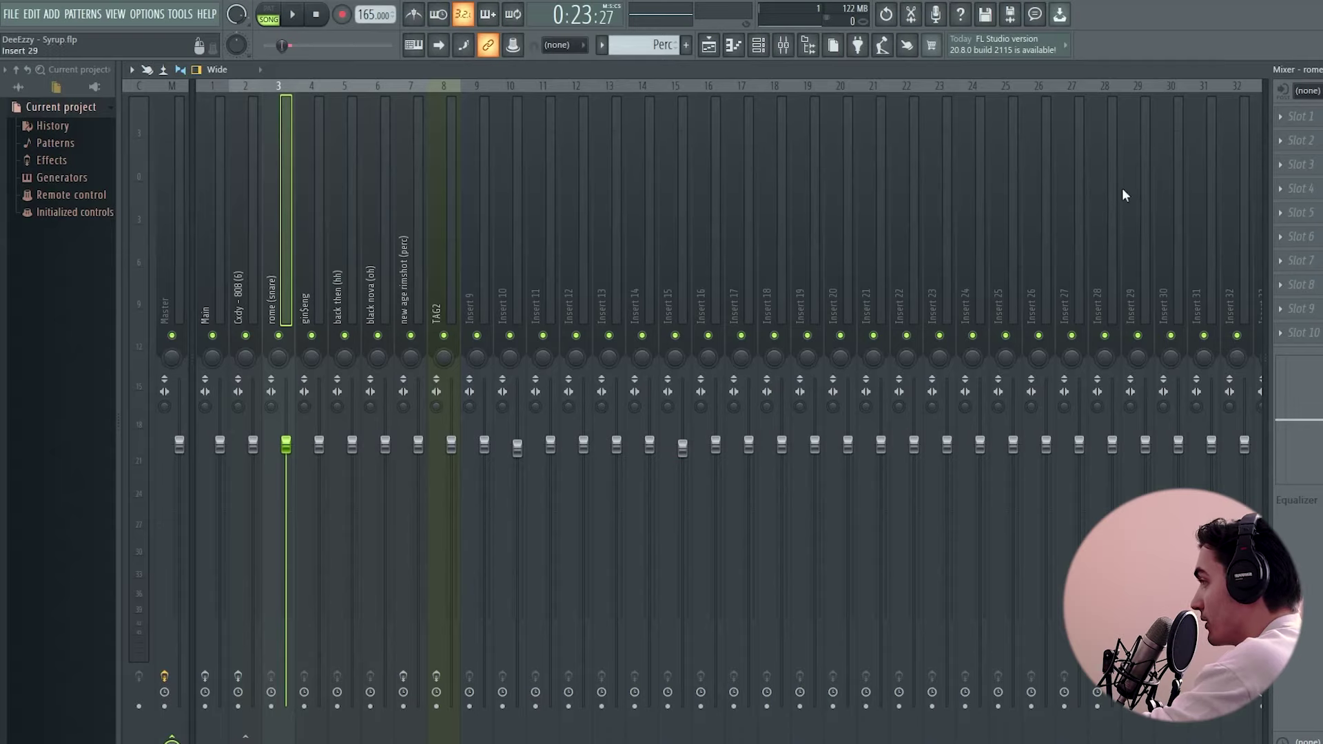
With Main muted, play the song, lower the Cxdy - 808 (6) track well down, and set mixer track 4 to -1.0 dB.
click(253, 444)
key(space)
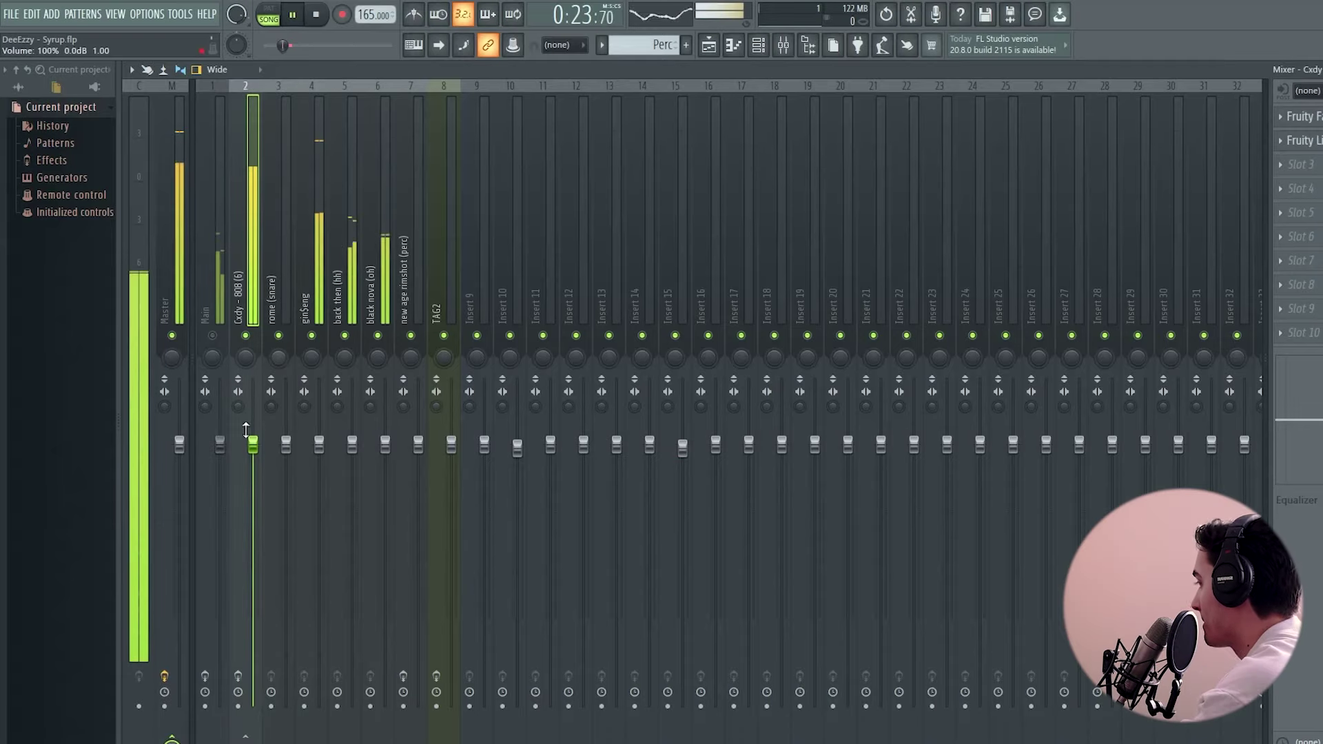
drag(256, 447, 260, 511)
drag(322, 448, 319, 454)
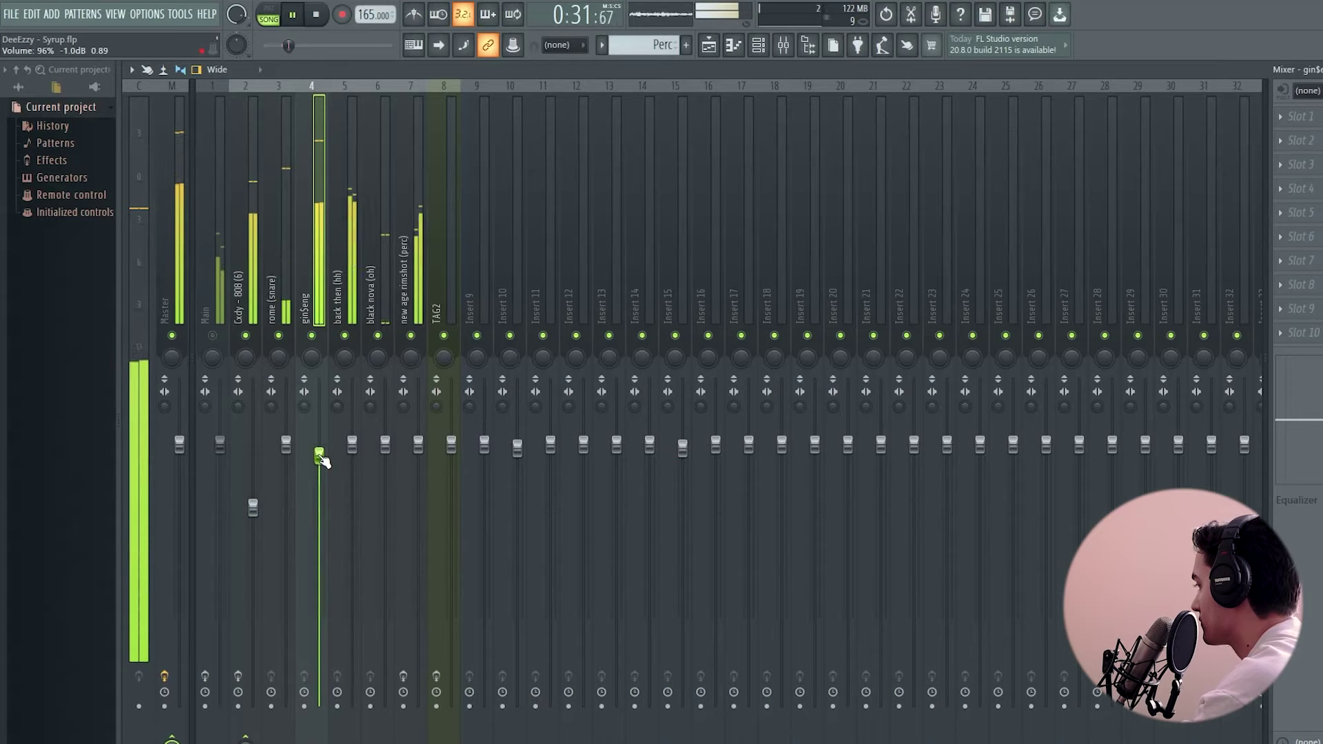
Stop playback and rename mixer track 4 as KICK.
key(space)
right_click(315, 86)
click(386, 100)
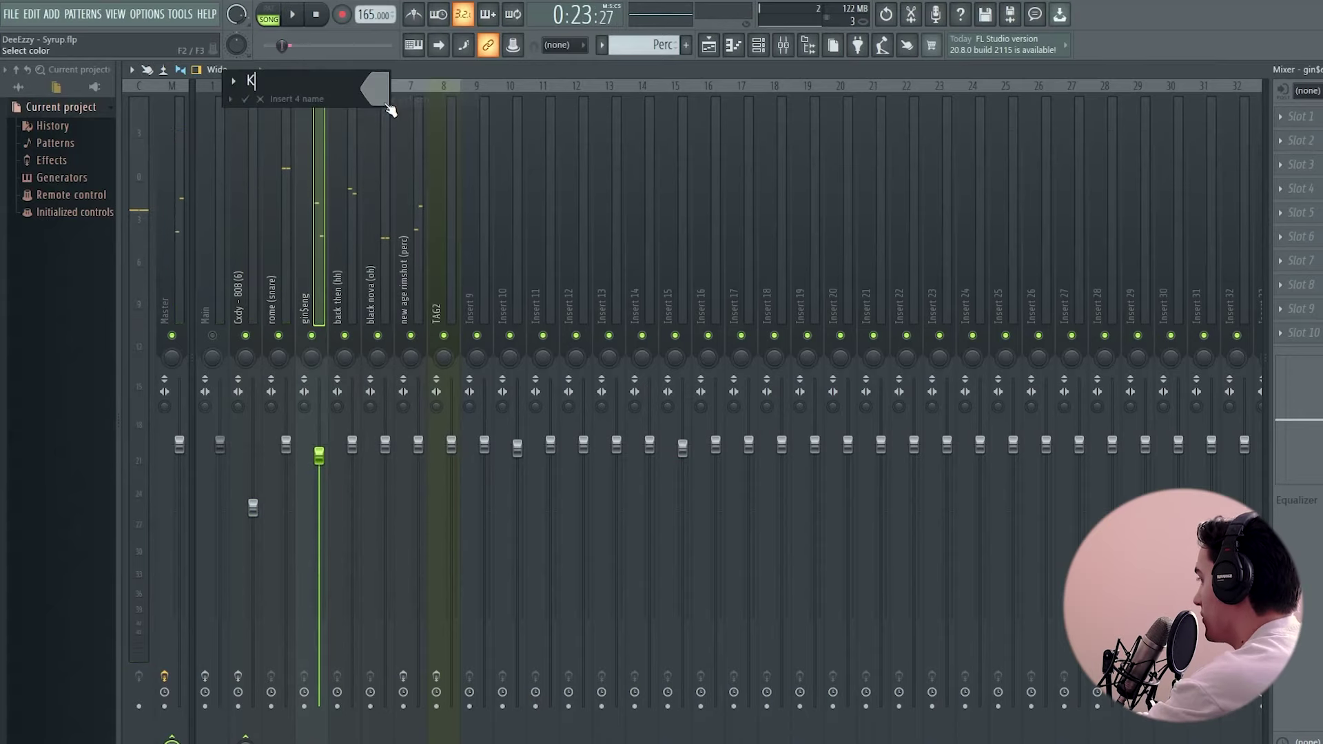
key(Return)
Play the song and pull down the KICK volume, with the 808 track slightly lower too.
key(space)
drag(319, 455, 319, 505)
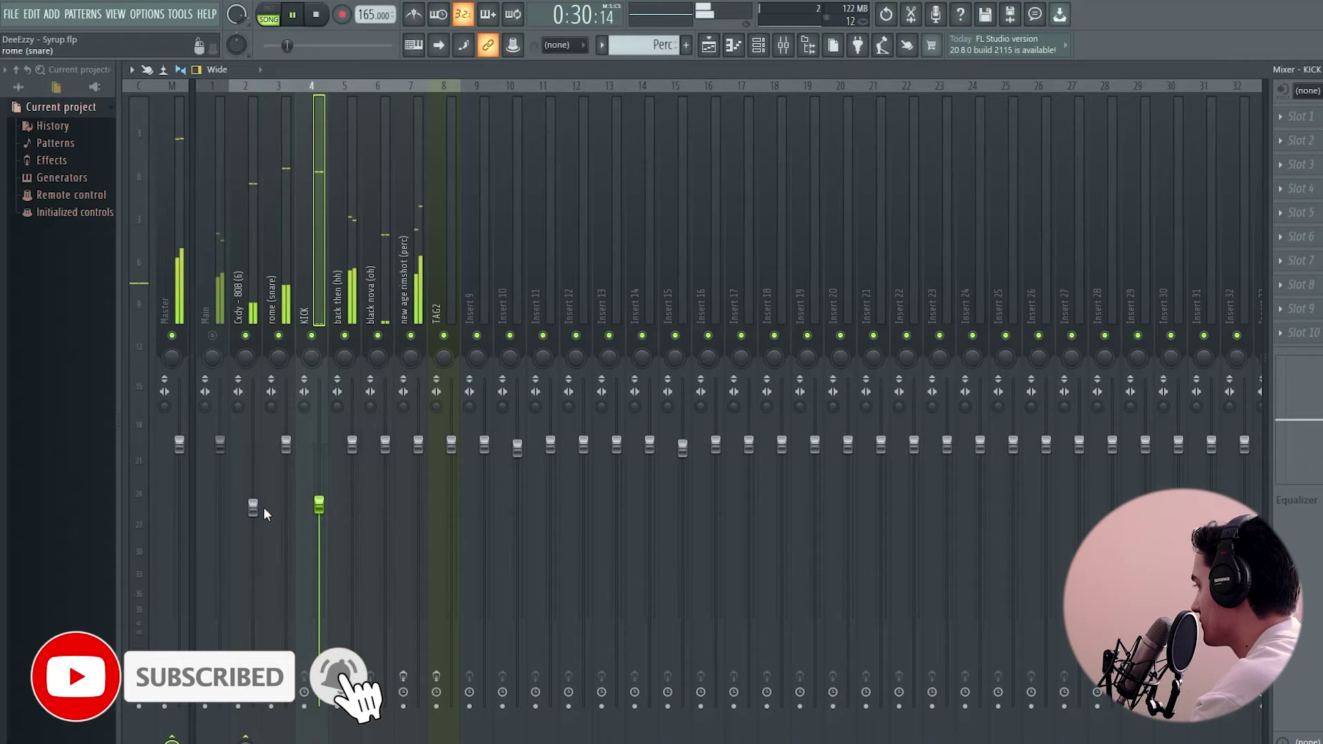
drag(248, 510, 248, 516)
Mute the hi-hat, open hat, rimshot perc and TAG2 tracks, and set the KICK volume to -4.7 dB.
click(344, 336)
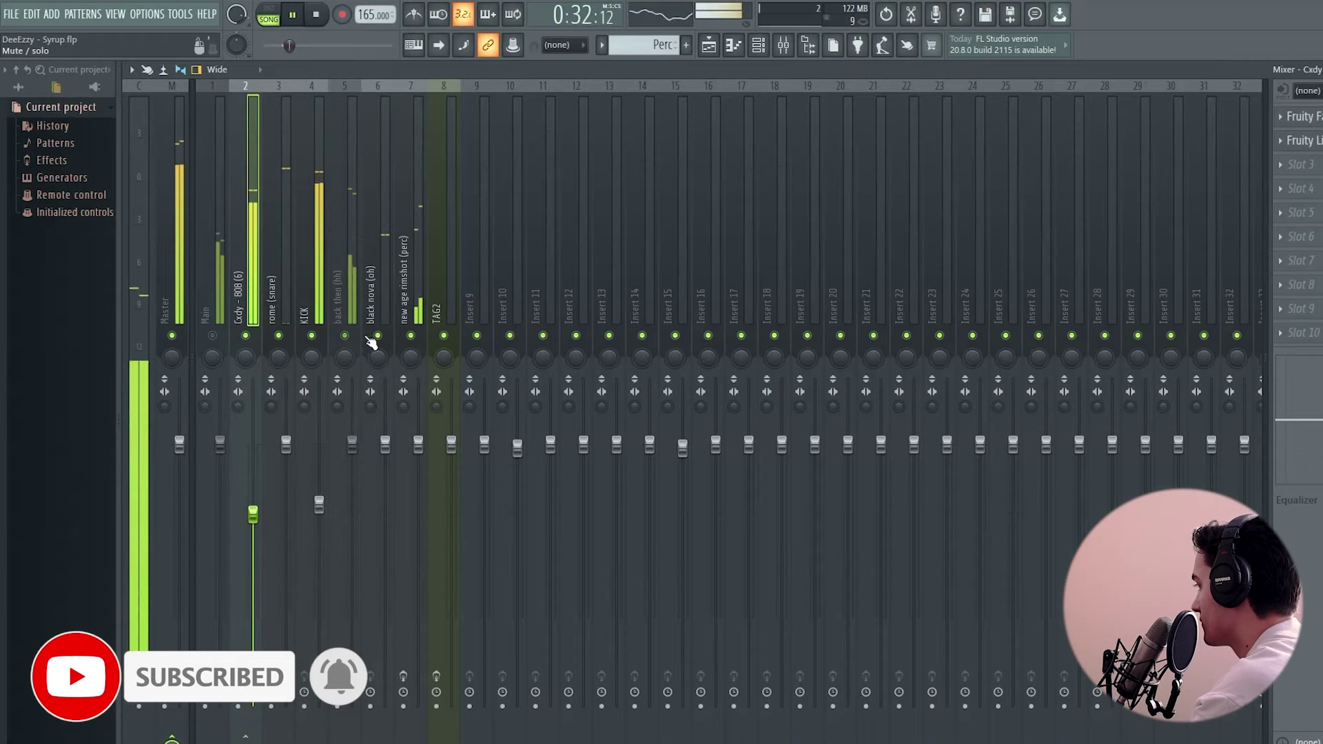
click(378, 336)
click(410, 336)
click(443, 335)
drag(319, 507, 322, 501)
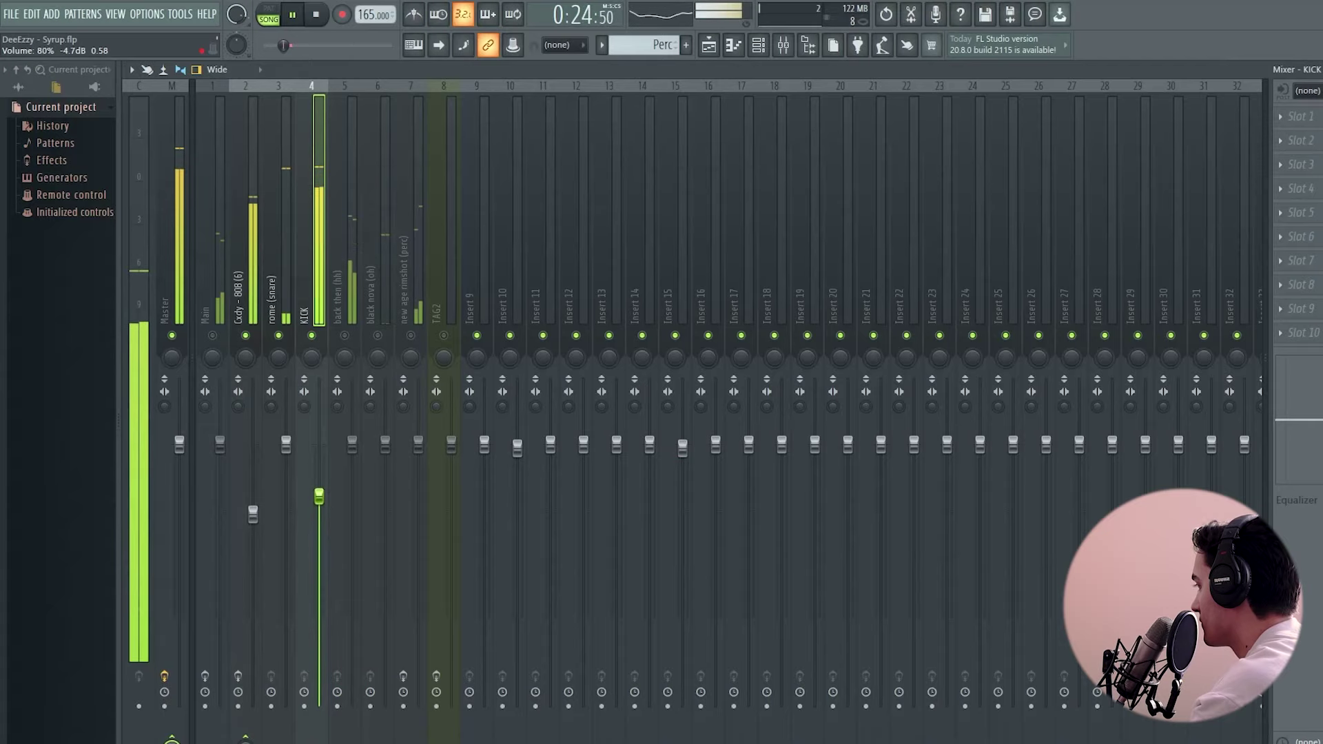
Unmute the back then (hh) track and lower its volume to slightly above -3.0 dB.
click(344, 336)
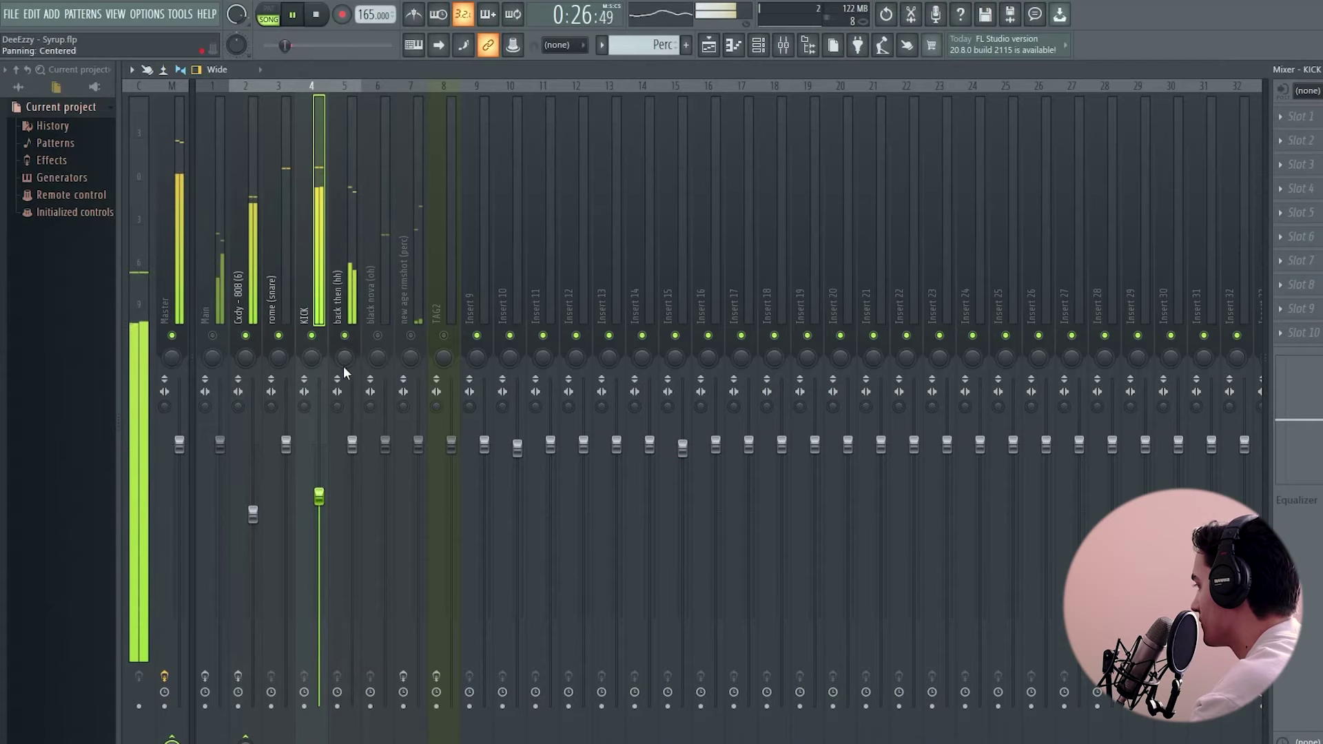
drag(351, 455, 353, 469)
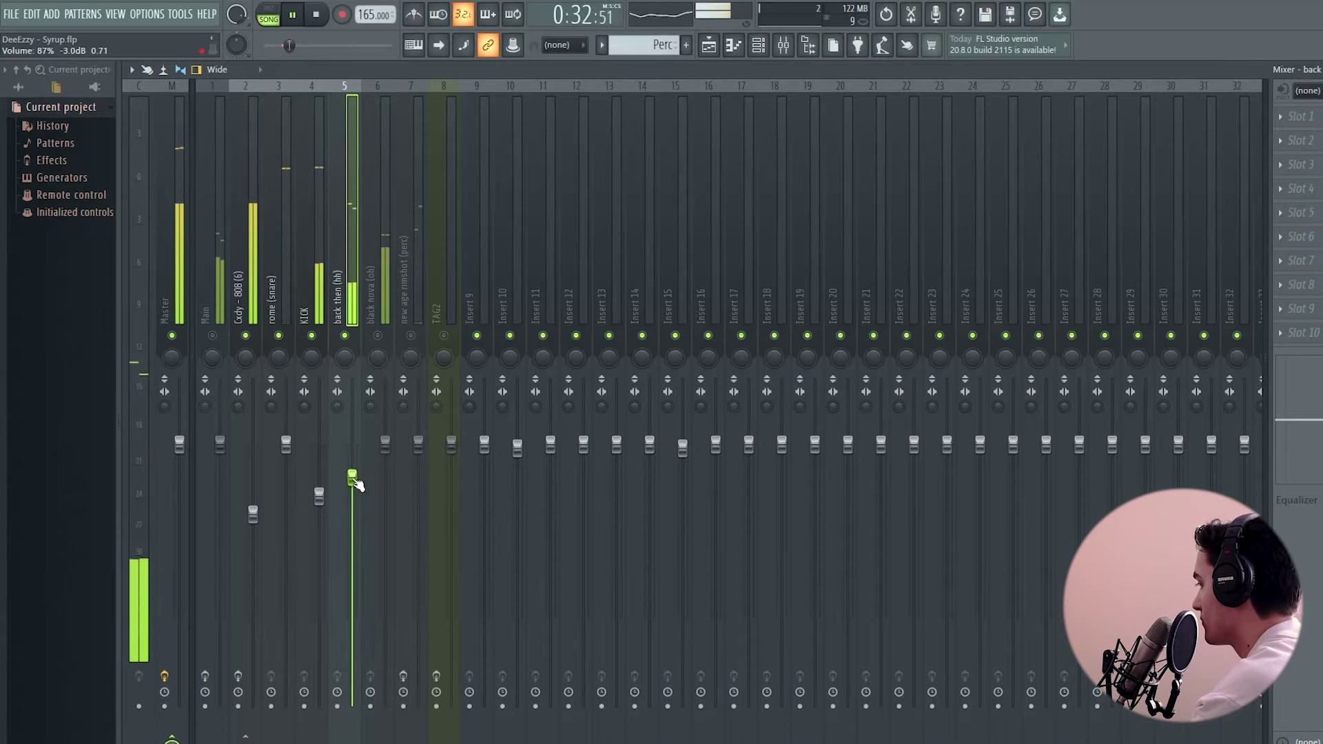
drag(352, 478, 352, 473)
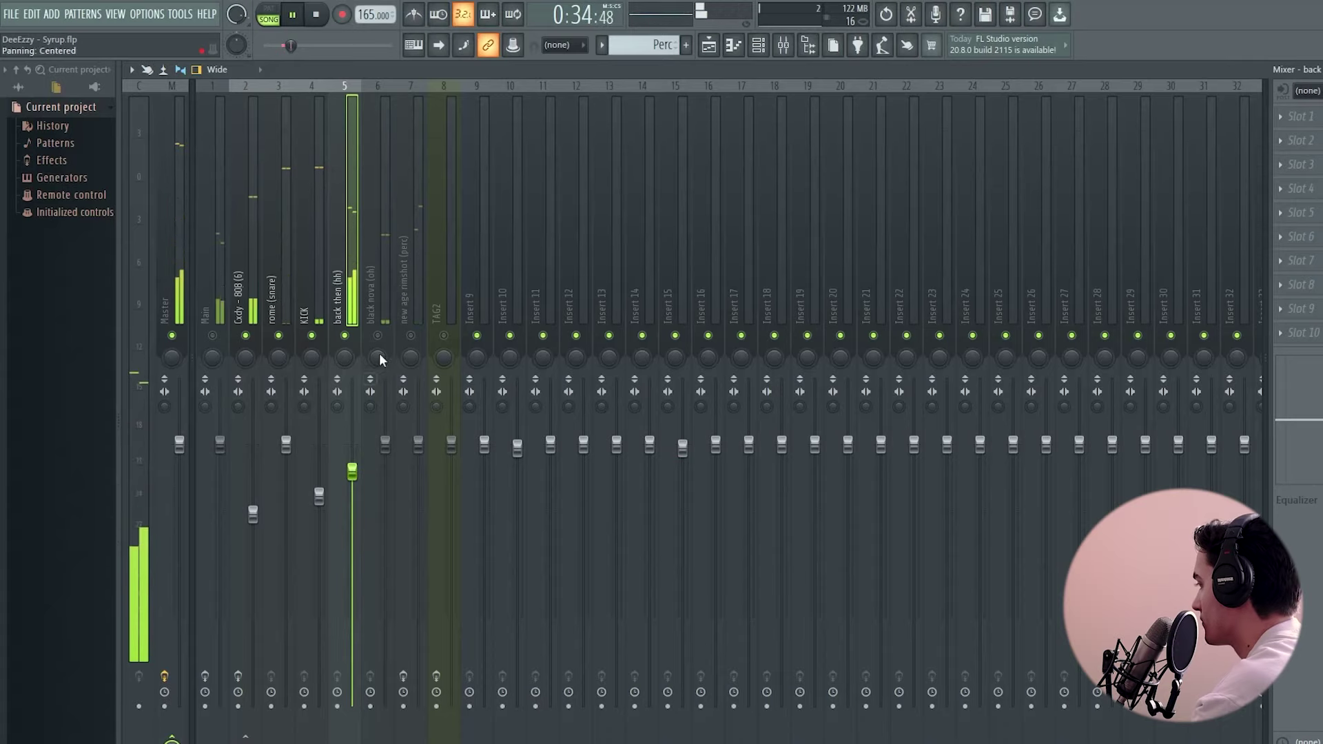
Unmute the black nova (oh) track and lower its volume to slightly below -6.3 dB.
click(385, 443)
drag(385, 443, 386, 508)
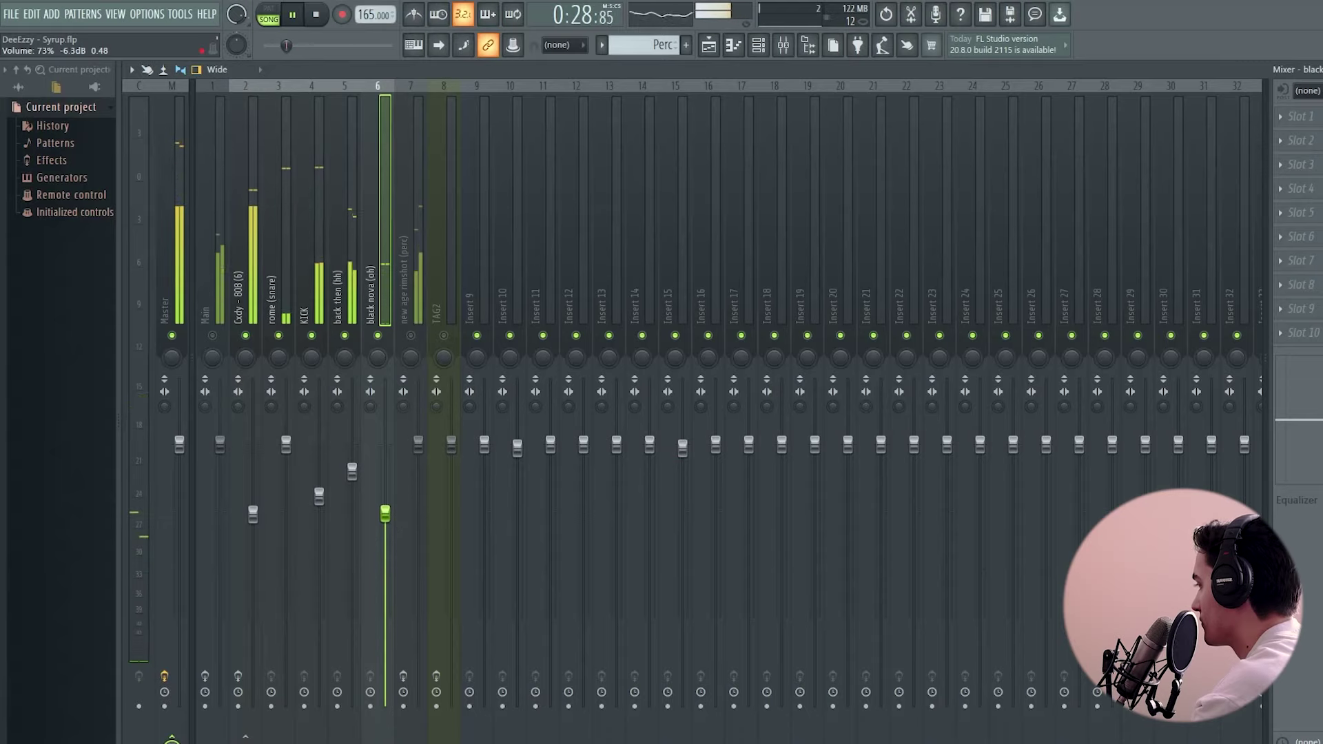
drag(389, 507, 386, 518)
Unmute the new age rimshot (perc) track and lower its volume to slightly below -2.9 dB.
click(411, 336)
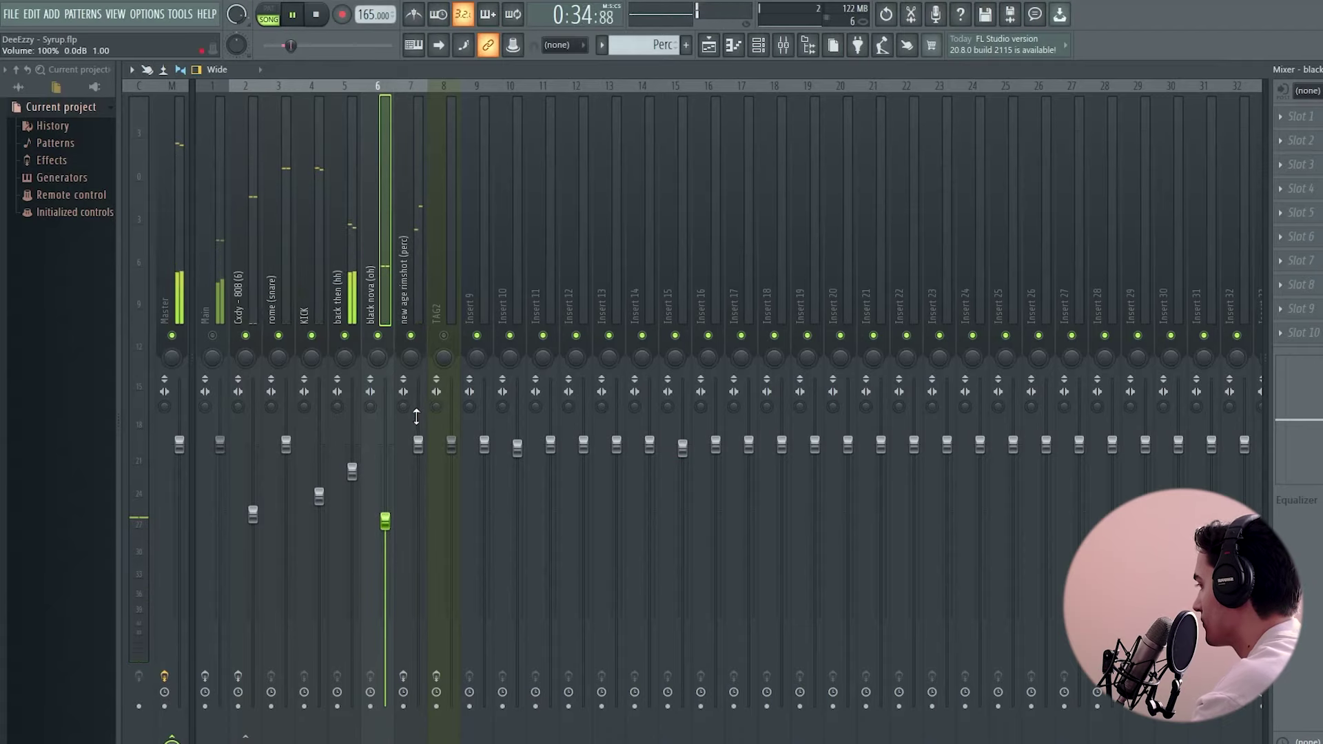
drag(418, 446, 418, 473)
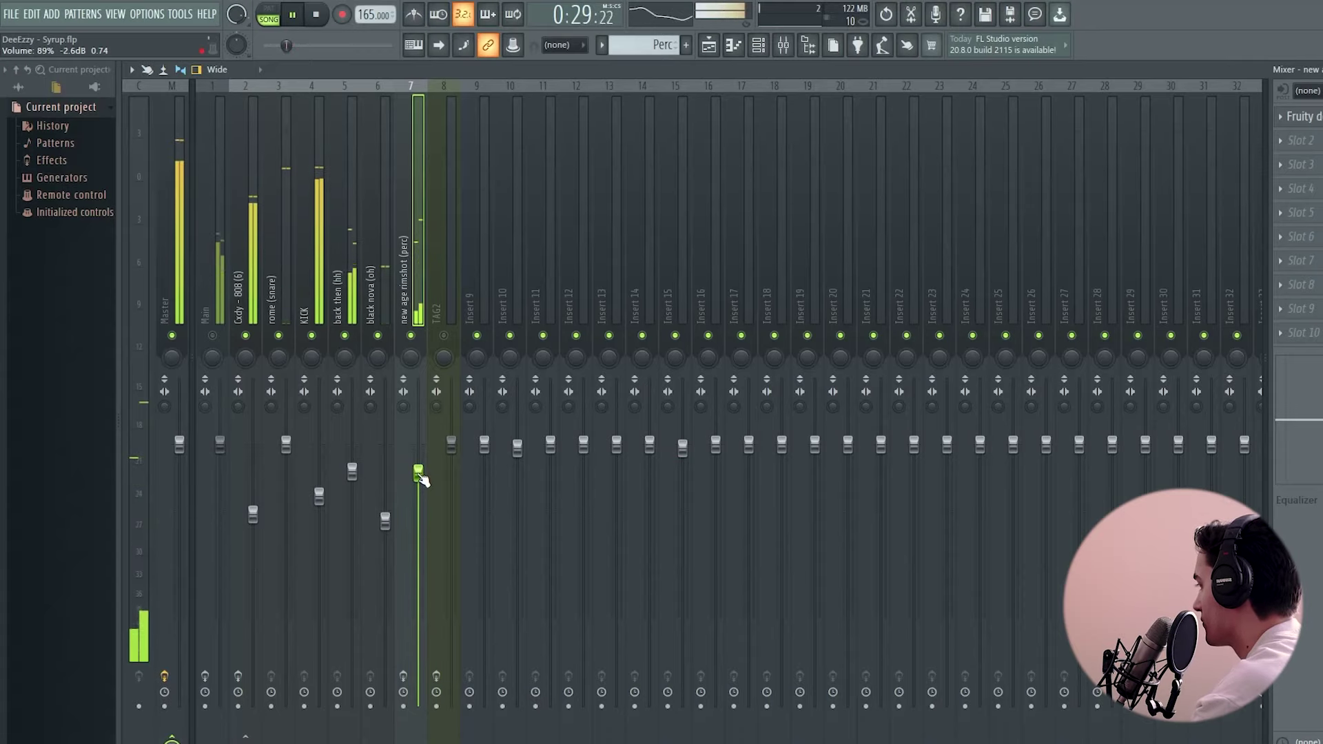
drag(420, 475, 422, 482)
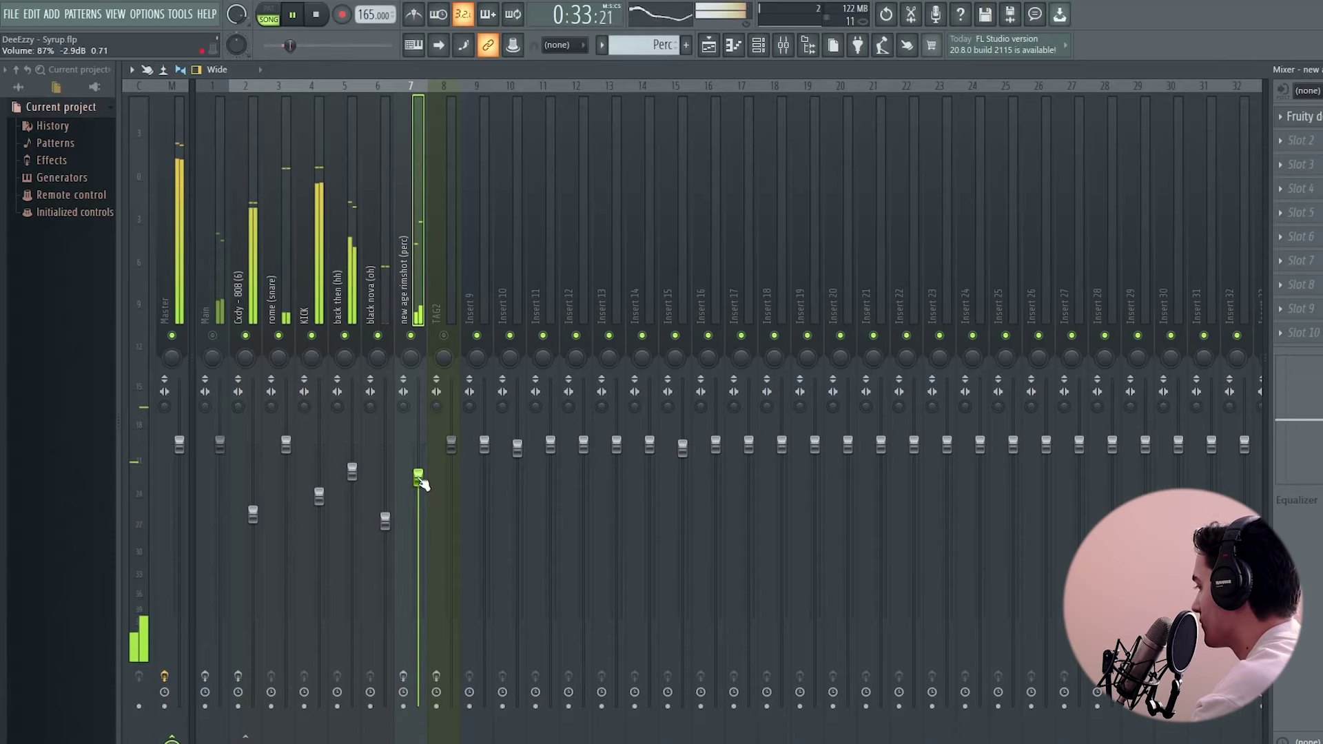
drag(418, 477, 426, 490)
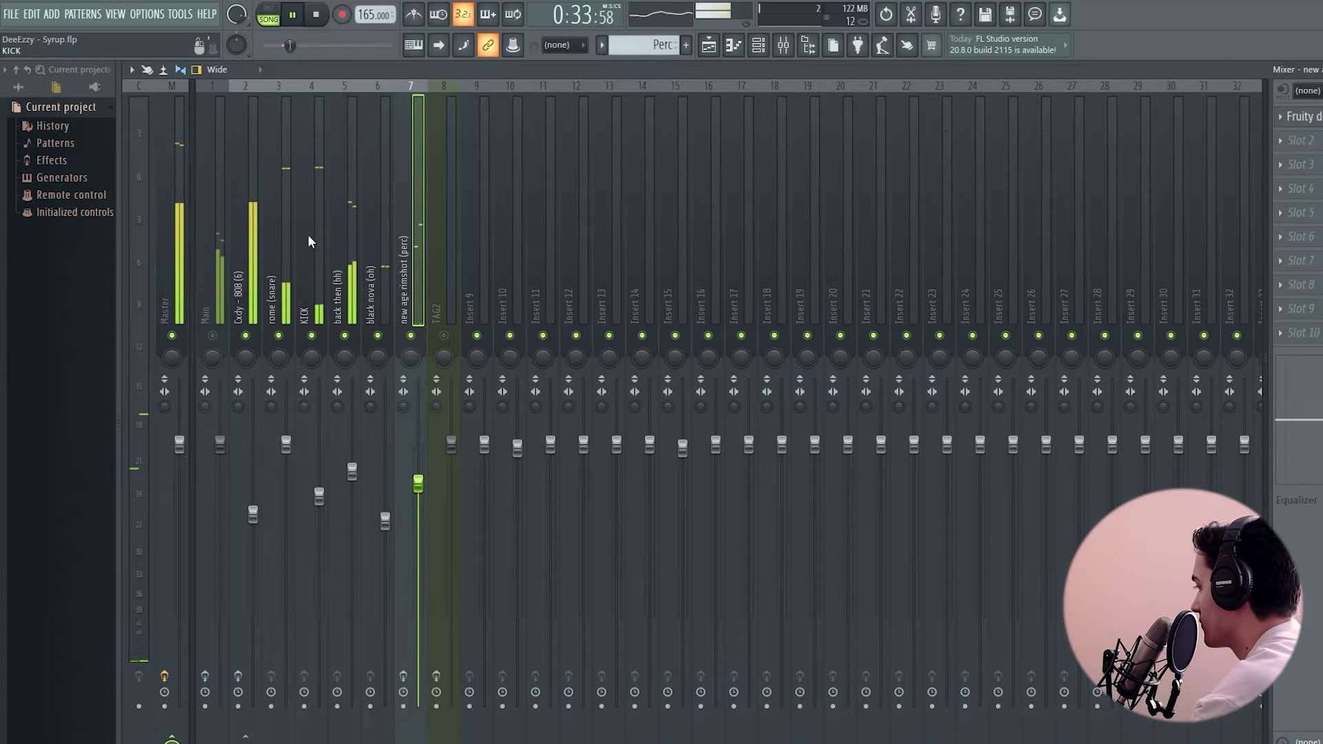
Restart playback with the Main track unmuted and lower its volume to slightly above -2.0 dB.
key(space)
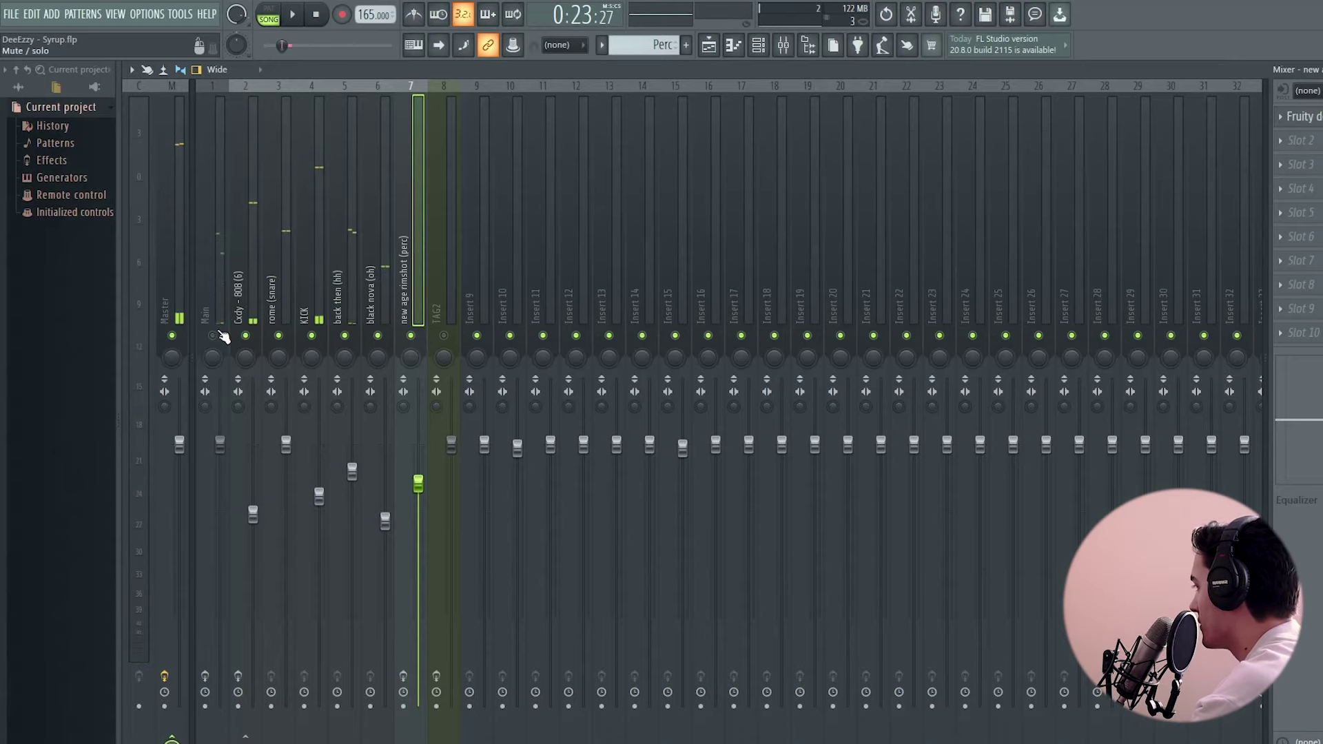
key(space)
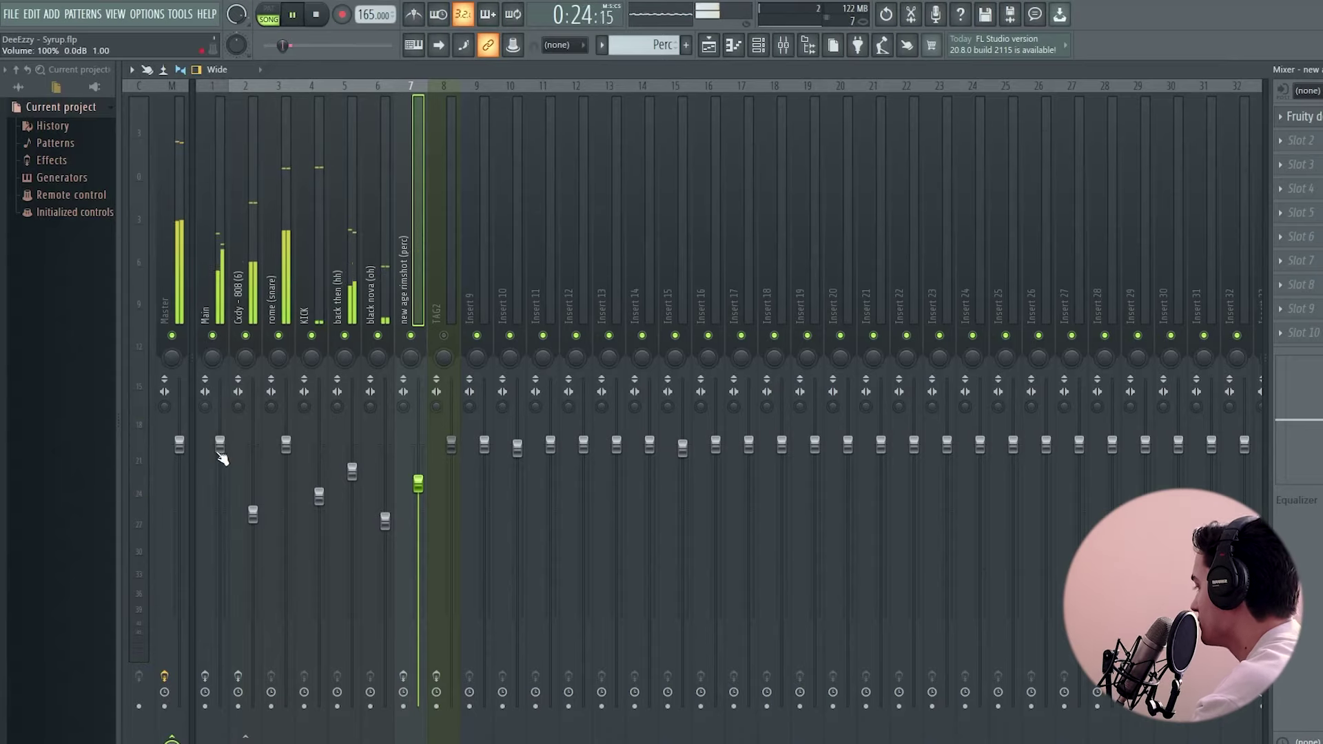
drag(220, 444, 220, 464)
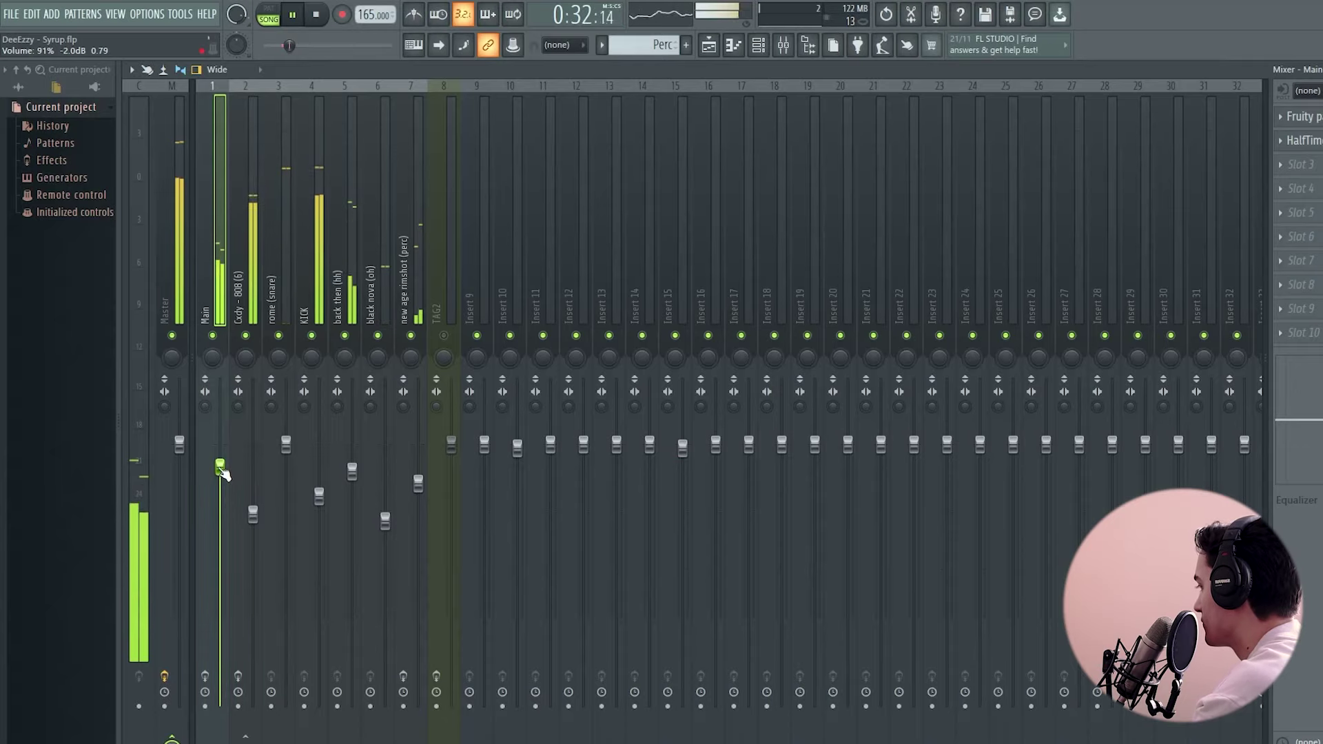
drag(220, 467, 220, 456)
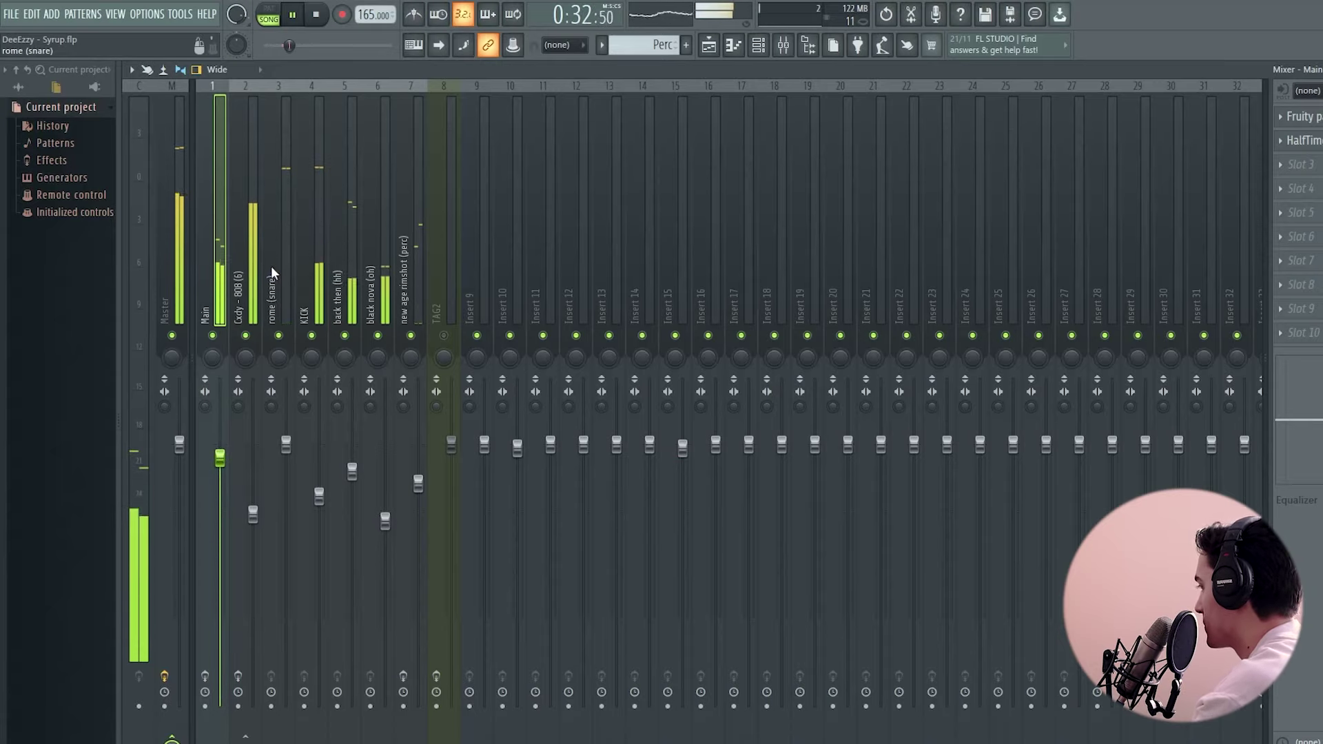
Set the Cxdy - 808 (6) volume to -6.9 dB, nudge the KICK level slightly down, and stop playback.
click(252, 514)
drag(252, 515, 253, 520)
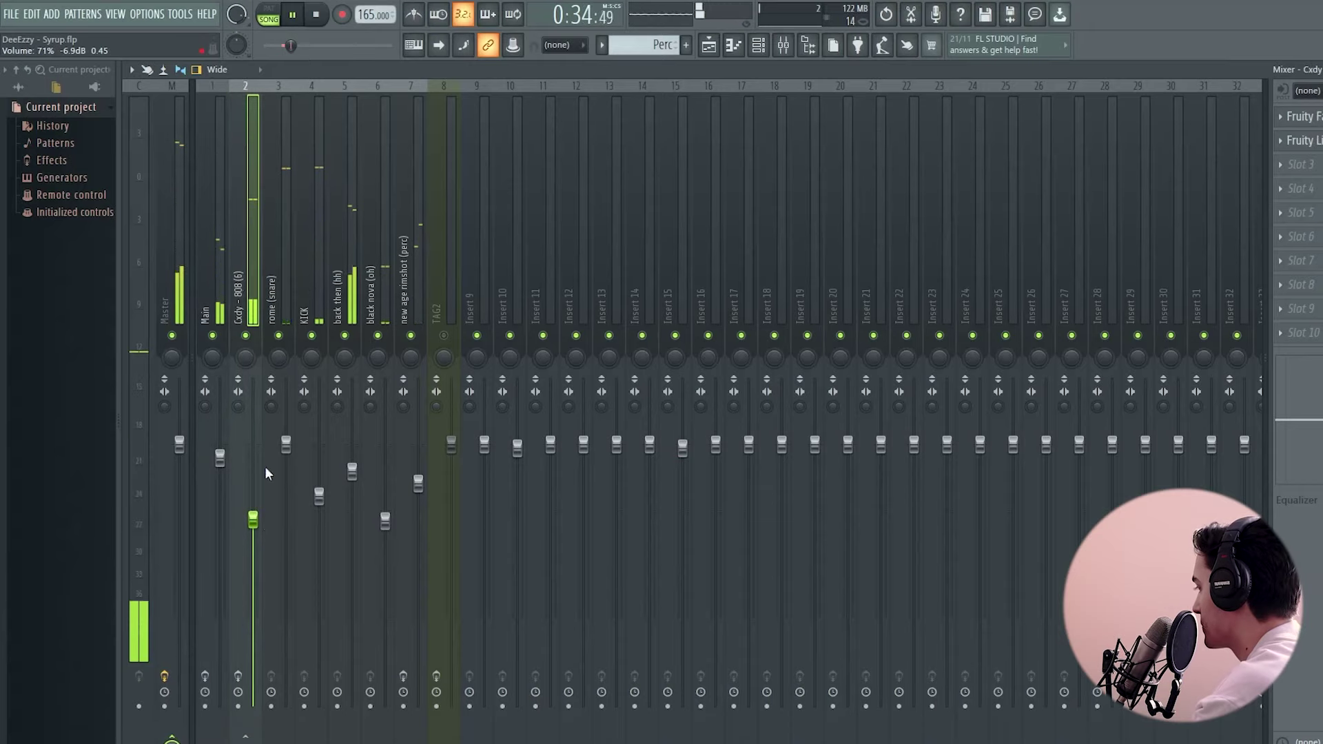
click(320, 497)
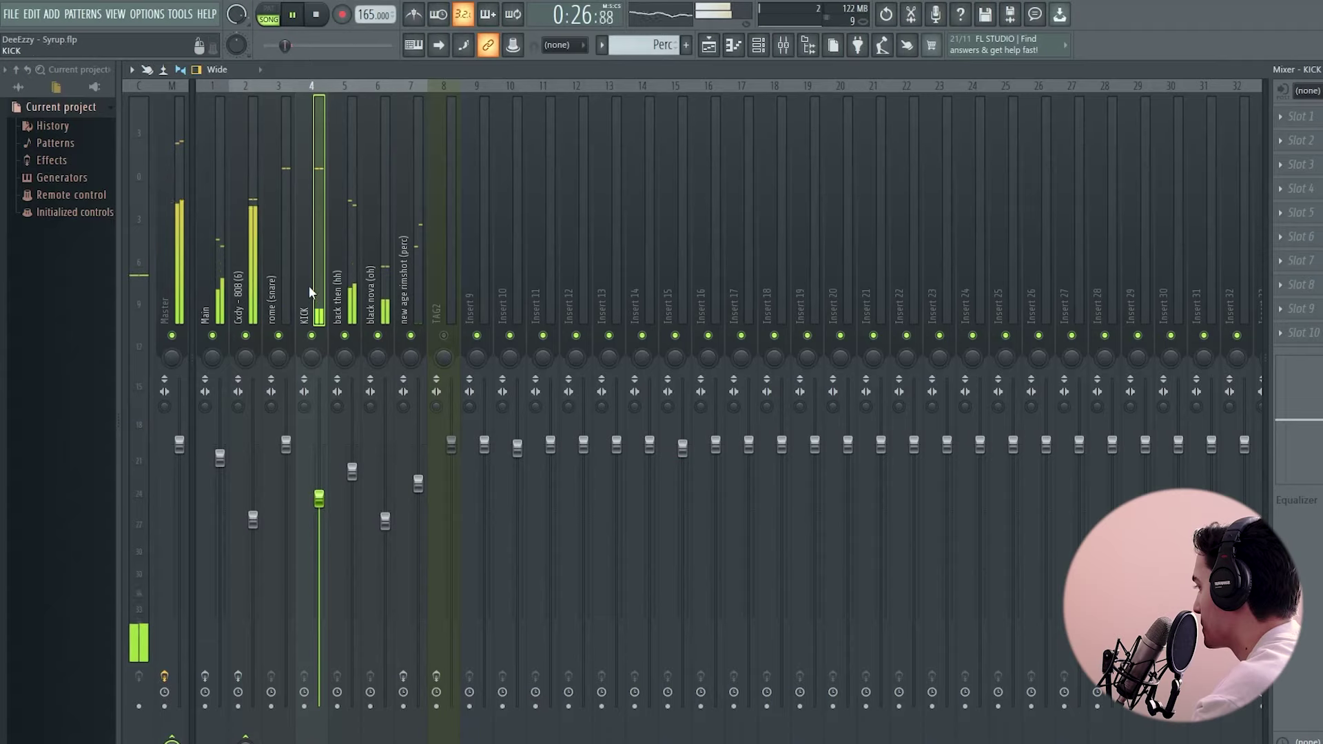
key(space)
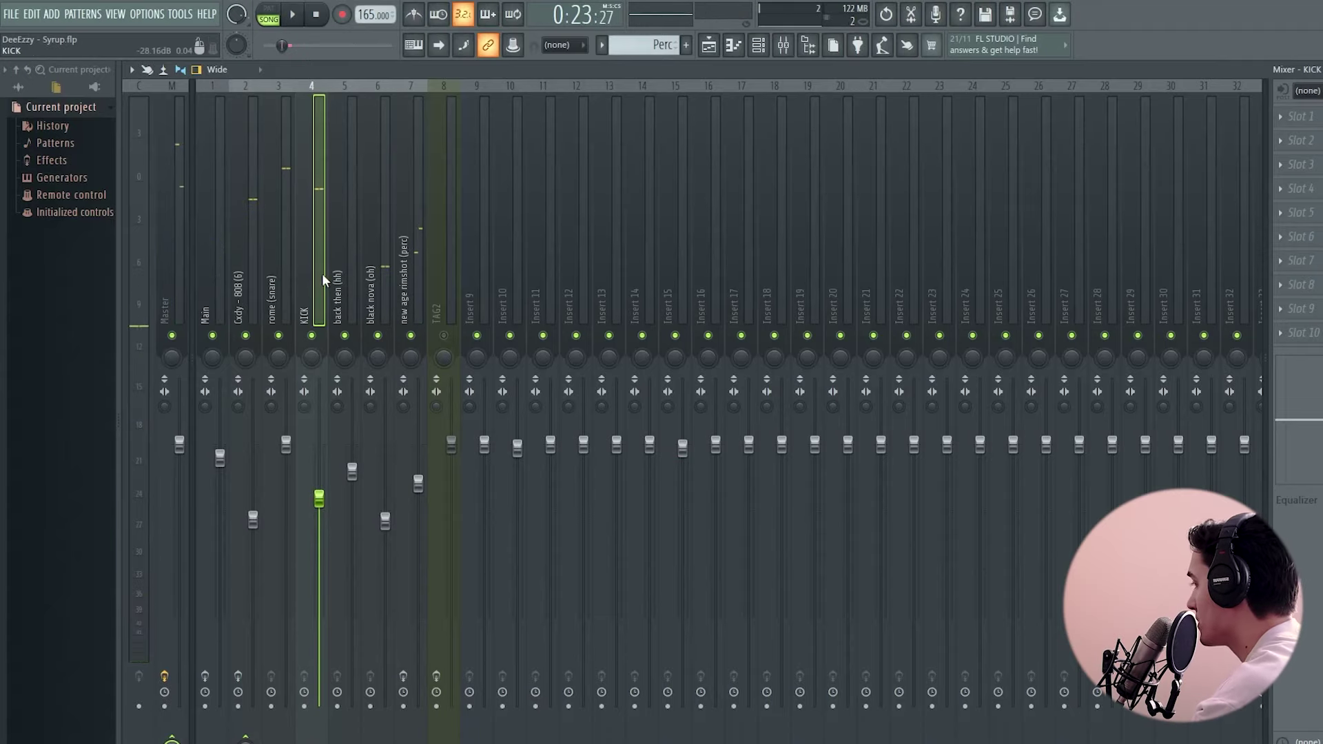
key(Left)
key(Left)
key(Left)
click(392, 243)
click(231, 248)
click(246, 295)
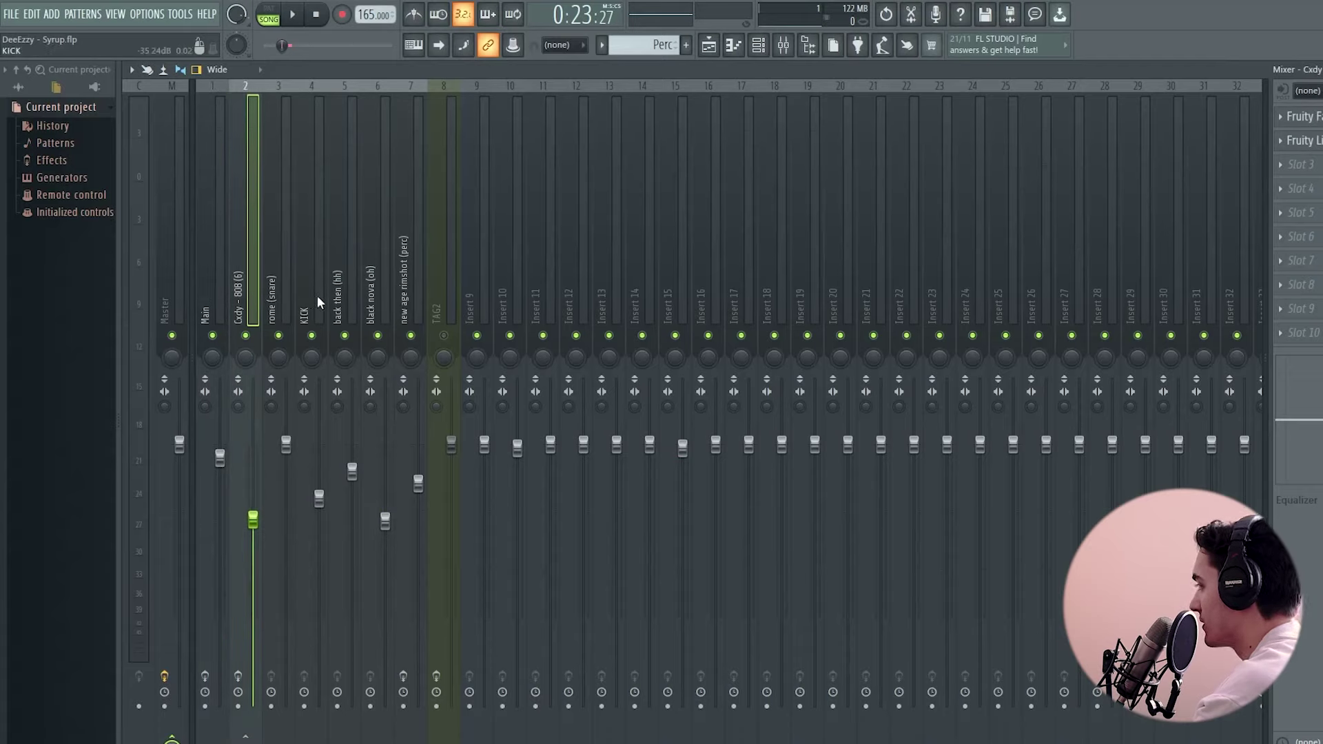
click(267, 227)
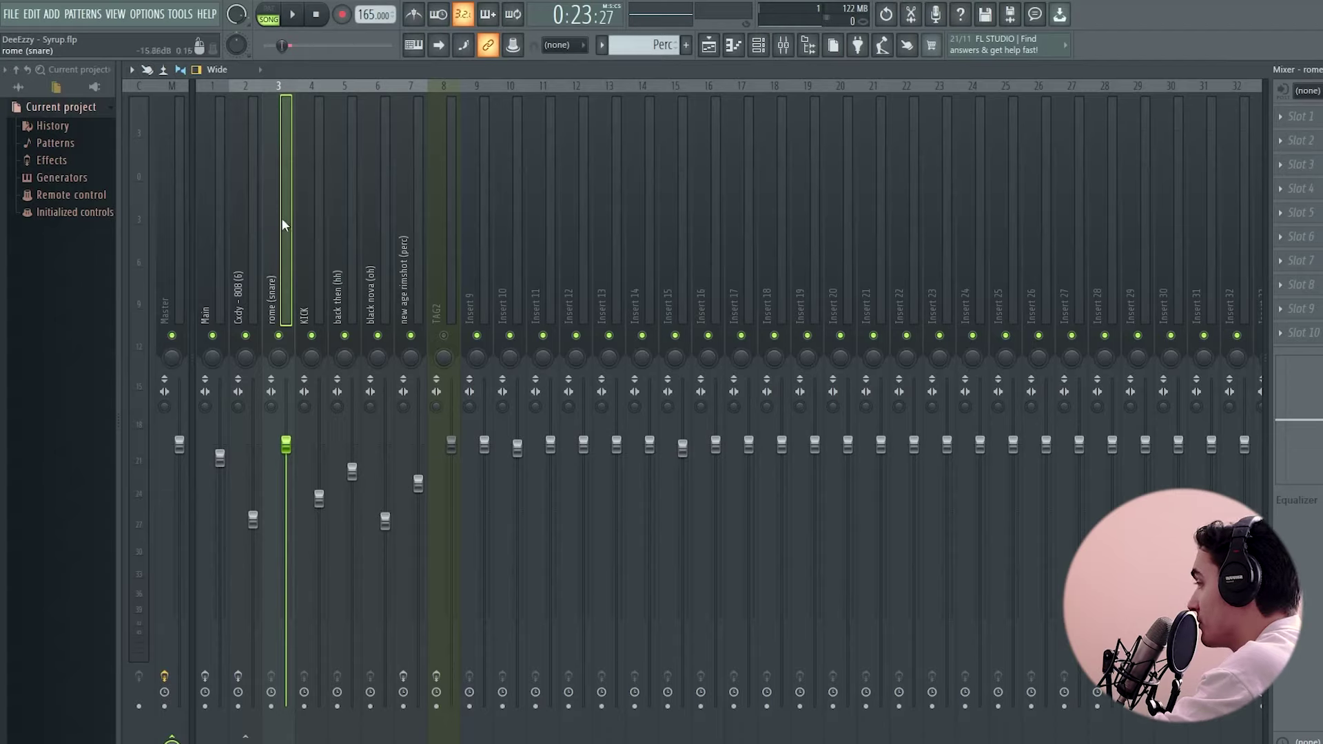
click(305, 210)
click(282, 206)
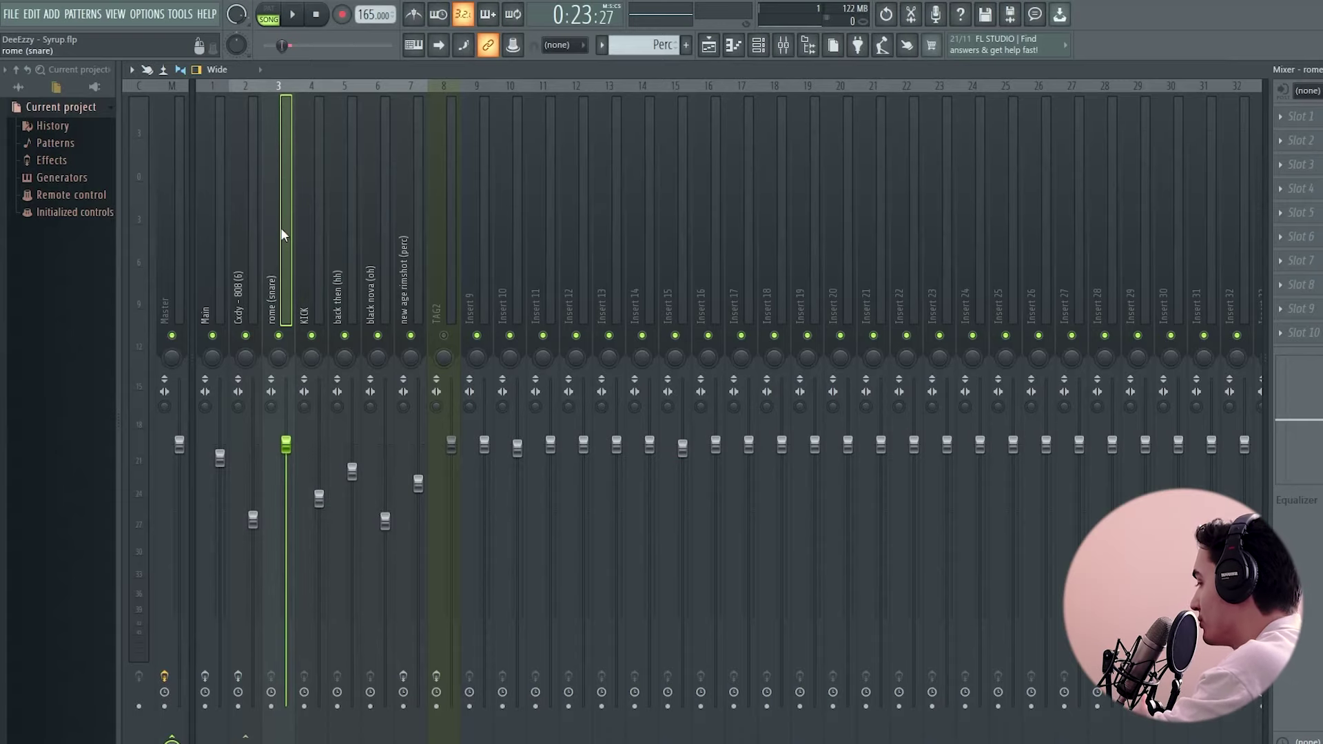
Remove the HalfTime effect from the Main track's second slot.
click(215, 246)
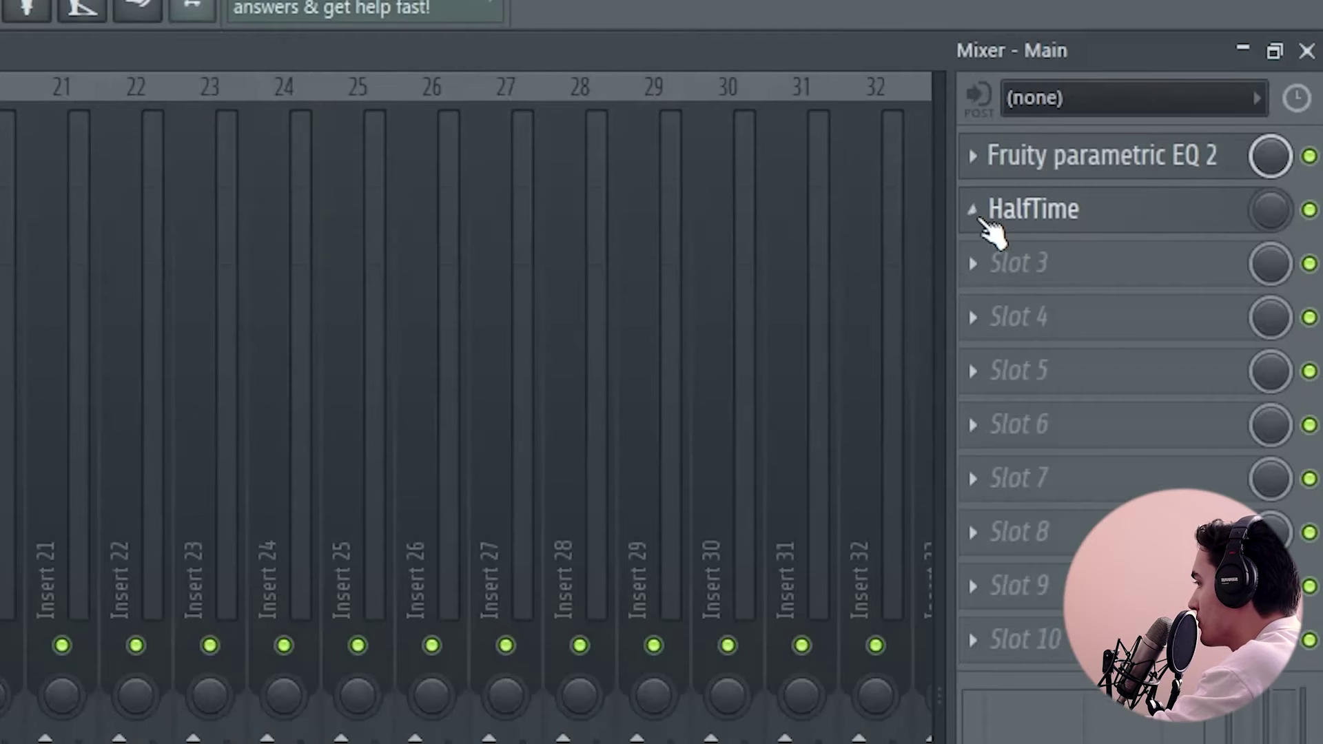
click(1166, 142)
click(1176, 174)
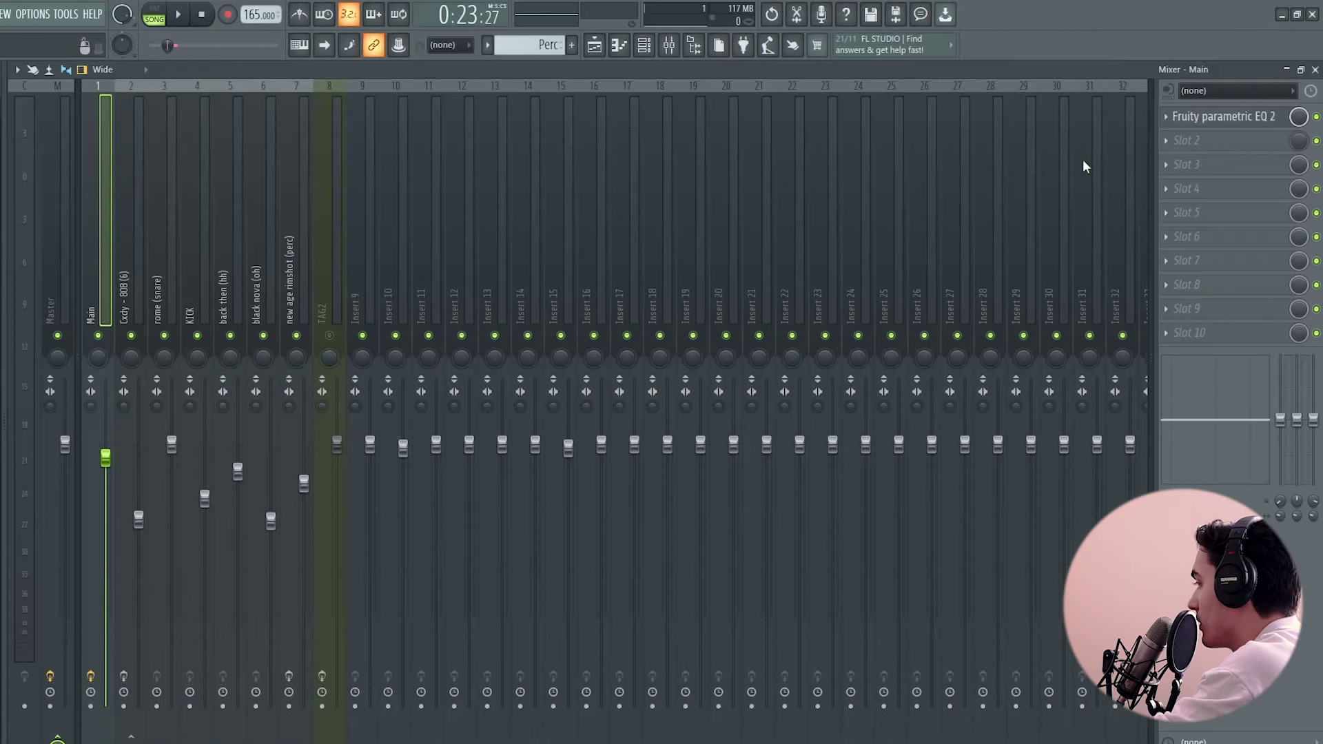
Solo the Main track and play it with its Fruity parametric EQ 2 open.
click(1249, 118)
drag(330, 164, 739, 167)
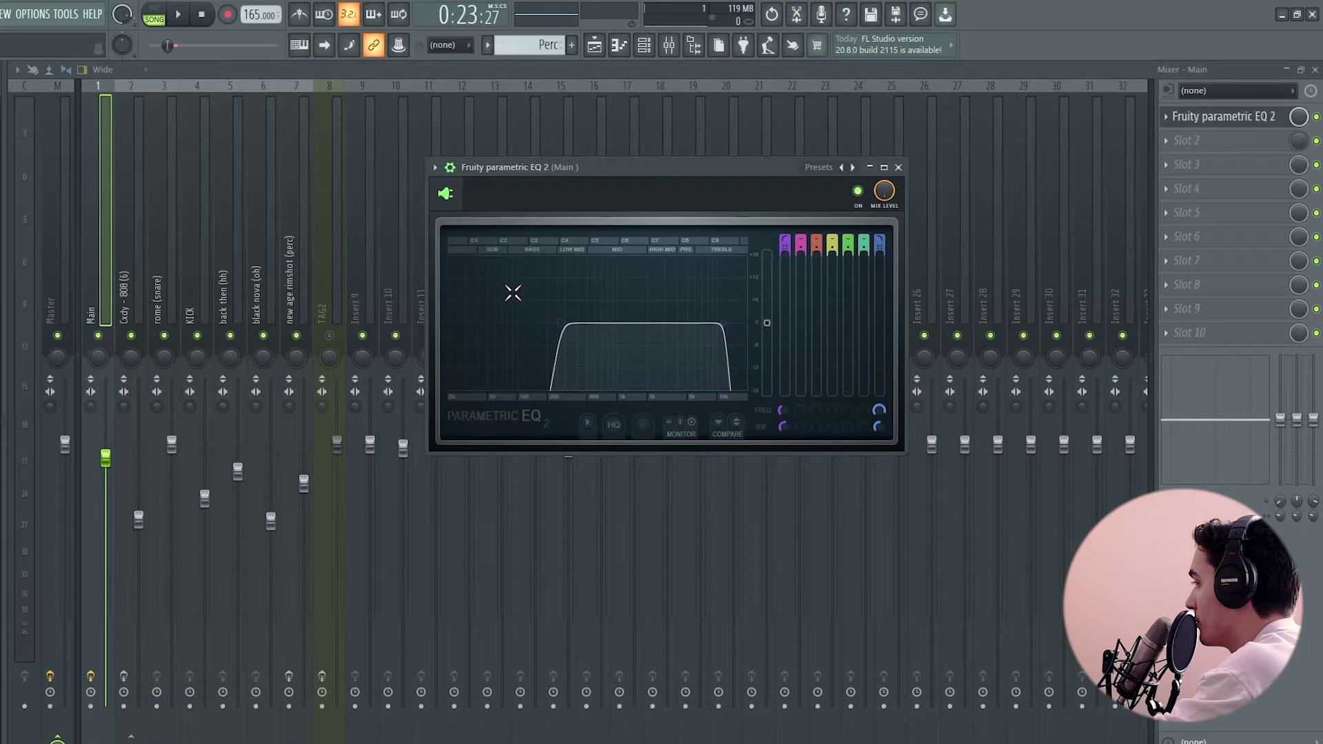
click(102, 336)
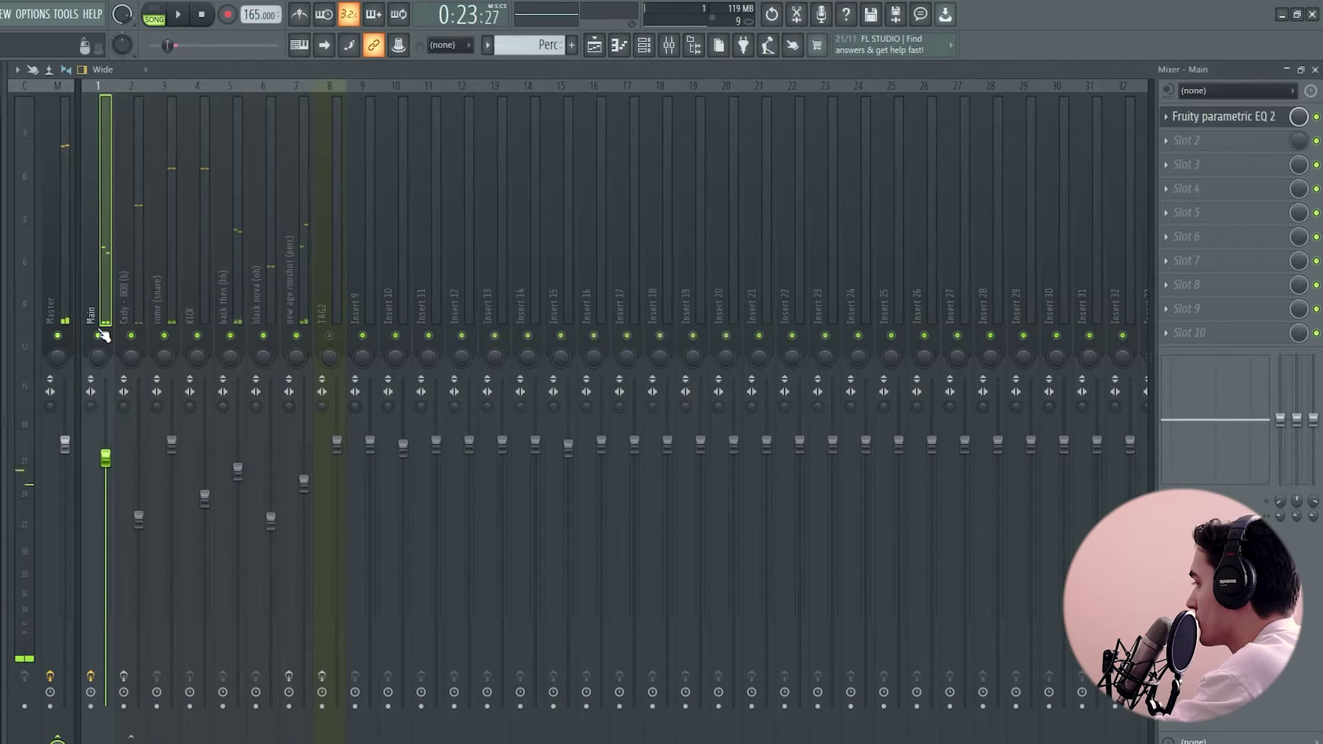
click(1220, 117)
key(space)
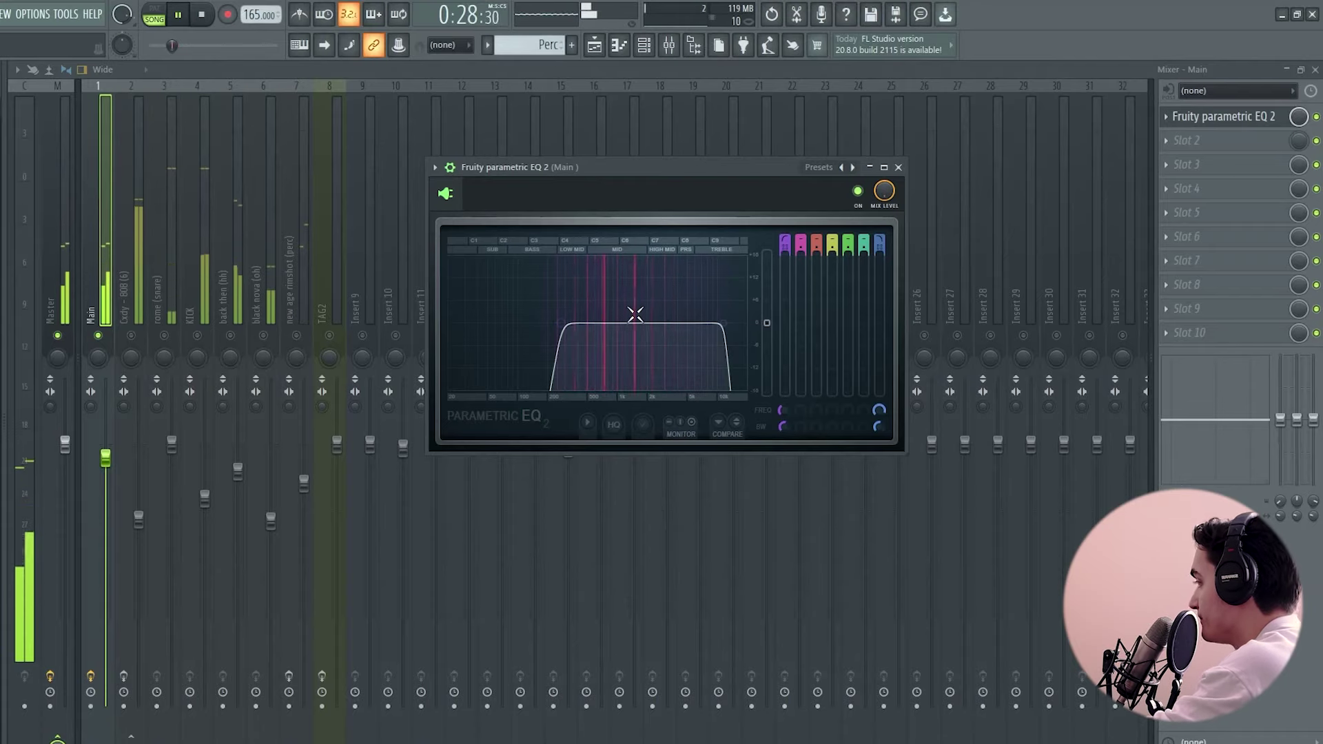
Sweep Main's high-pass band down into the sub range and back up to the low mids, then close the EQ and stop playback.
drag(546, 323, 475, 323)
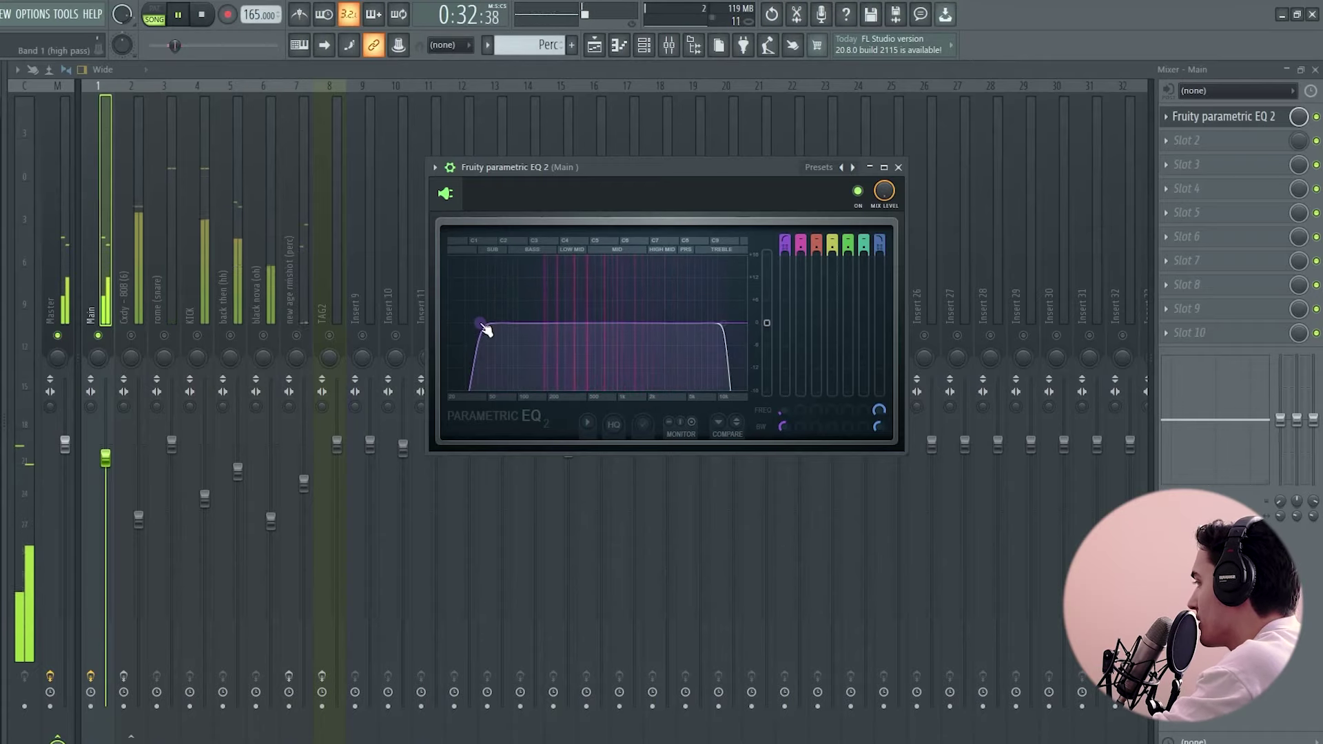
drag(482, 326, 491, 330)
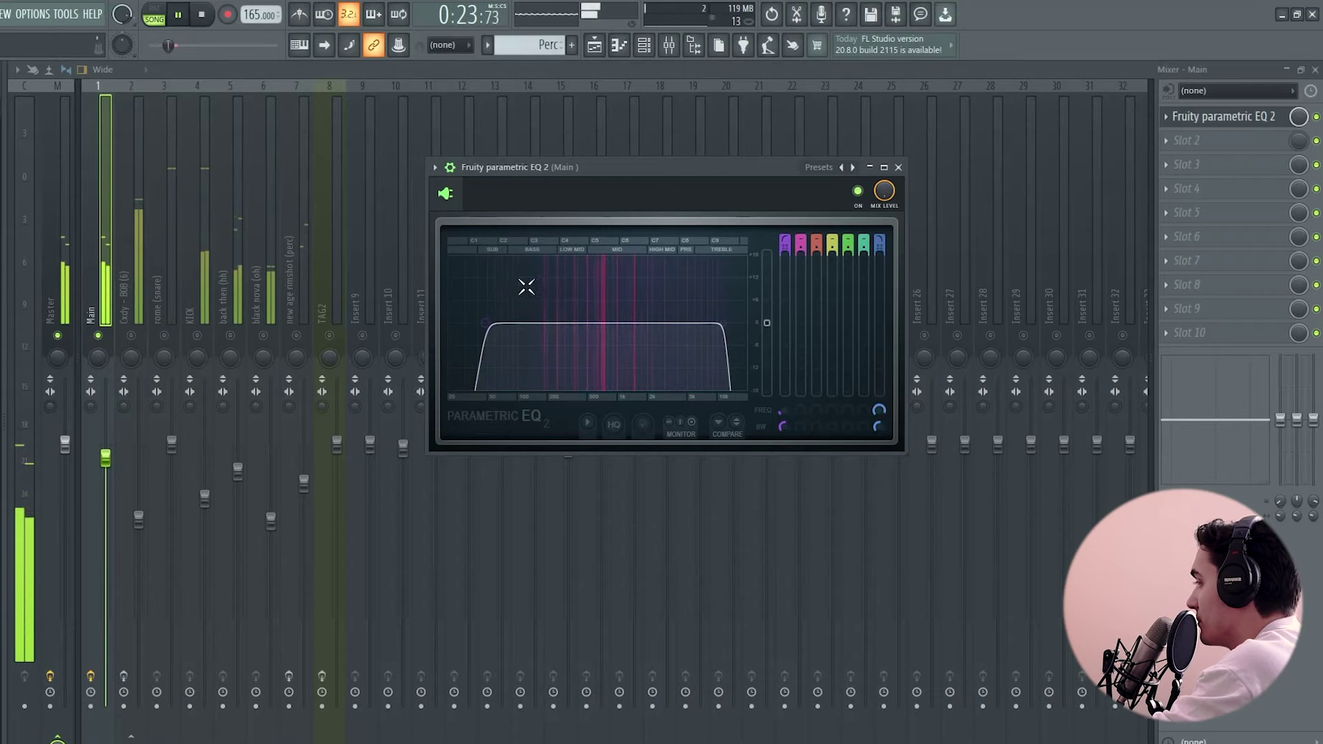
drag(492, 332, 563, 323)
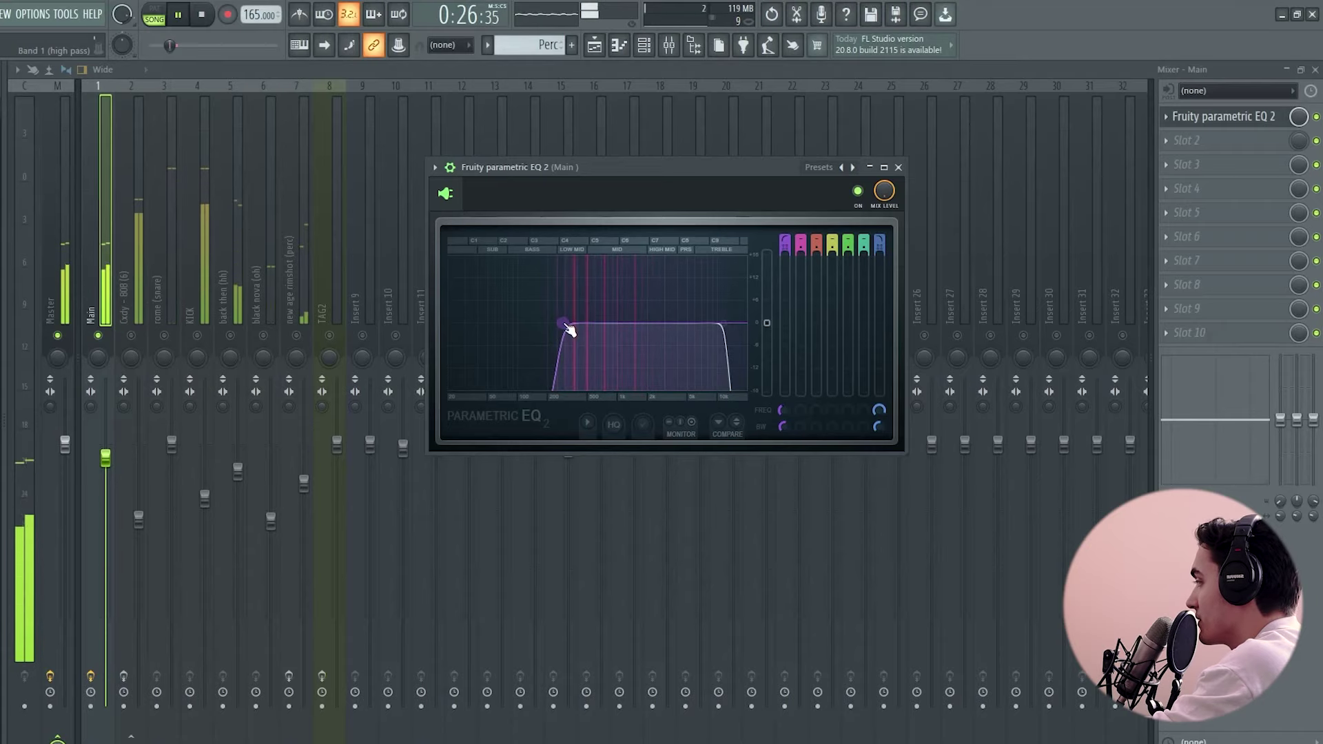
key(Escape)
key(space)
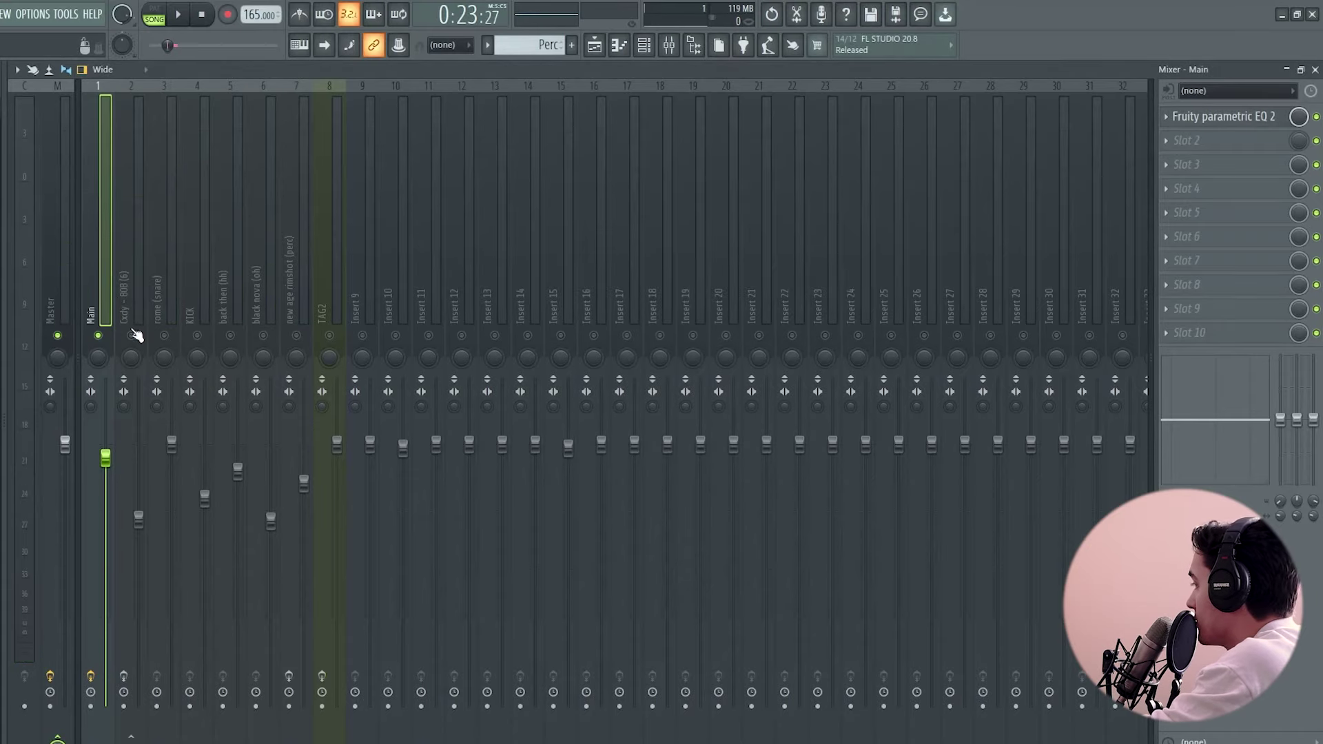
Solo the Cxdy - 808 (6) track and play it.
click(139, 265)
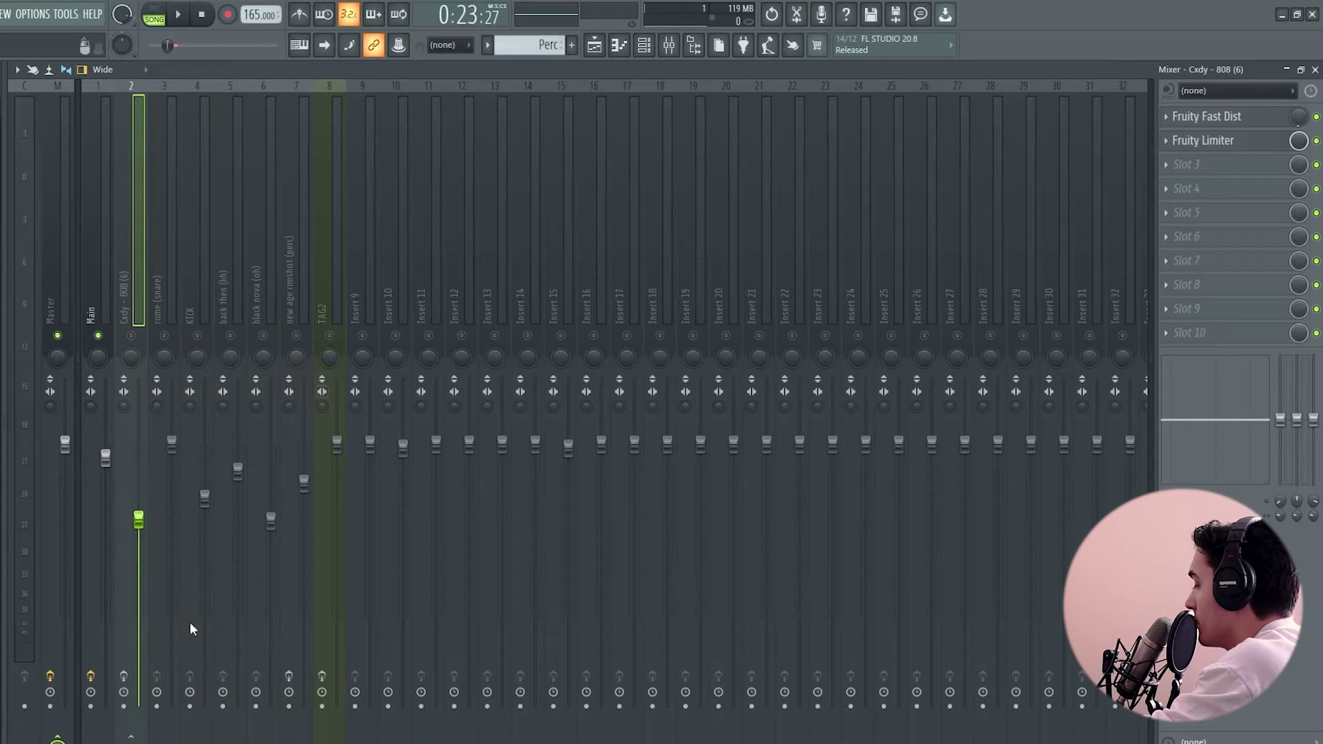
key(space)
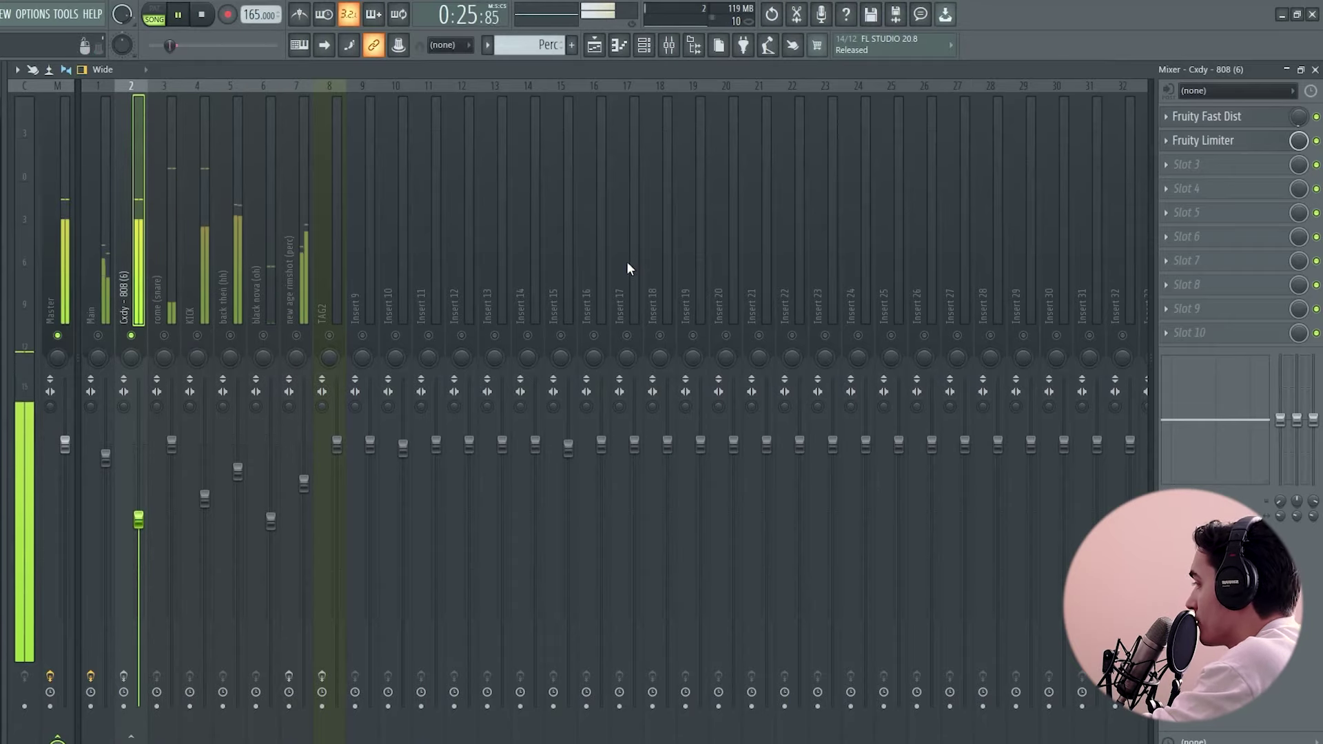
Stop playback and inspect the Fruity Fast Dist settings on the Cxdy - 808 (6) track, then close the plugin.
key(space)
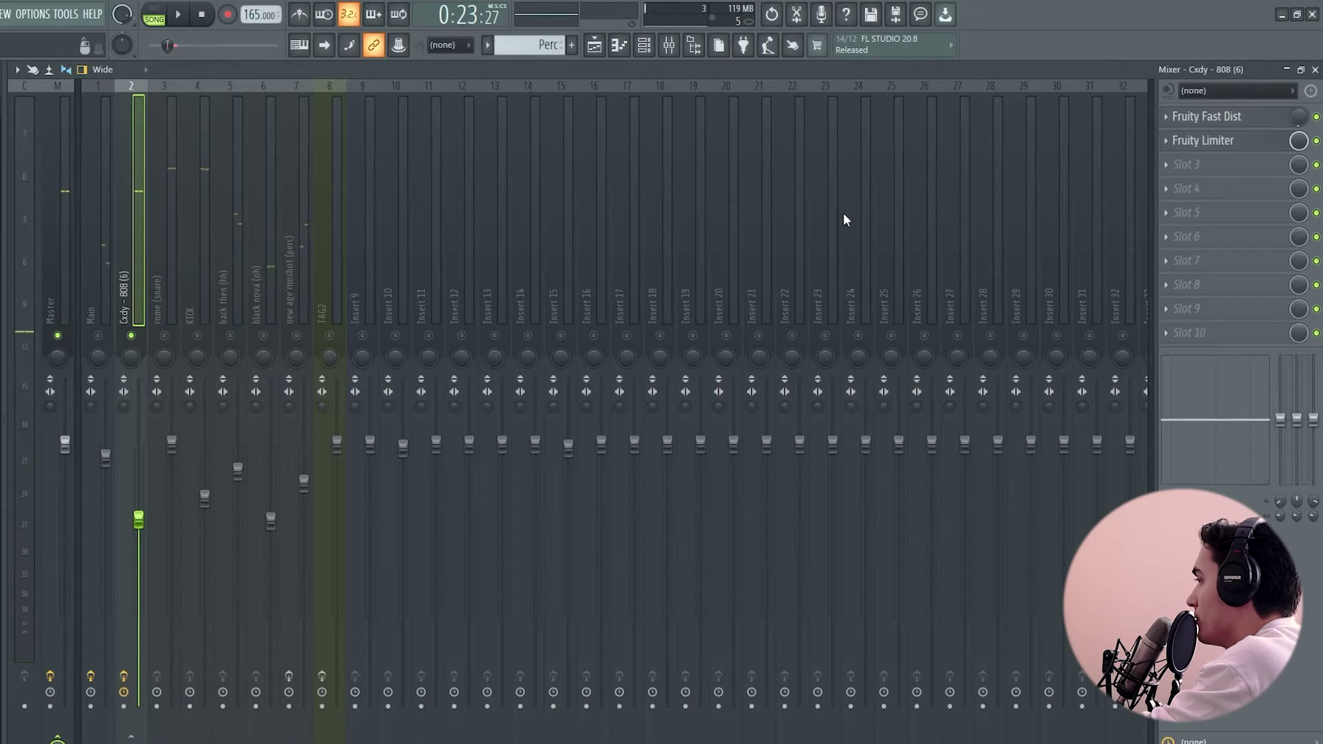
click(1210, 118)
drag(121, 160, 596, 205)
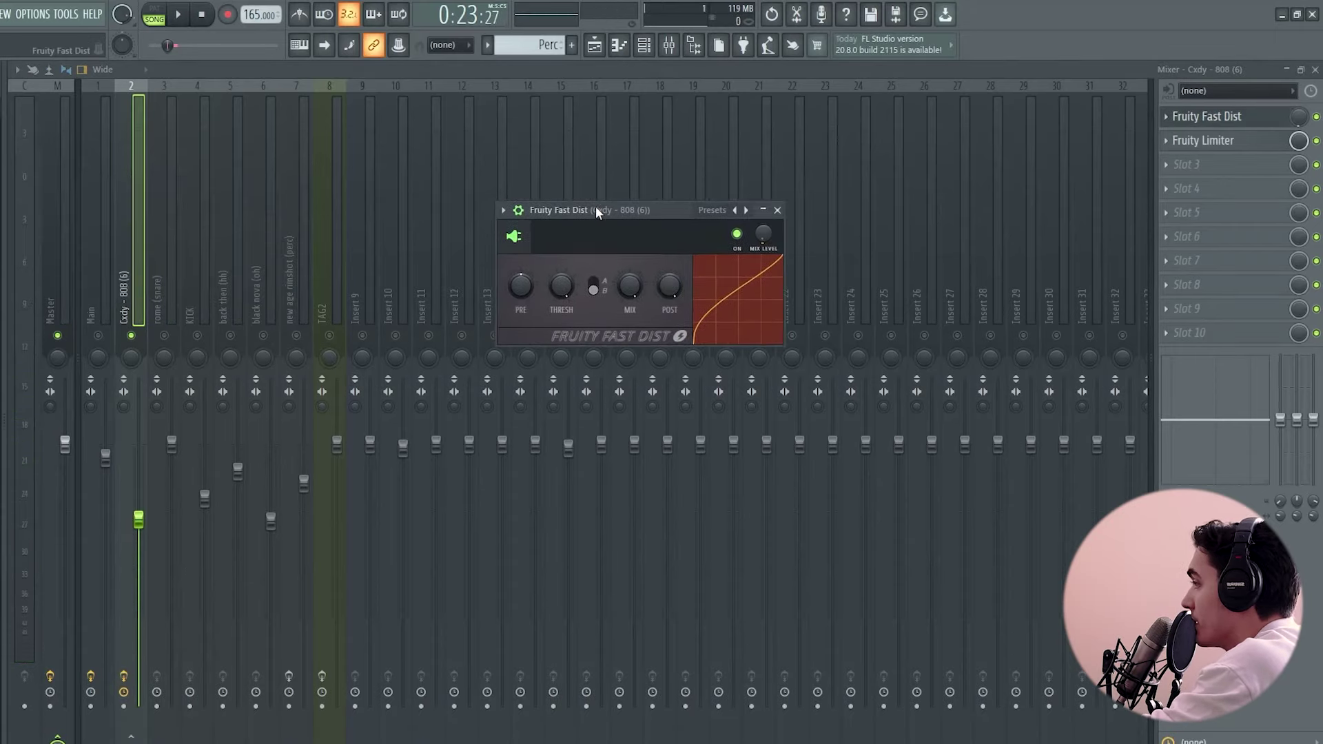
click(779, 211)
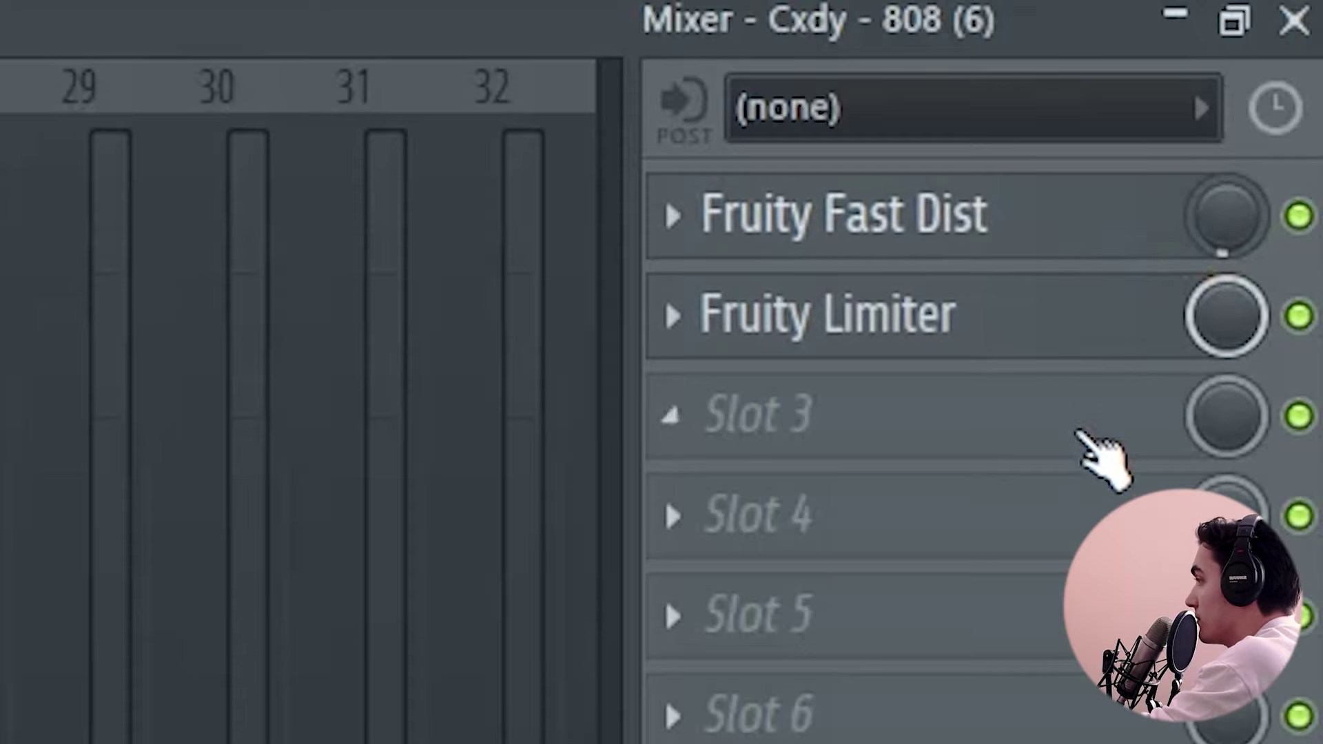
Bypass the 808 track's Fruity Limiter and try a higher Fruity Fast Dist mix level, then bring it back down.
click(1299, 317)
drag(1255, 248, 1255, 265)
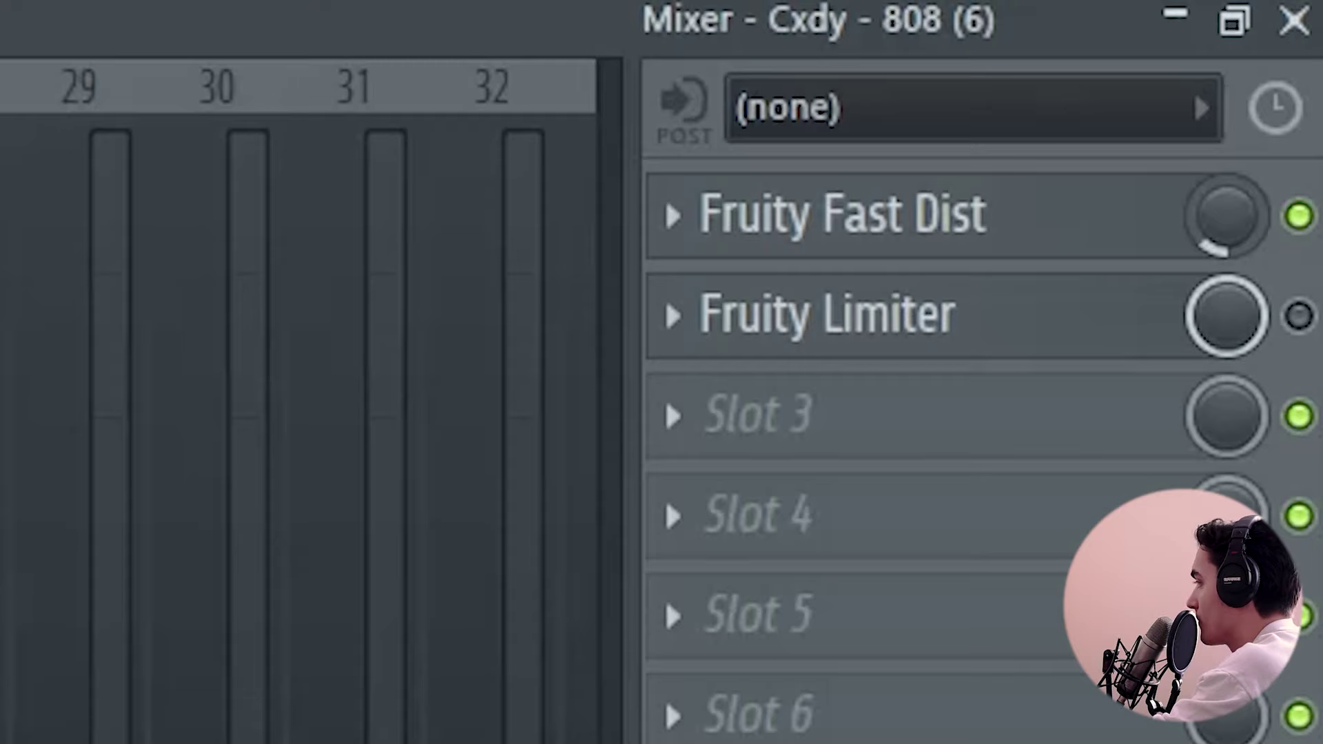
mouse_move(1240, 252)
mouse_down()
mouse_move(1231, 227)
mouse_move(1231, 240)
mouse_up()
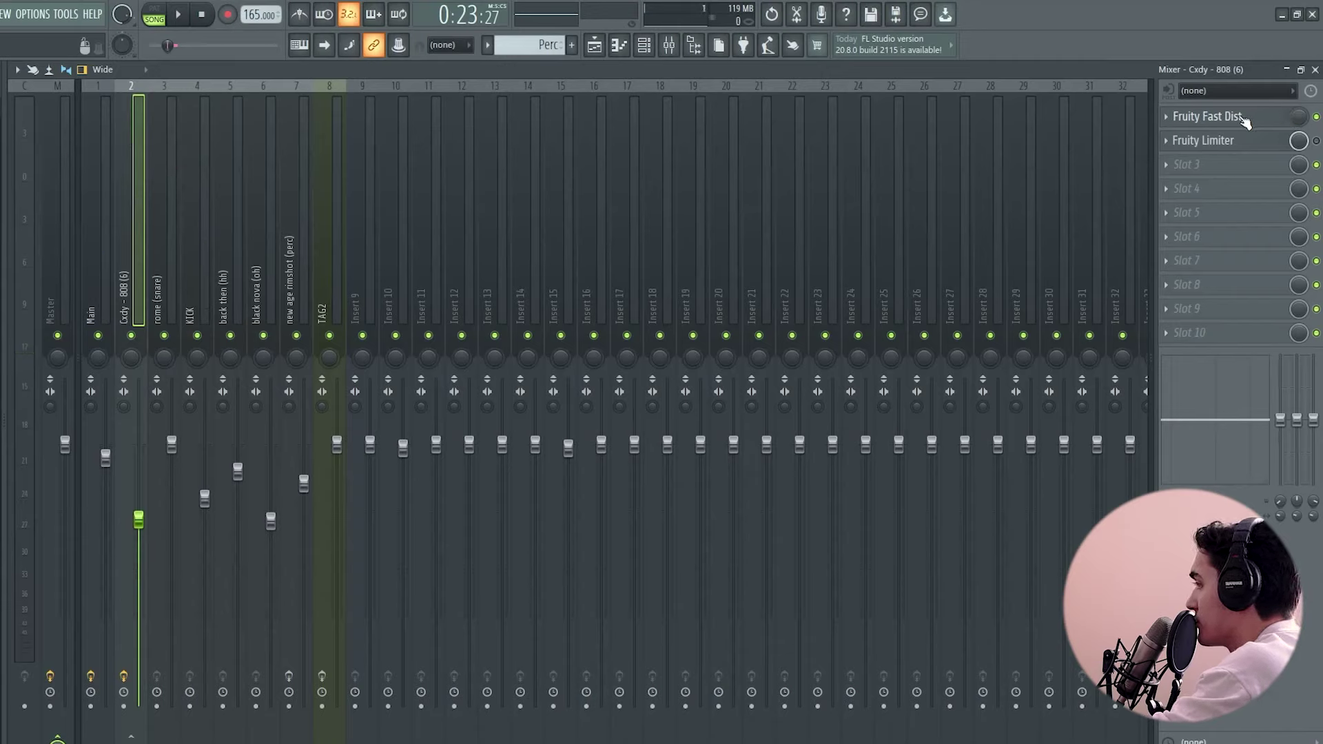
Remove Fruity Fast Dist from the 808 track's first slot and re-enable the Fruity Limiter.
click(1171, 122)
click(1172, 151)
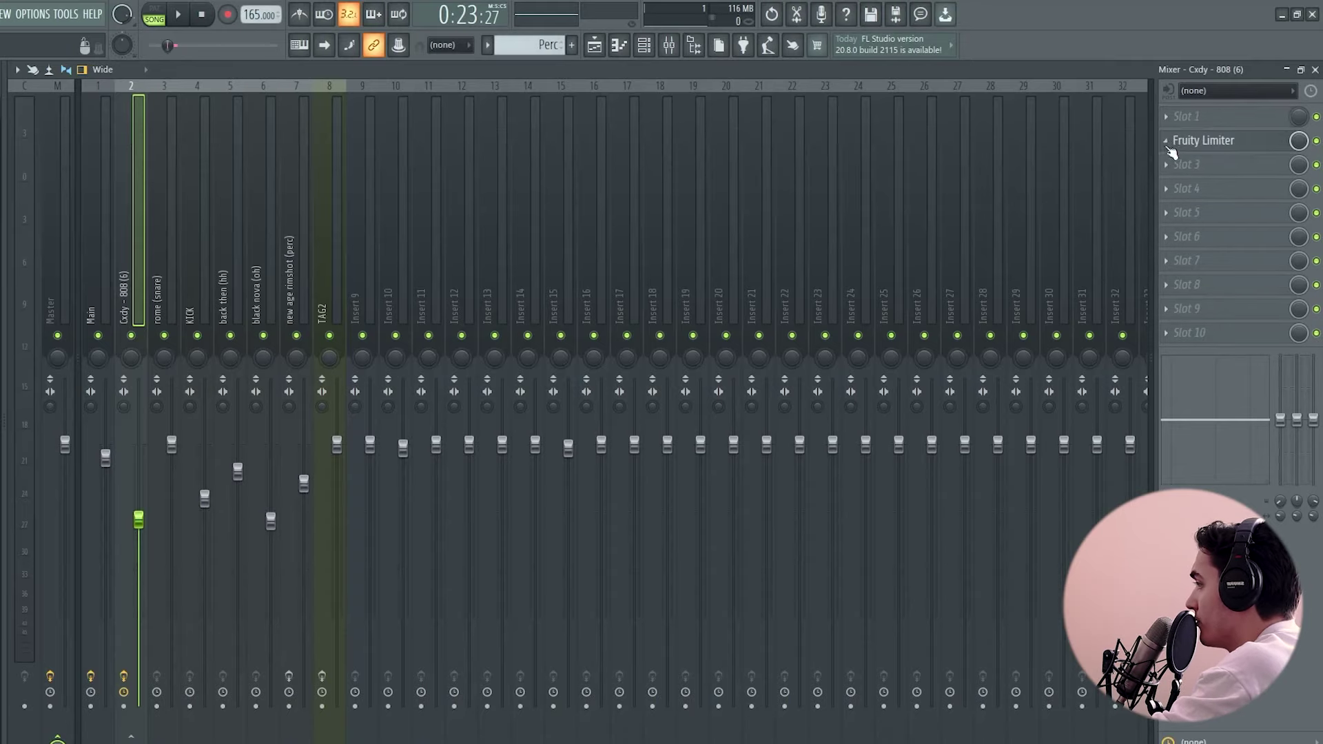
Play the beat with the 808's Fruity Limiter open, first in the full mix and then with only the 808 and KICK audible.
click(1216, 140)
key(space)
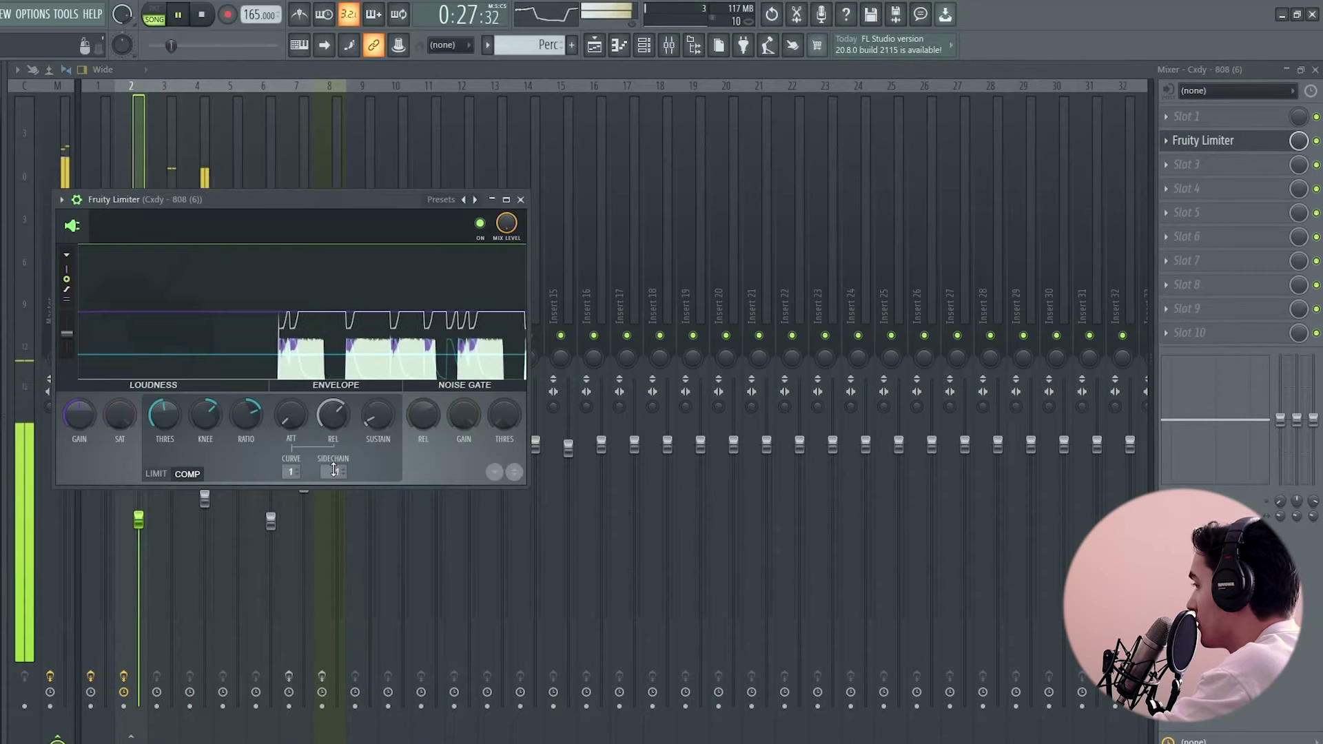
drag(207, 215, 515, 225)
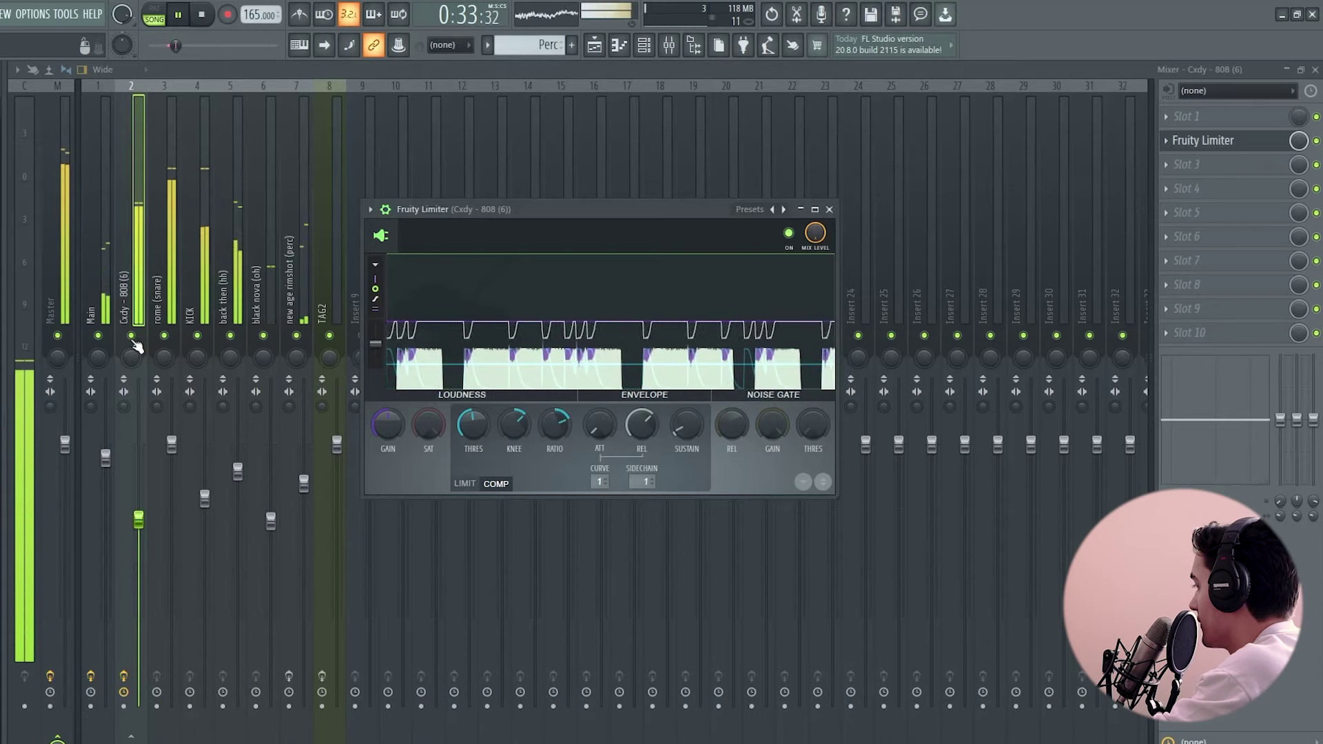
key(Escape)
click(197, 275)
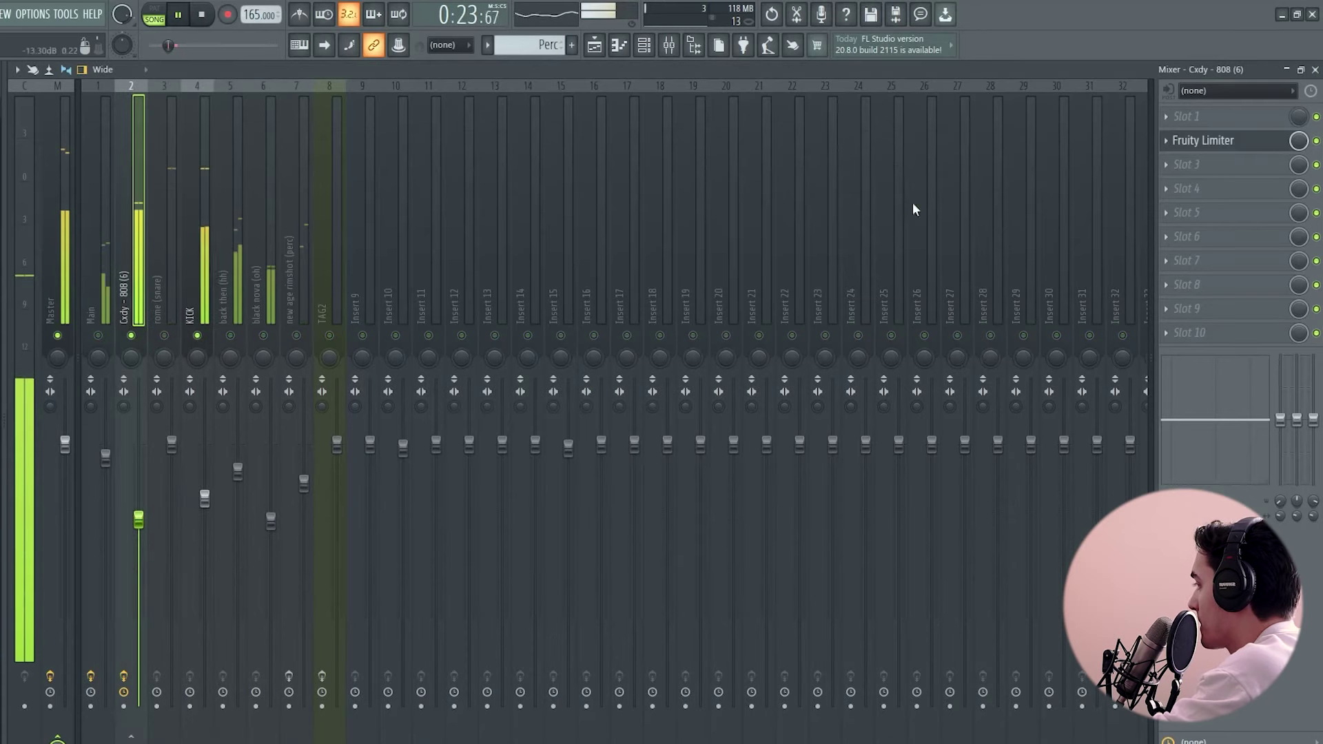
click(1232, 142)
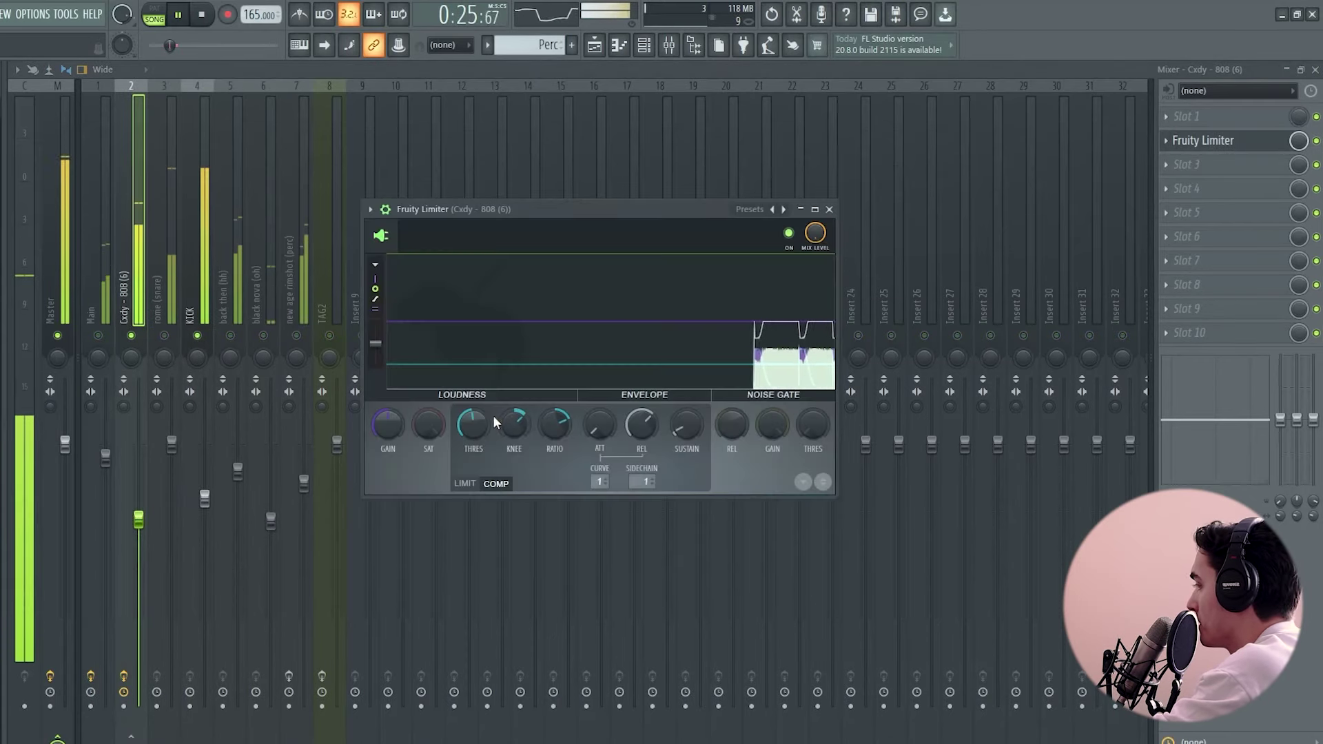
Try a lower threshold on the 808's Fruity Limiter, undo the knob tweak, and close the limiter.
drag(483, 420, 482, 441)
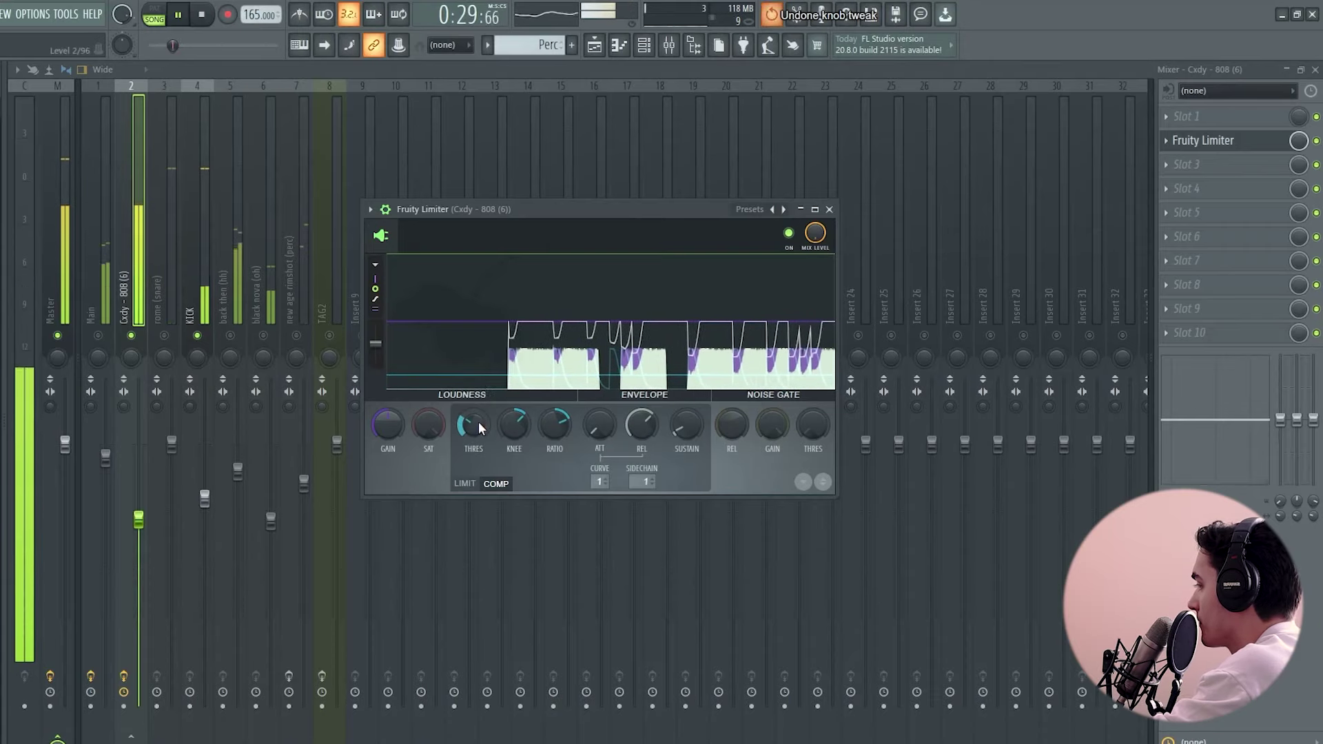
key(ctrl+z)
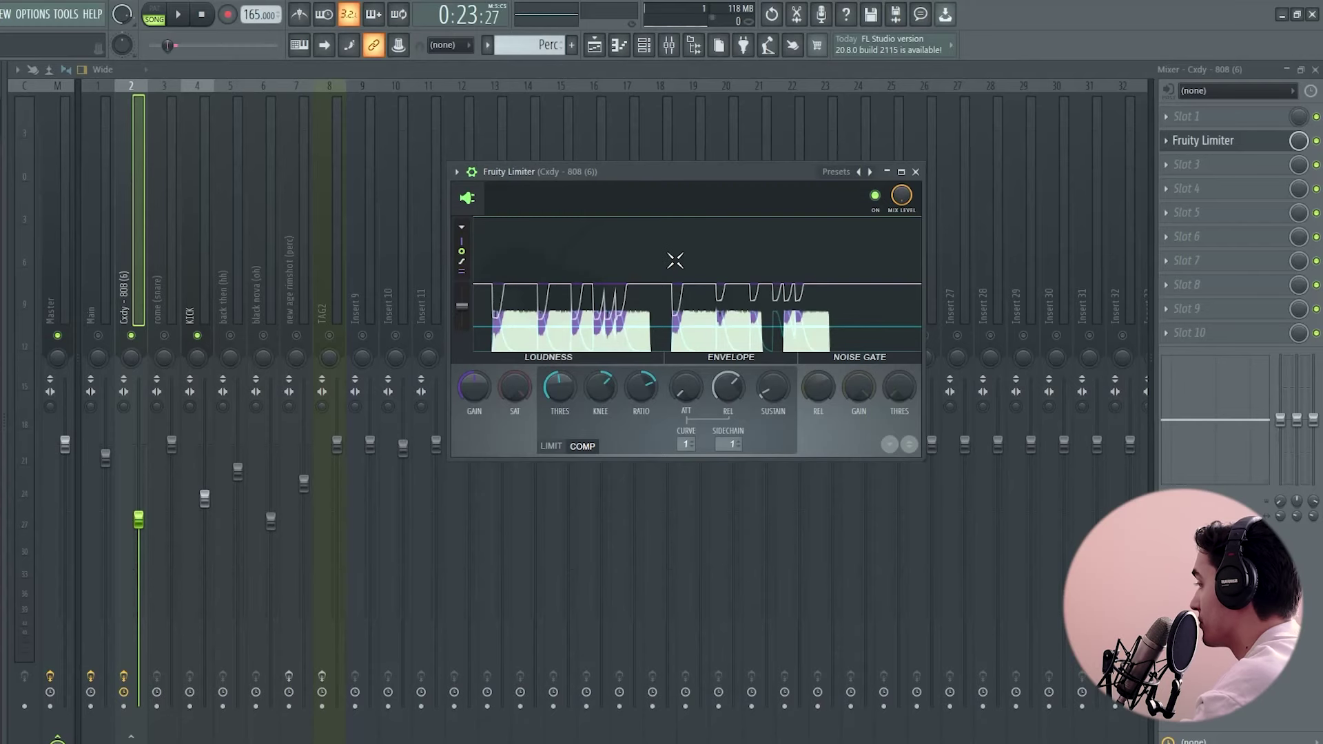
drag(613, 172, 565, 183)
key(Escape)
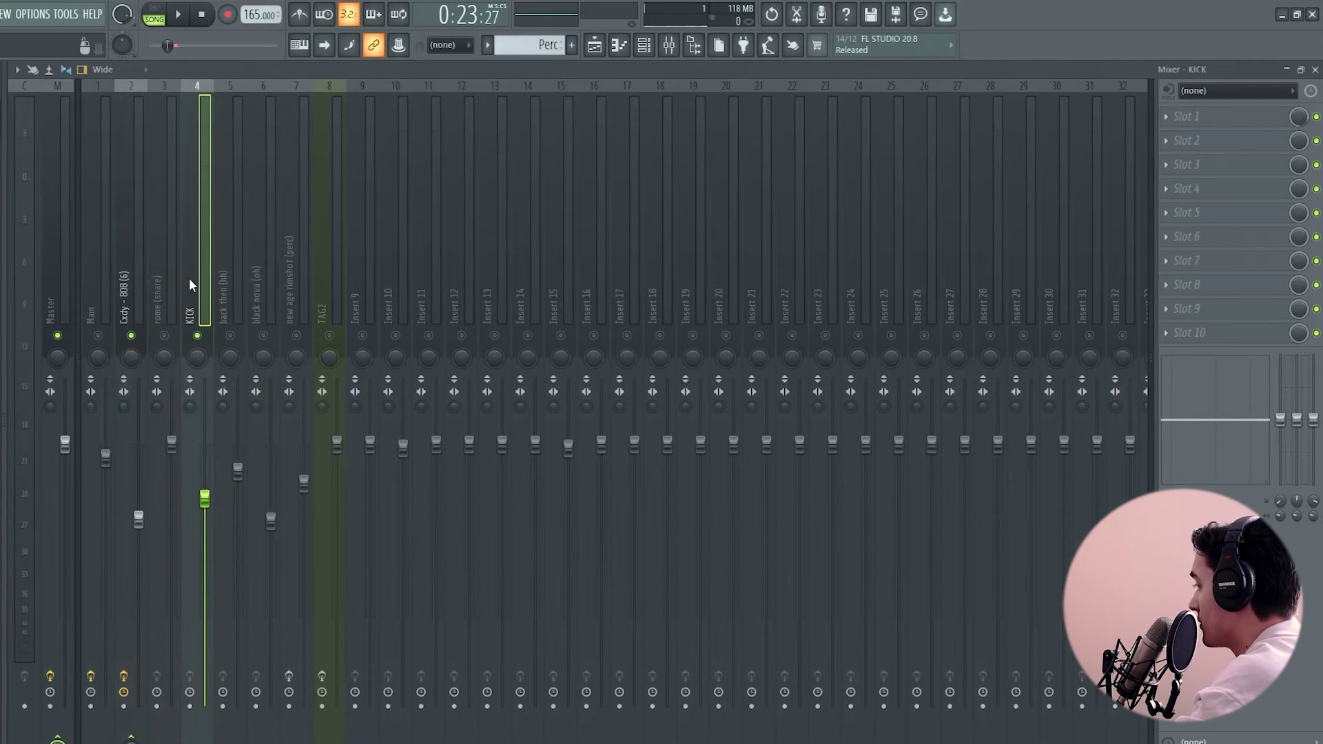
Bring all mixer tracks back in except Main and play the beat.
click(163, 336)
click(230, 335)
click(263, 336)
click(97, 335)
key(space)
Lower the compressor threshold in the 808's Fruity Limiter during playback, ease it up slightly, and stop playback.
click(1202, 140)
click(1202, 140)
click(1203, 140)
drag(515, 398, 515, 434)
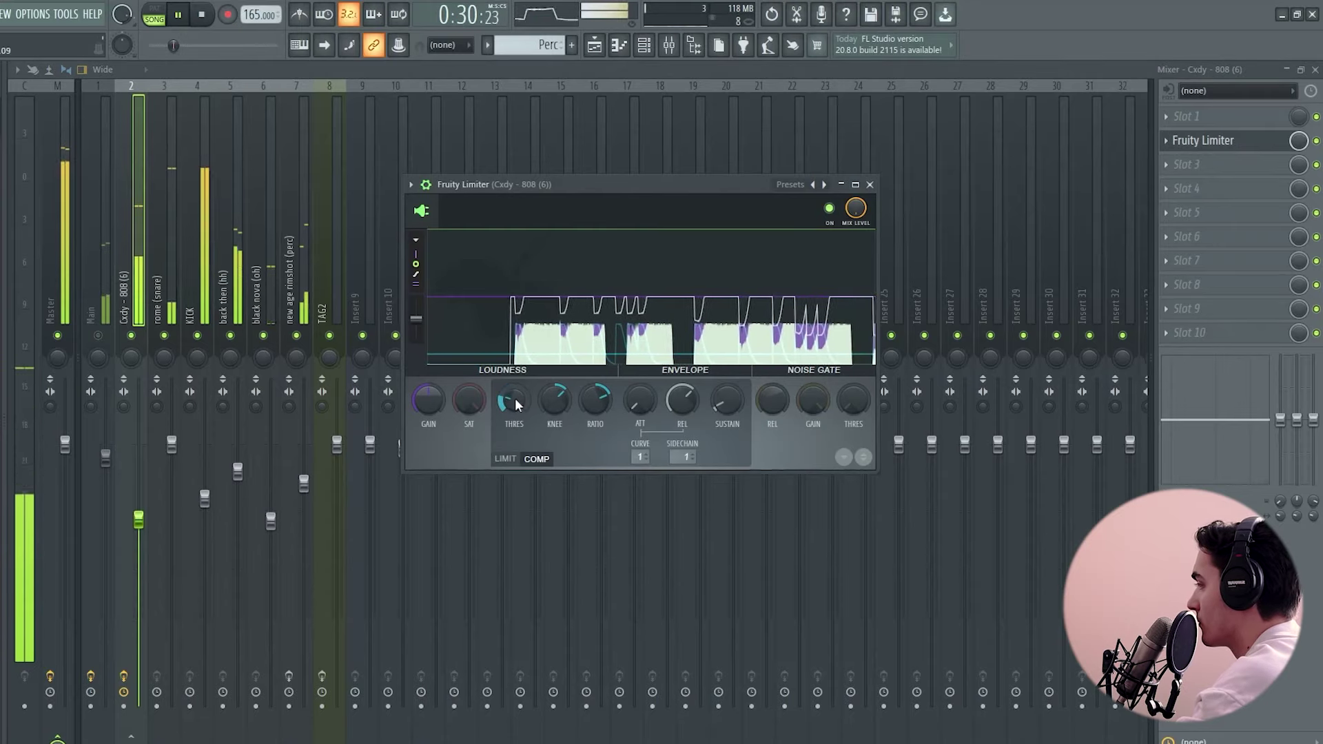
drag(515, 399, 515, 392)
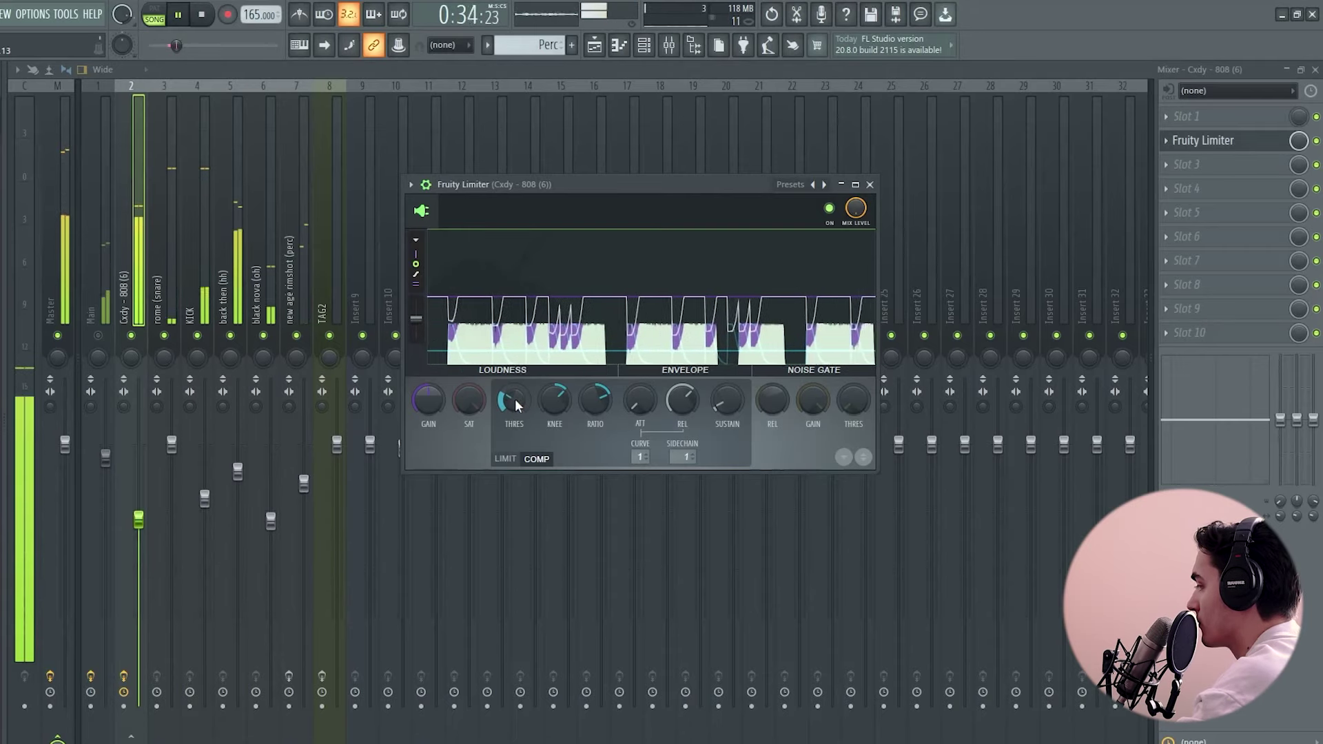
key(space)
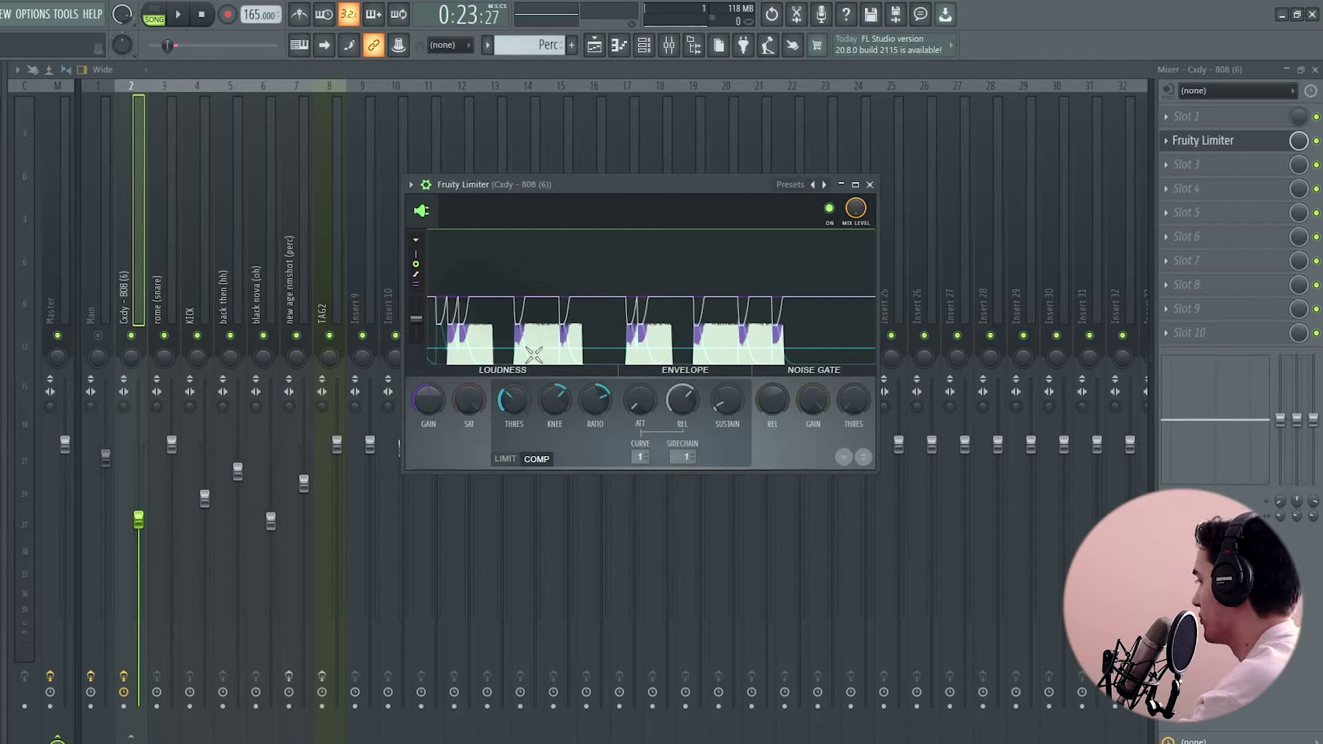
Raise the 808 limiter's threshold further, audition it against the drums, and move the Fruity Limiter to slot 9.
drag(514, 399, 513, 386)
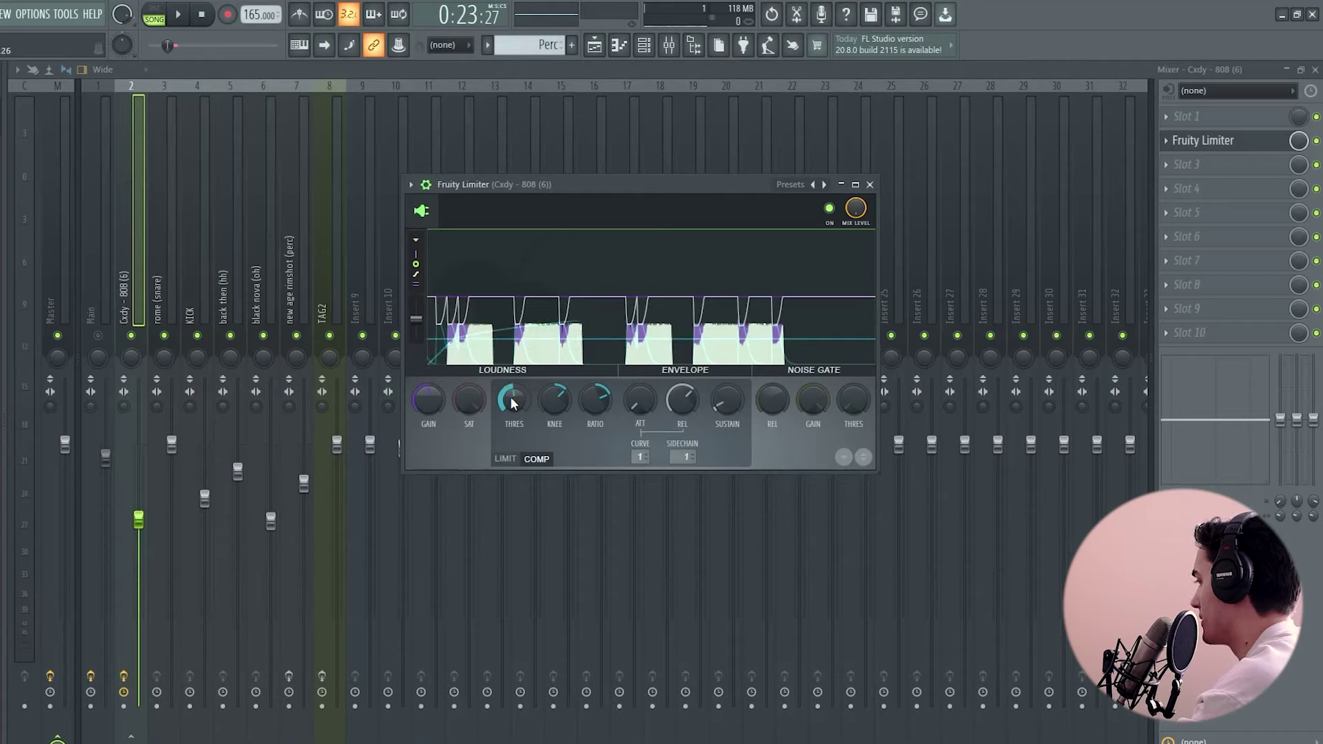
key(space)
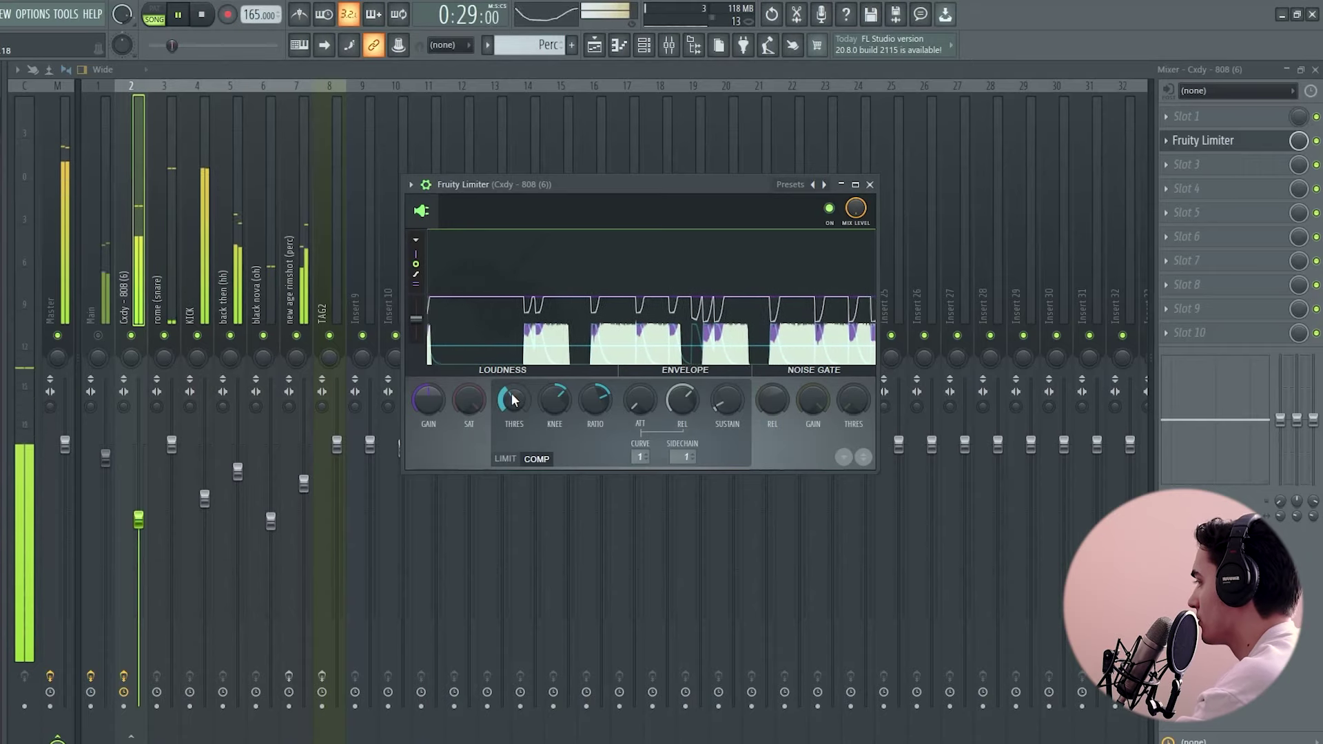
key(space)
key(Escape)
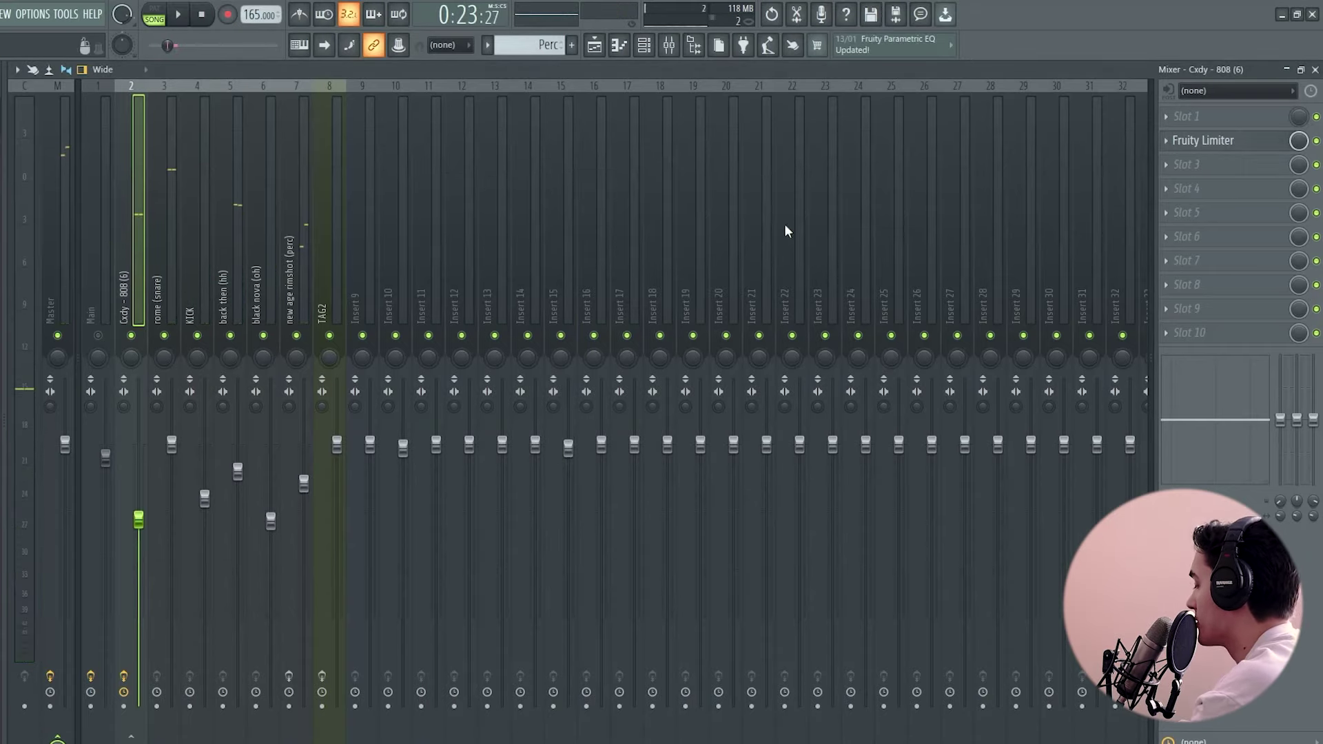
drag(1234, 151, 1231, 314)
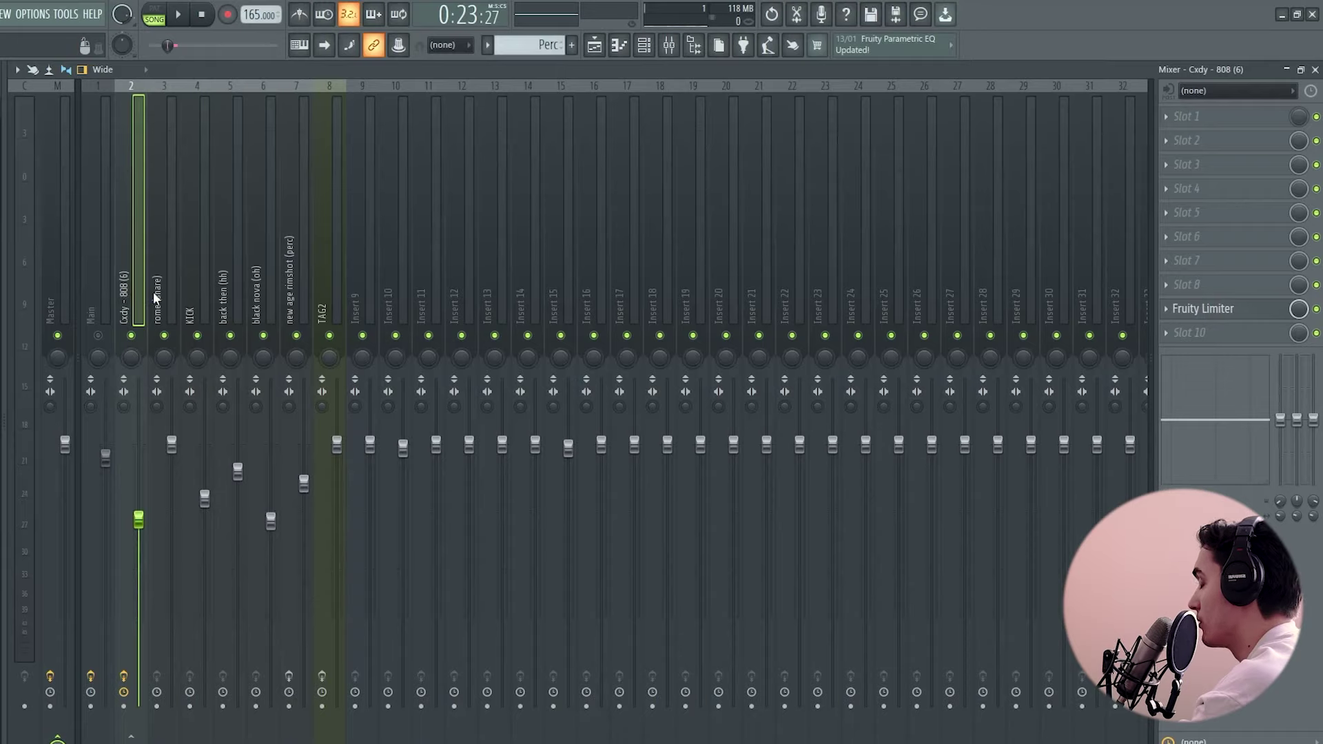
Enable the effects on the new age rimshot (perc) track and play it soloed.
click(299, 282)
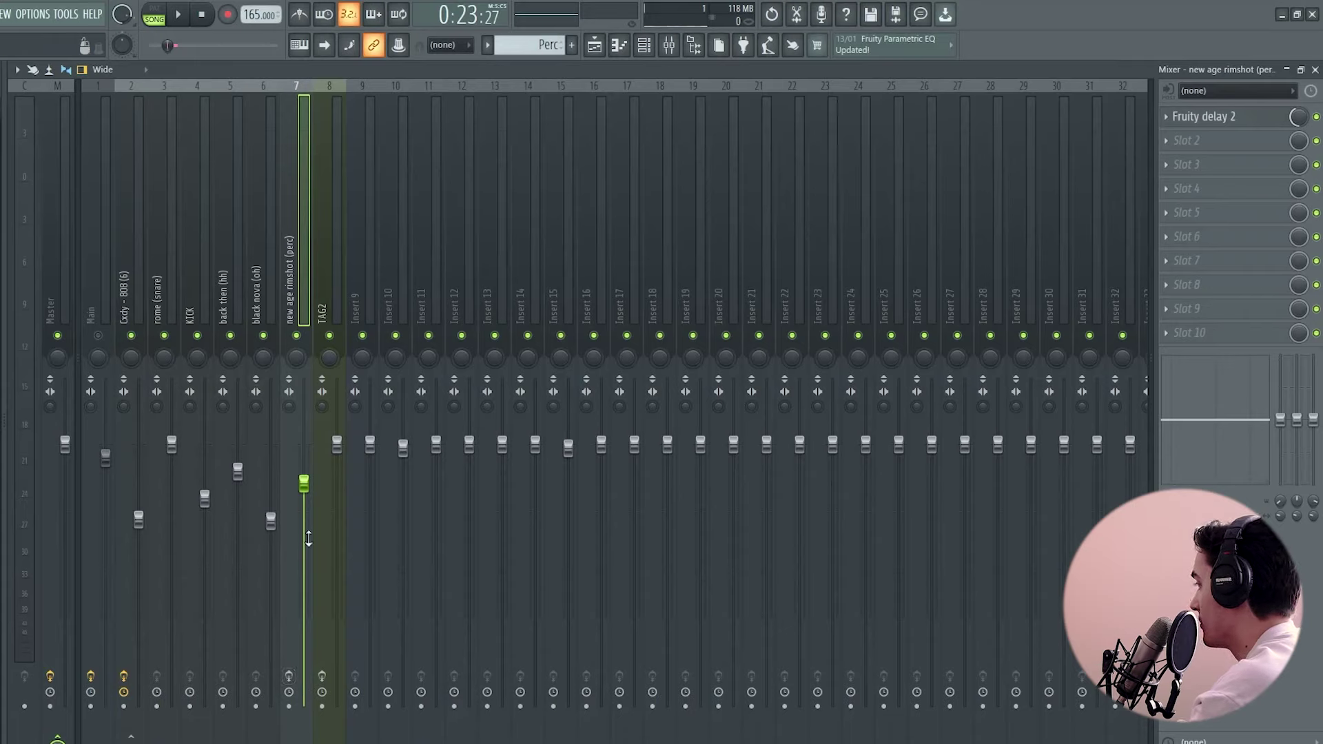
click(288, 675)
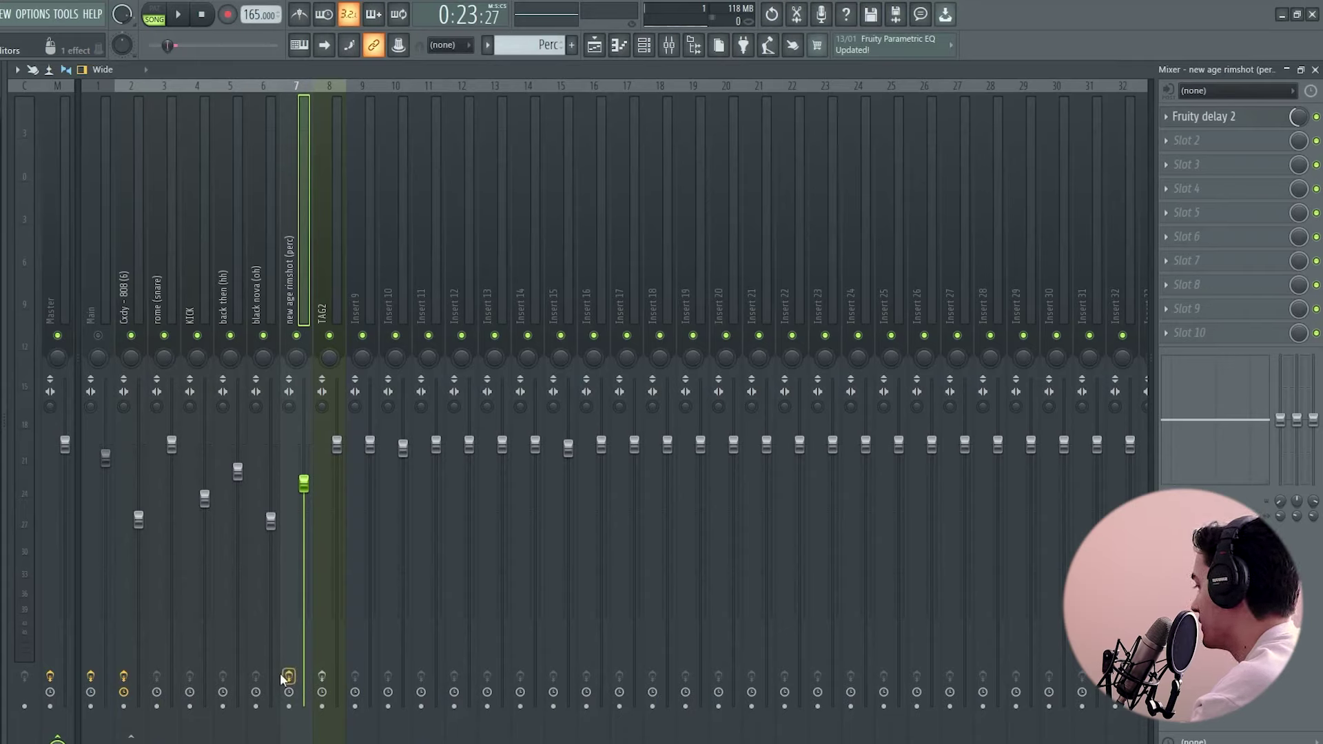
key(space)
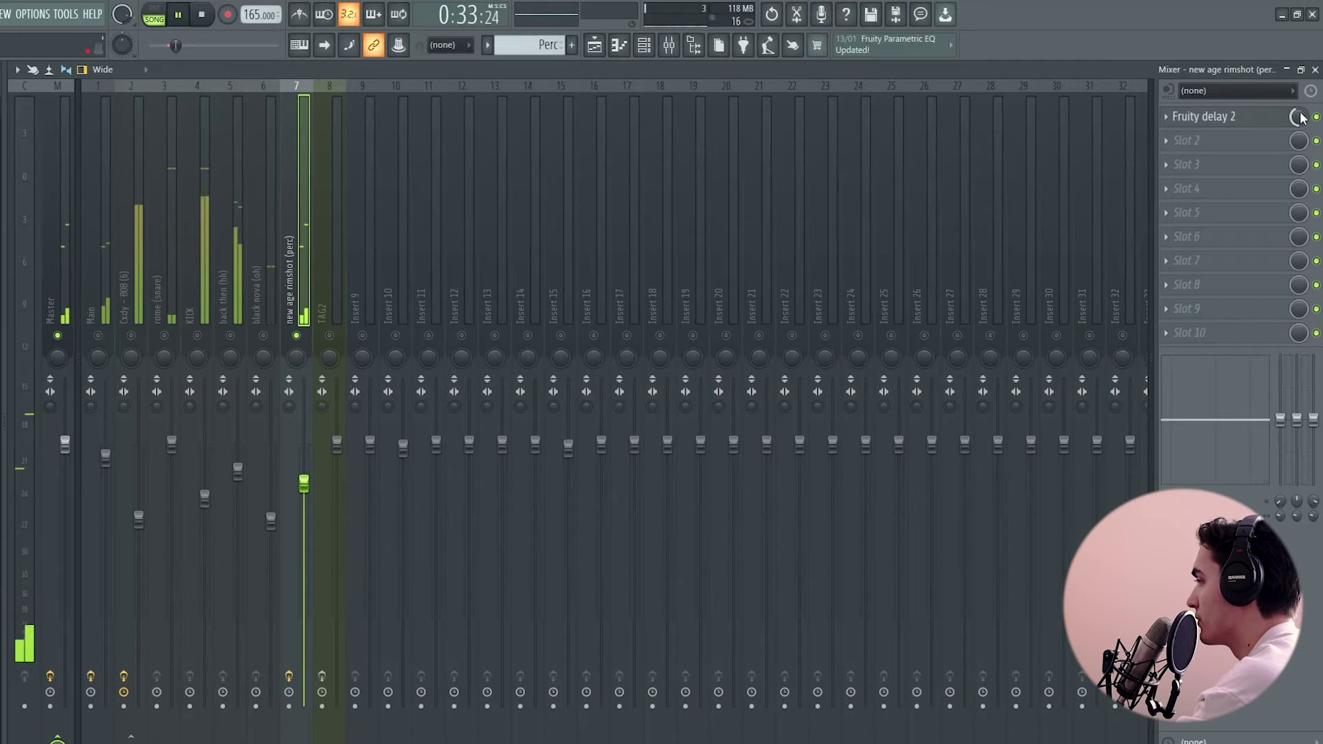
Solo the TAG2 track with its effects enabled and play the arrangement from about bar 48.
click(328, 265)
key(space)
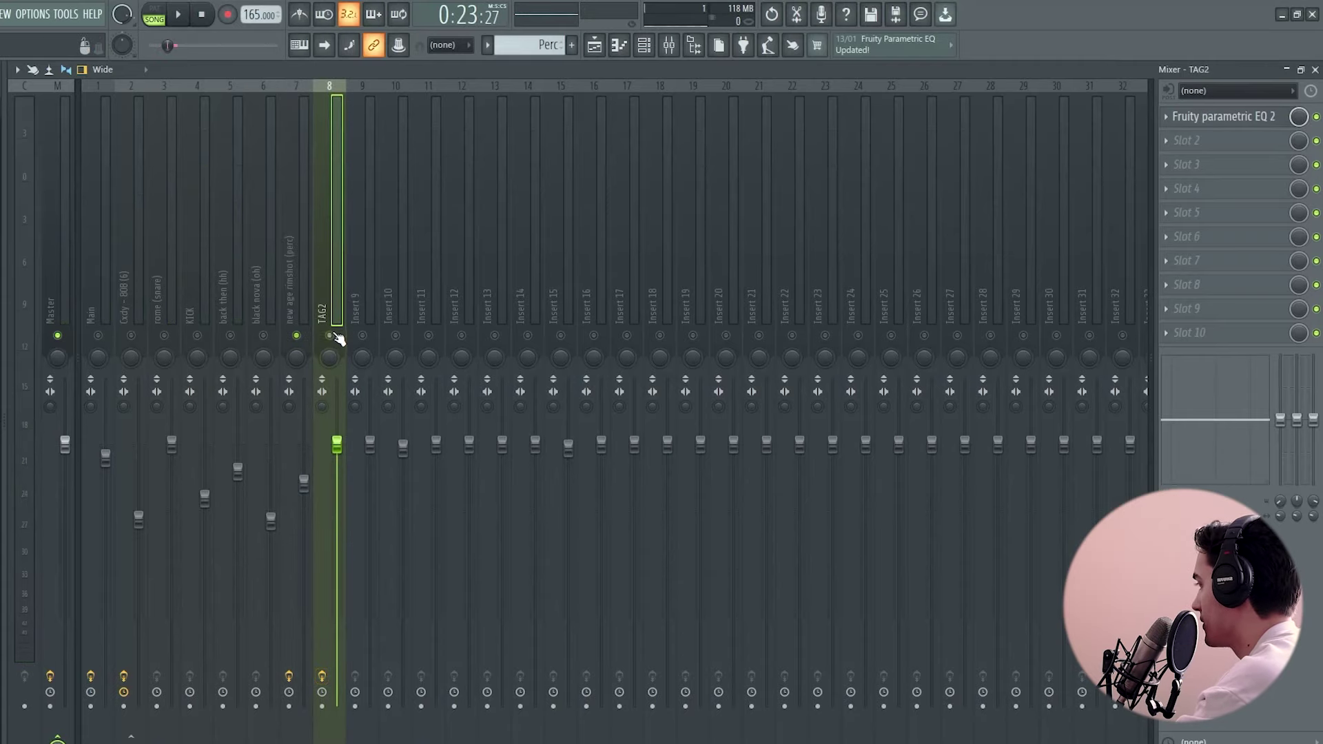
key(space)
key(F5)
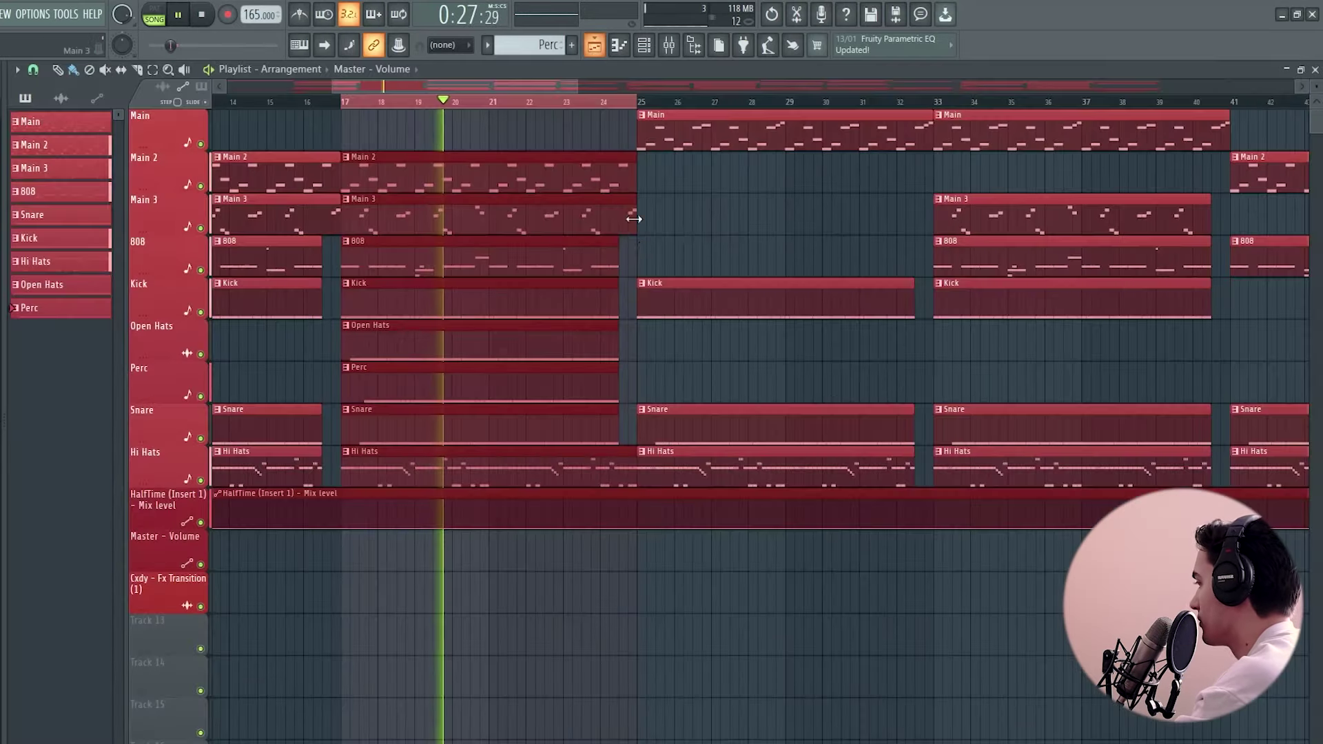
click(722, 102)
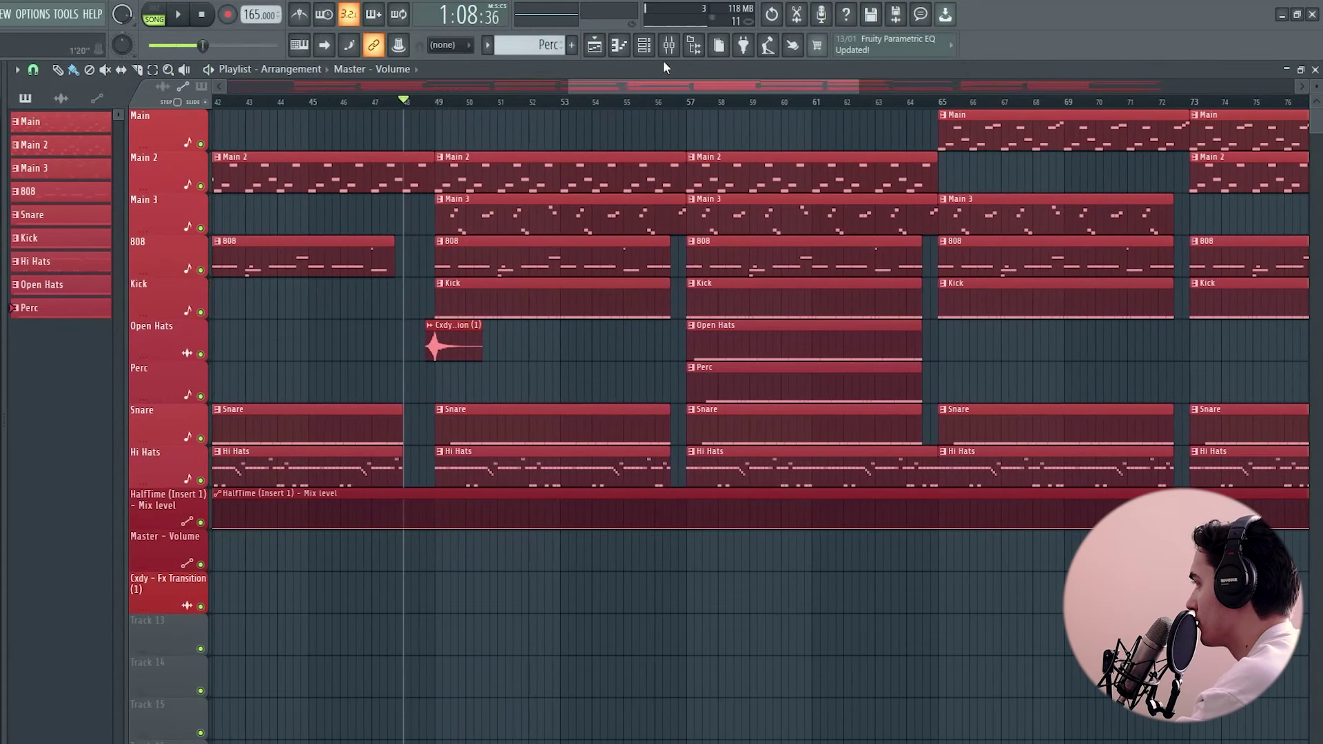
click(668, 46)
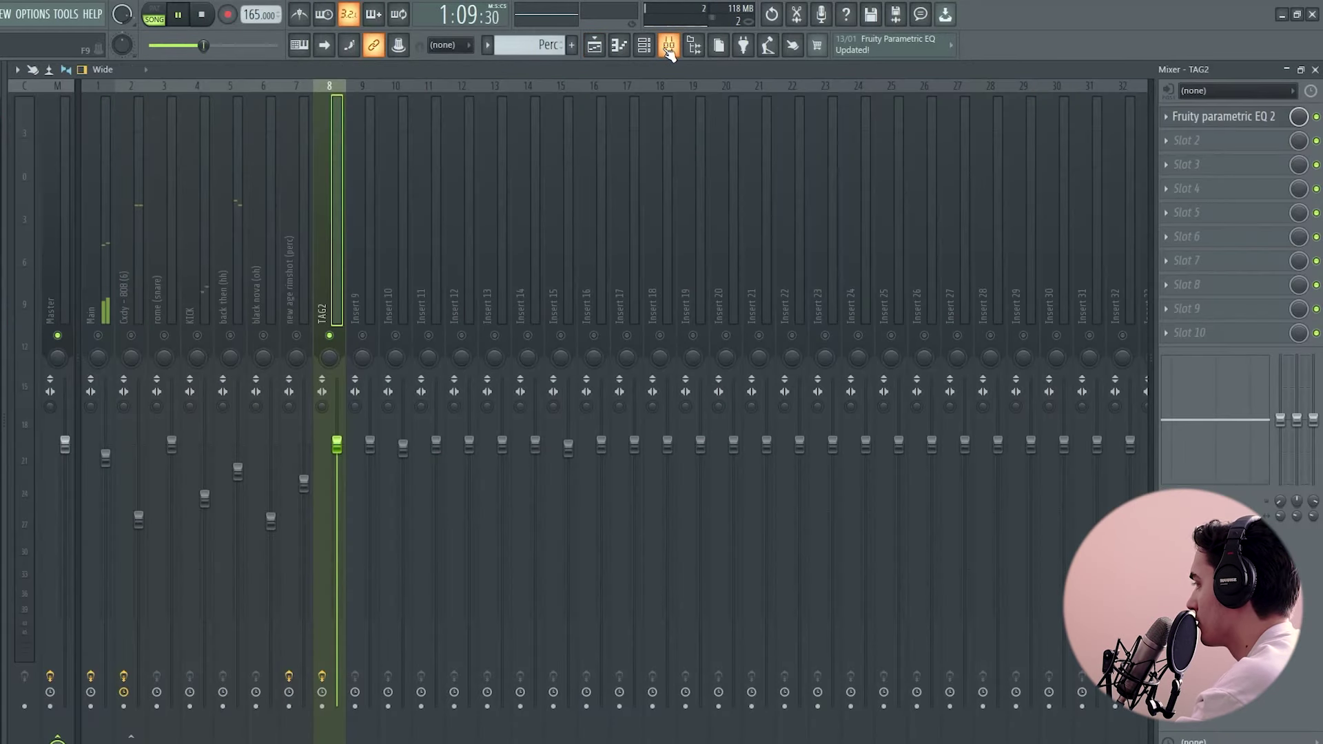
key(space)
Move the Cxdy - Fx Transition (1) clip near bar 9 onto its own playlist track and route it to mixer track 9.
key(F5)
drag(402, 343, 367, 606)
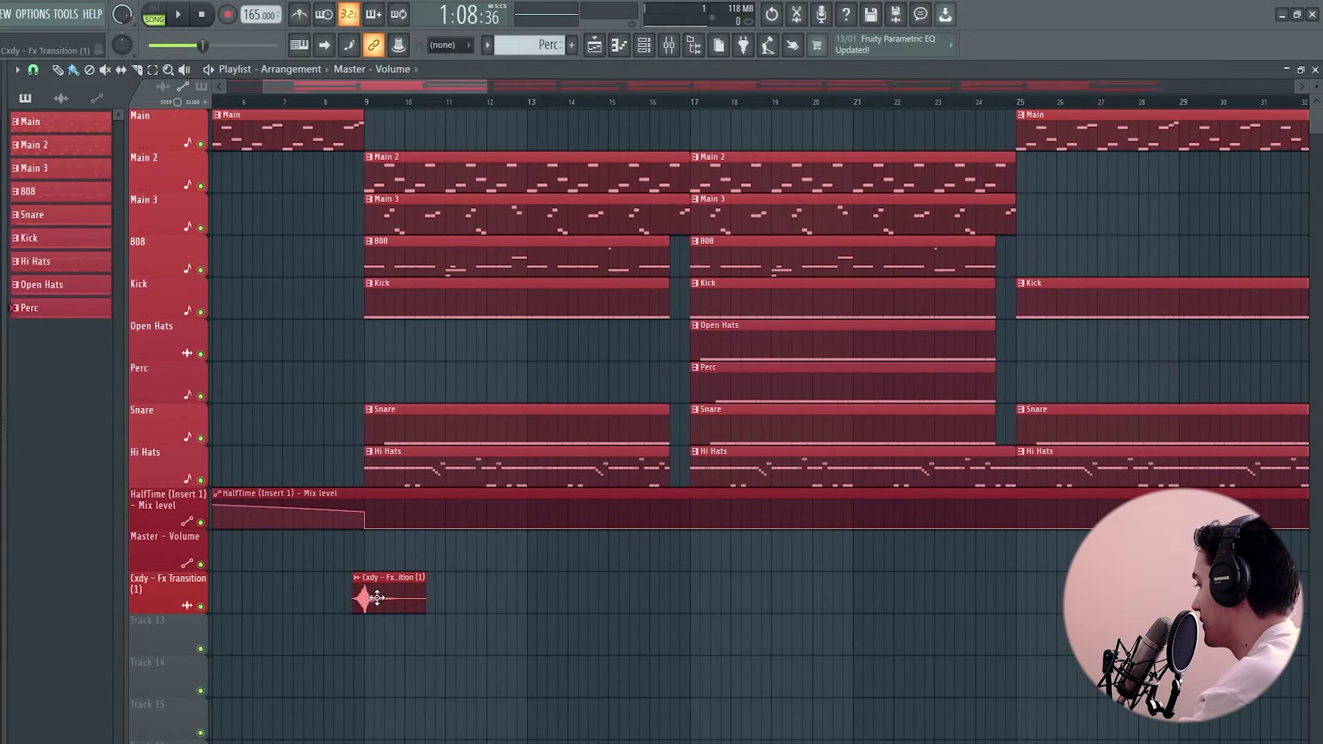
double_click(367, 606)
key(F9)
Rename mixer track 9 as Riser and lower its volume well below the default level.
right_click(382, 304)
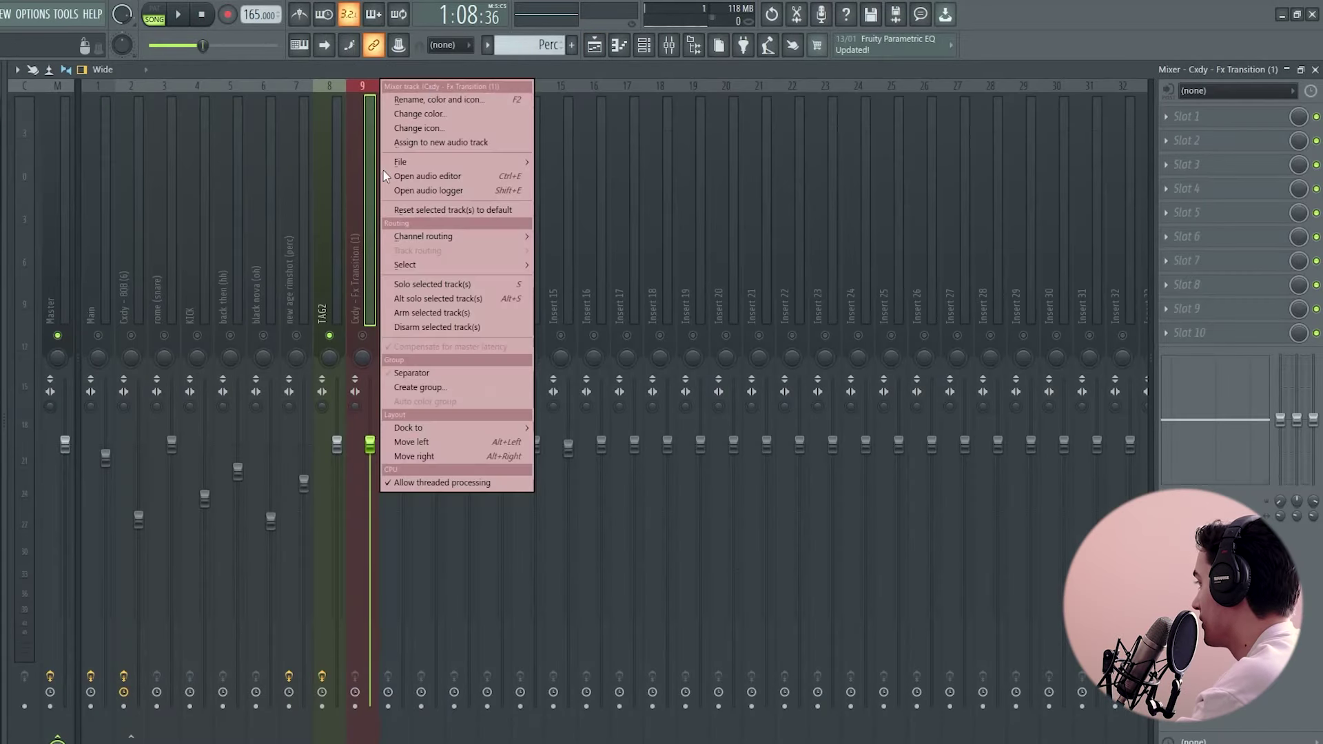
click(429, 97)
text(Riser)
key(Return)
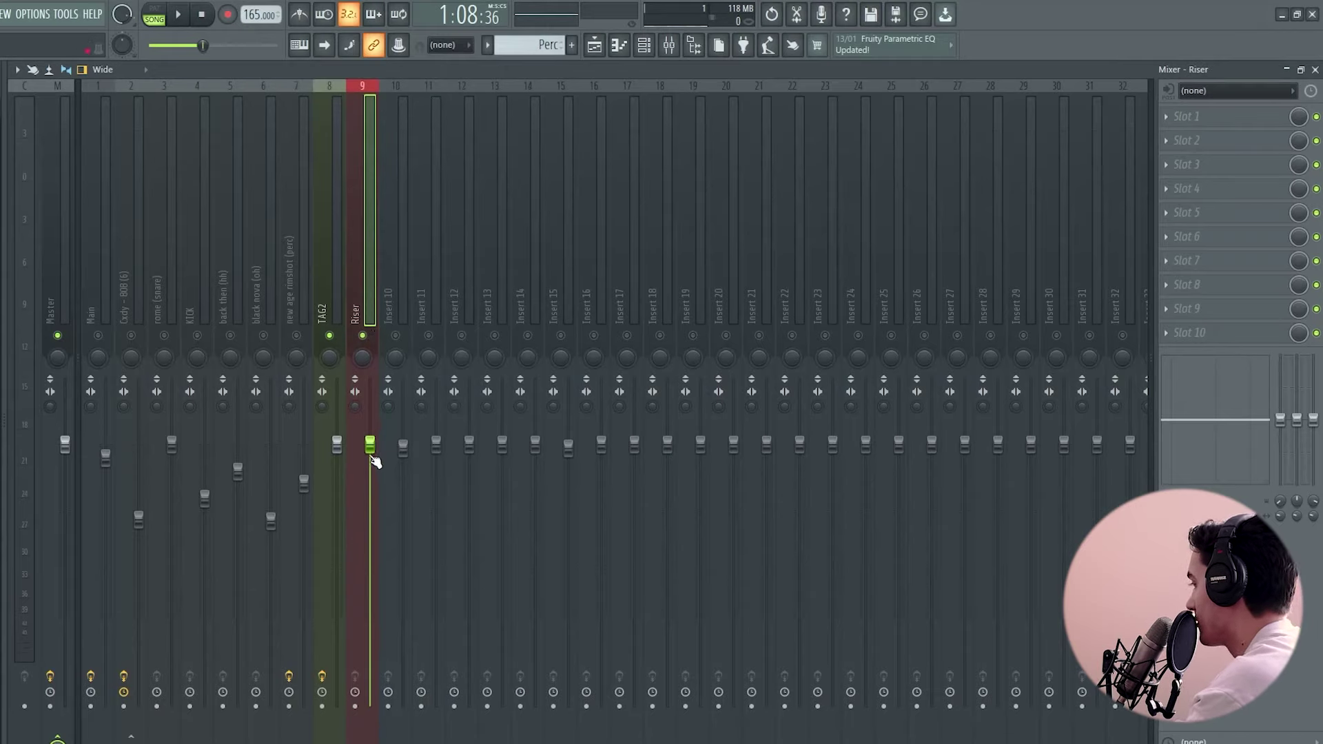
drag(374, 460, 372, 545)
Inspect the Fruity parametric EQ 2 curve on the TAG2 track and close it.
click(324, 274)
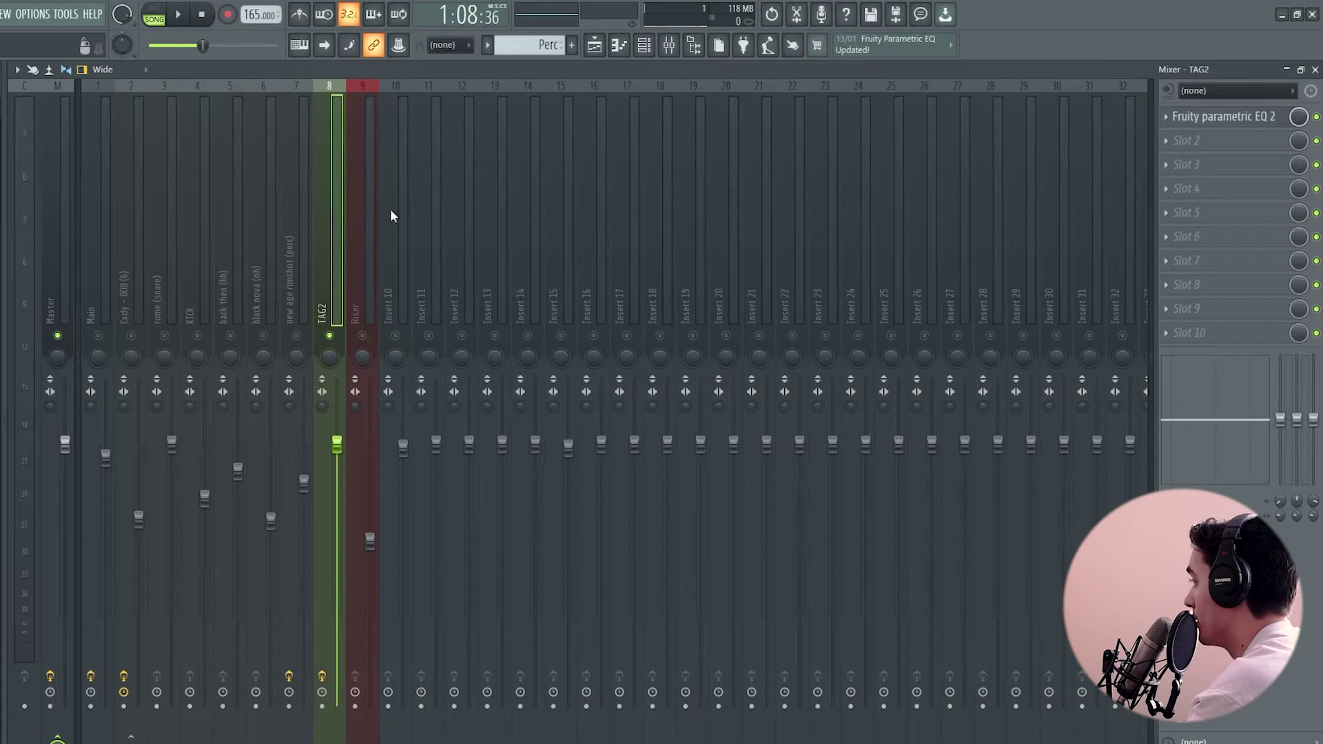
click(1228, 117)
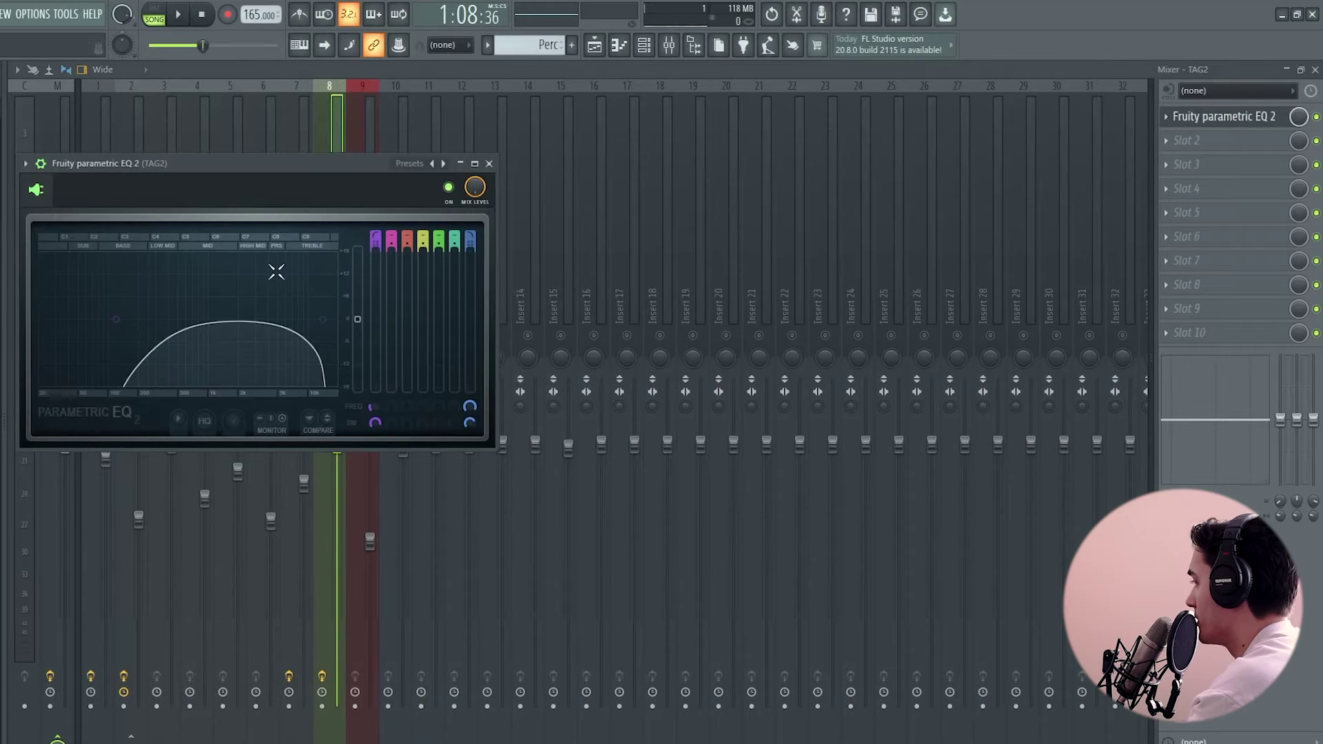
click(490, 163)
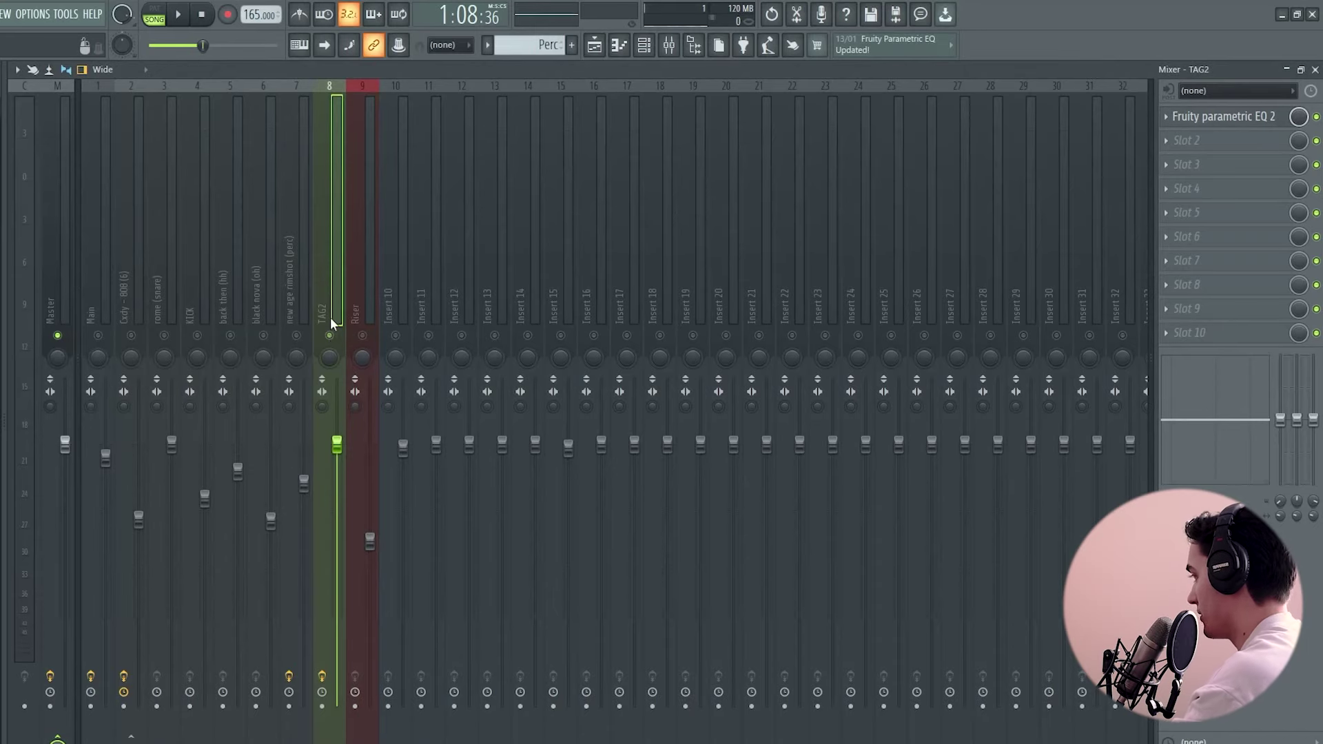
Restore all tracks to audible, then select and solo the Main track.
right_click(98, 335)
click(106, 261)
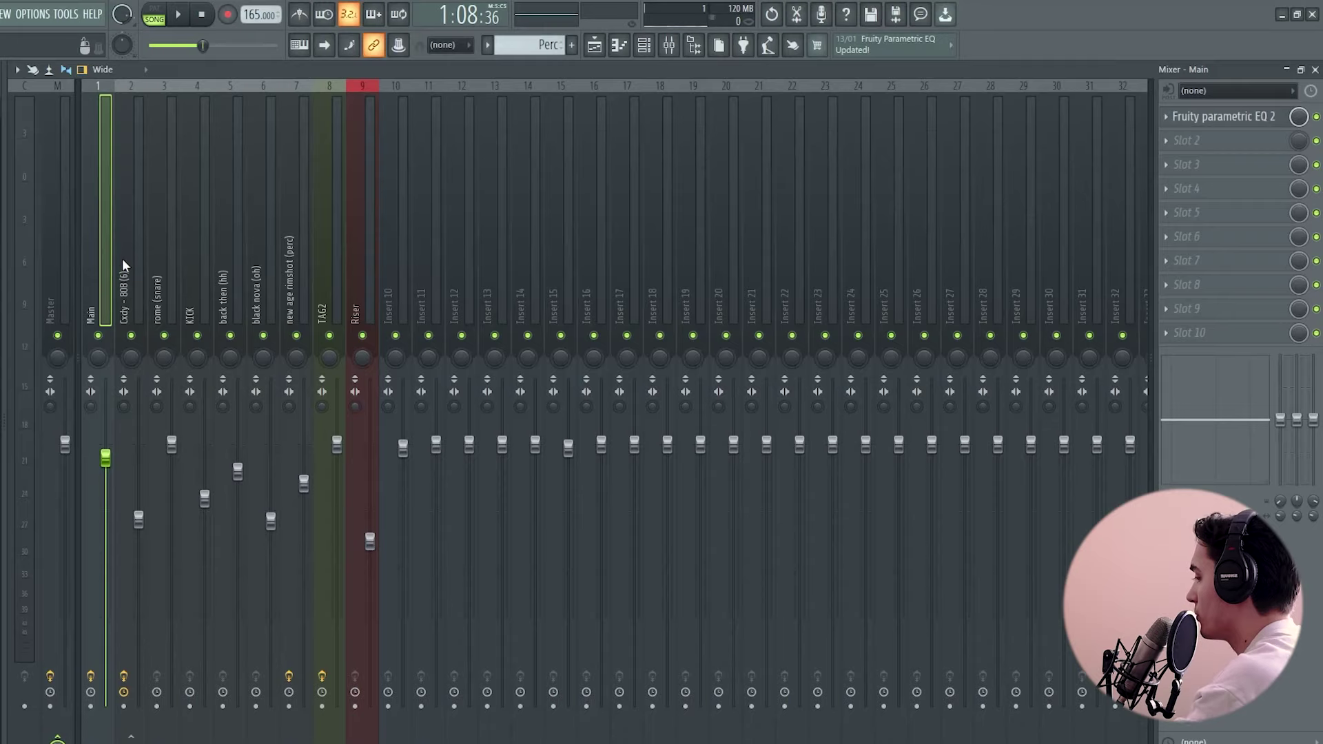
right_click(98, 337)
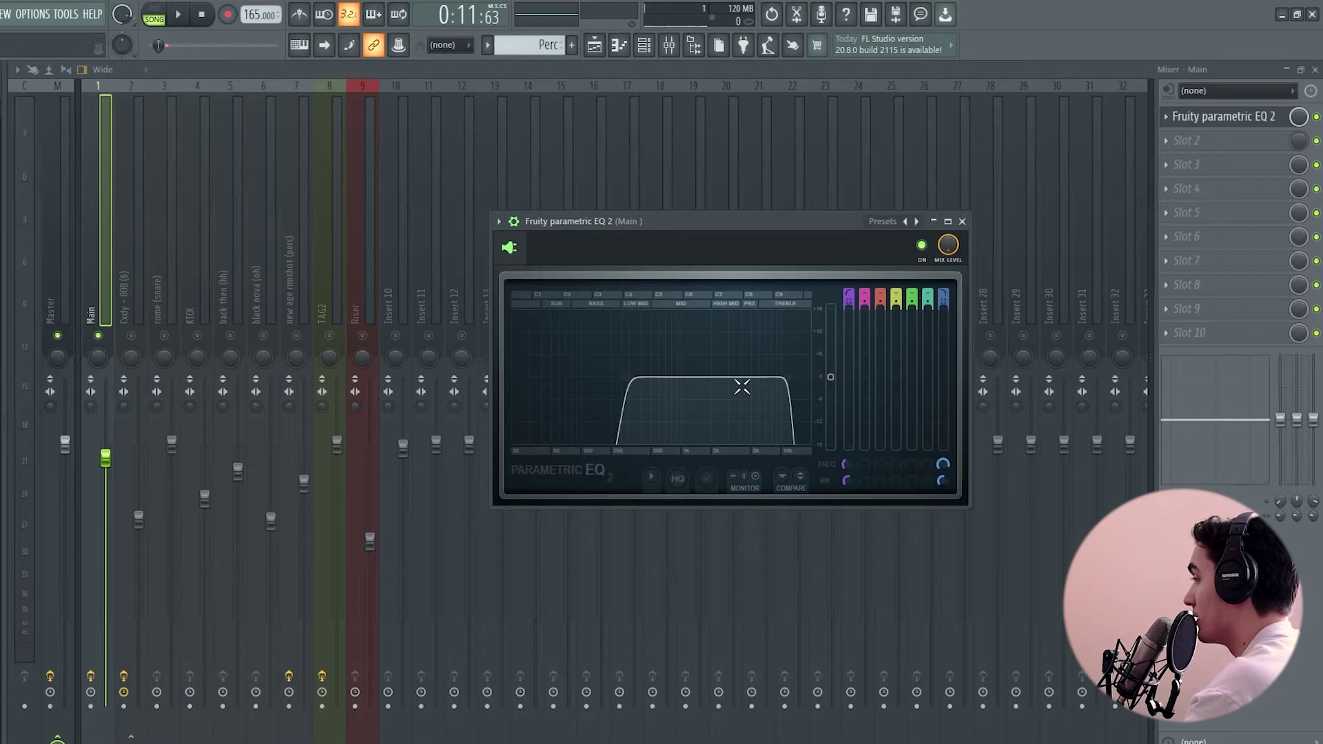
Close the EQ and try to load Neutron 3 Compressor into the second effect slot of the Main track.
click(963, 221)
click(1231, 142)
click(1230, 142)
click(1230, 142)
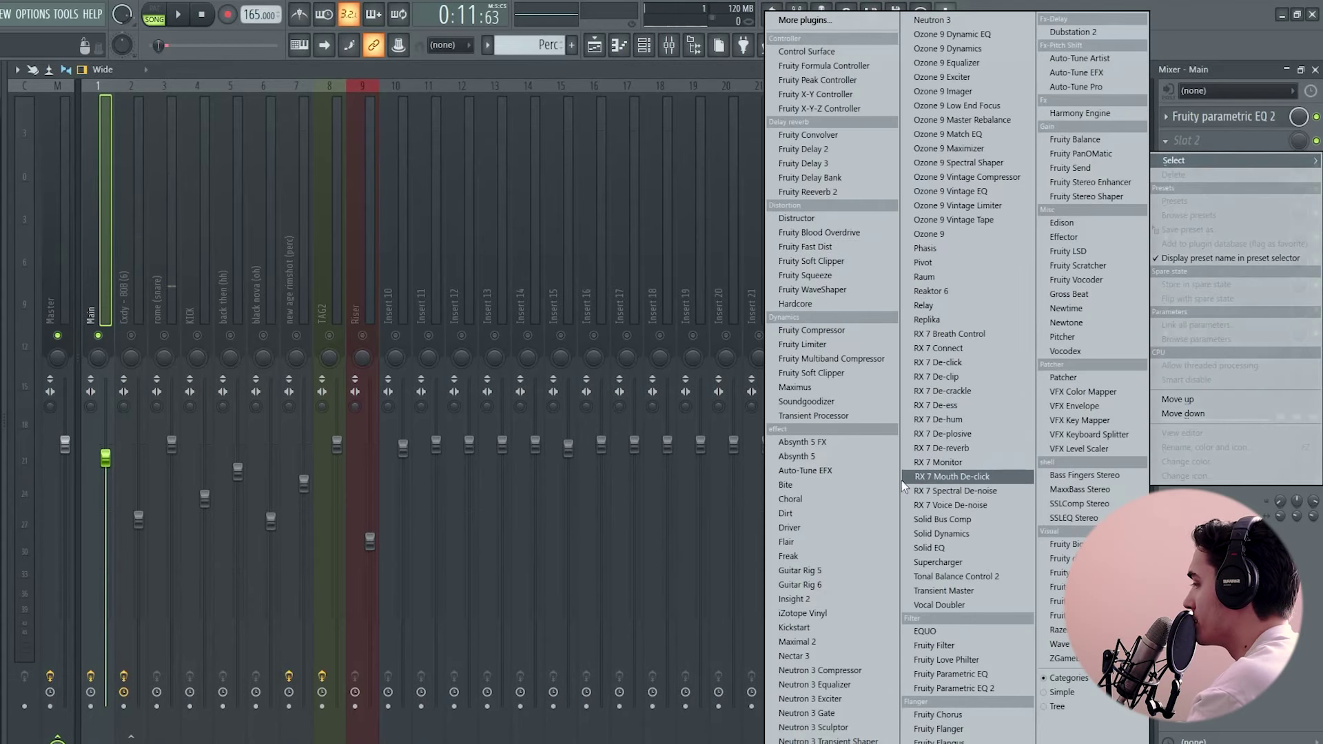
click(819, 671)
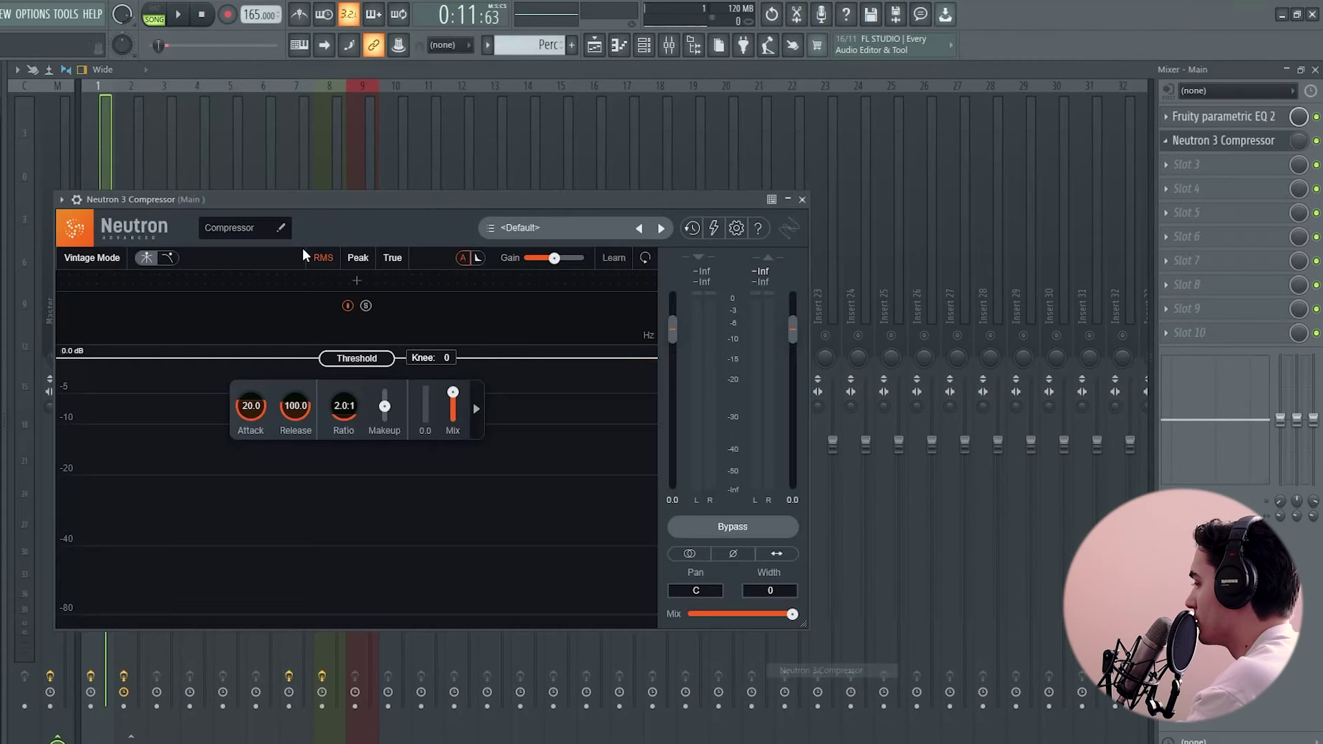
drag(309, 215, 546, 167)
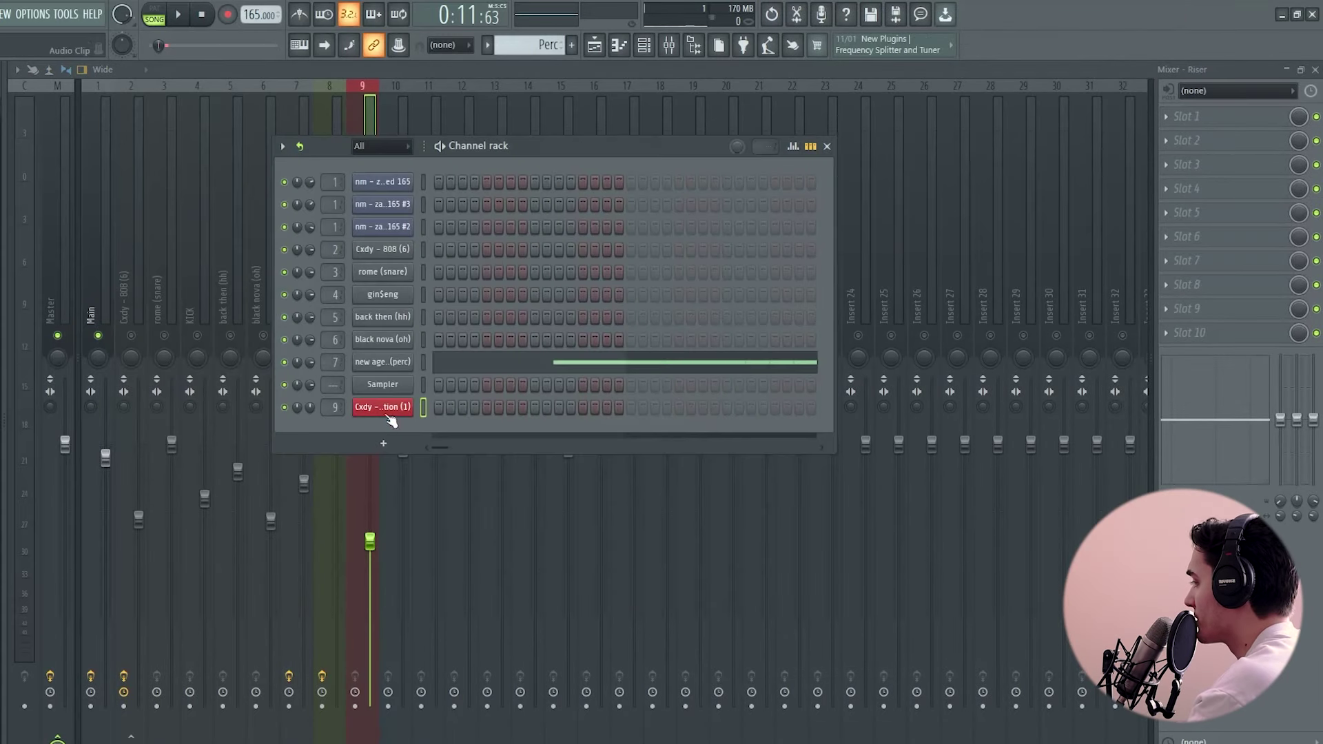
Delete the red Cxdy Fx Transition (1) channel routed to mixer track 9 from the channel rack.
right_click(389, 417)
click(456, 563)
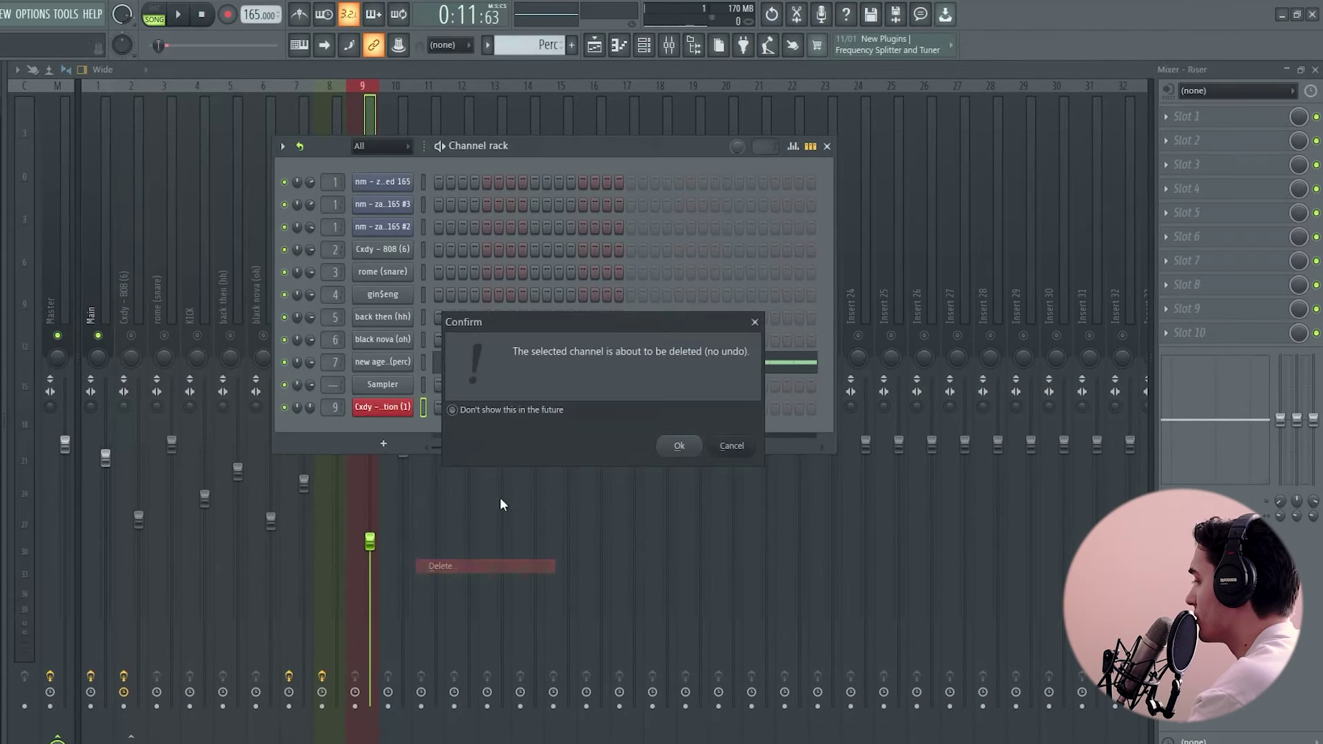
click(679, 448)
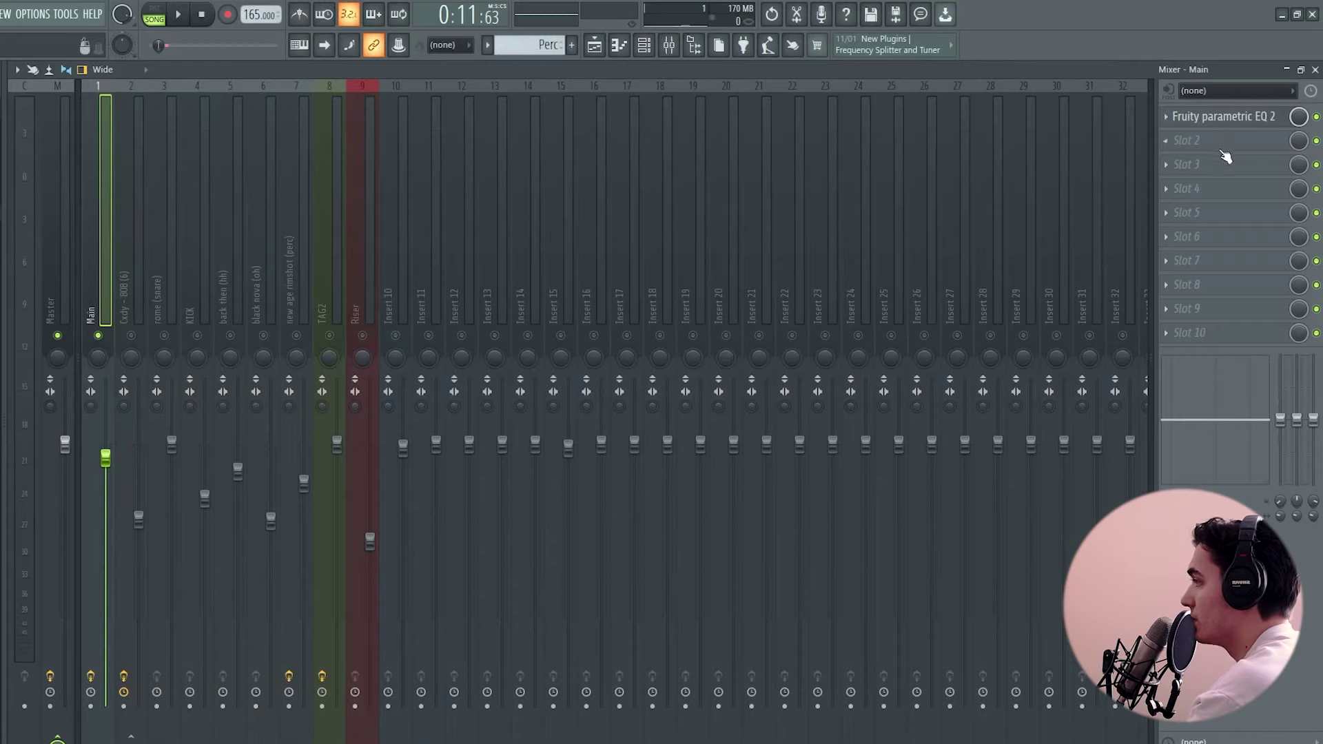
Load Neutron 3 Compressor into slot 2 of the Main track and have it learn the crossover points.
click(1223, 150)
click(847, 673)
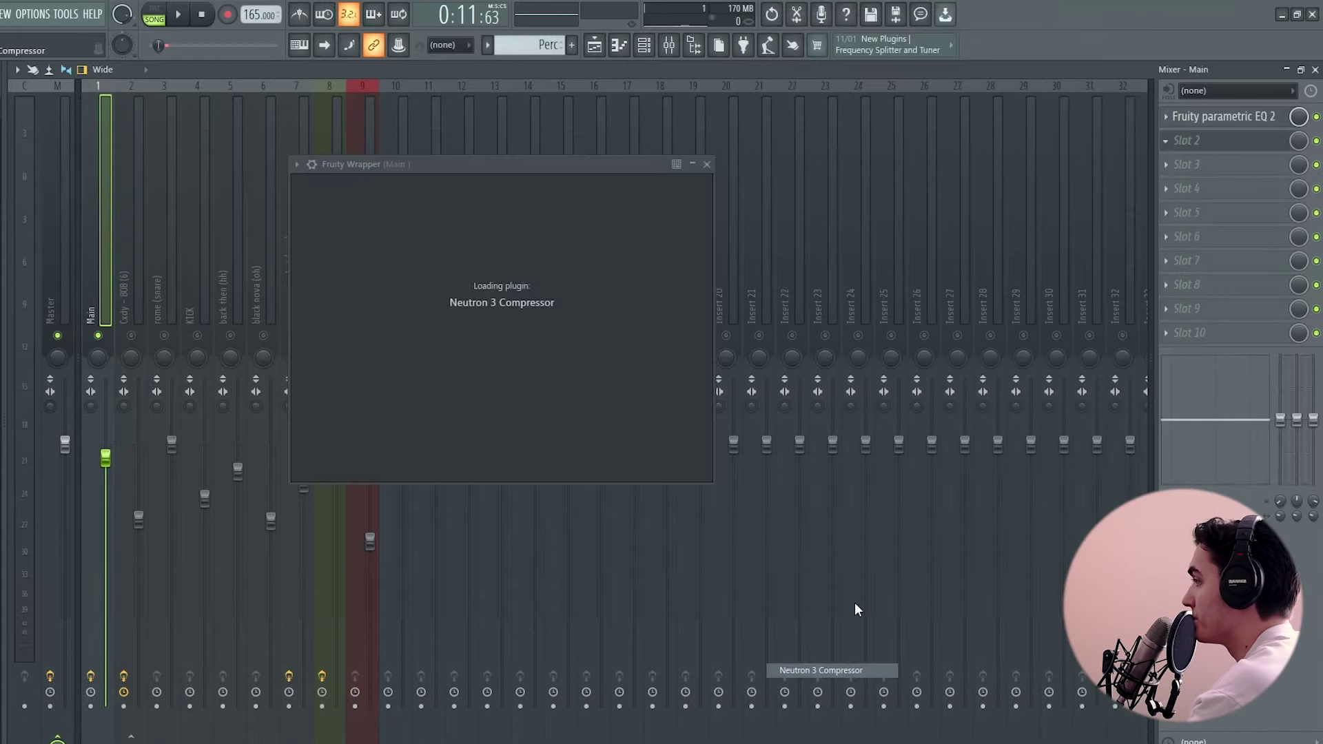
click(848, 221)
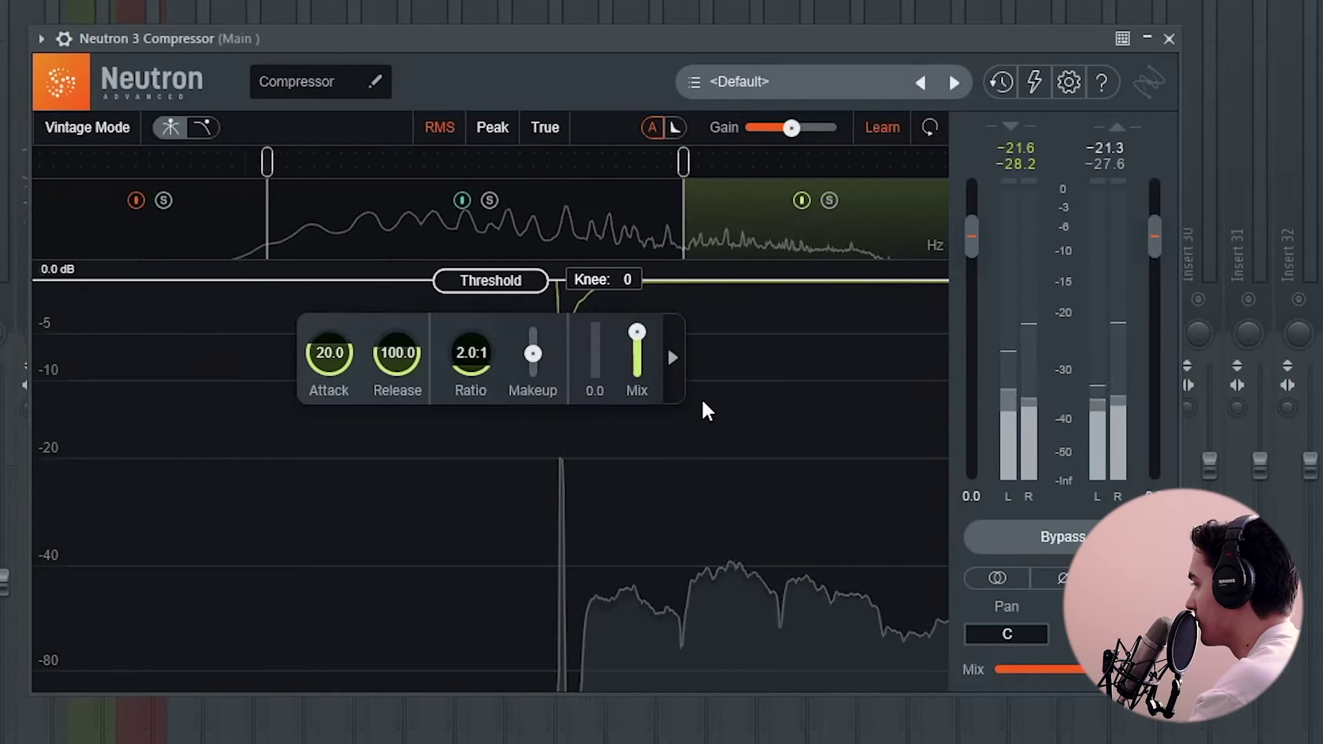
Set the compressor's high band to a -59.4 dB threshold, 8.2:1 ratio, 9.0 release and 1.6 attack, with its crossover at 1.4k.
drag(466, 468, 493, 593)
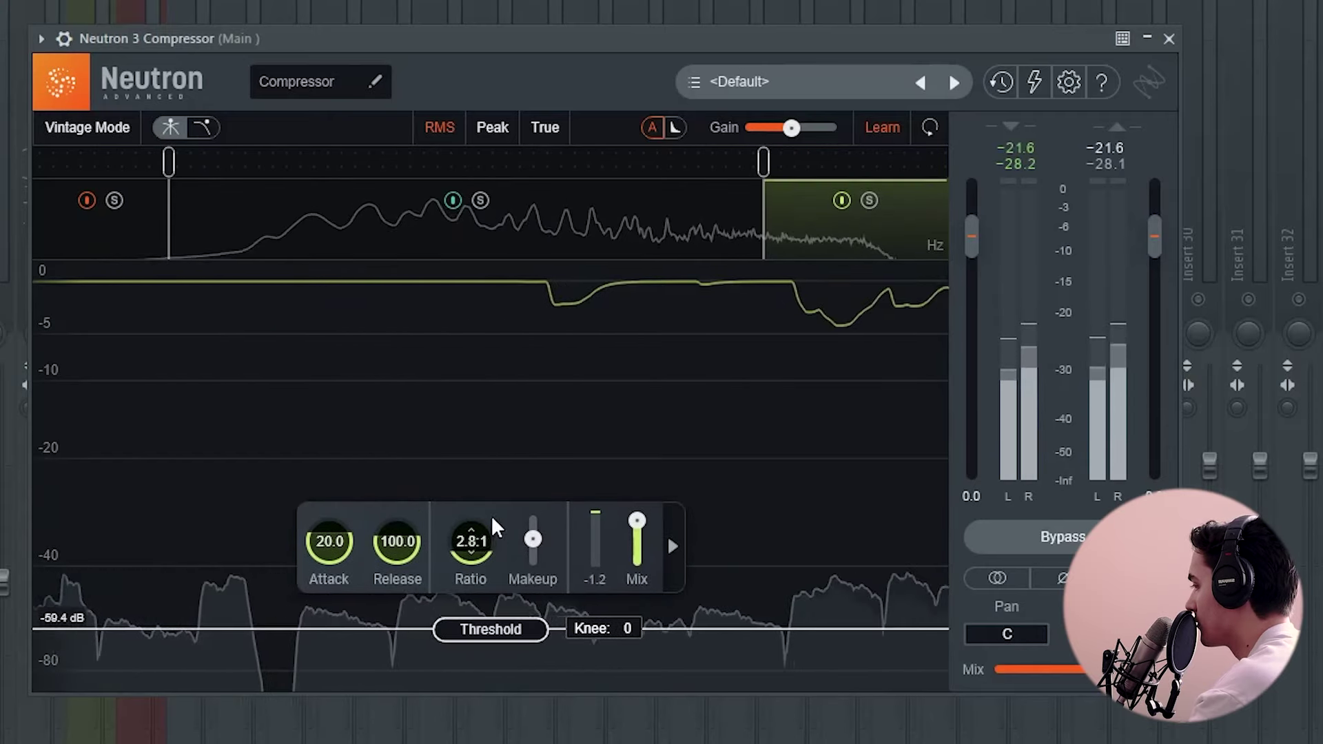
scroll(468, 528, up, 10)
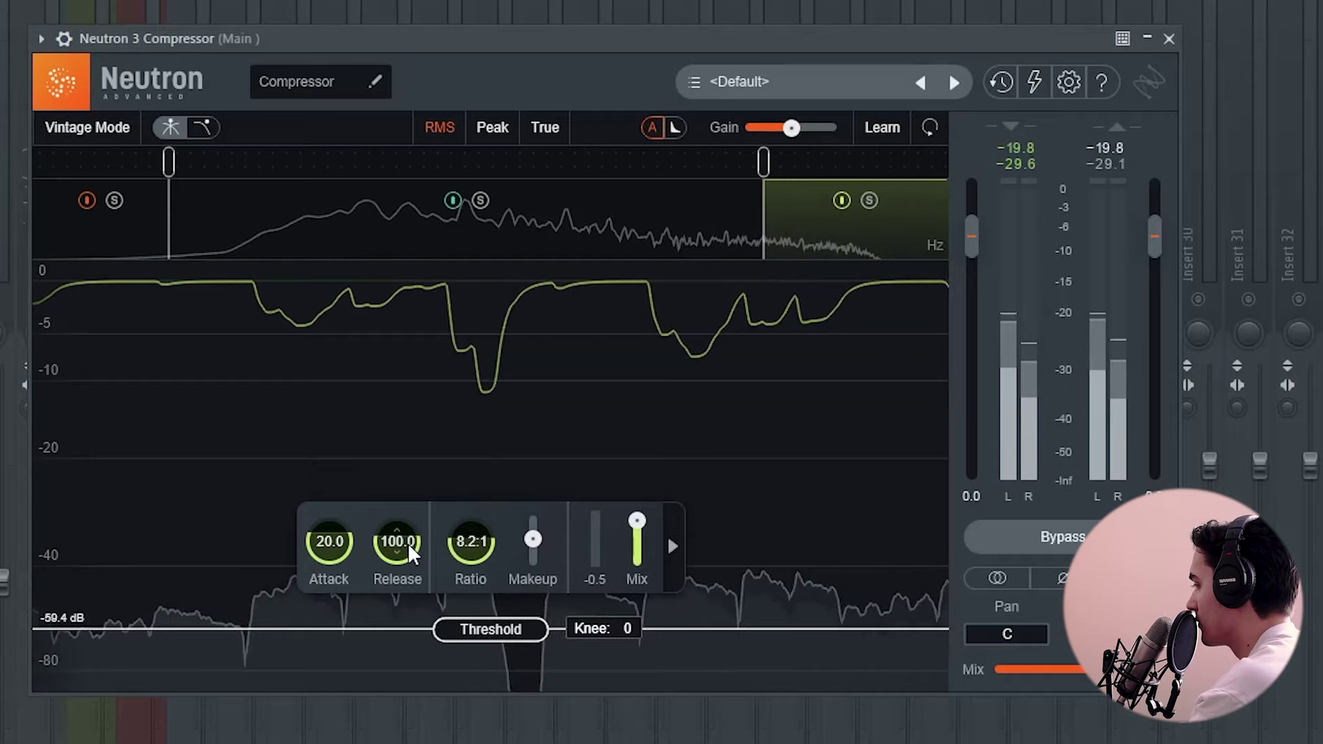
drag(408, 542, 391, 597)
mouse_move(329, 544)
mouse_down()
mouse_move(337, 594)
mouse_move(339, 562)
mouse_up()
scroll(346, 559, down, 3)
scroll(402, 558, down, 4)
scroll(408, 553, up, 1)
scroll(339, 548, down, 2)
drag(763, 162, 560, 164)
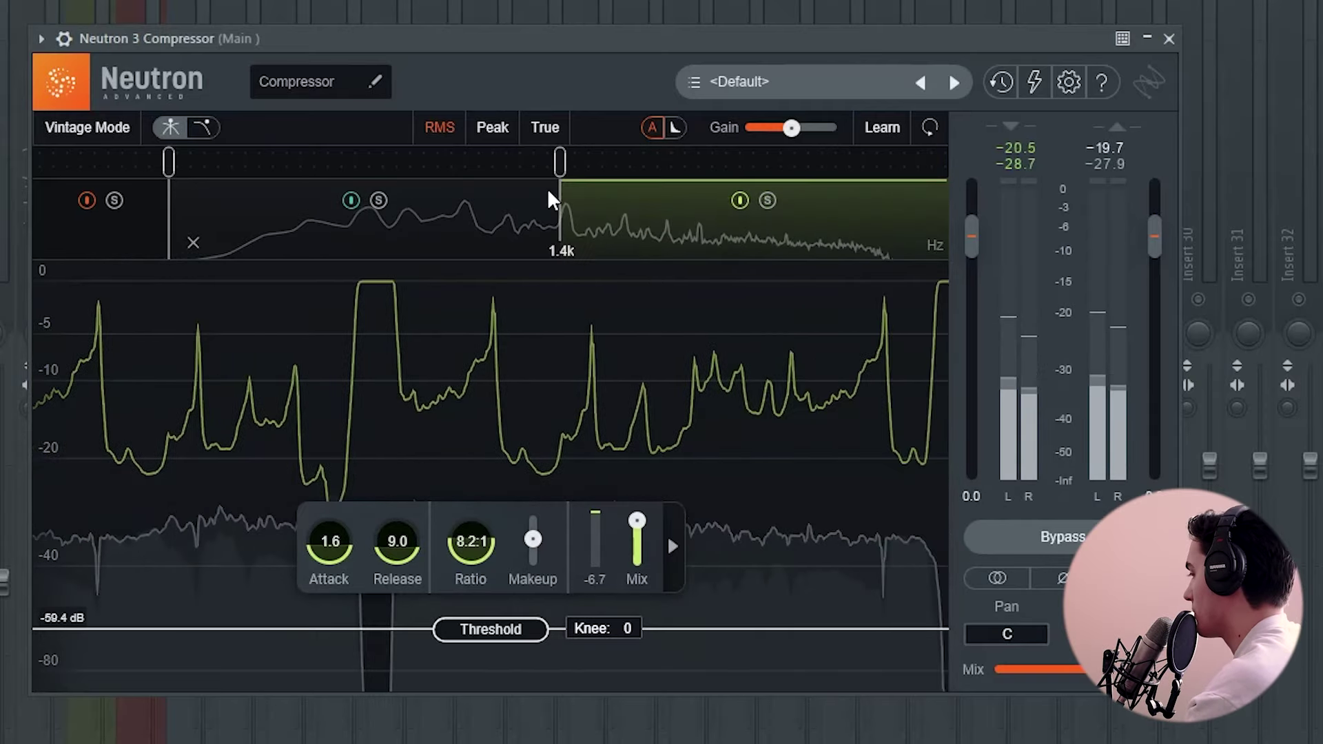
key(space)
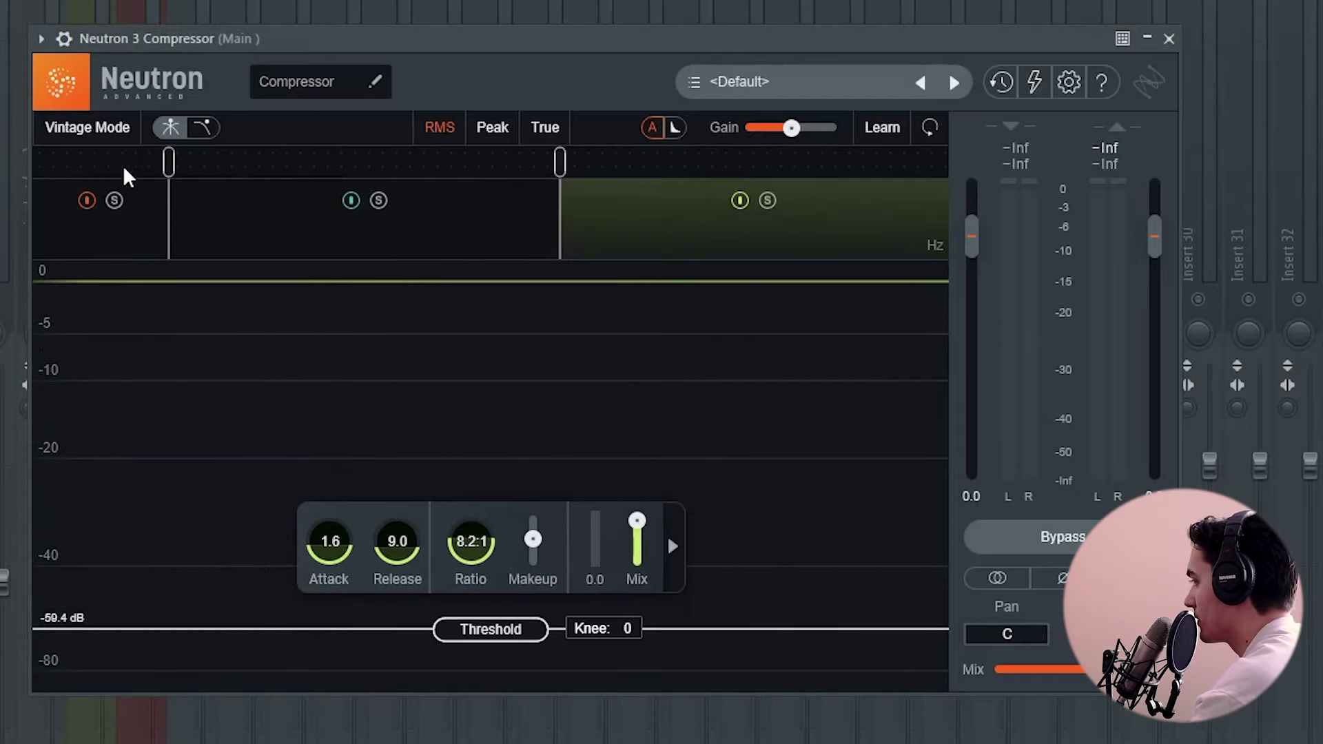
Review the settings of the compressor's frequency bands and compare the playback with the compressor bypassed and active.
click(112, 231)
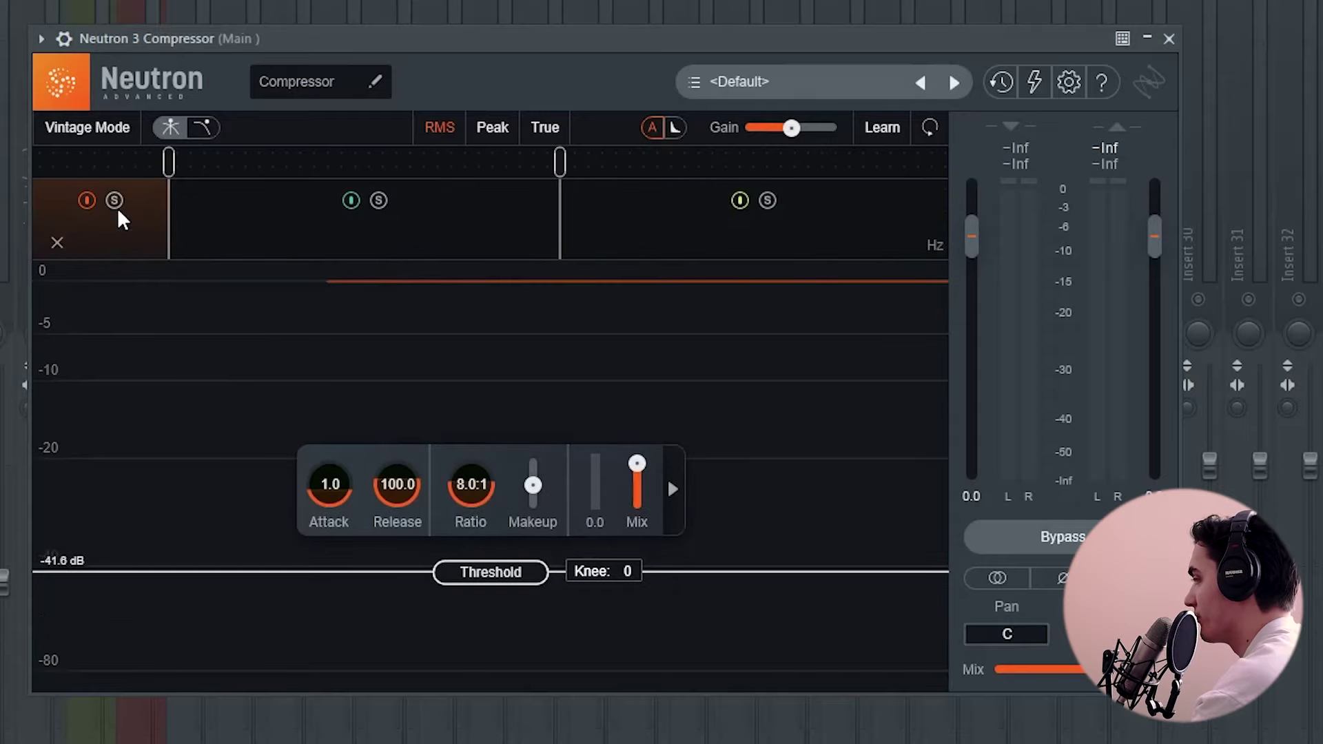
click(338, 255)
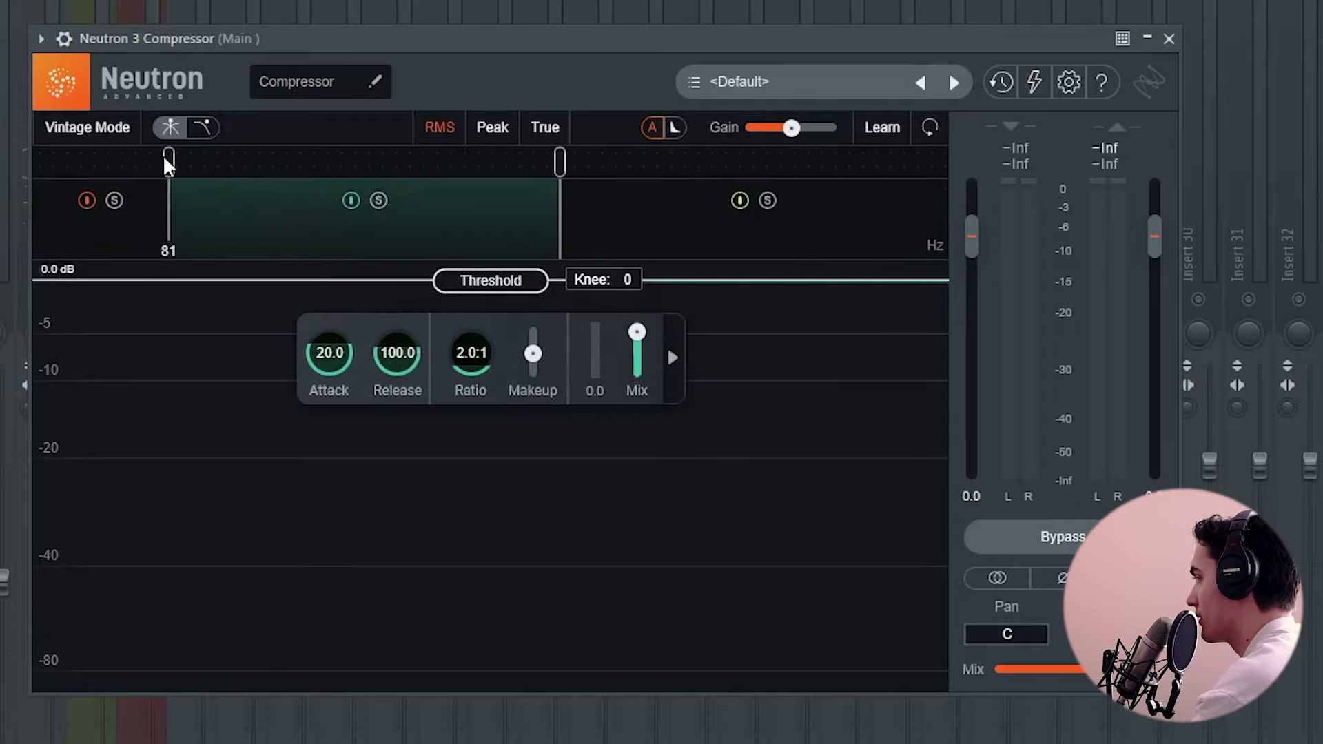
click(675, 226)
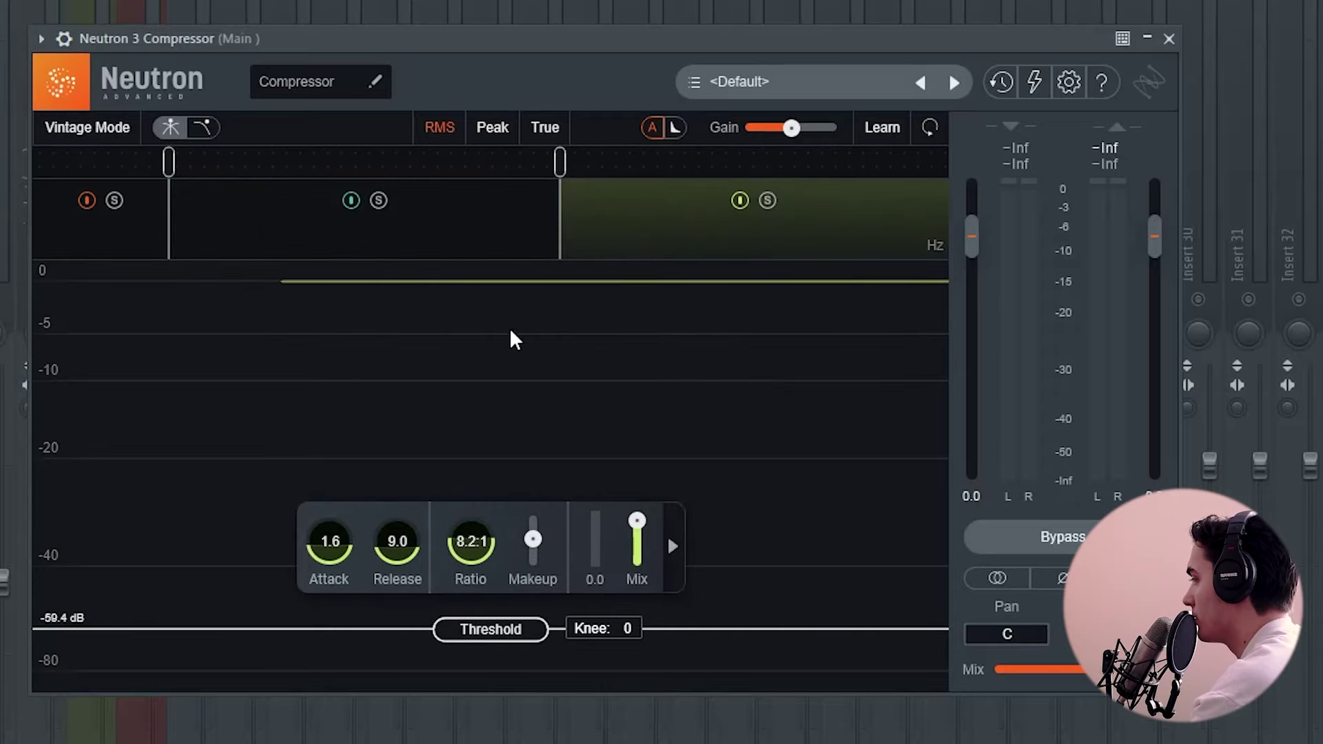
click(436, 224)
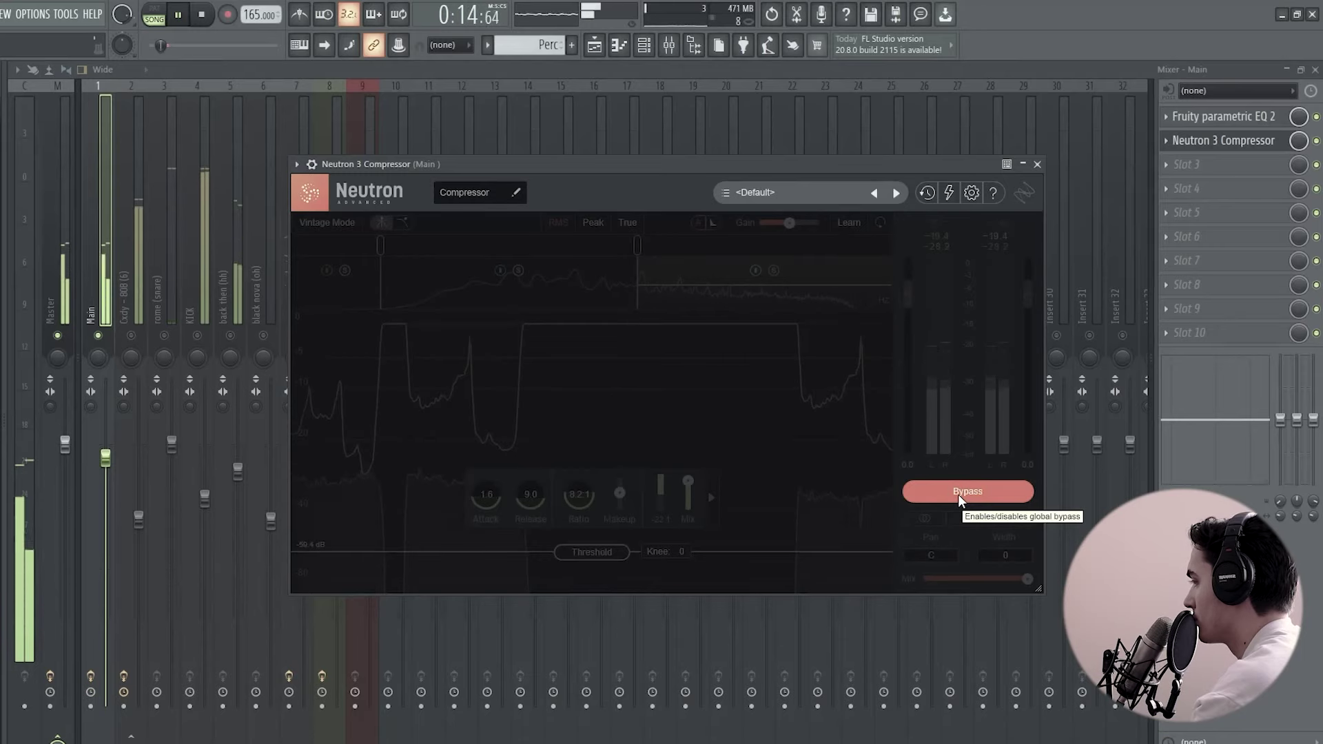
click(959, 494)
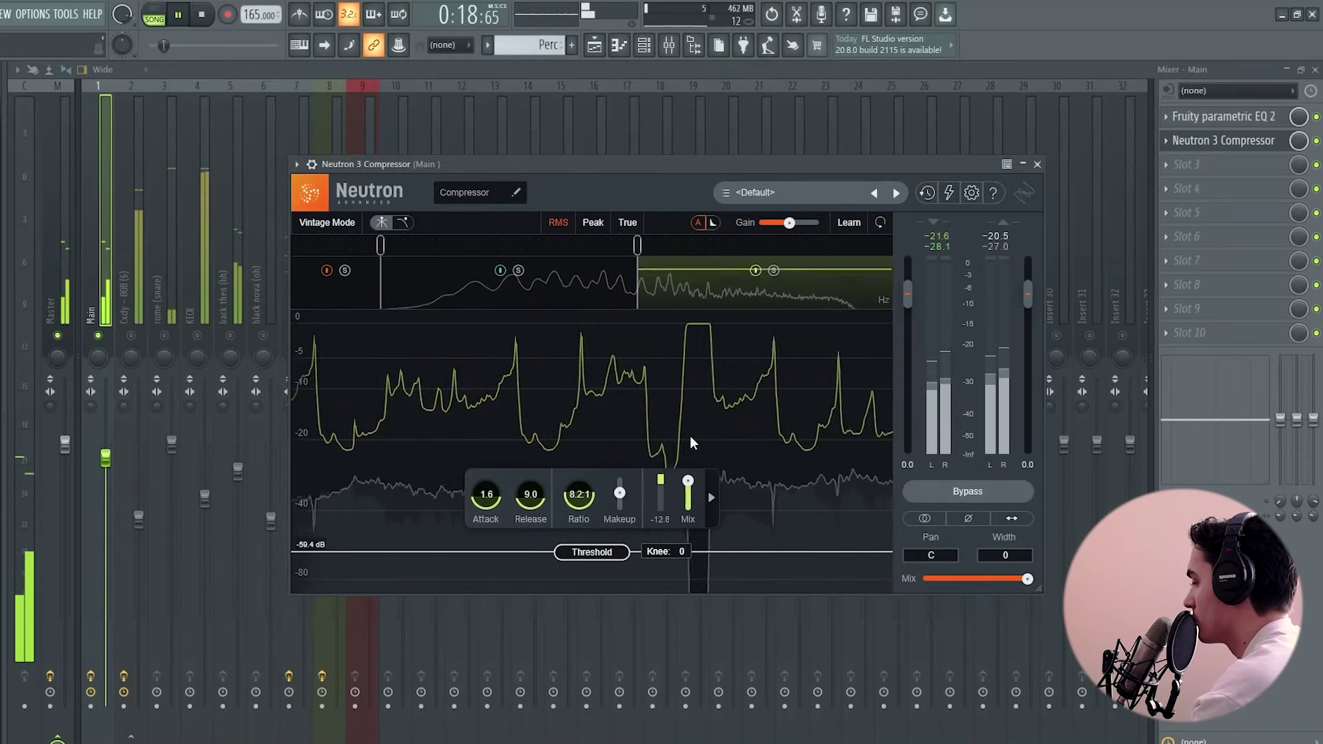
key(space)
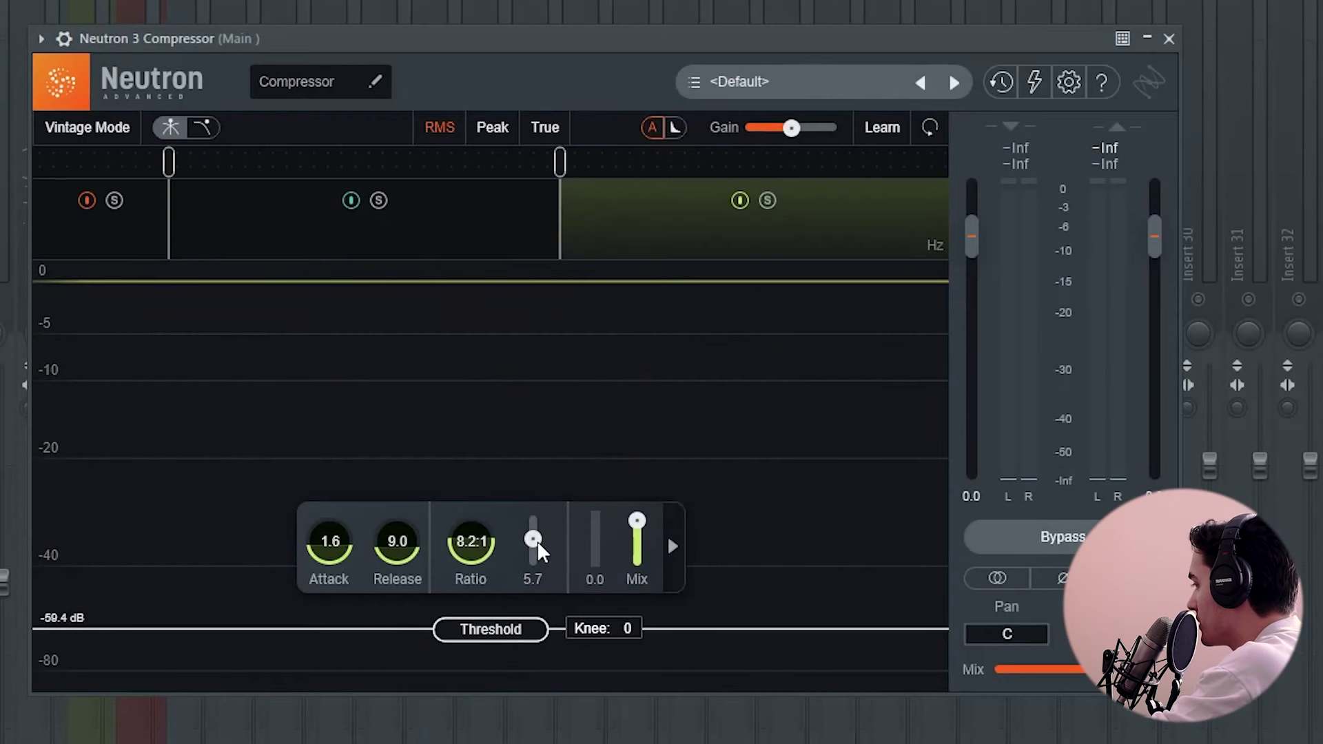
Set the high band's makeup gain to 9.2 and the compressor's stereo width to 35, and close the compressor.
scroll(536, 541, up, 3)
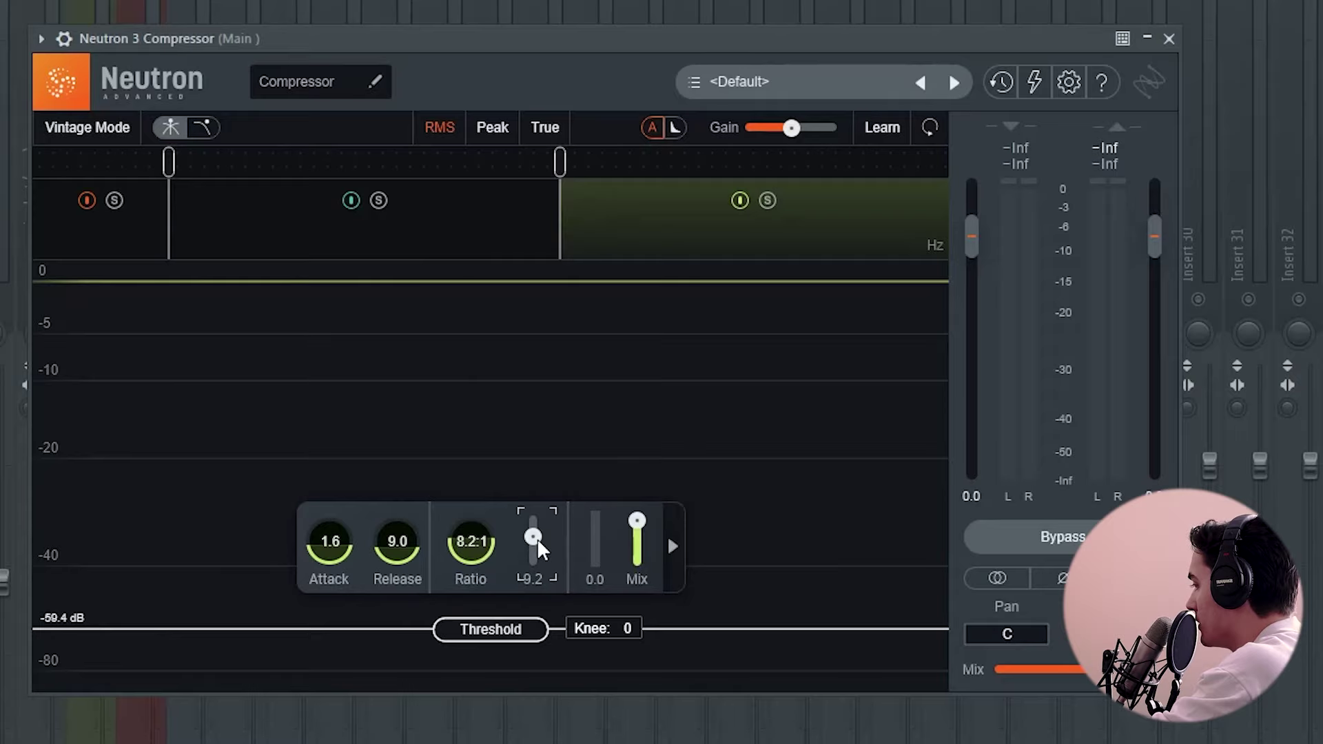
key(space)
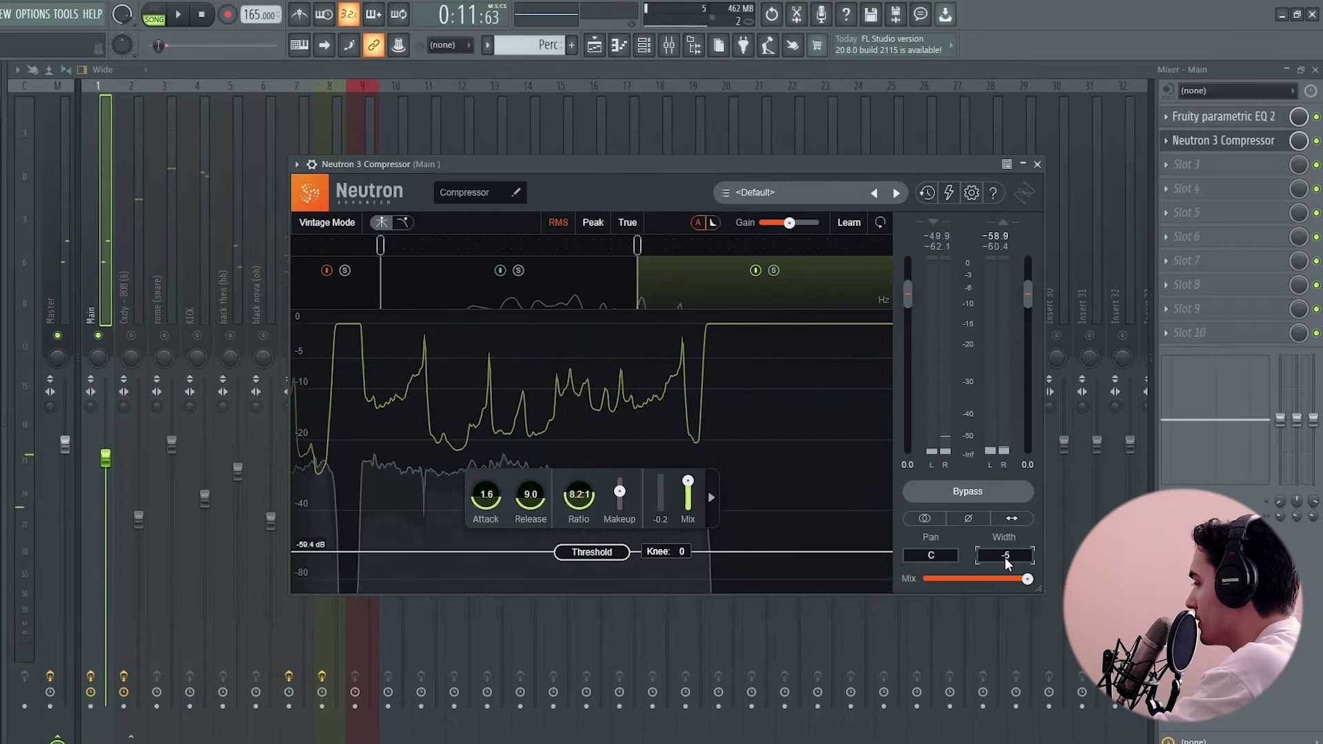
scroll(1007, 557, up, 20)
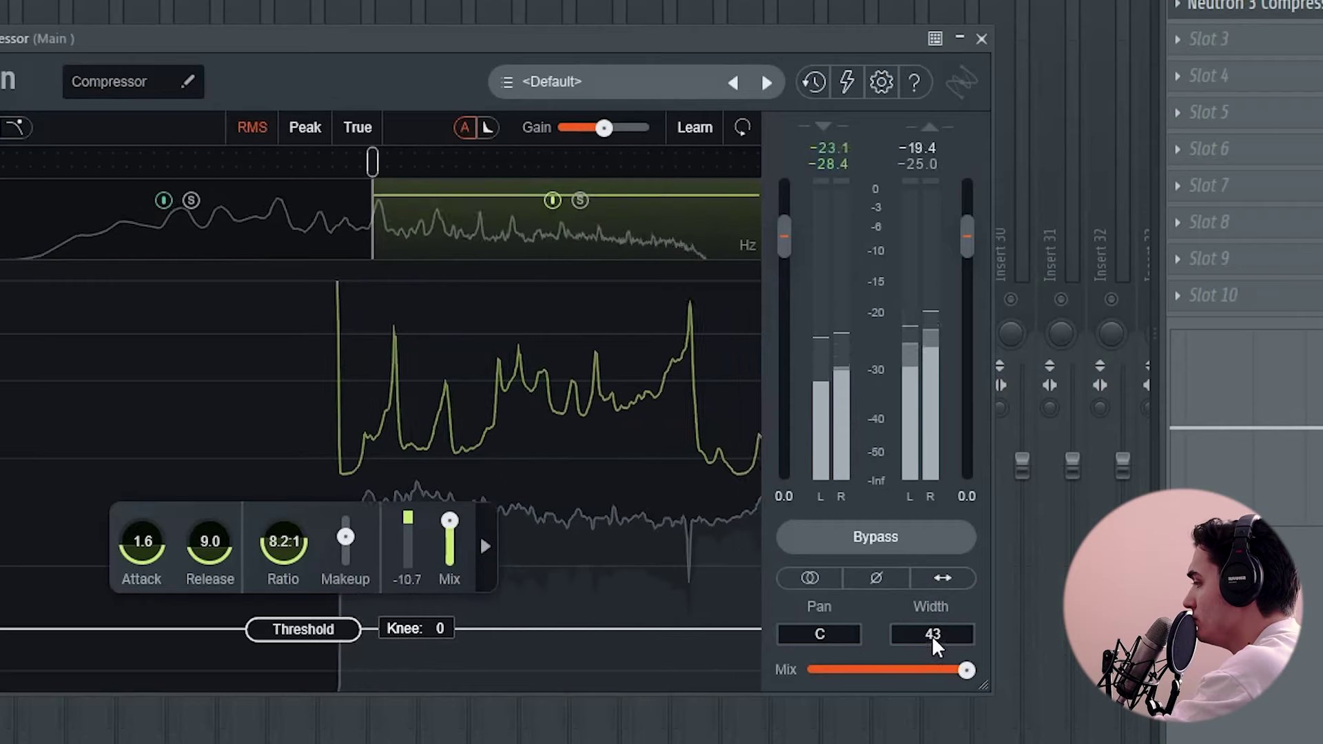
mouse_move(931, 636)
mouse_down()
mouse_move(966, 544)
mouse_move(932, 628)
mouse_move(941, 640)
mouse_up()
drag(941, 697, 941, 736)
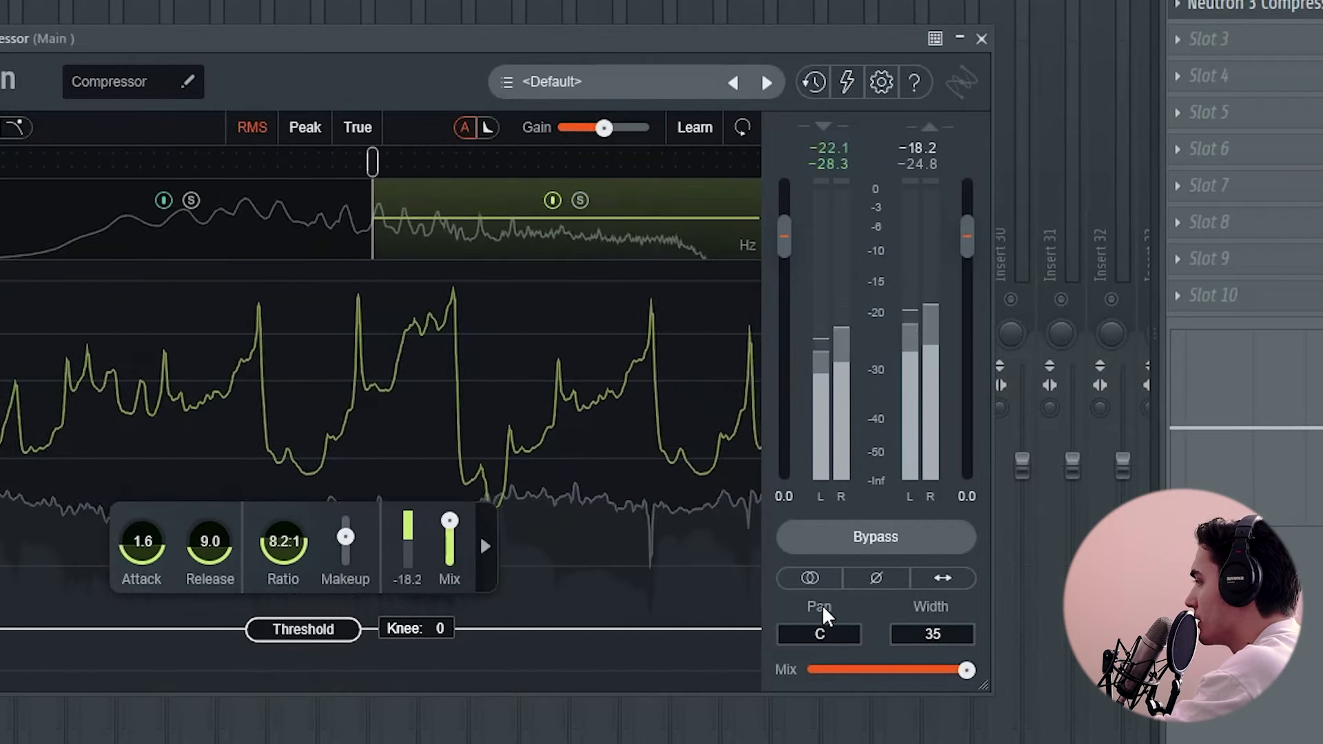
click(981, 38)
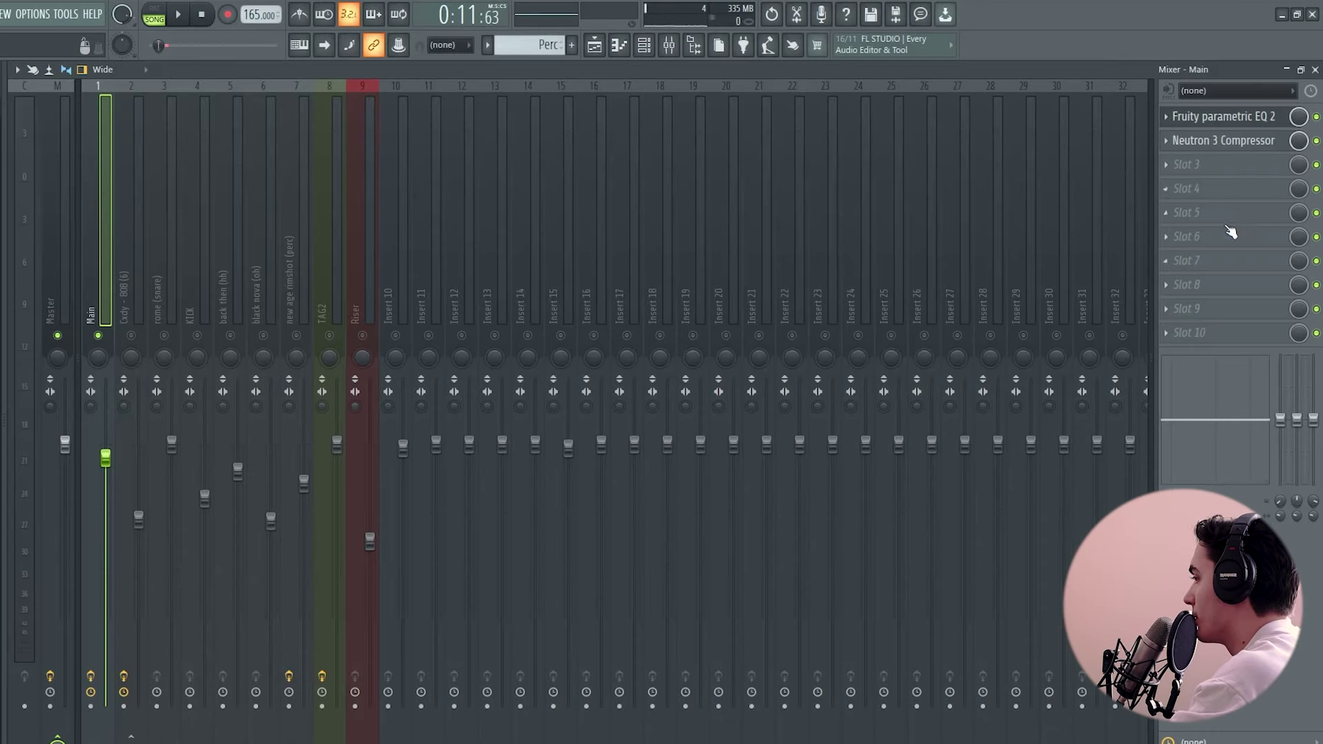
Load the Raum reverb into slot 7 of the Main track and move its window clear of the track names.
click(1221, 260)
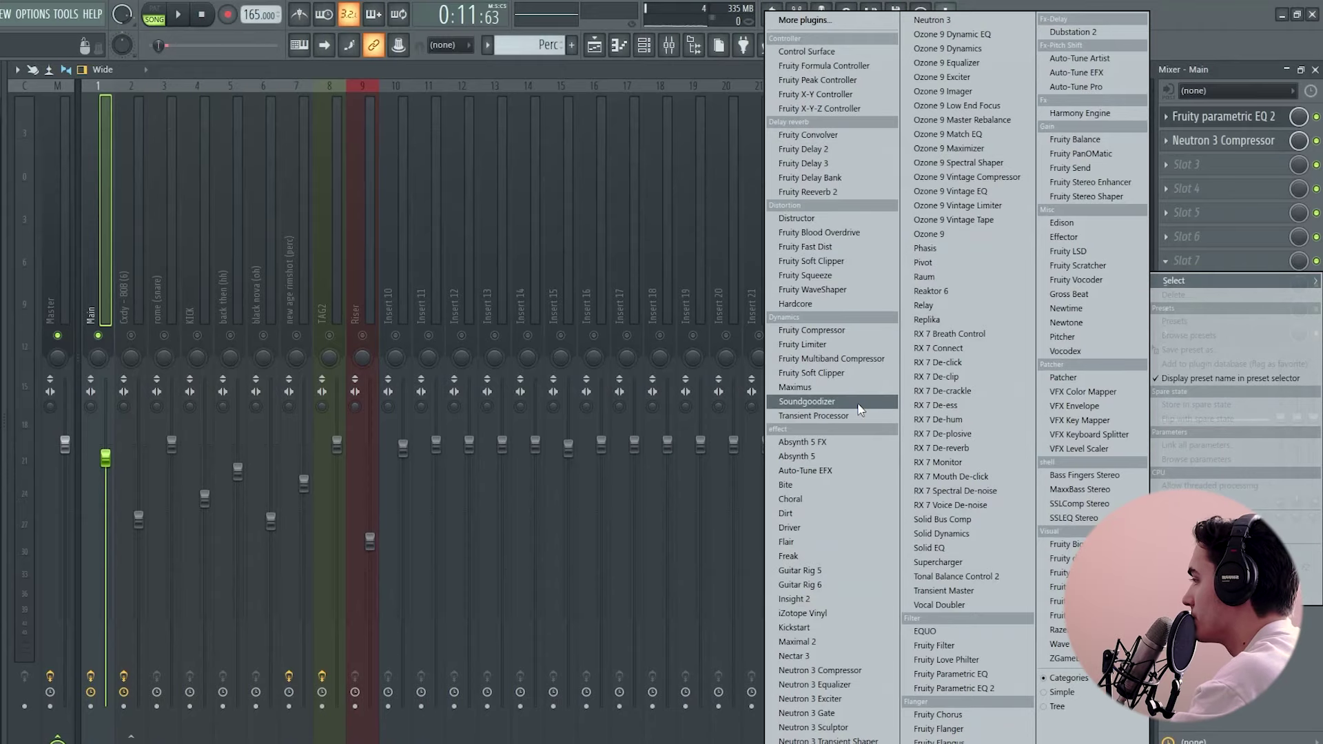
click(938, 275)
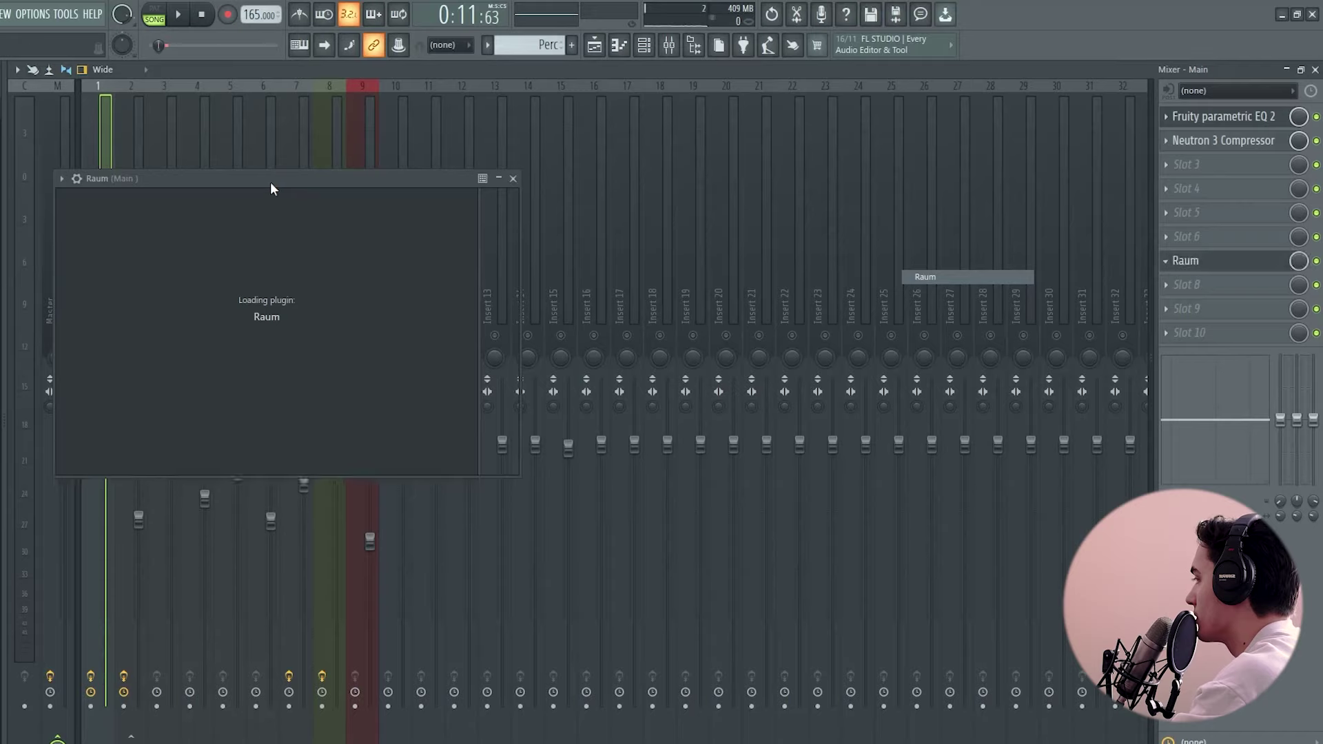
drag(256, 181, 629, 230)
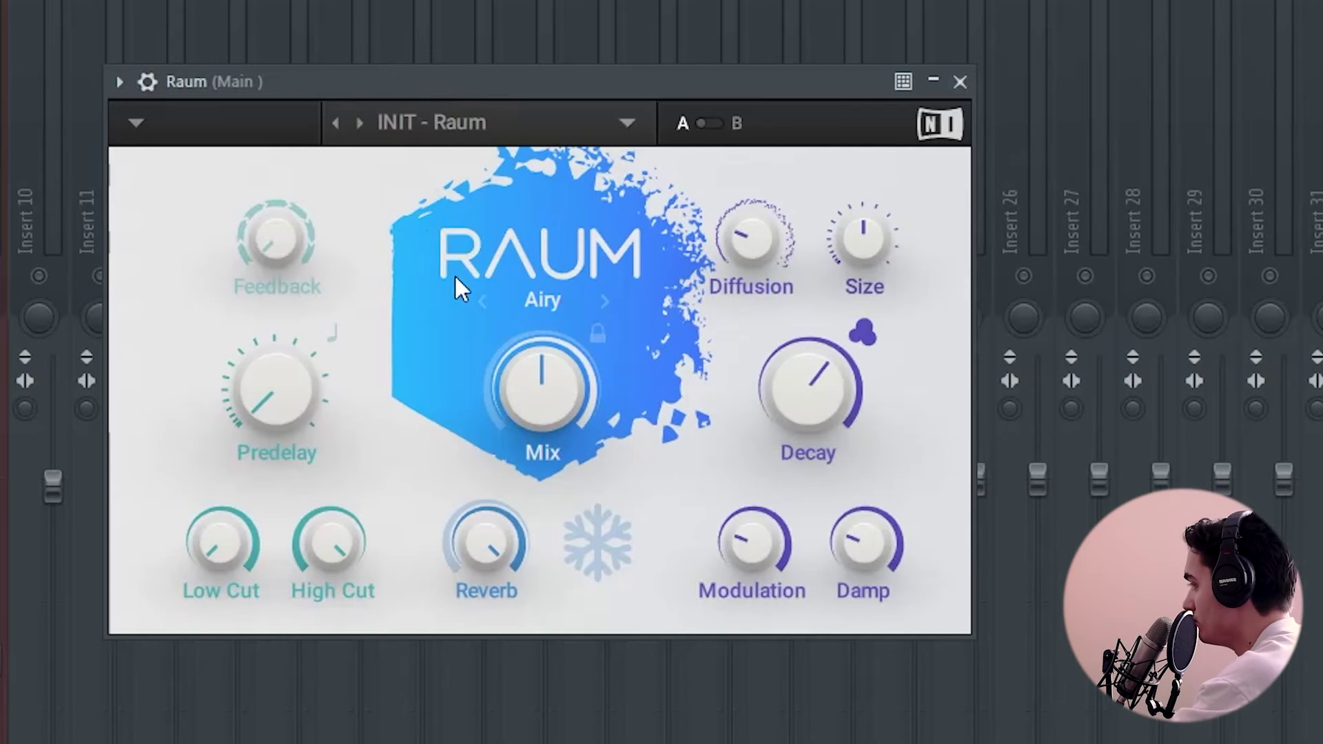
Set Raum's mix to 26.5 % and its decay to about 2.1 s, and close the reverb.
drag(531, 363, 544, 388)
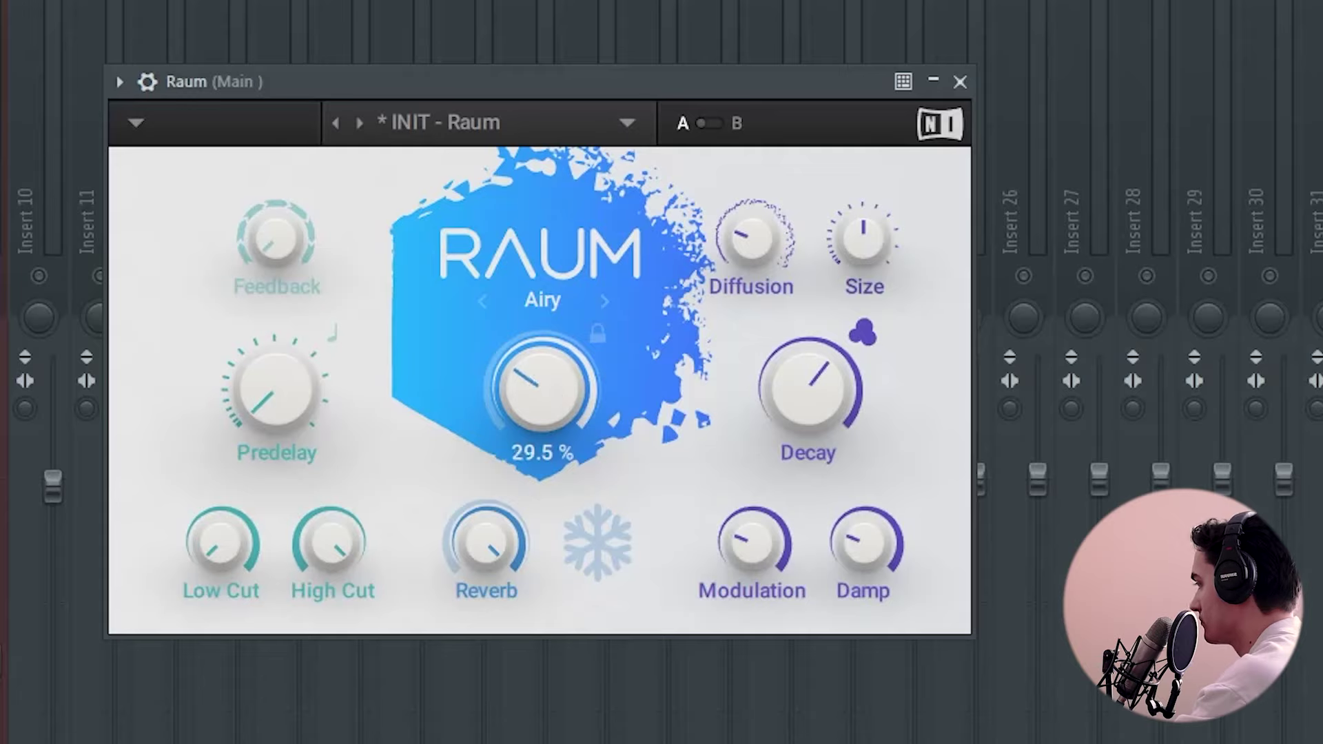
scroll(544, 379, down, 1)
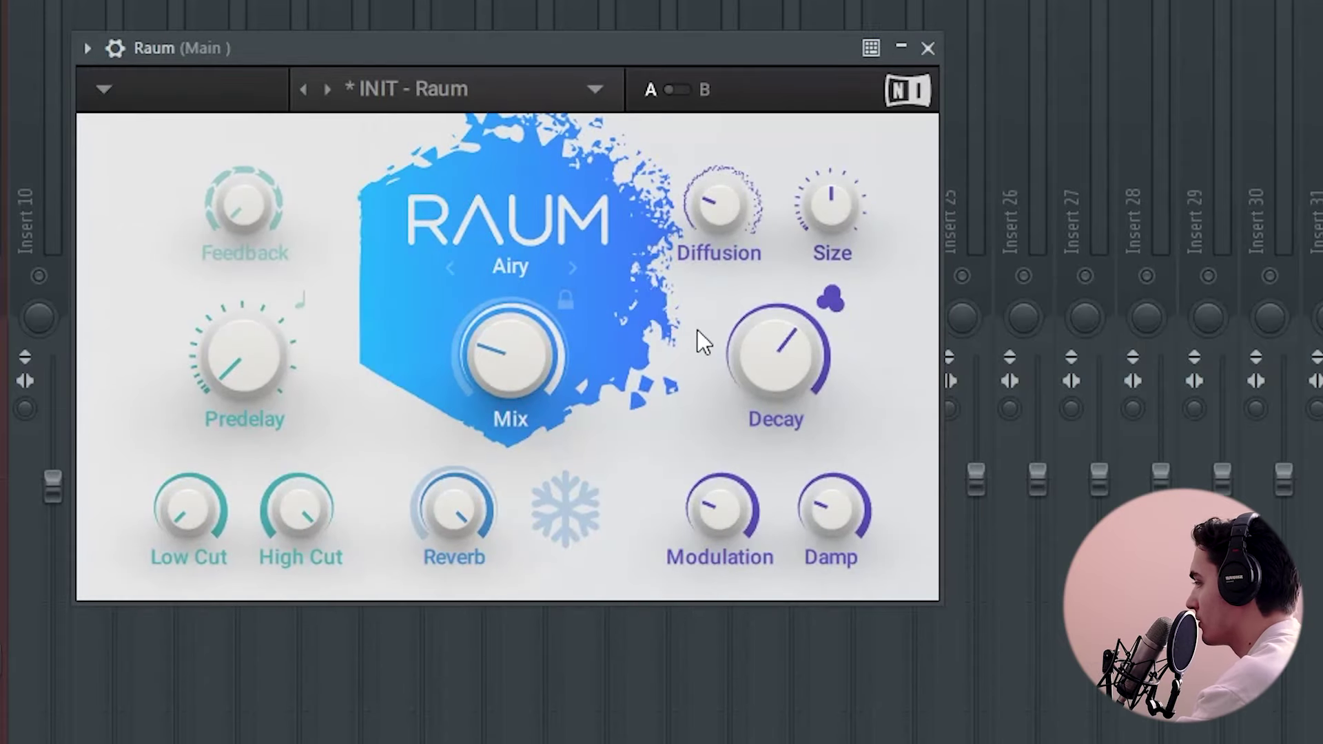
mouse_move(779, 351)
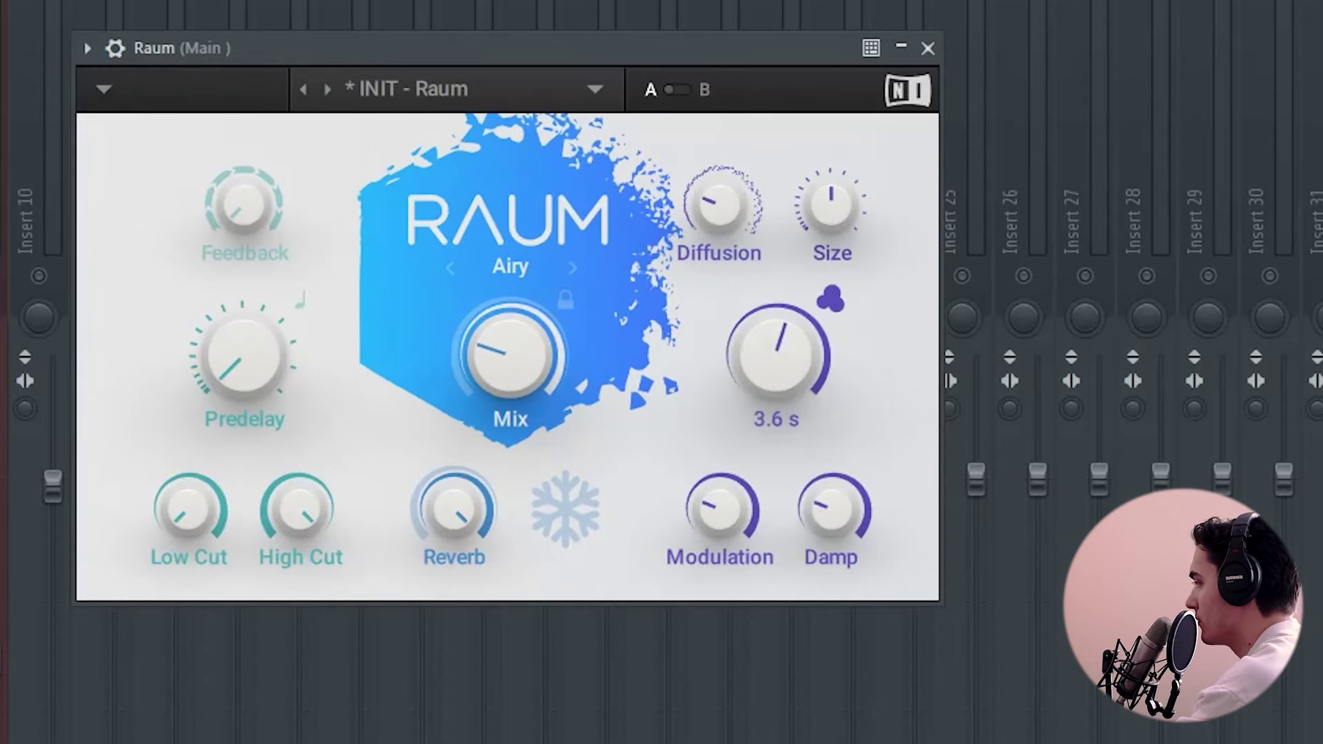
scroll(774, 343, down, 1)
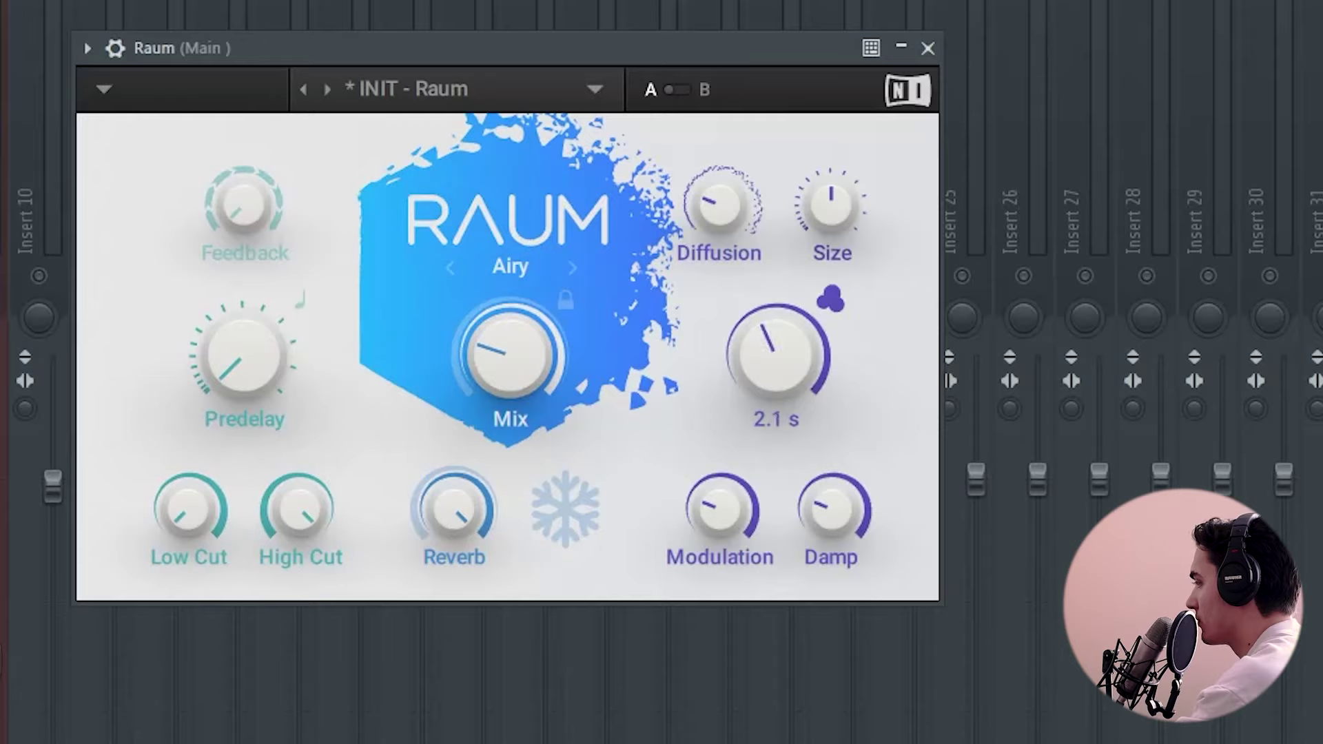
mouse_move(508, 371)
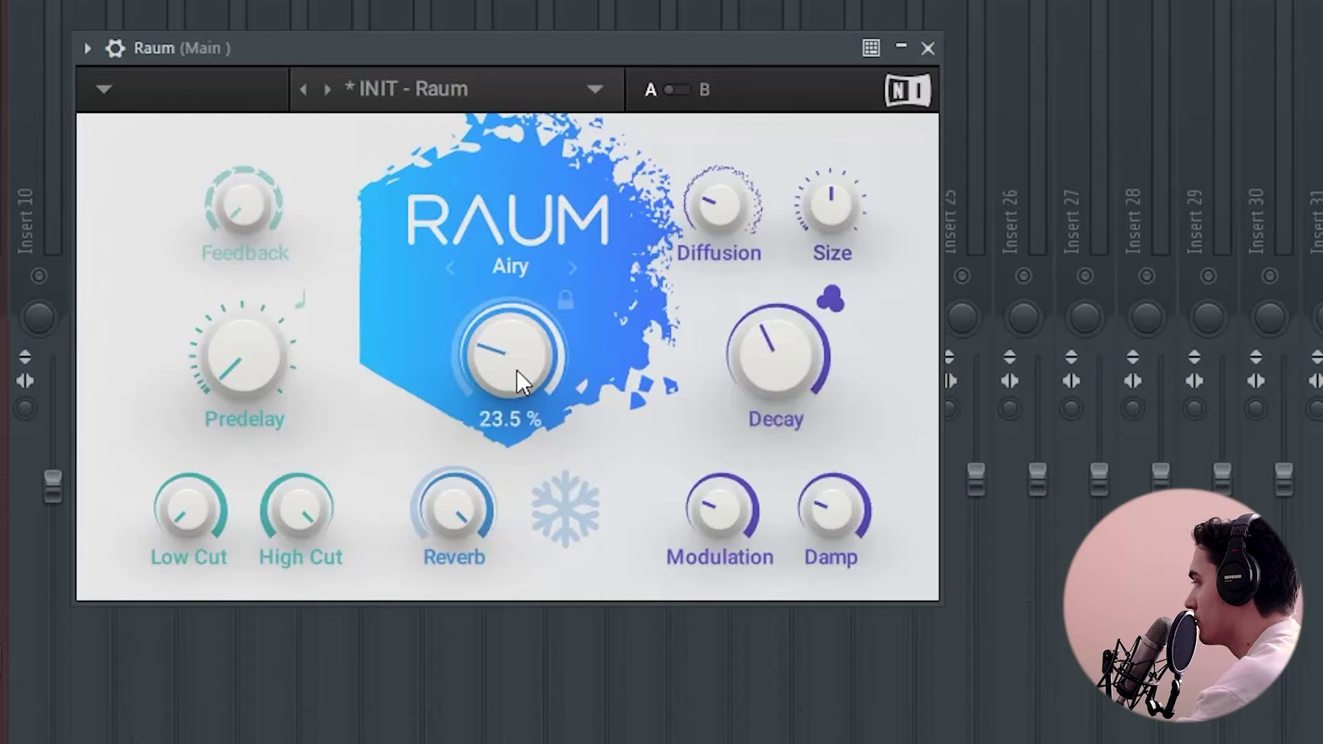
drag(522, 369, 522, 362)
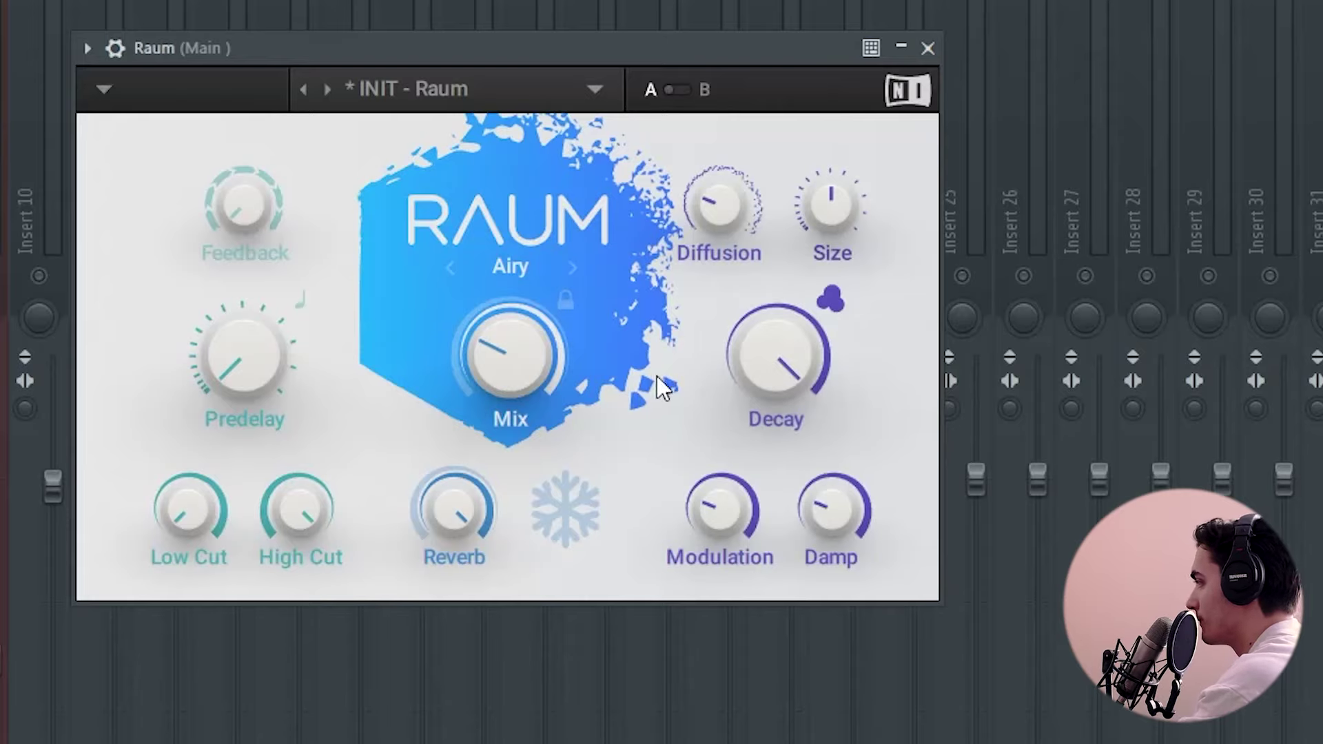
mouse_move(777, 367)
drag(796, 357, 797, 427)
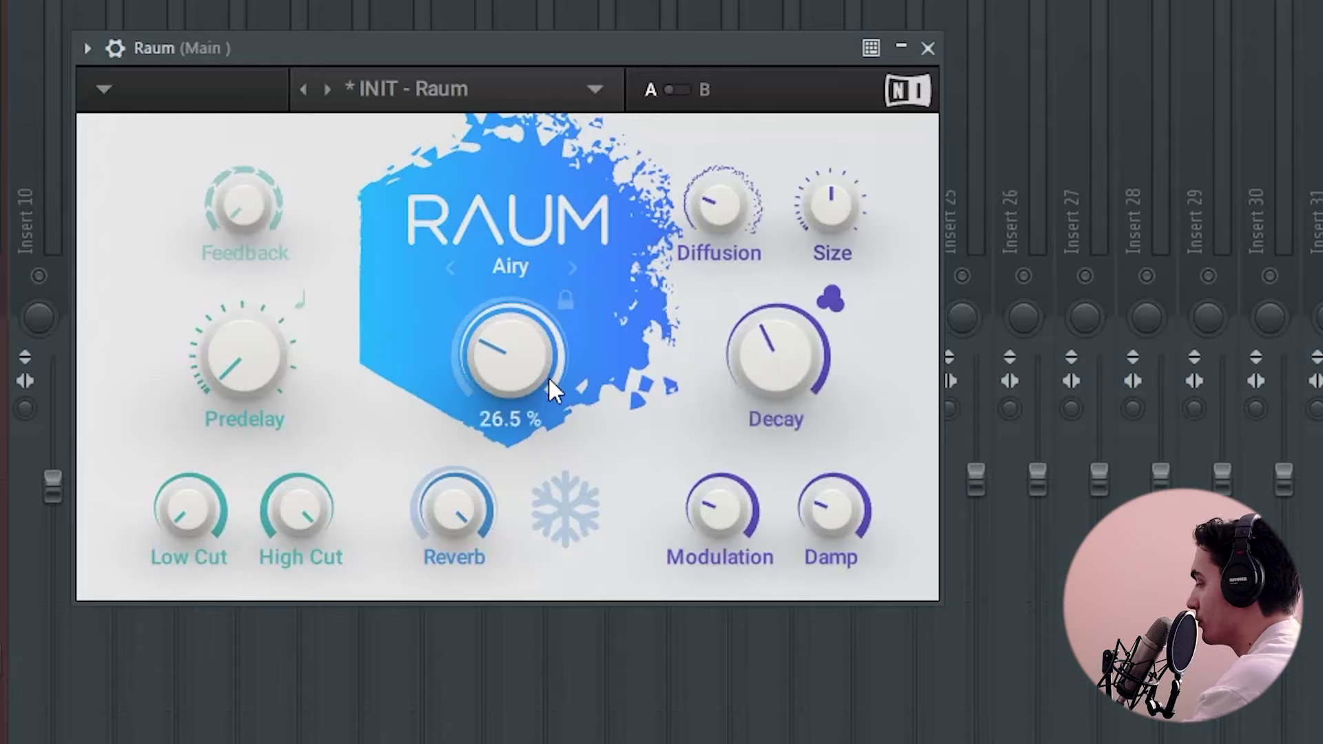
click(927, 48)
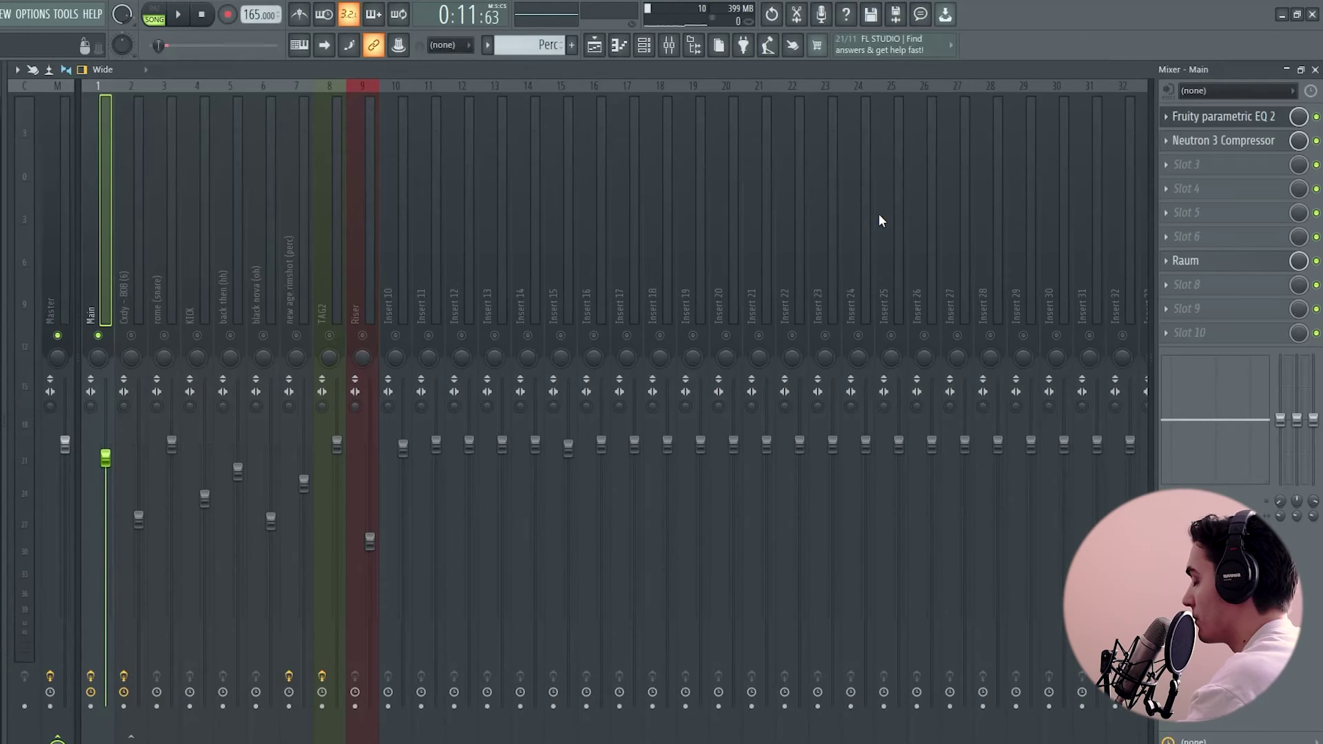
Load Neutron 3 Exciter into slot 3 of the Main track.
click(1192, 164)
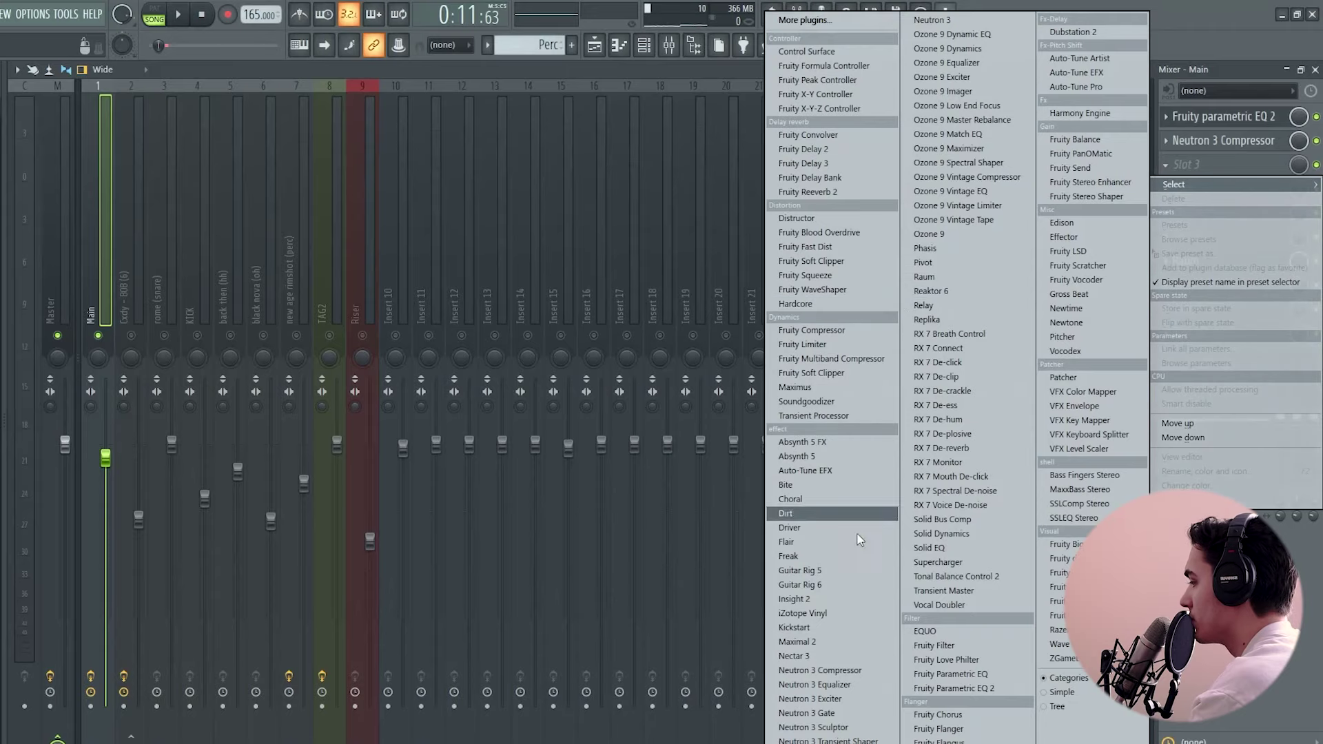
click(846, 698)
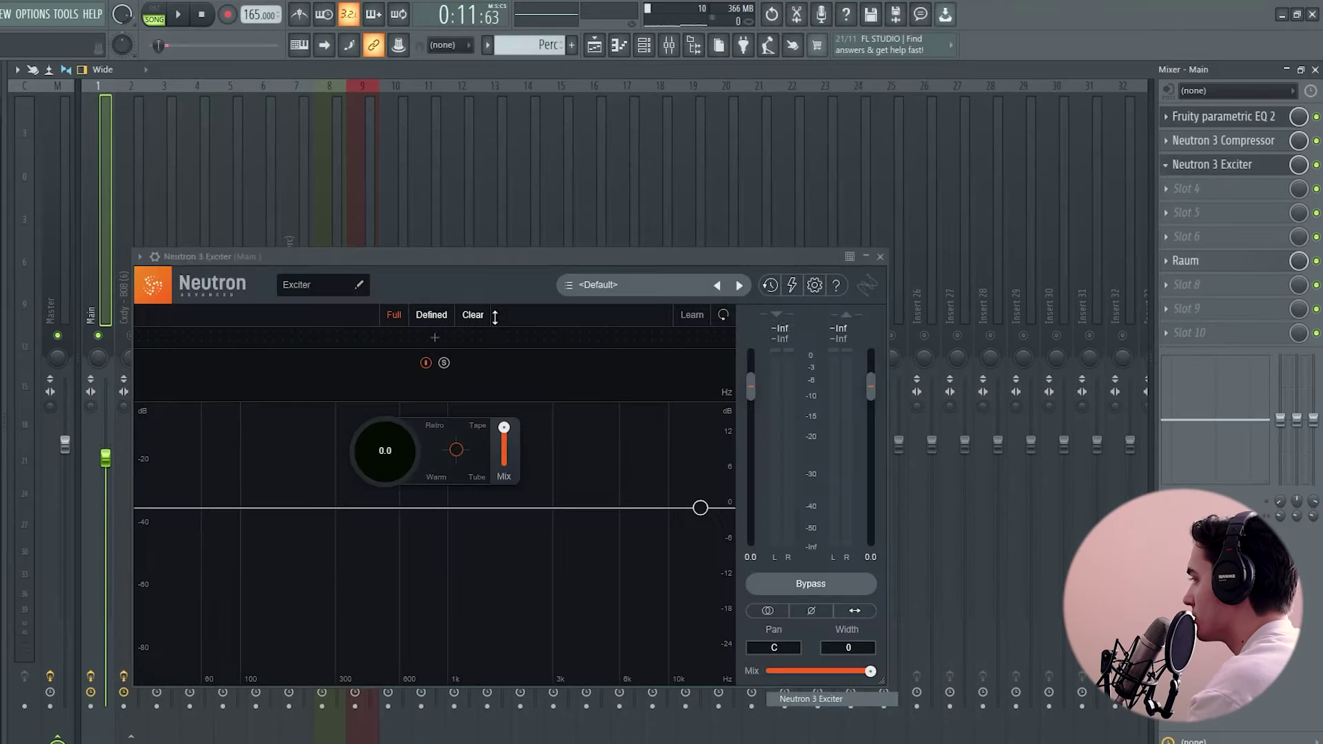
Split the Main track's exciter into three bands and let Learn set the crossover frequencies during playback.
drag(469, 247, 678, 152)
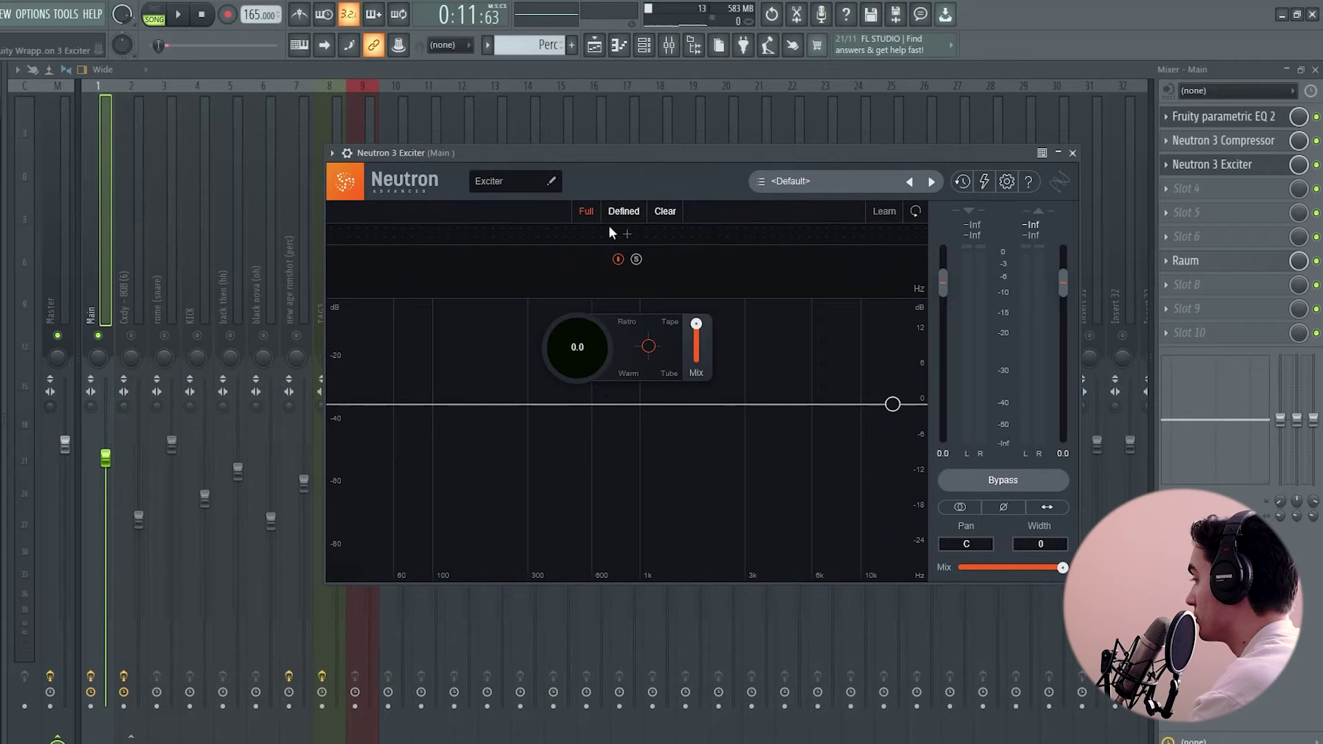
key(space)
click(516, 235)
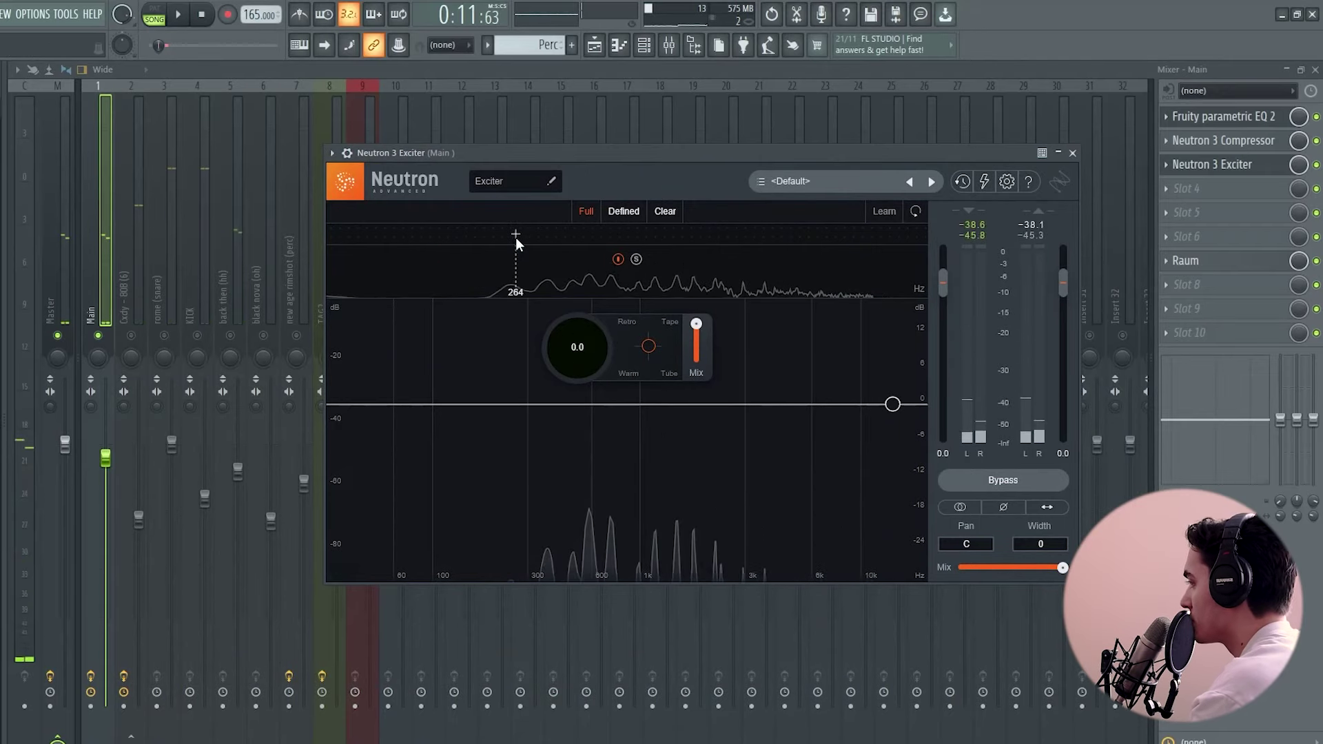
click(738, 234)
click(895, 214)
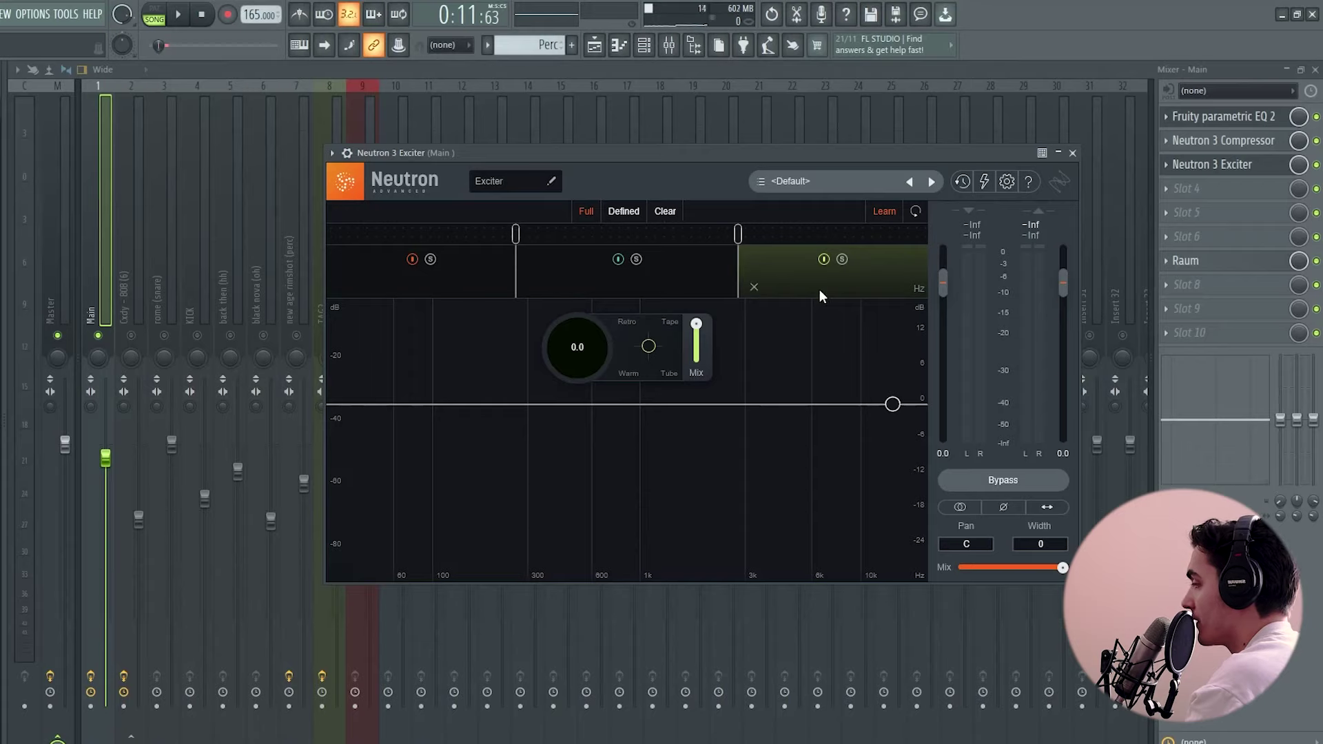
key(space)
Shift the exciter's high band fully to the Retro profile and set its drive to 10.2.
drag(648, 346, 590, 333)
scroll(593, 335, up, 8)
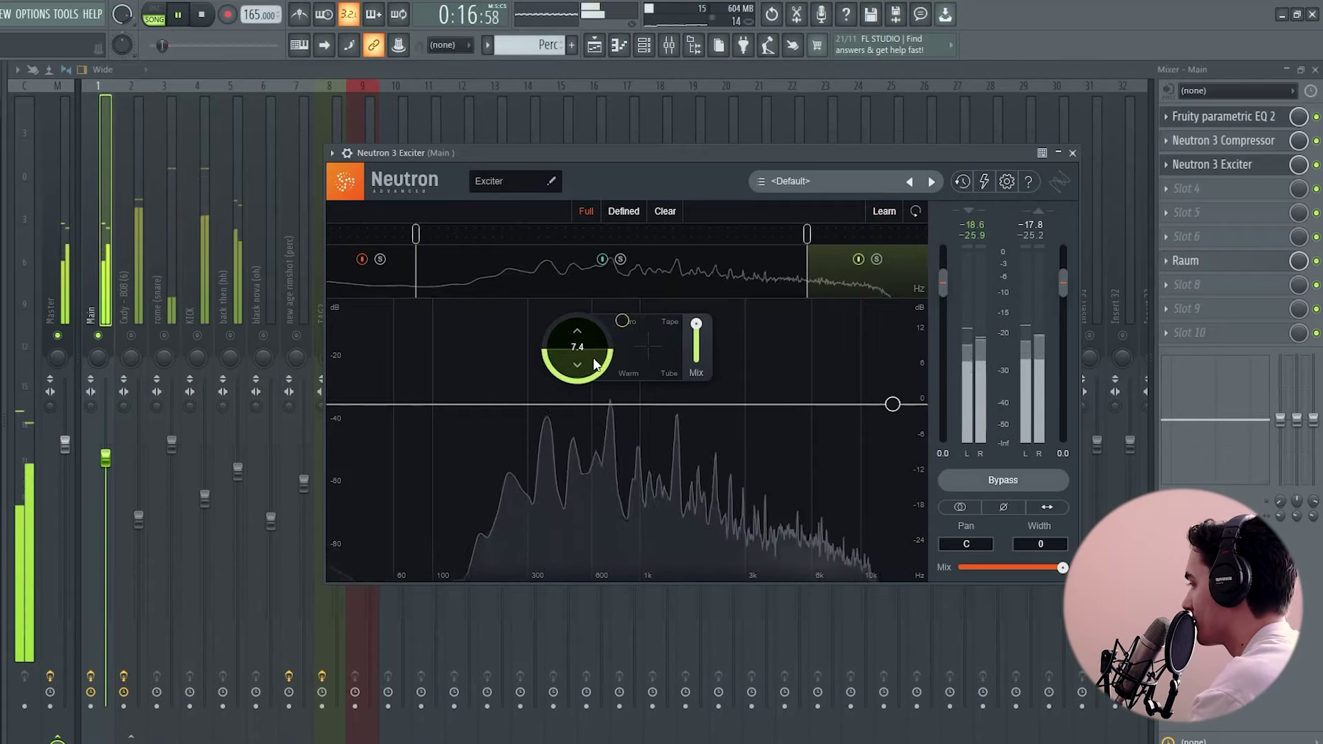
scroll(600, 345, up, 1)
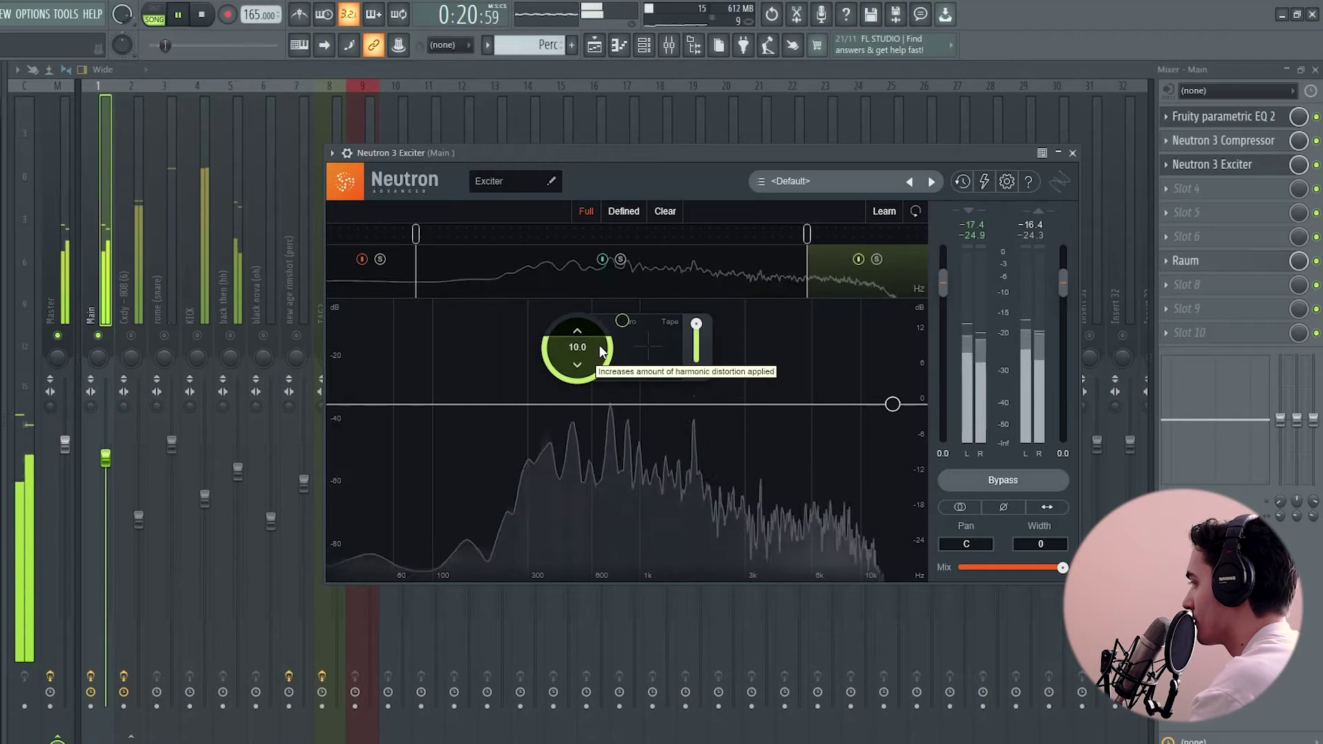
scroll(601, 352, up, 2)
scroll(601, 348, up, 2)
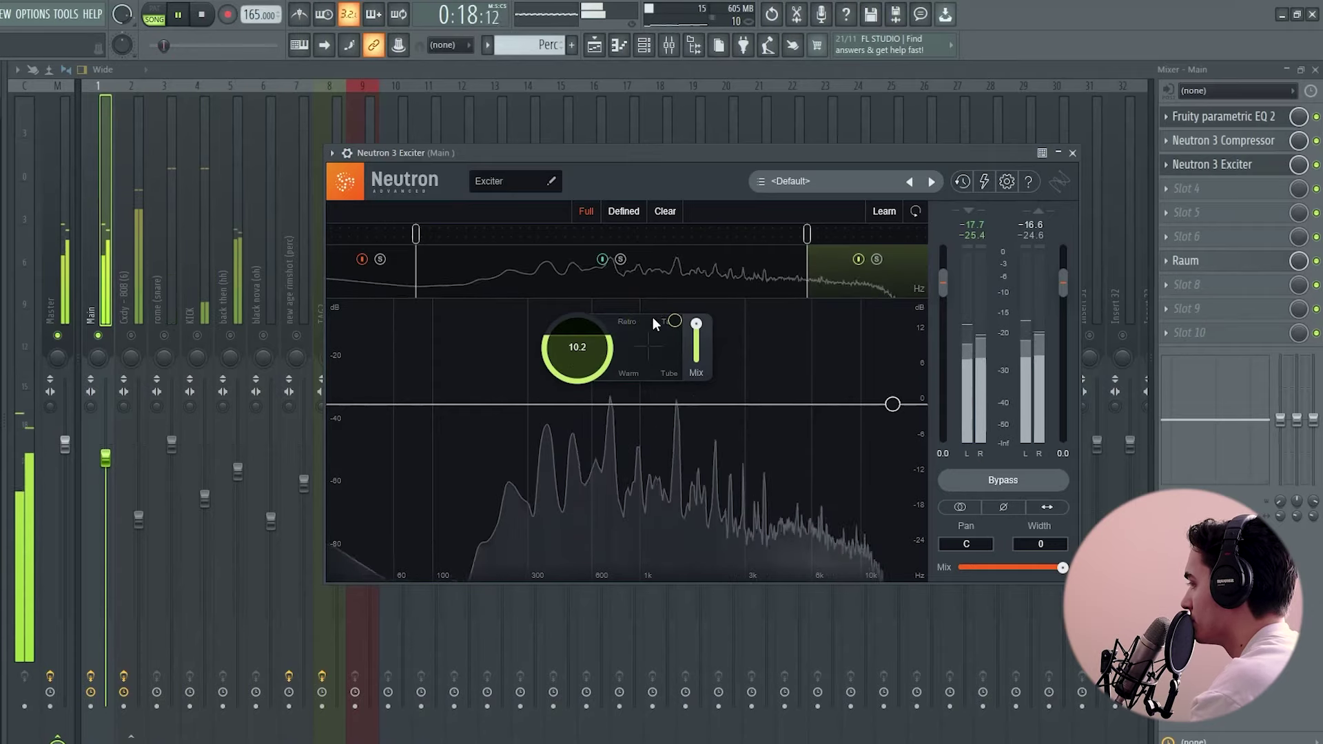
Audition the Tube and Warm profiles on the exciter's high band, ending near Warm with a slight shift toward Retro.
drag(672, 321, 679, 380)
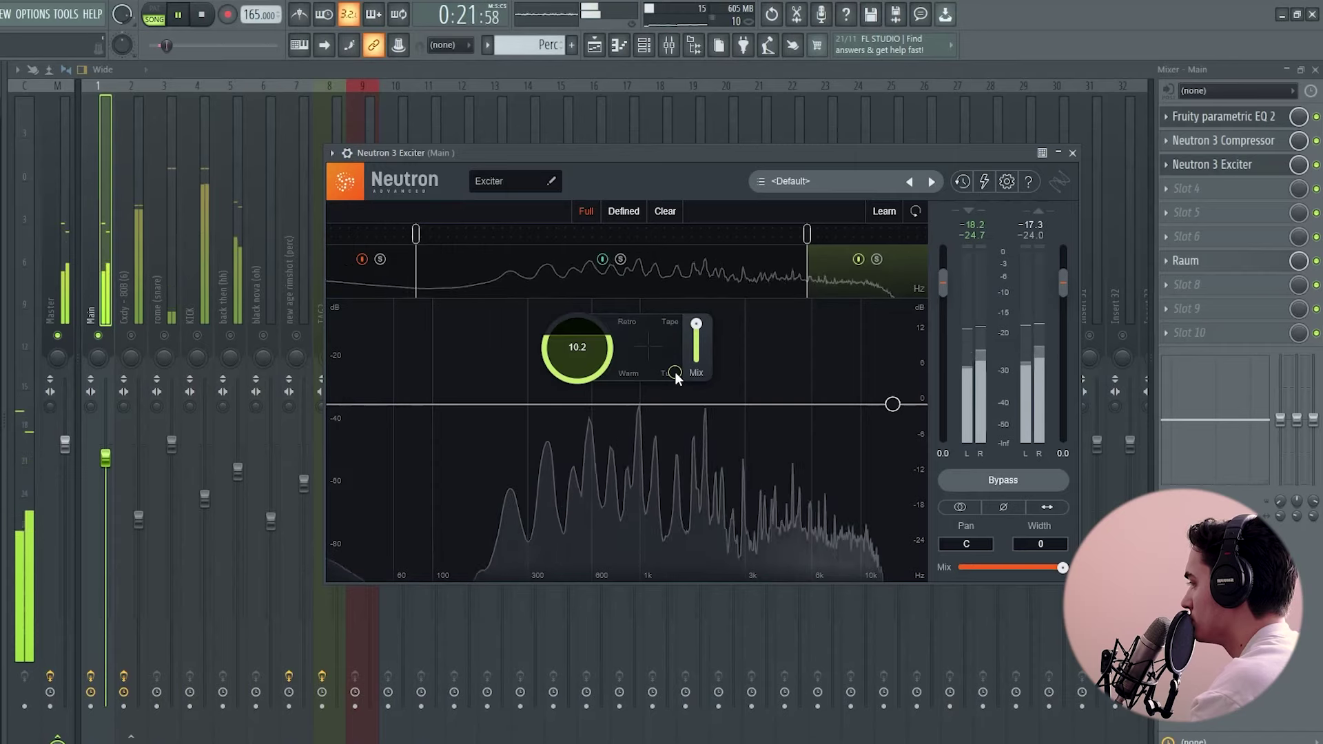
drag(676, 371, 641, 378)
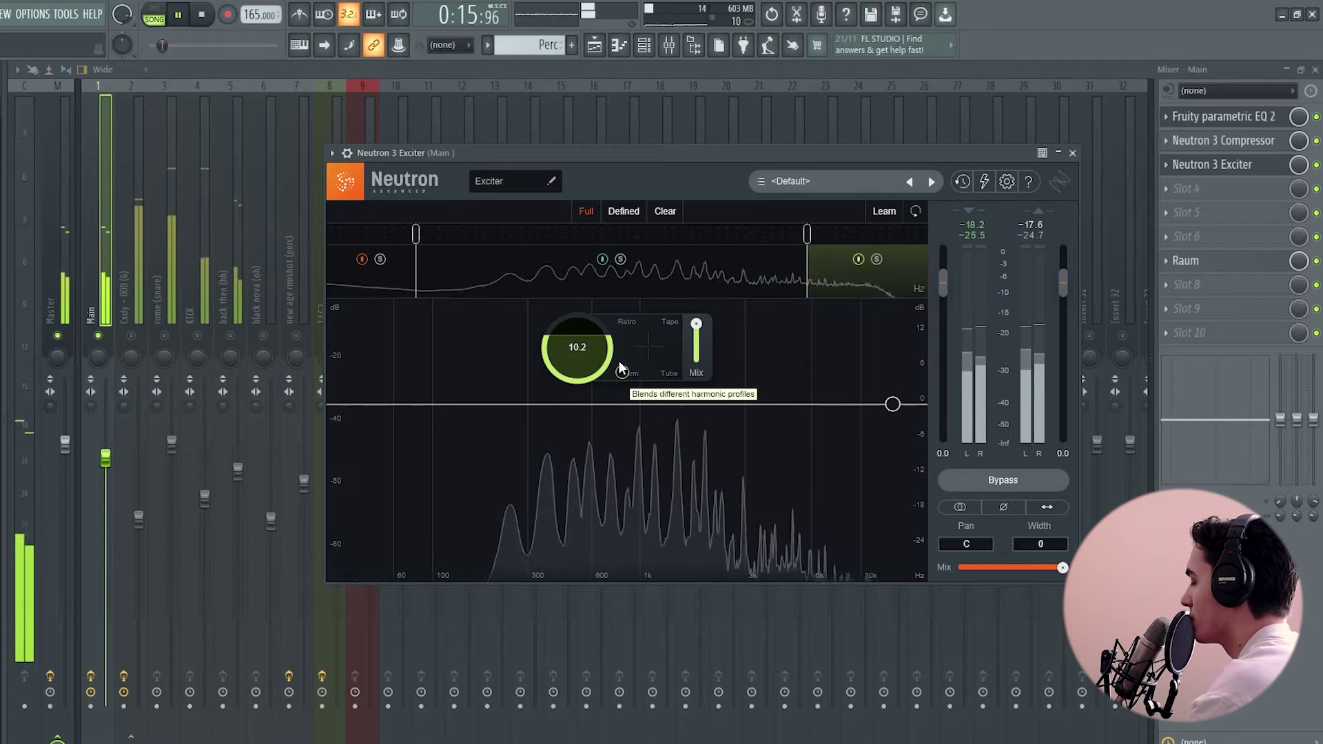
drag(623, 372, 627, 355)
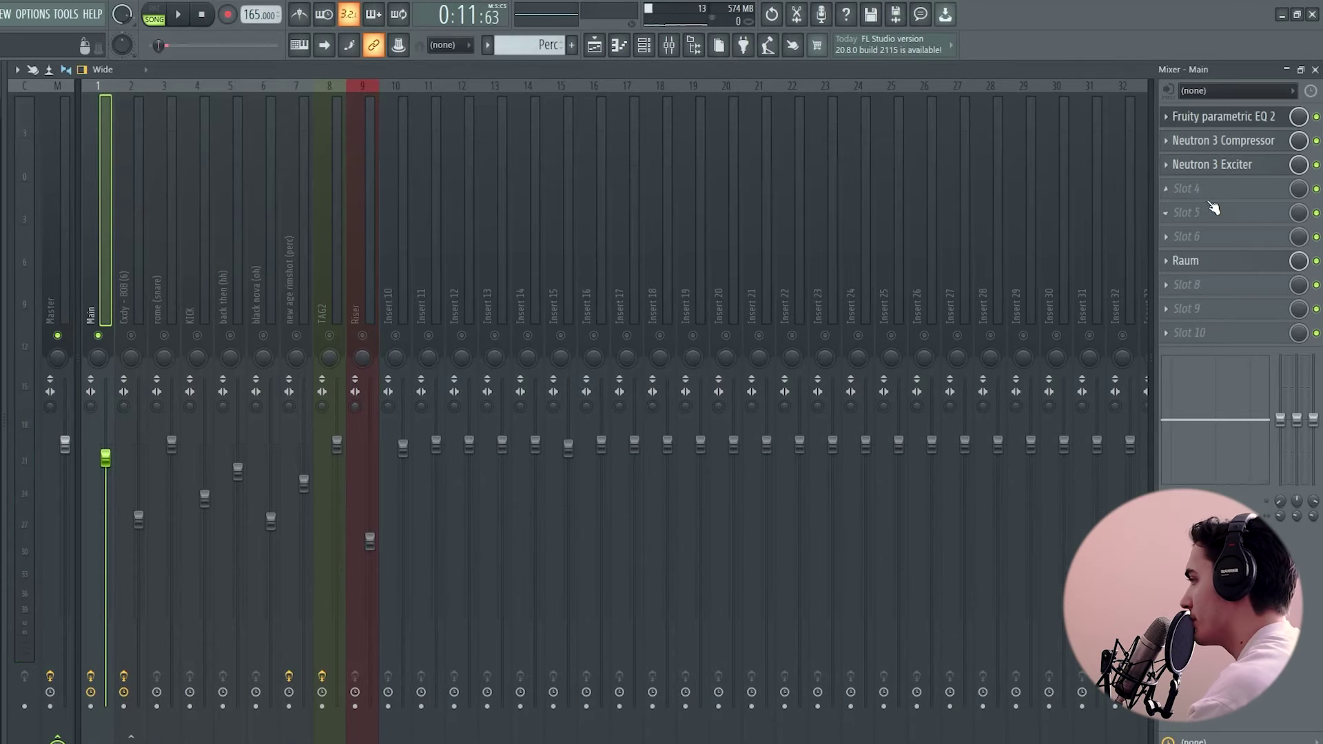
Unmute all mixer tracks, play the full beat and lower the Main track's volume slightly.
click(1212, 208)
click(1232, 200)
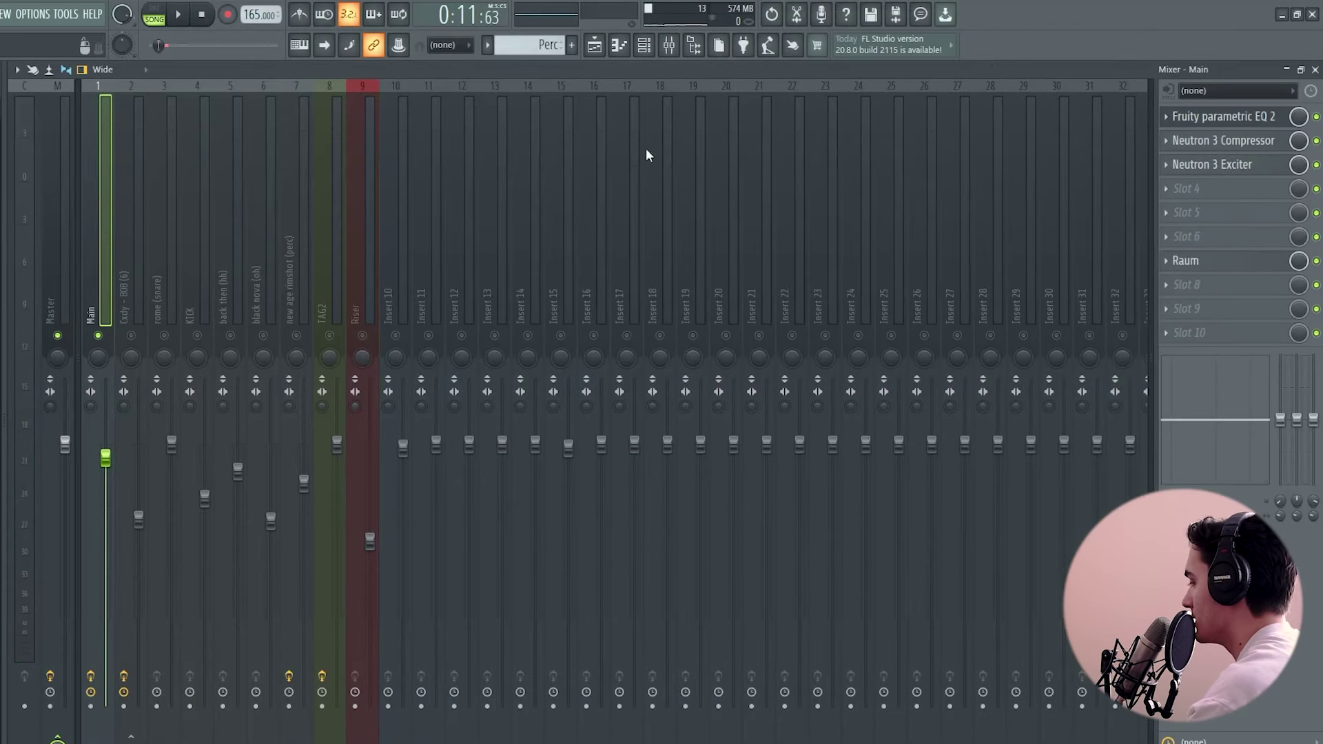
click(133, 335)
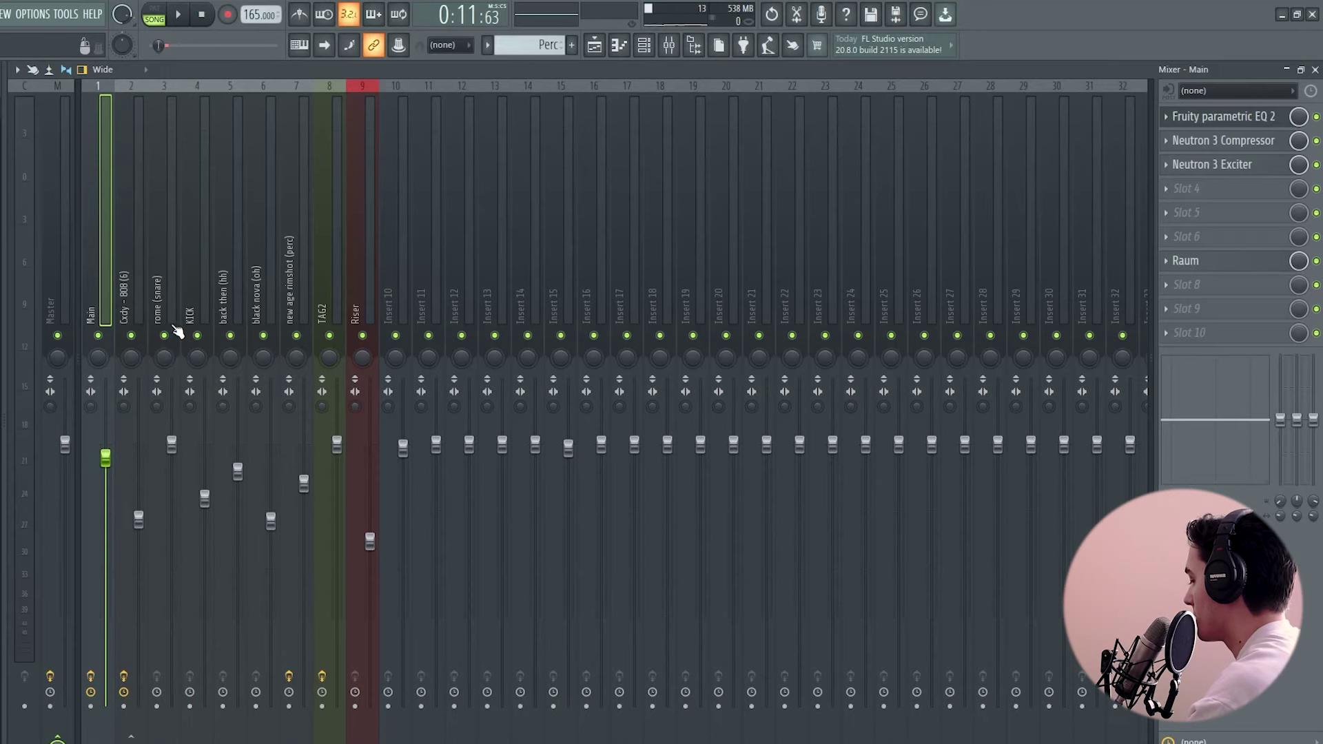
click(594, 45)
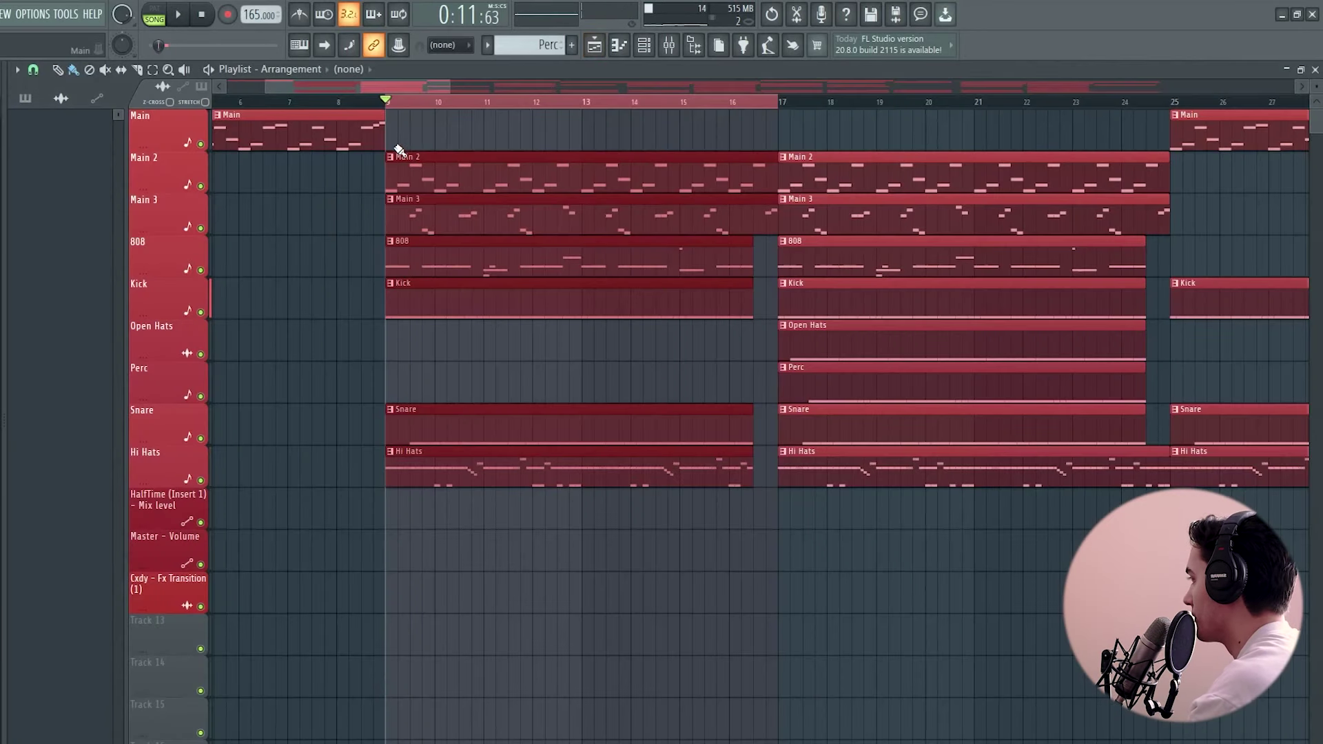
click(670, 50)
key(space)
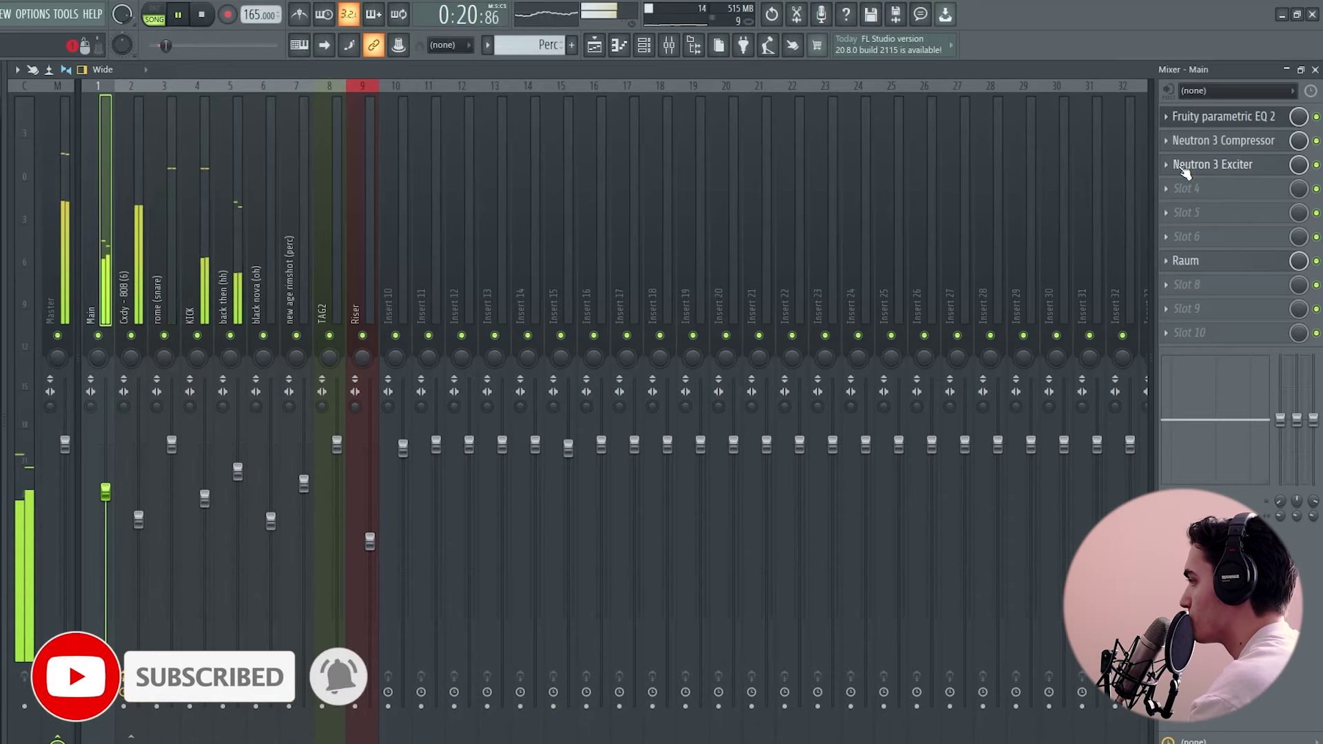
Reopen Raum on the Main track and raise its low cut.
click(1190, 263)
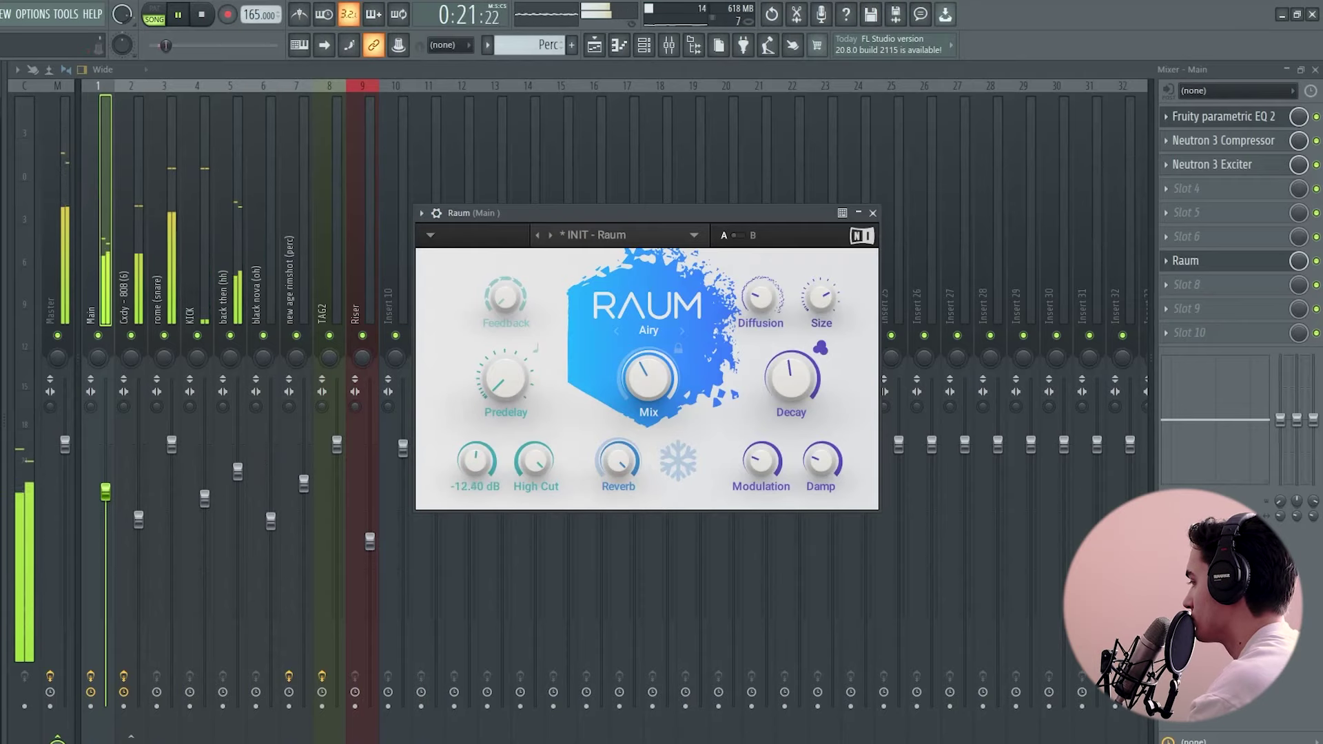
drag(481, 466, 481, 448)
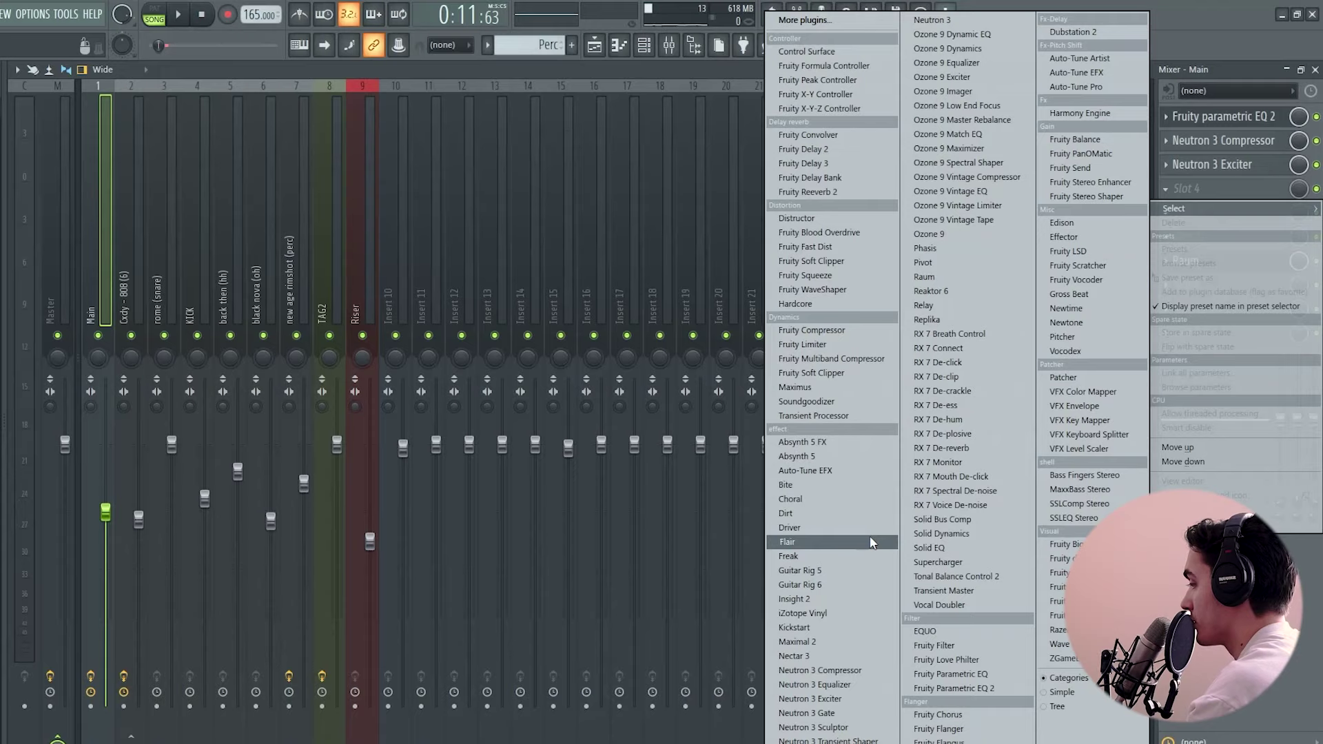
Load Kickstart into slot 4 of the Main track and set its mix to 65 %.
click(796, 628)
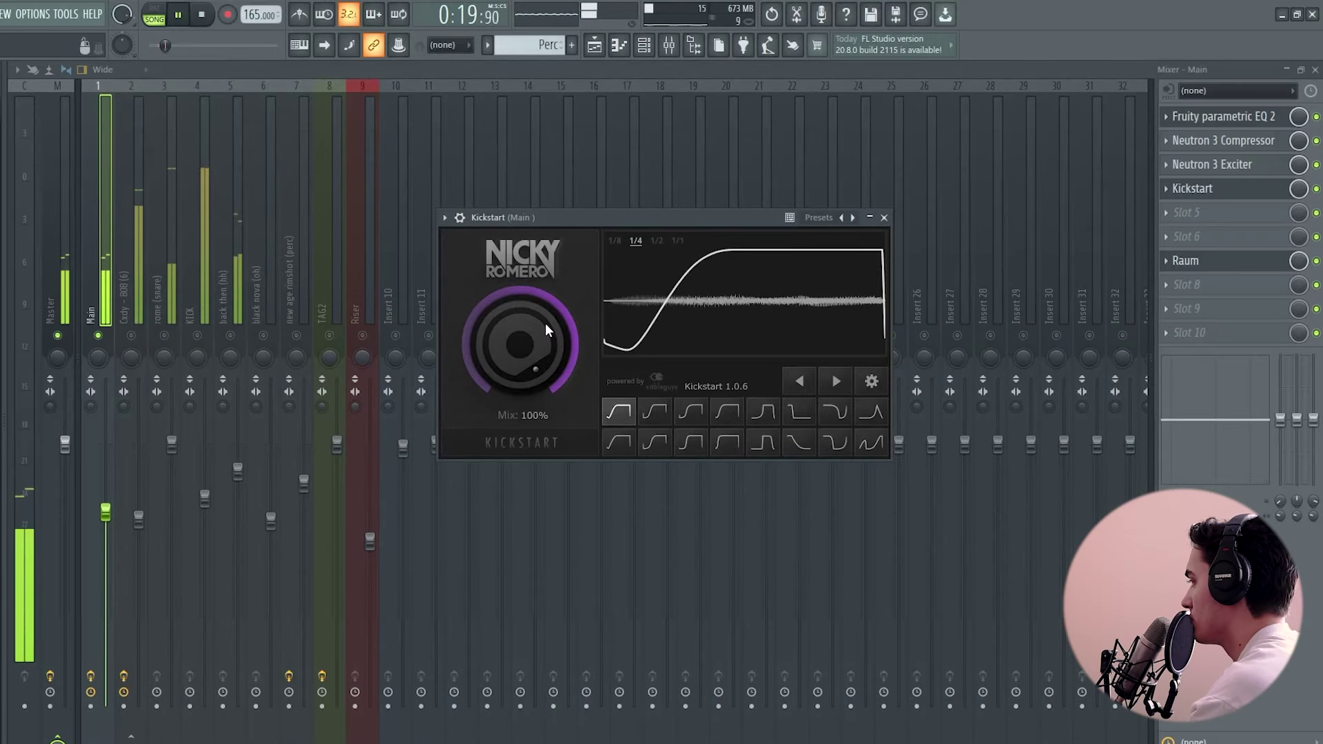
drag(544, 324, 544, 370)
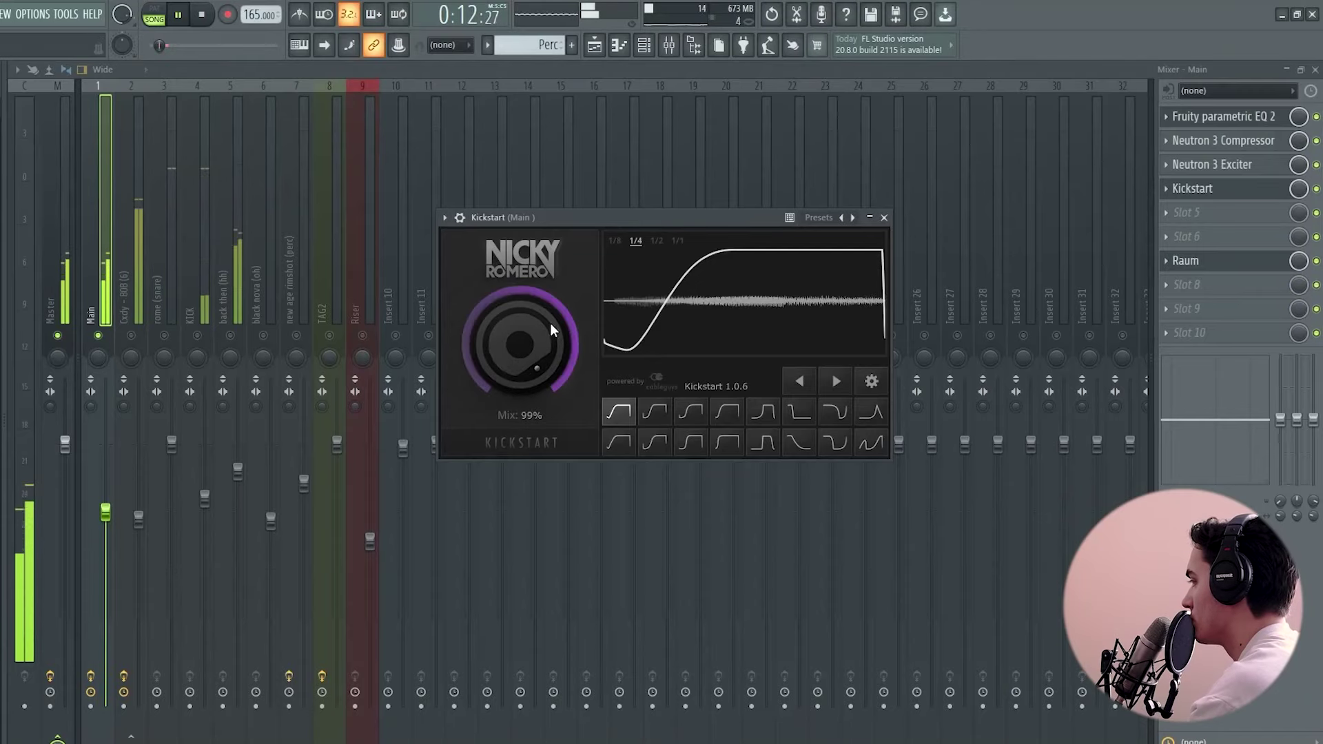
drag(550, 330, 536, 333)
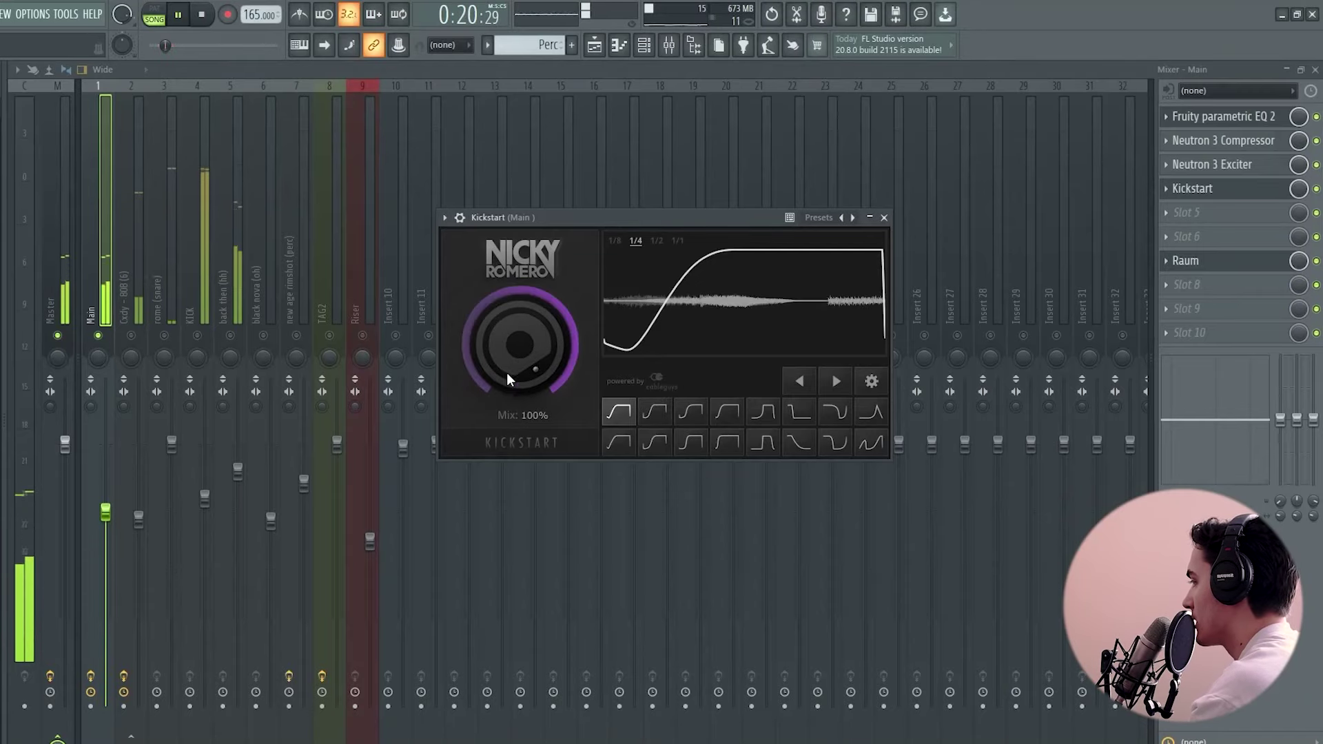
drag(510, 369, 509, 397)
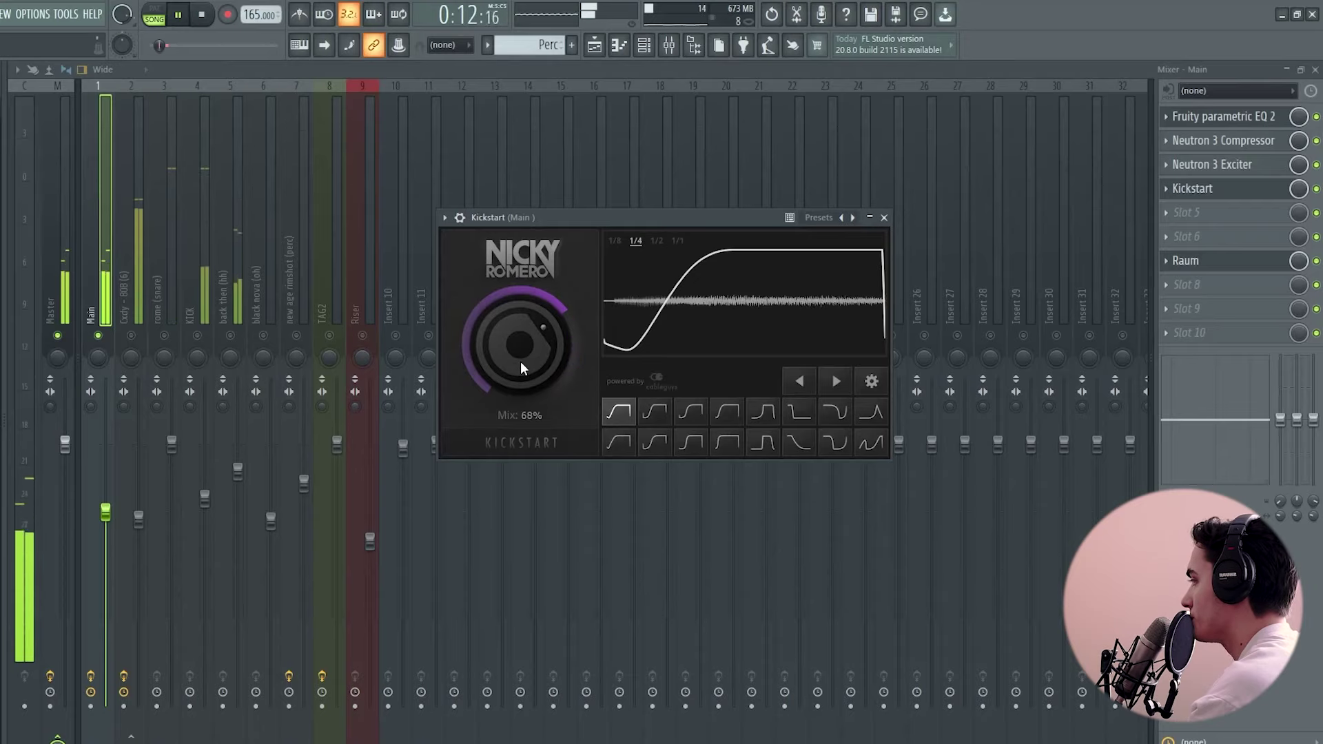
scroll(521, 359, down, 3)
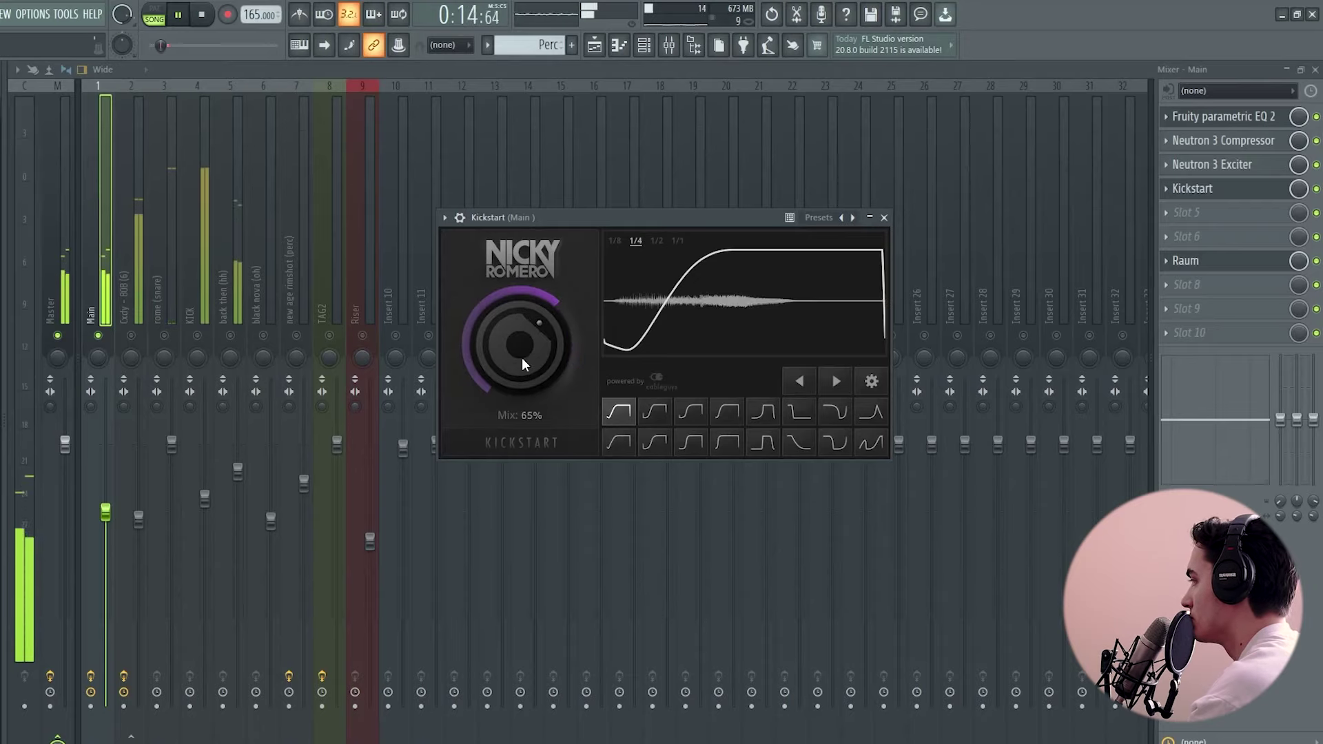
Bring the kick, 808, snare and hi-hats back in over the melody, and unmute all tracks.
click(201, 339)
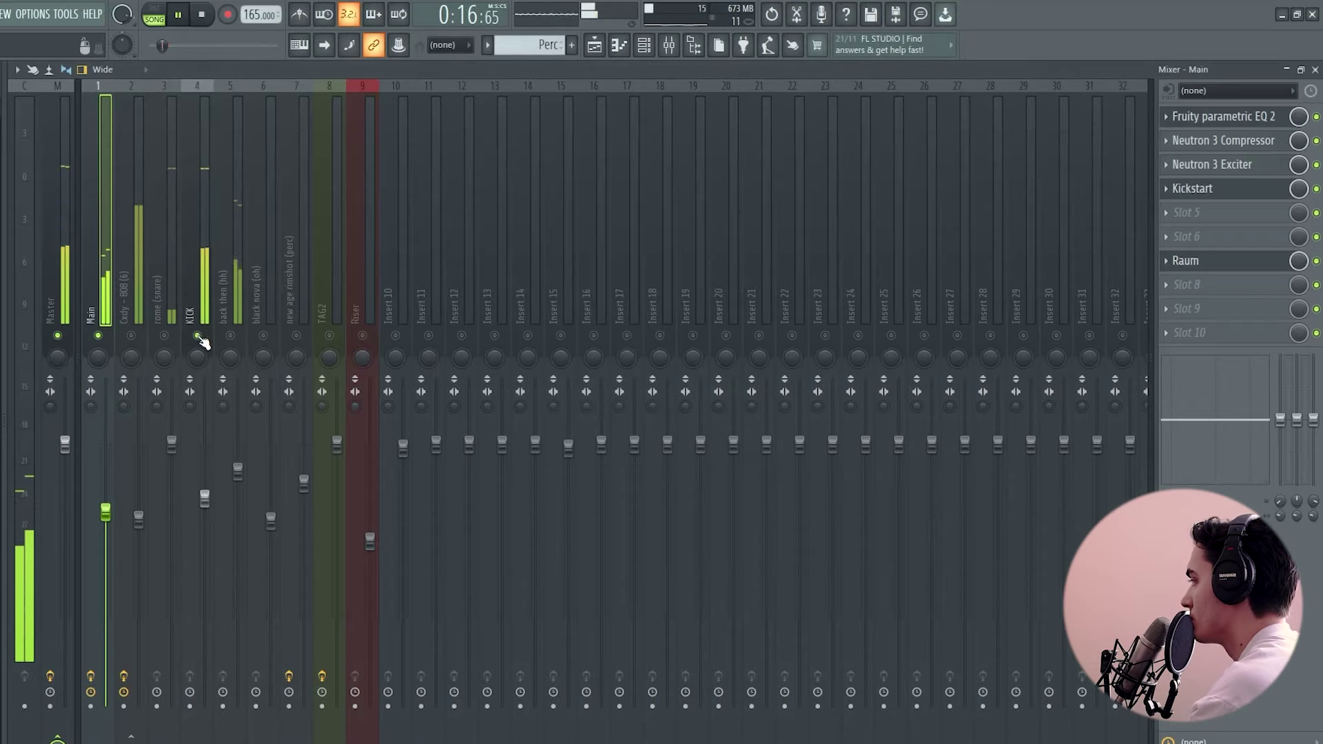
click(164, 335)
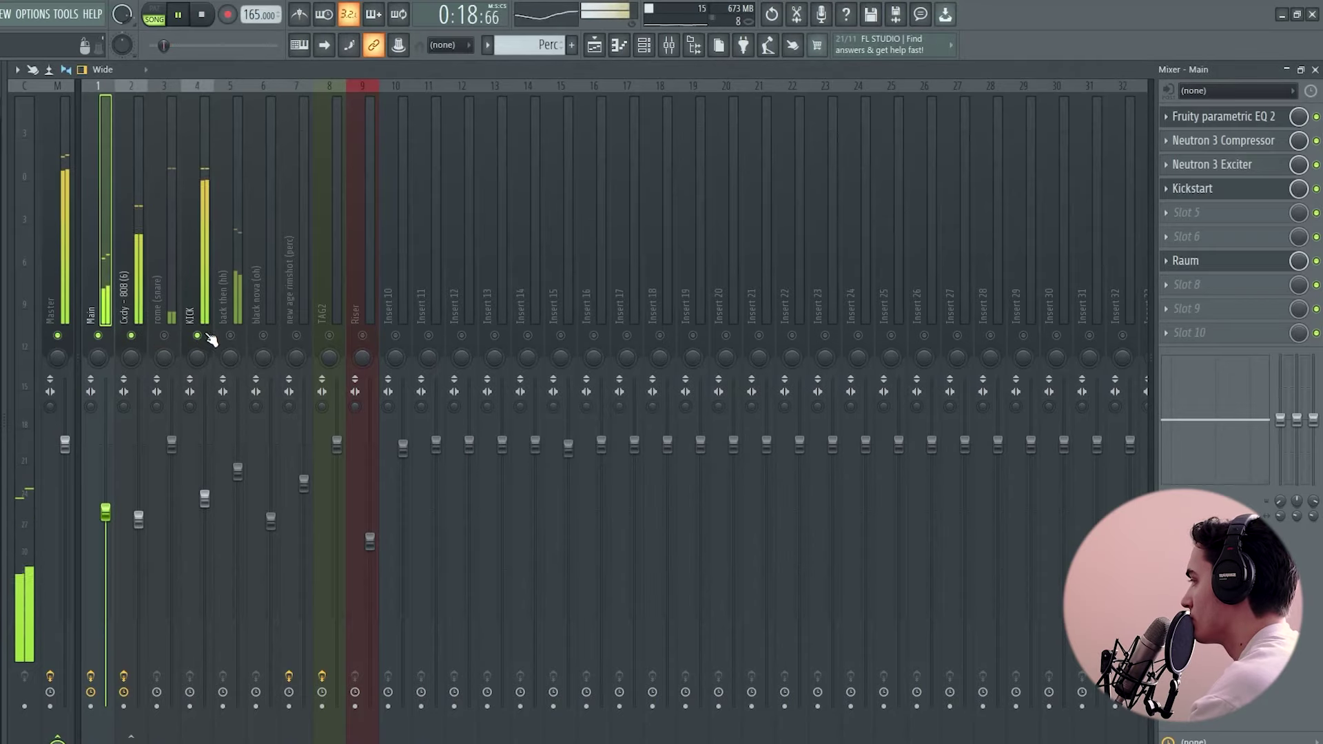
click(230, 336)
click(263, 335)
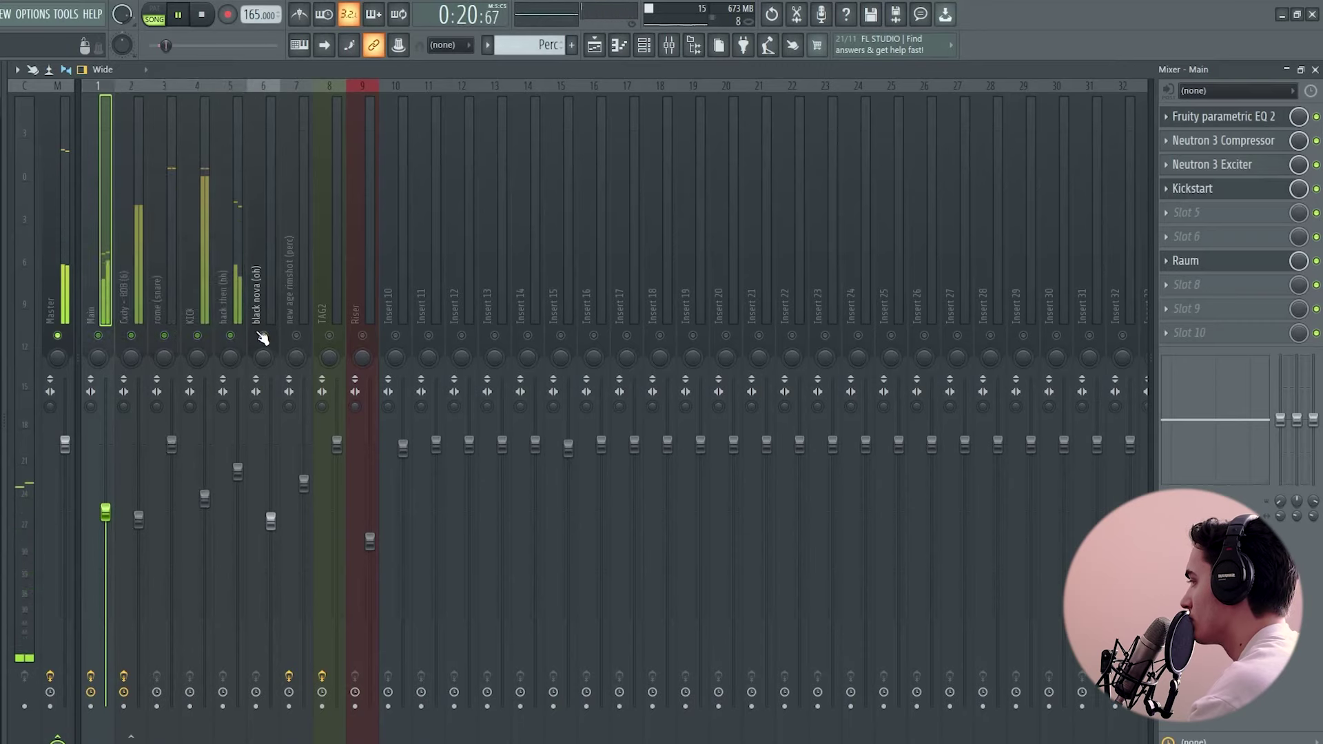
right_click(261, 336)
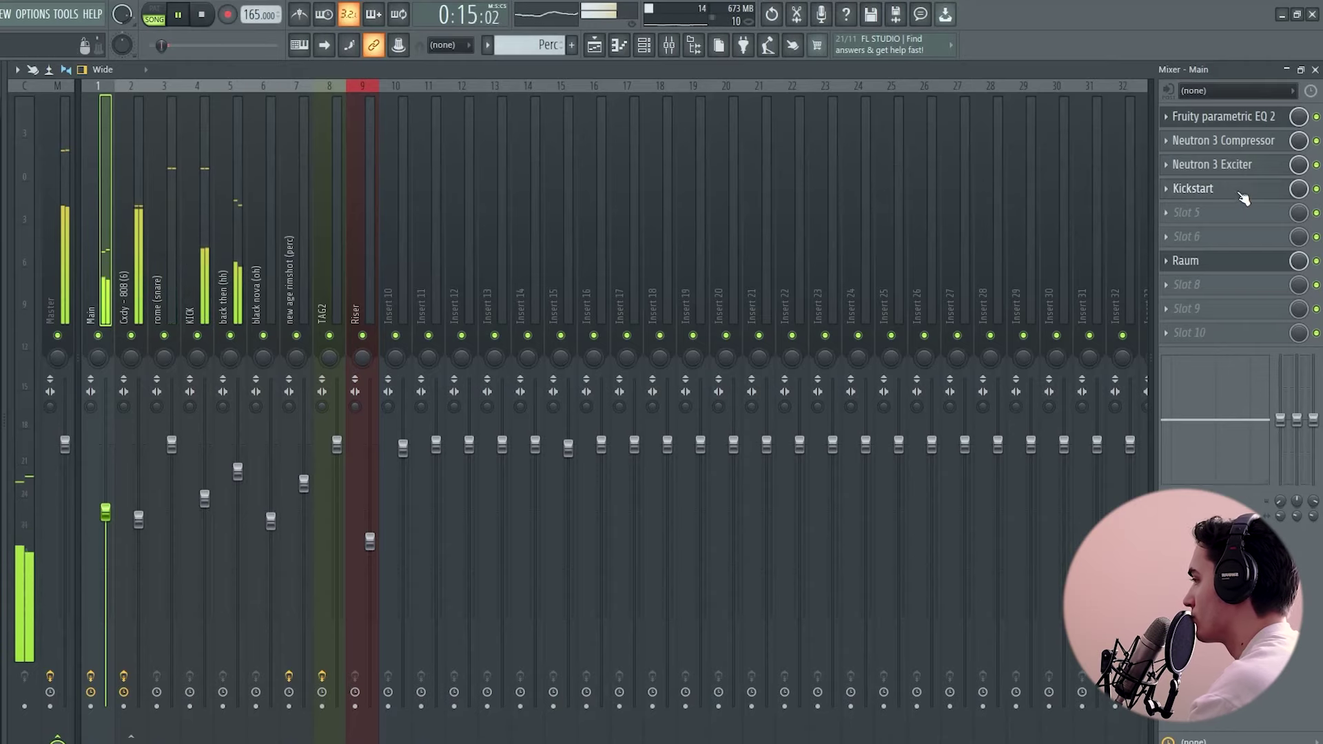
Check Kickstart's window and move the effect down to slot 9, below Raum, in the Main track's chain.
click(1212, 188)
drag(632, 228, 709, 209)
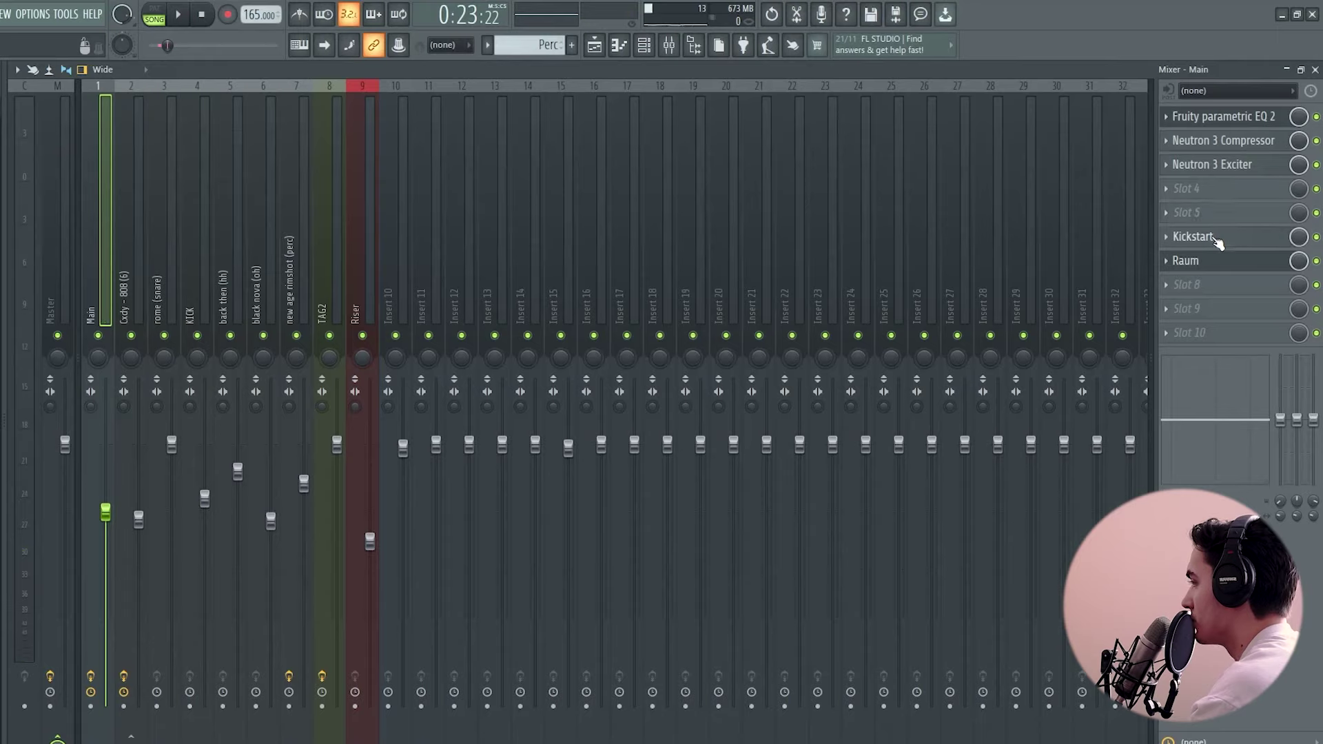
drag(1218, 242, 1219, 267)
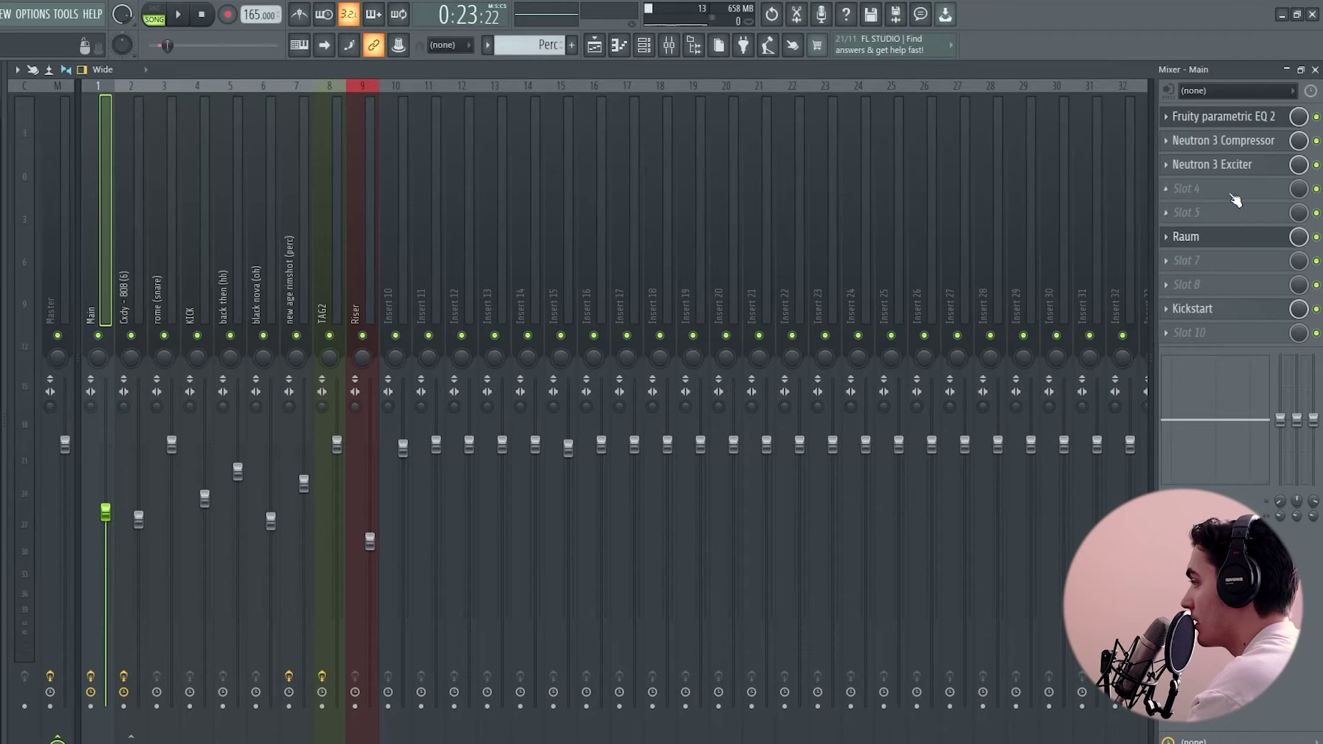
Load Fruity Chorus into slot 4 of the Main track and reduce its mix level during playback.
click(1227, 191)
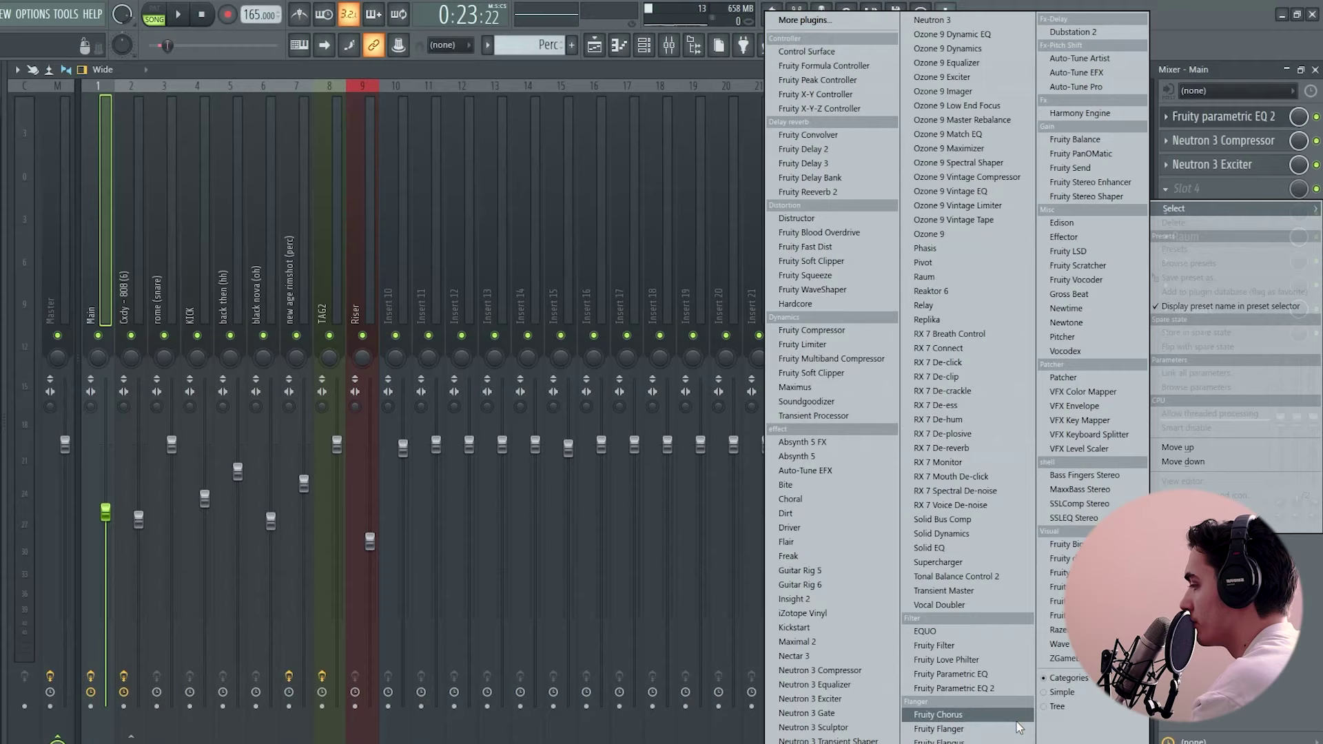
click(981, 717)
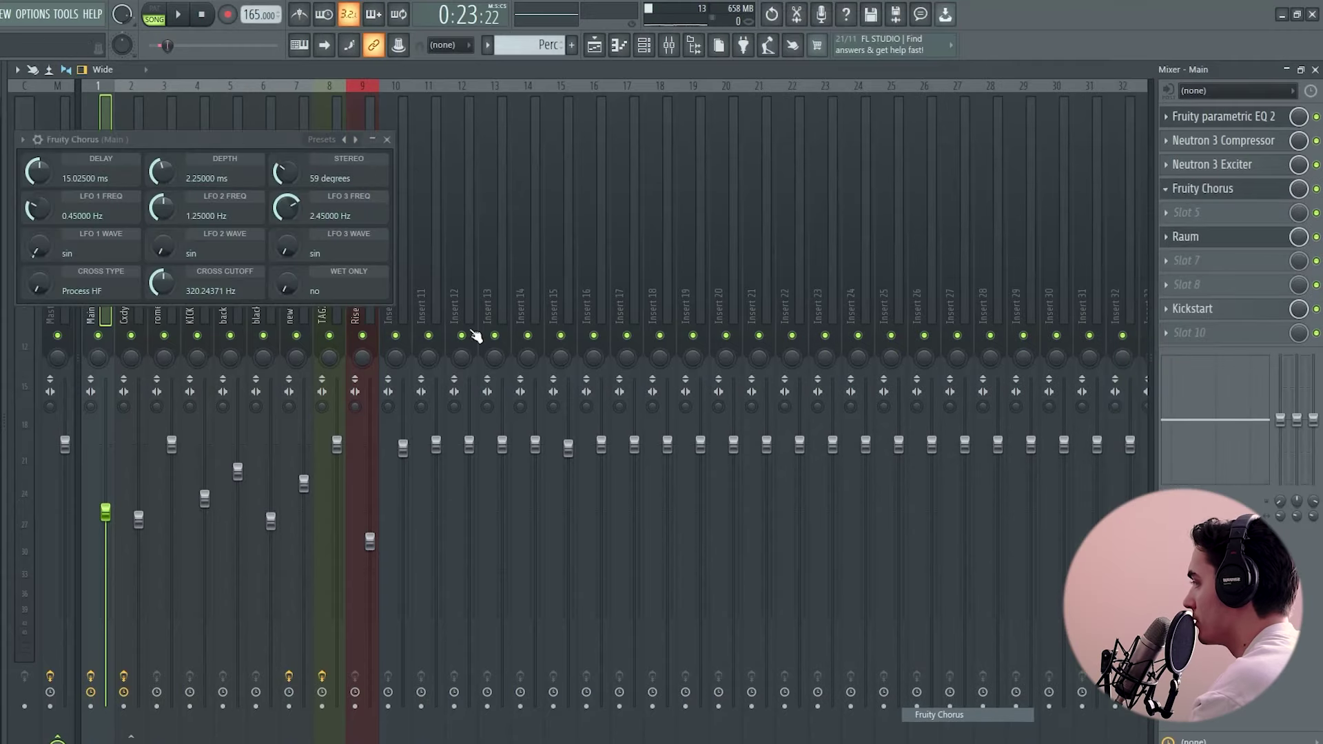
key(space)
drag(219, 140, 660, 202)
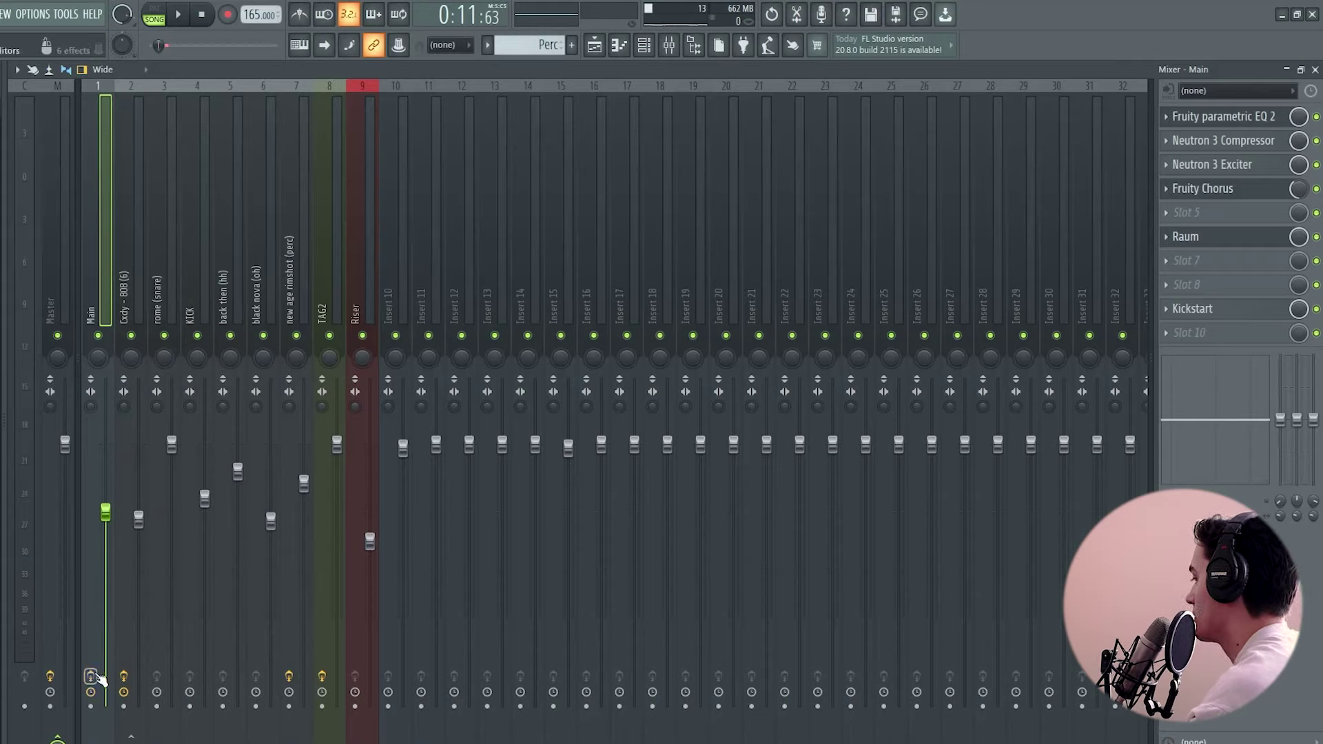
Solo the Main track and play it to compare the sound with its effects off and on.
right_click(98, 336)
key(space)
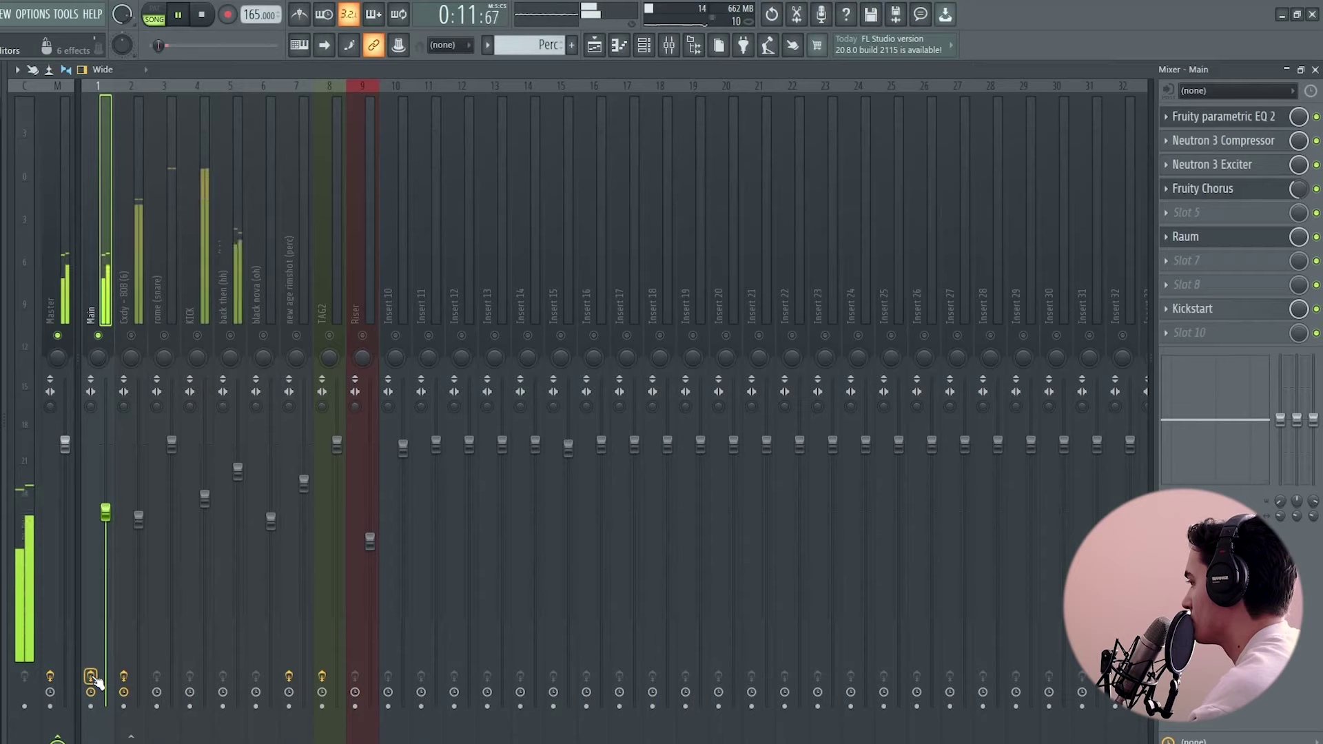
key(space)
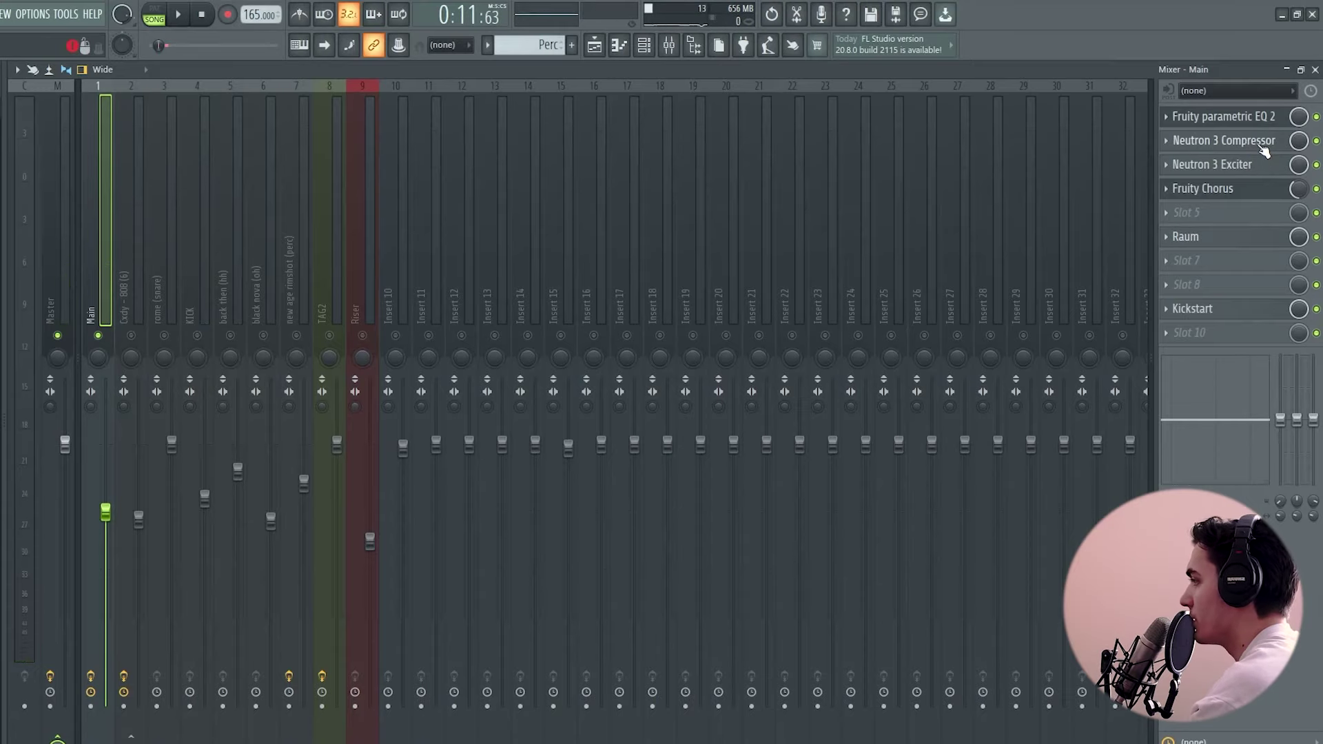
Raise the high band's threshold to -40.5 dB in the Main track's compressor and fine-tune the band's mix.
click(1263, 145)
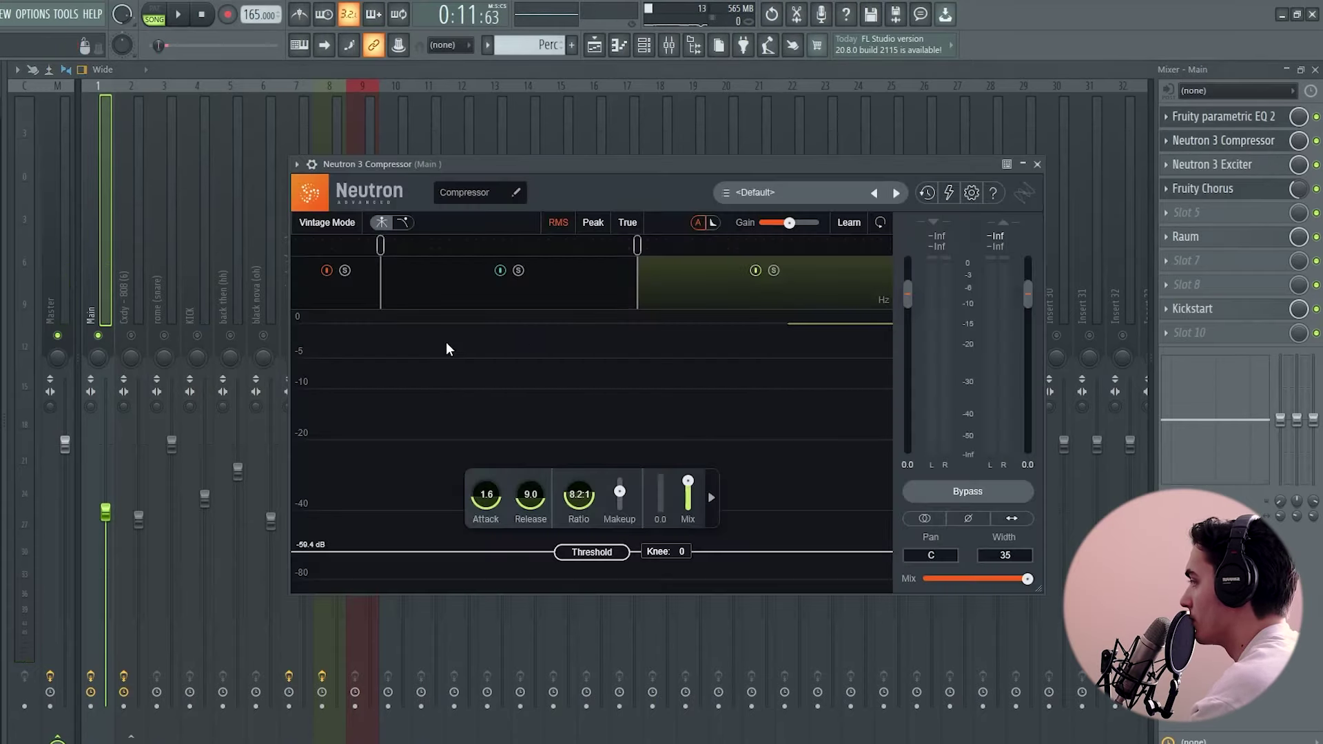
drag(627, 546, 618, 513)
key(space)
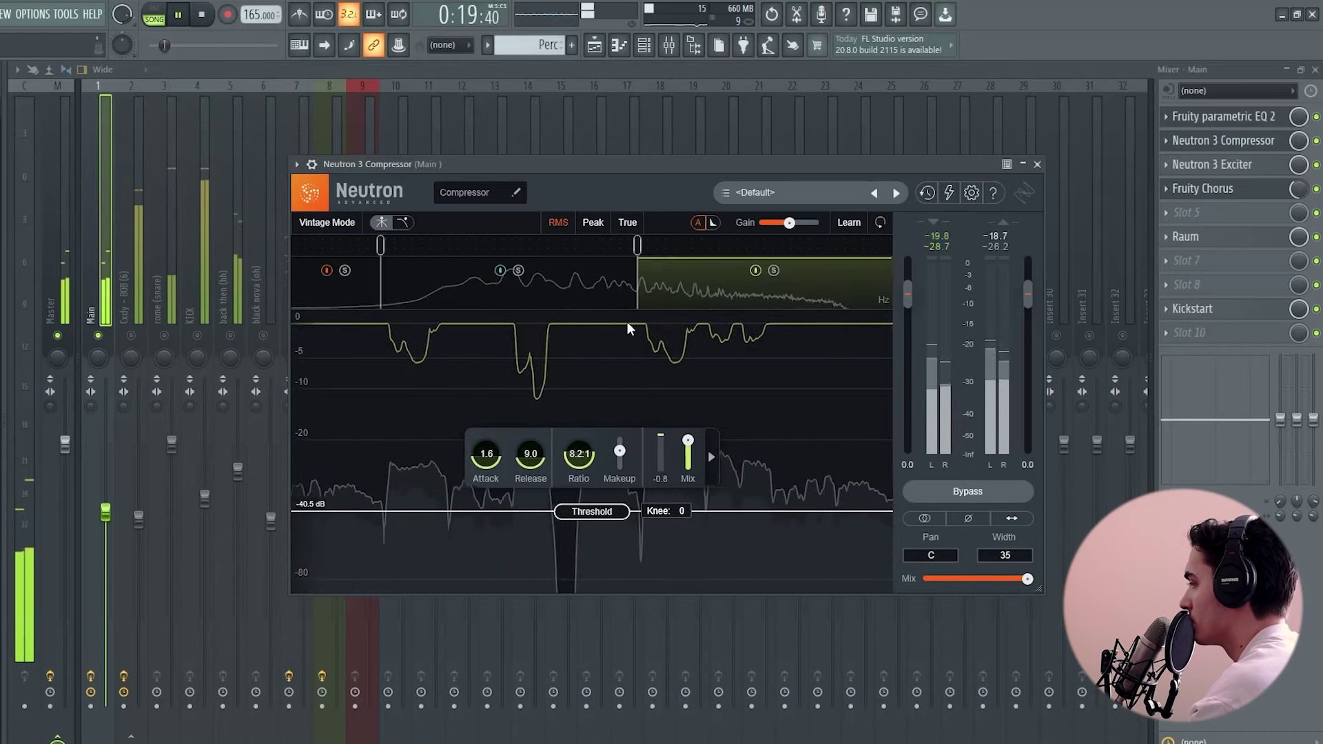
drag(689, 450, 686, 452)
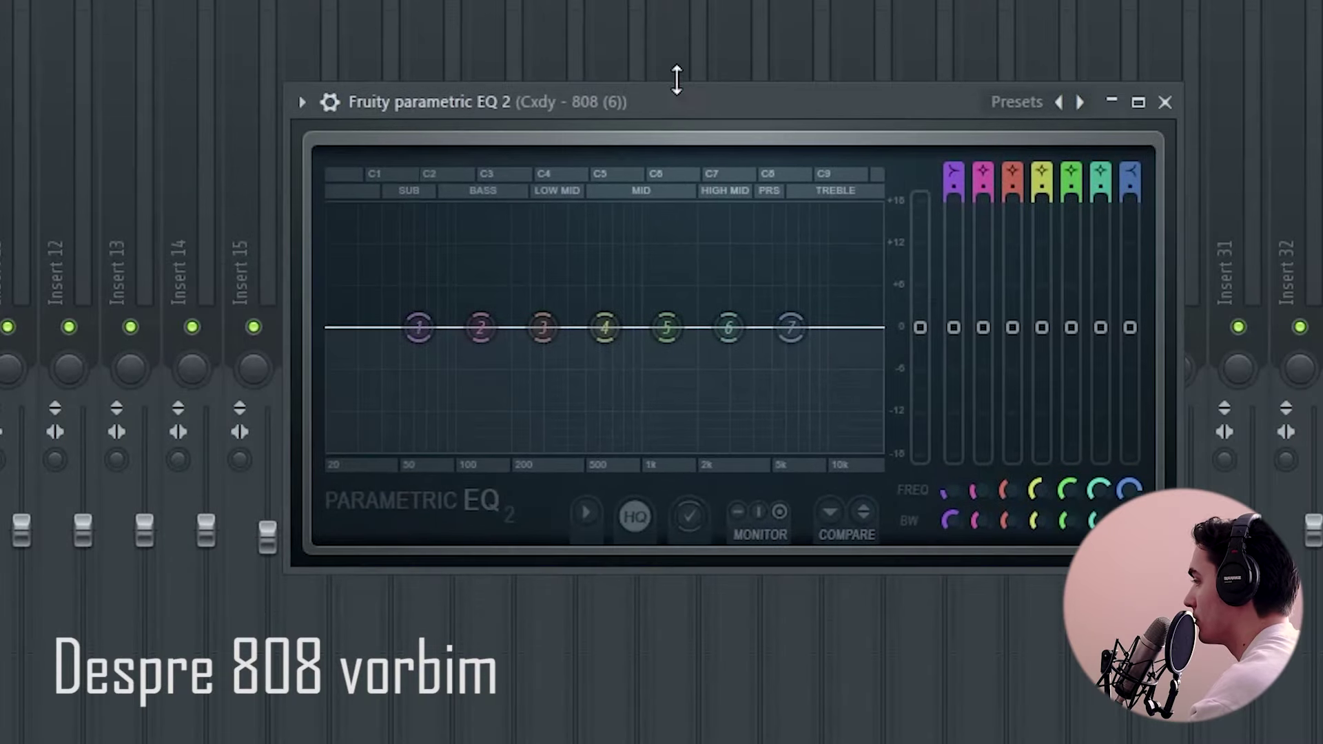
Turn band 1 of the 808's equalizer into a high-pass filter at about 25 Hz.
drag(734, 111, 623, 79)
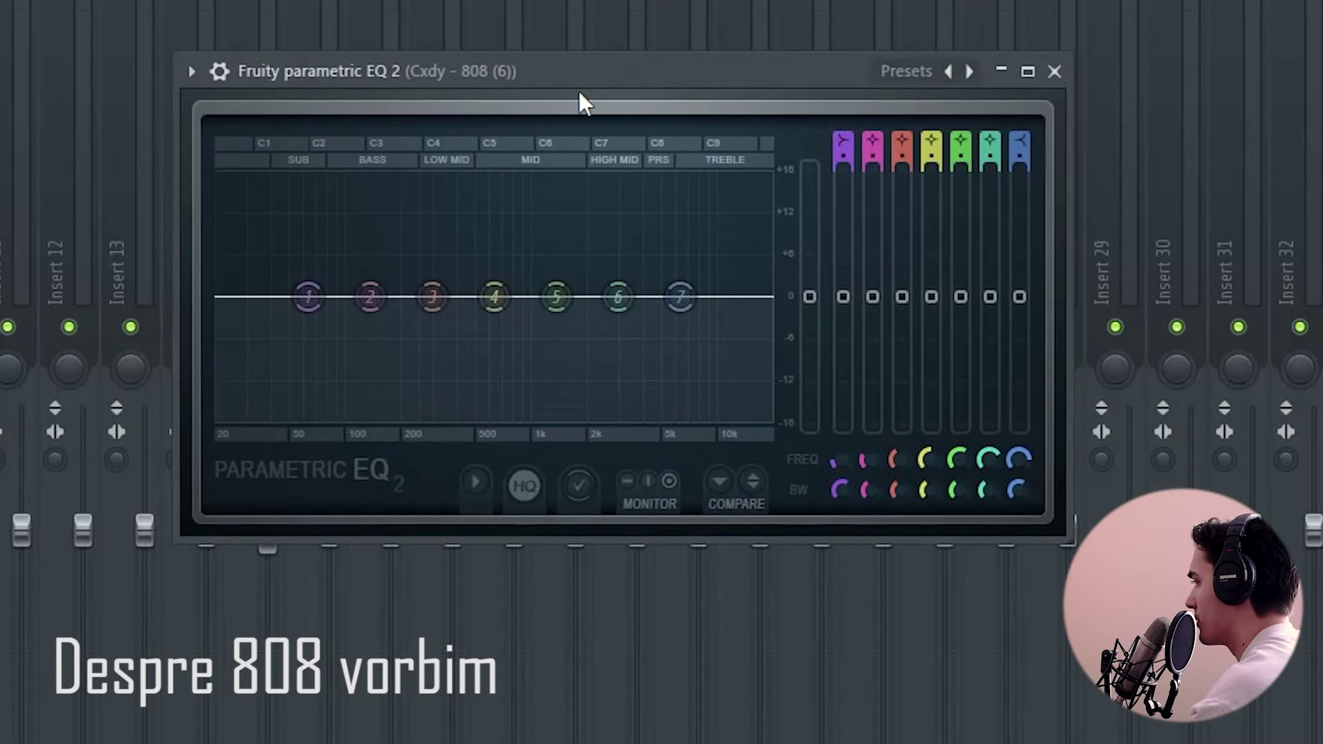
key(space)
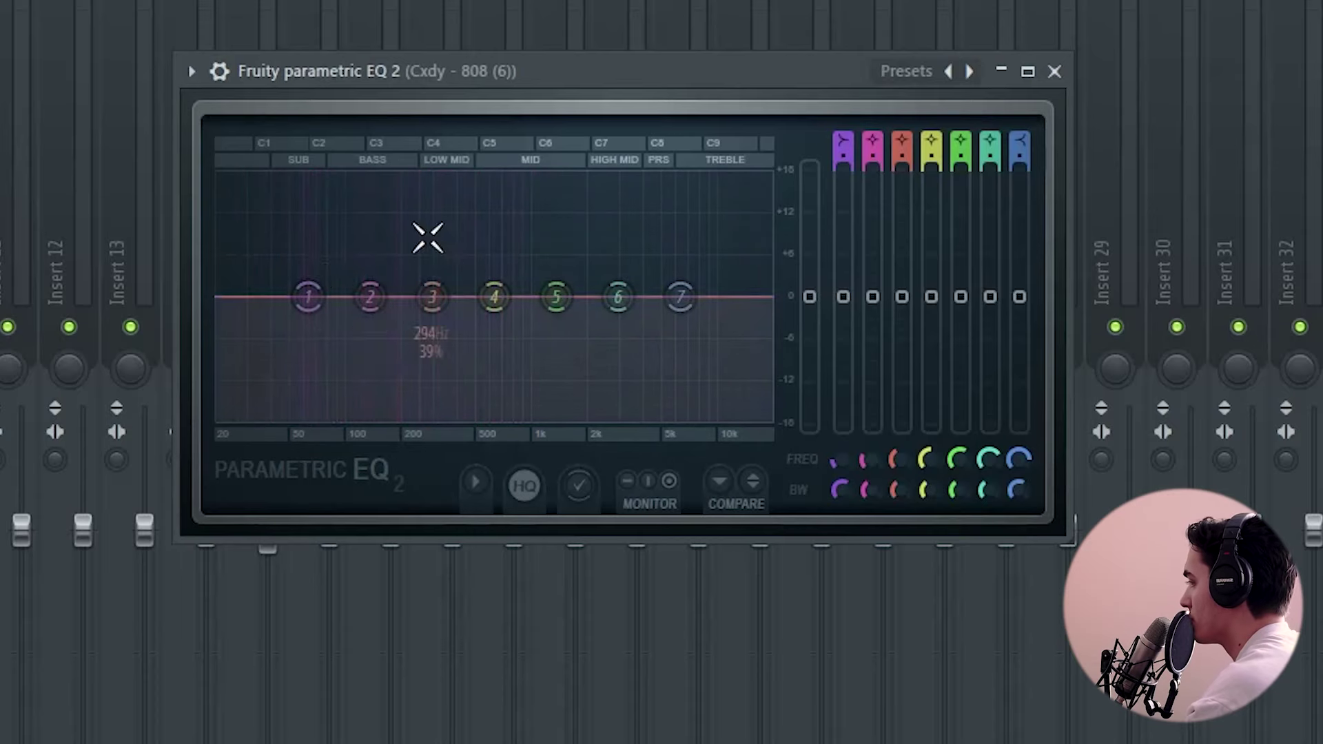
drag(310, 299, 233, 296)
right_click(296, 354)
click(304, 375)
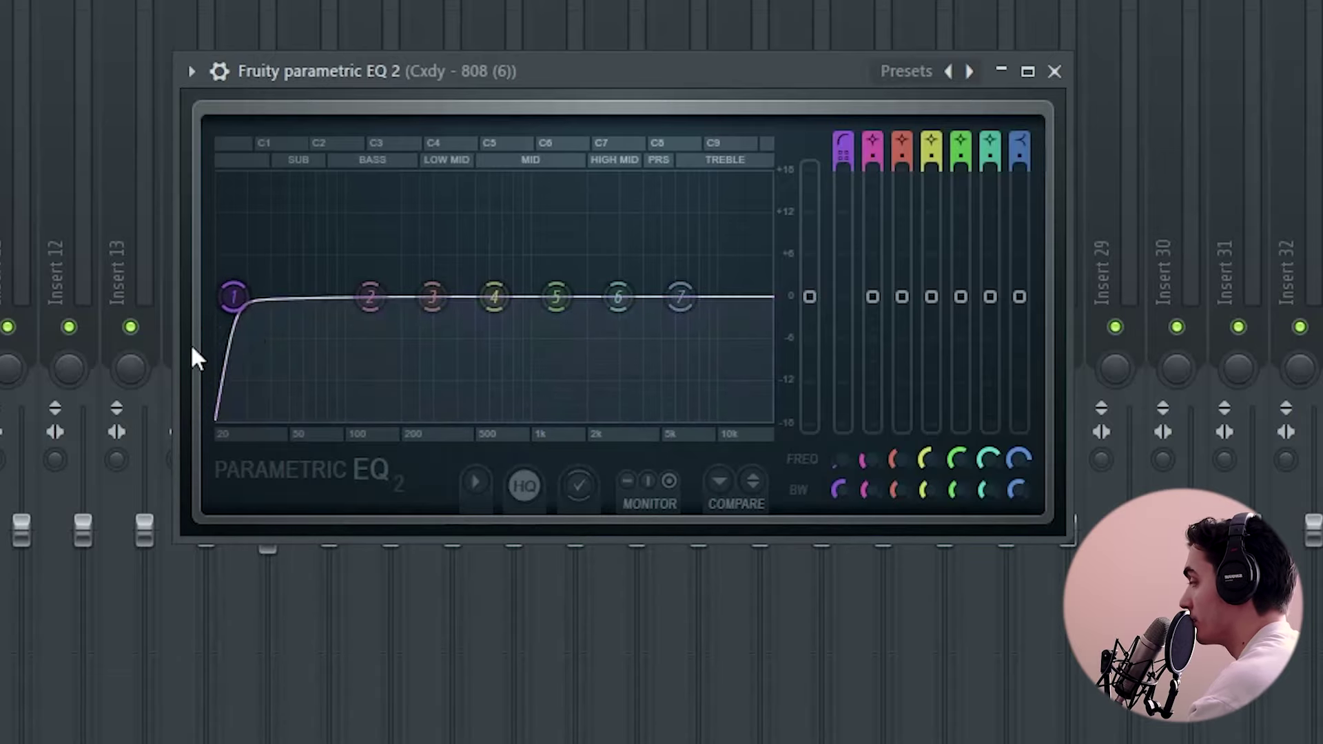
Raise the 808's high-pass cutoff slightly during playback and adjust the equalizer's band 7 high shelf.
key(space)
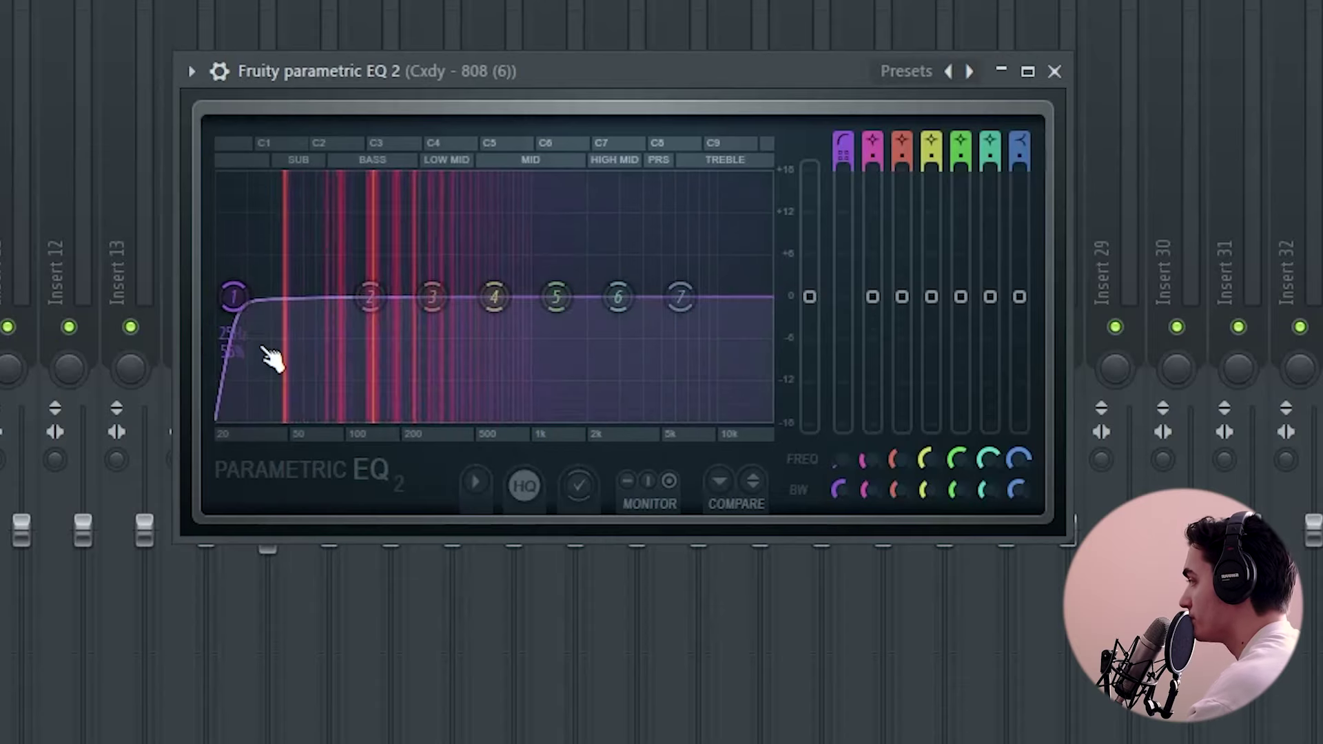
drag(241, 306, 251, 307)
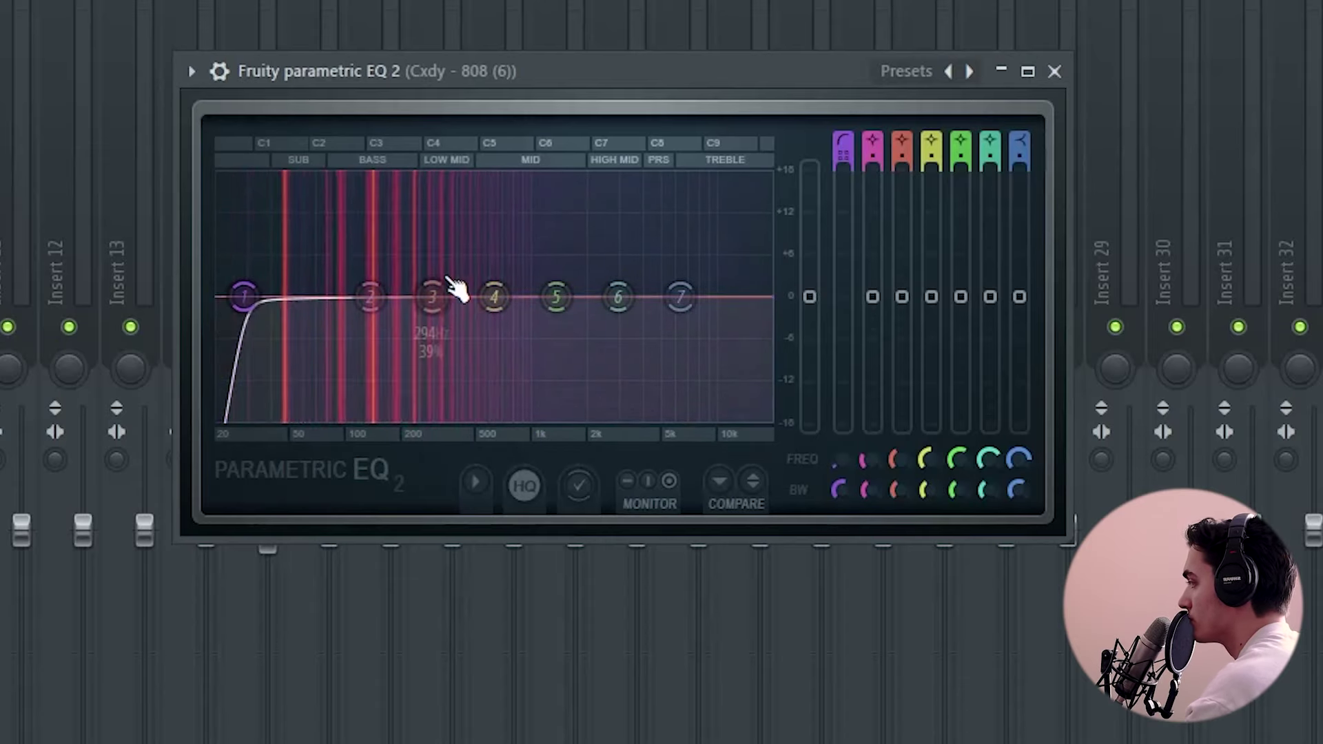
drag(245, 303, 247, 298)
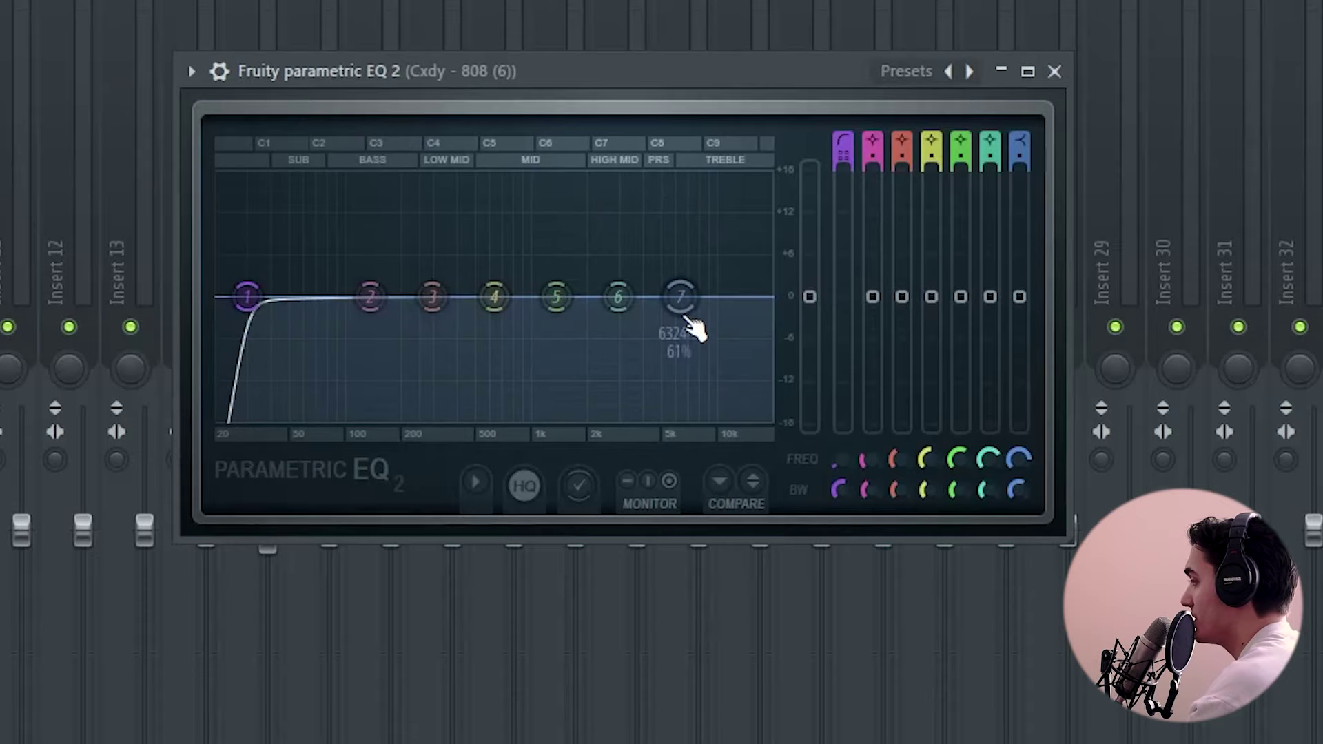
drag(689, 307, 626, 231)
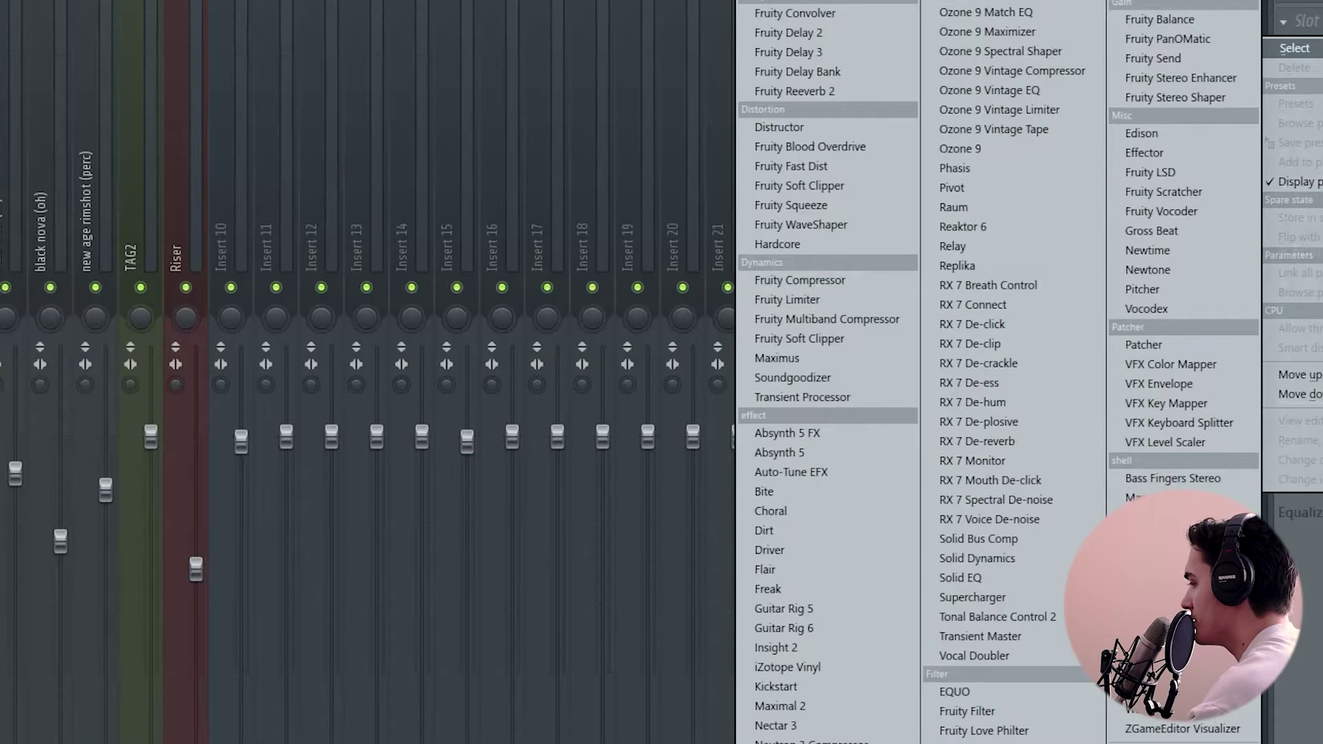
Load Neutron 3 Exciter into slot 2 of the 808 track and split it into three bands with the upper crossover at 1.7k.
click(803, 742)
drag(74, 29, 359, 71)
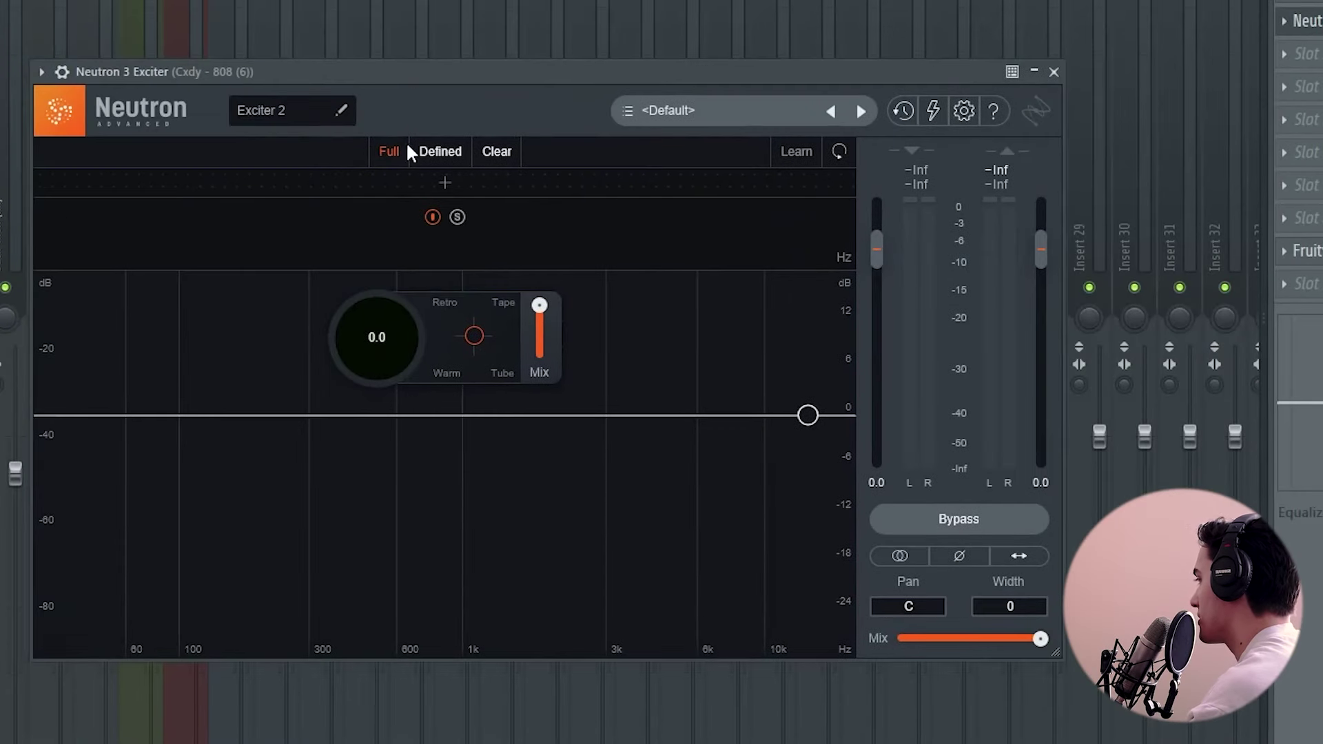
click(284, 181)
click(602, 182)
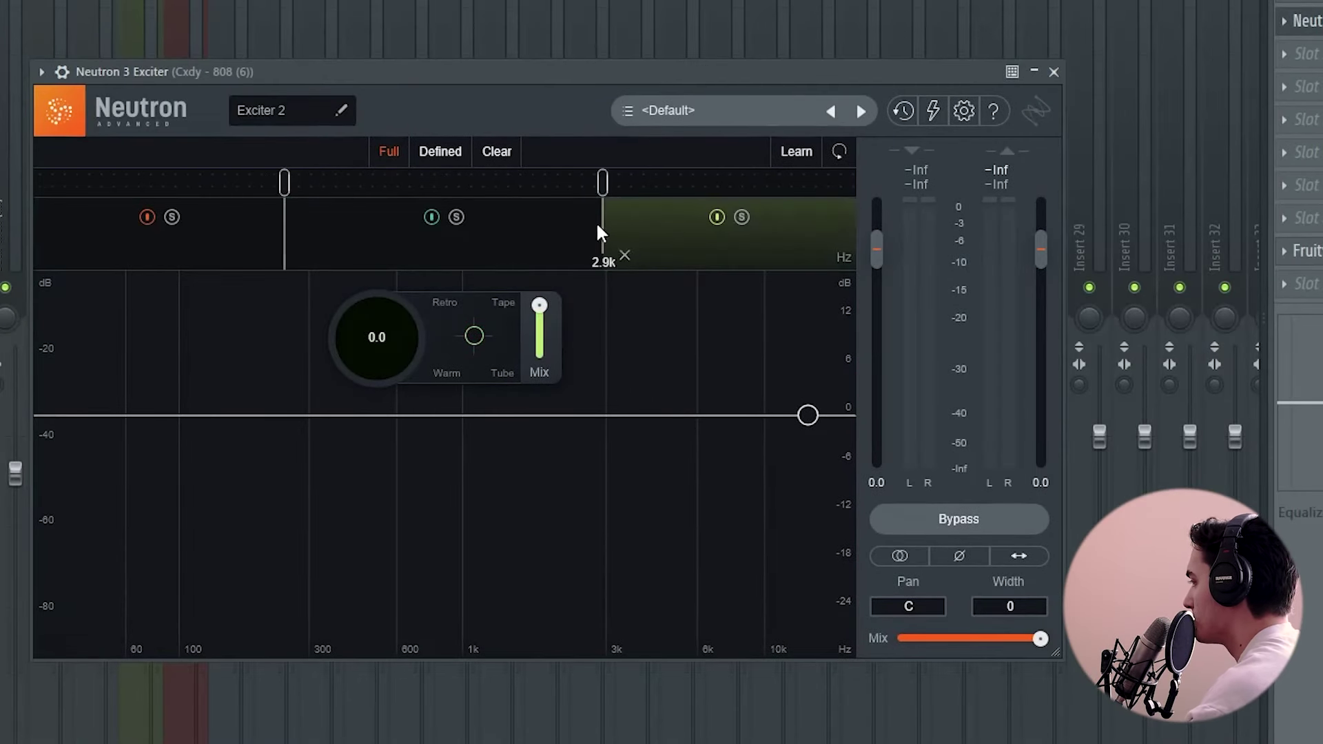
drag(602, 182, 518, 187)
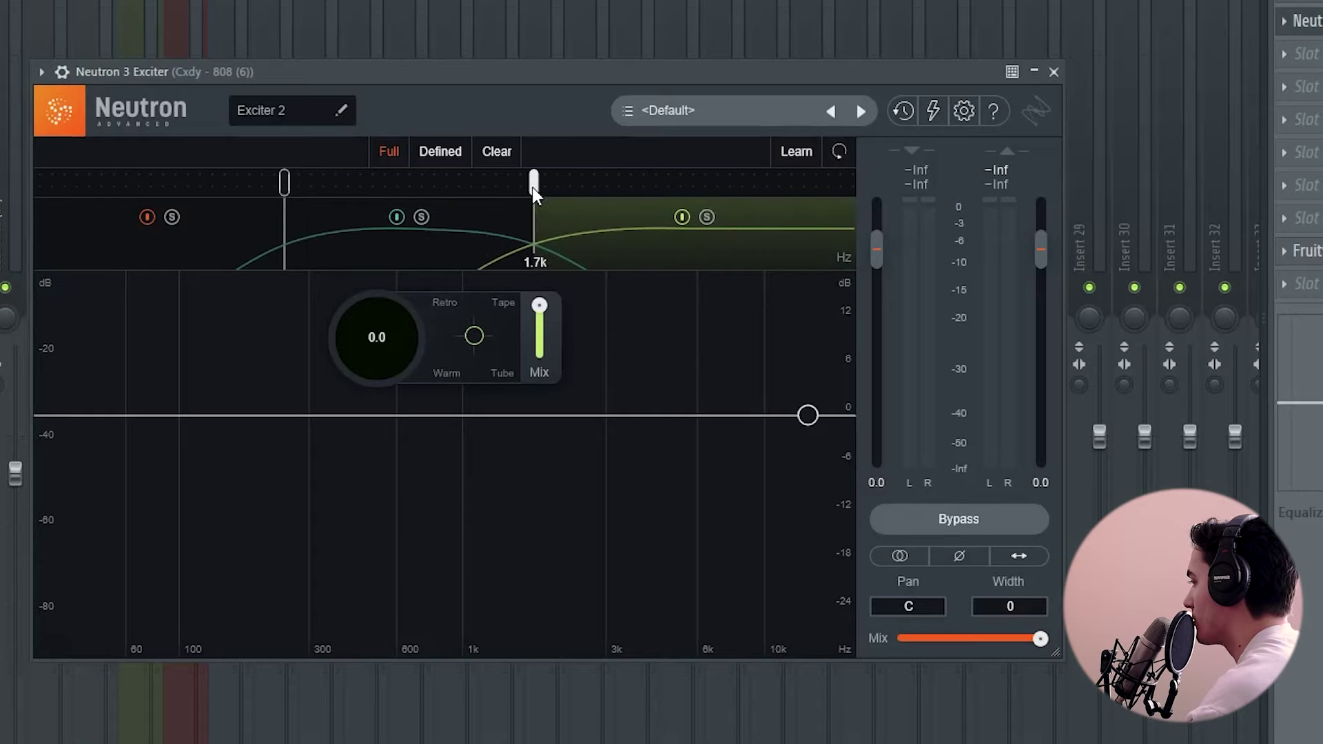
Set the exciter's high-band drive to 3.2 during playback and shift its saturation character to Tube.
key(space)
drag(474, 337, 388, 382)
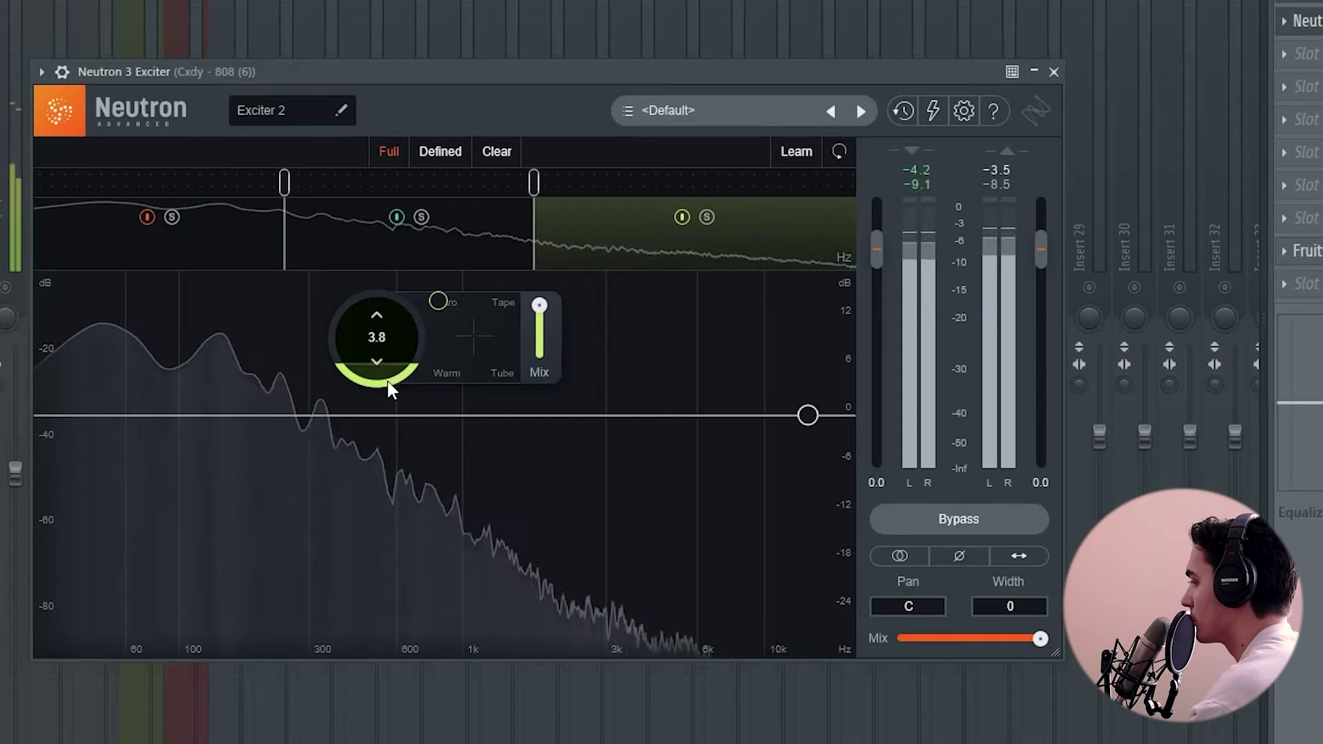
drag(428, 313, 509, 372)
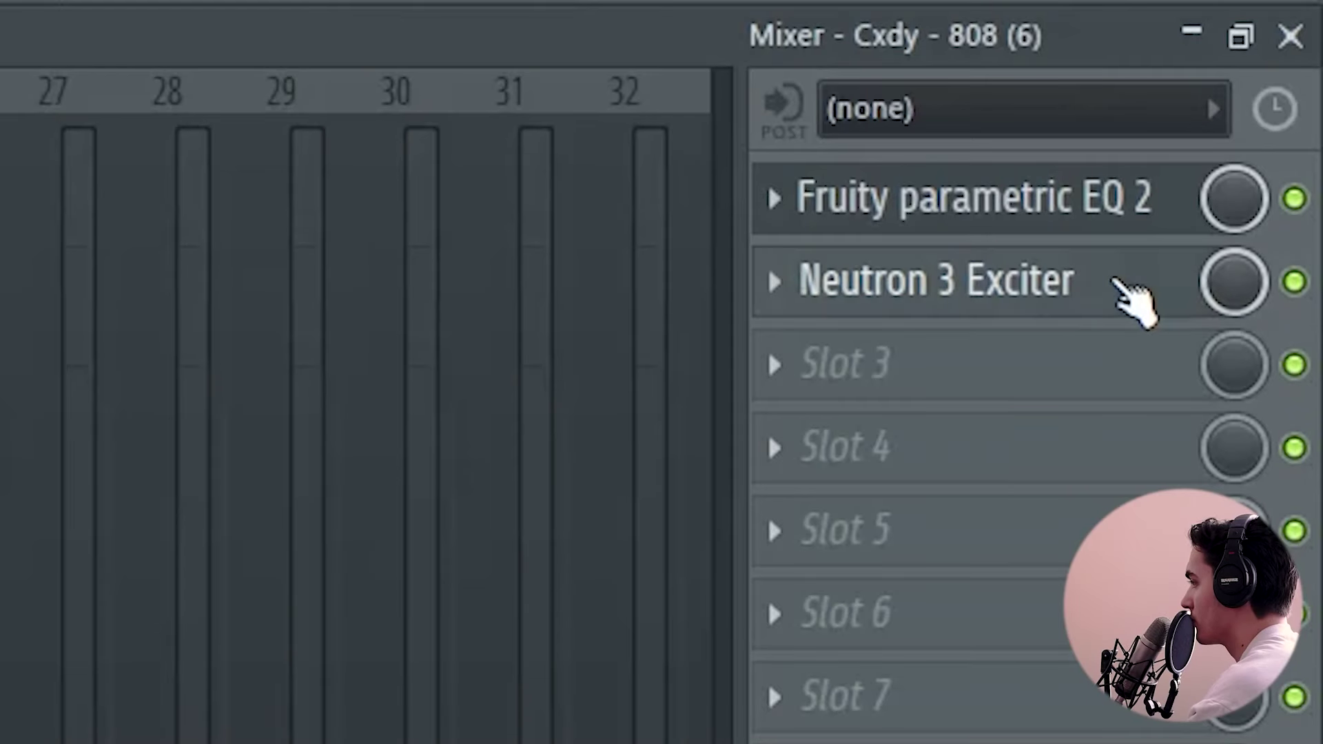
Load Neutron 3 into slot 3 of the 808 track.
click(1013, 361)
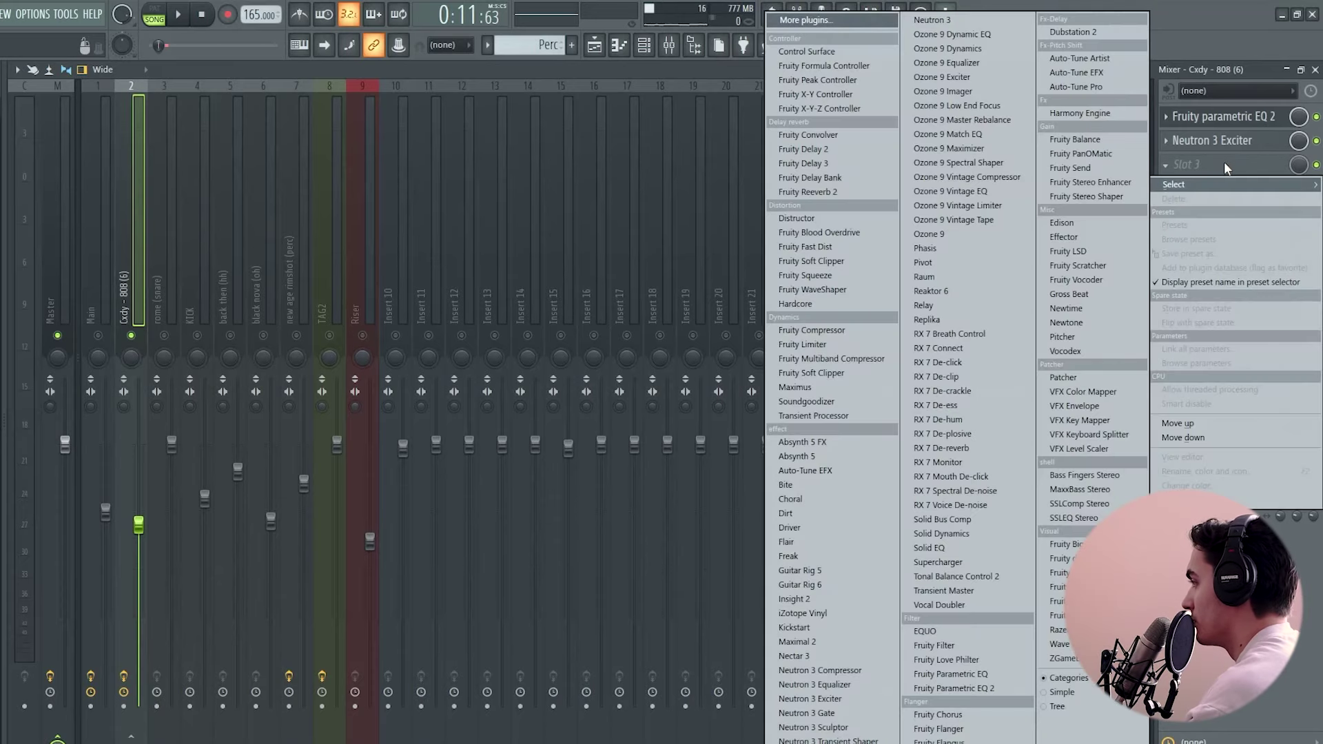
click(1236, 167)
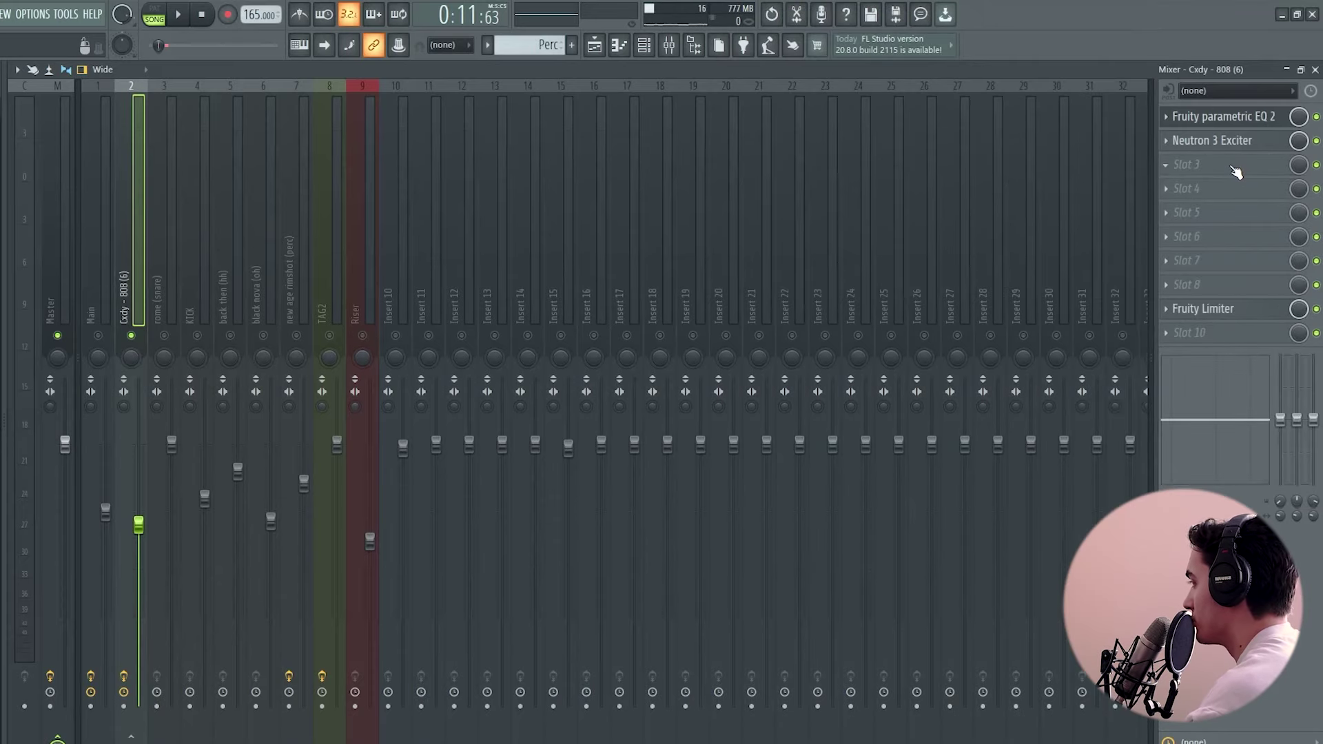
click(1231, 165)
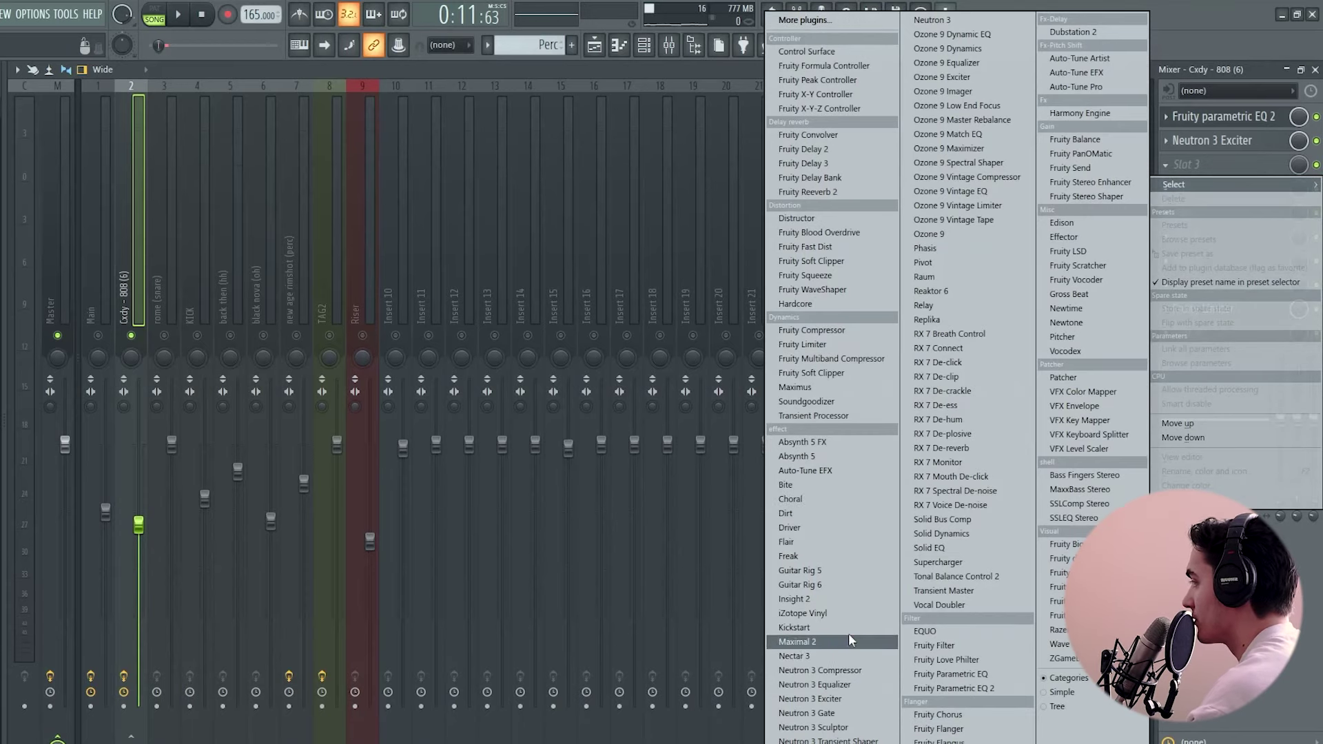
click(953, 20)
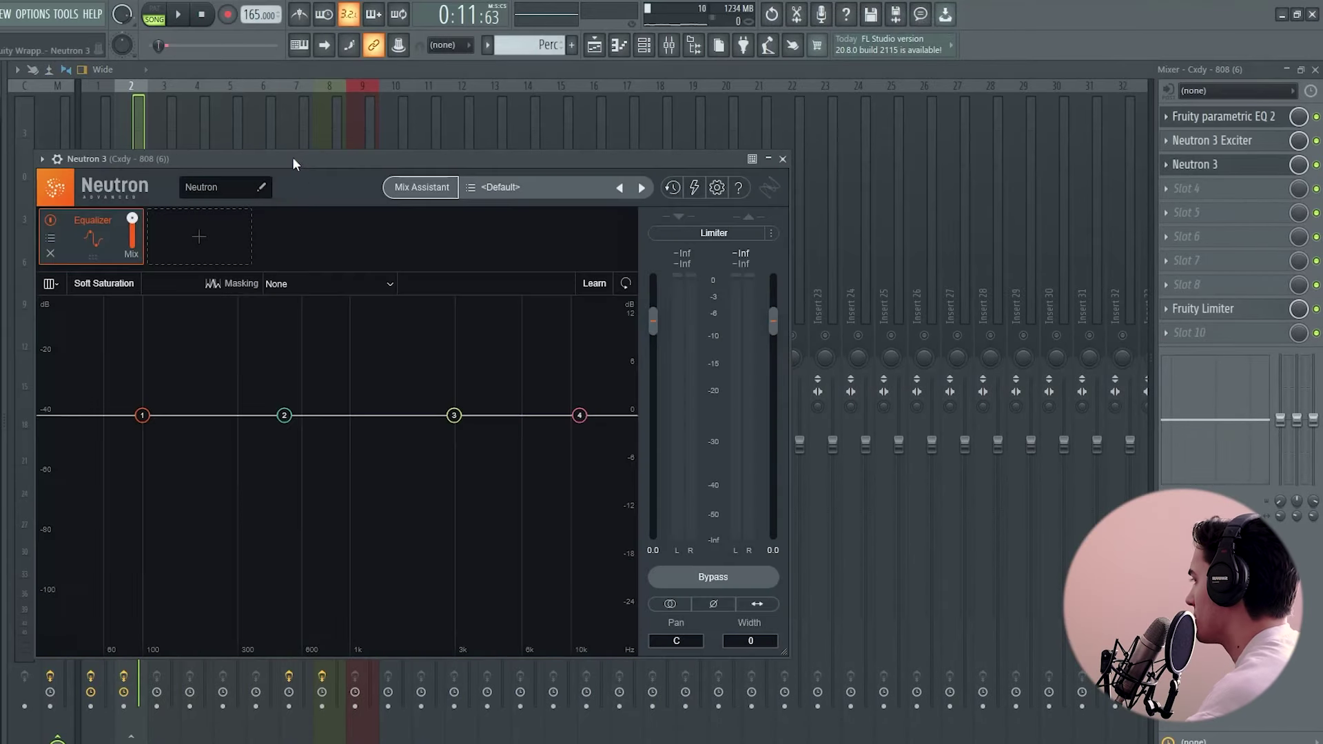
drag(292, 156, 540, 125)
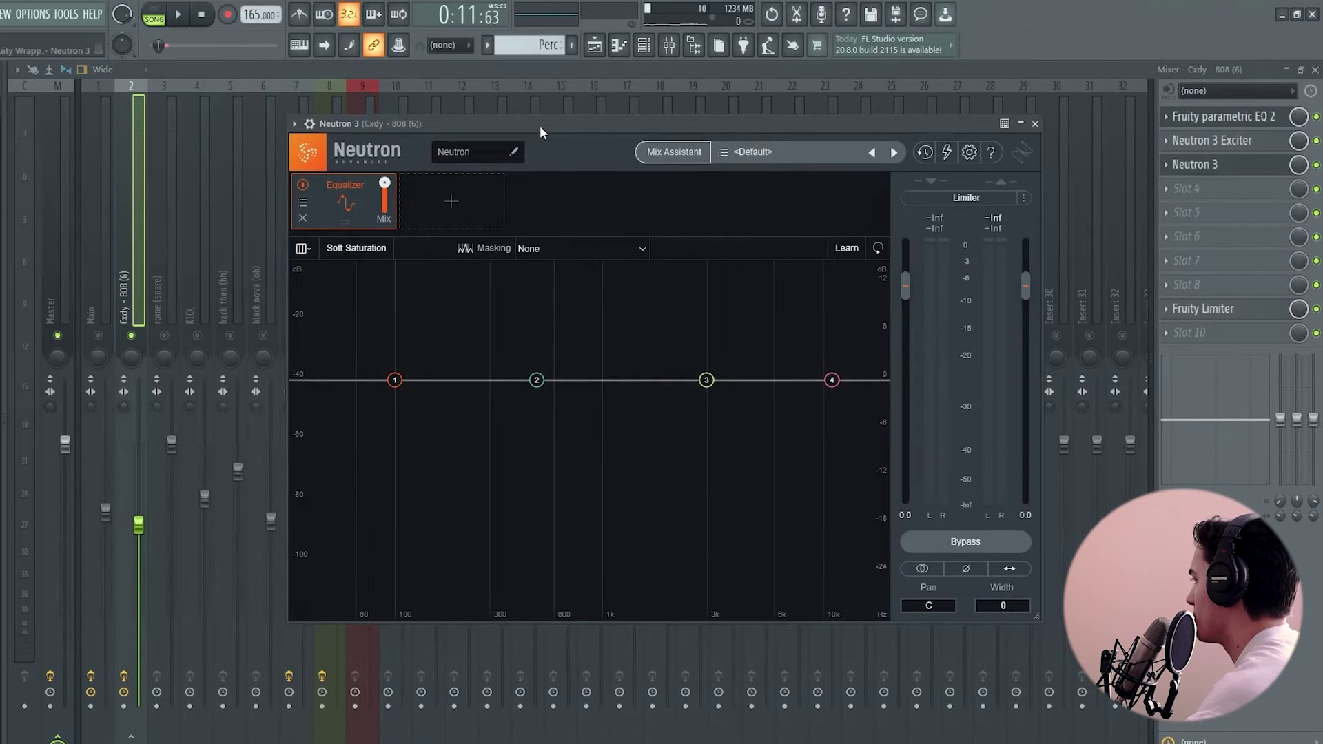
Apply Neutron 3's 808 Enhancement kick preset and compare the sound with the effect bypassed and active.
click(800, 160)
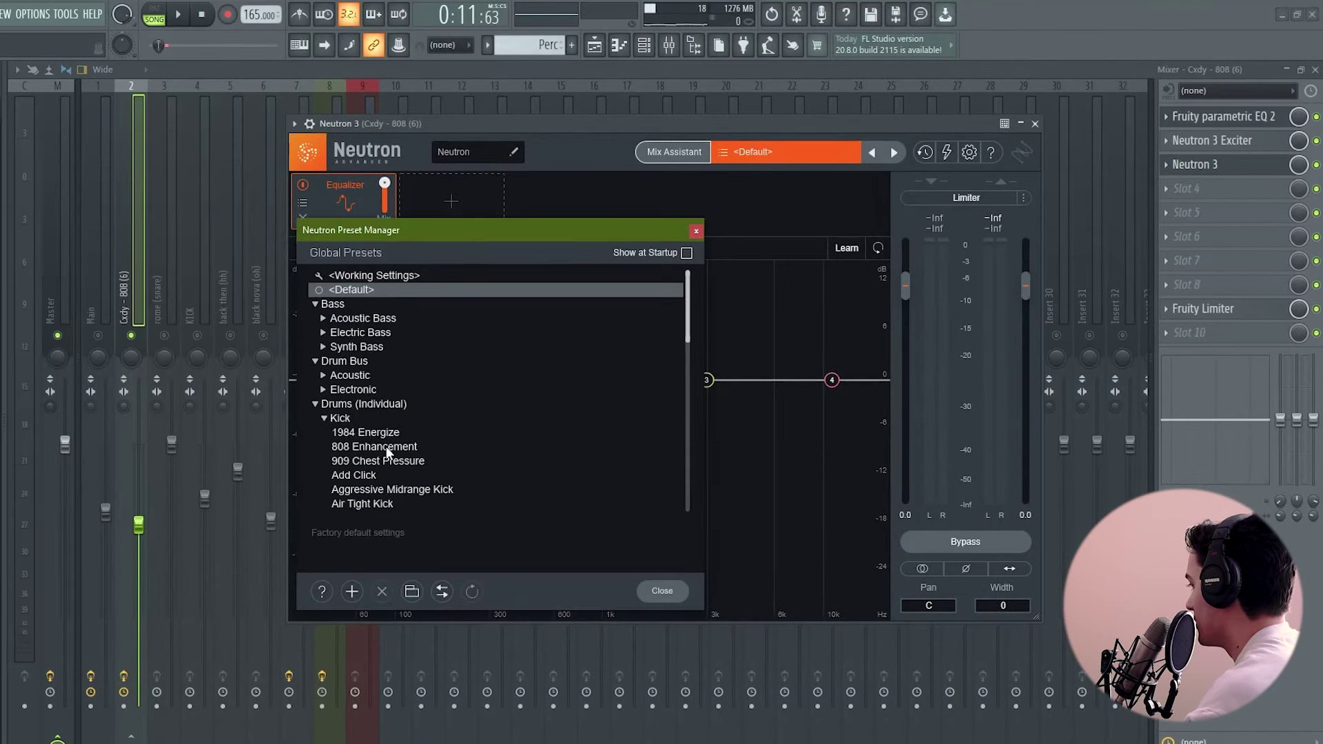
click(386, 447)
key(space)
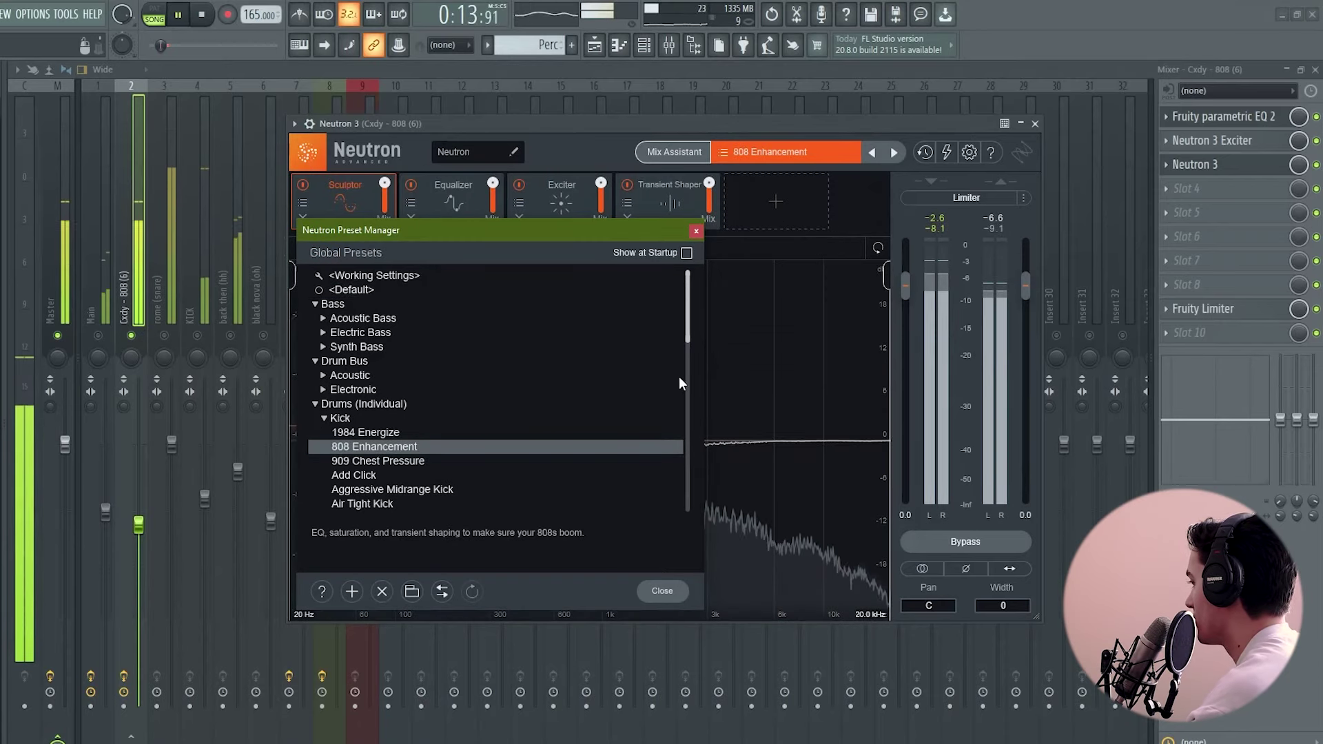
click(955, 543)
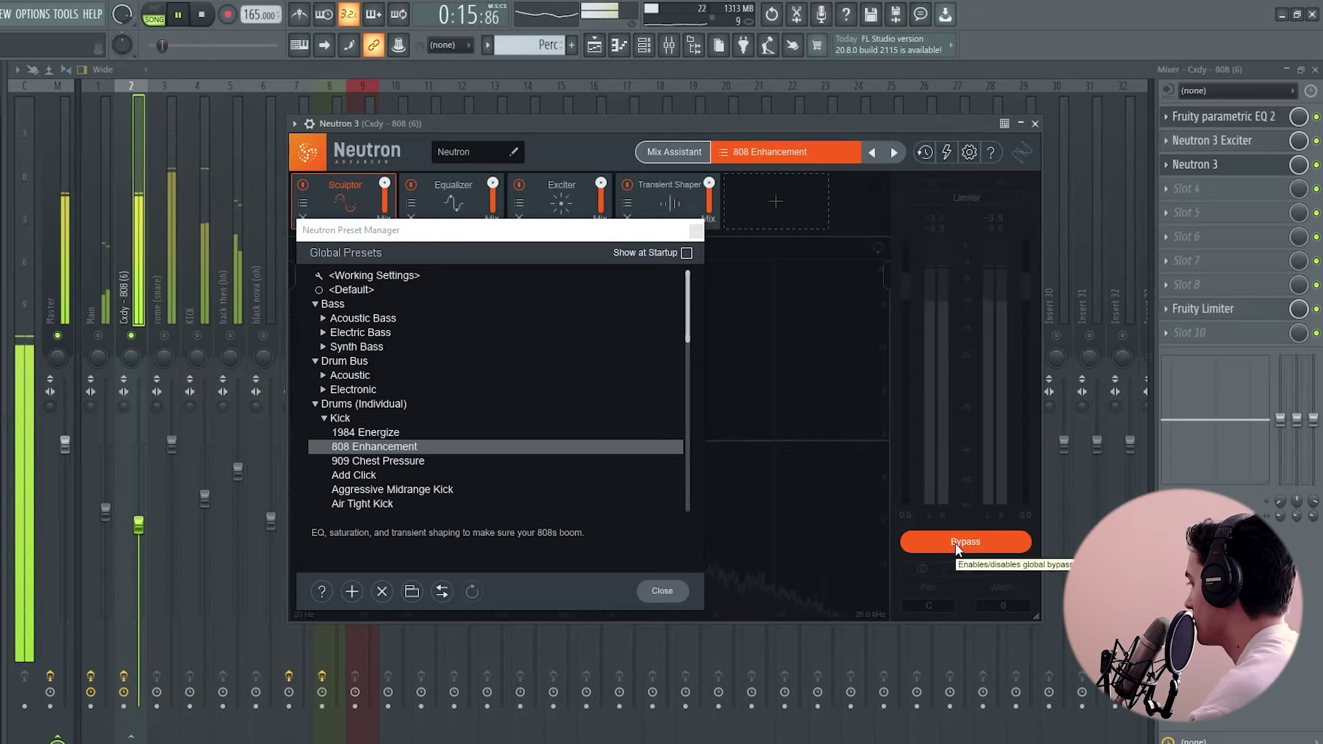
click(955, 543)
key(space)
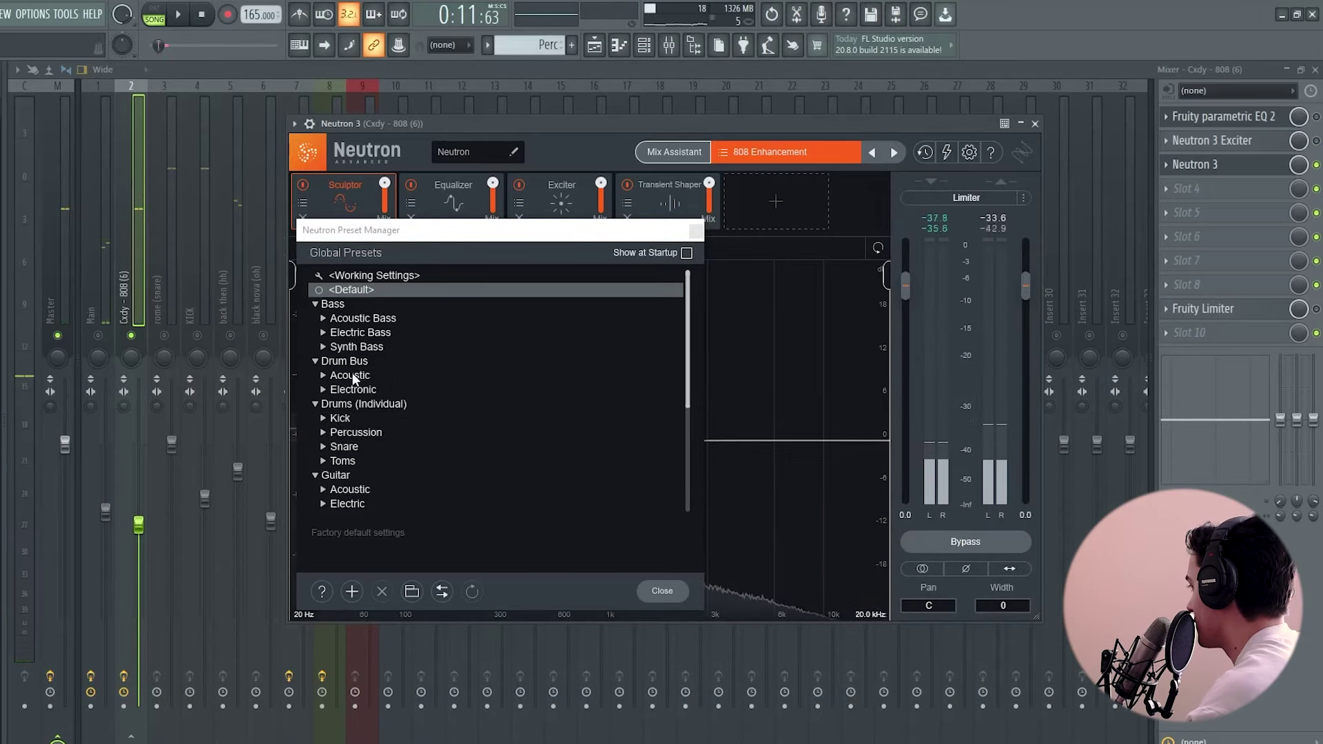
Apply the Clean 808 Kick preset from the individual drum presets and play the beat with it.
click(318, 361)
click(322, 418)
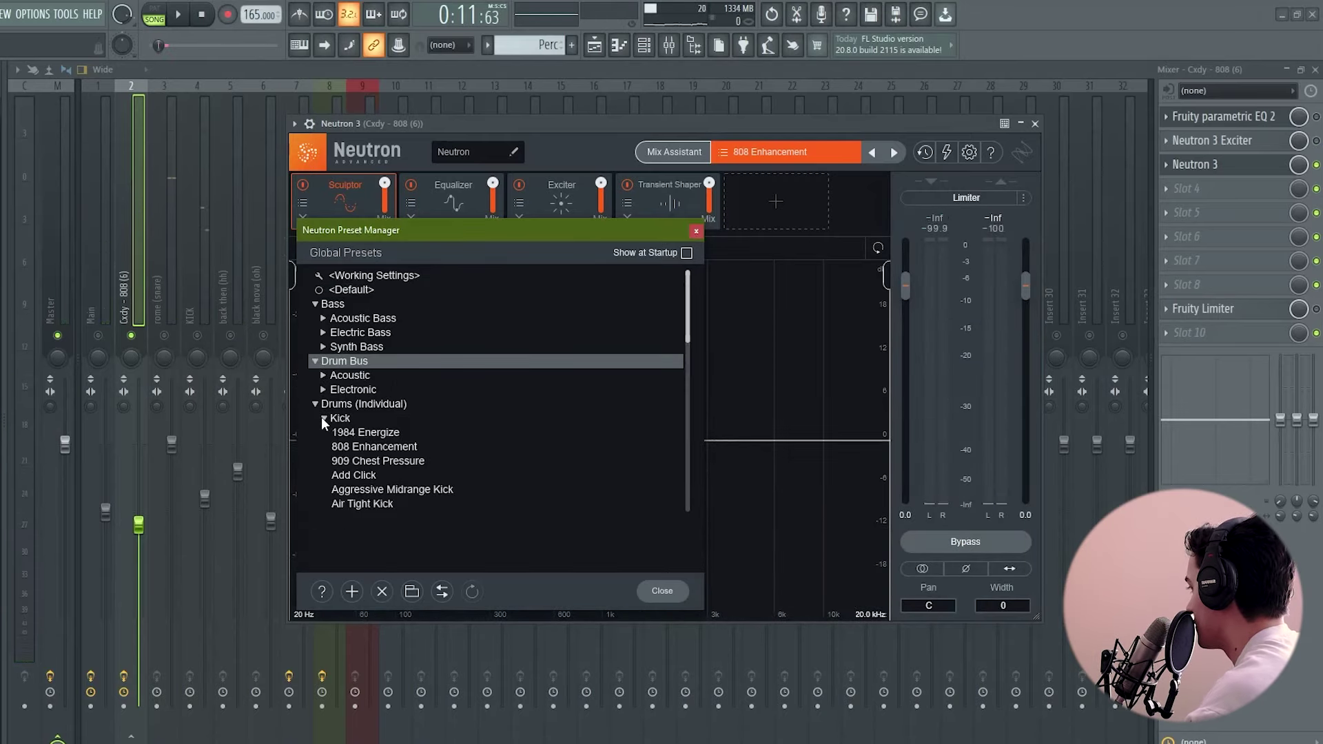
scroll(399, 411, down, 2)
click(364, 460)
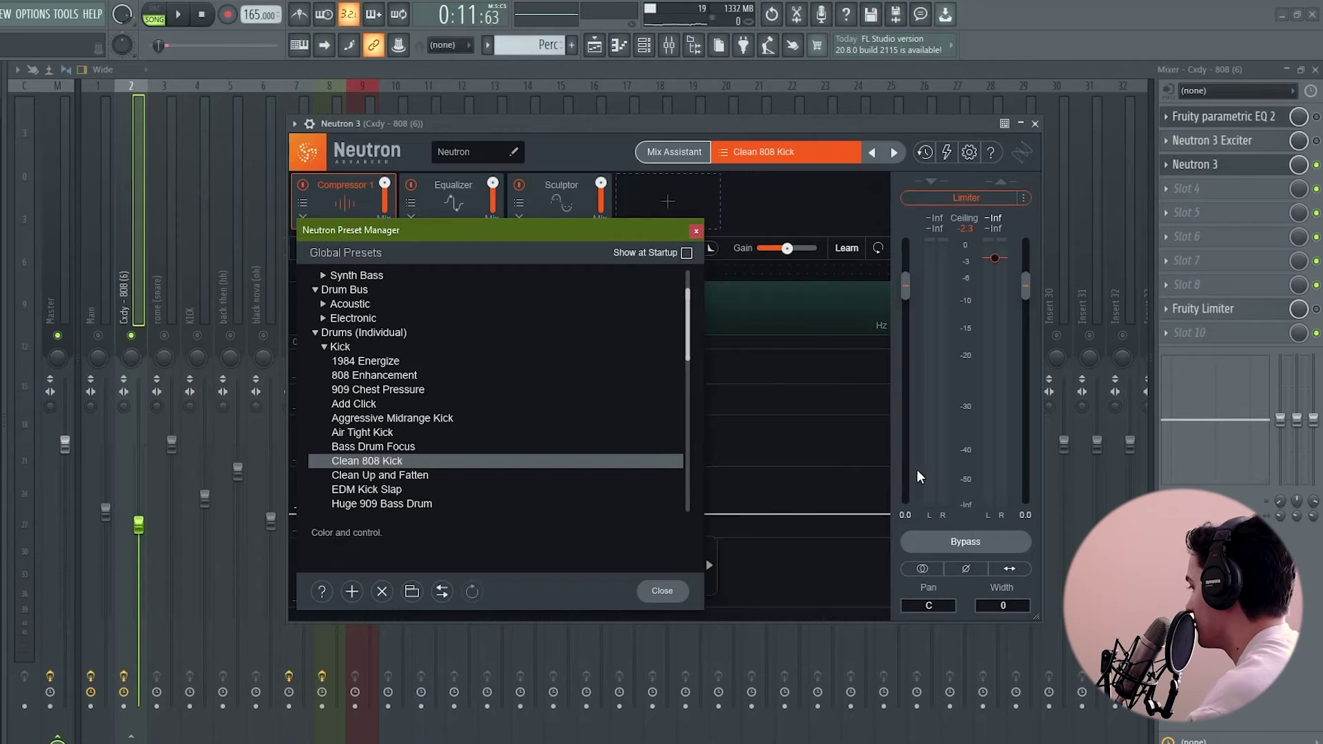
key(space)
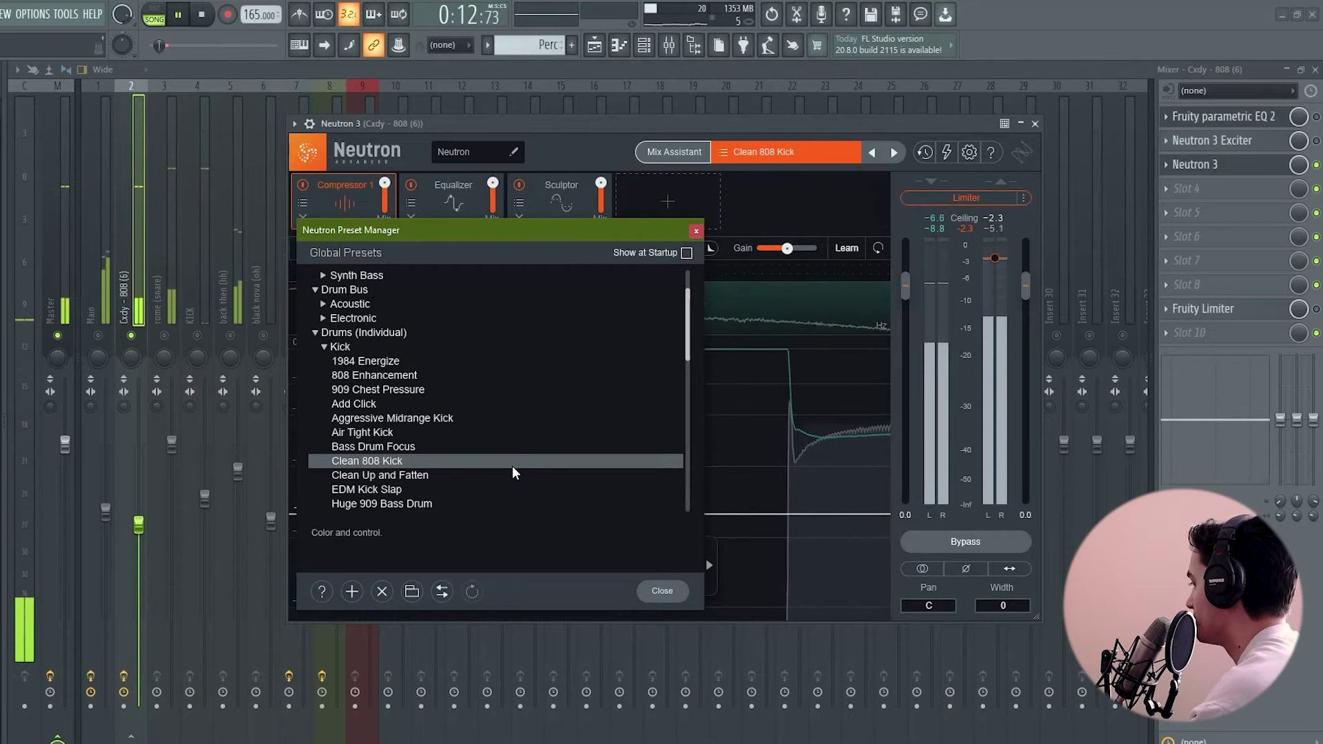
Look further through the kick presets and apply Punchy 808 Kick to Neutron 3.
scroll(457, 484, down, 3)
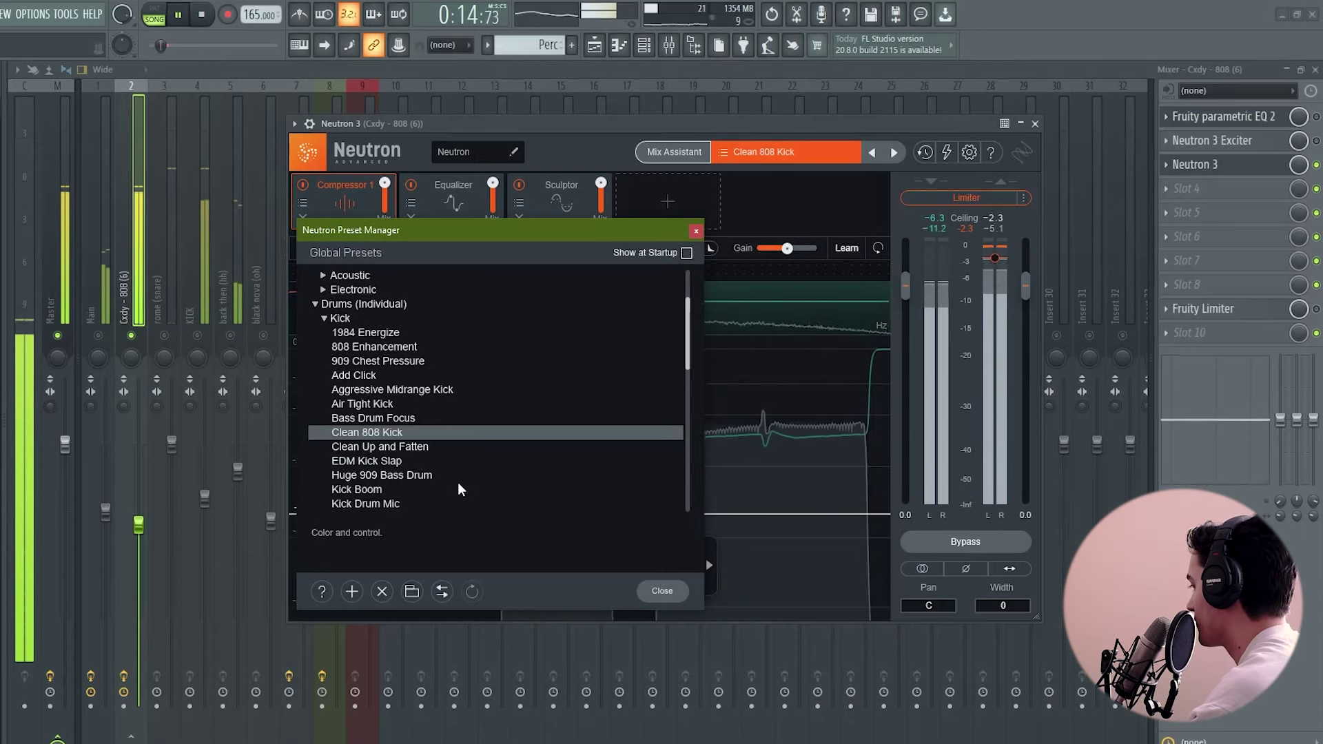
scroll(456, 481, down, 1)
click(408, 476)
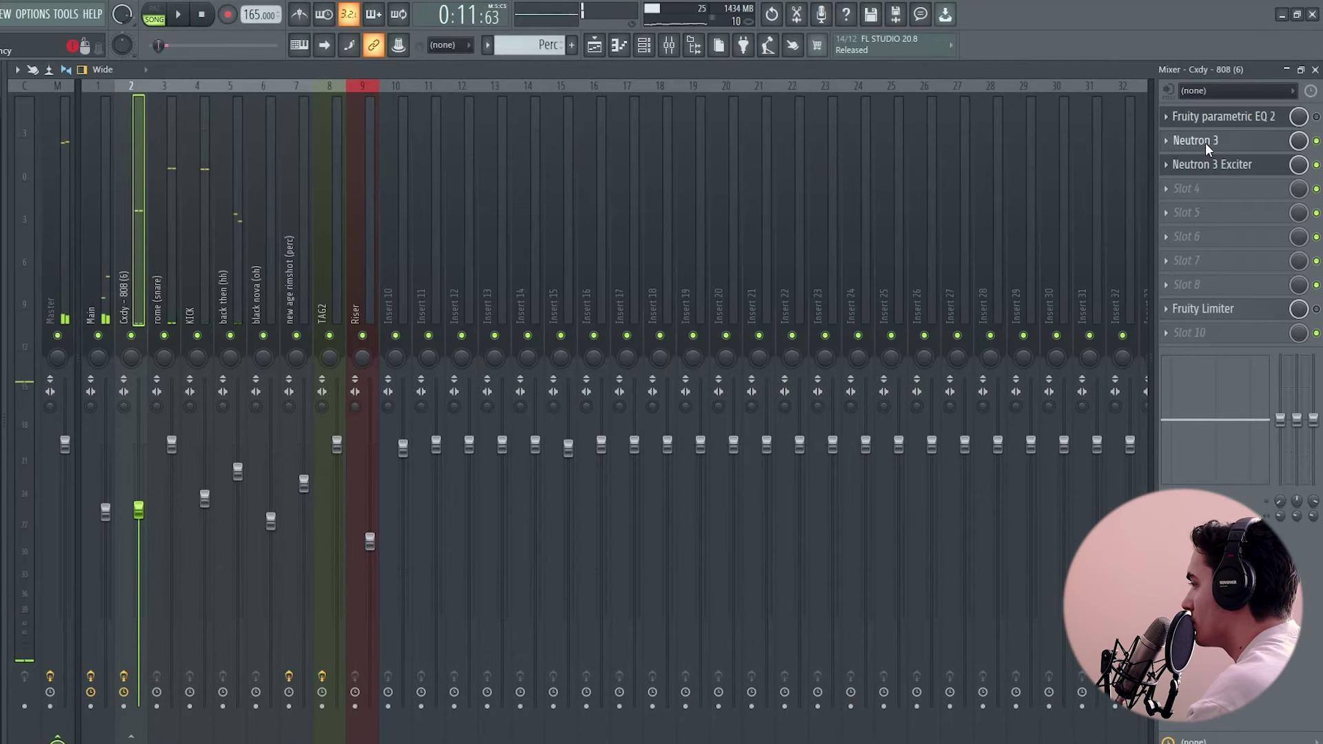
Check Neutron 3's window and delete the effect from the 808 track's chain.
click(1205, 143)
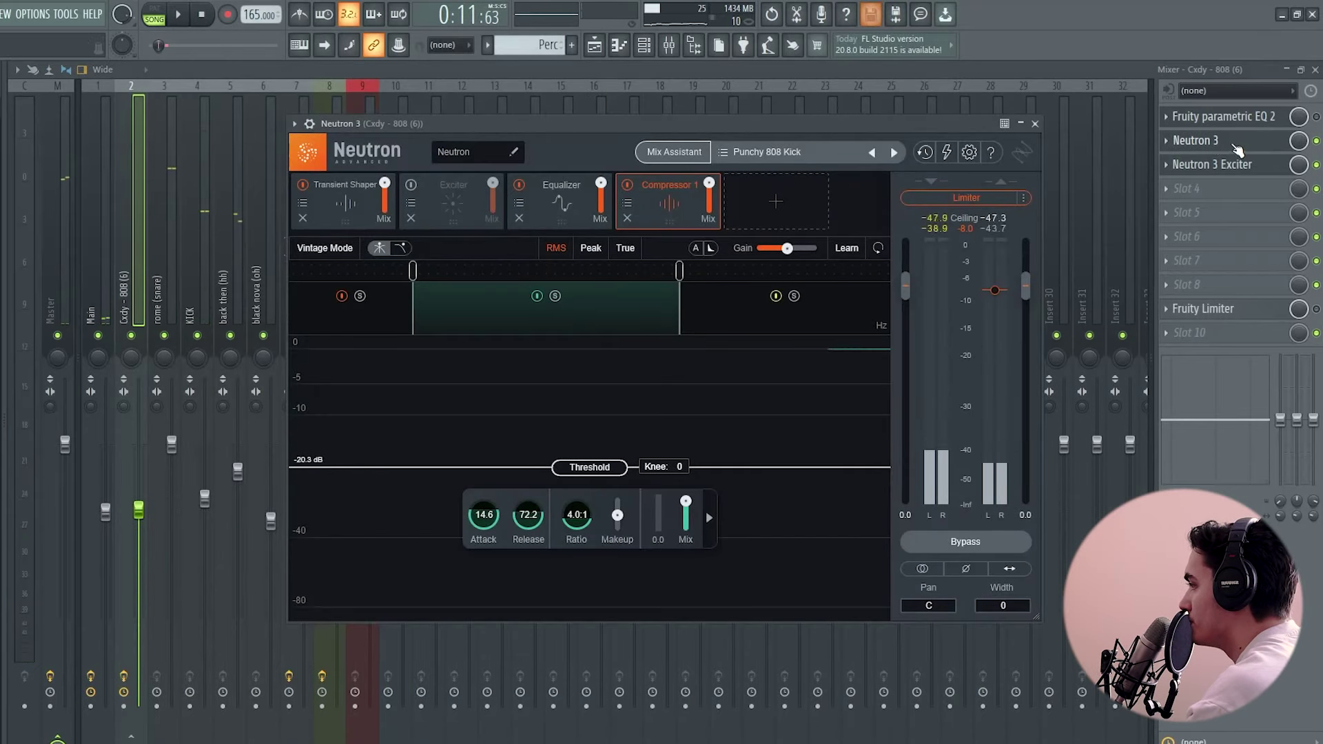
click(1235, 143)
click(1165, 139)
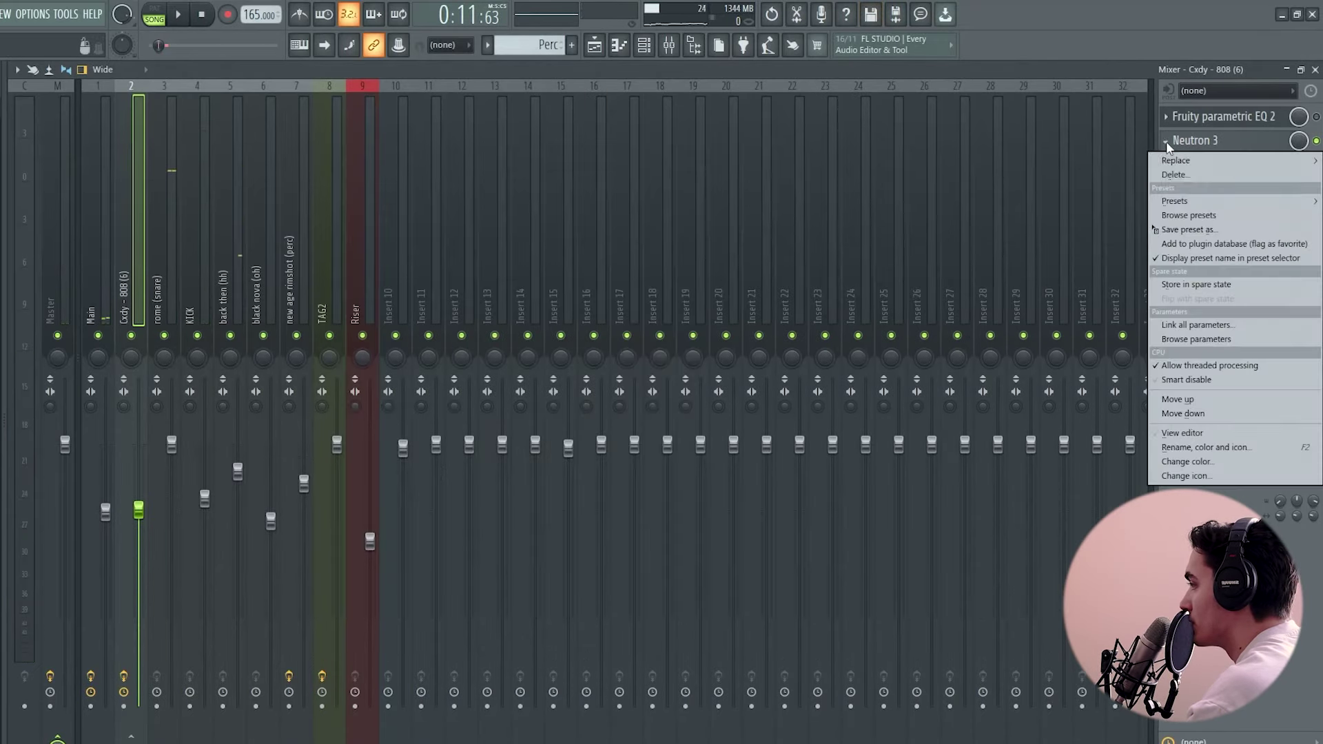
click(1188, 174)
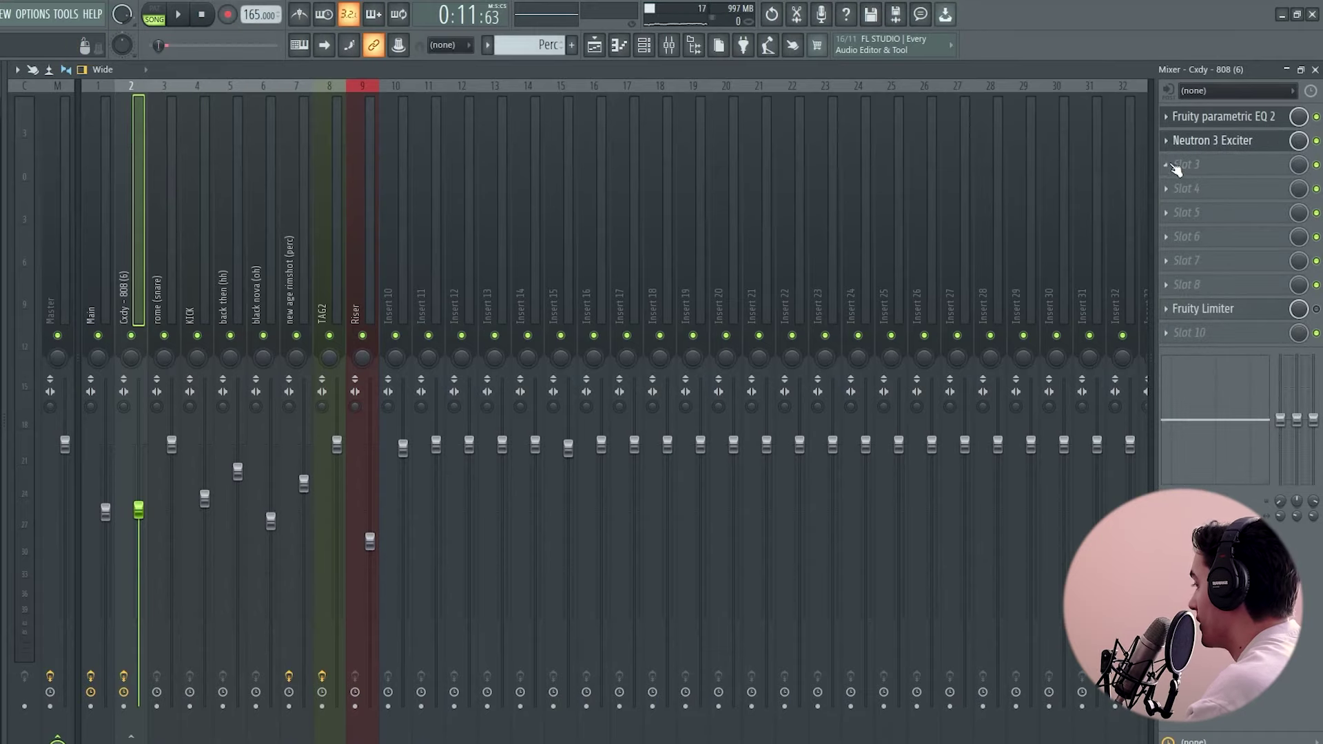
Play the beat with the 808's equalizer and exciter active and review the exciter's settings.
key(space)
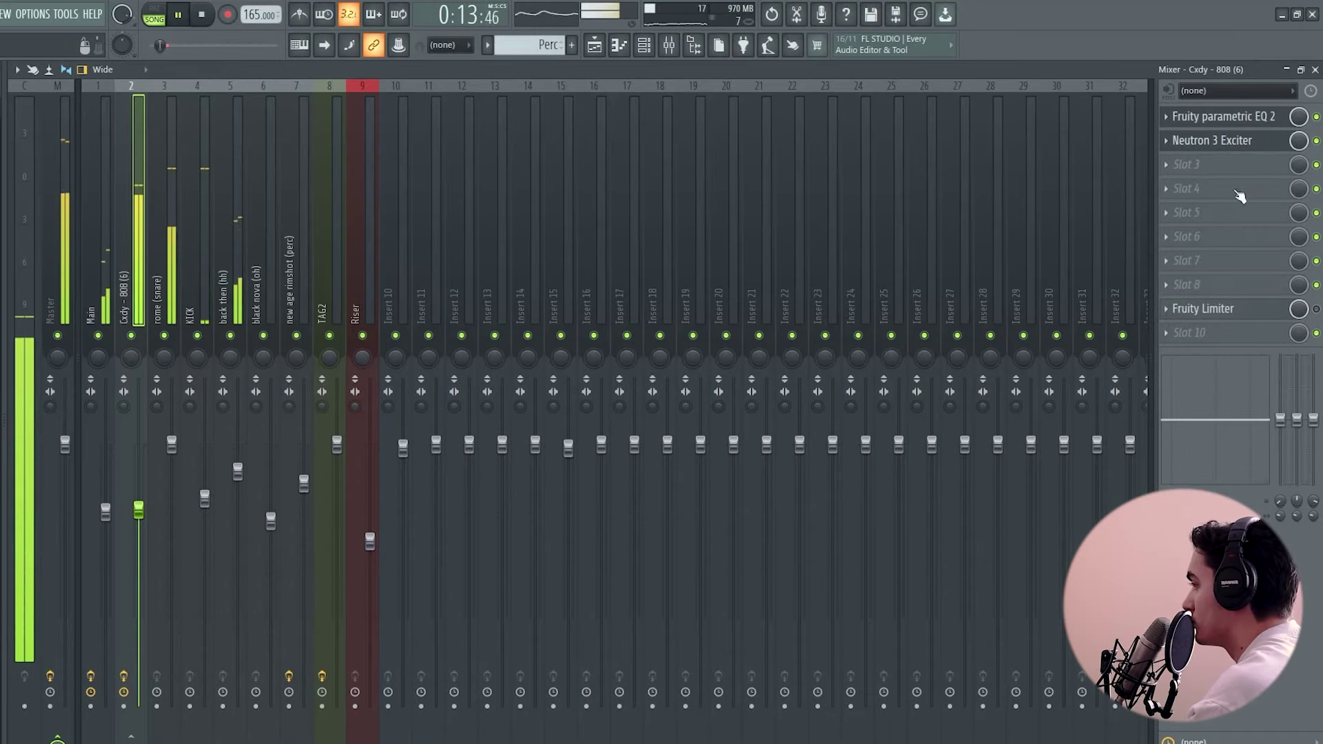
key(space)
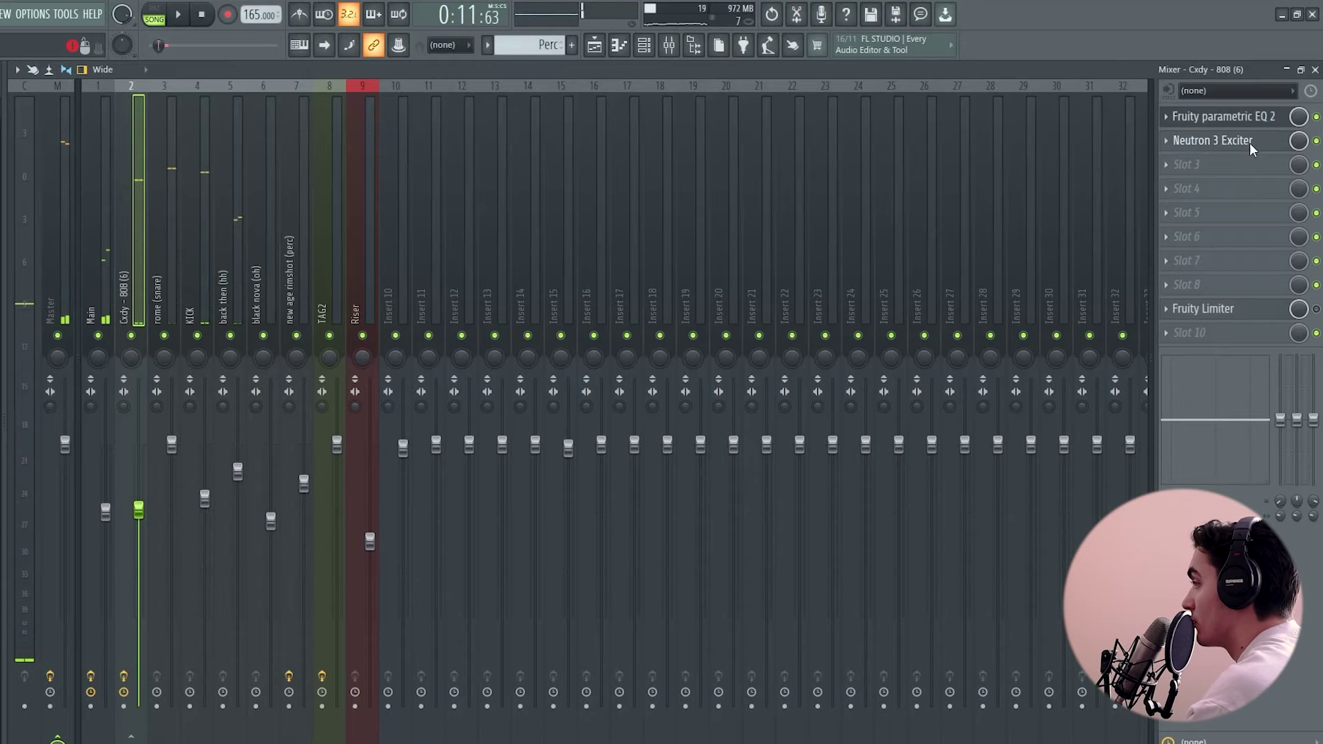
click(1250, 142)
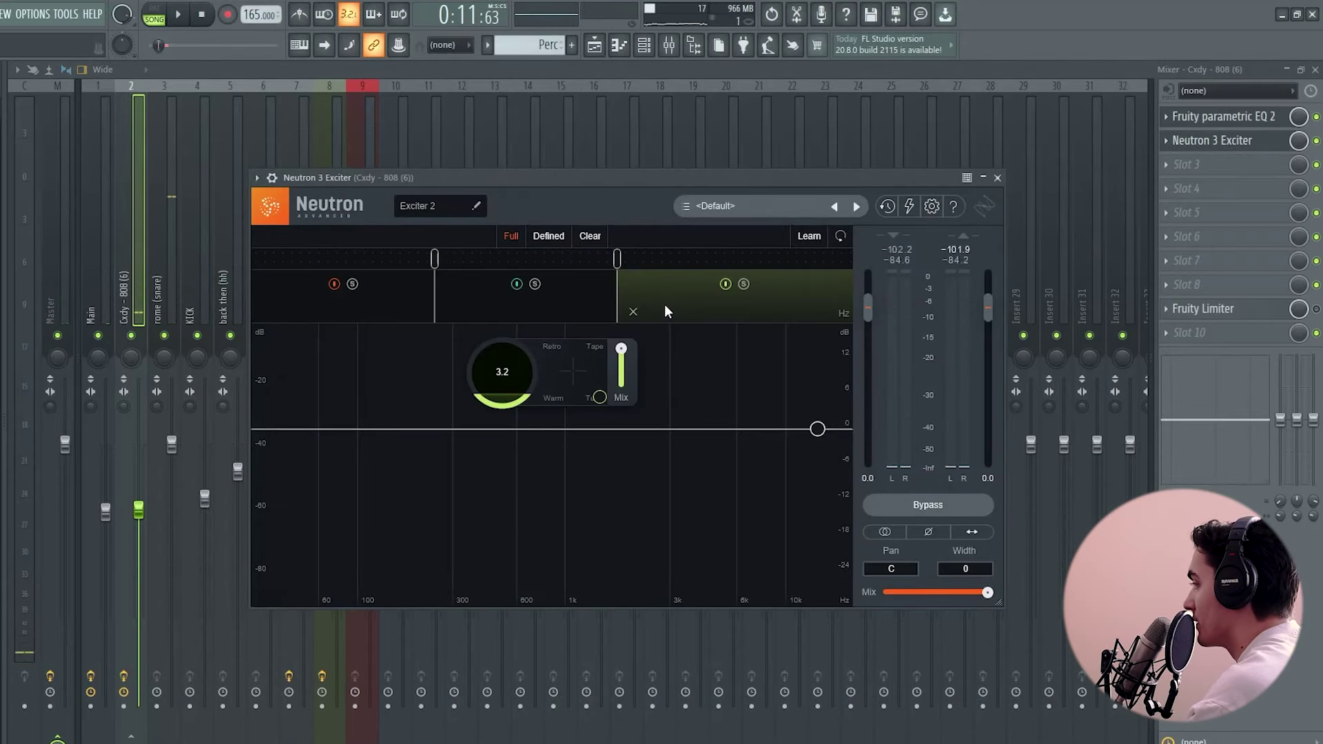
click(1233, 139)
Reset the band 7 high shelf to flat in the 808's equalizer and check the sound in playback.
click(1204, 123)
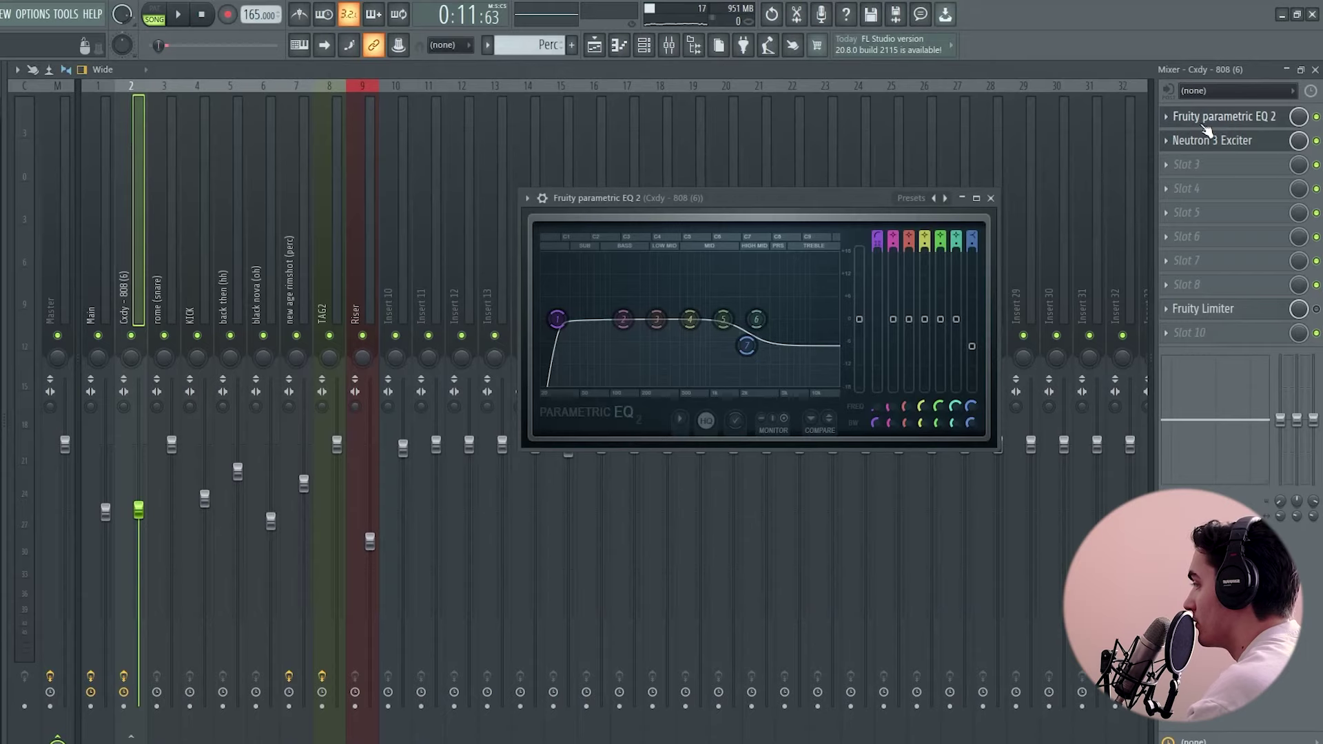
key(space)
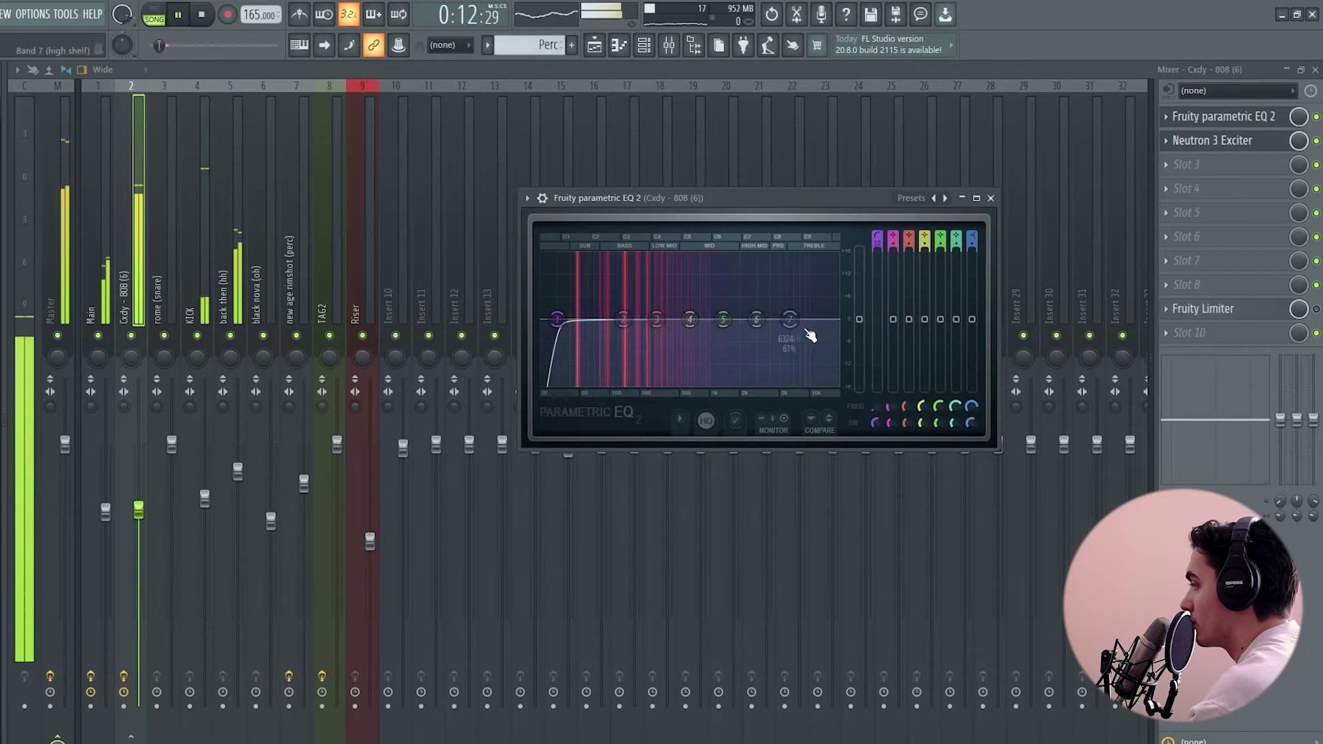
key(space)
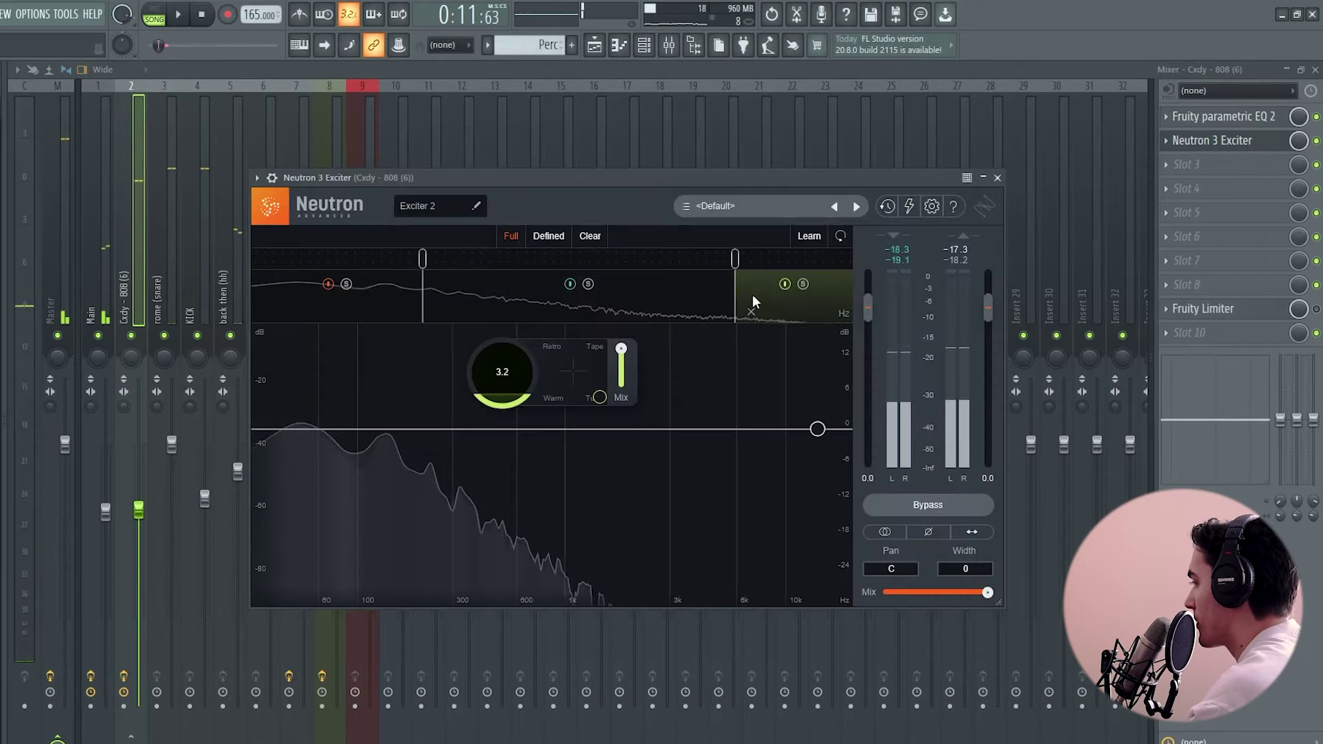
Move the 808 exciter's high band to the Retro character, raise its amount to about 9, and lower its upper crossover.
key(space)
drag(592, 399, 547, 398)
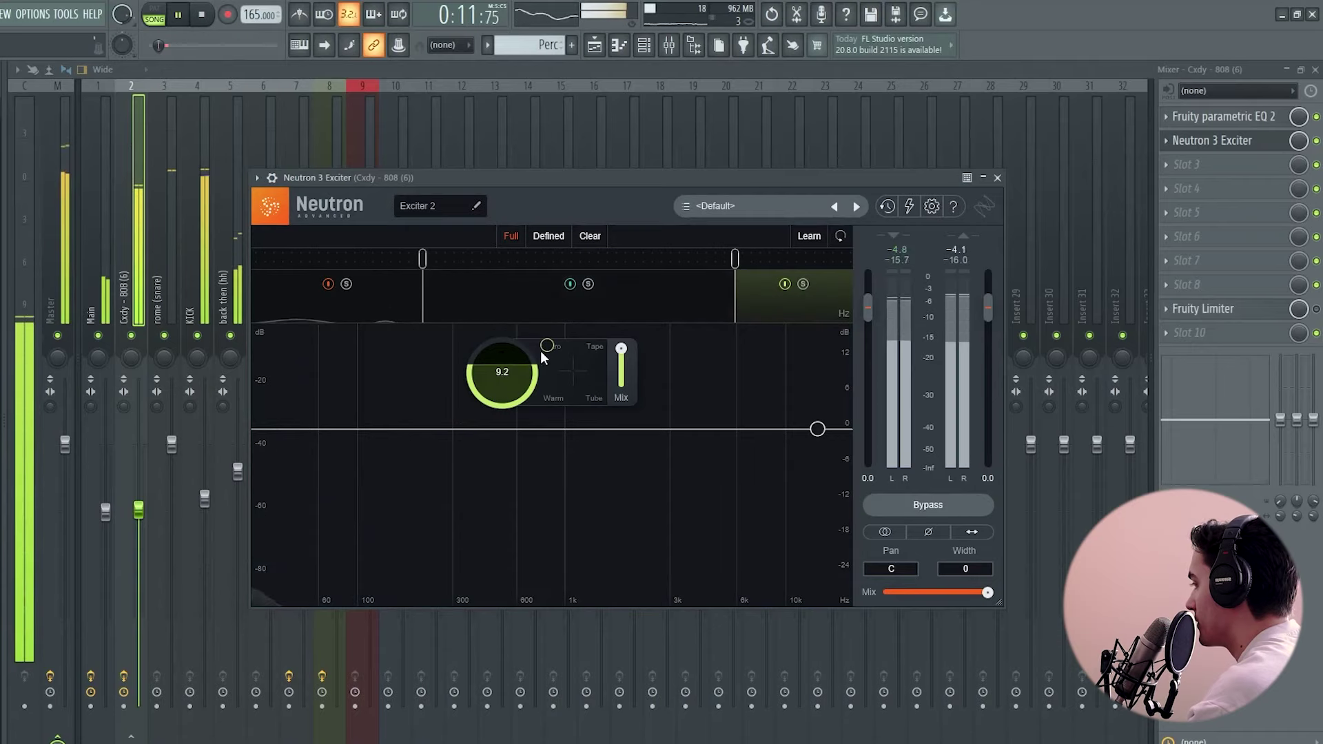
scroll(540, 355, up, 3)
scroll(519, 374, up, 1)
drag(738, 260, 699, 259)
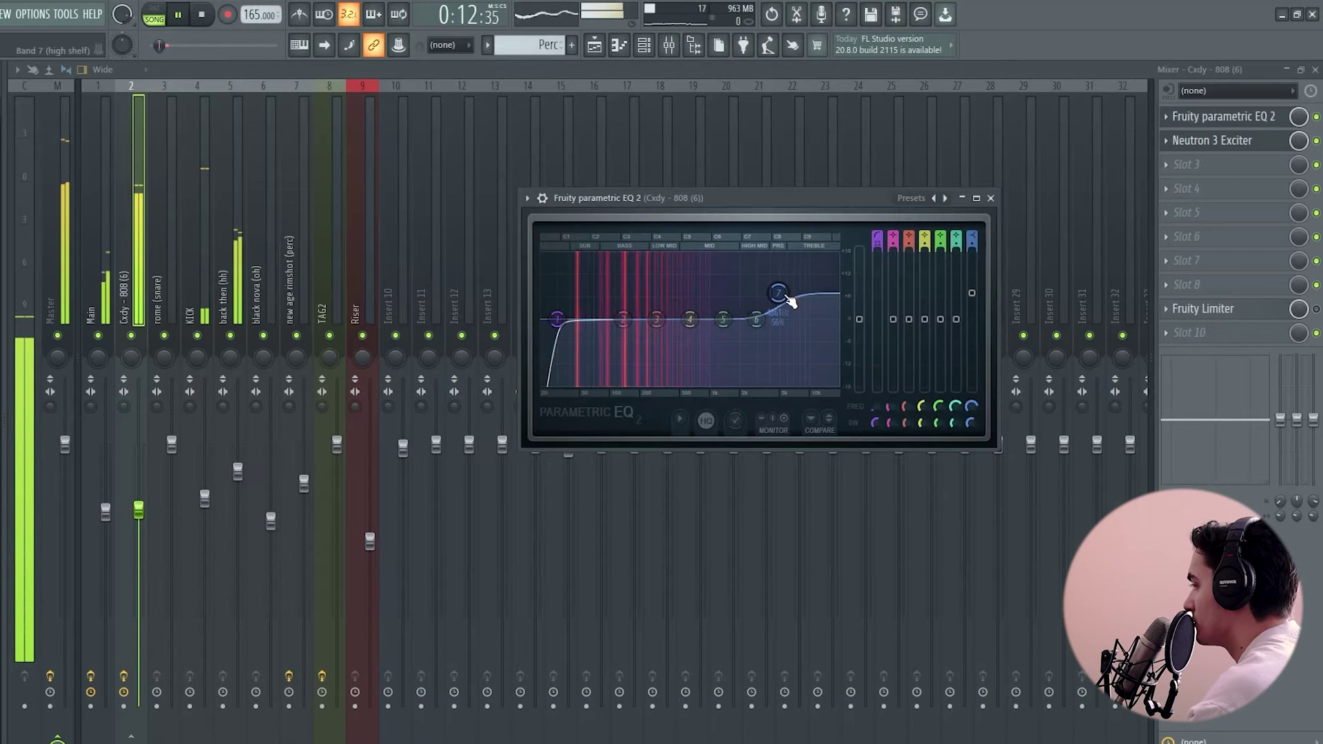
Adjust the boosted band 7 high shelf in the 808's equalizer and check the soloed 808 in playback.
mouse_move(778, 293)
mouse_down()
mouse_move(750, 278)
mouse_move(764, 271)
mouse_move(716, 264)
mouse_move(757, 286)
mouse_up()
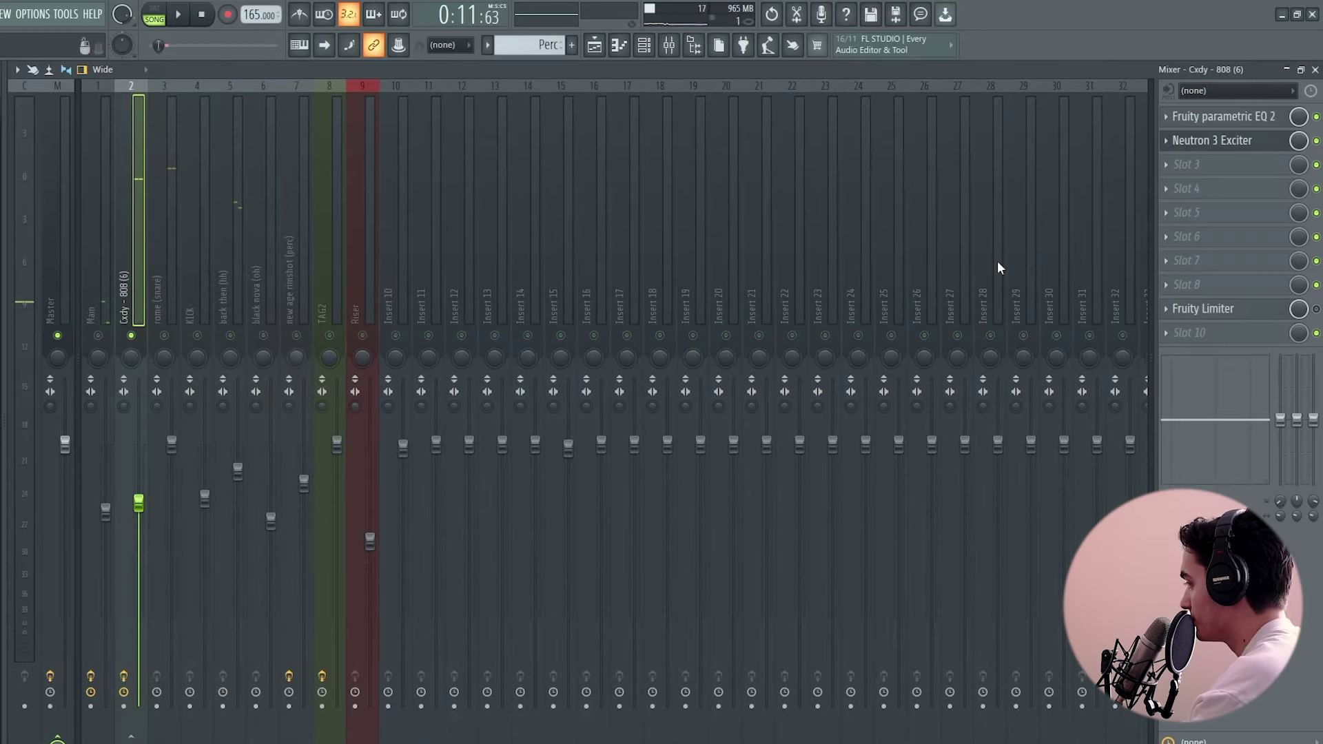
key(space)
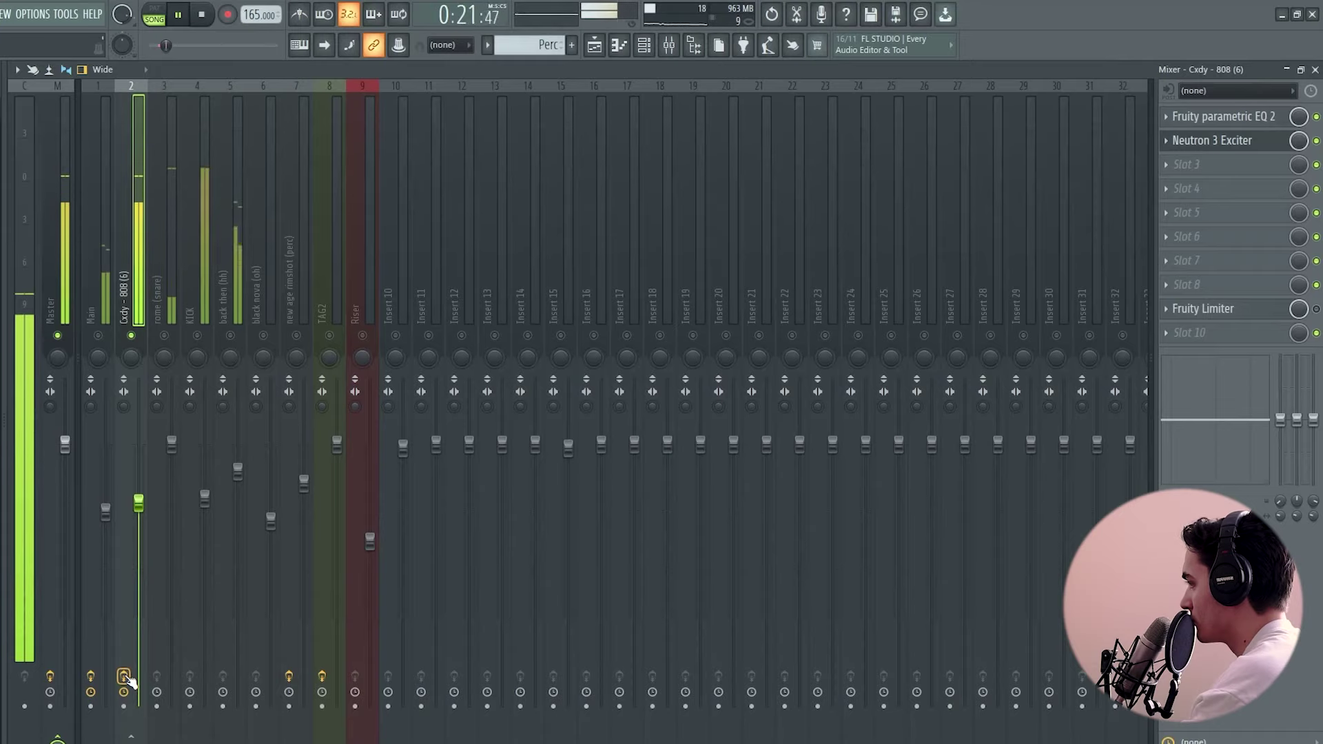
key(space)
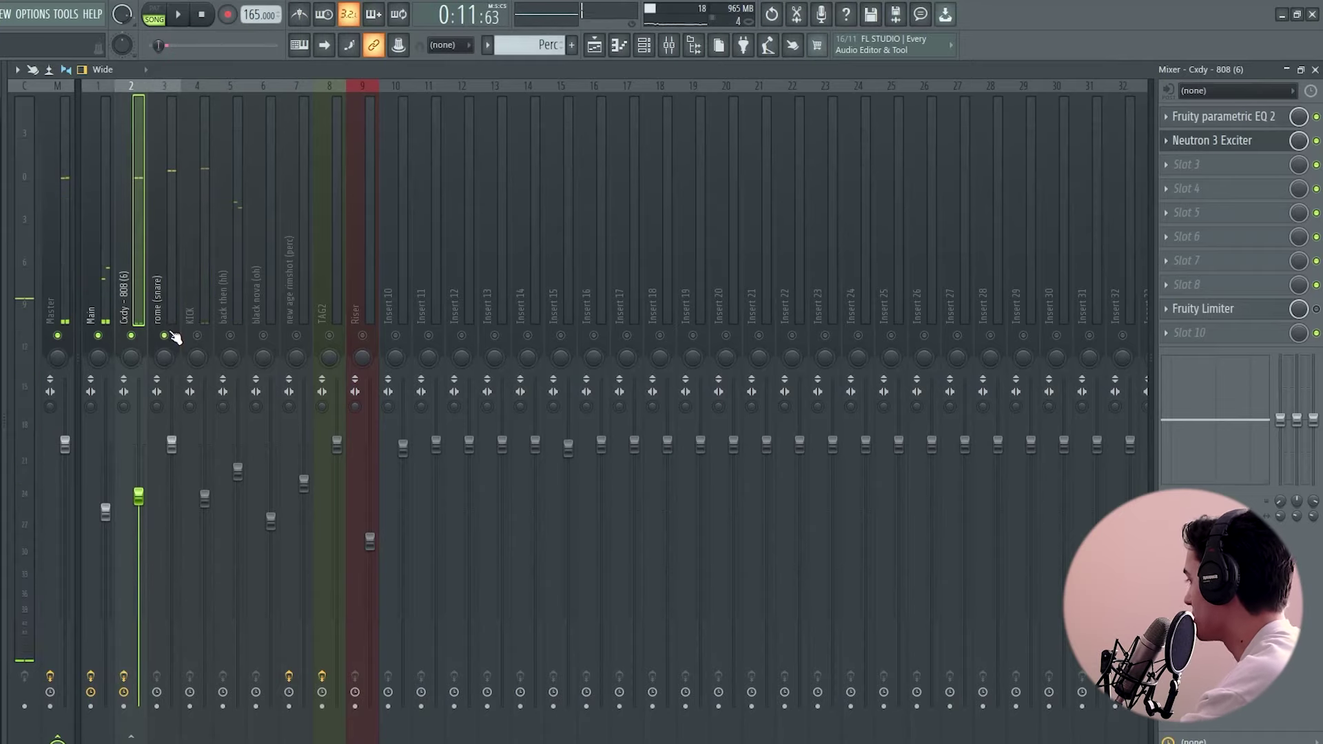
Add Neutron 3 to slot 4 of the snare track's effect chain.
click(163, 292)
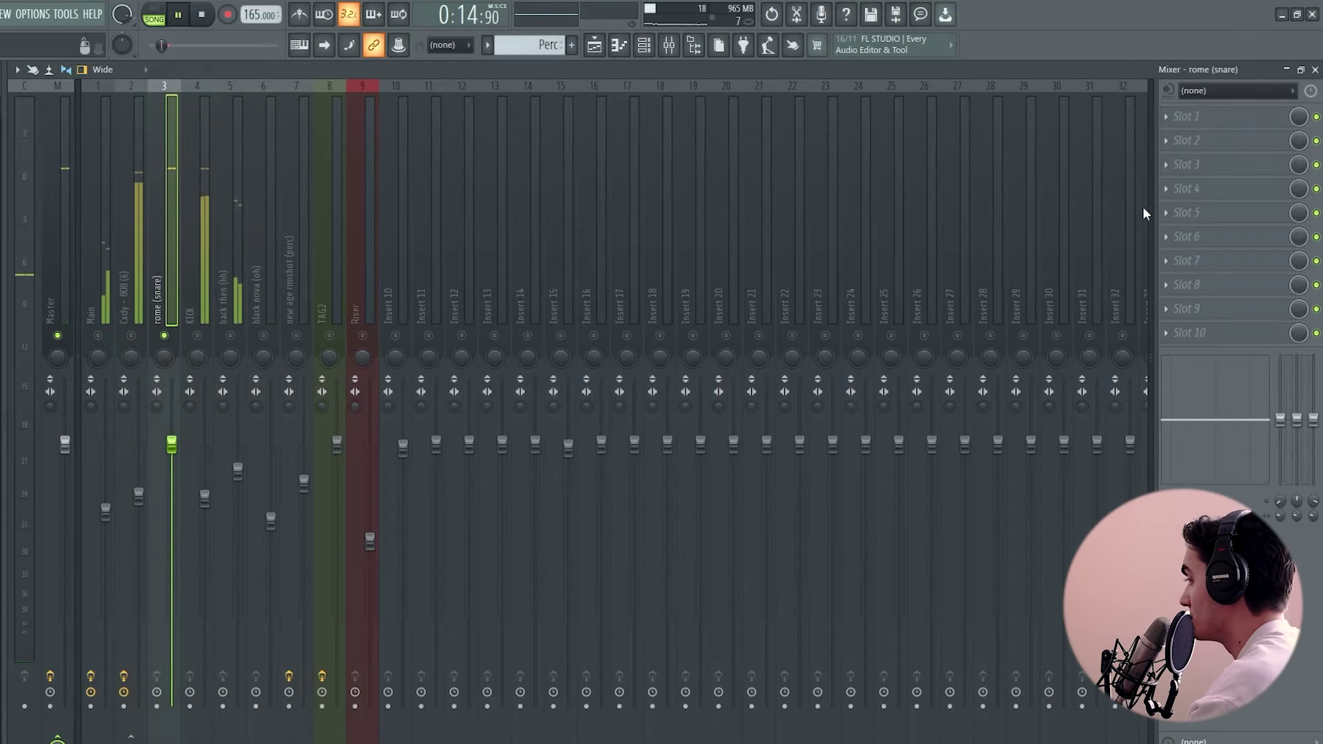
click(1229, 187)
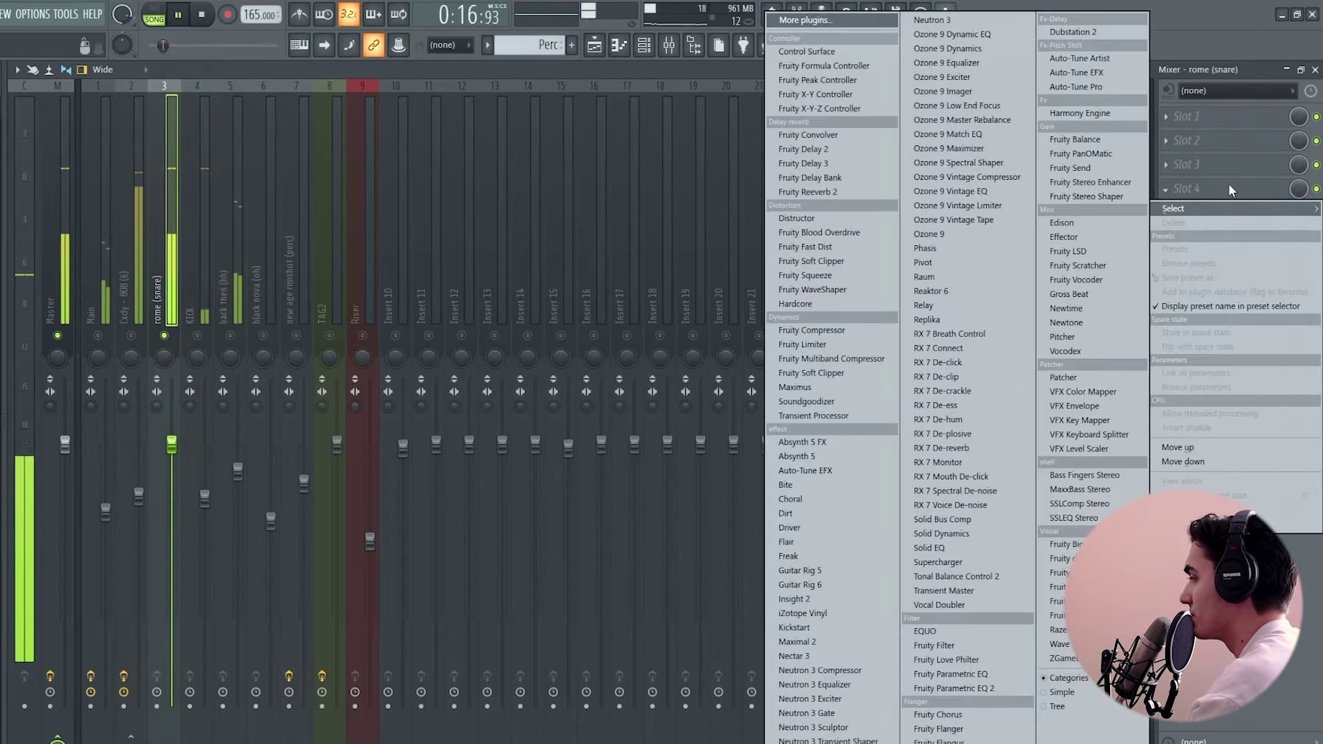
click(1229, 185)
click(1230, 185)
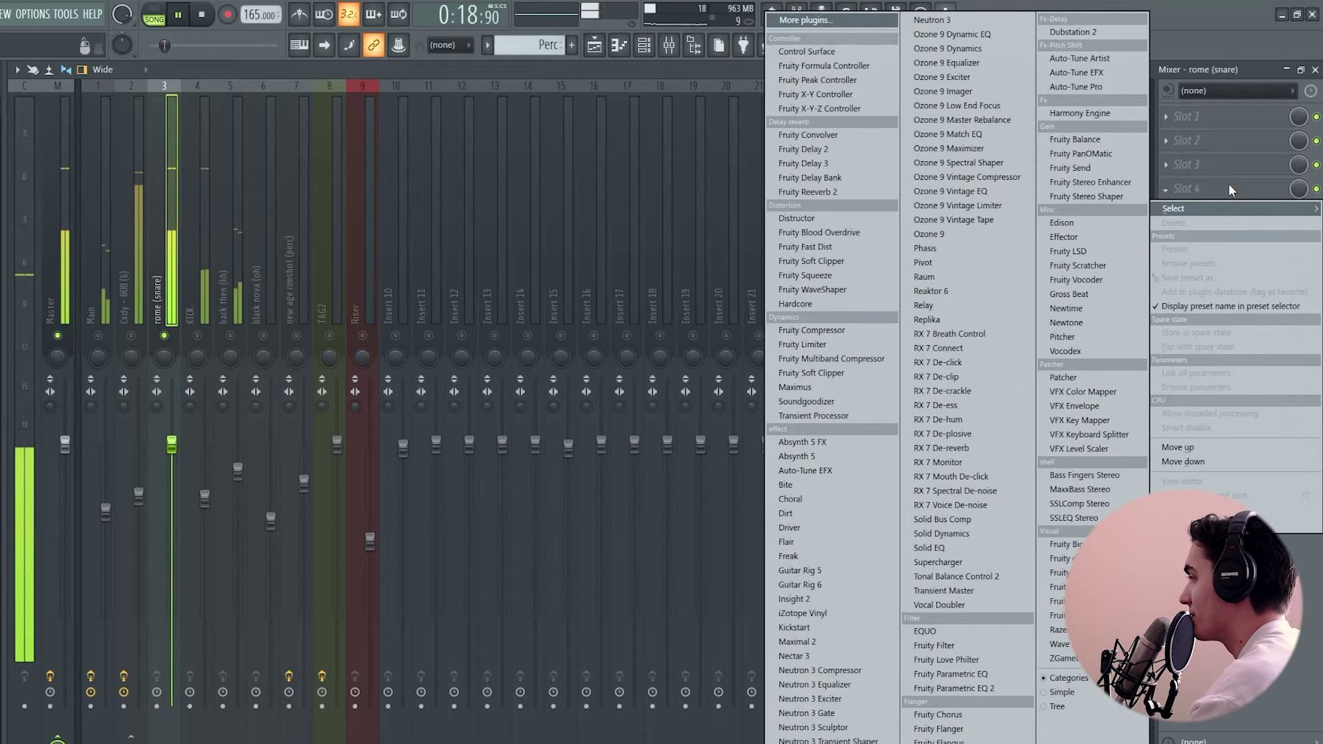
click(982, 18)
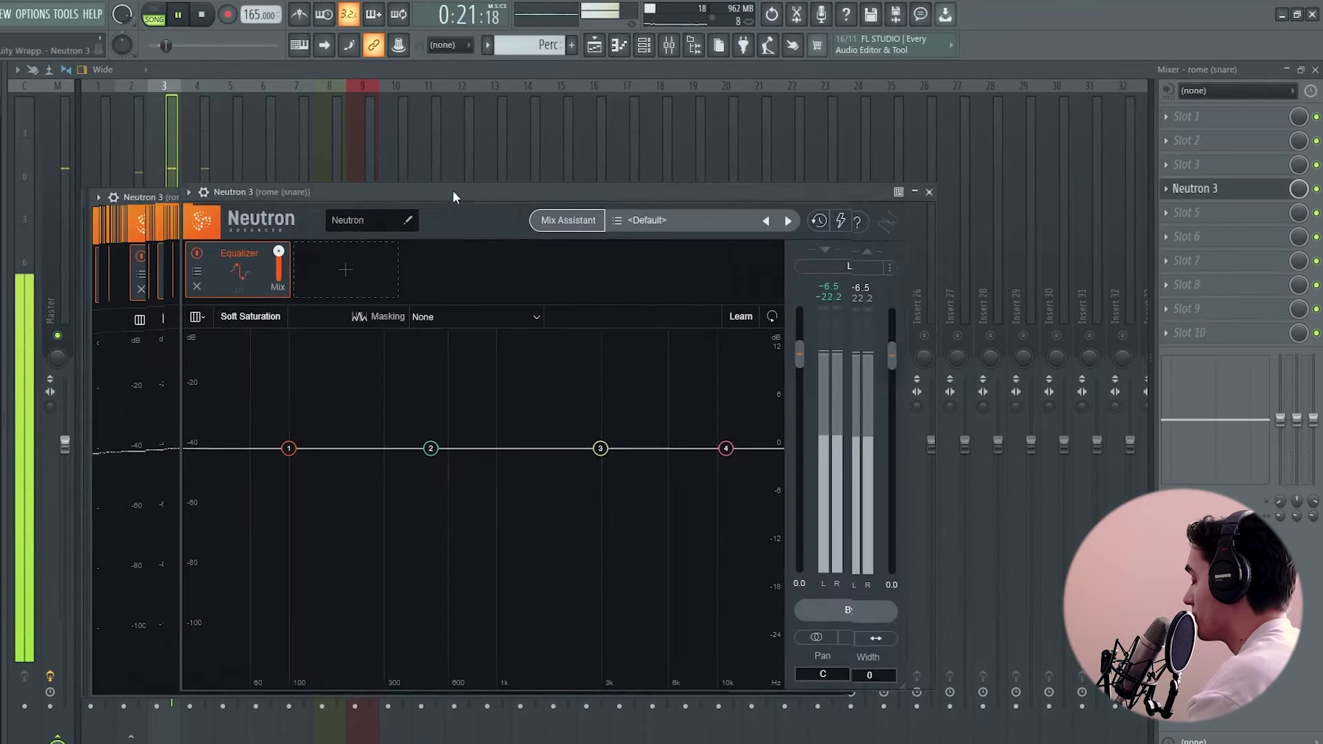
Open the Neutron Preset Manager and expand the Snare presets under Drums (Individual).
click(870, 184)
scroll(492, 408, down, 2)
scroll(415, 406, up, 3)
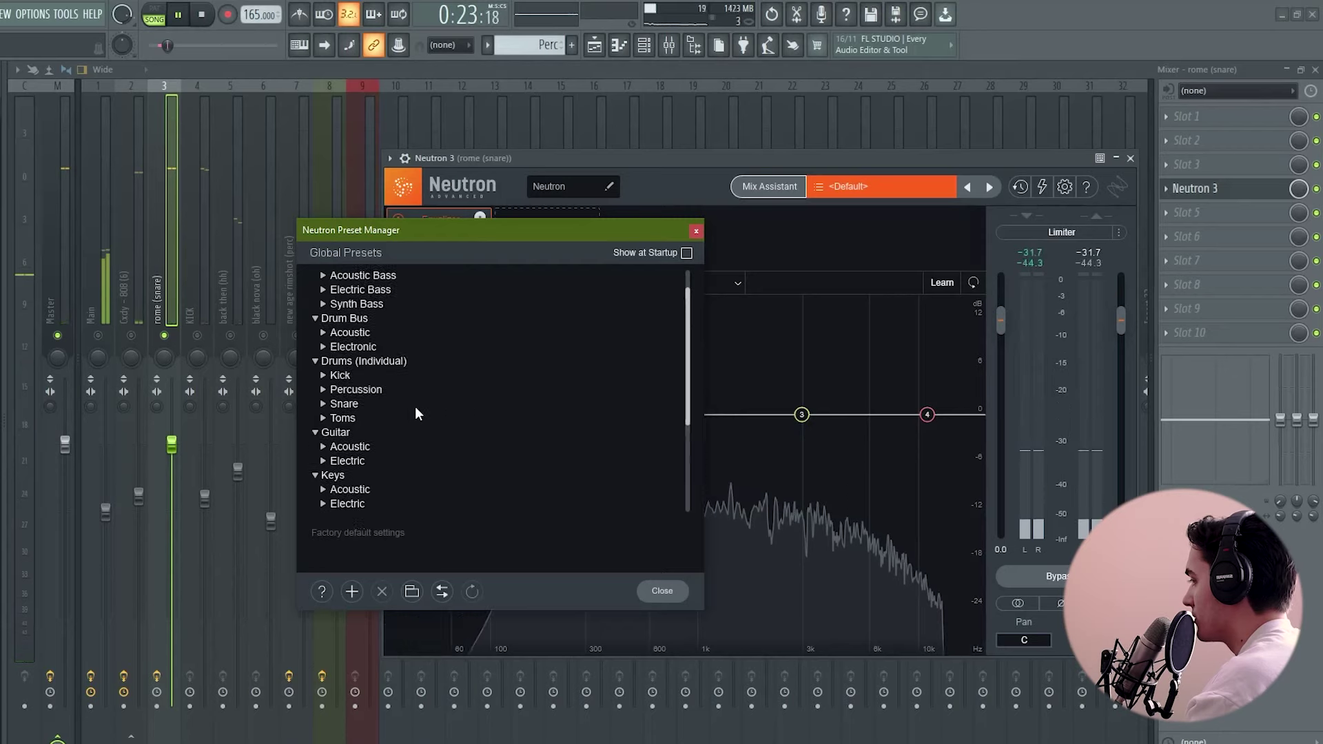
drag(489, 221, 535, 220)
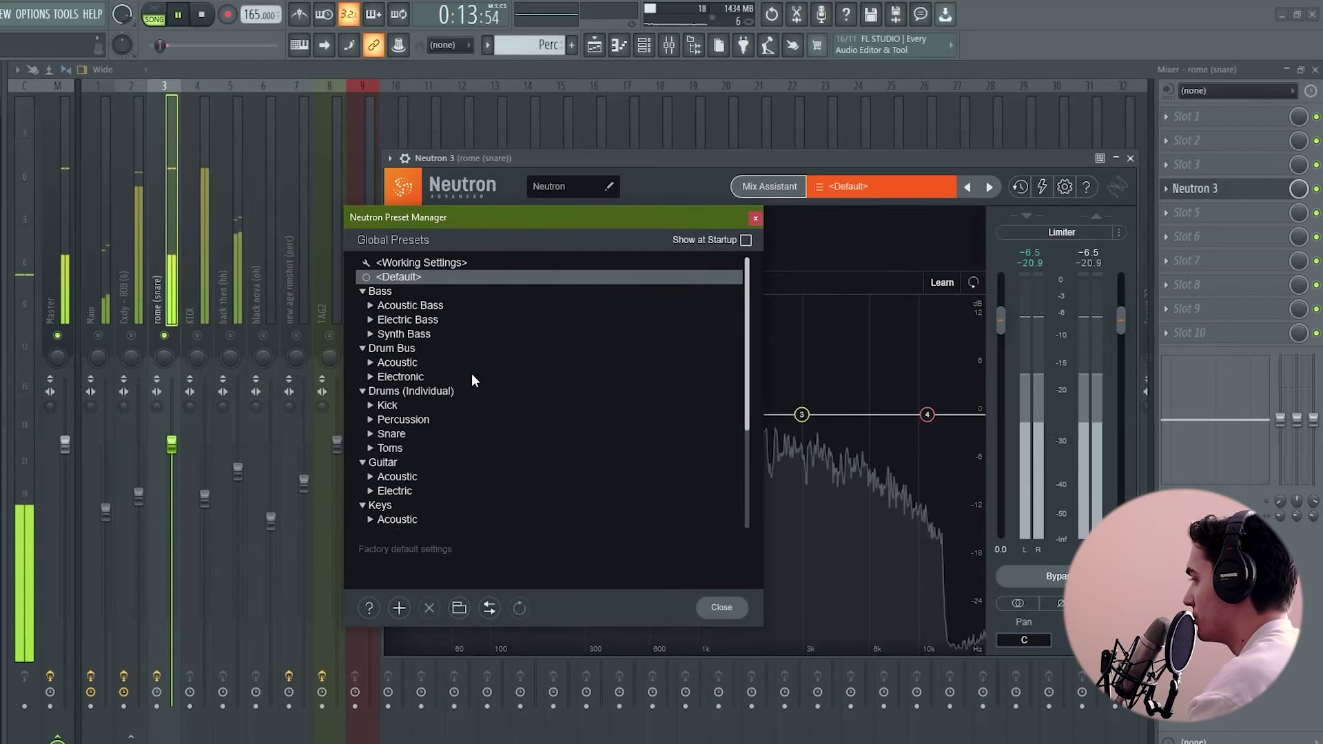
scroll(471, 373, down, 2)
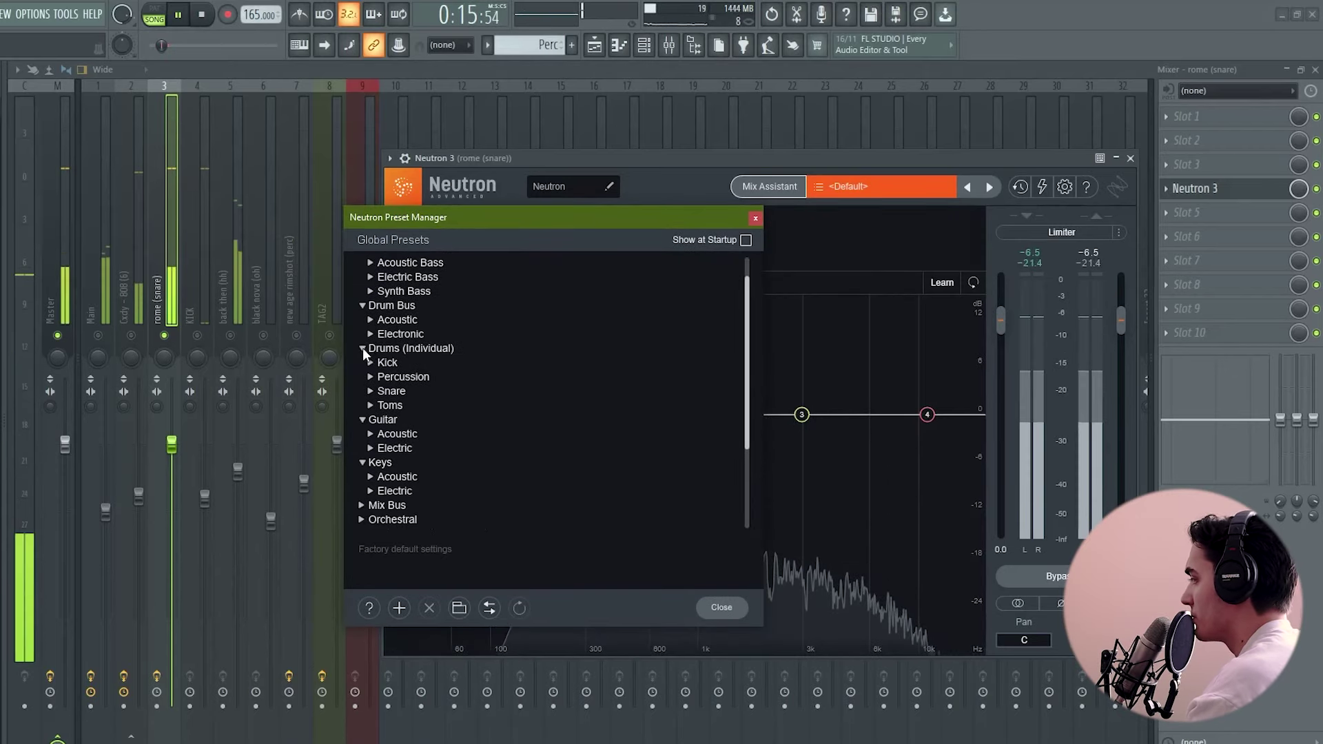
click(371, 390)
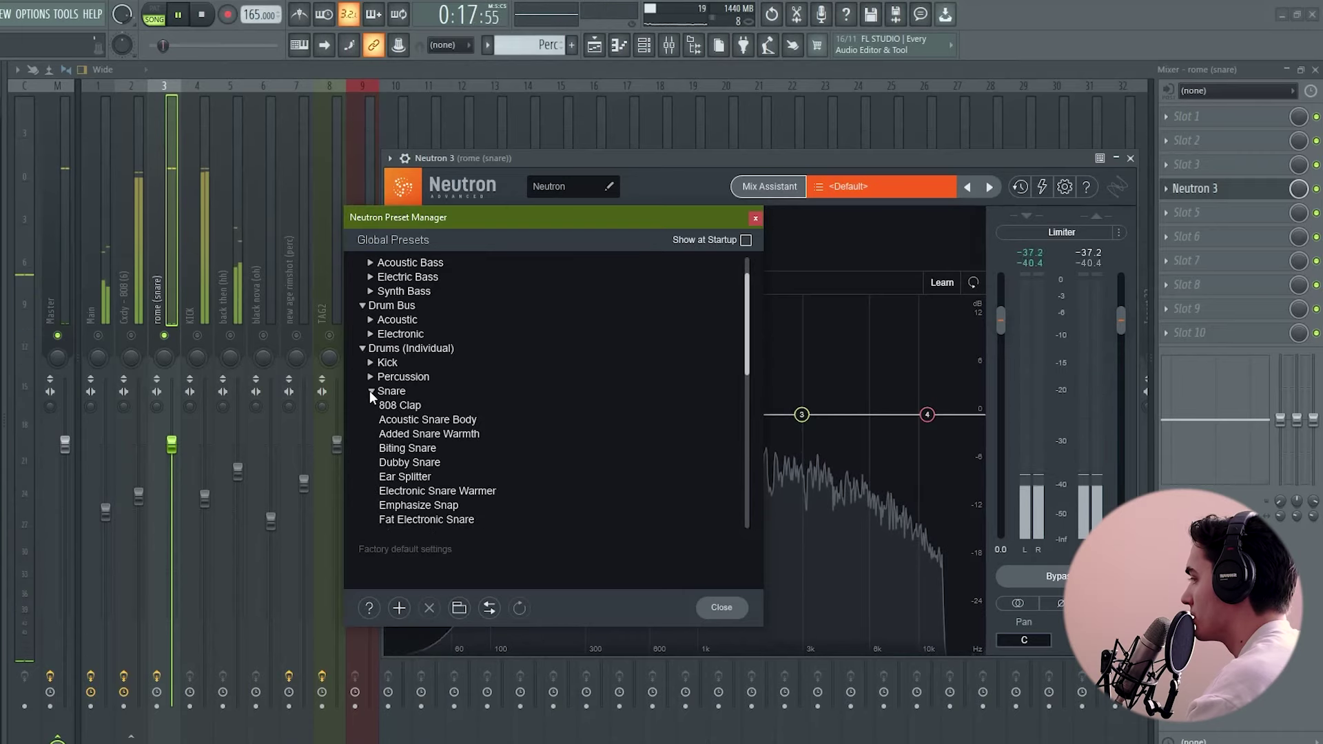
Try the 808 Clap and Acoustic Snare Body presets on the snare and look further through the list.
click(414, 405)
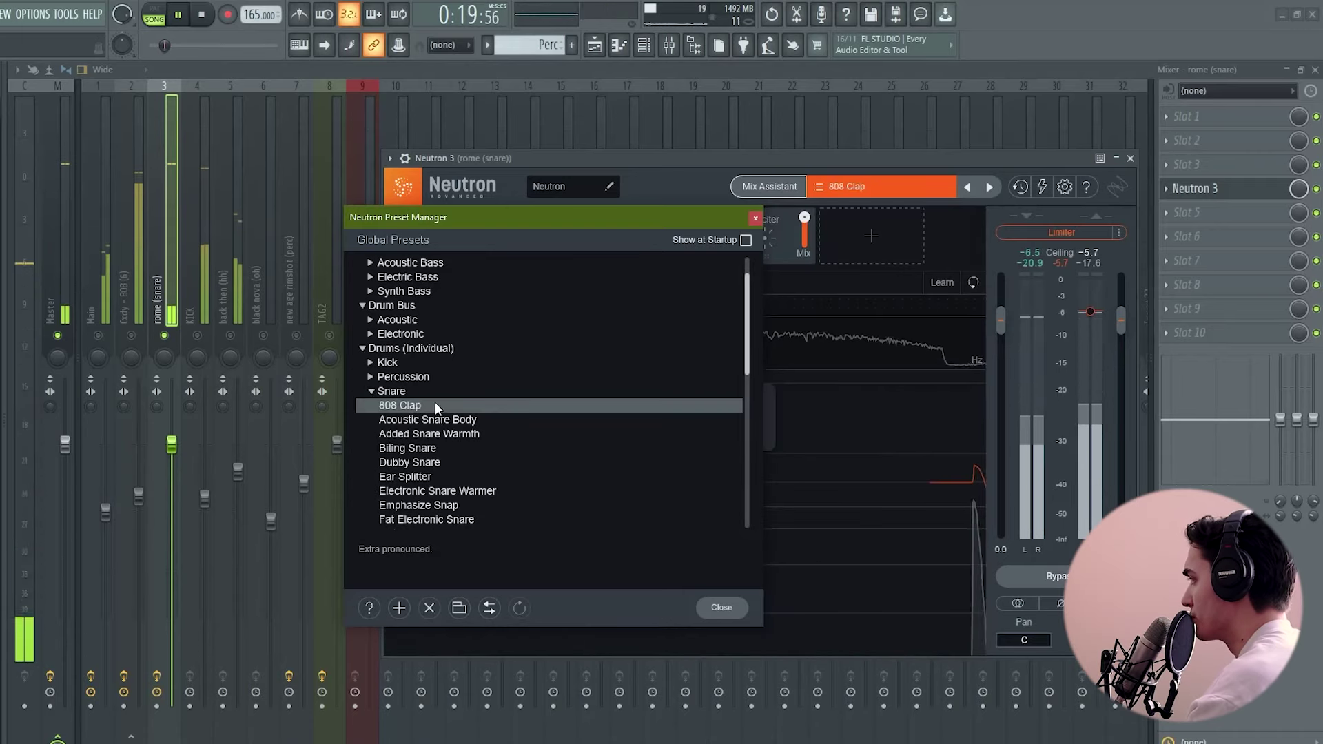
click(431, 419)
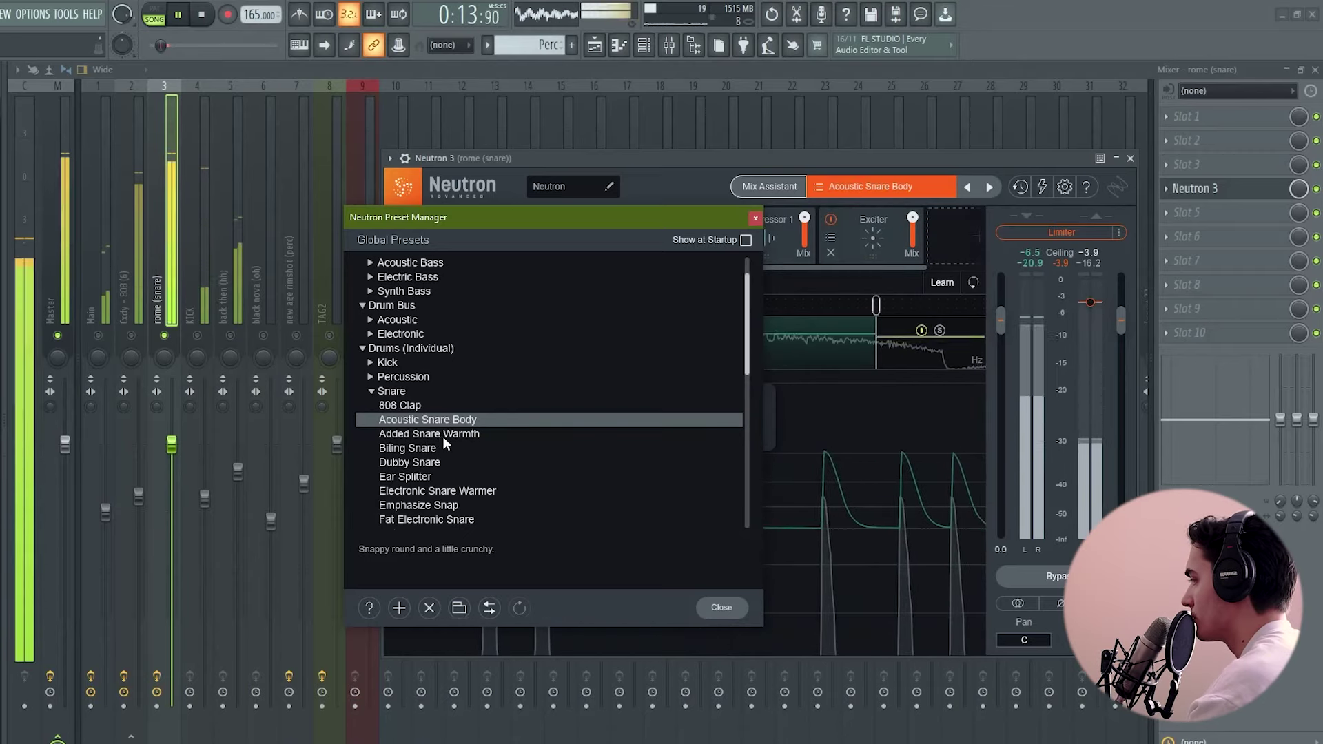
scroll(448, 463, down, 1)
scroll(458, 461, down, 1)
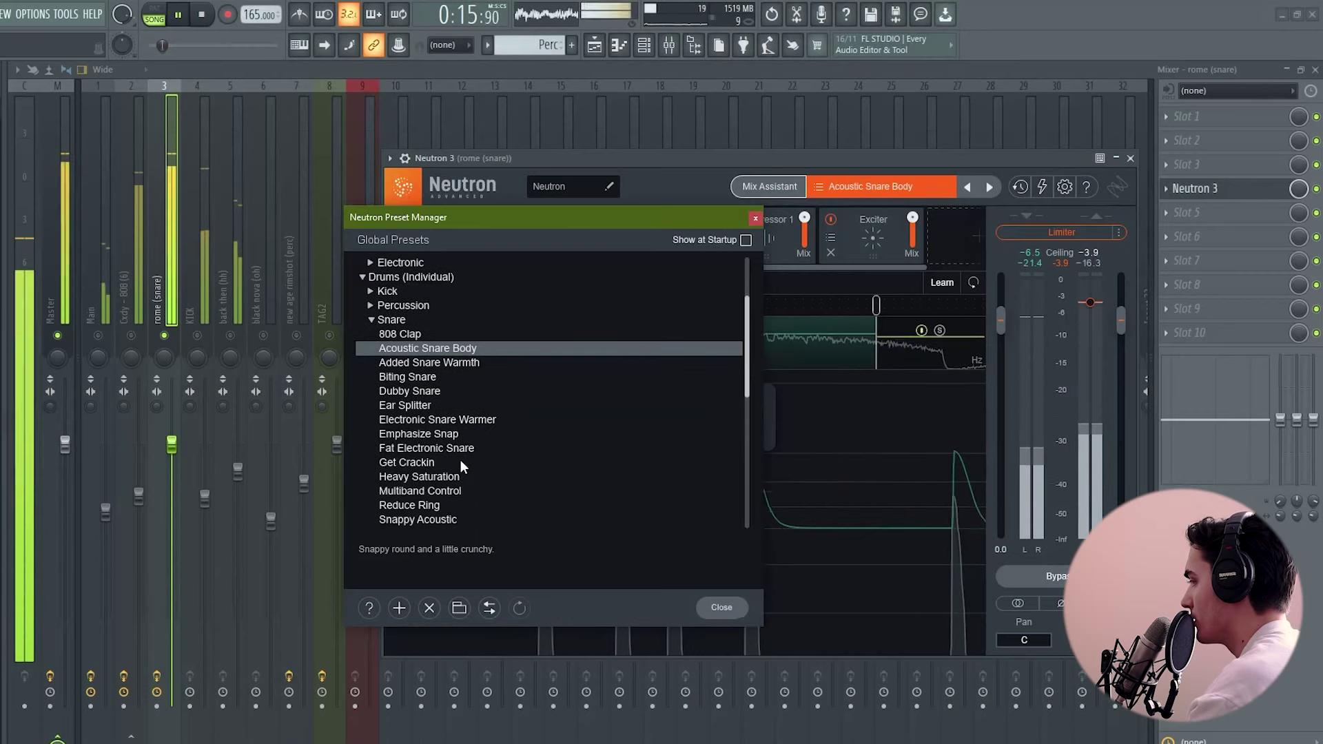
scroll(460, 460, down, 1)
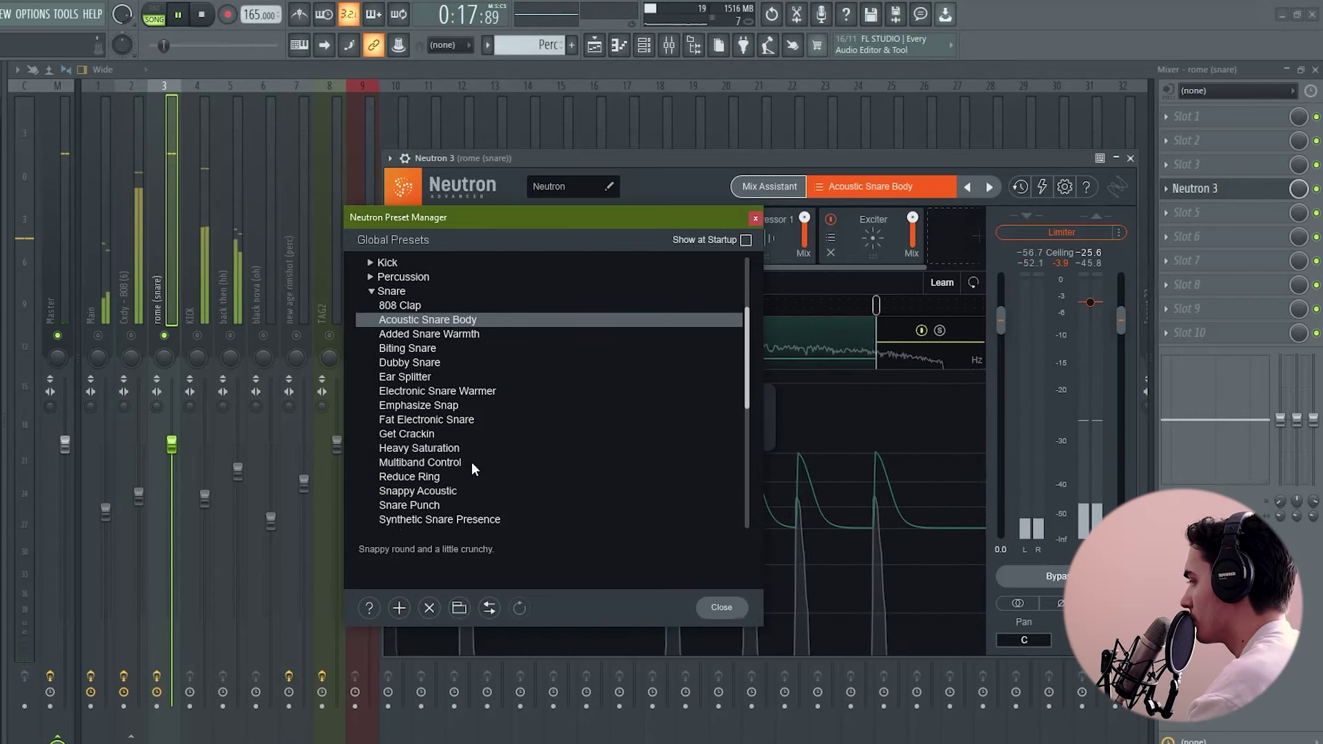
Apply the Snare Punch preset to the snare's Neutron 3 and close the preset manager.
click(420, 505)
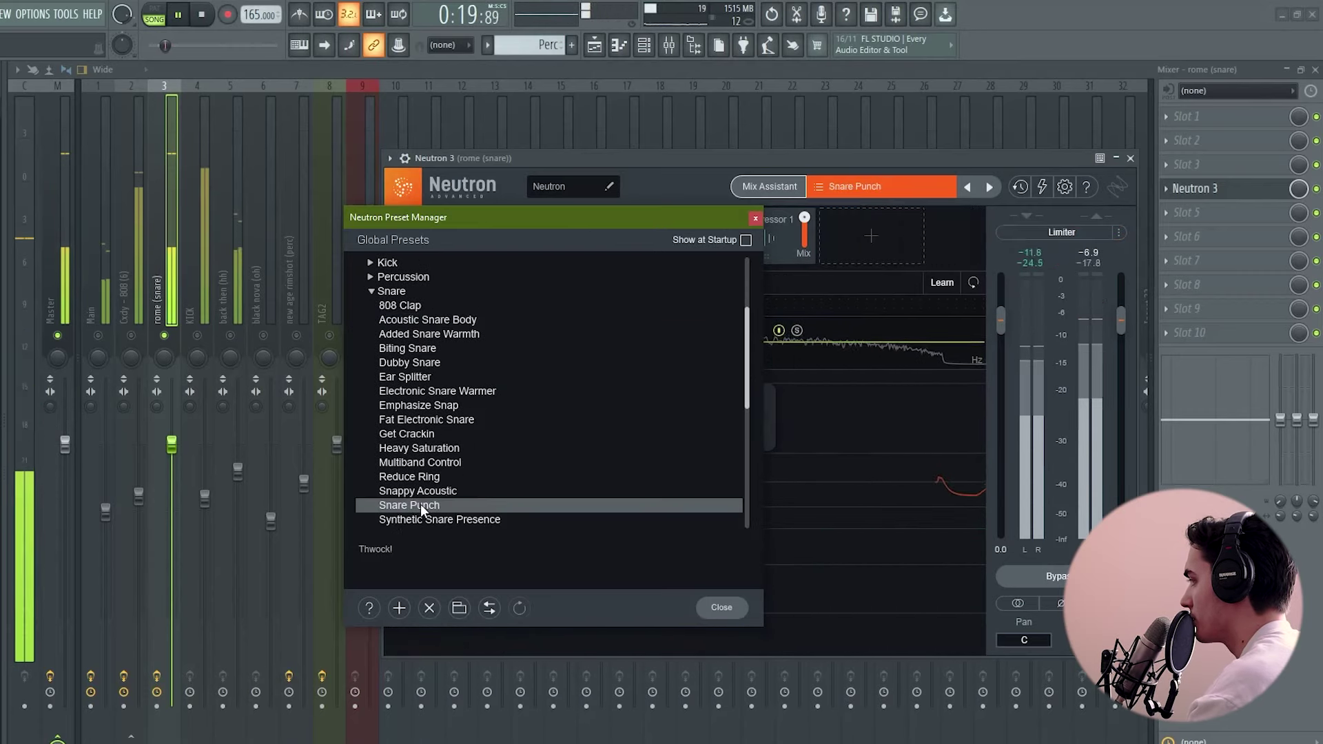
scroll(488, 406, down, 1)
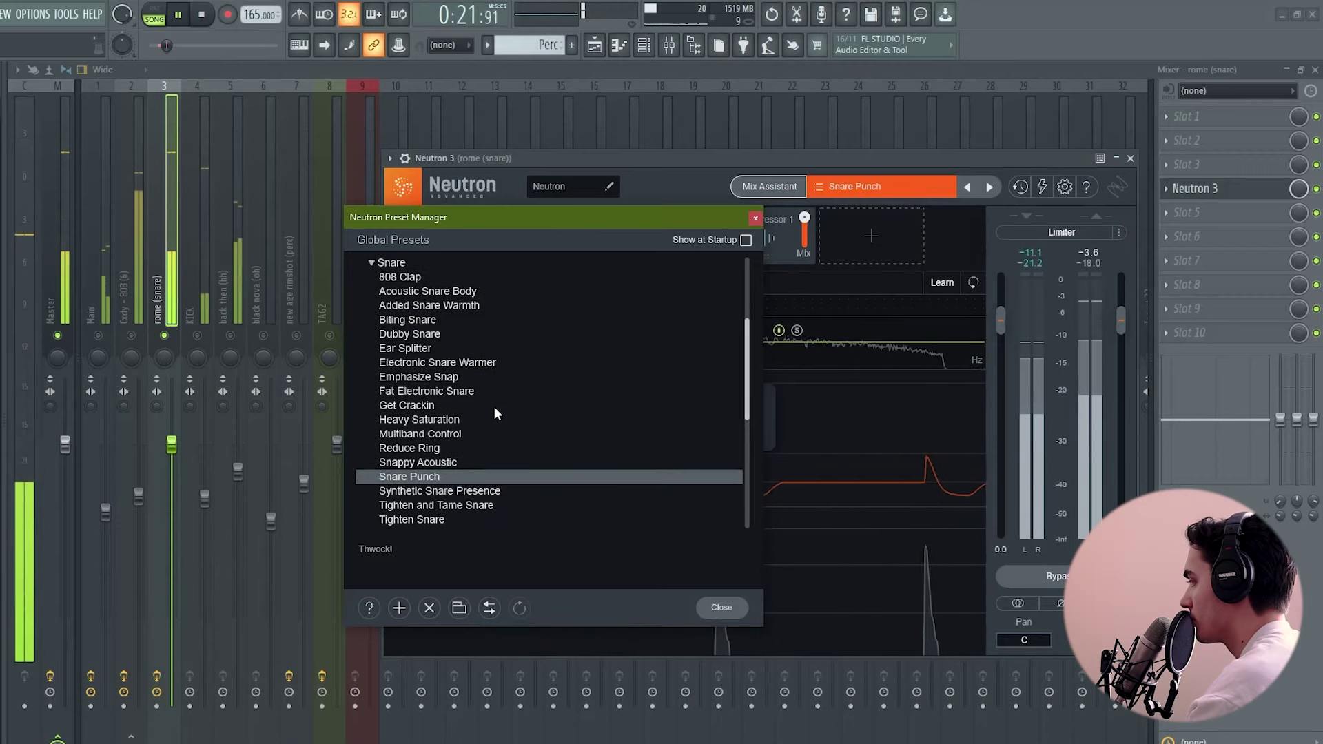
scroll(485, 410, down, 1)
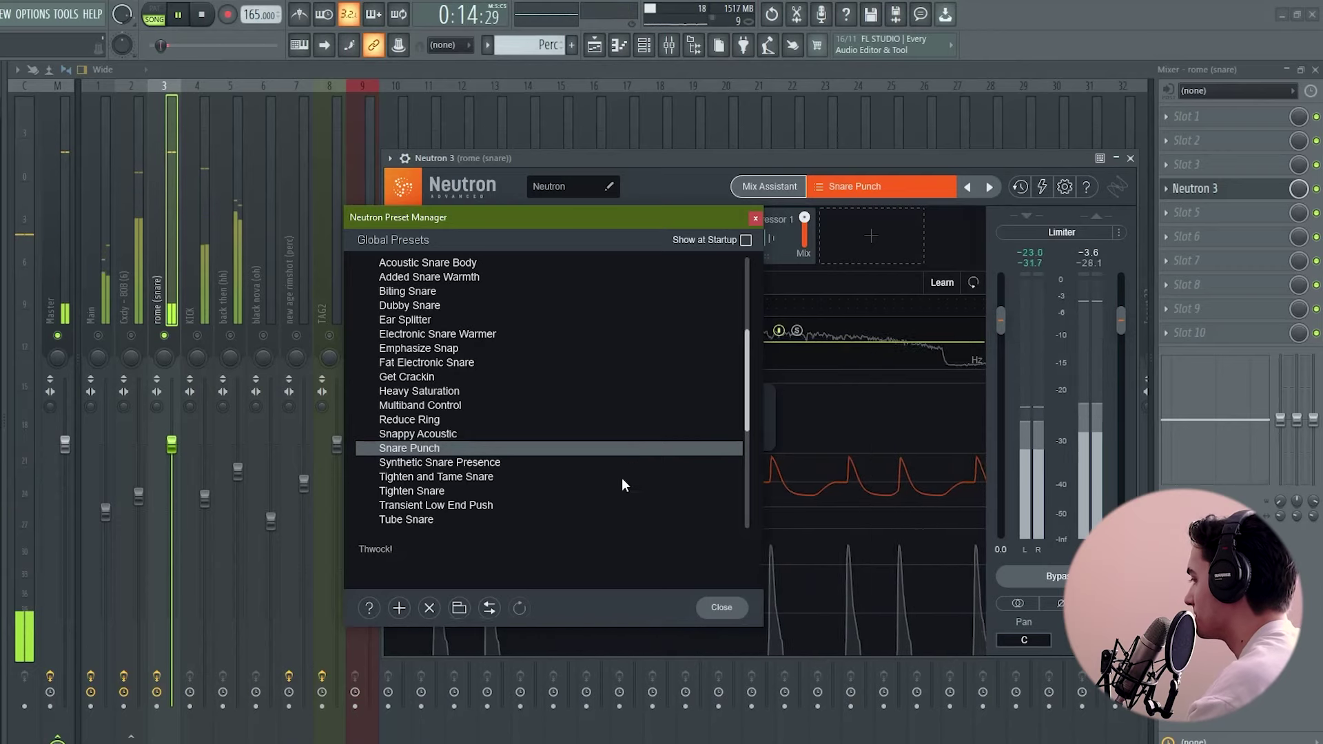
click(723, 608)
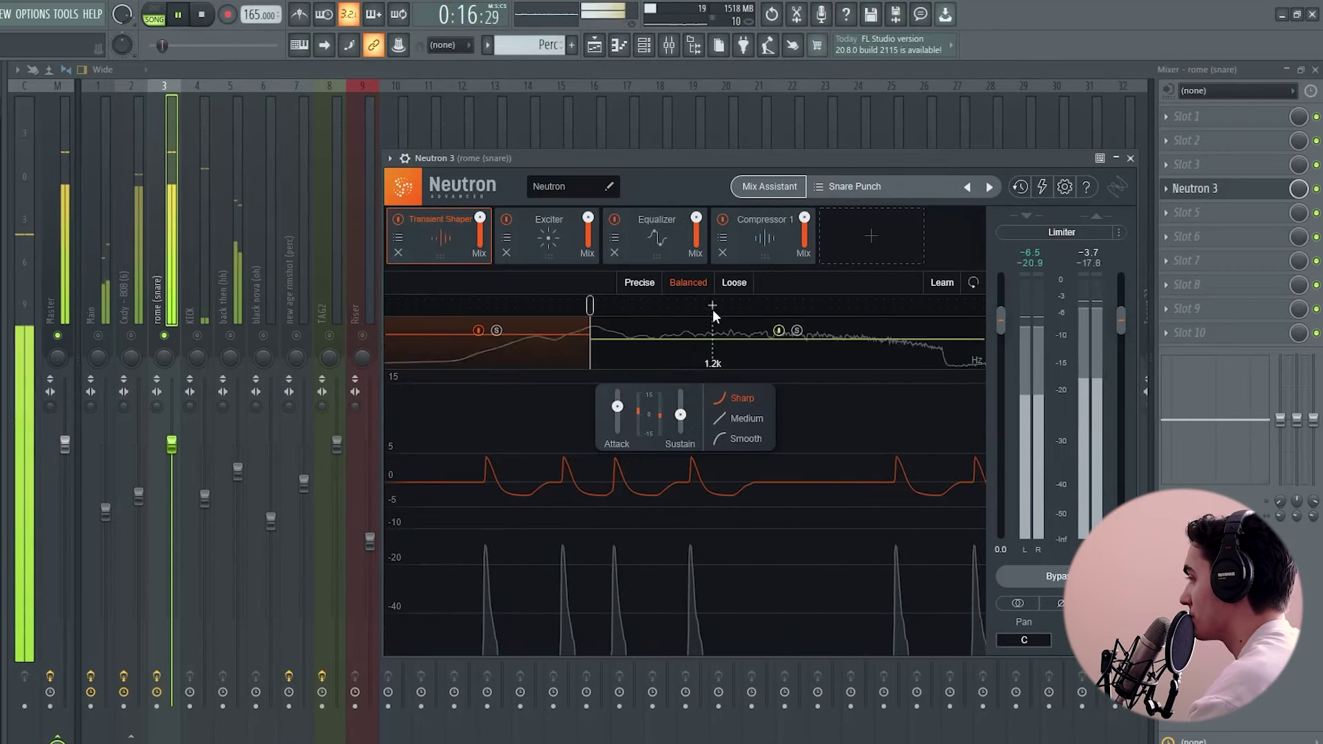
Split the snare's Exciter module into three bands and use Learn to set the crossovers.
click(545, 240)
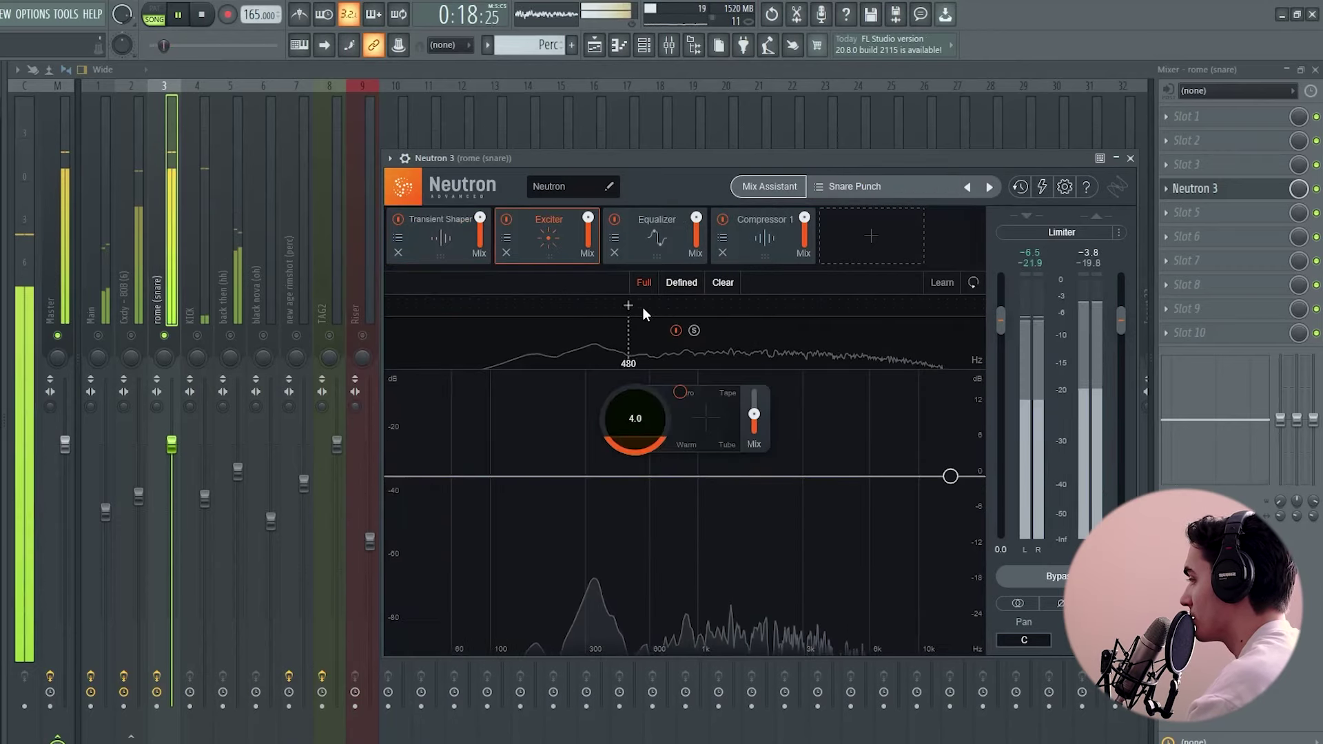
click(771, 304)
click(951, 283)
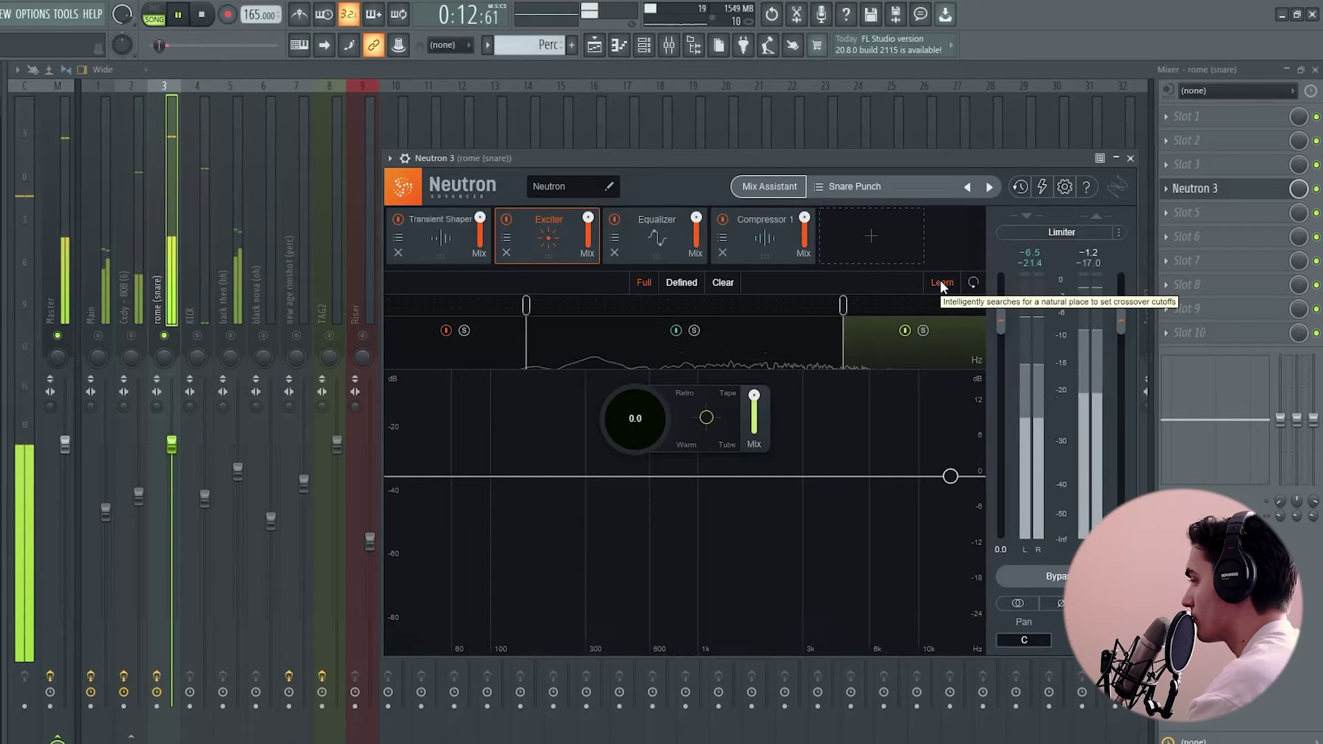
click(941, 283)
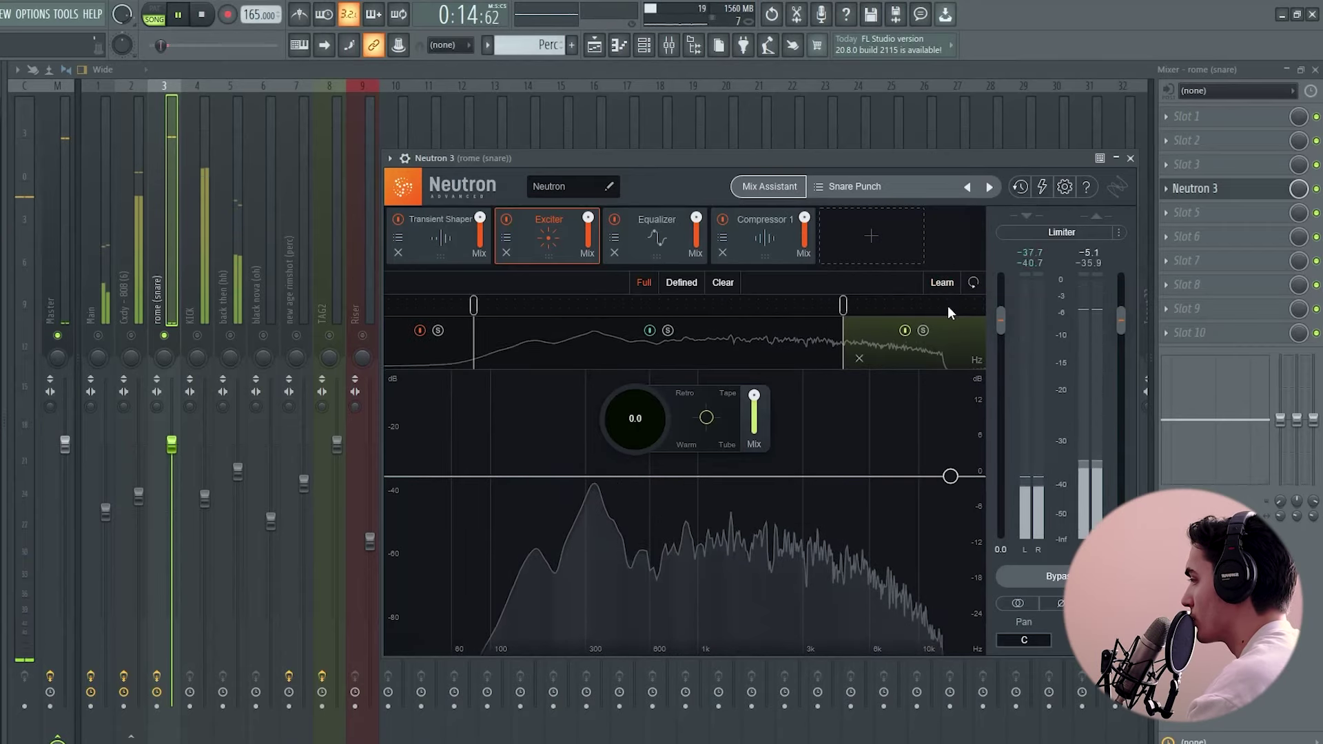
Set the snare exciter's high band to the Retro character with an amount of 10.0.
drag(629, 419, 682, 394)
scroll(649, 422, up, 4)
scroll(655, 418, up, 1)
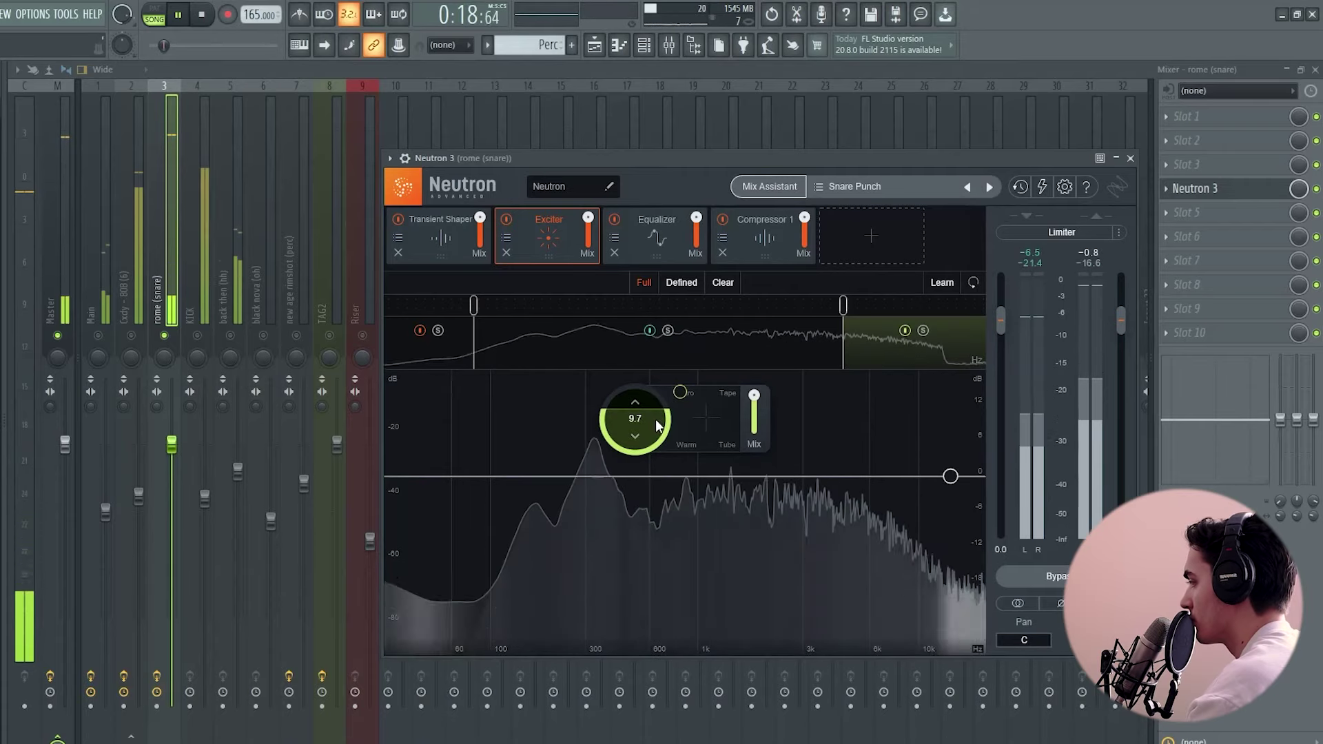
Bring the other tracks back in and lower the snare, kick and 808 faders slightly to rebalance the mix.
click(134, 345)
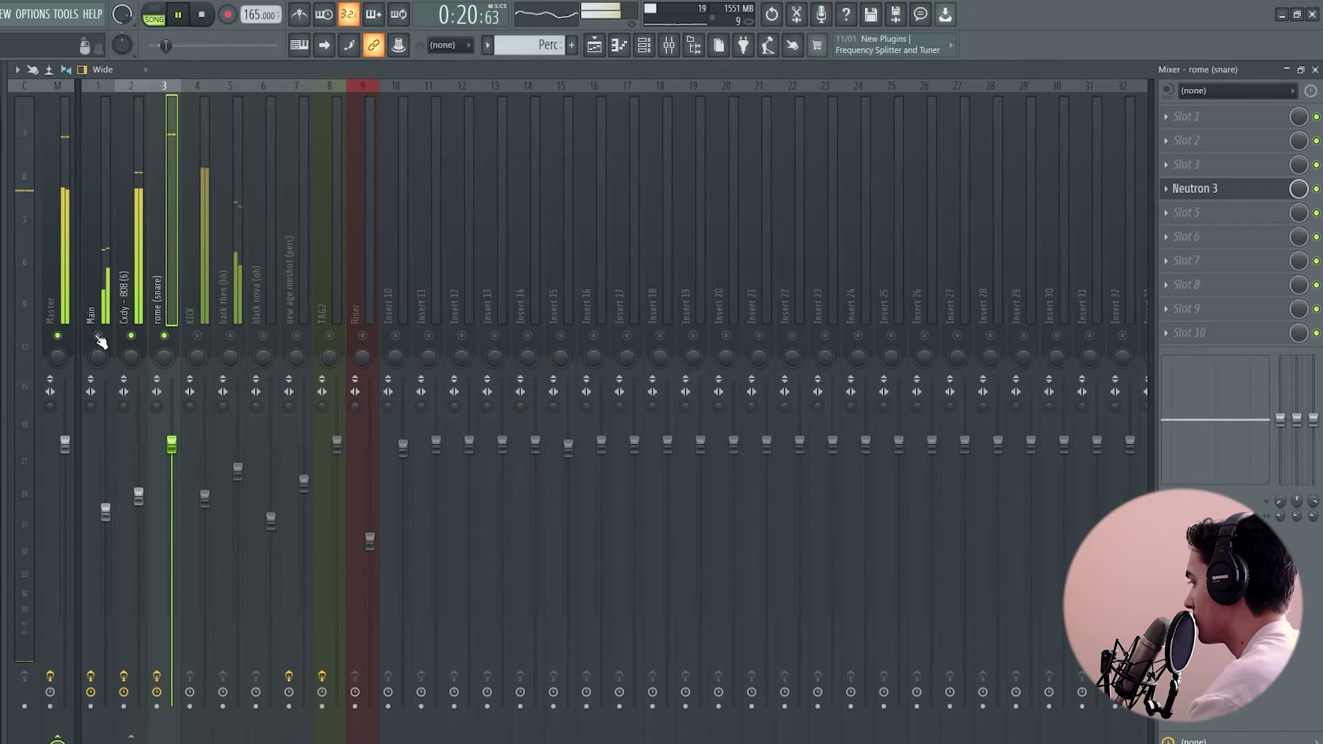
click(140, 496)
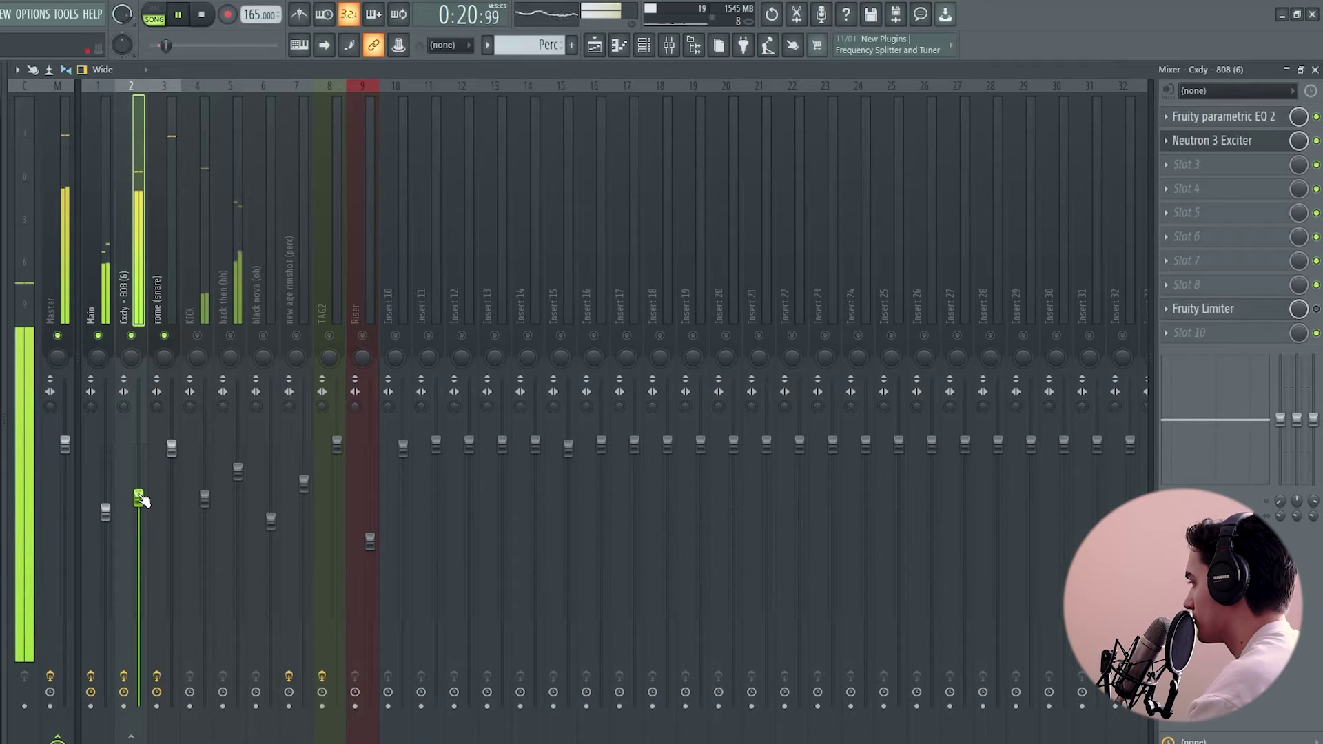
drag(172, 460, 175, 473)
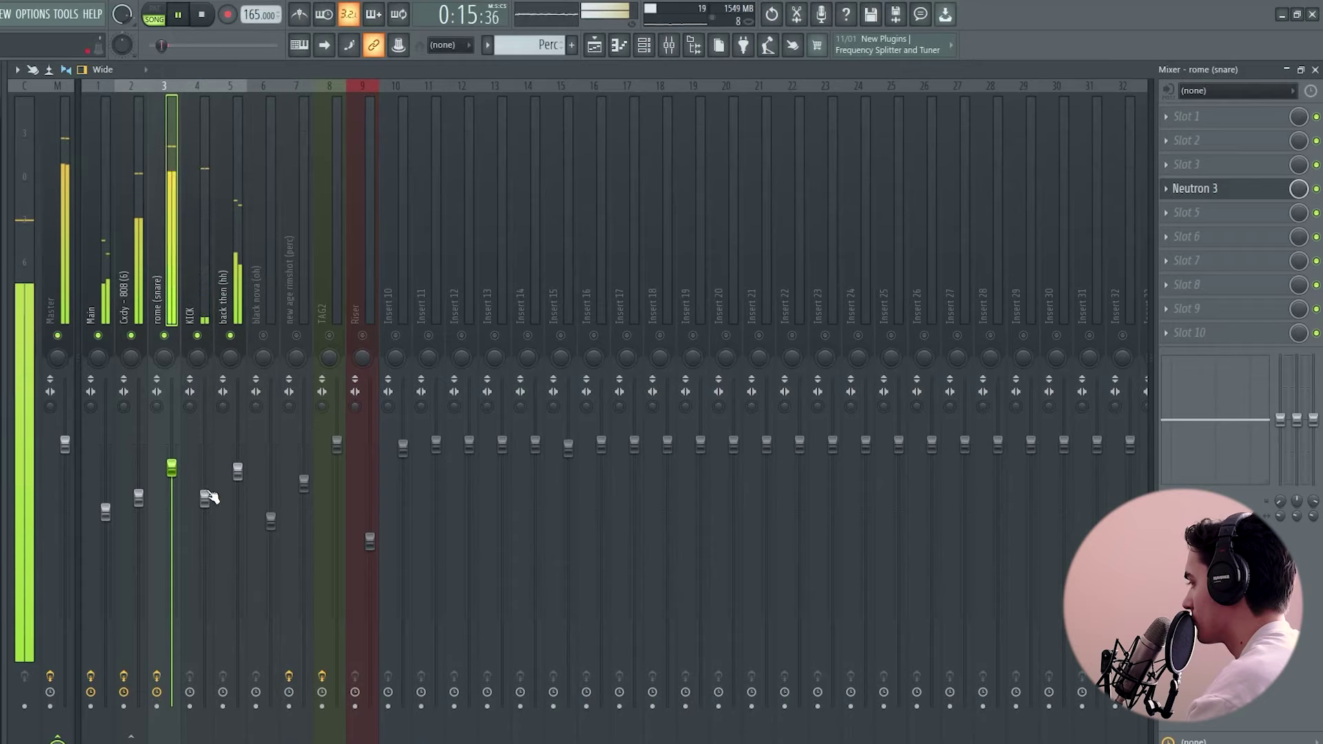
drag(205, 499, 209, 516)
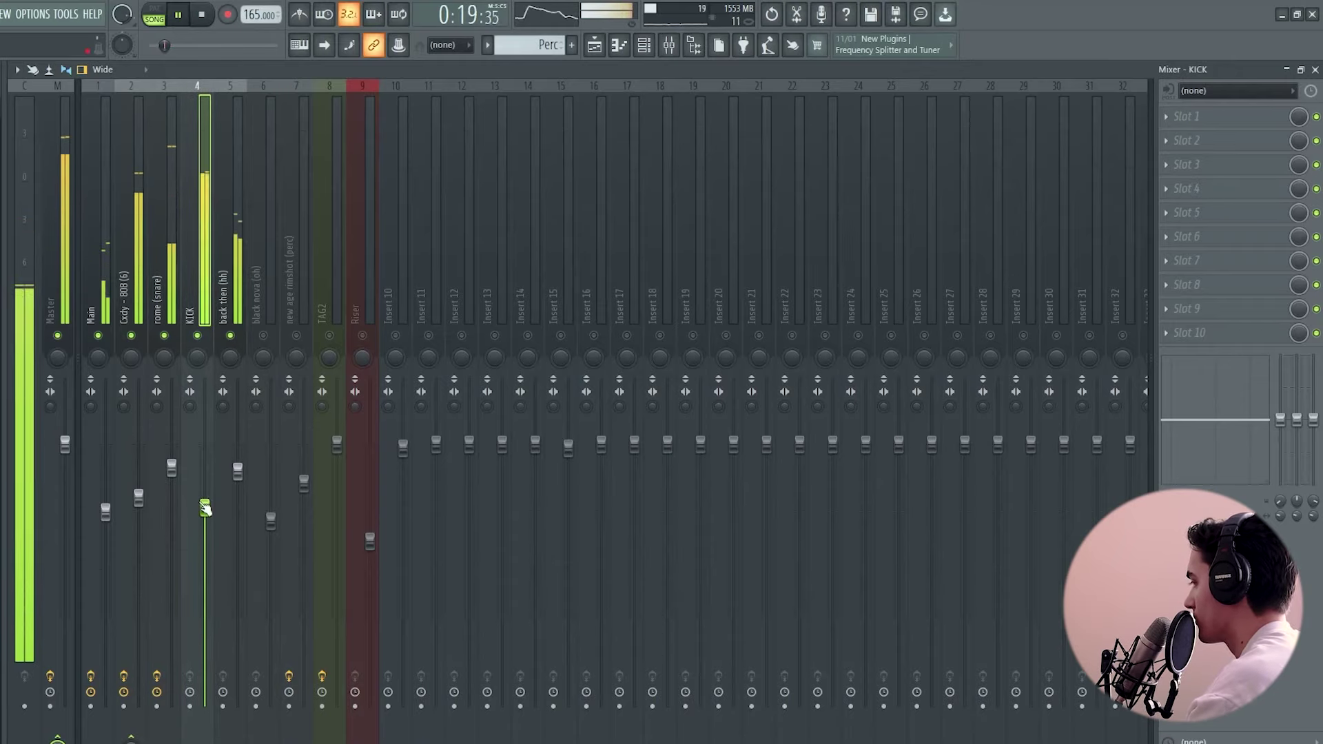
drag(139, 498, 139, 507)
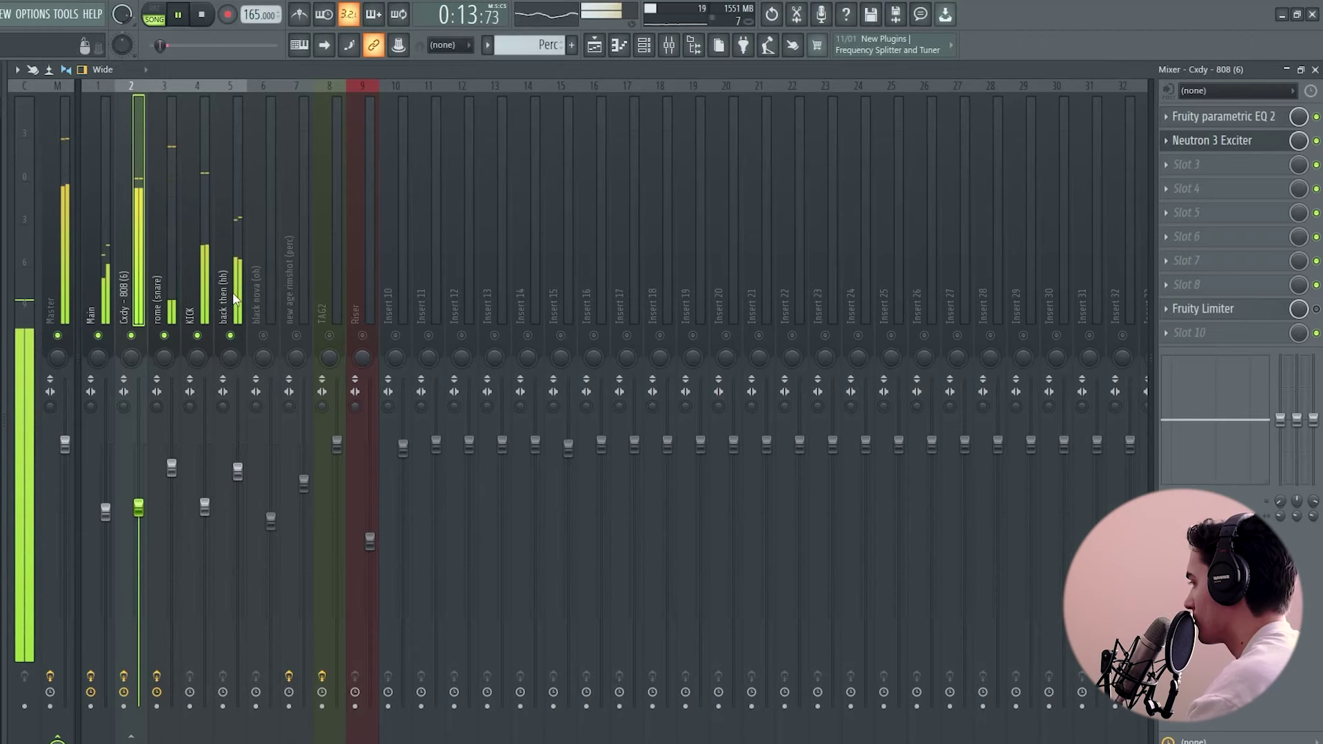
Play the beat from another position in the playlist and return to the mixer.
key(space)
key(F5)
click(531, 102)
key(space)
key(F9)
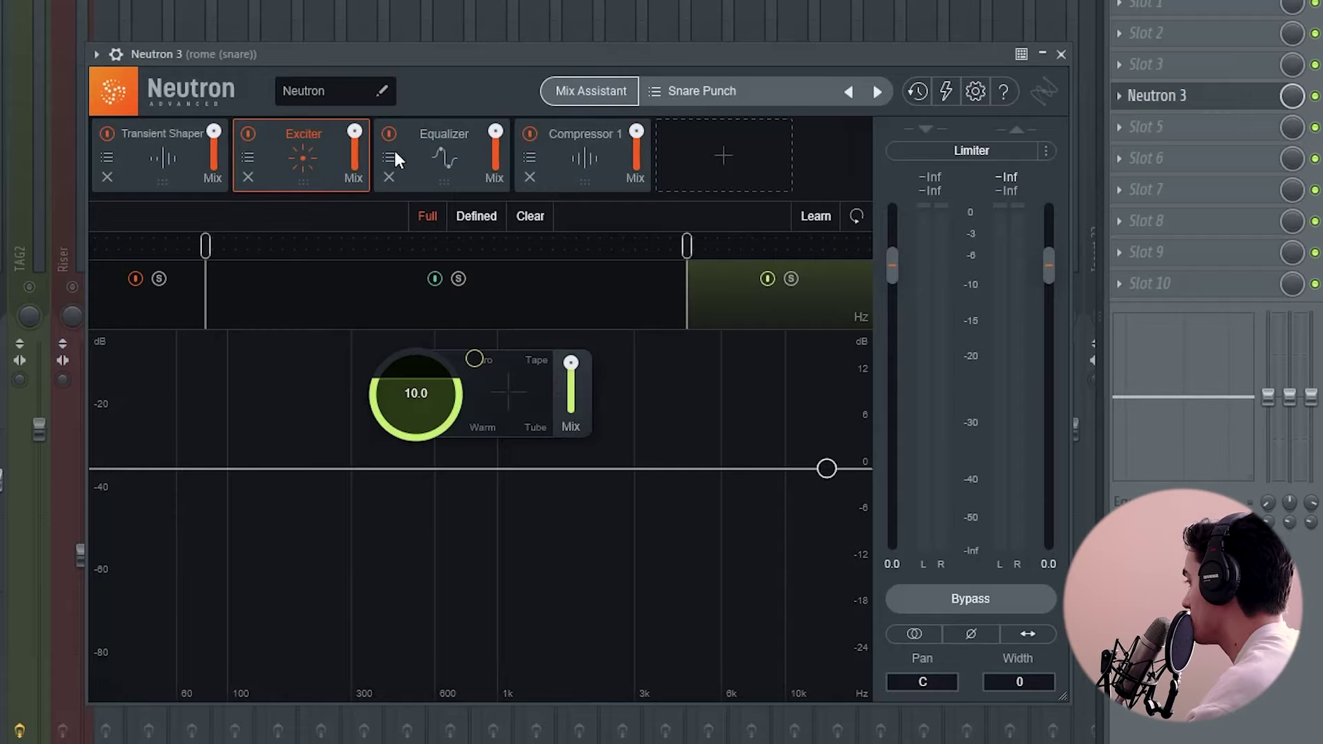
Review the Equalizer and Compressor 1 modules of the snare's Snare Punch preset.
click(451, 157)
click(584, 157)
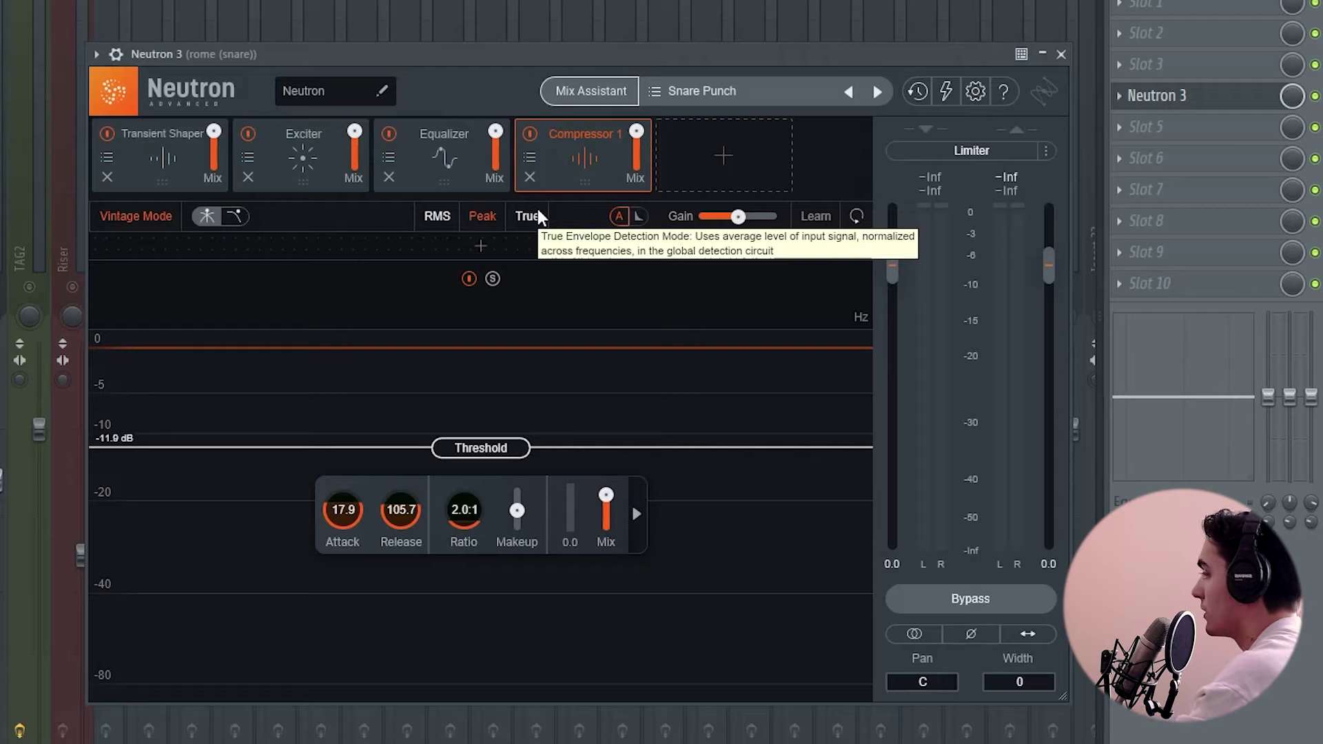
click(506, 164)
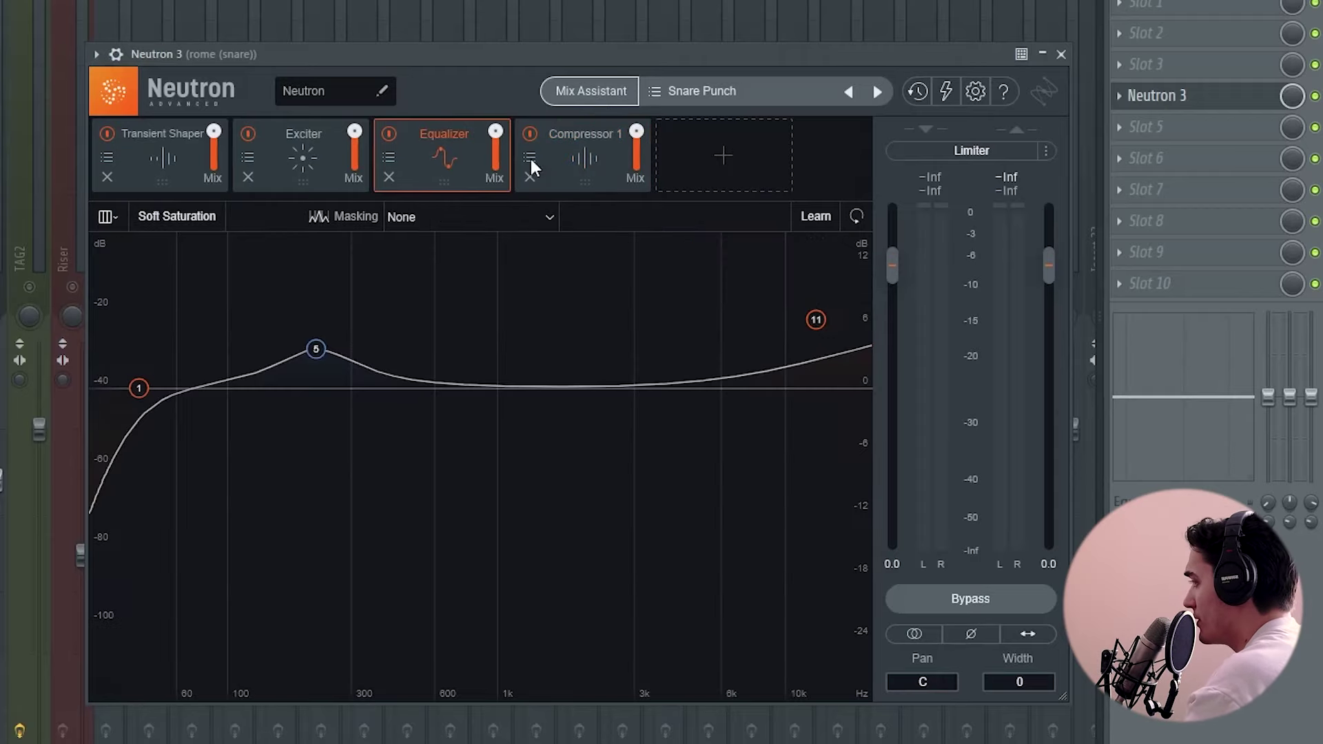
click(571, 171)
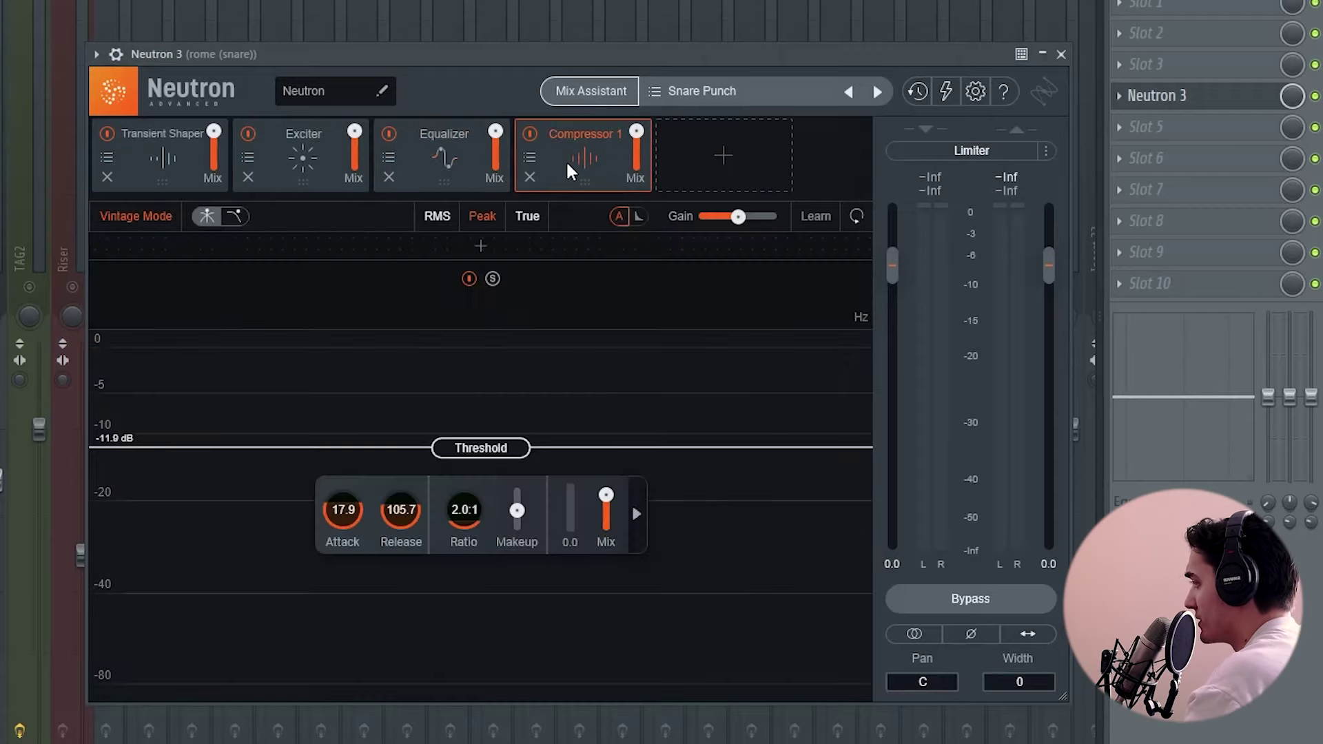
click(462, 159)
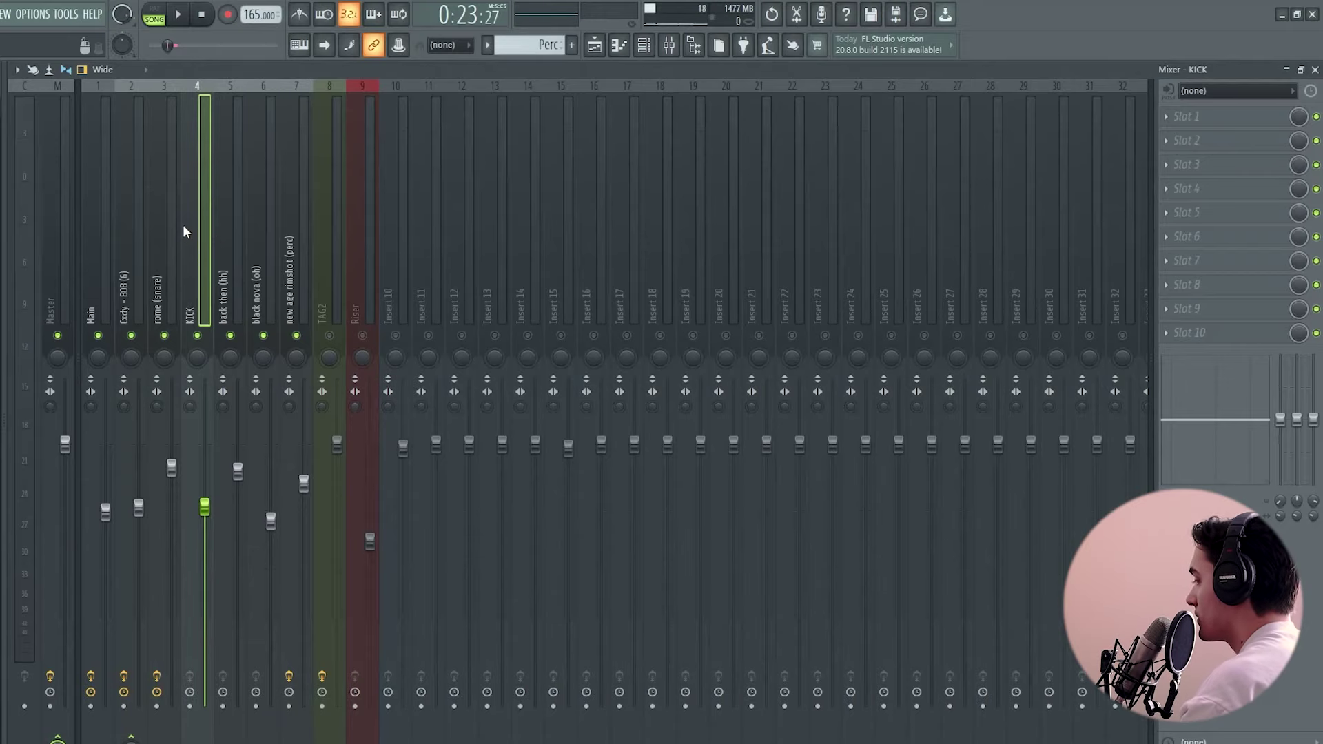
Load Fruity Parametric EQ 2 into slot 2 of the kick track.
click(121, 271)
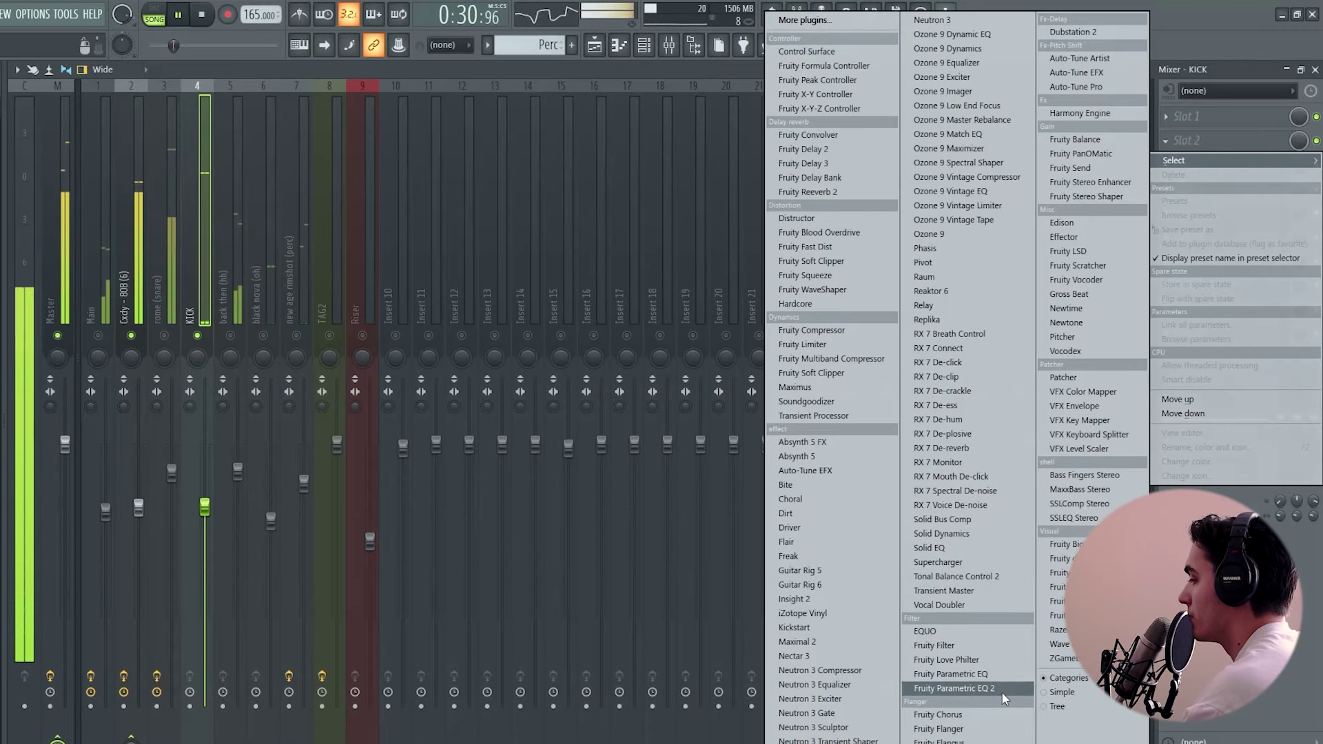
click(1001, 688)
drag(333, 189, 755, 164)
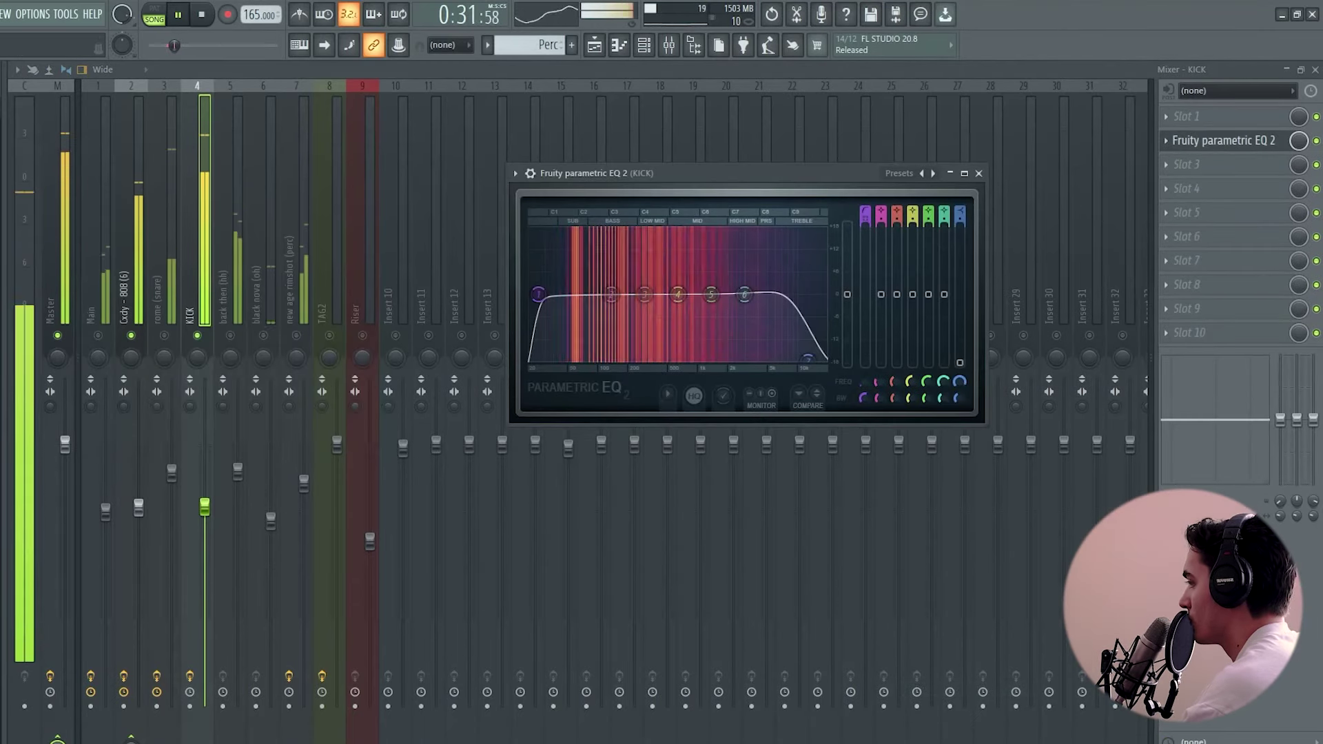
Try different cutoffs for the kick's low-pass band 7, settle it in the upper treble, and close the equalizer.
drag(808, 360, 808, 295)
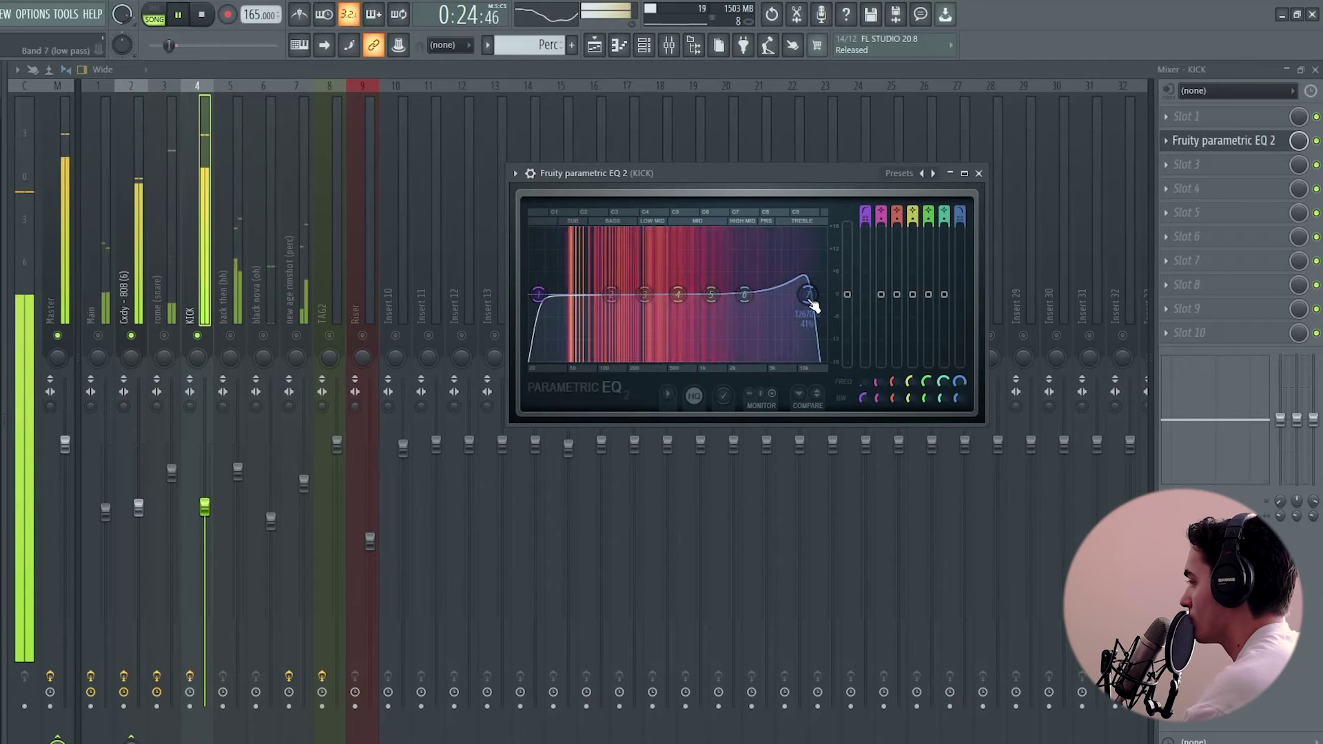
drag(810, 300, 763, 295)
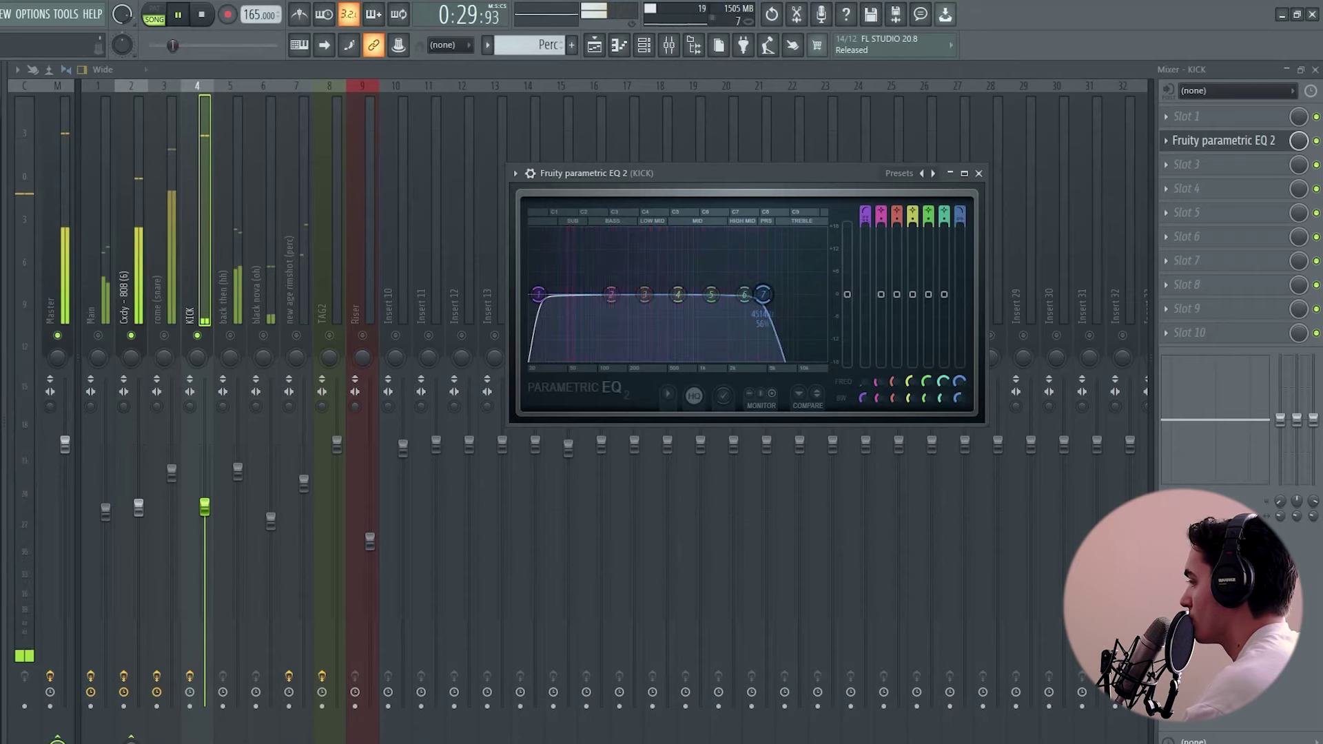
drag(763, 295, 799, 296)
key(Escape)
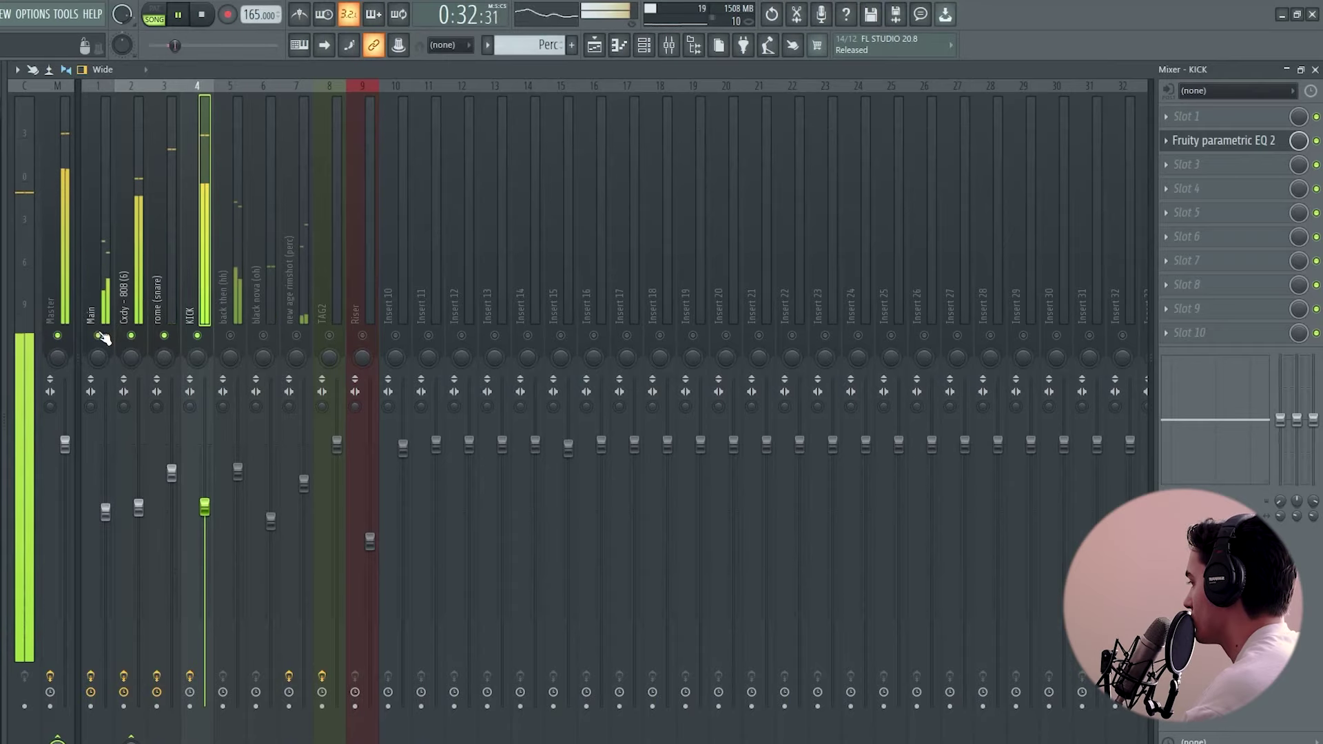
Lower the Main fader slightly and unmute the hi-hat track.
drag(106, 511, 105, 535)
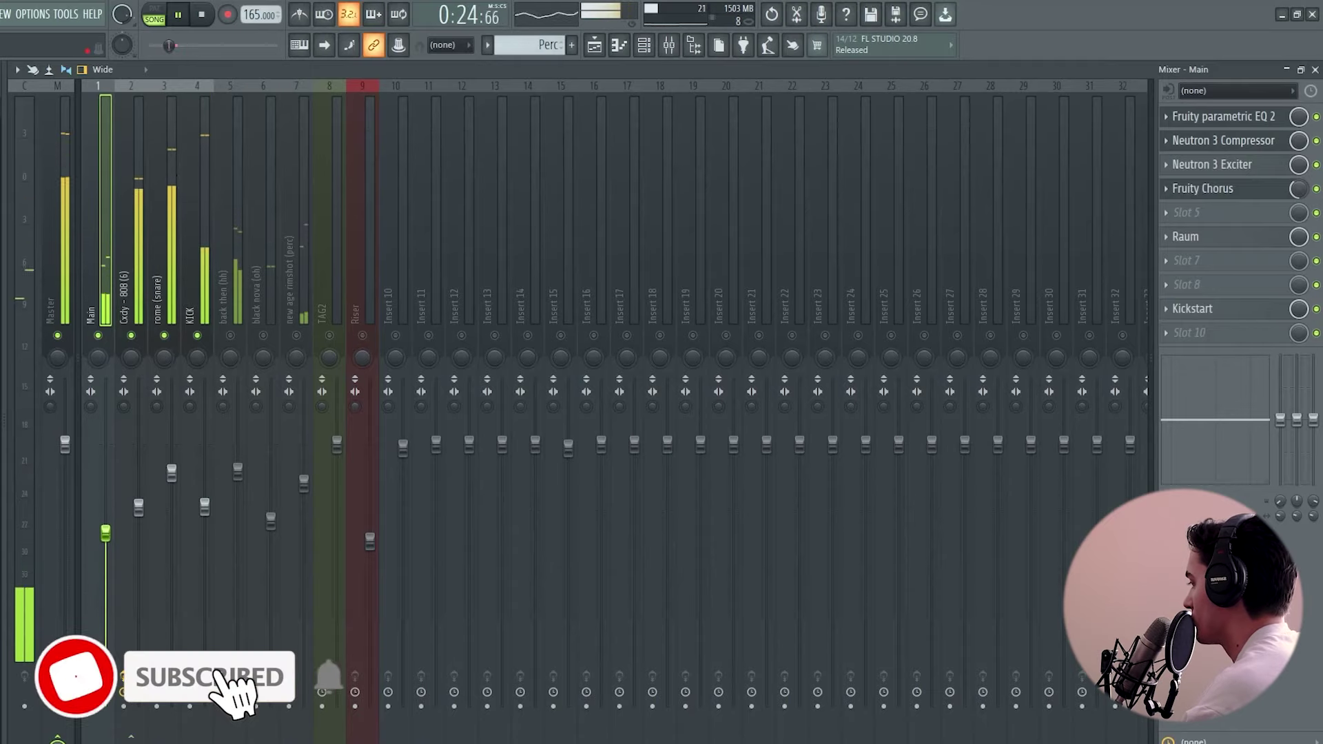
click(230, 335)
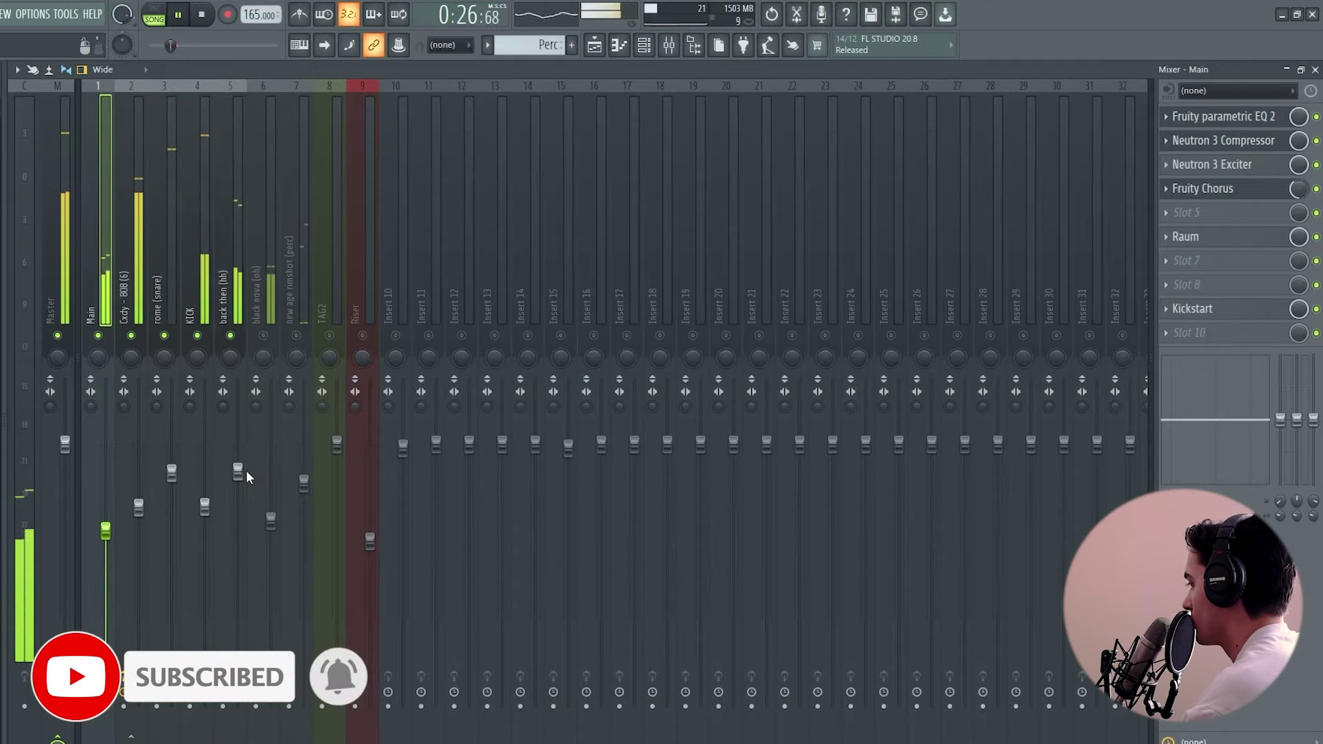
Merge the kick's stereo separation strongly and the 808's slightly toward mono.
click(203, 355)
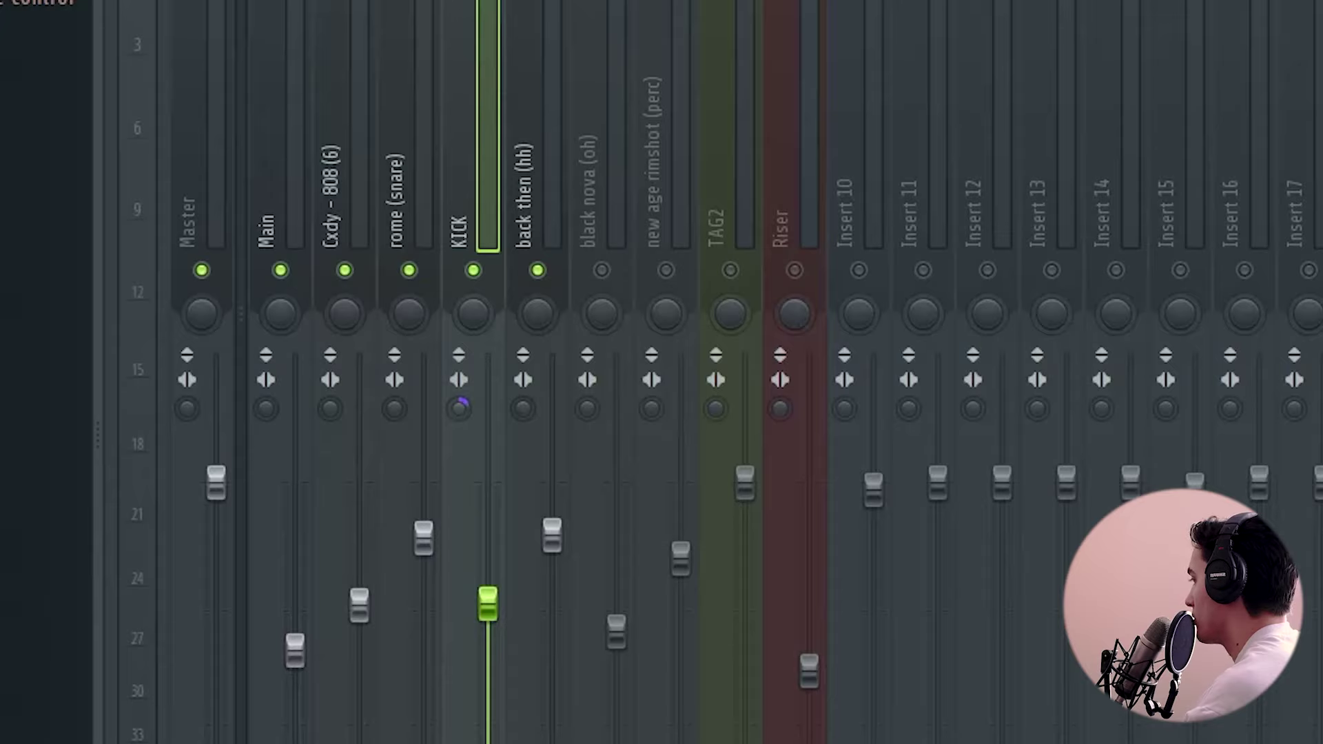
scroll(456, 405, up, 3)
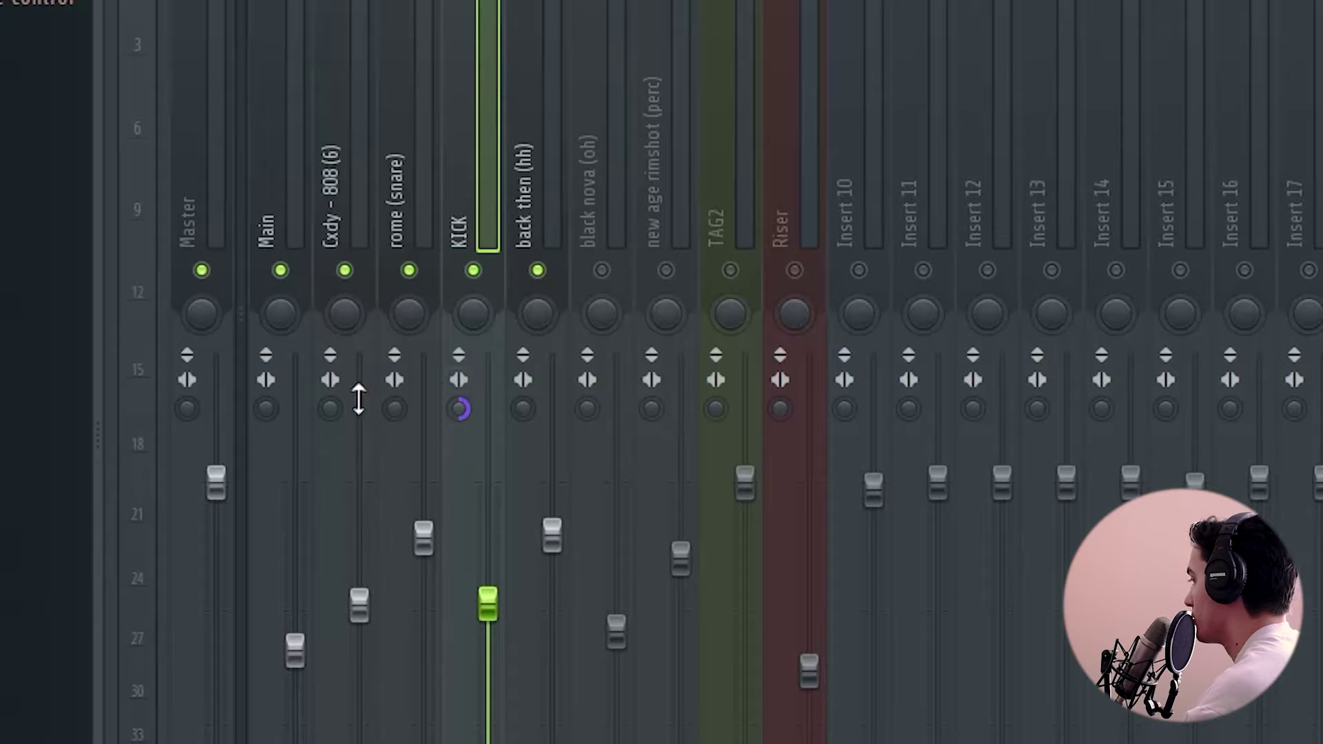
drag(330, 408, 330, 397)
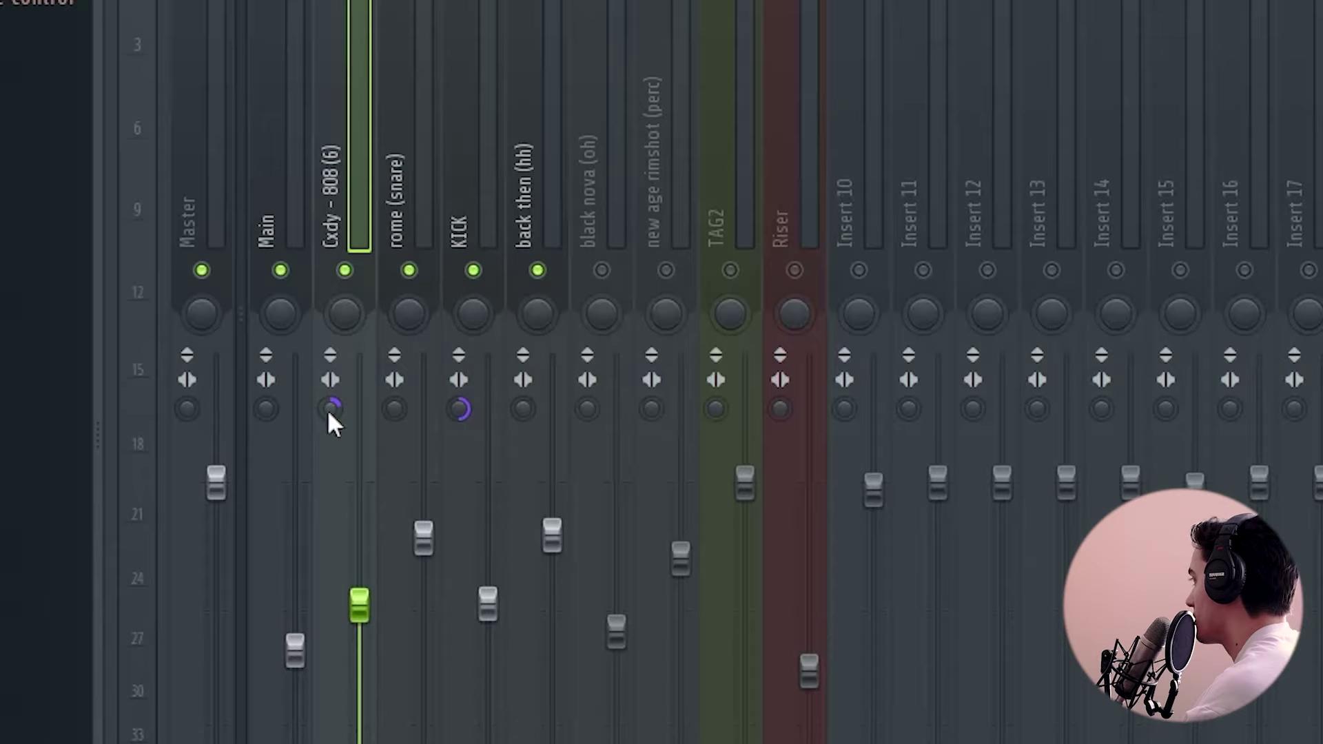
click(250, 207)
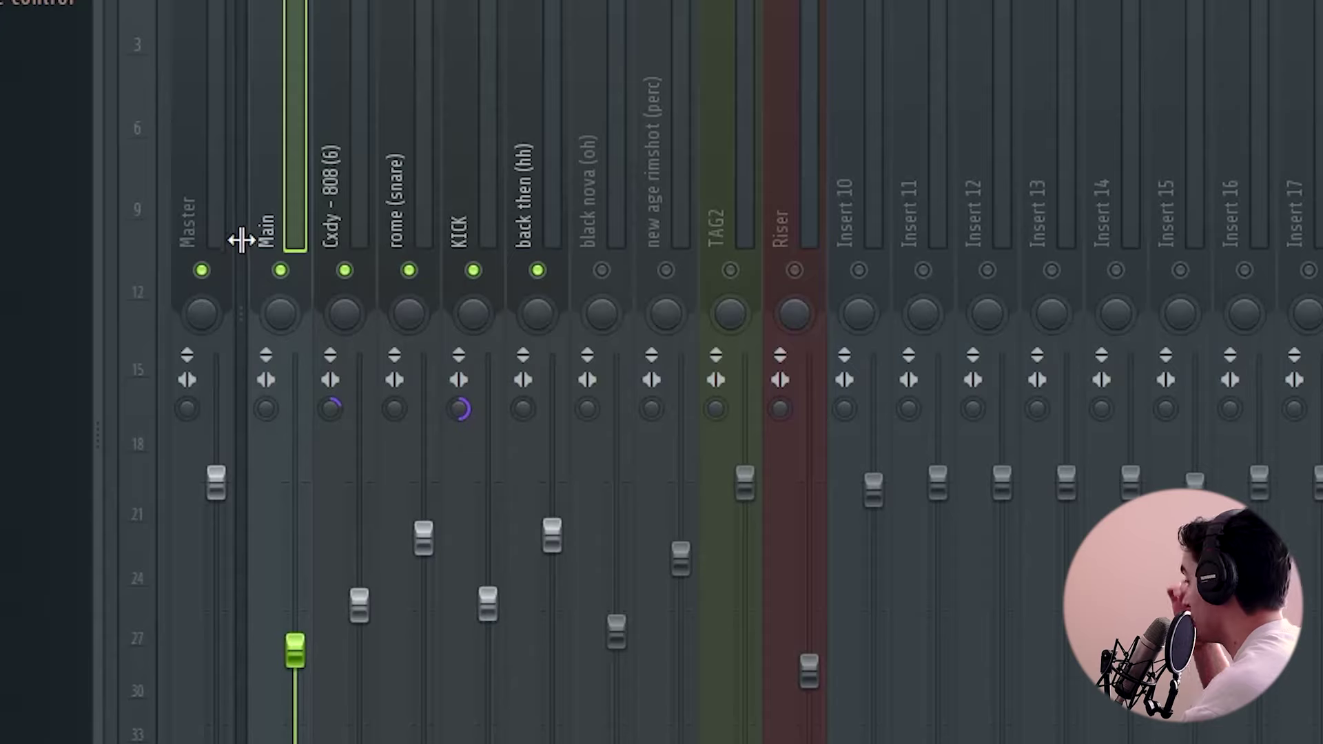
click(425, 153)
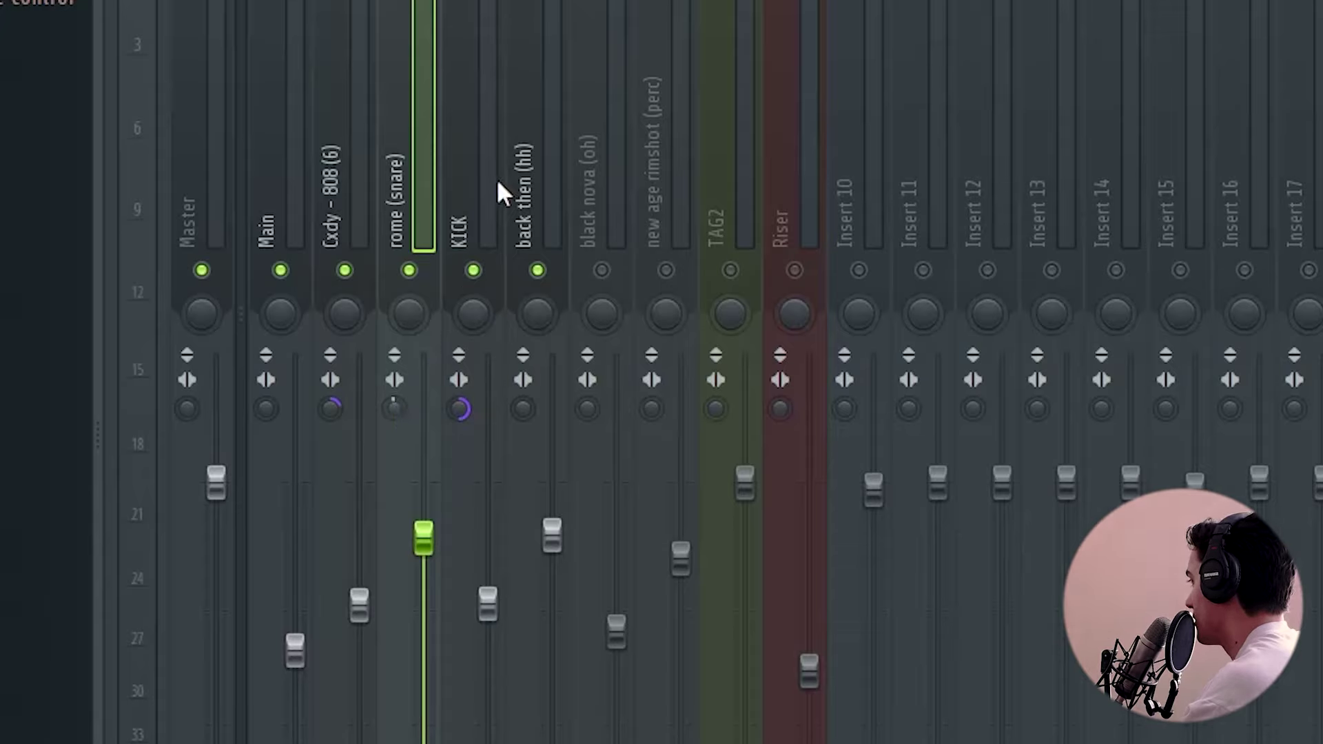
Play the beat with the master's stereo separation merged toward mono and the hi-hat muted to check the balance.
key(space)
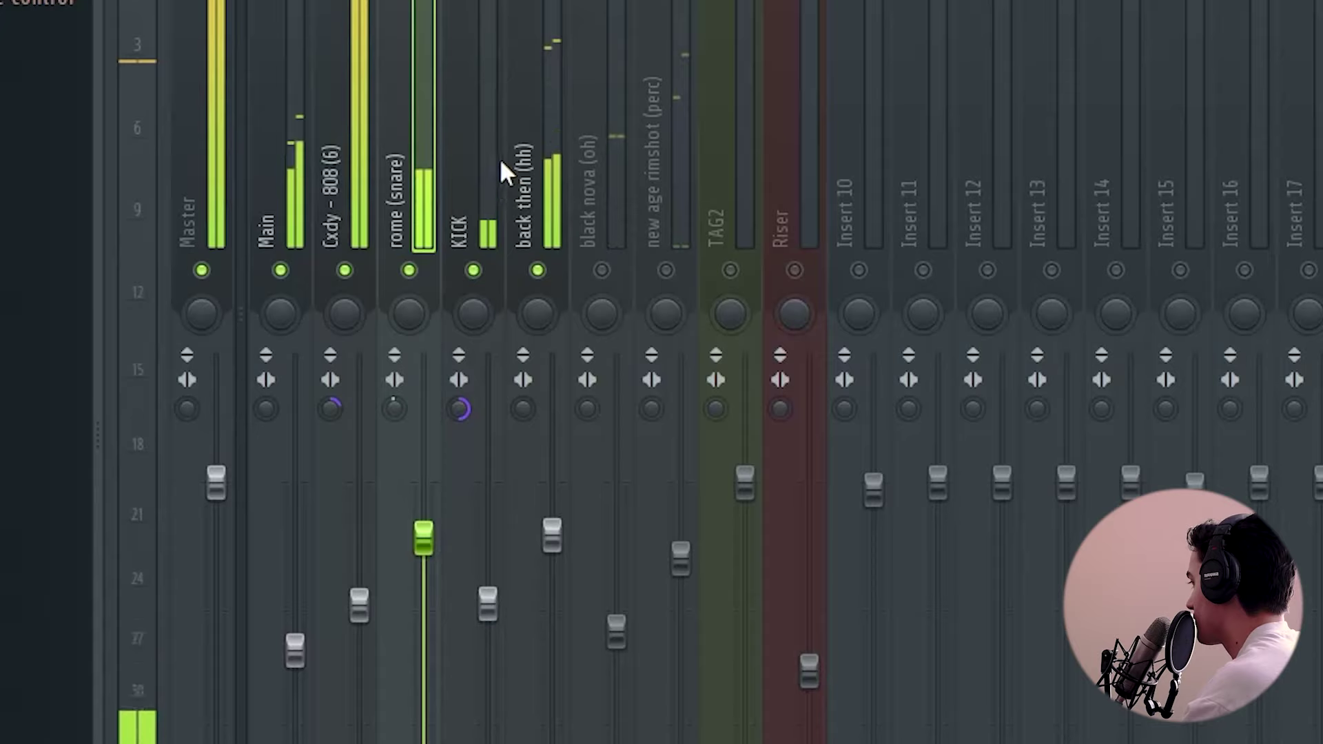
click(206, 427)
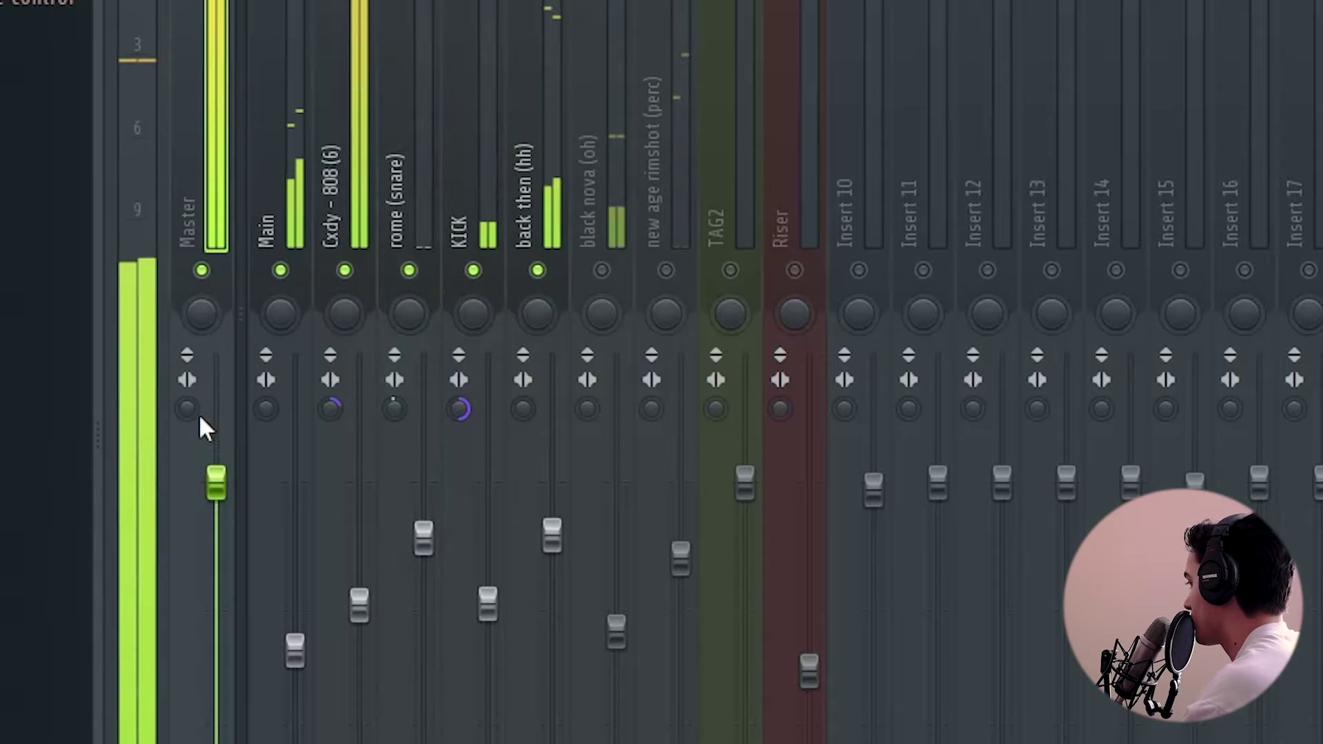
drag(180, 408, 180, 386)
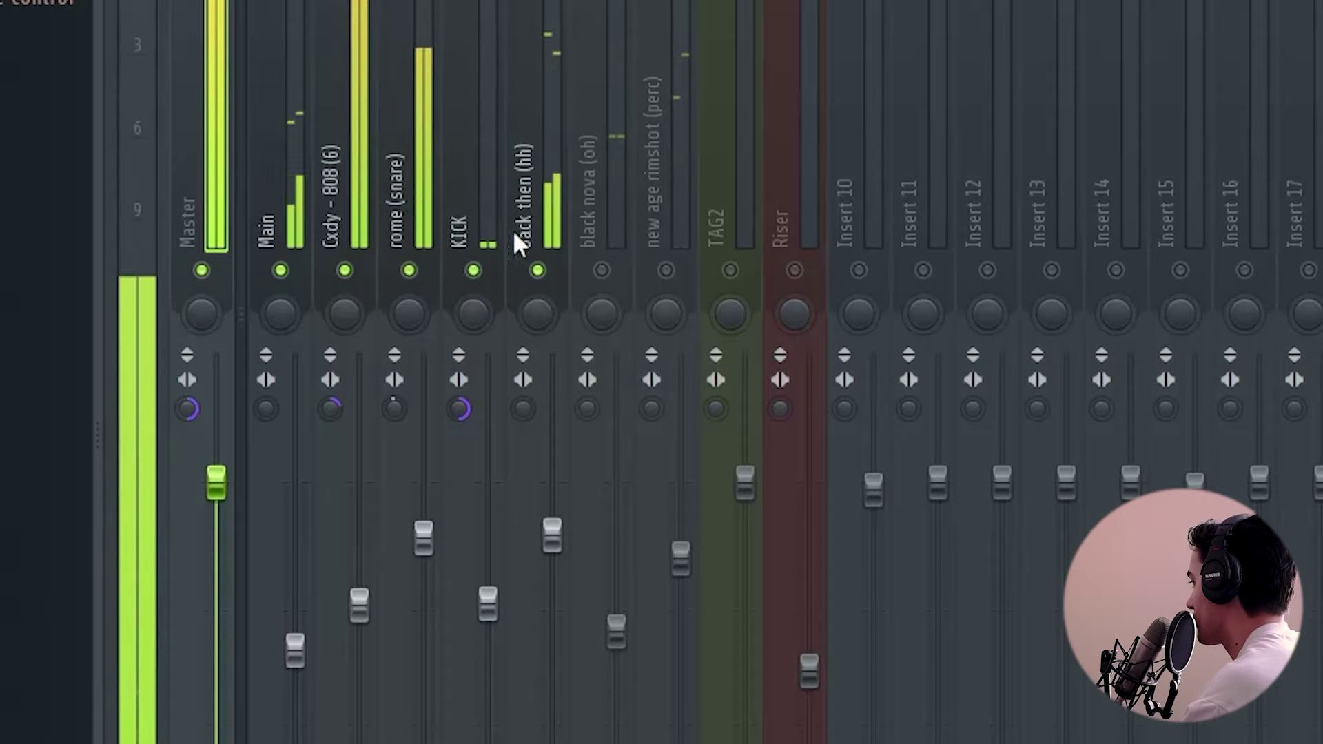
click(538, 270)
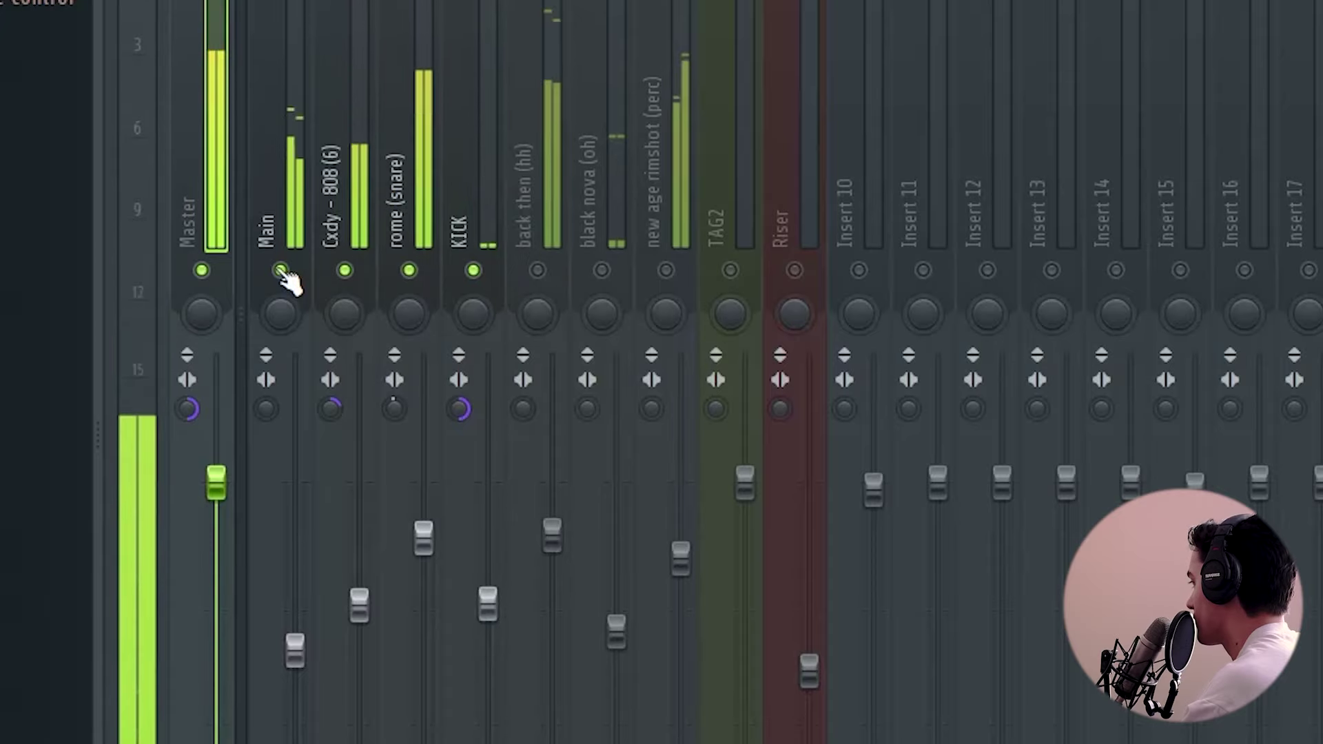
mouse_move(186, 410)
mouse_down()
mouse_move(186, 432)
mouse_move(201, 423)
mouse_up()
Lower the Main fader further and return the master's stereo separation to centre.
drag(295, 649, 295, 686)
drag(186, 409, 185, 433)
click(216, 482)
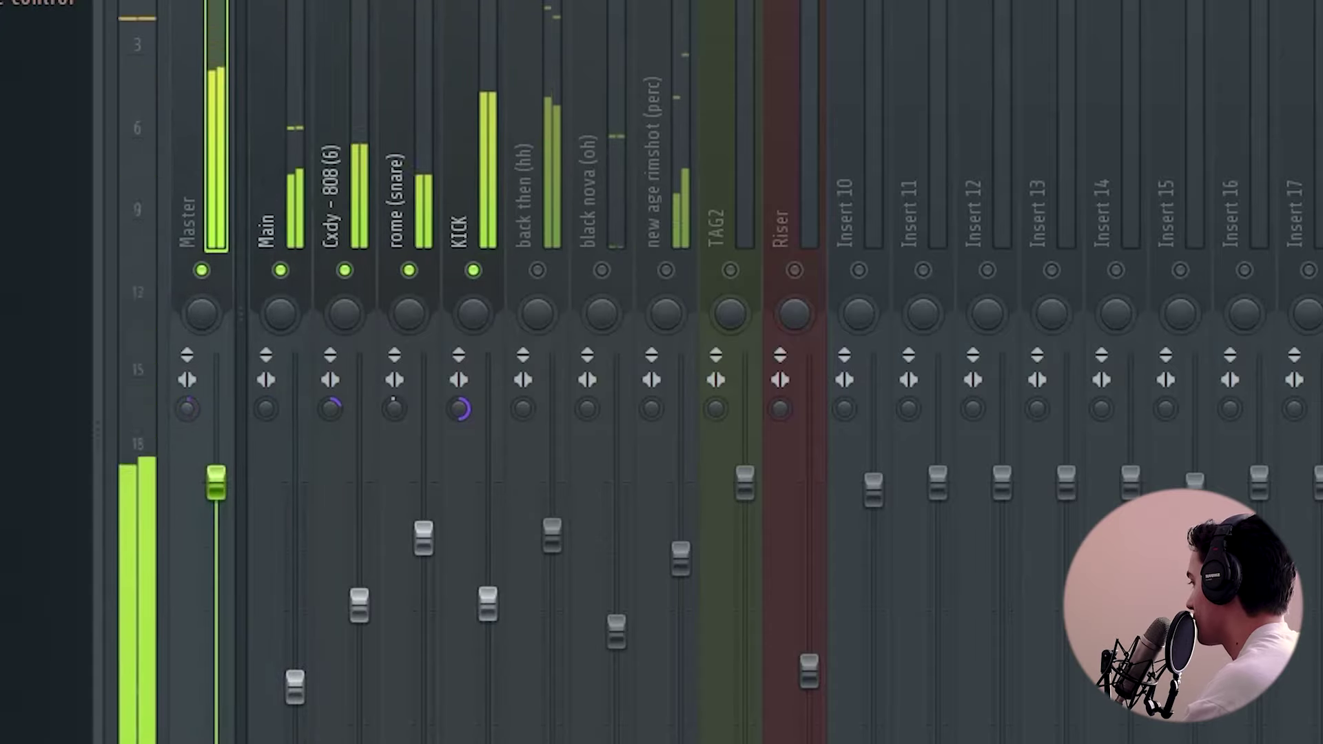
click(295, 687)
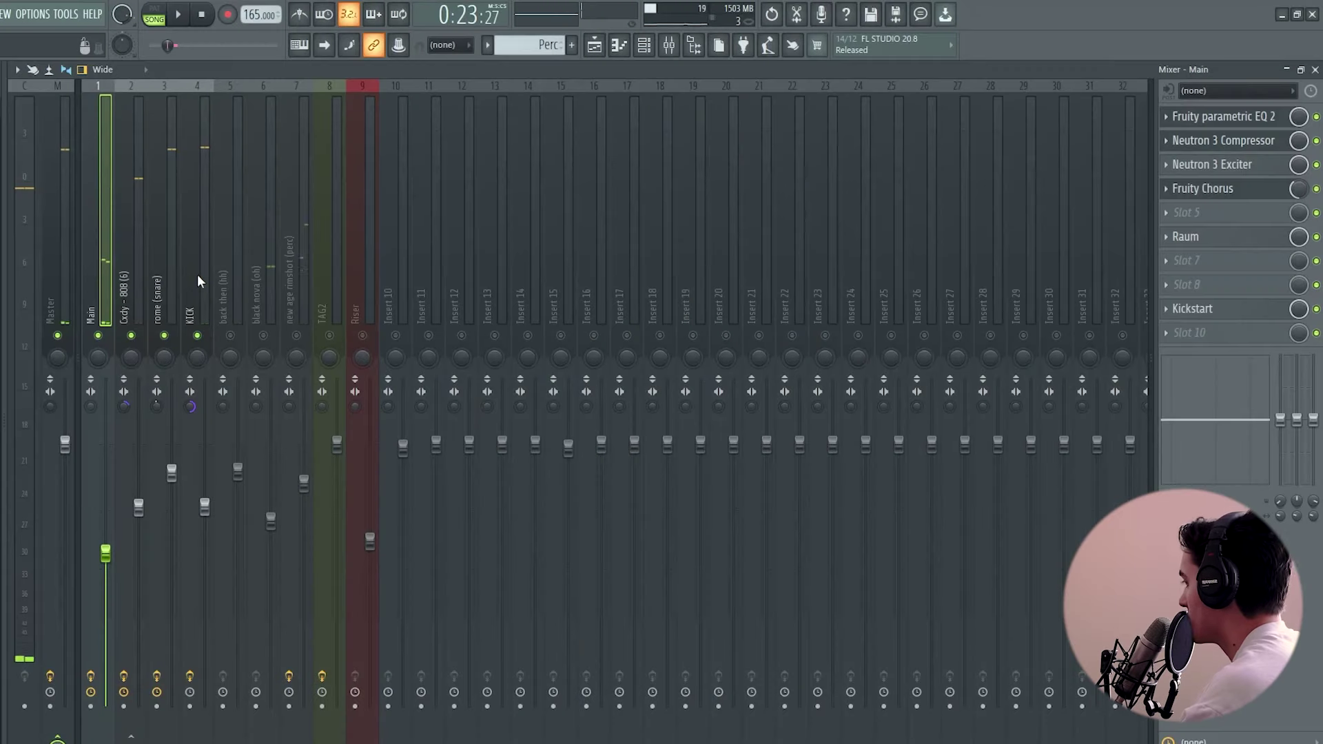
Play all beat tracks with the master merged toward mono and check the 808 and Main tracks.
click(205, 263)
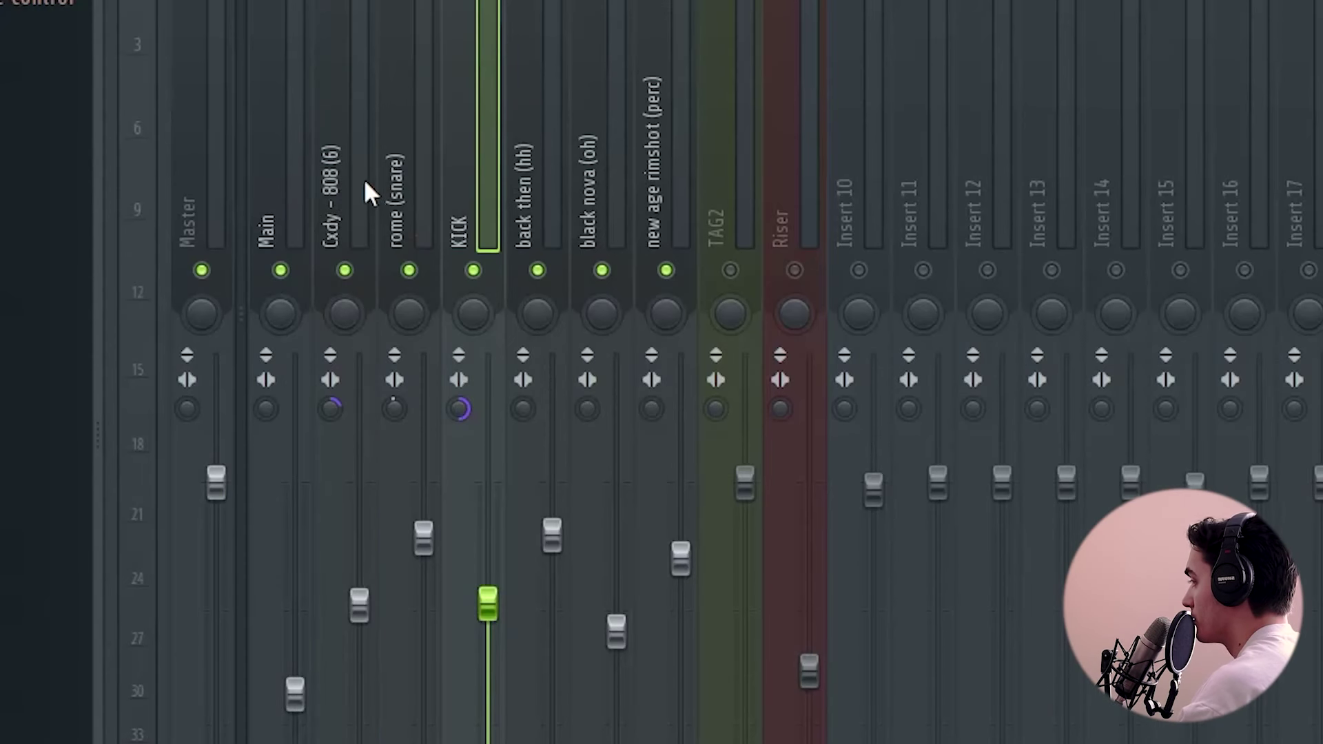
click(203, 203)
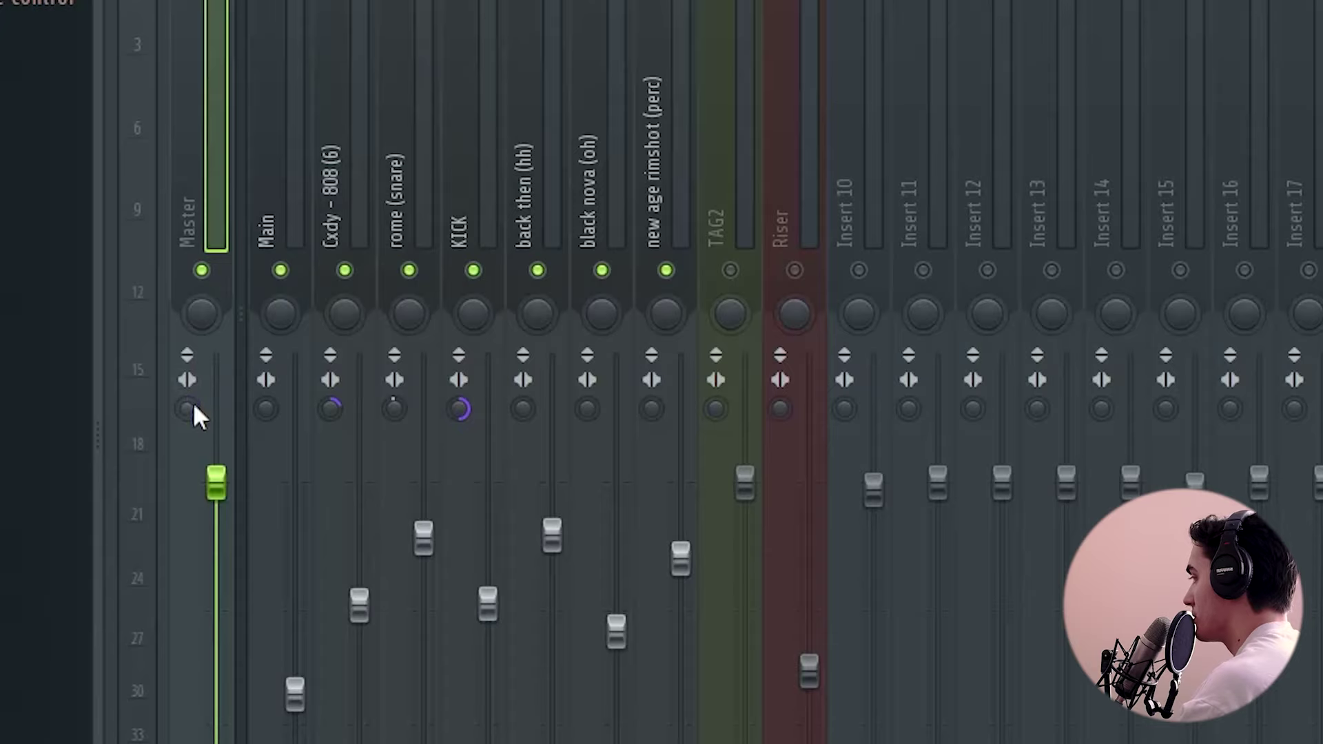
key(space)
drag(192, 409, 194, 403)
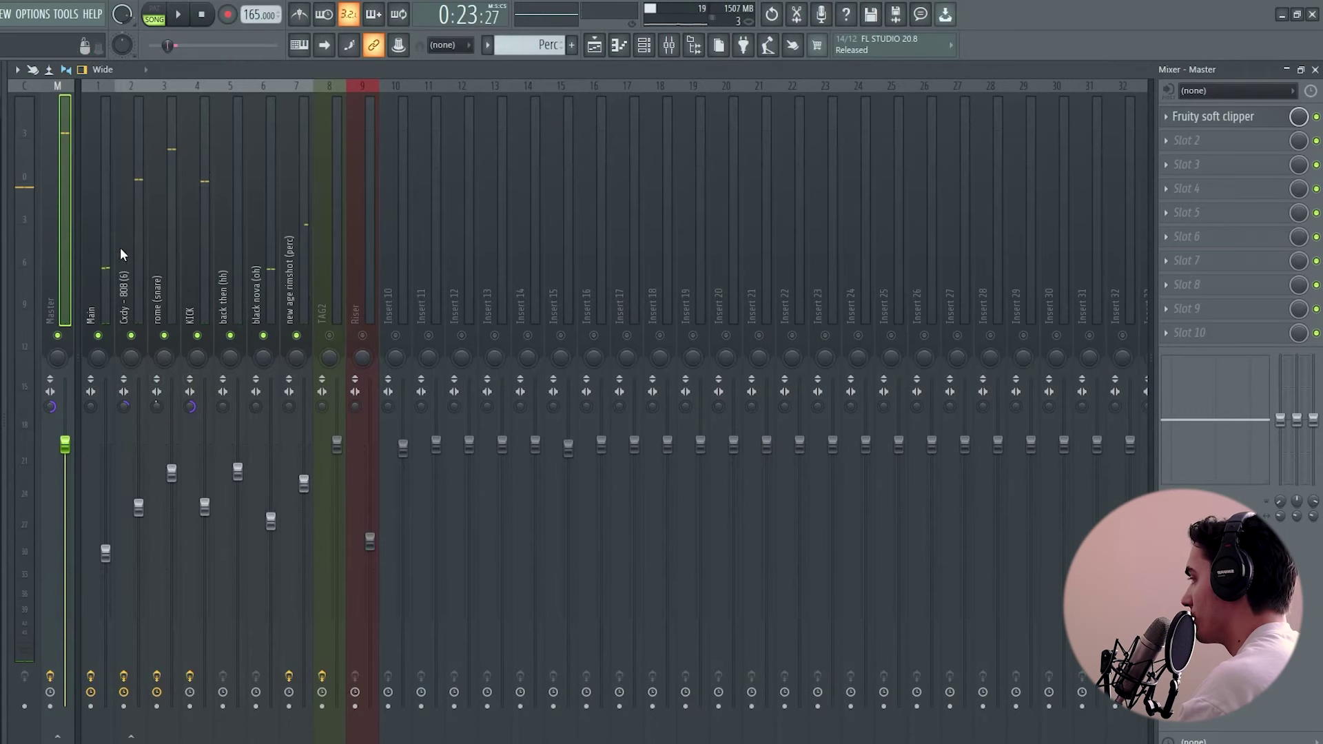
click(141, 262)
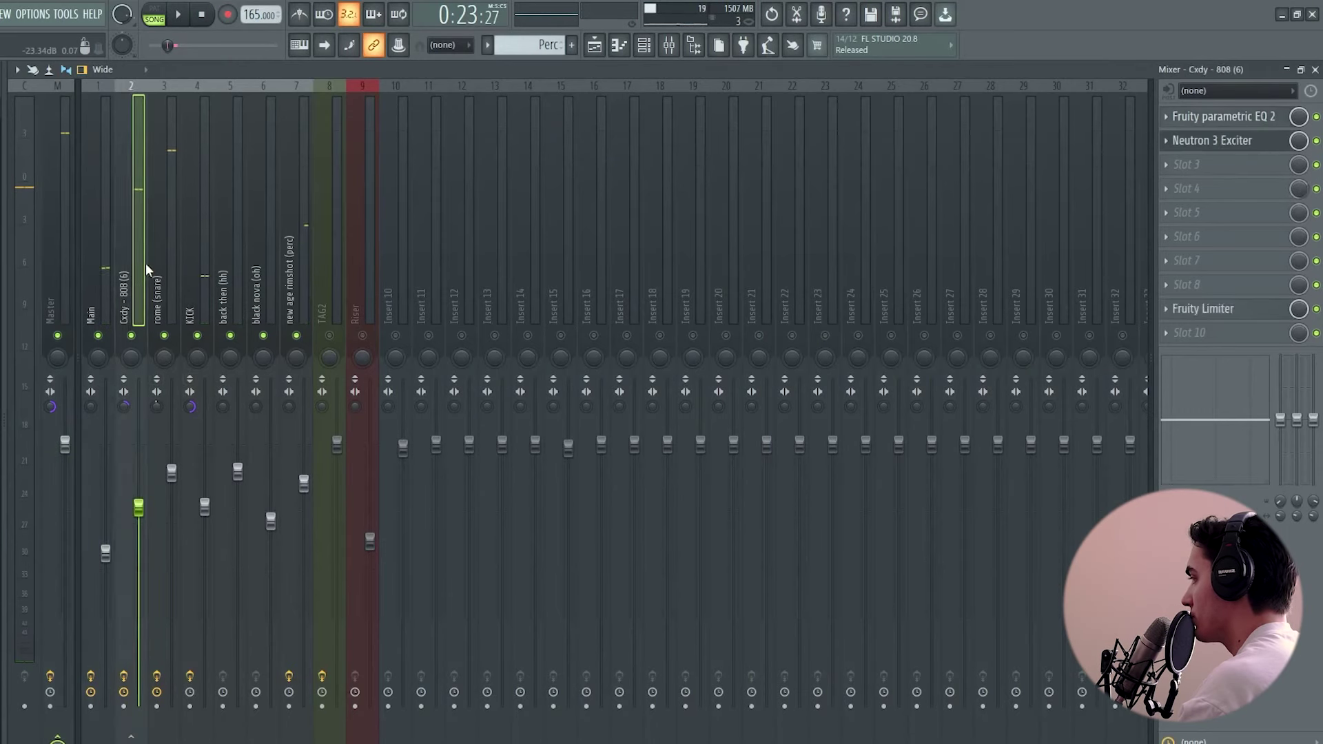
click(105, 260)
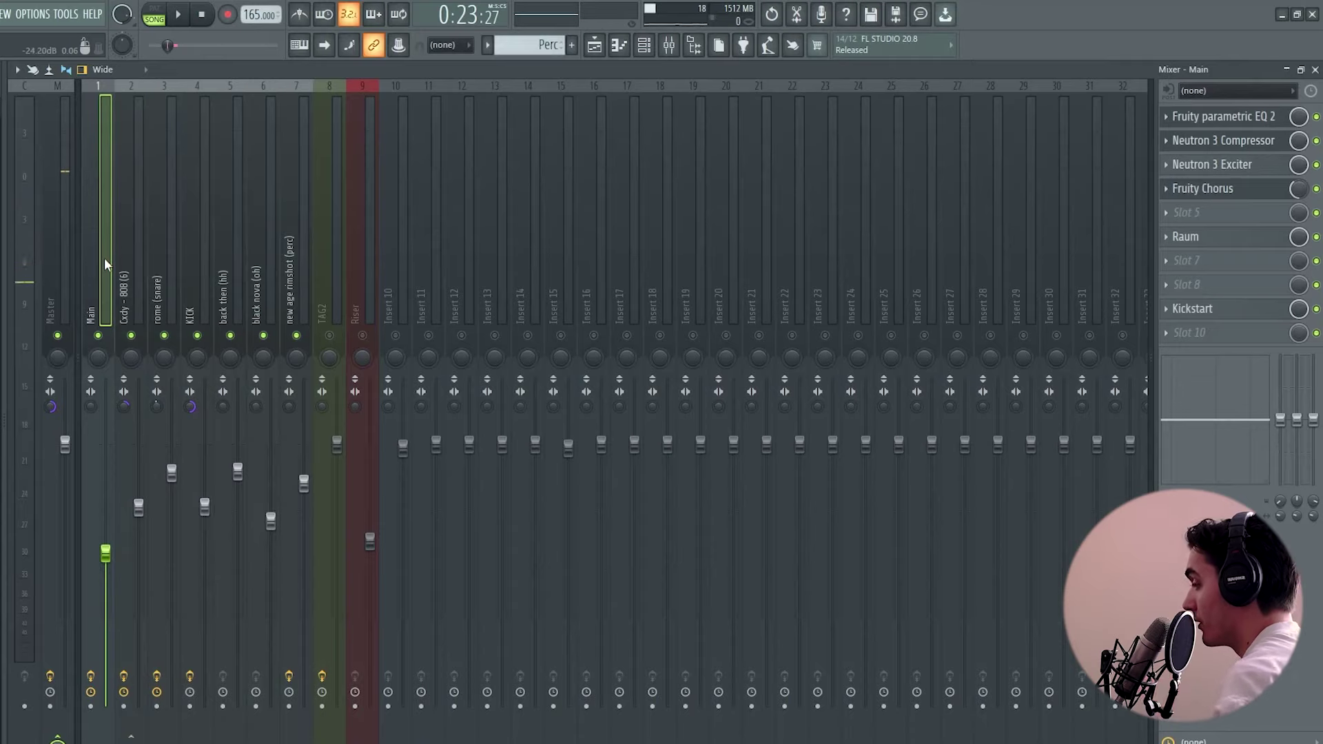
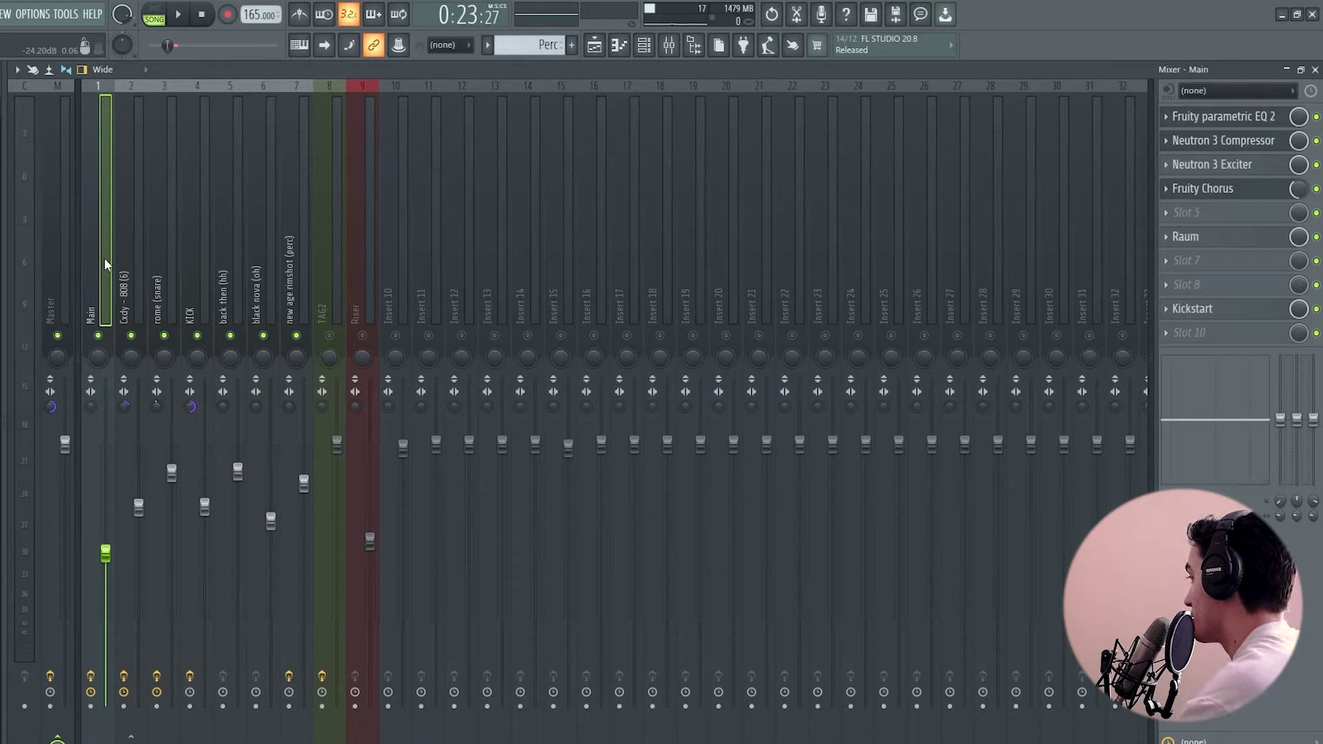
Load Ozone 9 Equalizer into slot 4 of the hi-hat track in place of Fruity parametric EQ 2.
click(200, 270)
click(239, 268)
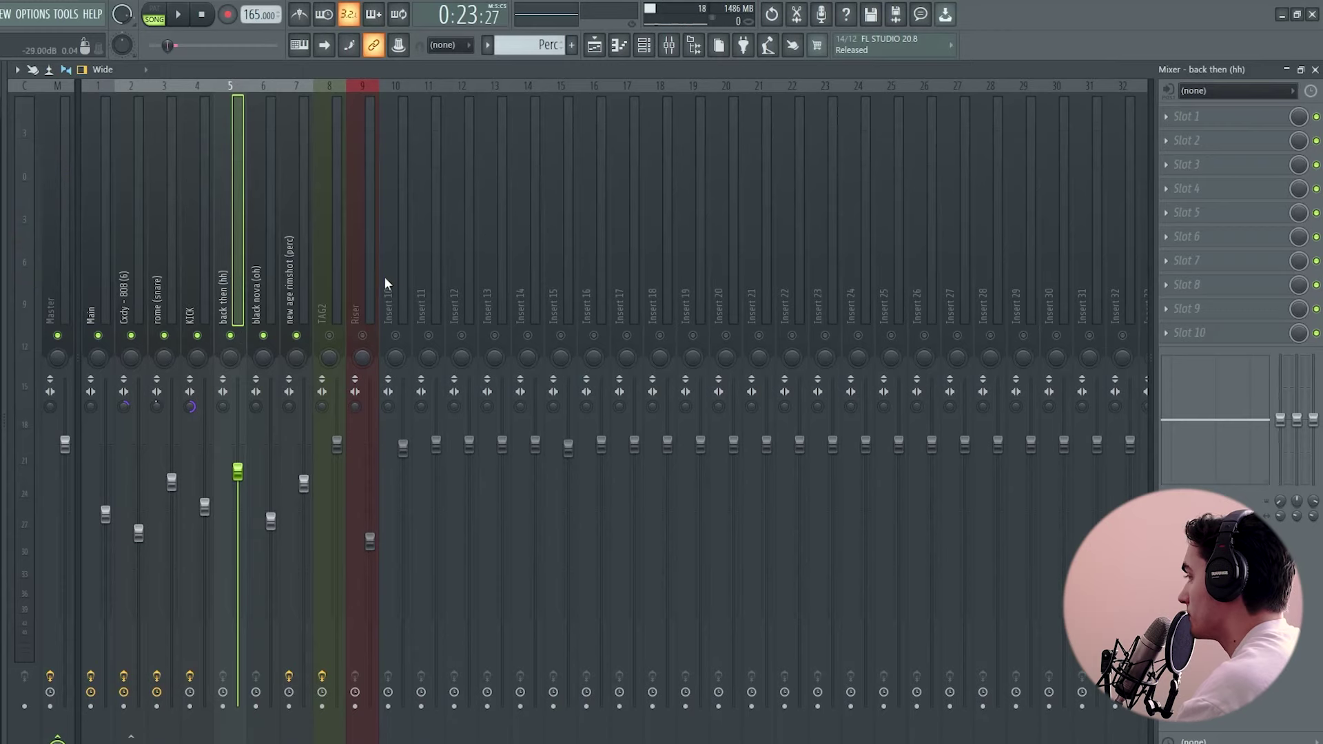
click(1202, 188)
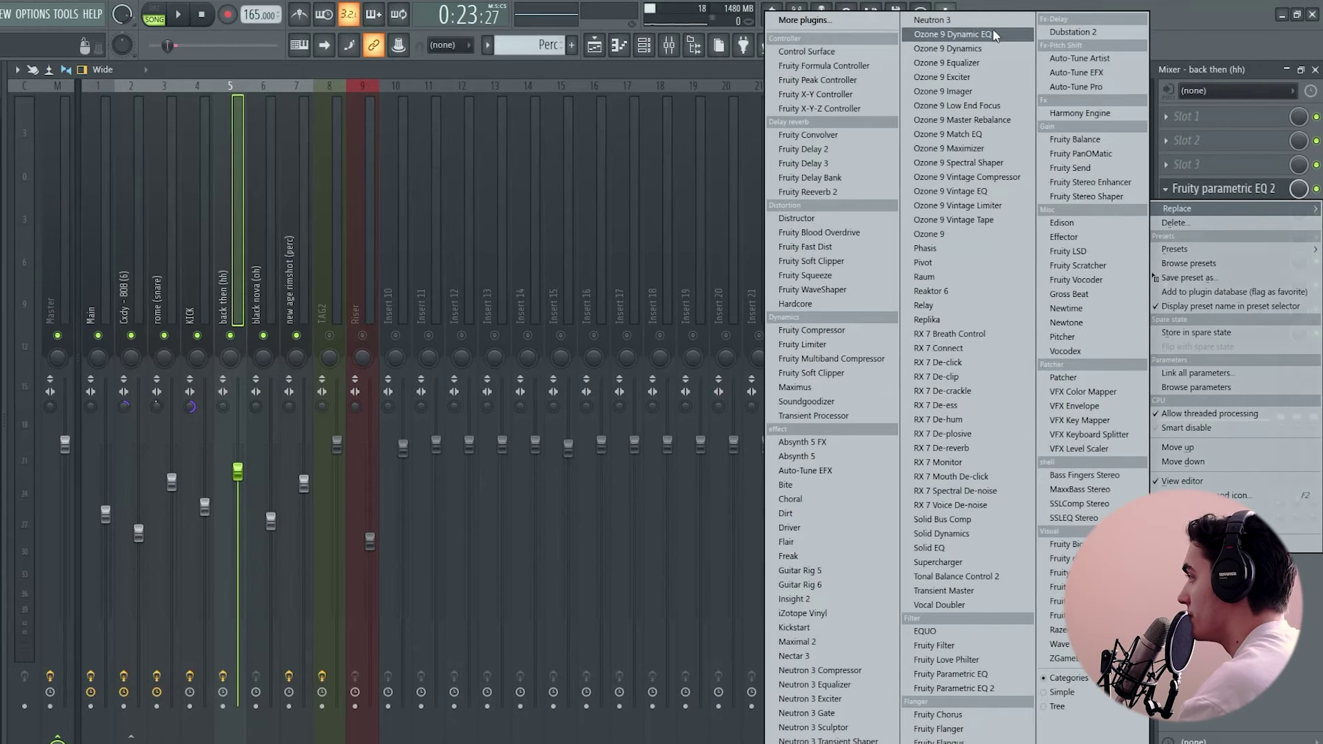
click(975, 63)
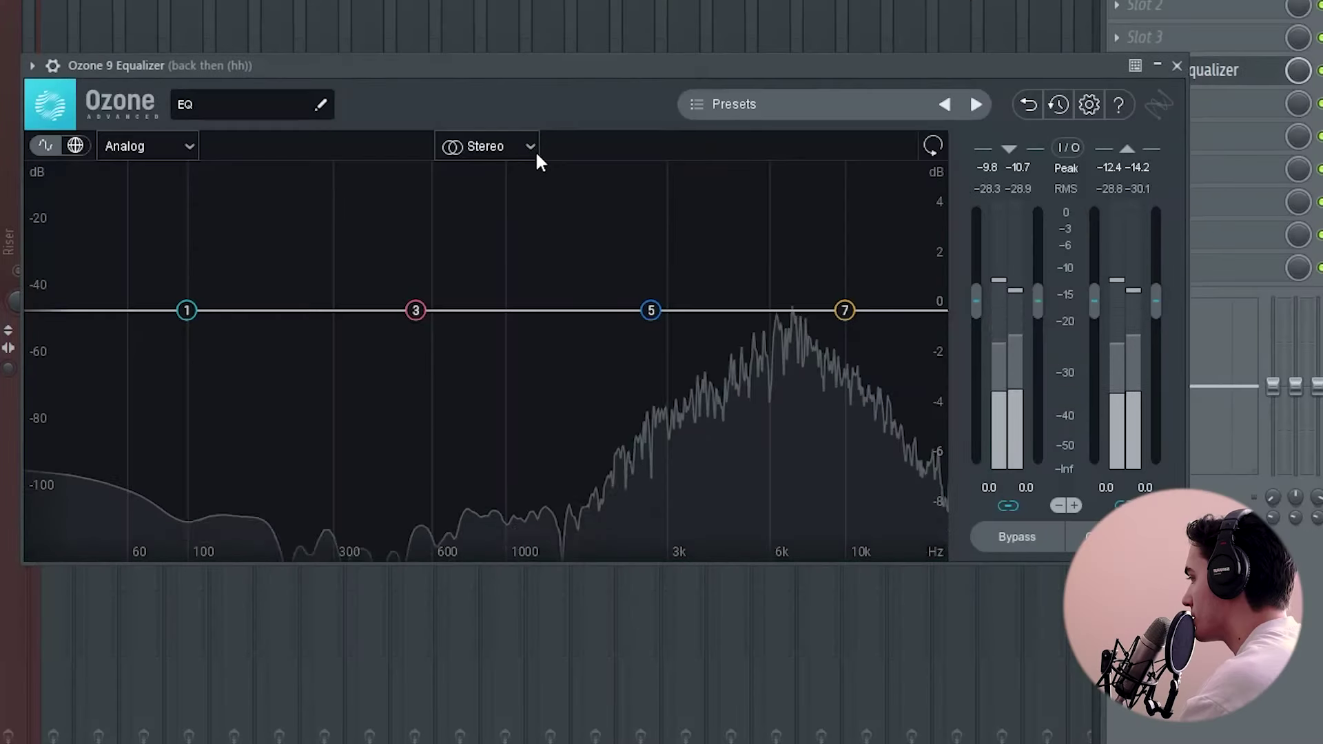
drag(515, 70, 508, 48)
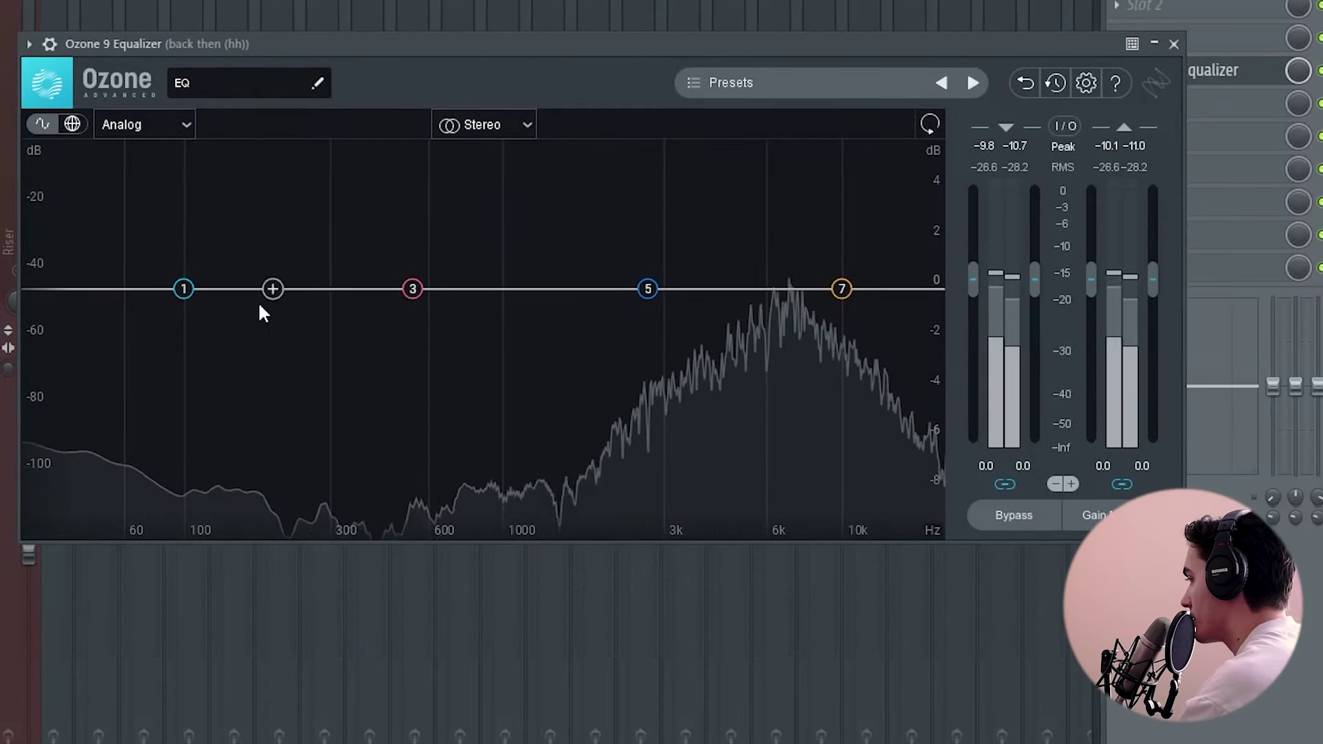
Cut the hi-hat's lows deeply with Baxandall Bass band 1 just below 3 kHz, and place band 5 near 3 kHz.
click(183, 289)
drag(177, 294, 515, 522)
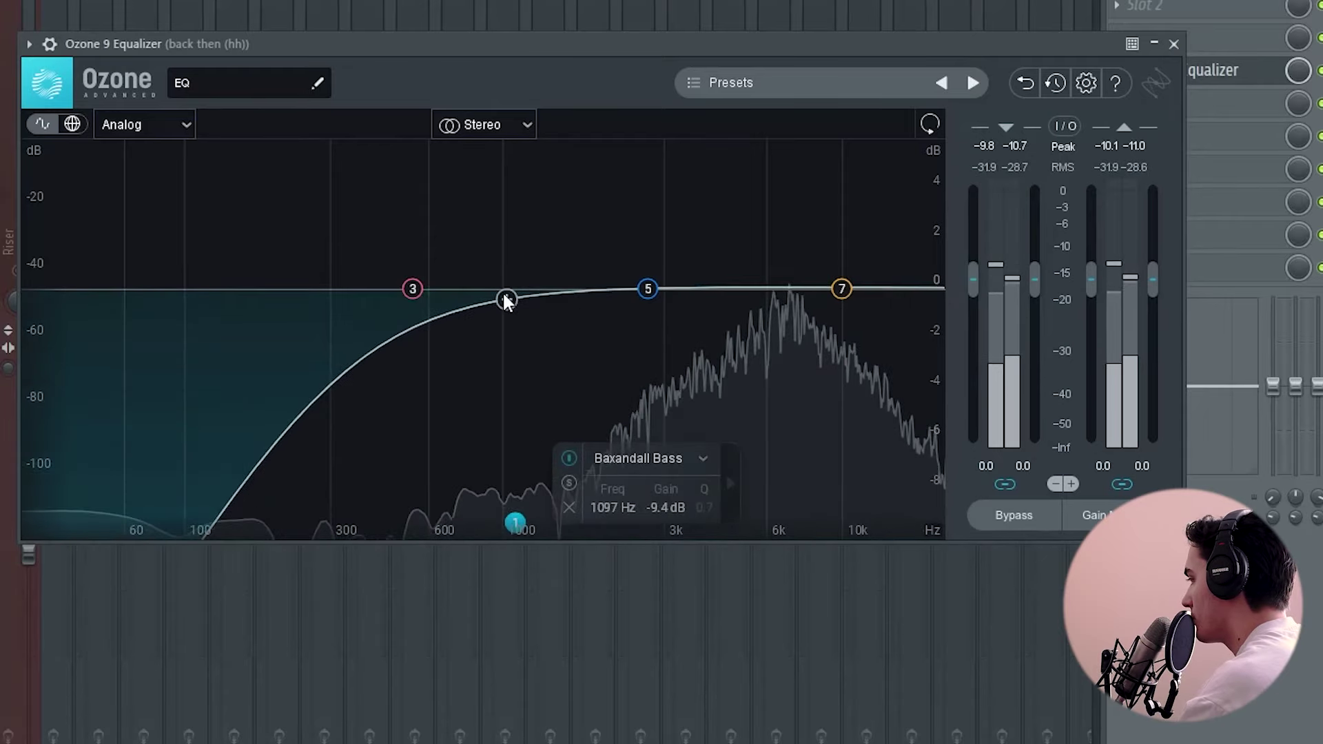
mouse_move(648, 288)
mouse_down()
mouse_move(618, 287)
mouse_move(667, 289)
mouse_up()
drag(521, 532, 650, 553)
drag(777, 543, 660, 532)
Boost the hi-hat's Baxandall Treble band by 5.9 dB at 11383 Hz and compare the sound with the equalizer bypassed.
drag(851, 296, 870, 143)
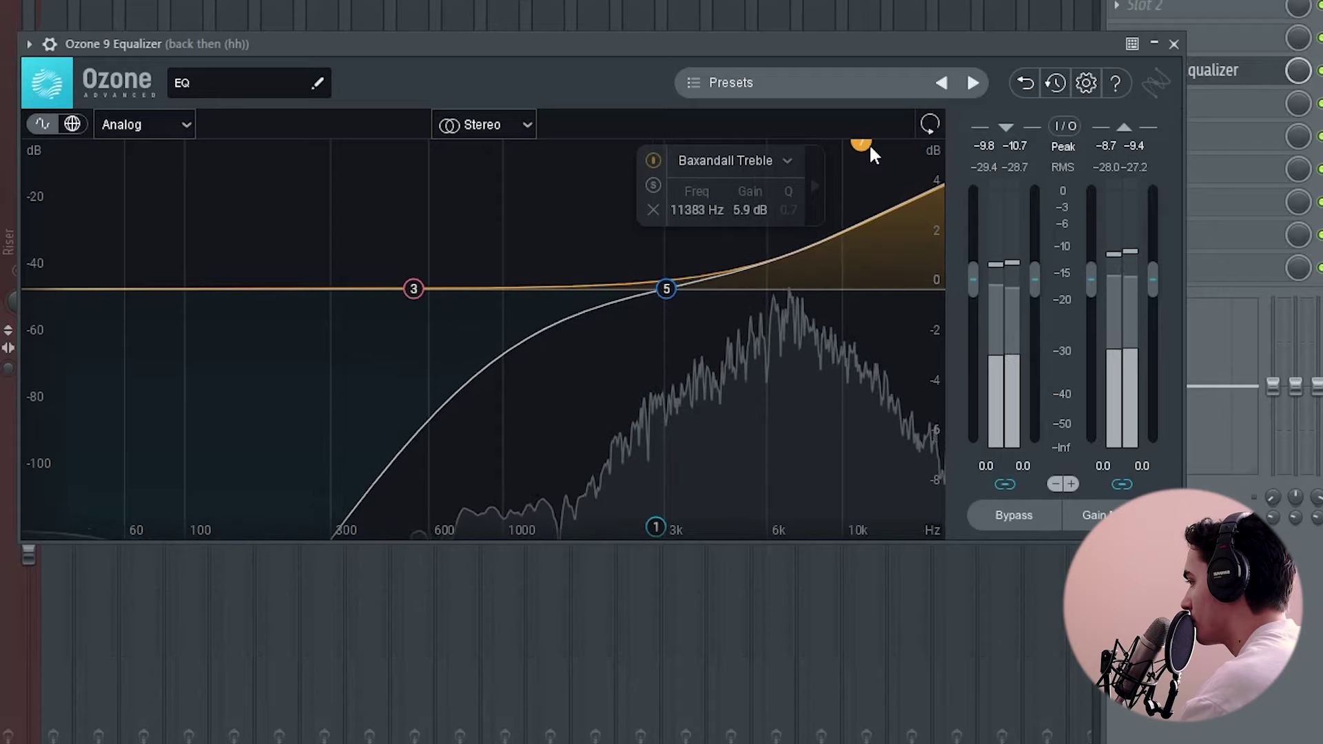
click(1024, 515)
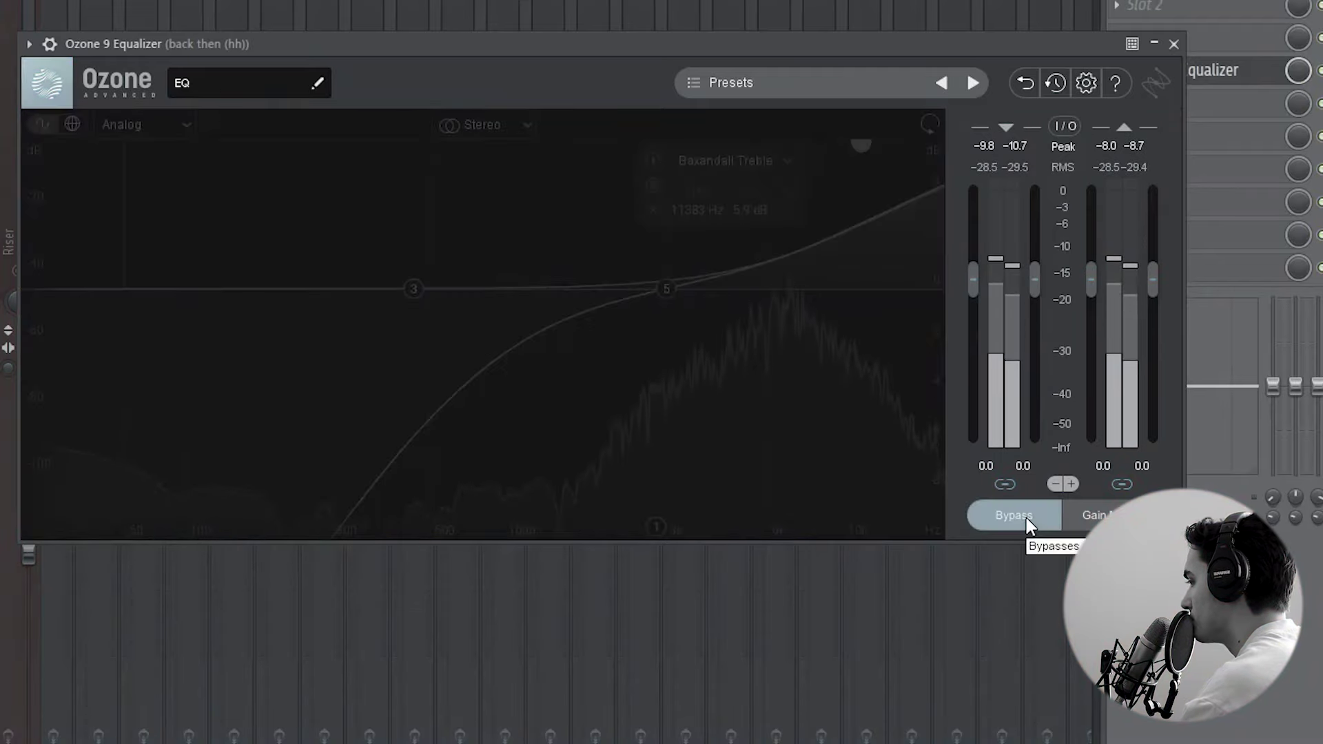
click(1025, 516)
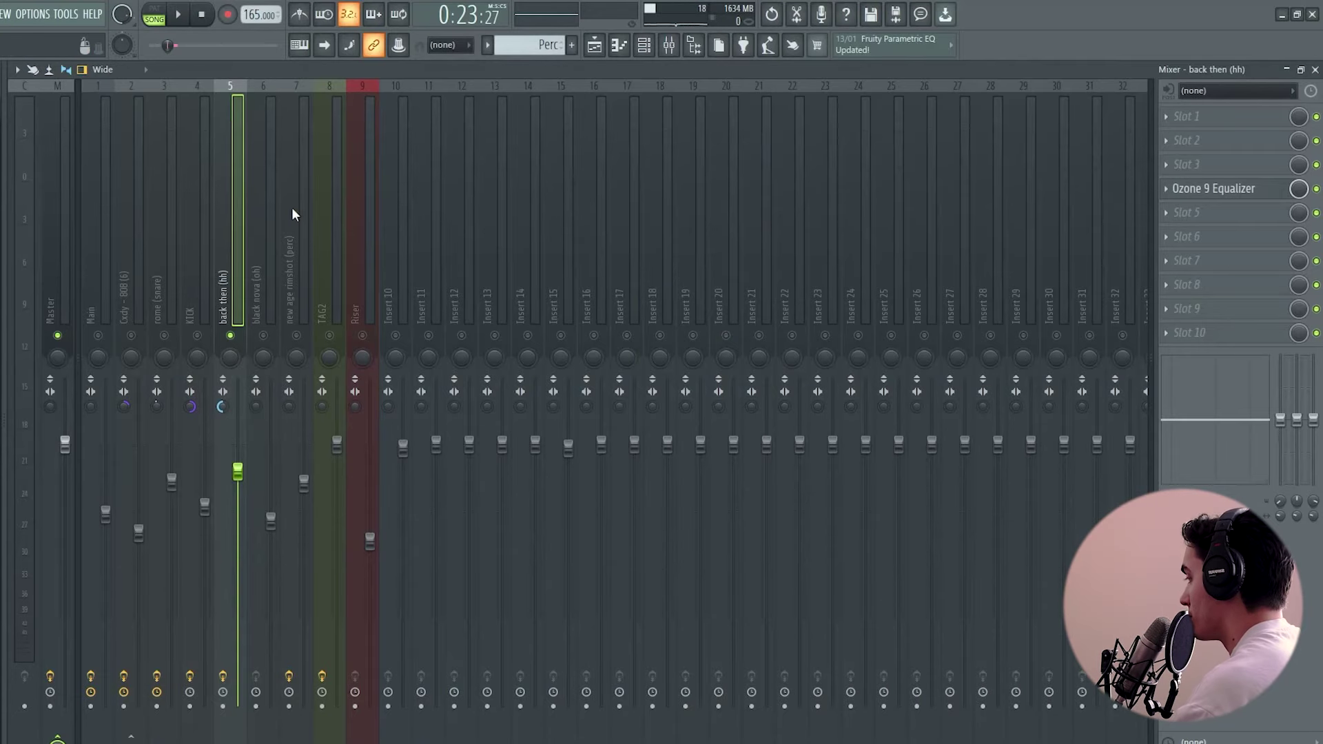
Select the Hi Hats pattern and open its back then (hh) channel notes in the piano roll.
click(650, 48)
click(648, 47)
click(648, 47)
click(594, 47)
scroll(533, 44, up, 3)
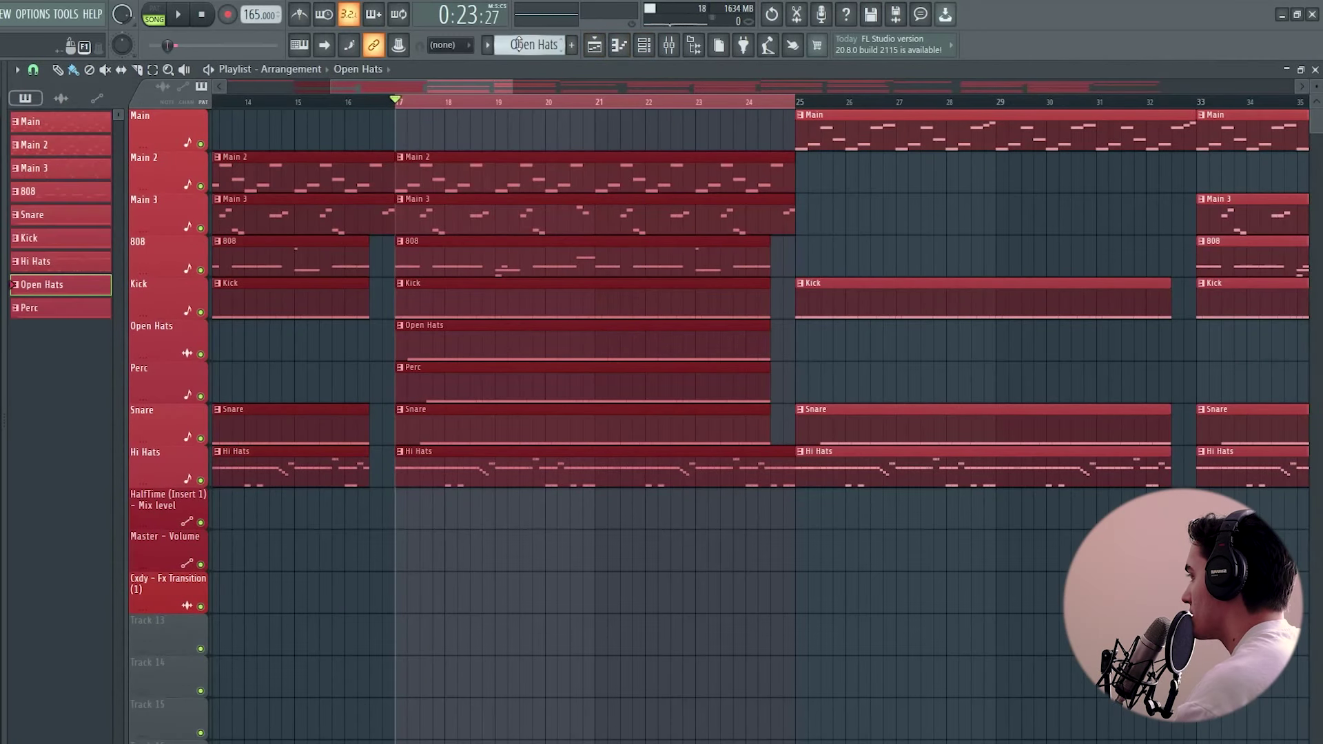
scroll(531, 43, down, 2)
scroll(540, 44, up, 1)
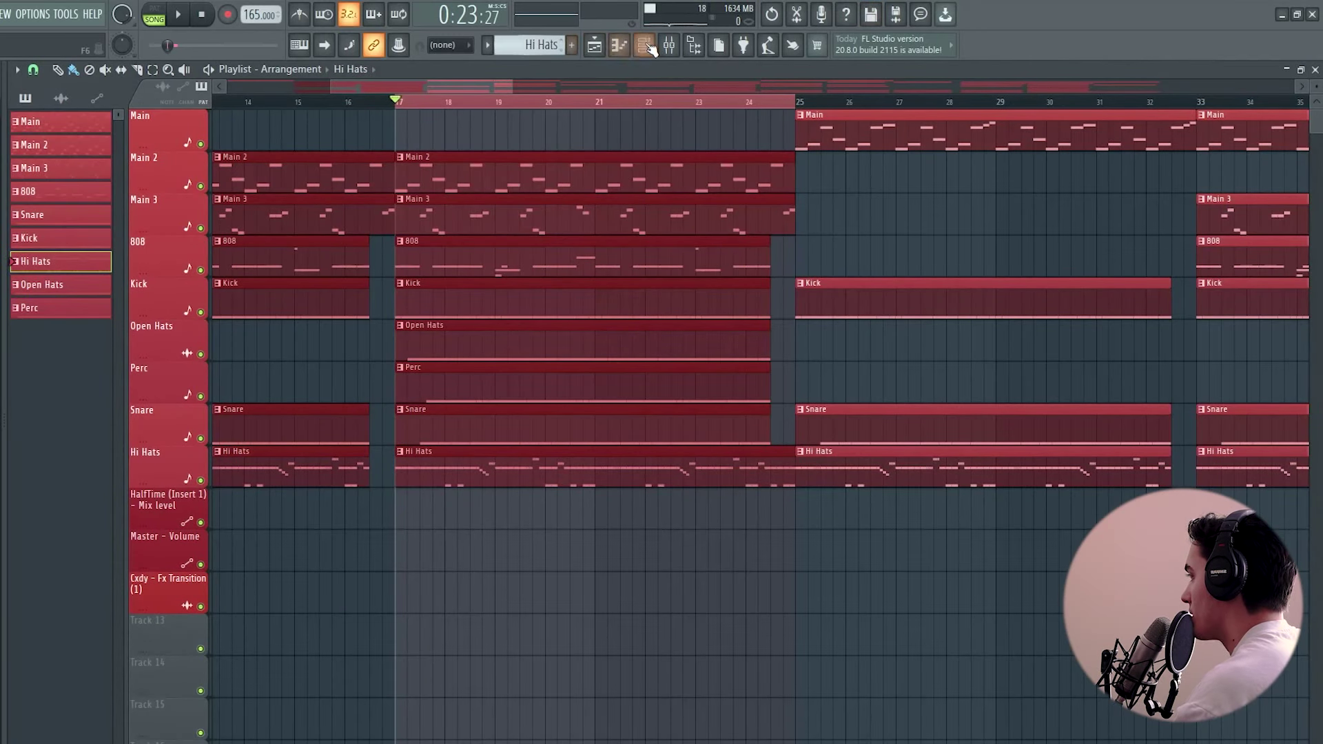
click(648, 46)
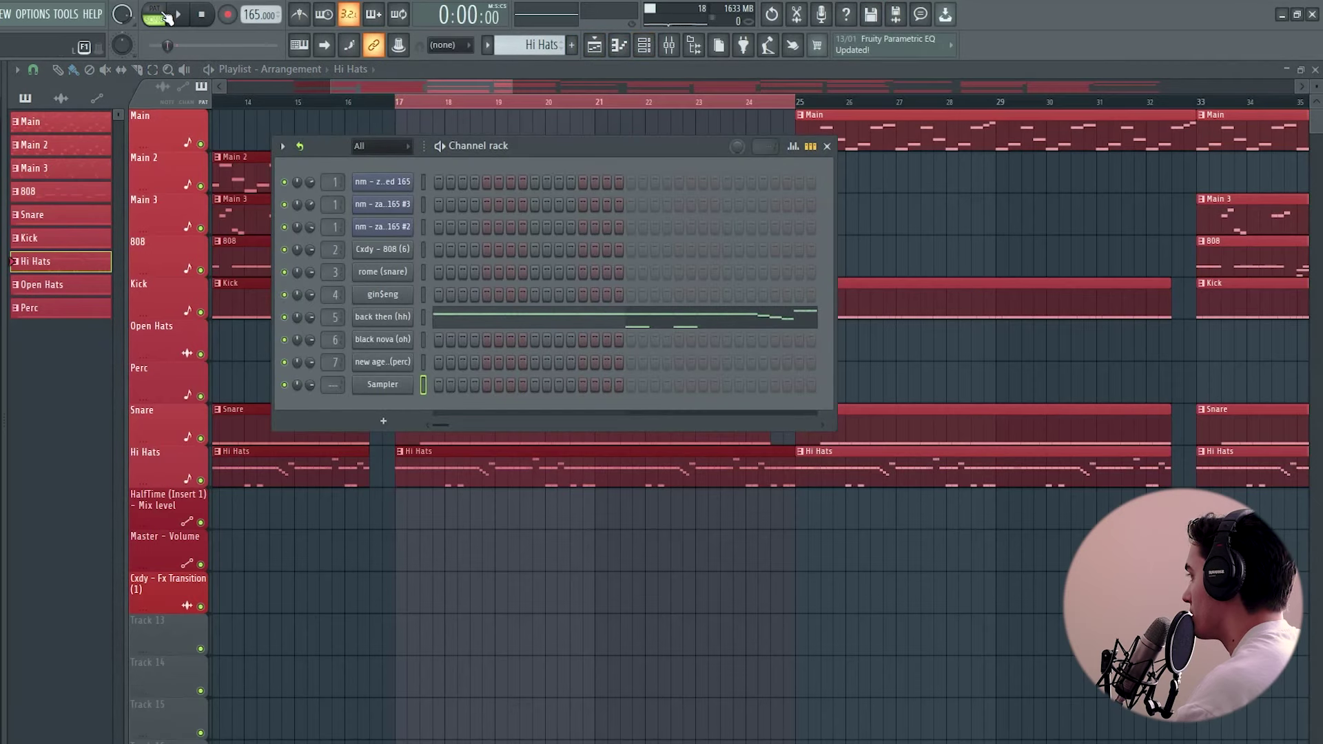
click(482, 327)
Audition the hi-hat pattern and switch the note control lane from velocity to panning.
key(space)
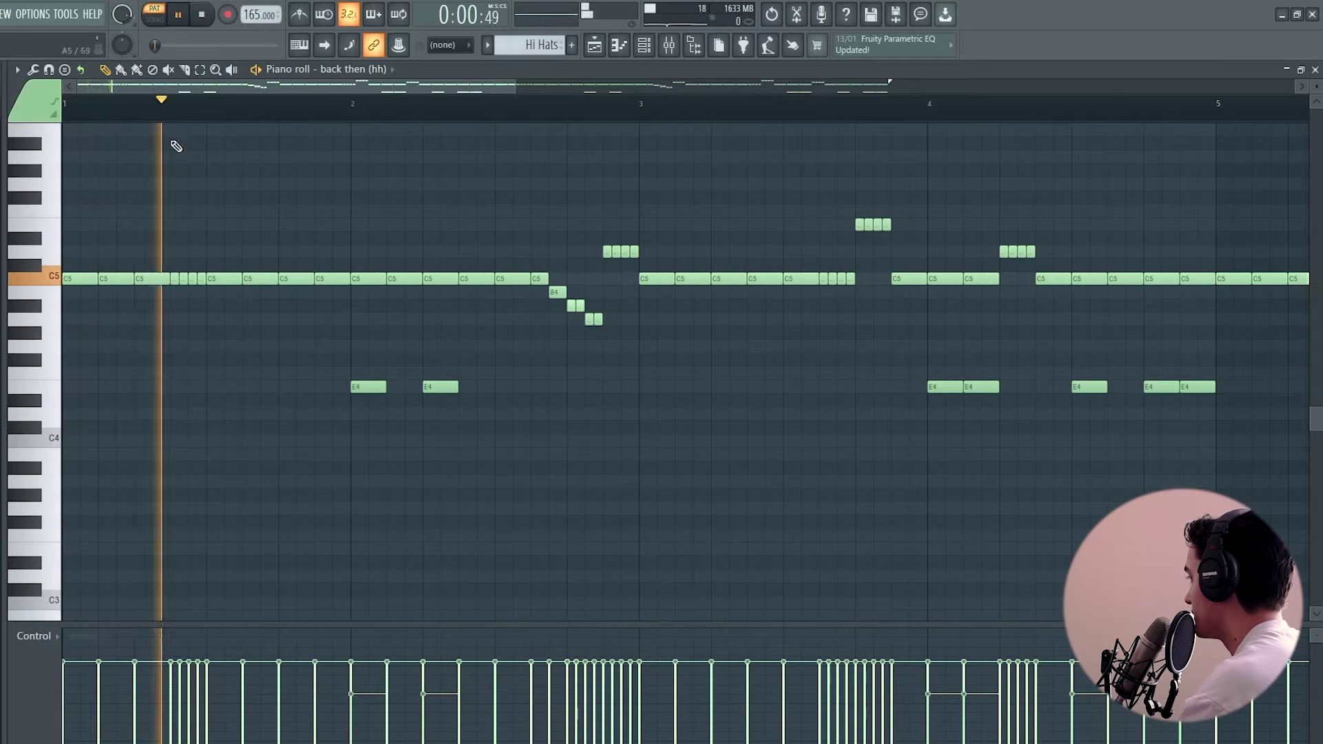
key(space)
scroll(106, 561, down, 2)
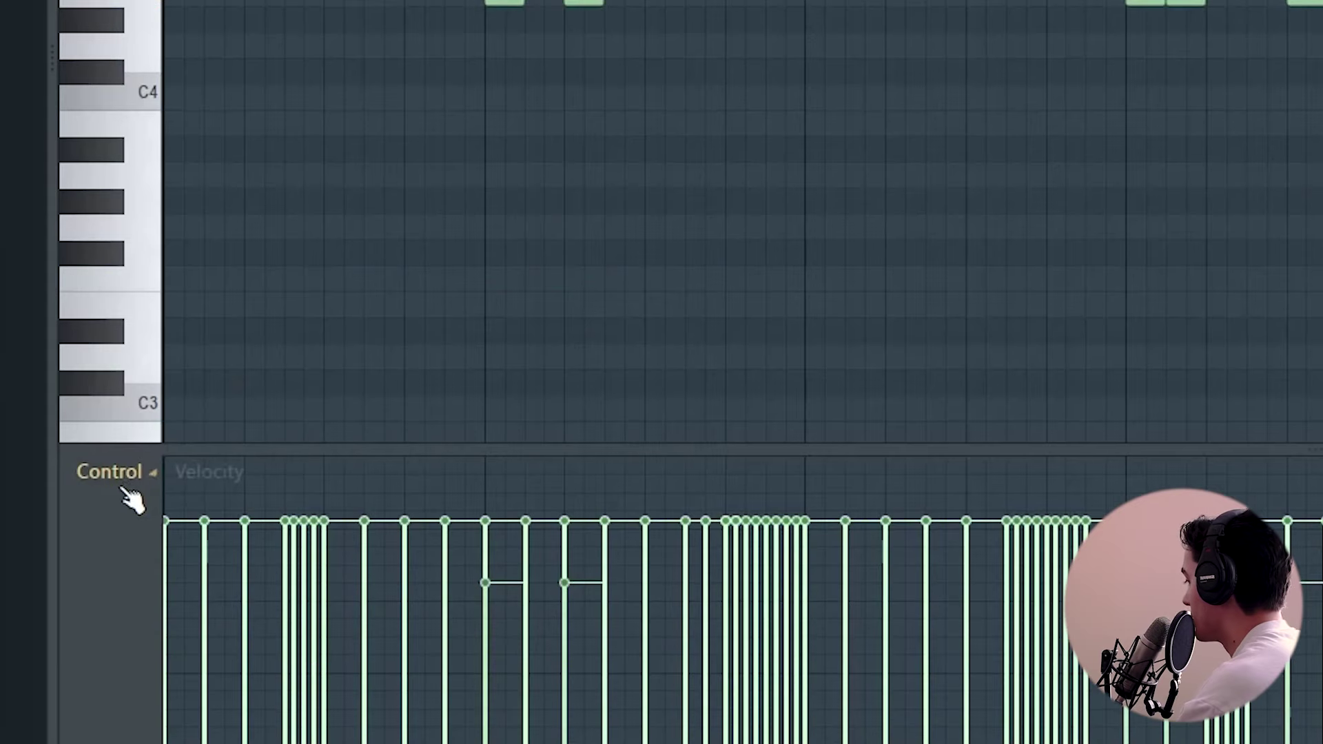
click(135, 471)
click(141, 529)
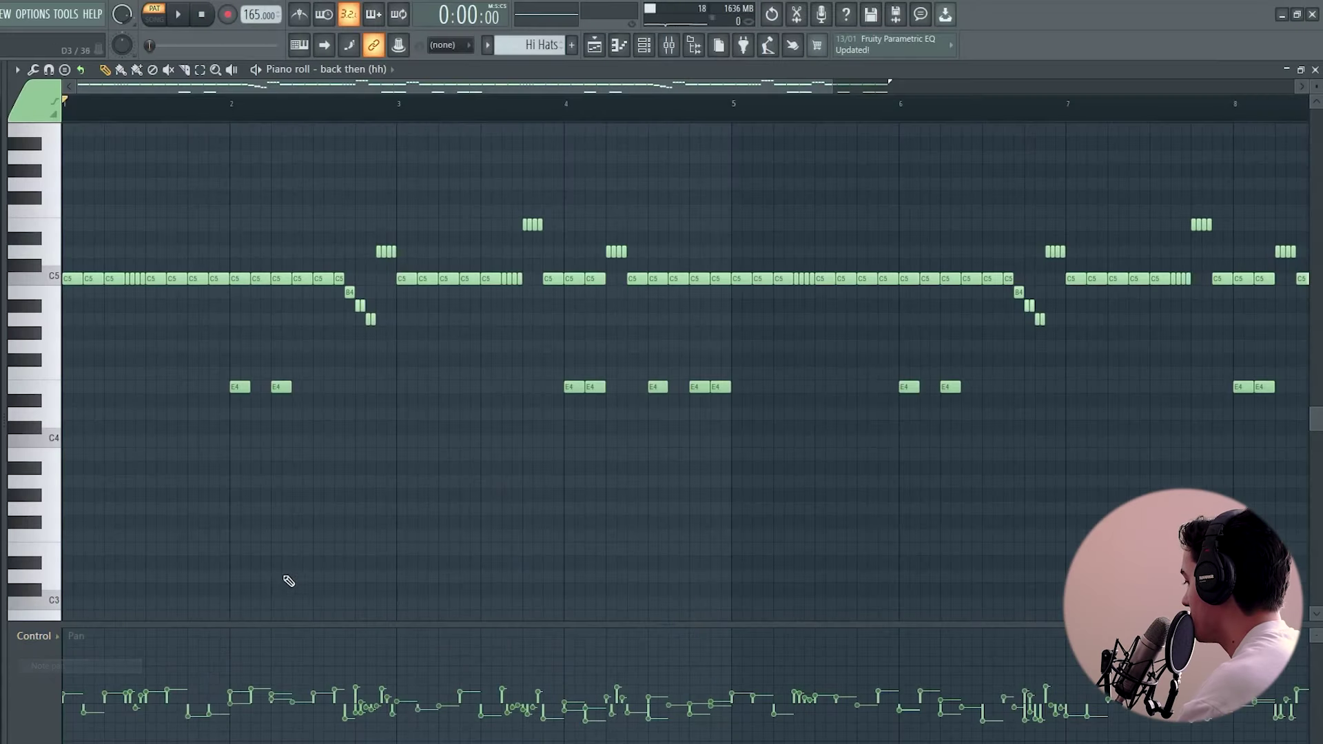
Vary the panning of the individual hi-hat notes alternately left and right across the first half of the pattern.
scroll(227, 524, down, 3)
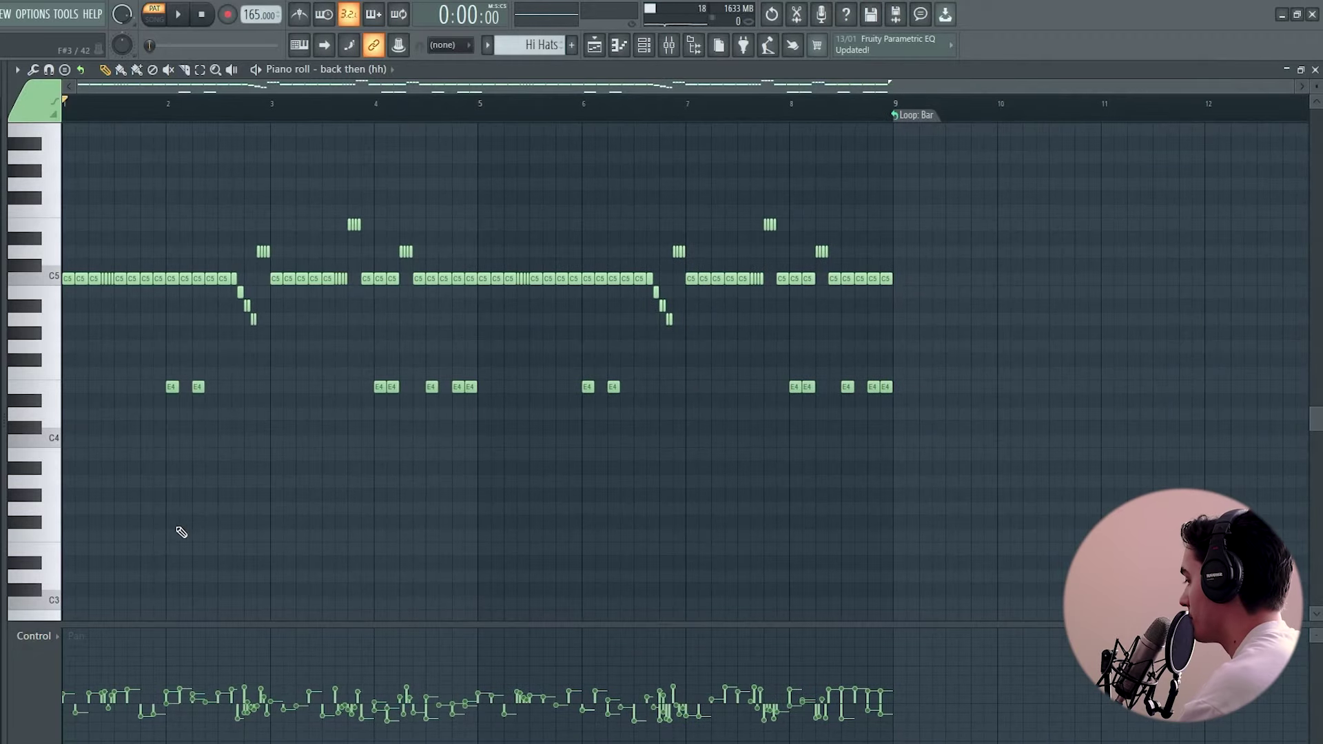
scroll(88, 549, up, 3)
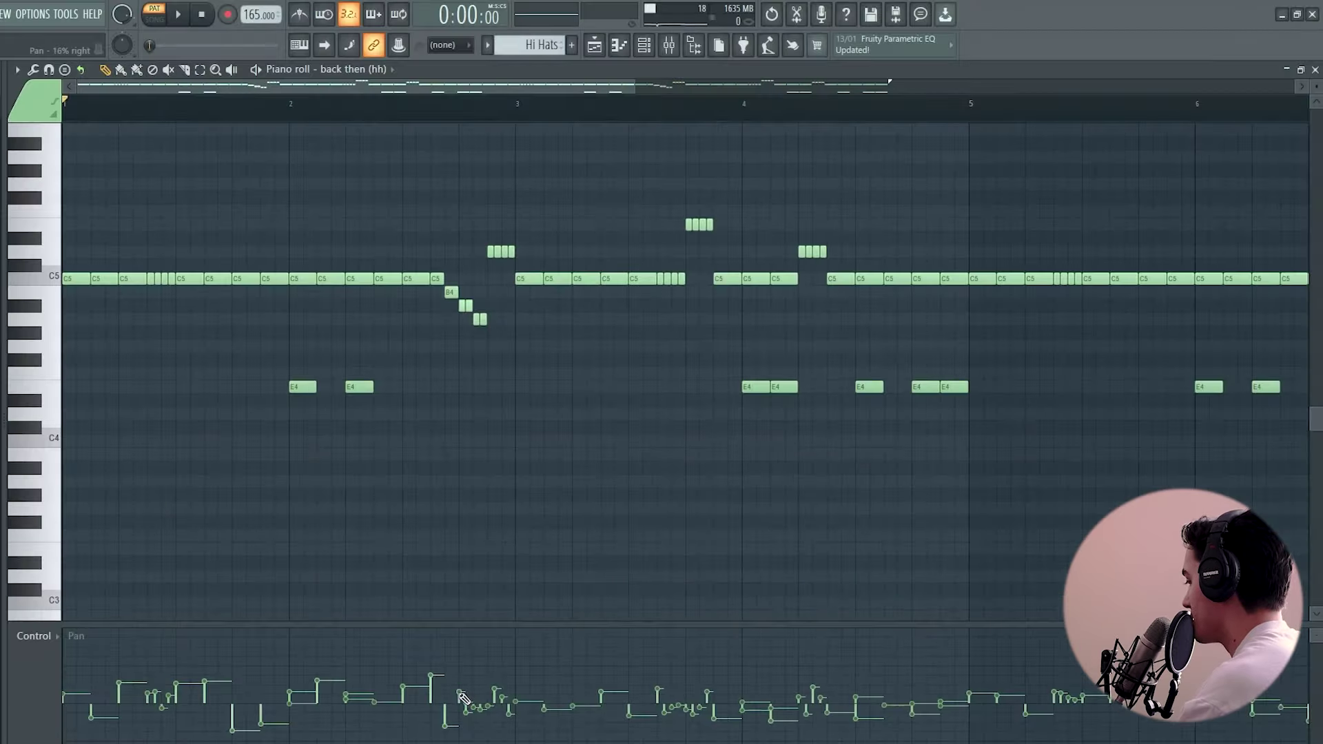
ctrl+scroll(478, 585, up, 3)
scroll(479, 585, down, 2)
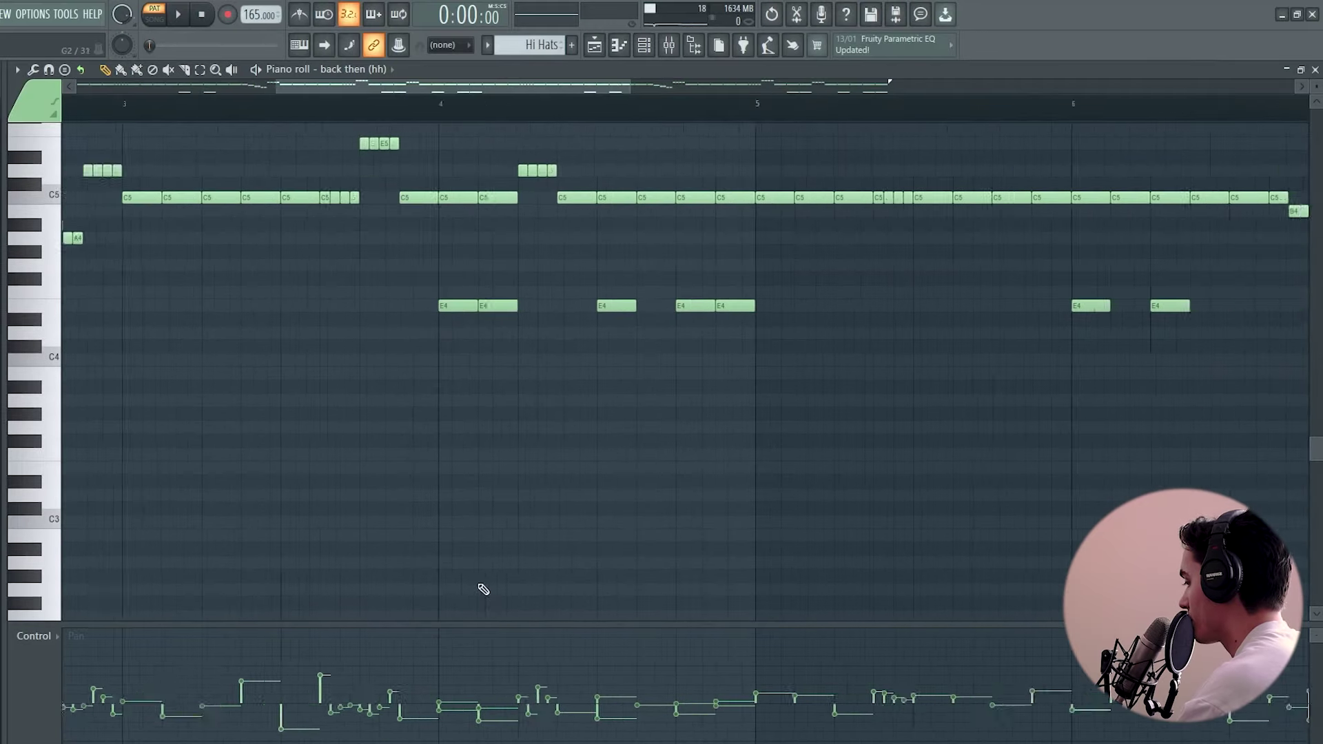
scroll(801, 720, right, 6)
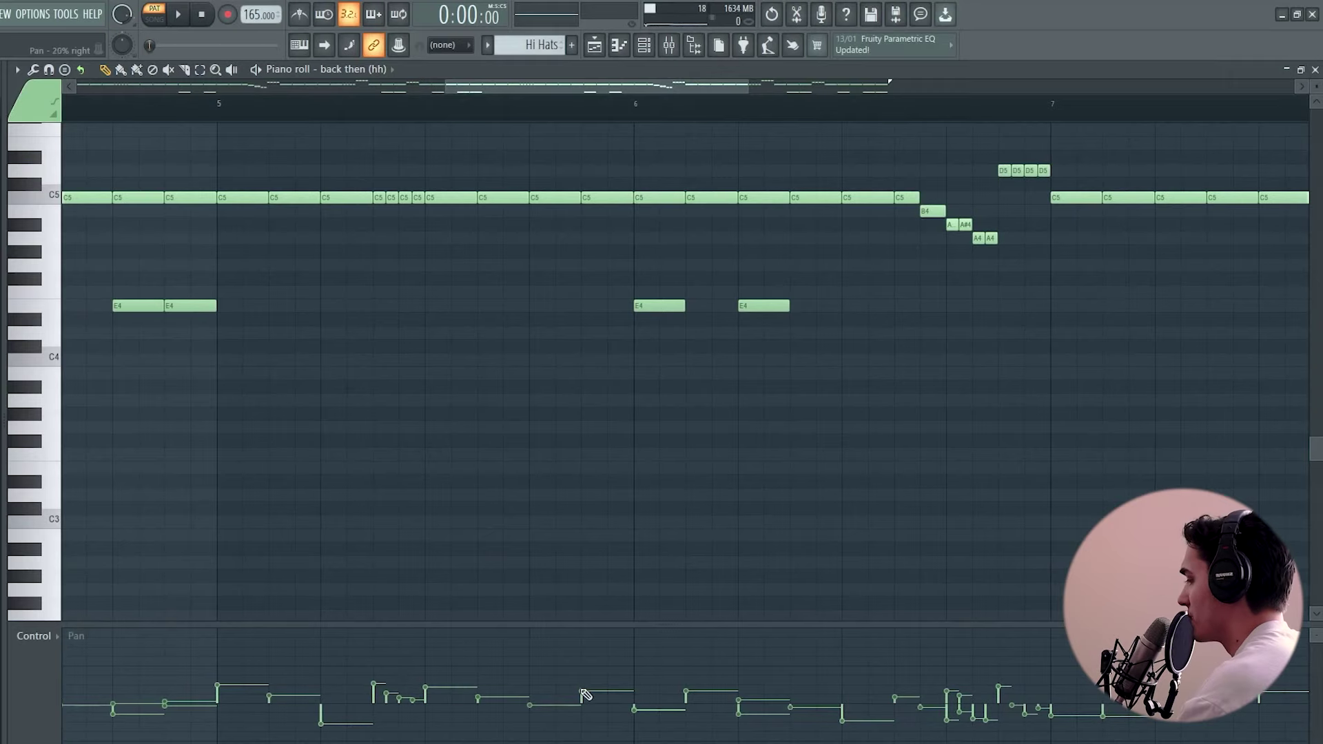
Spread the panning of the remaining hi-hat notes left and right through bar 8, and play the pattern back.
scroll(824, 727, right, 4)
scroll(815, 618, right, 5)
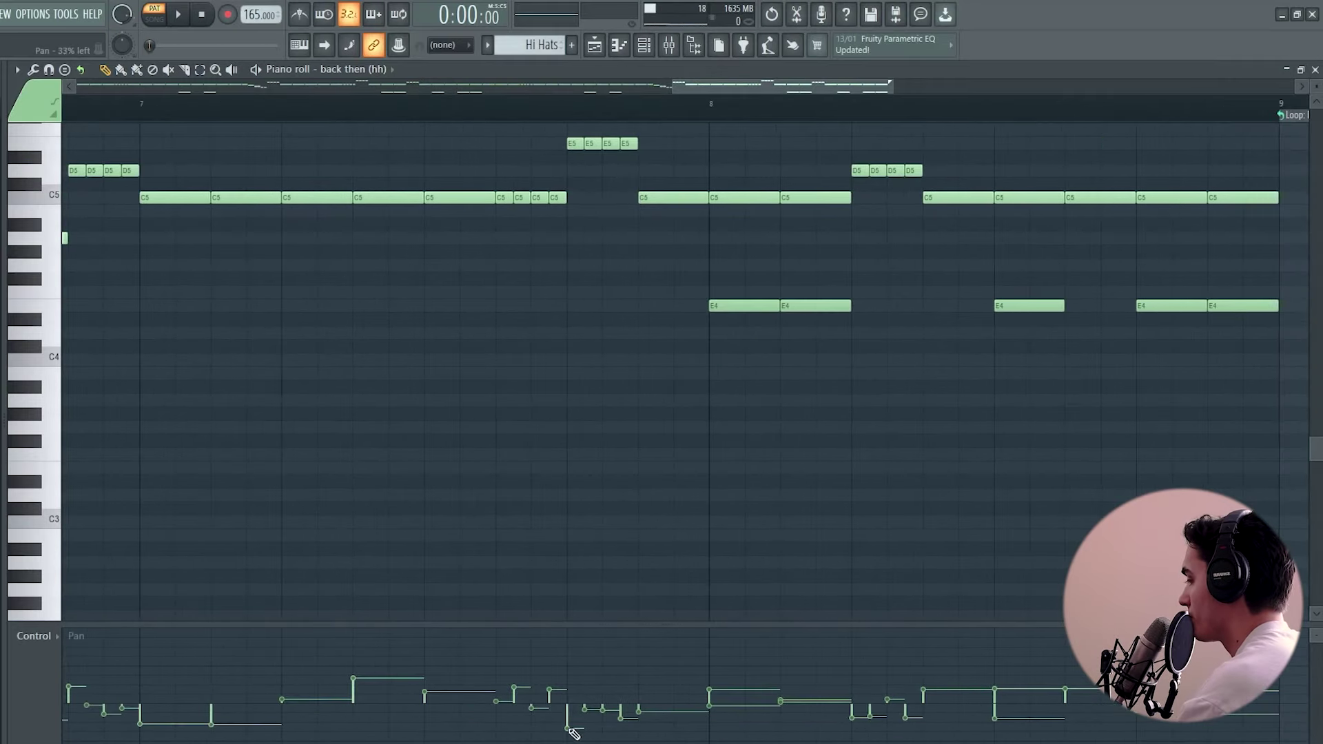
ctrl+scroll(739, 562, down, 2)
ctrl+scroll(866, 570, up, 2)
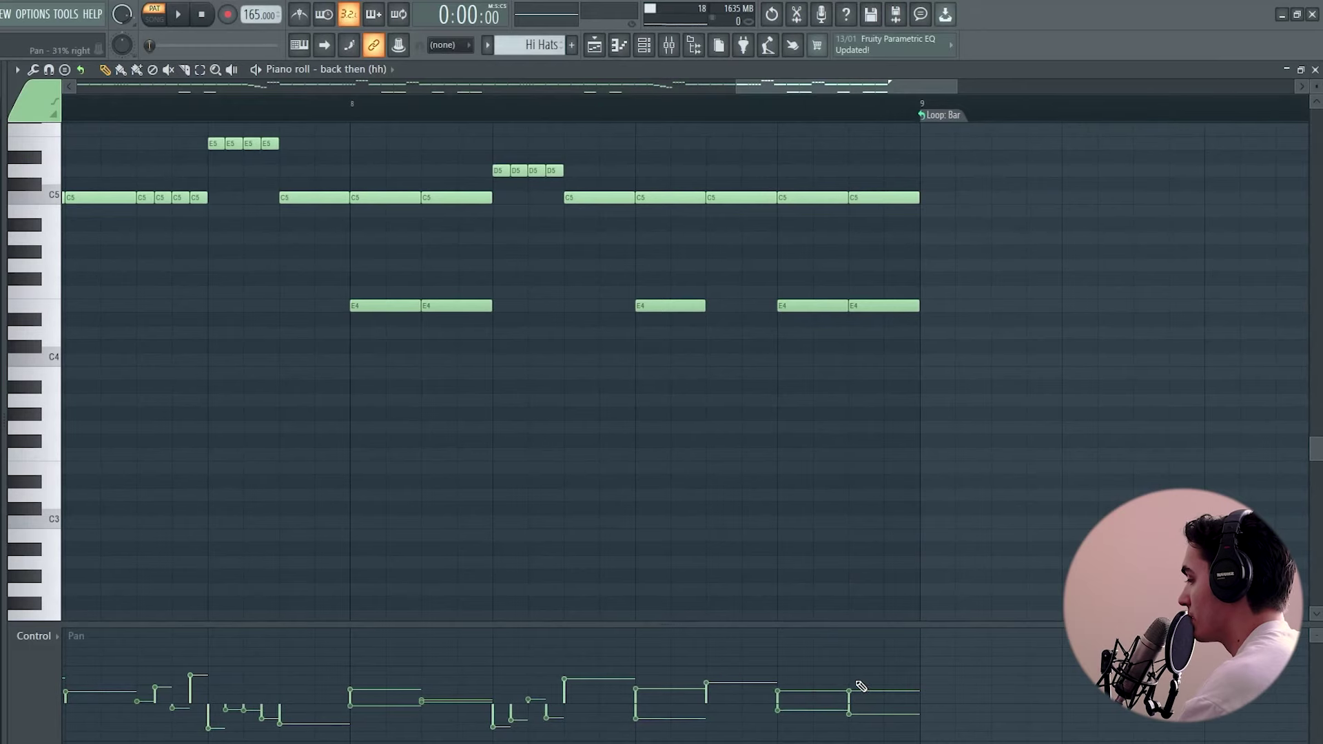
ctrl+scroll(569, 511, down, 5)
key(space)
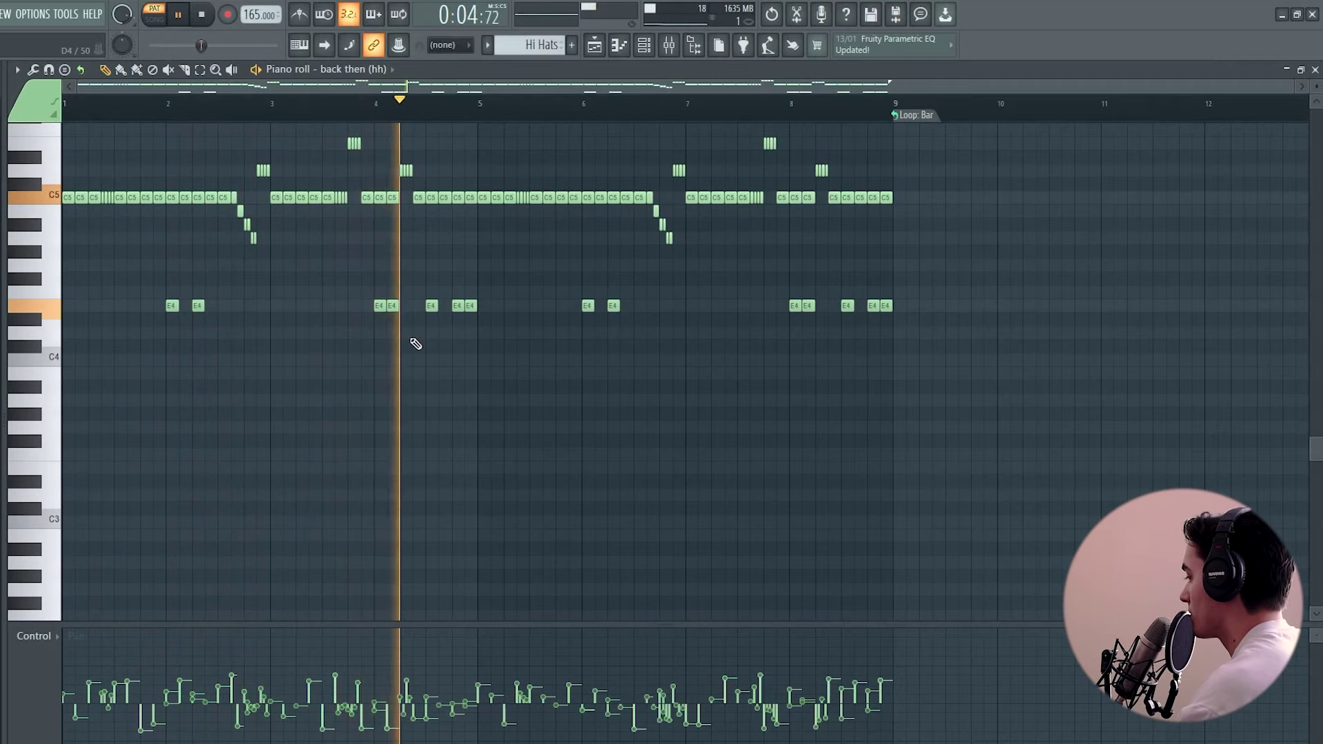
key(space)
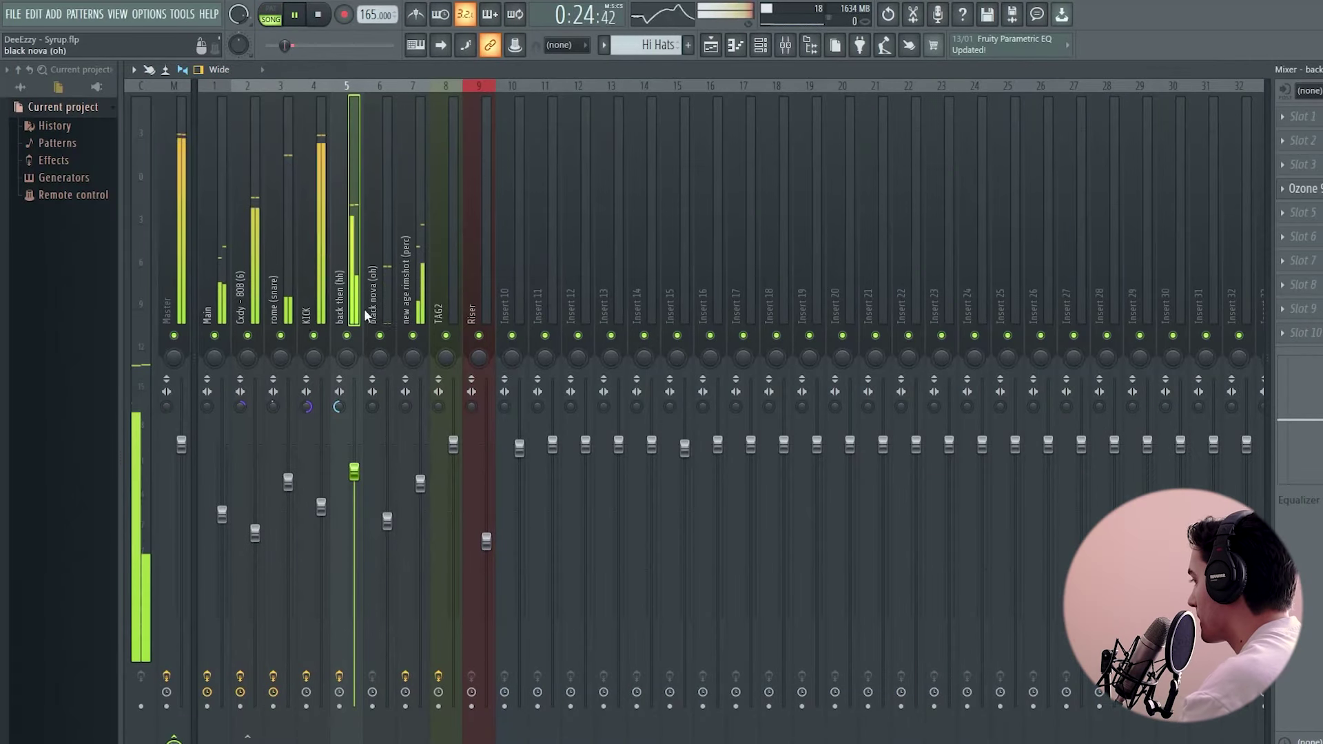
Slightly lower the mixer levels of the 808 and KICK tracks during song playback.
drag(255, 534, 256, 544)
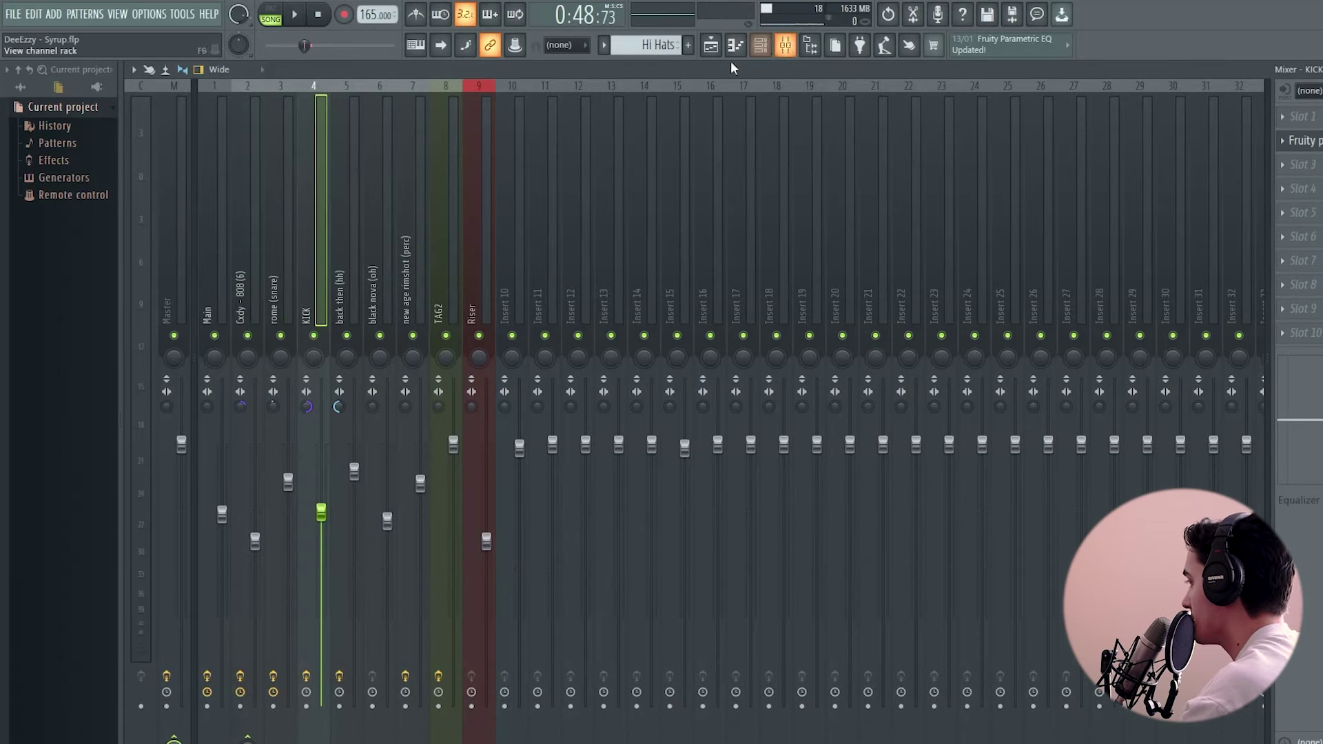
Solo the black nova (oh) track, audition it with the 808, snare, kick and hi-hats, and lower its level slightly.
click(386, 288)
click(406, 272)
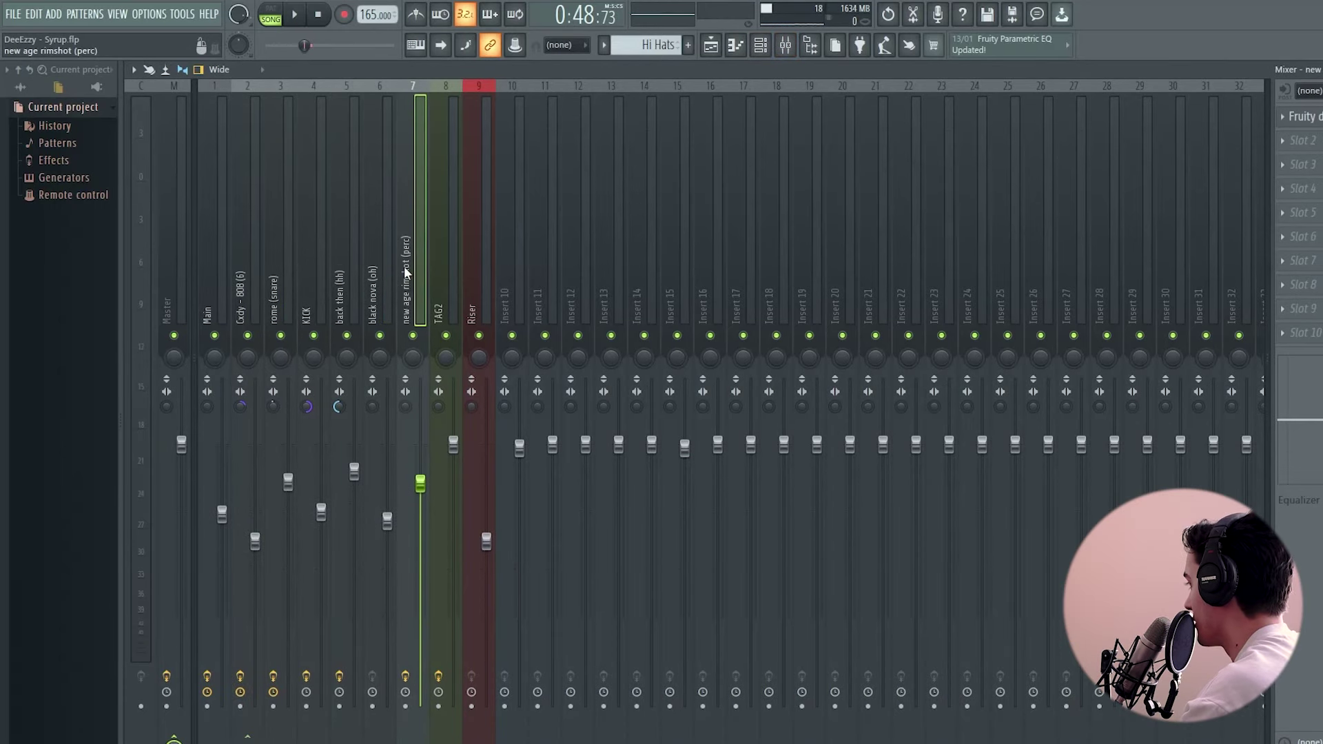
click(387, 274)
right_click(380, 336)
key(space)
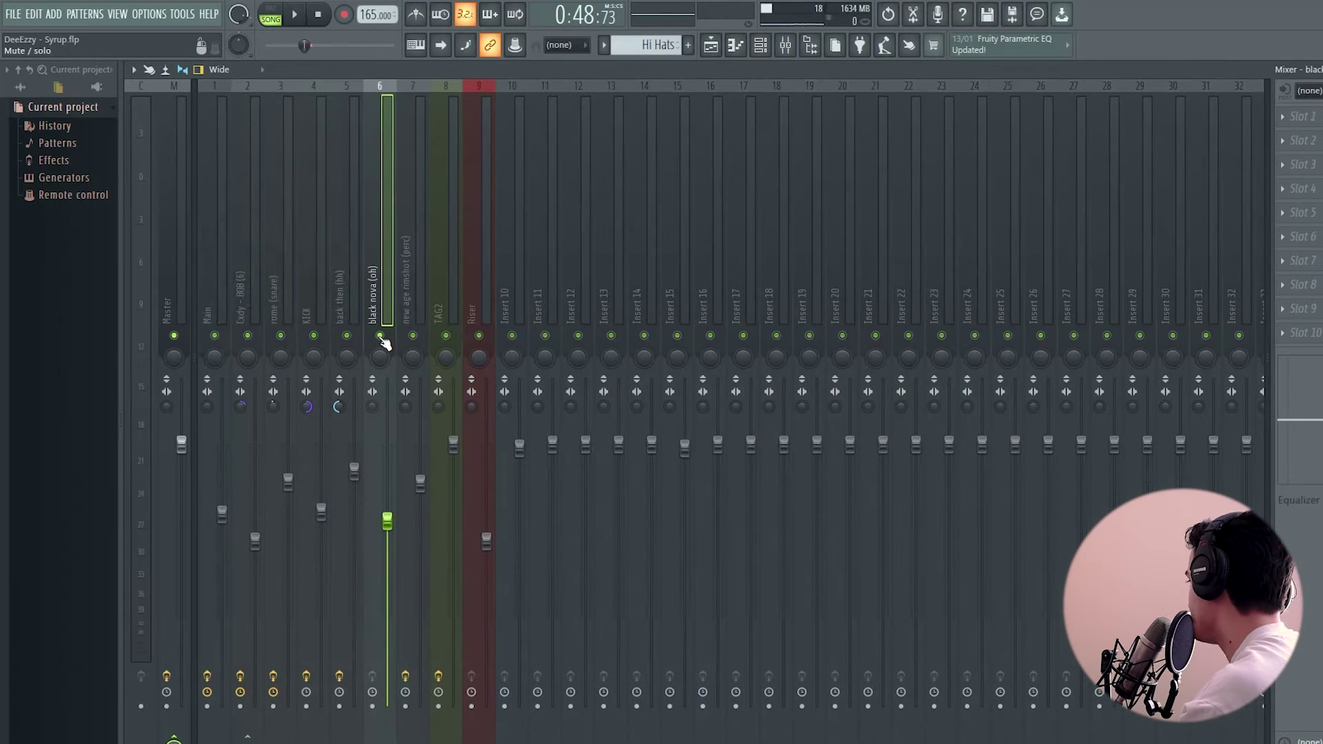
key(F5)
key(space)
scroll(520, 103, up, 3)
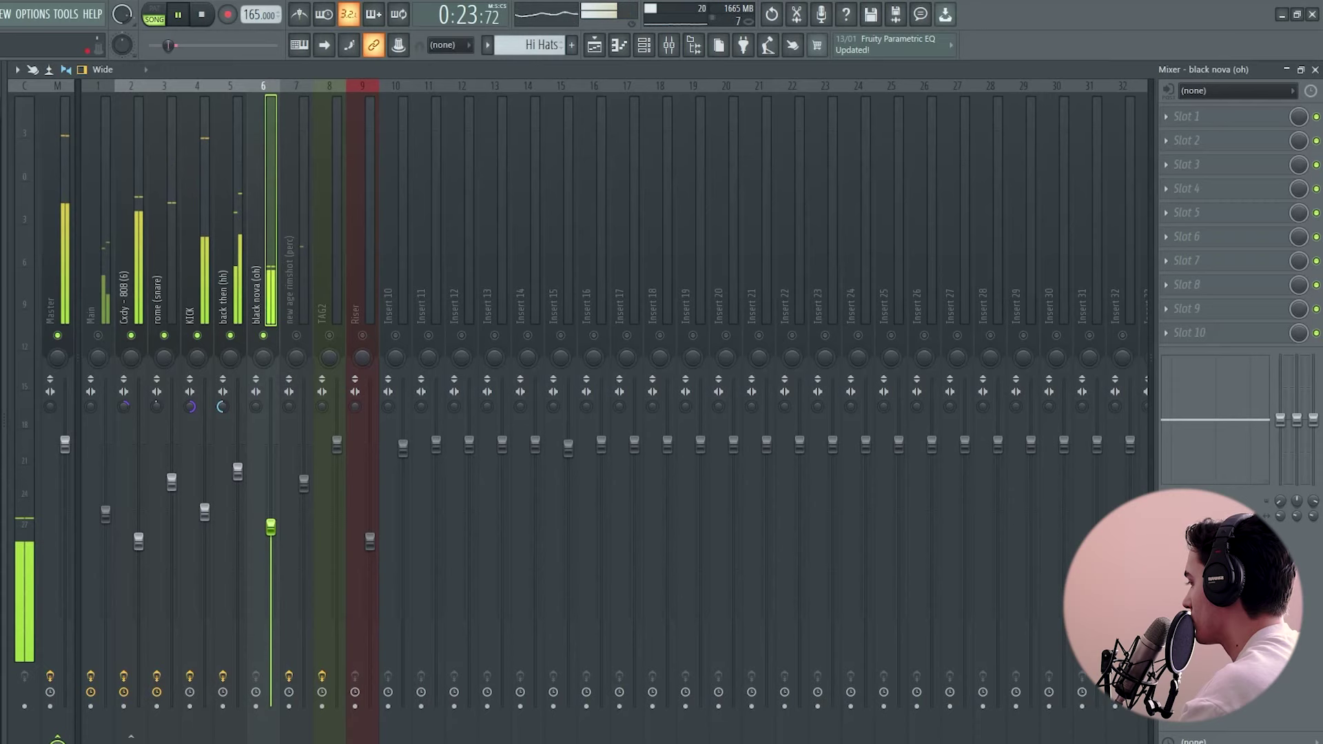
Load Fruity Parametric EQ 2 into effect slot 4 of the black nova (oh) track and place its window mid-screen.
click(1187, 189)
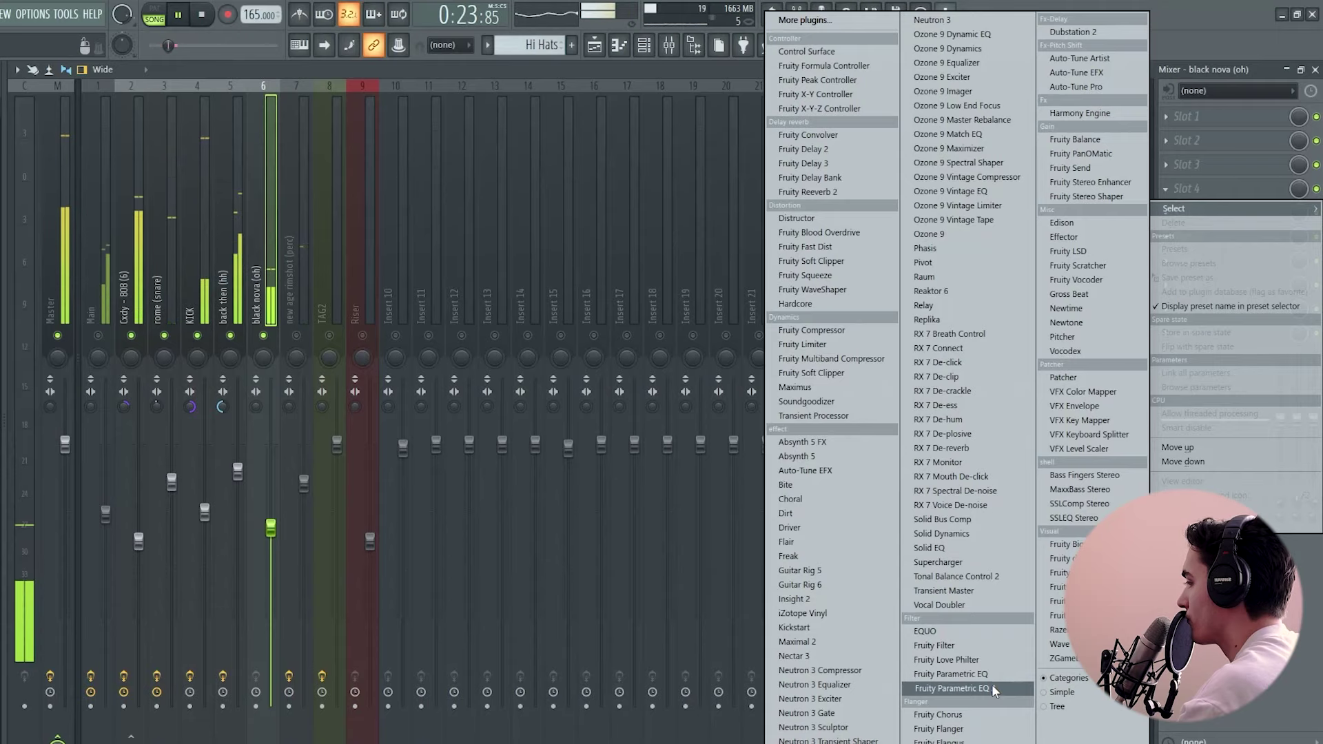
click(991, 684)
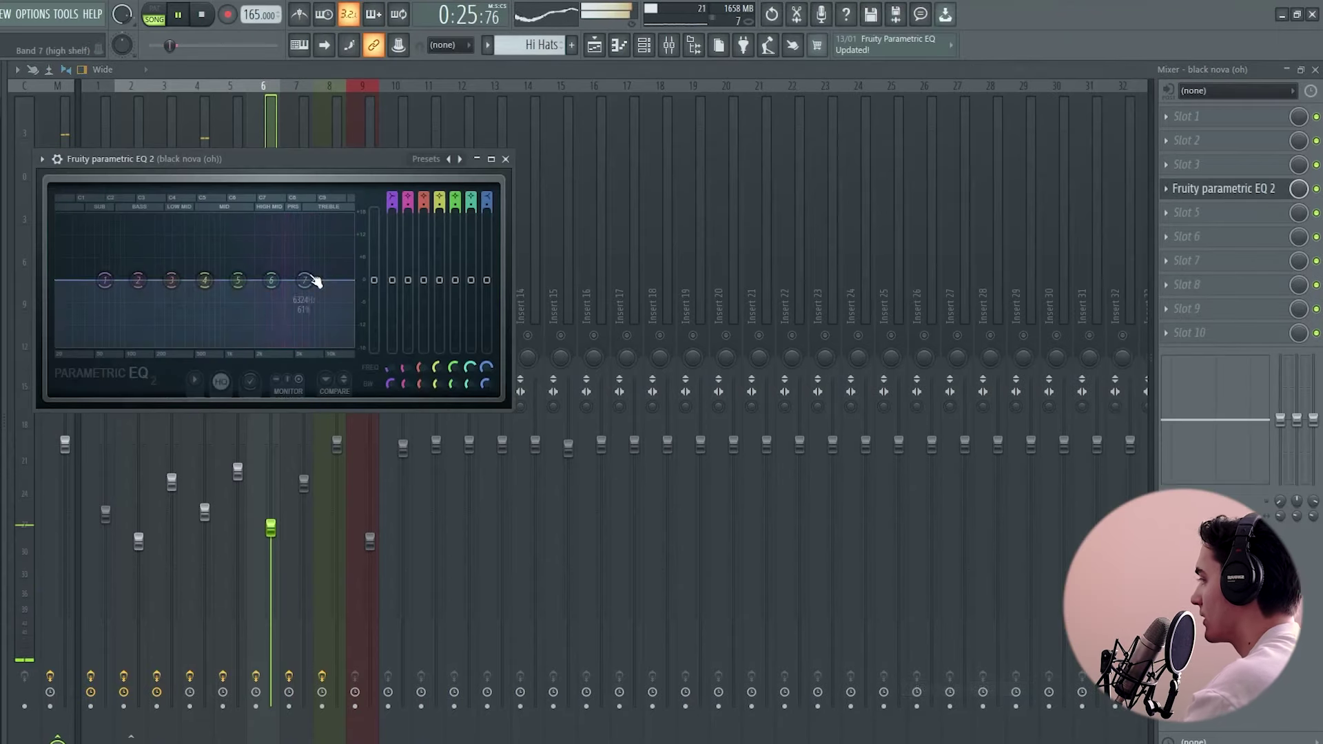
drag(213, 158, 602, 272)
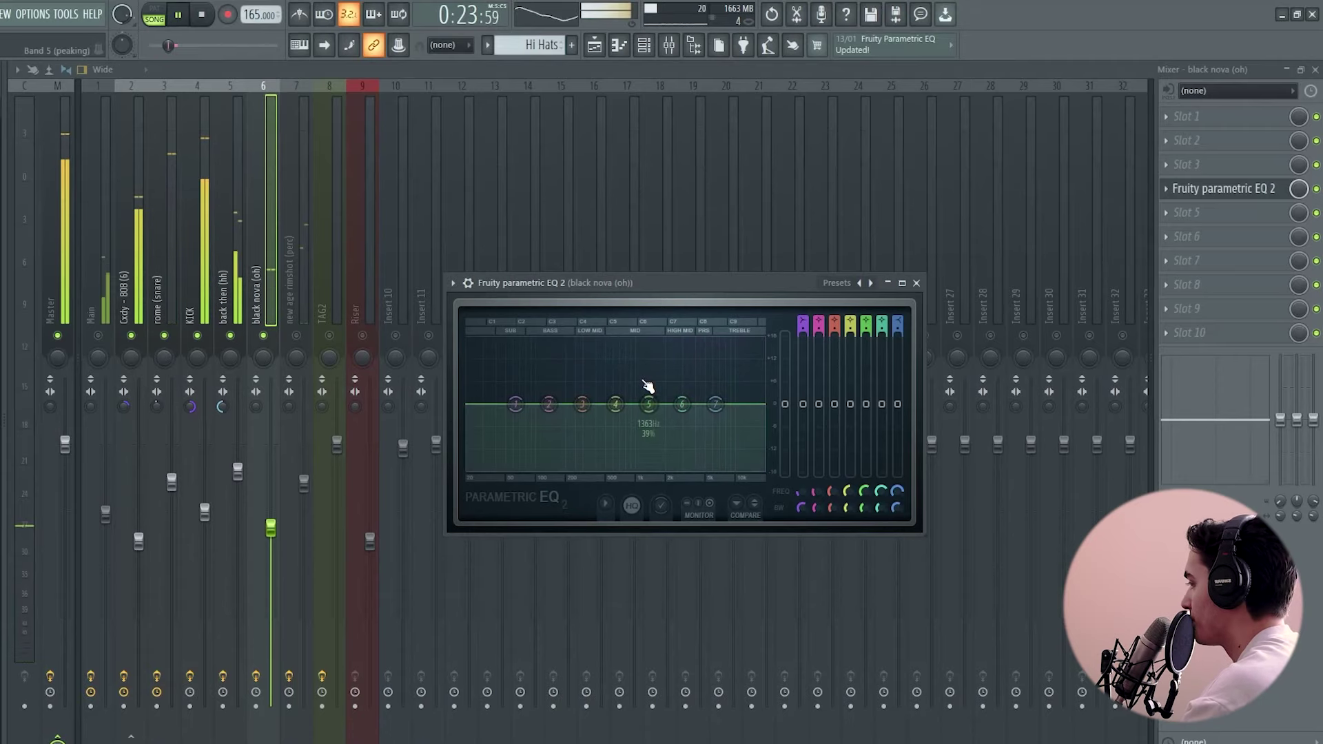
key(space)
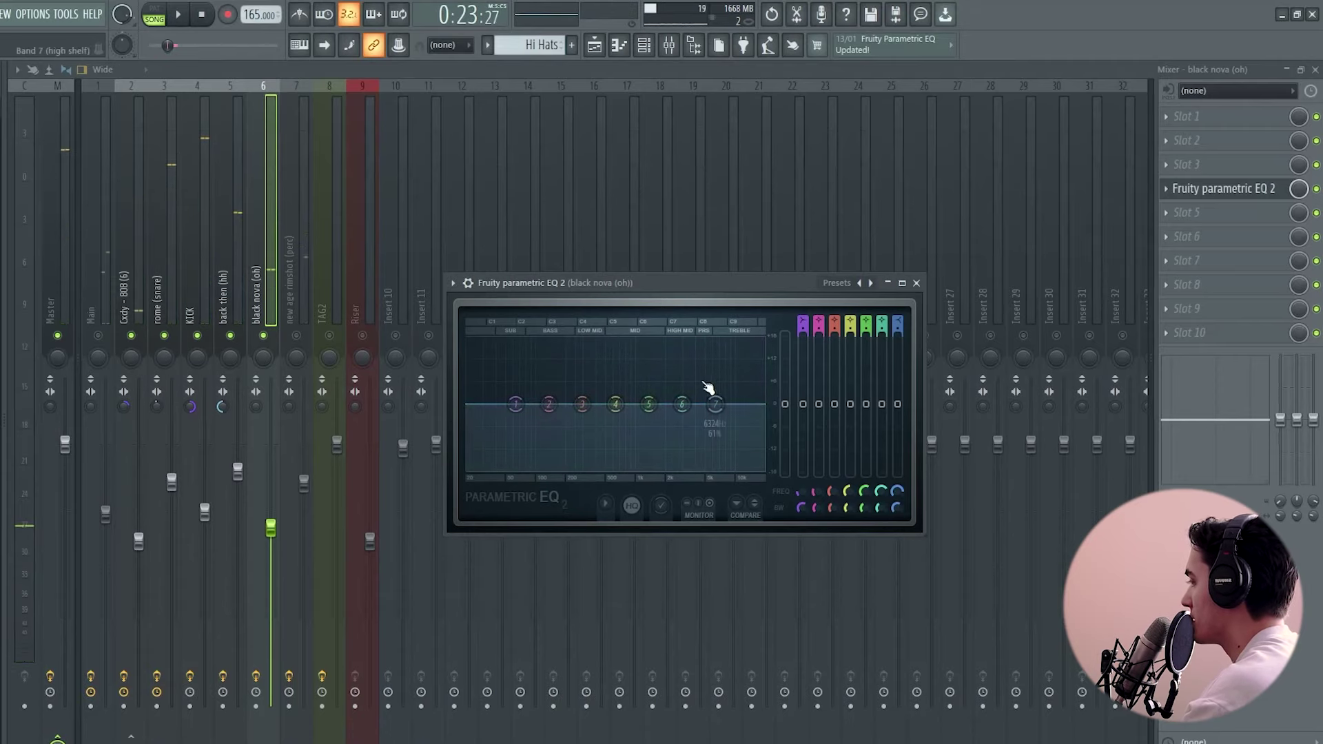
Make band 1 of the open hat EQ a high pass at about 1800 Hz and audition the result.
scroll(515, 403, down, 3)
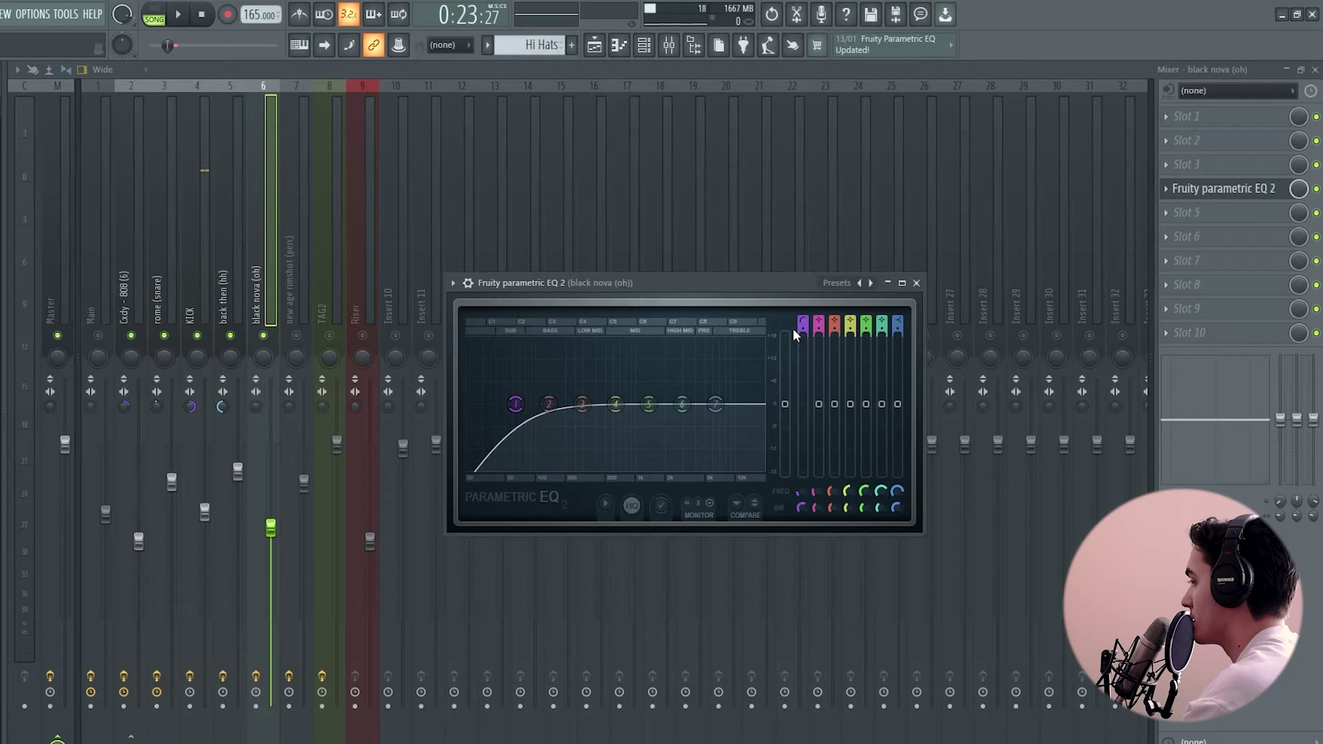
drag(515, 404, 656, 403)
key(space)
key(space)
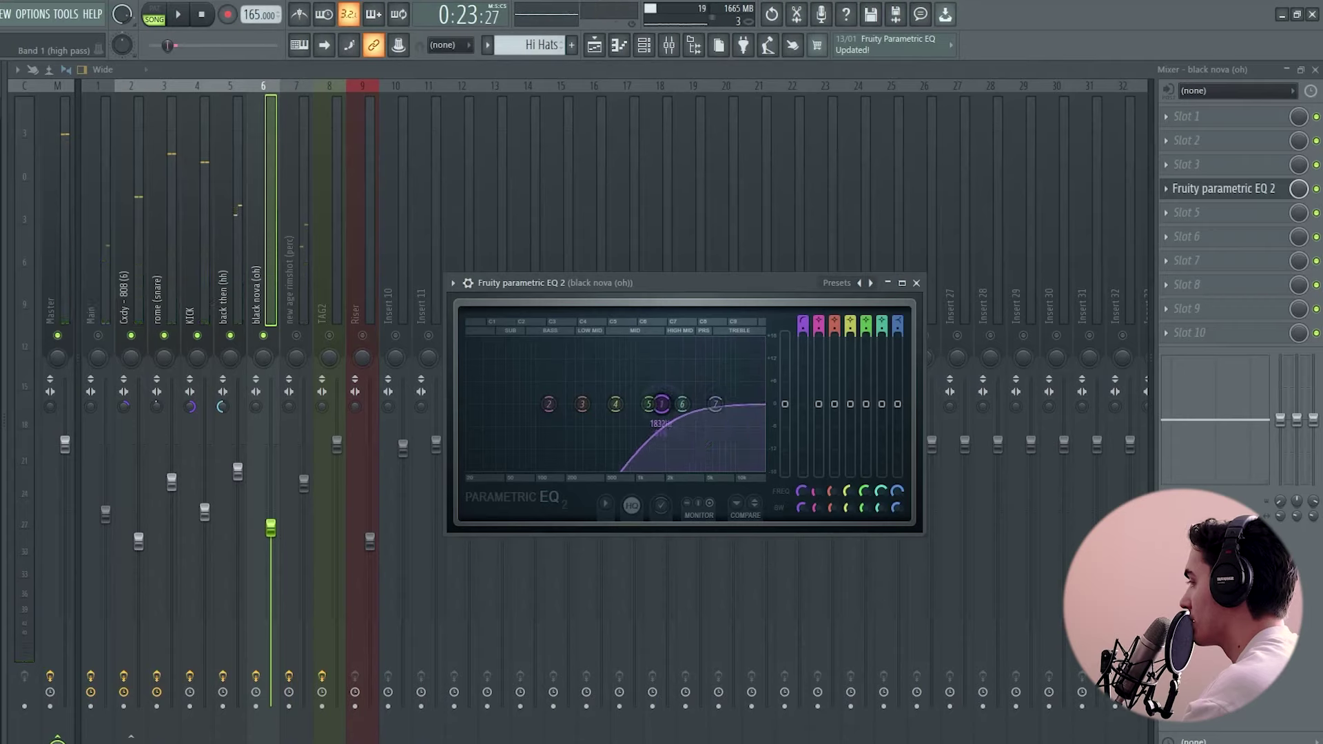
key(space)
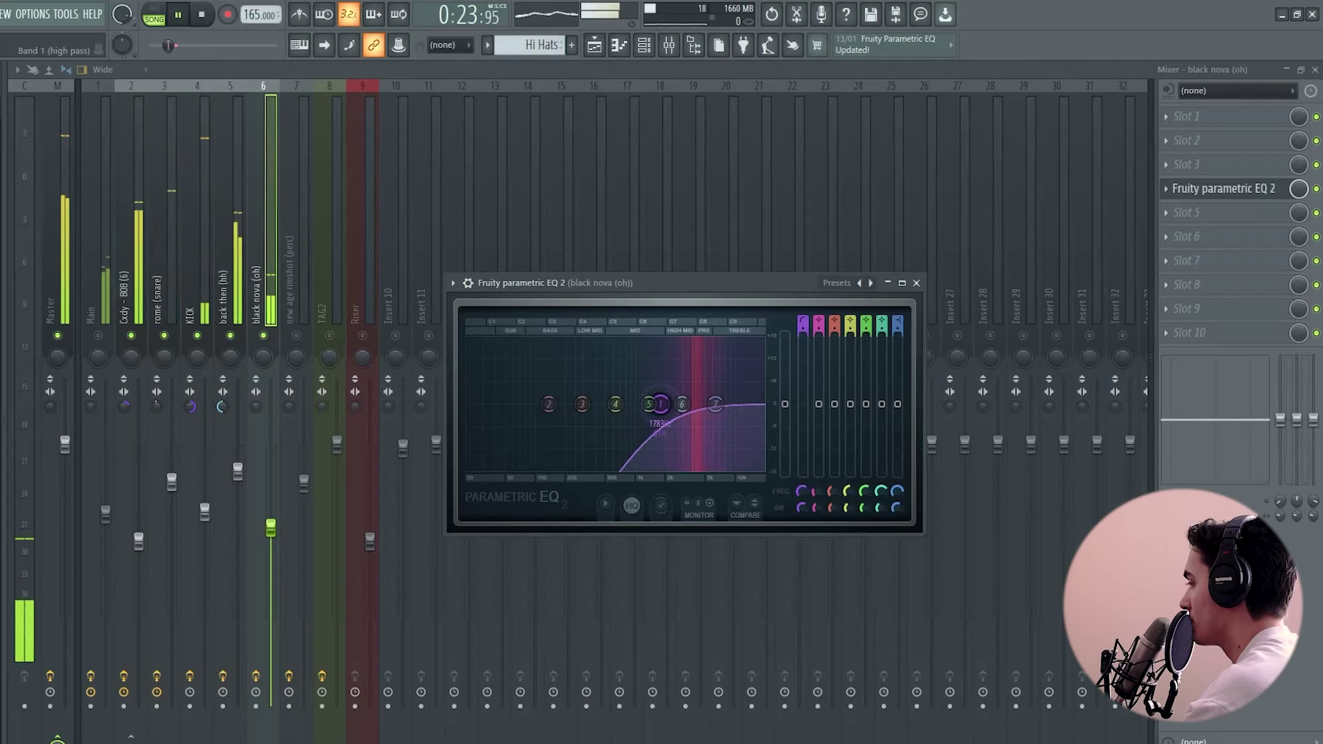
Boost the open hat's highs with the band 7 high shelf at about 6 kHz, audition it, and close the EQ.
drag(715, 403, 722, 373)
key(space)
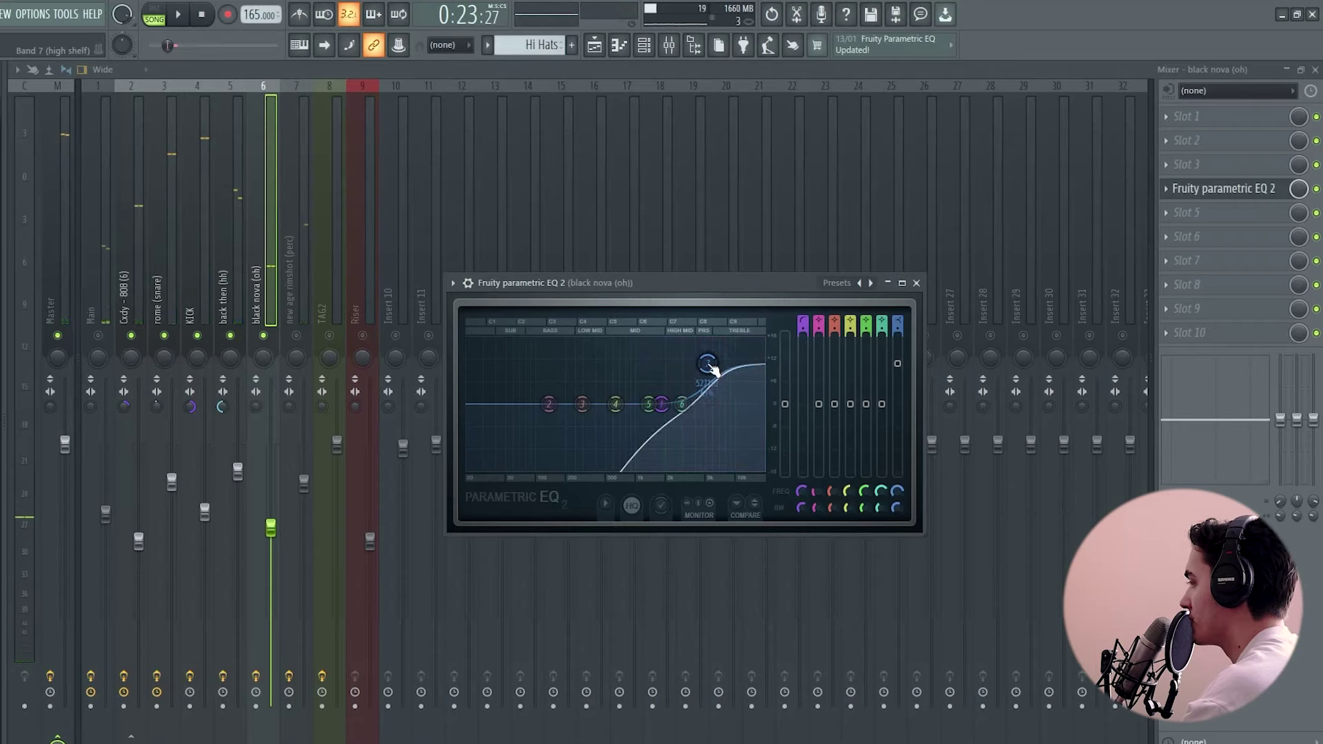
key(space)
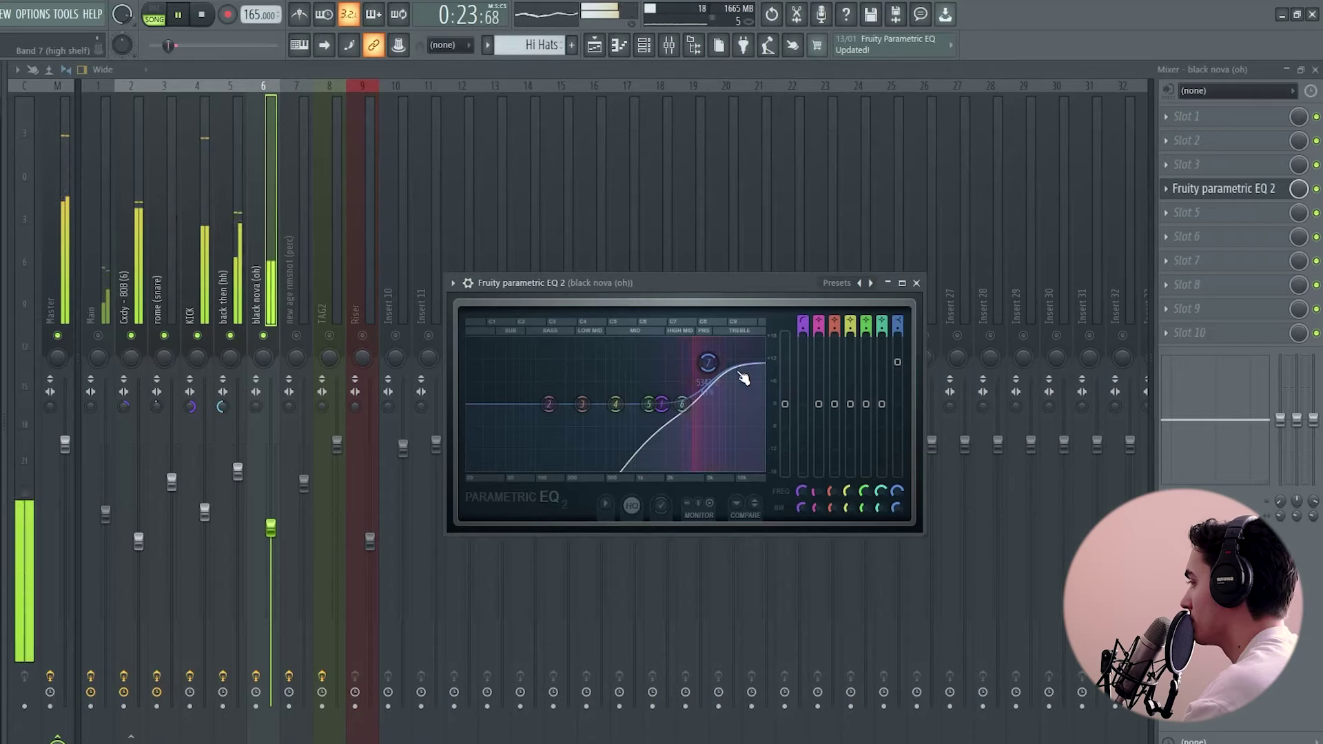
drag(709, 365, 717, 368)
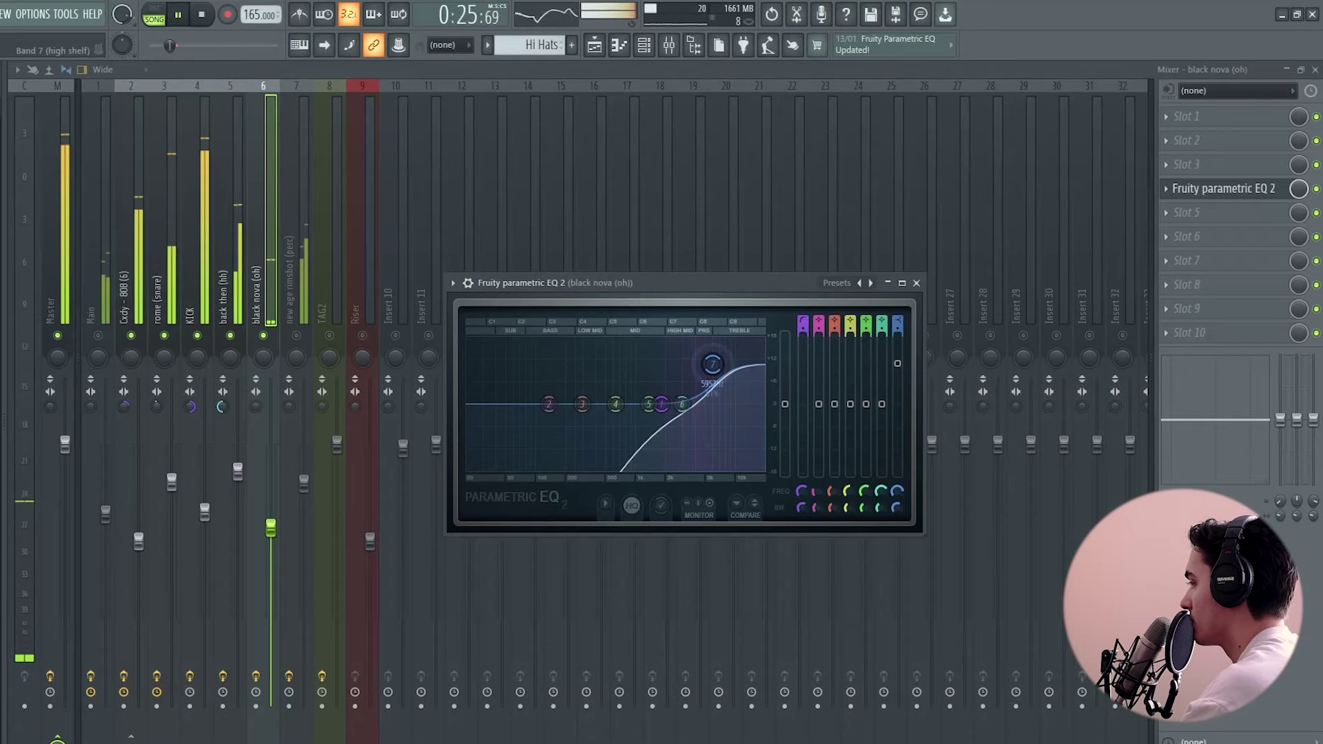
key(space)
key(Escape)
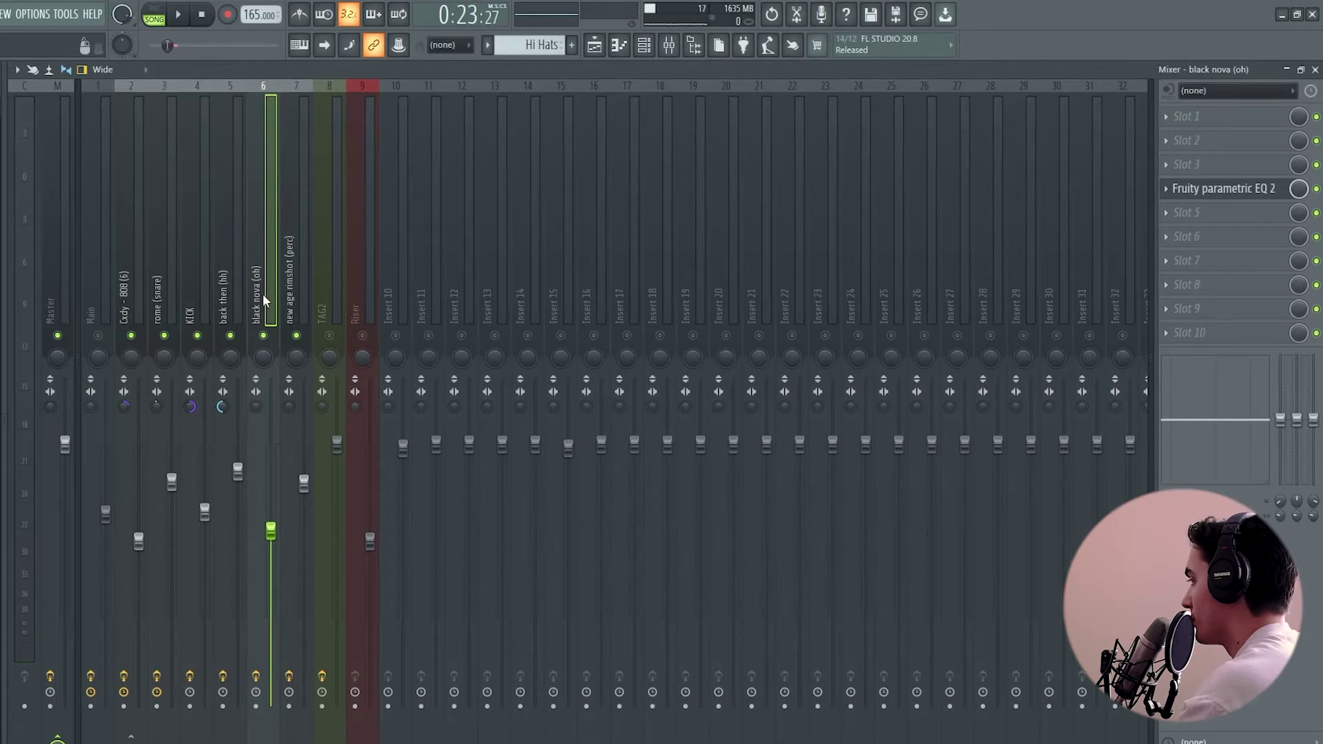
Load the Freak plugin into effect slot 5 of the black nova (oh) track and move its window aside.
click(1238, 215)
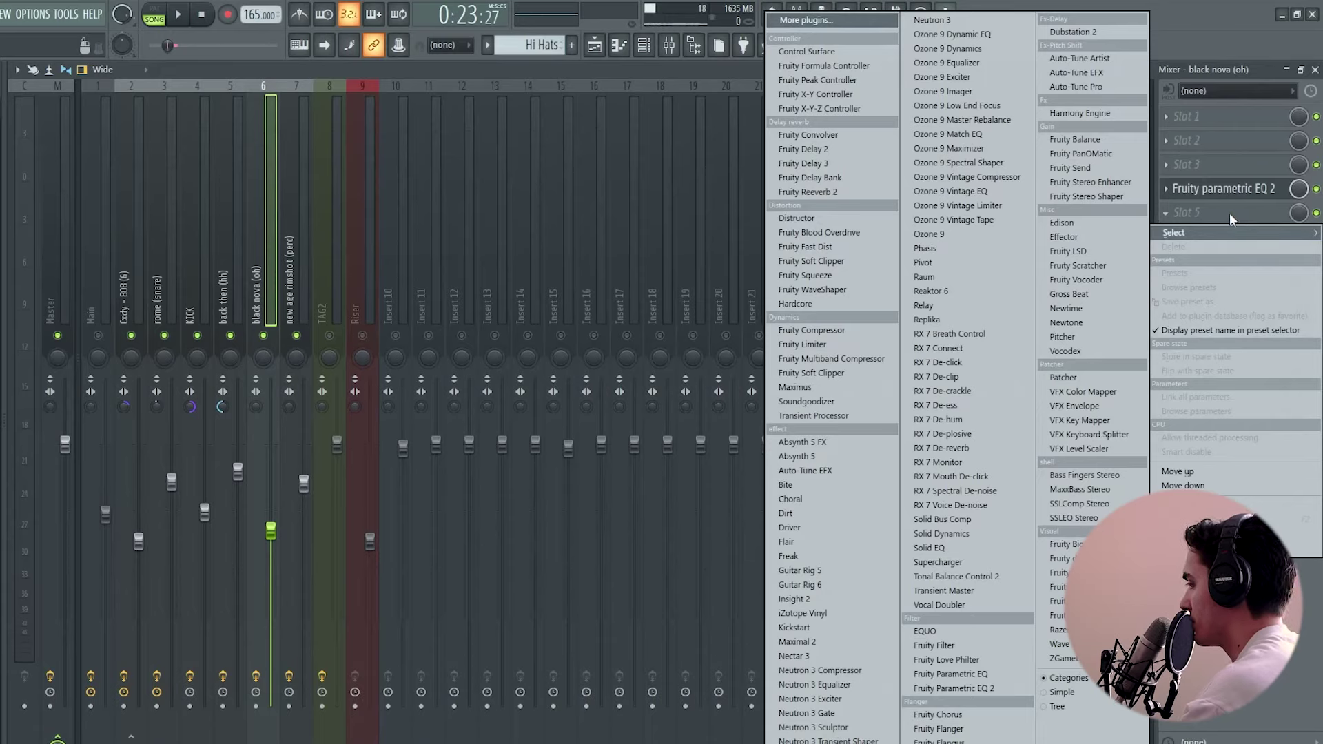
click(838, 555)
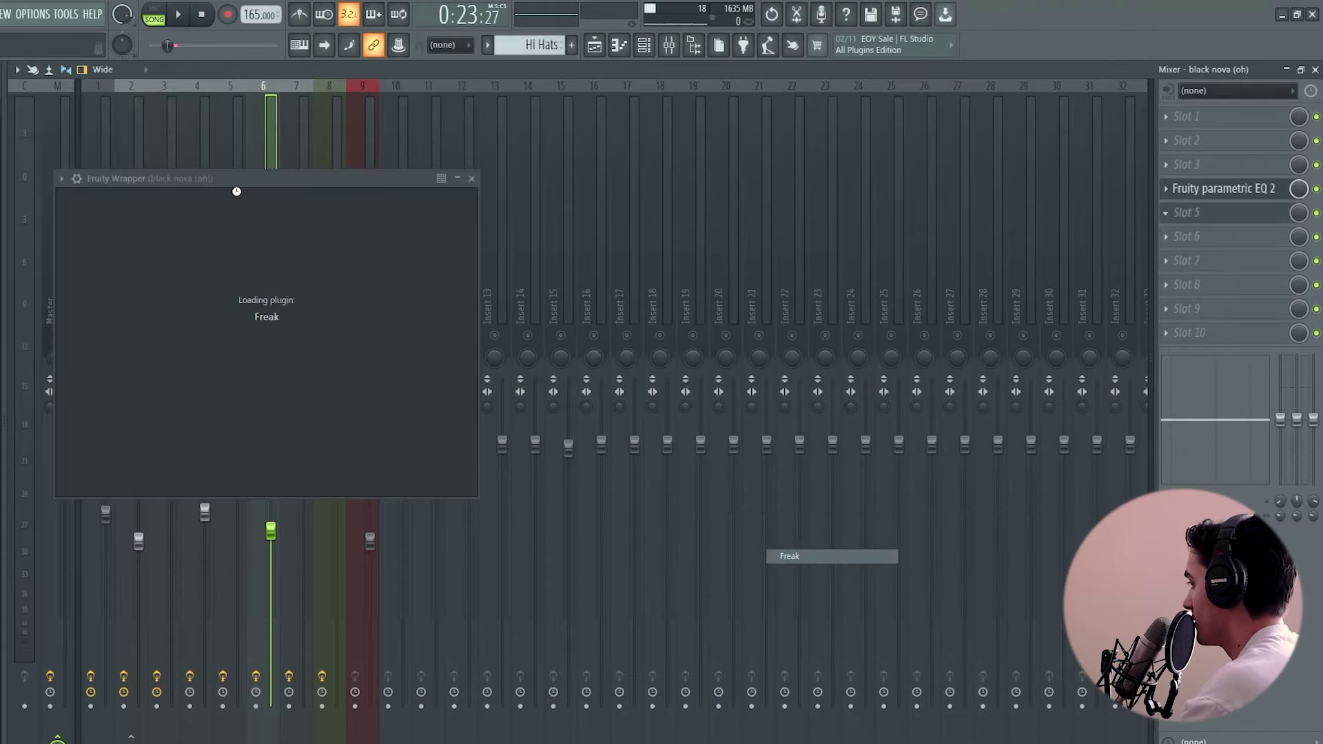
drag(229, 182, 690, 218)
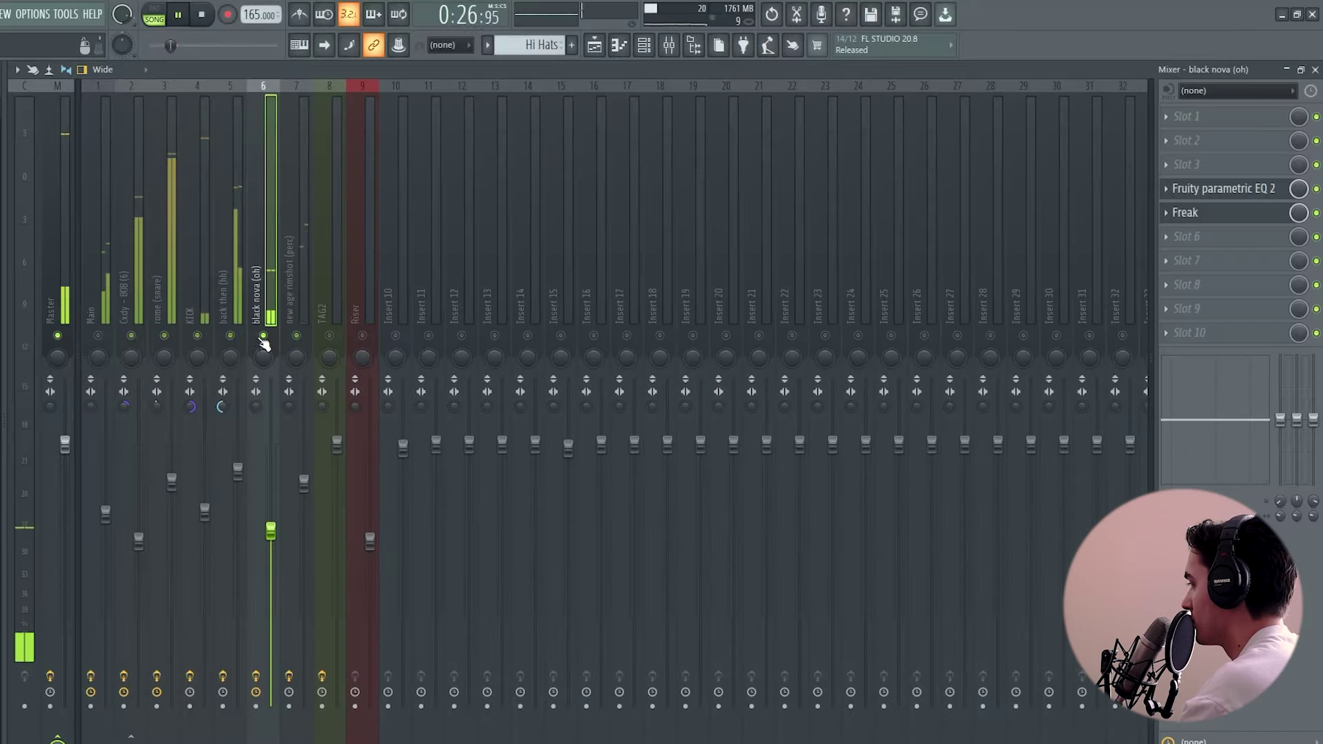
Reopen Freak on the open hat track and reduce its Mix to 46.0 %.
click(1218, 214)
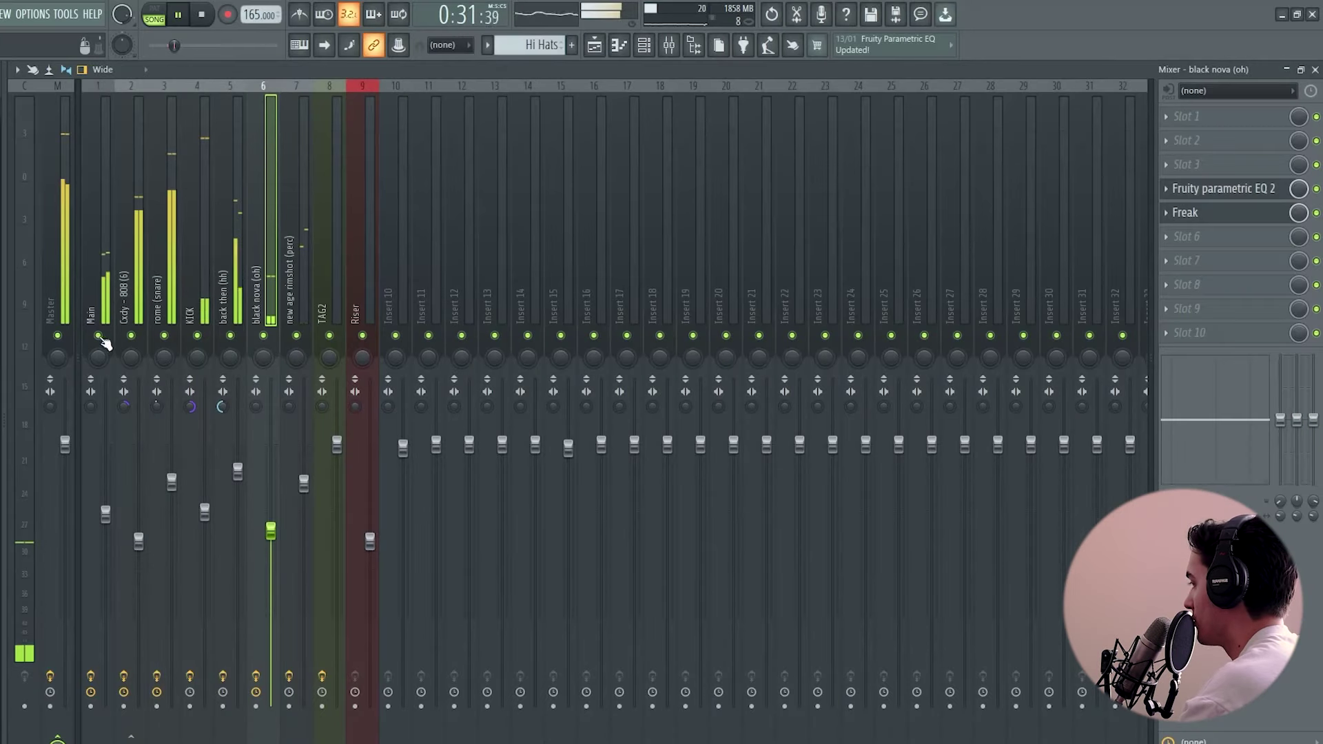
click(1219, 213)
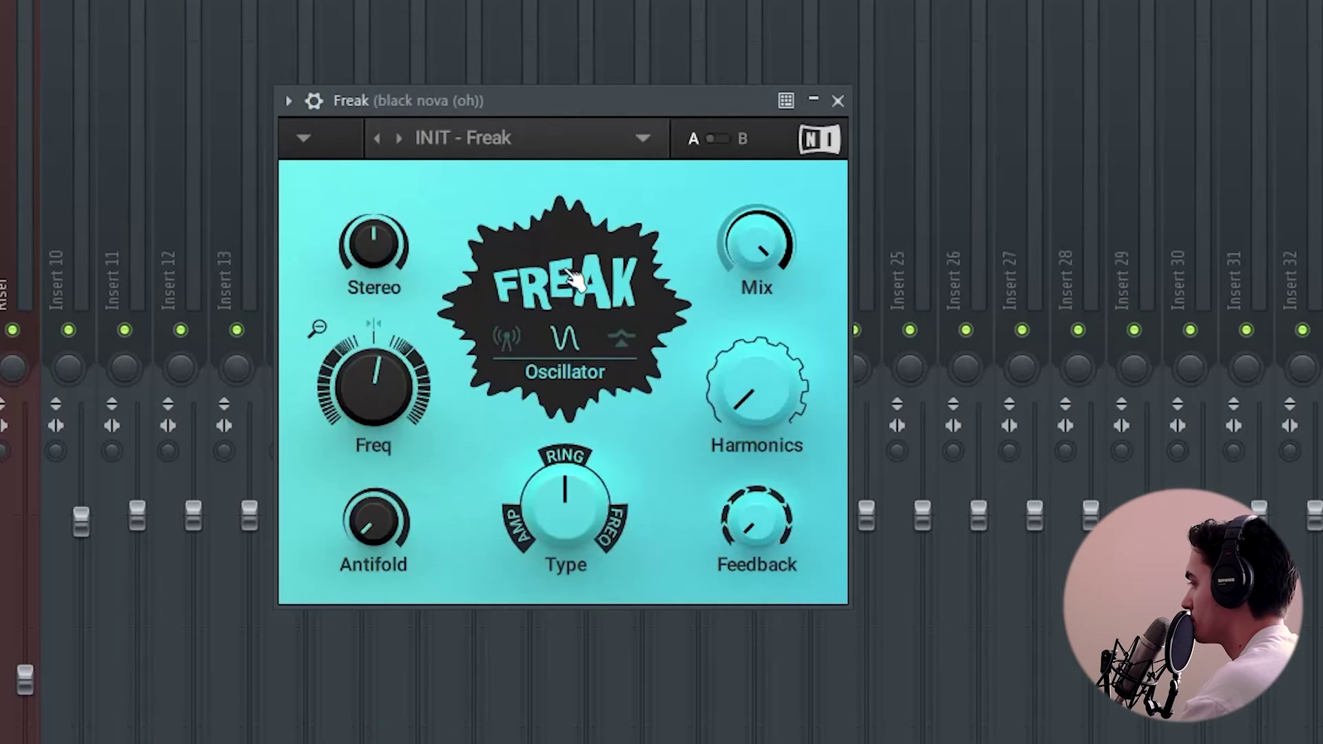
drag(766, 262, 756, 252)
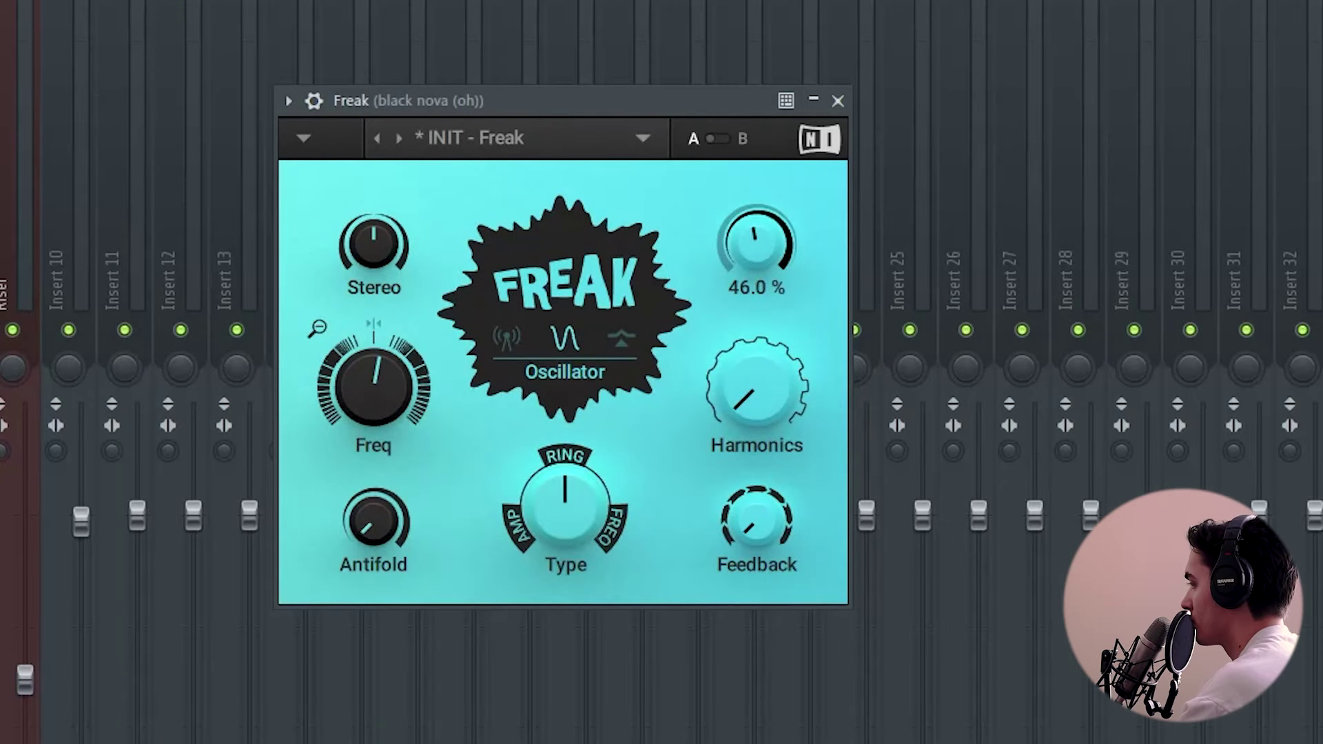
Check another Freak mode, return to Oscillator with the Ring type, and audition the soloed open hat.
click(623, 339)
click(566, 339)
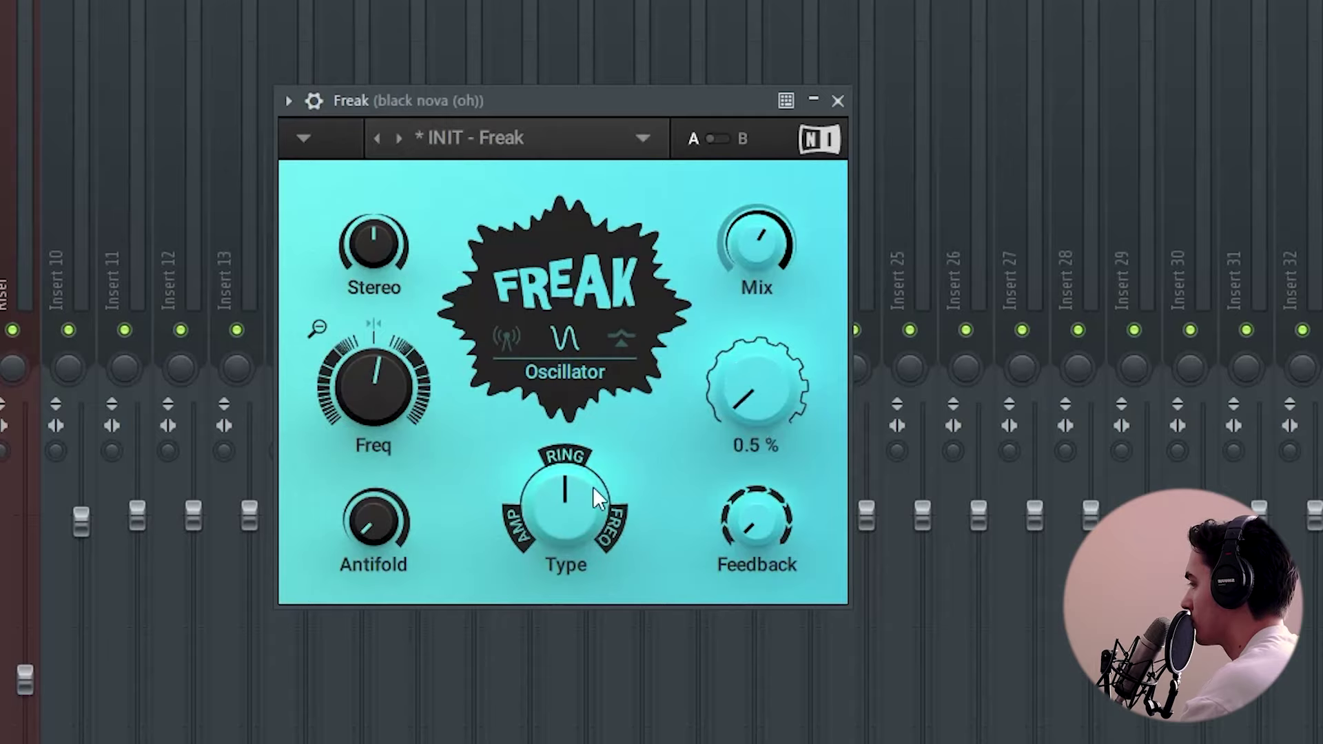
drag(597, 497, 597, 492)
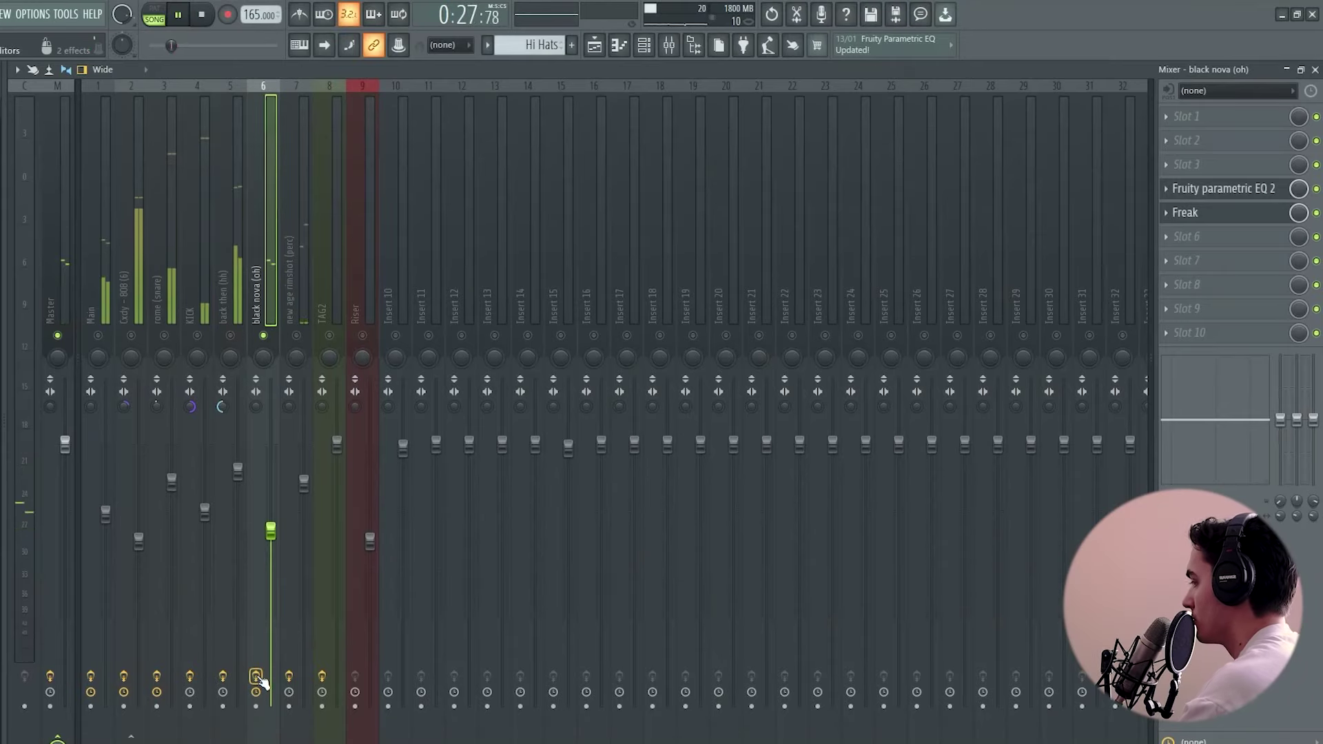
key(space)
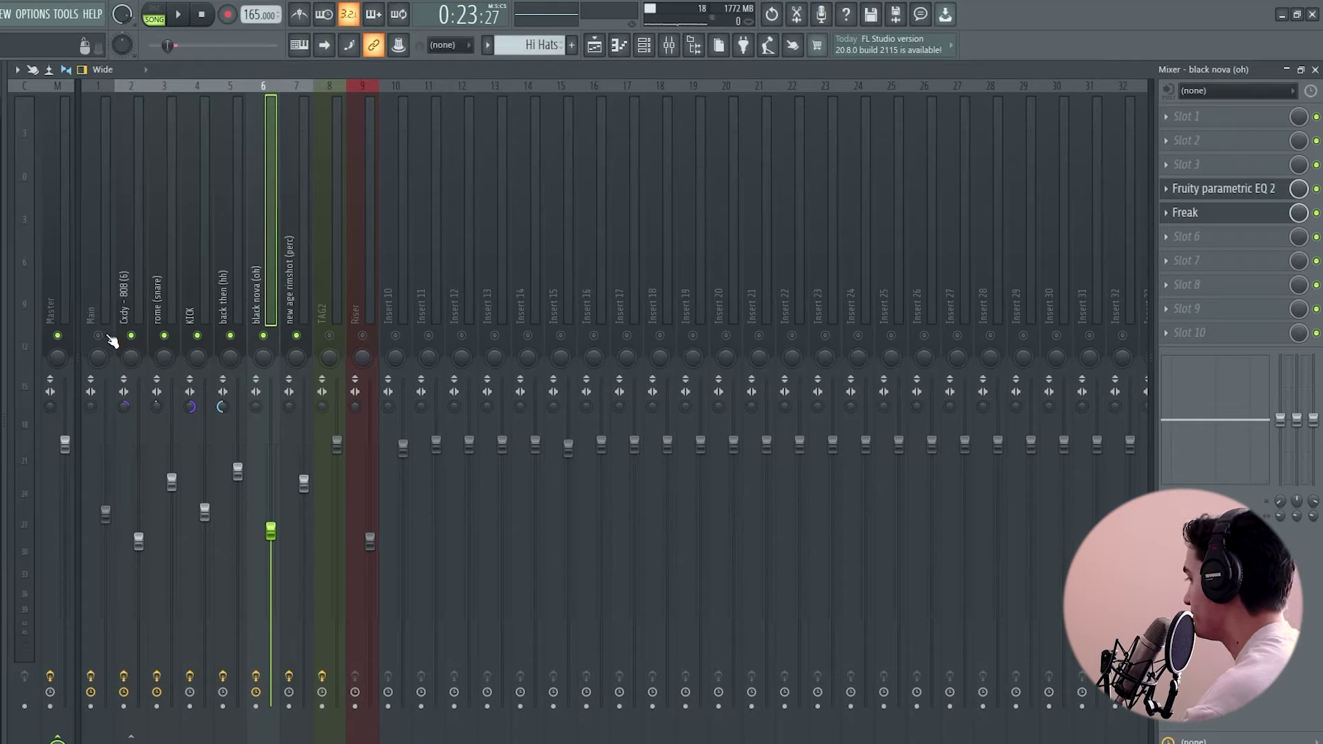
Lower the black nova (oh) track's level while auditioning it with the other drums.
key(space)
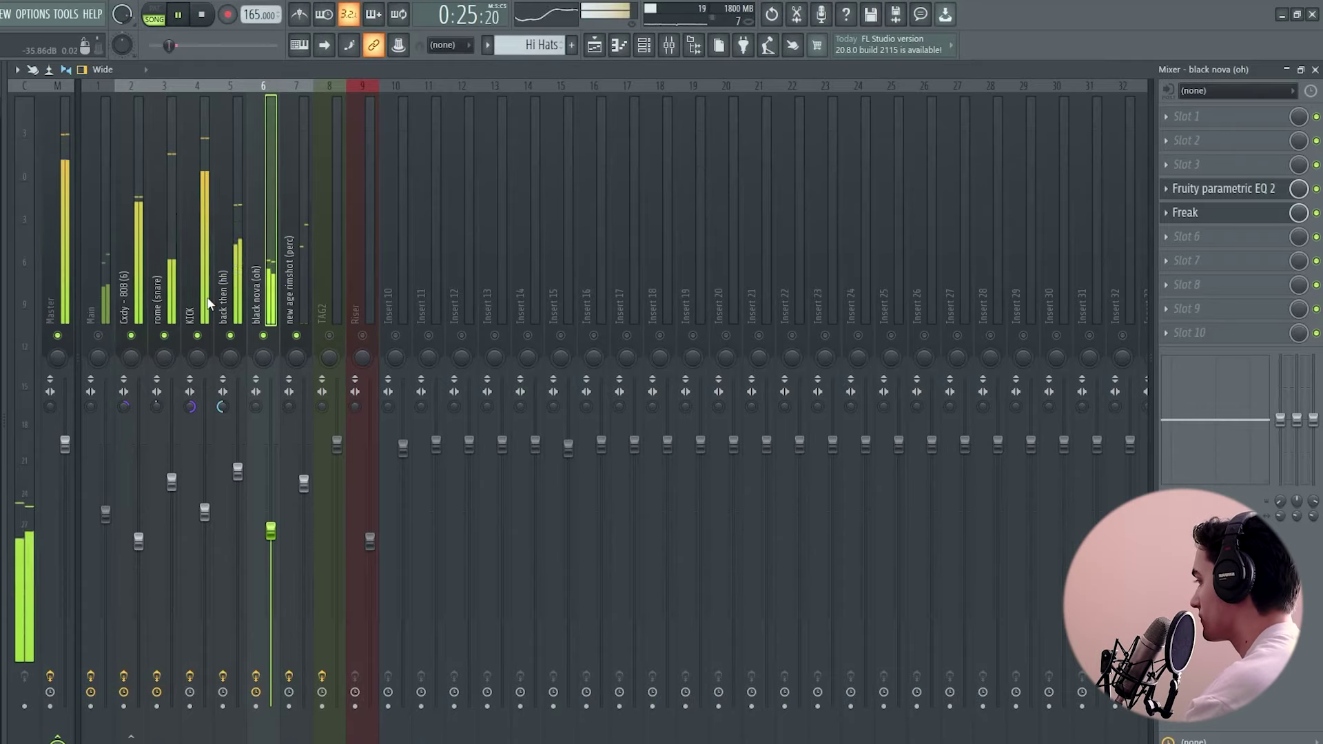
key(space)
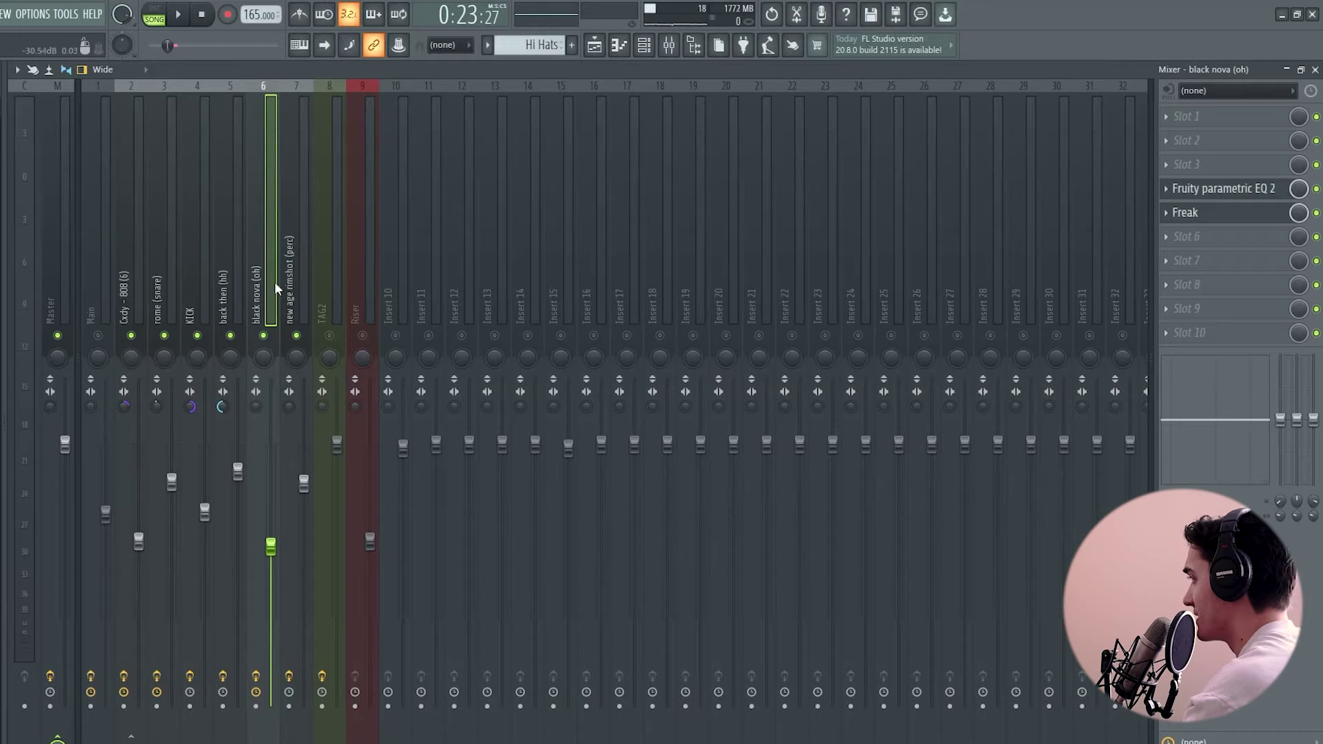
key(space)
drag(271, 546, 272, 580)
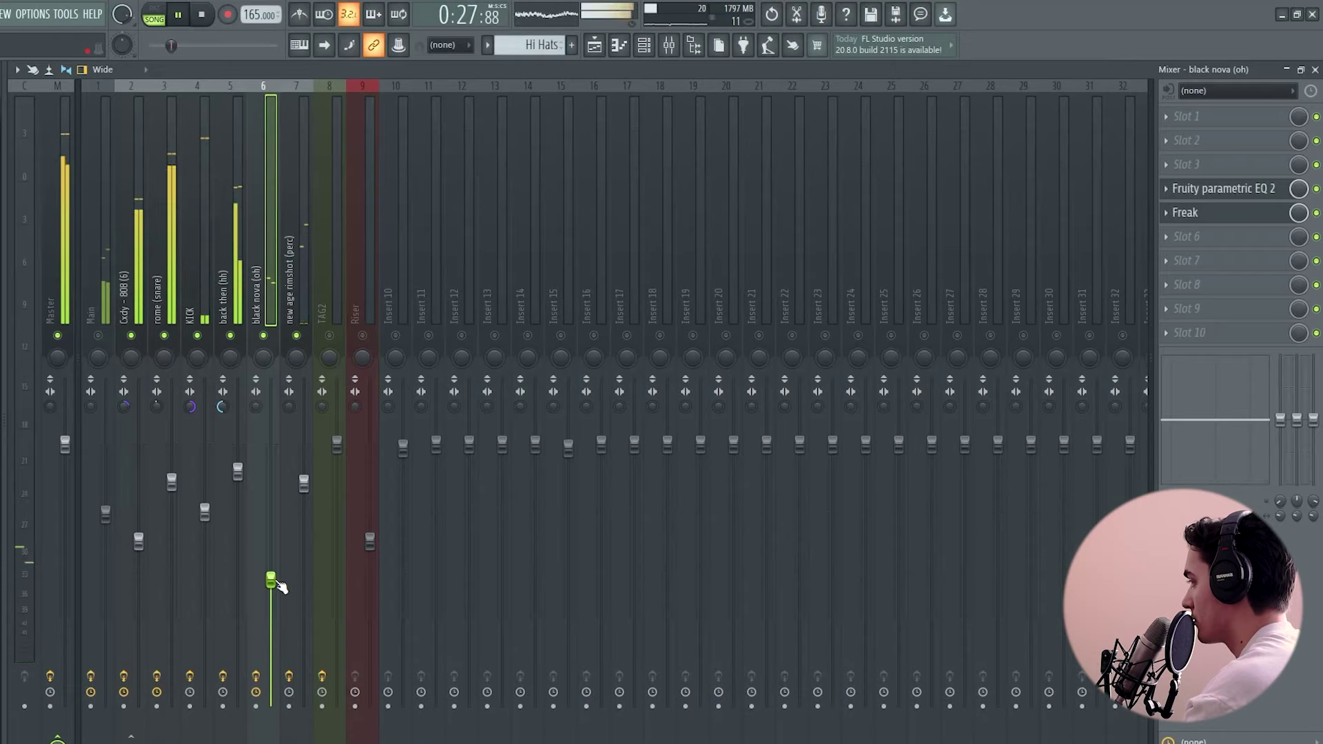
key(space)
Solo and audition the new age rimshot (perc) track, and move its Fruity delay 2 to slot 7, bypassed.
click(284, 295)
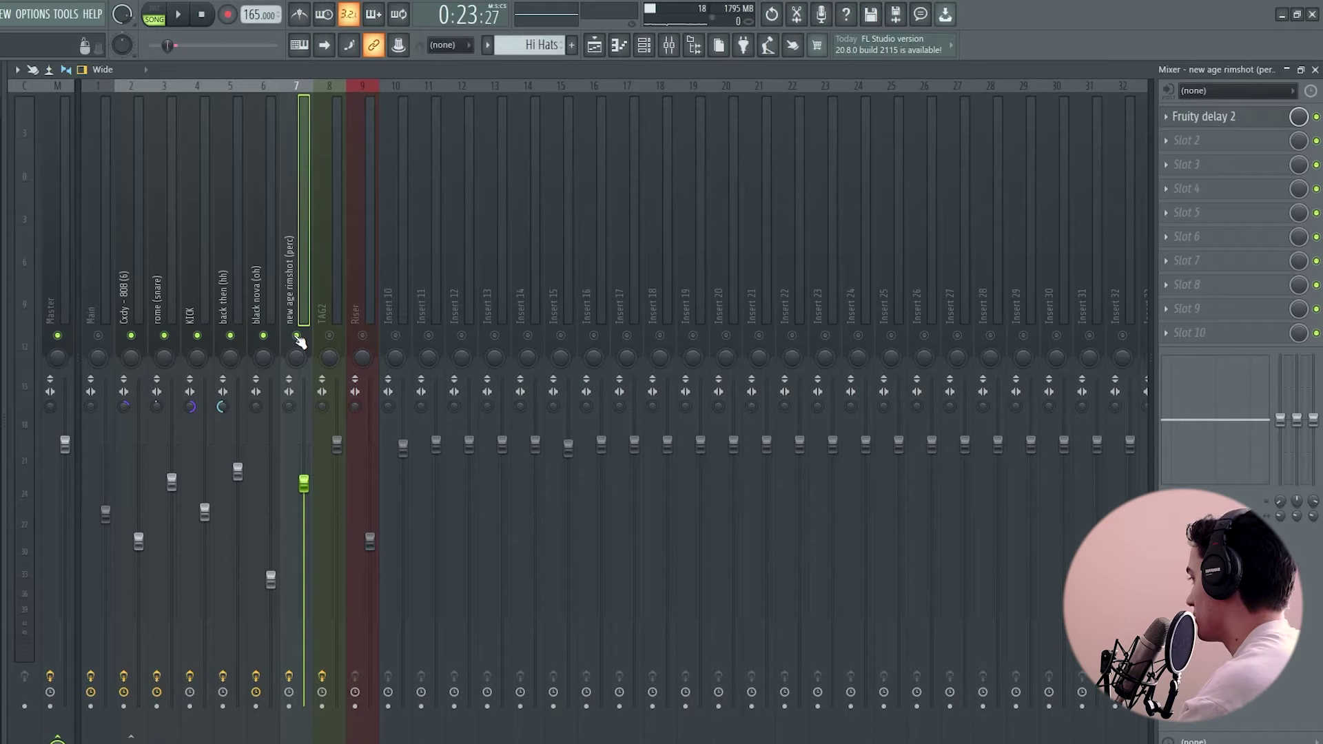
click(365, 303)
click(305, 311)
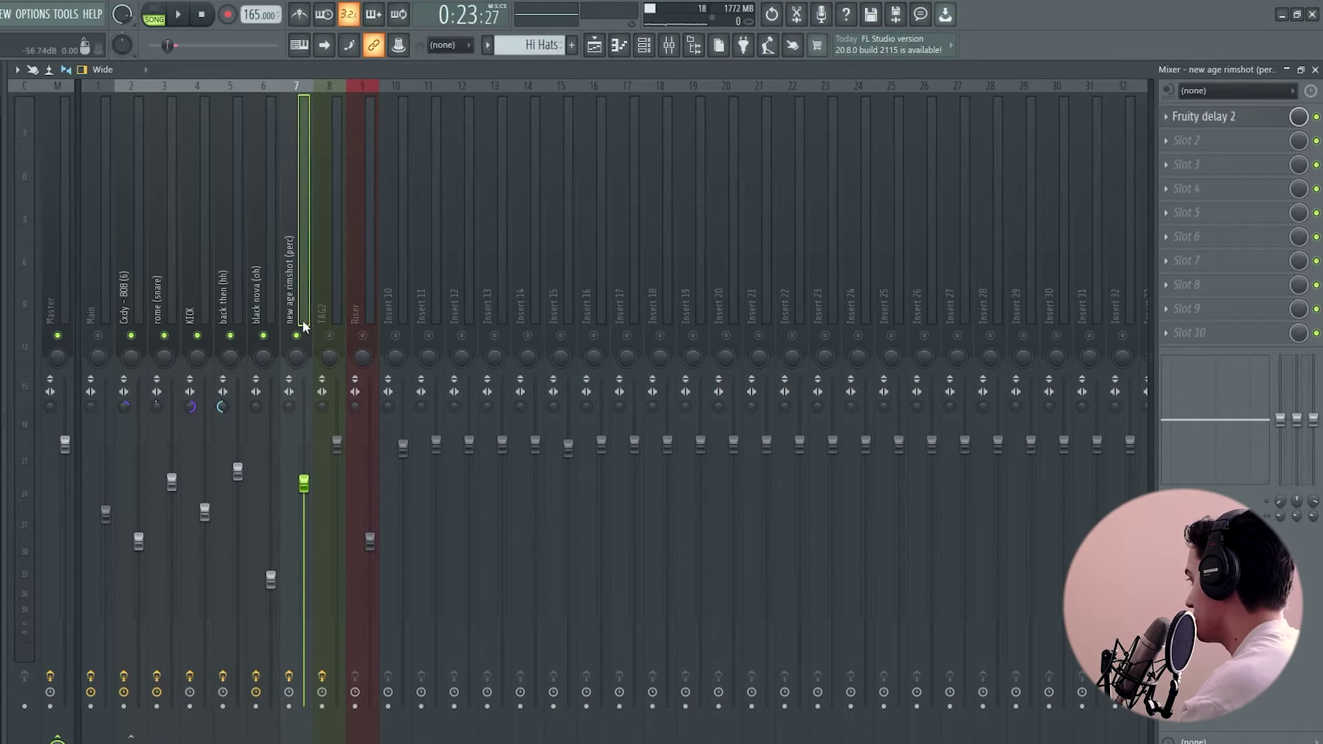
key(space)
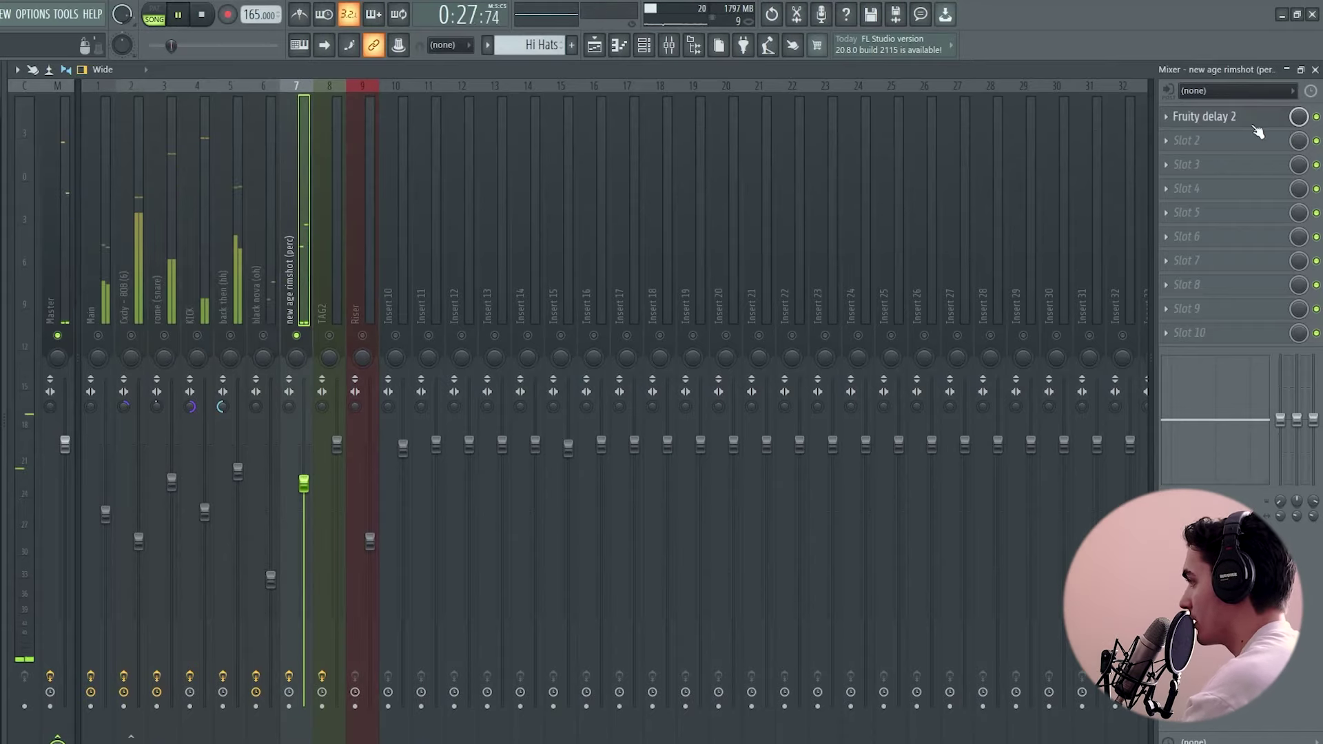
click(1206, 116)
key(space)
drag(1205, 116, 1223, 278)
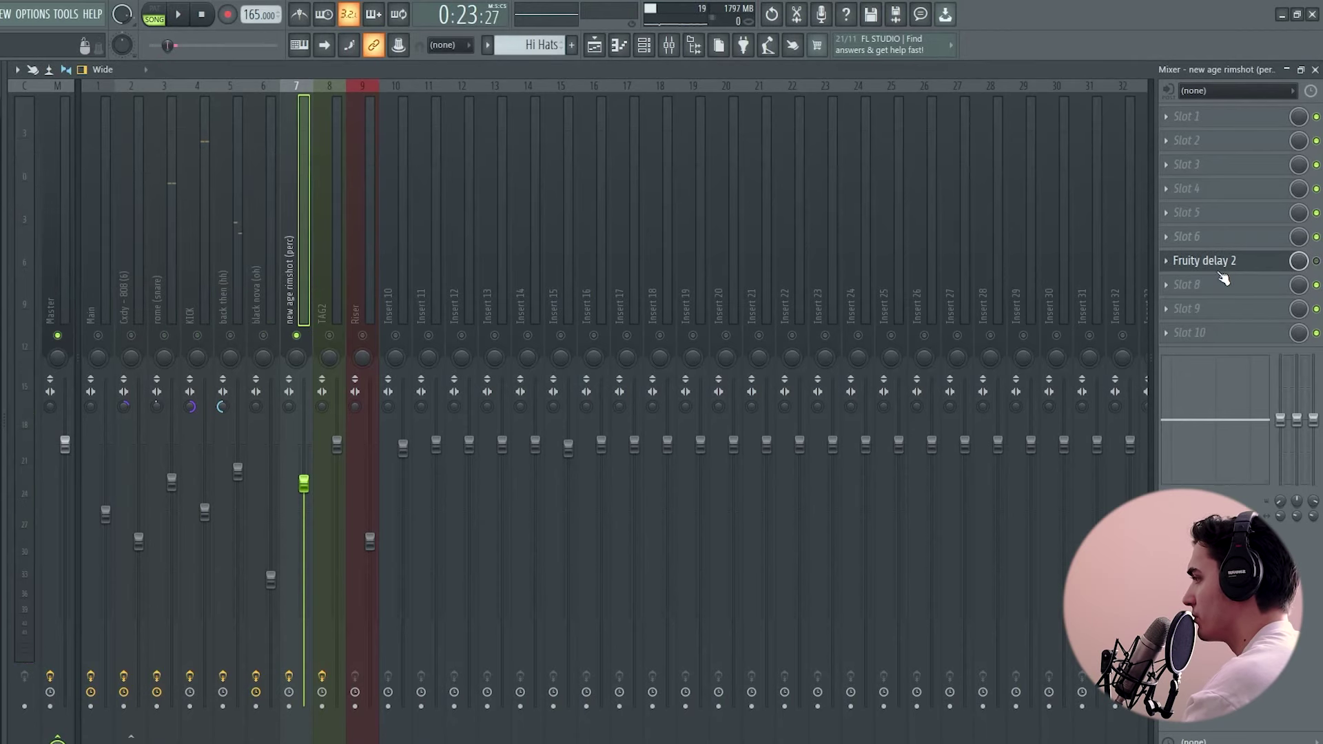
Load Fruity Parametric EQ 2 into slot 1 of the rimshot track and position its window over the mixer.
click(1231, 122)
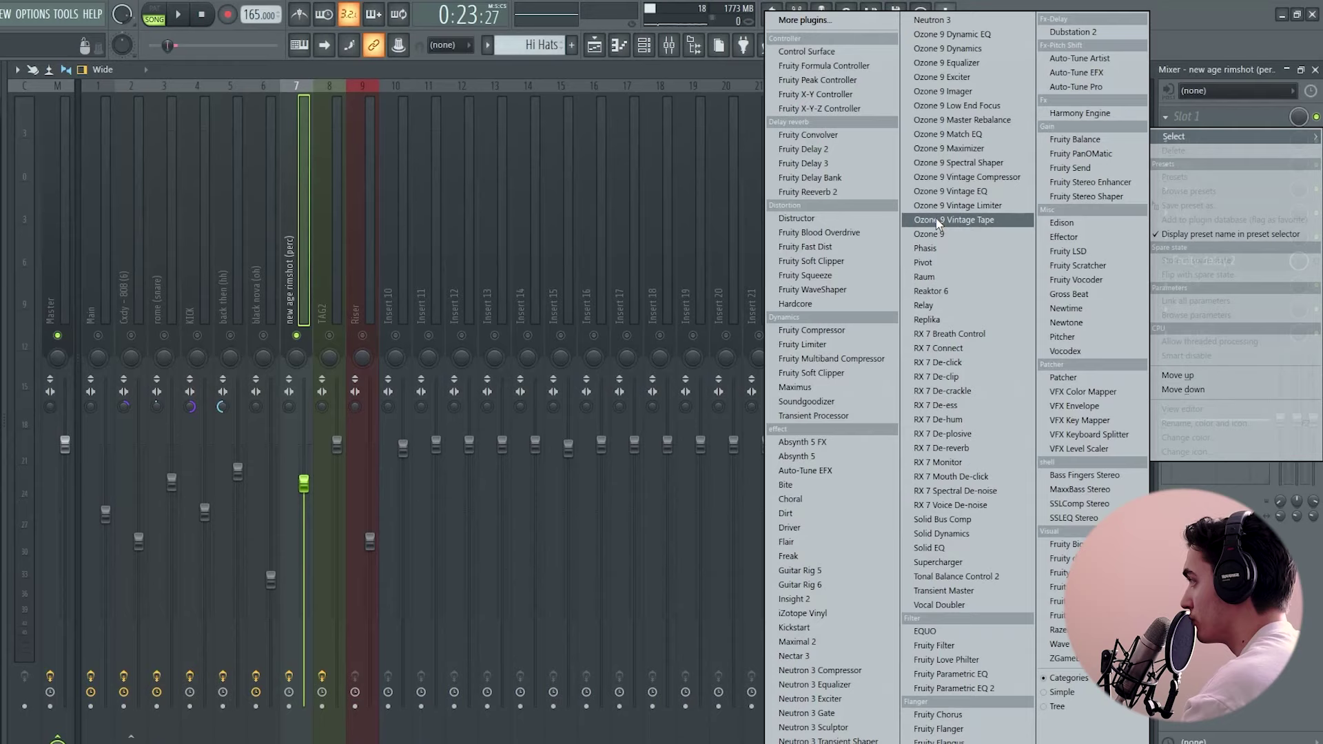
click(964, 689)
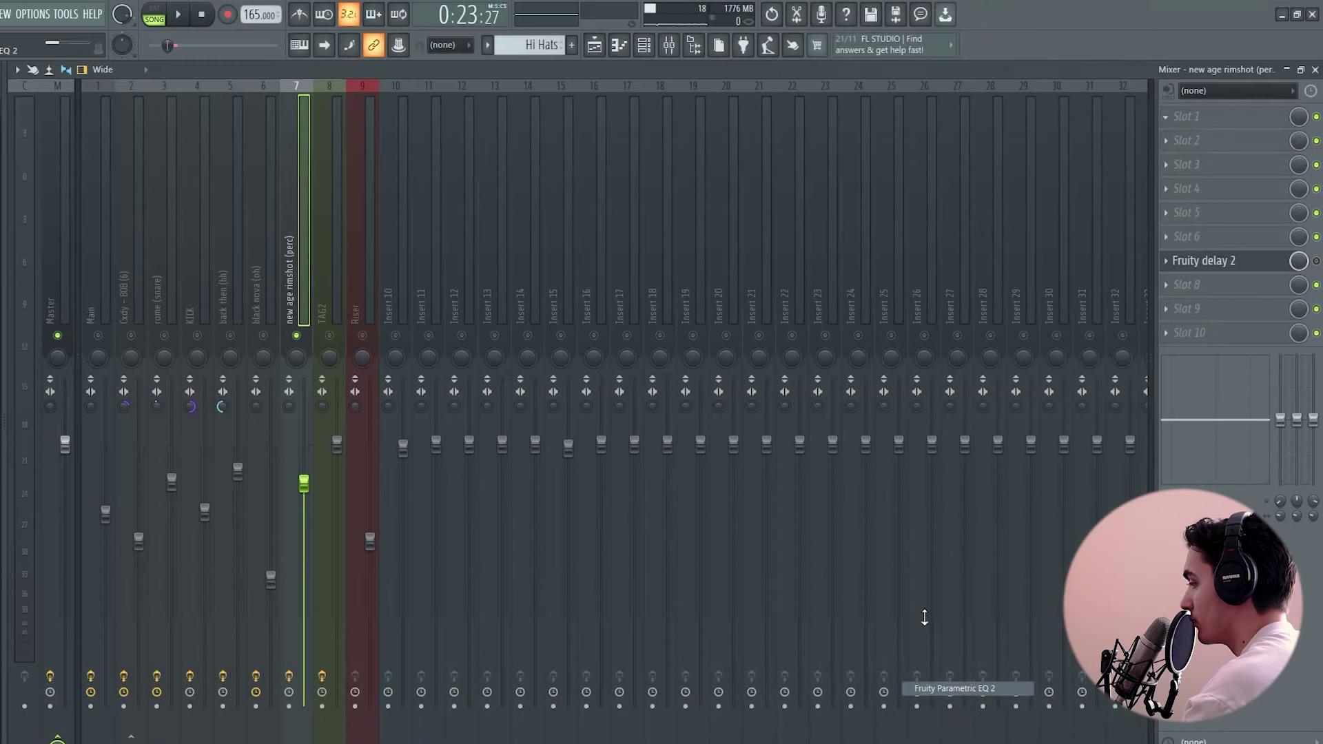
drag(337, 166, 738, 246)
Cut the rimshot's lows with a band 1 high pass just above band 3 and boost band 7's high shelf at about 6 kHz.
drag(815, 283, 815, 272)
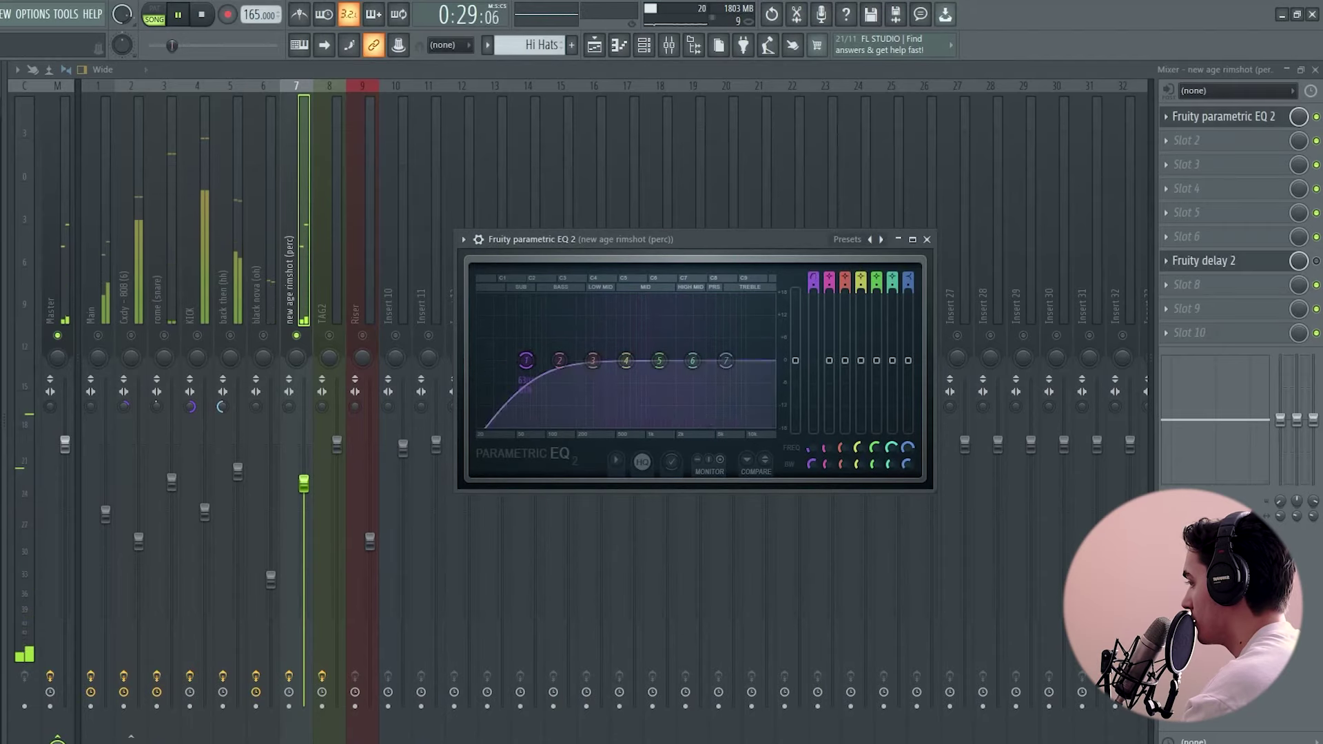
drag(527, 372, 596, 359)
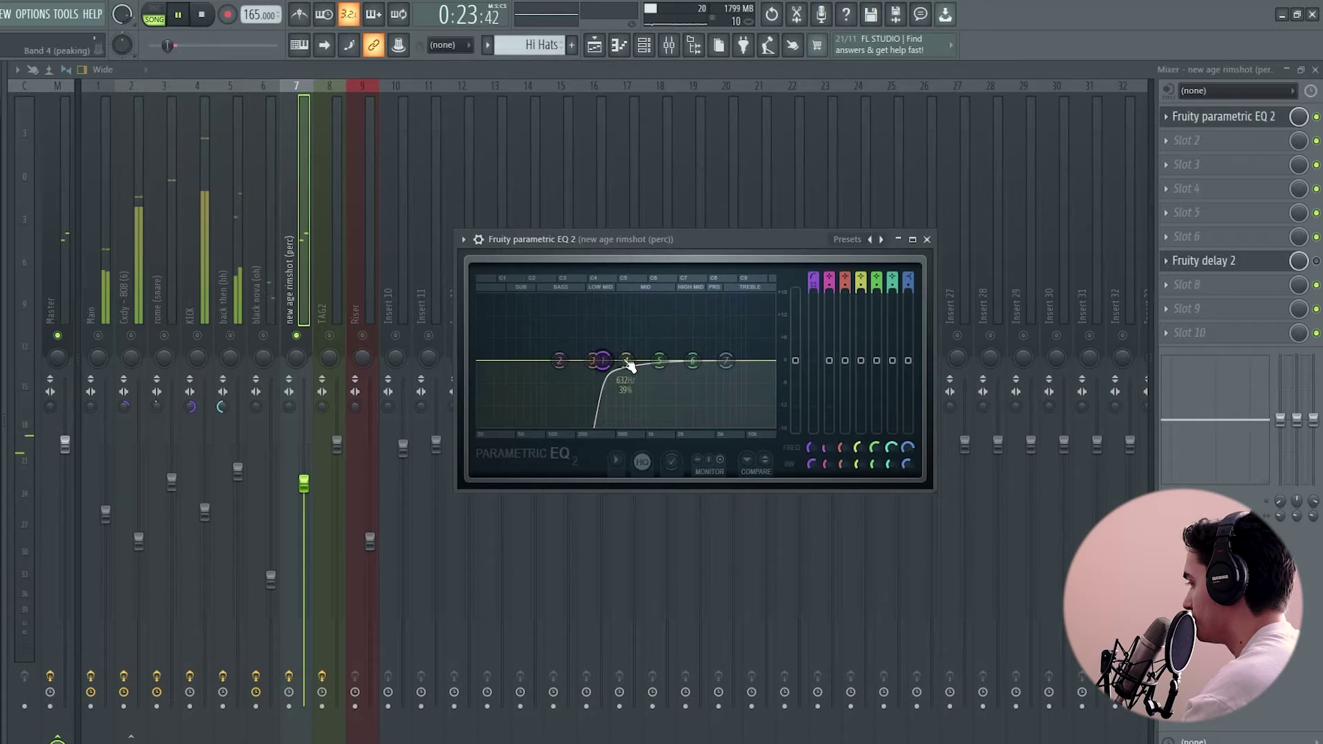
drag(736, 371, 731, 345)
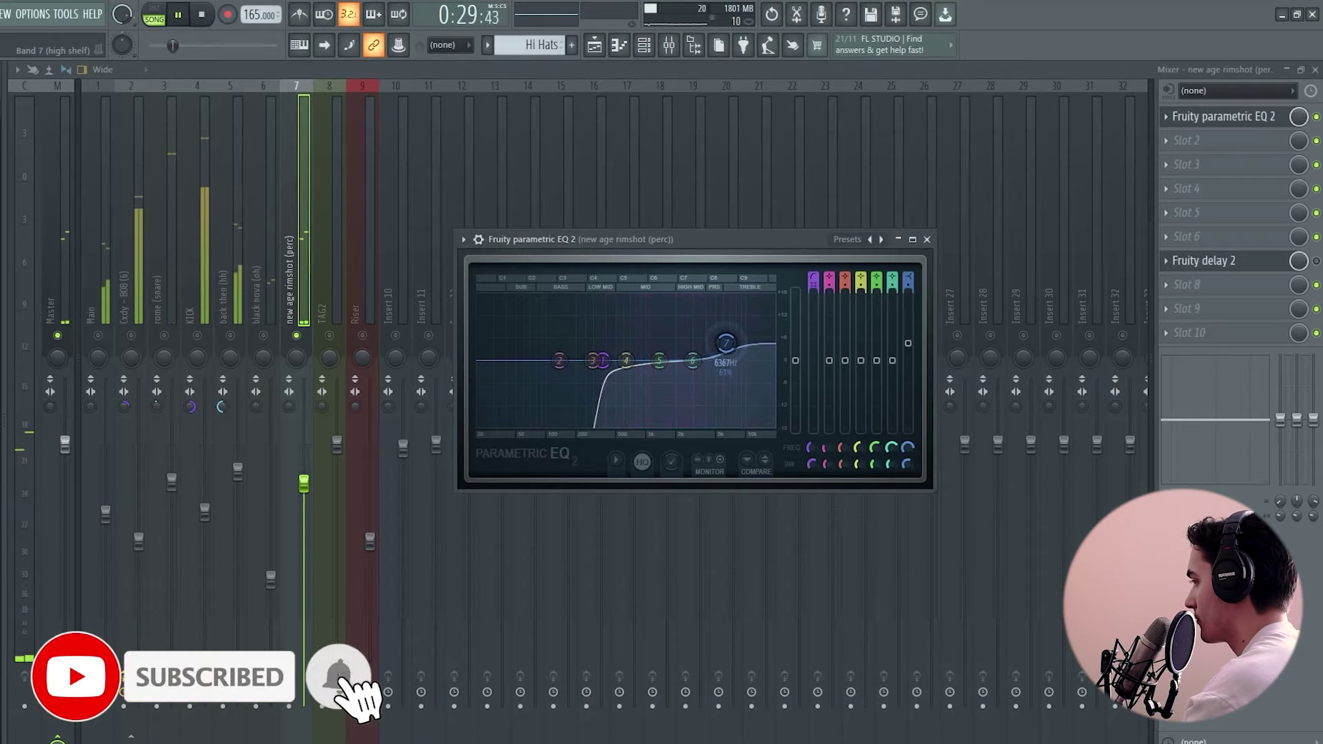
click(930, 240)
Move Fruity delay 2 up to slot 3, re-enabled, and lower its feedback cutoff.
key(space)
drag(1249, 260, 1223, 165)
key(space)
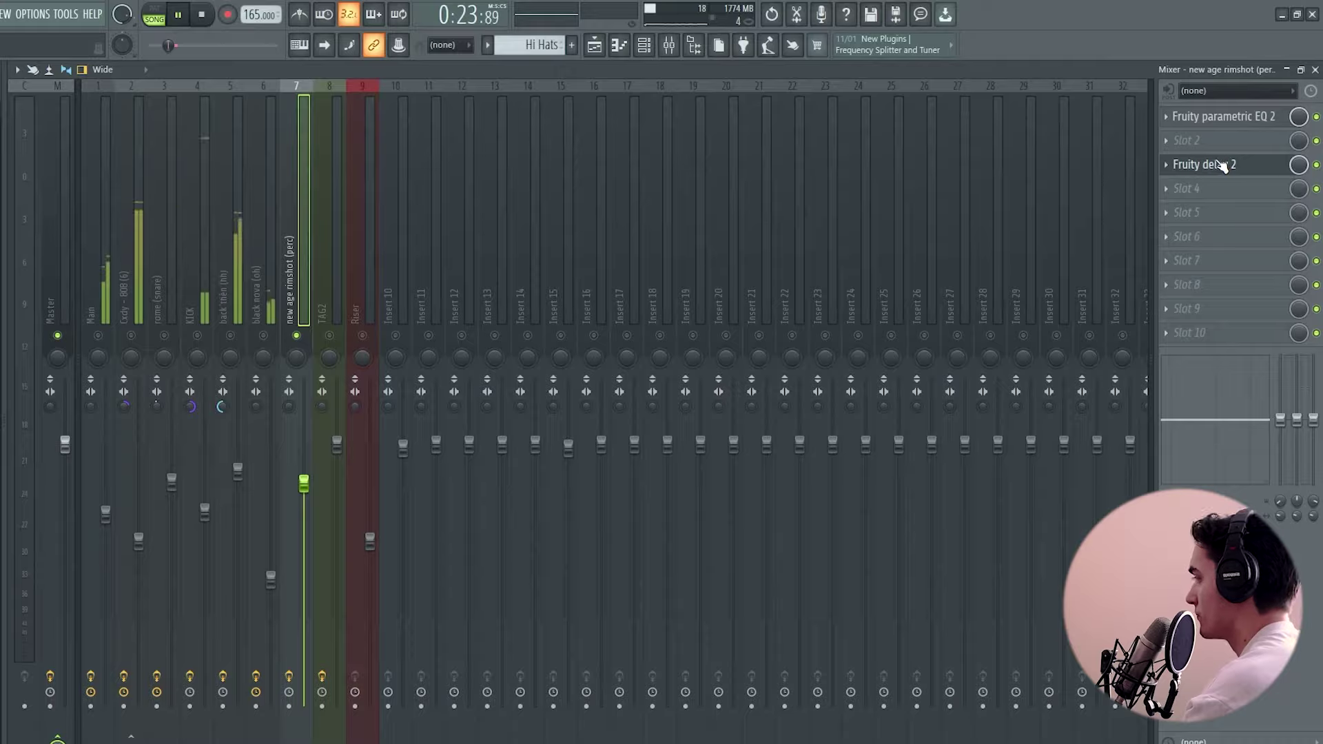
click(1222, 166)
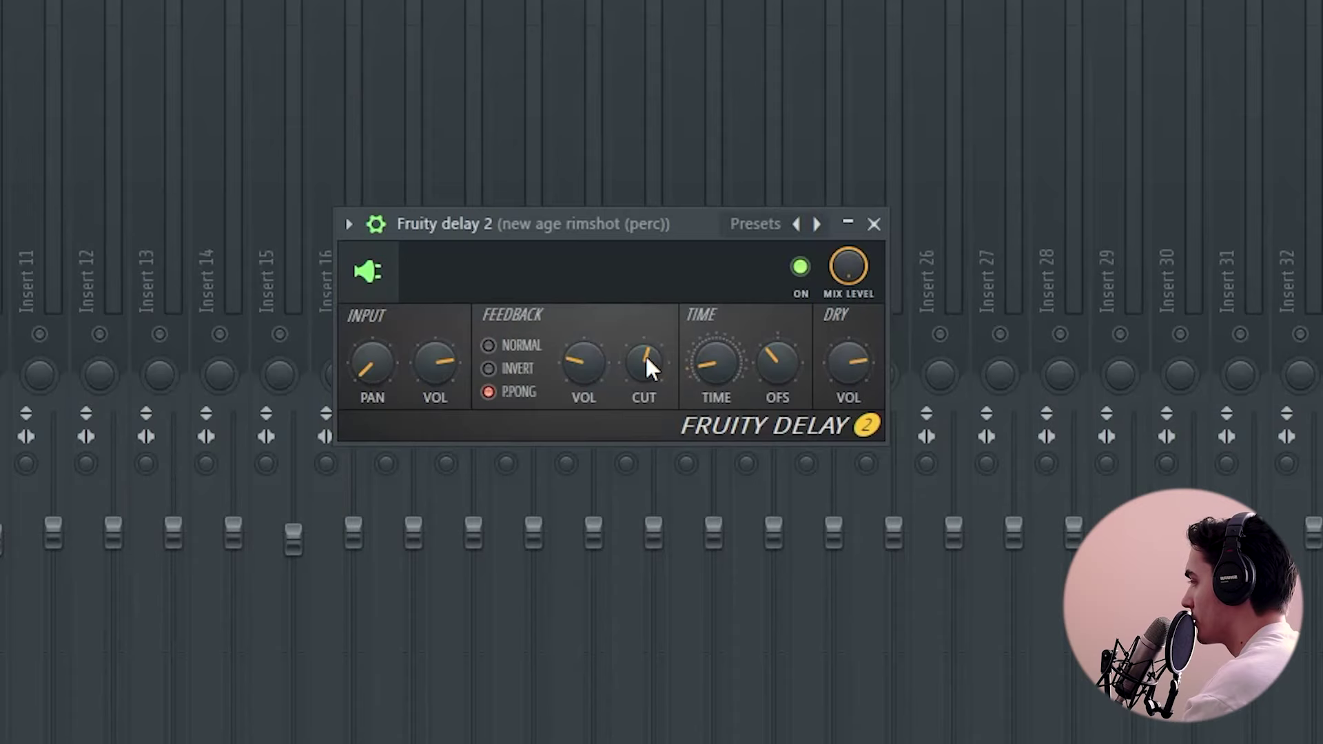
drag(646, 358, 646, 376)
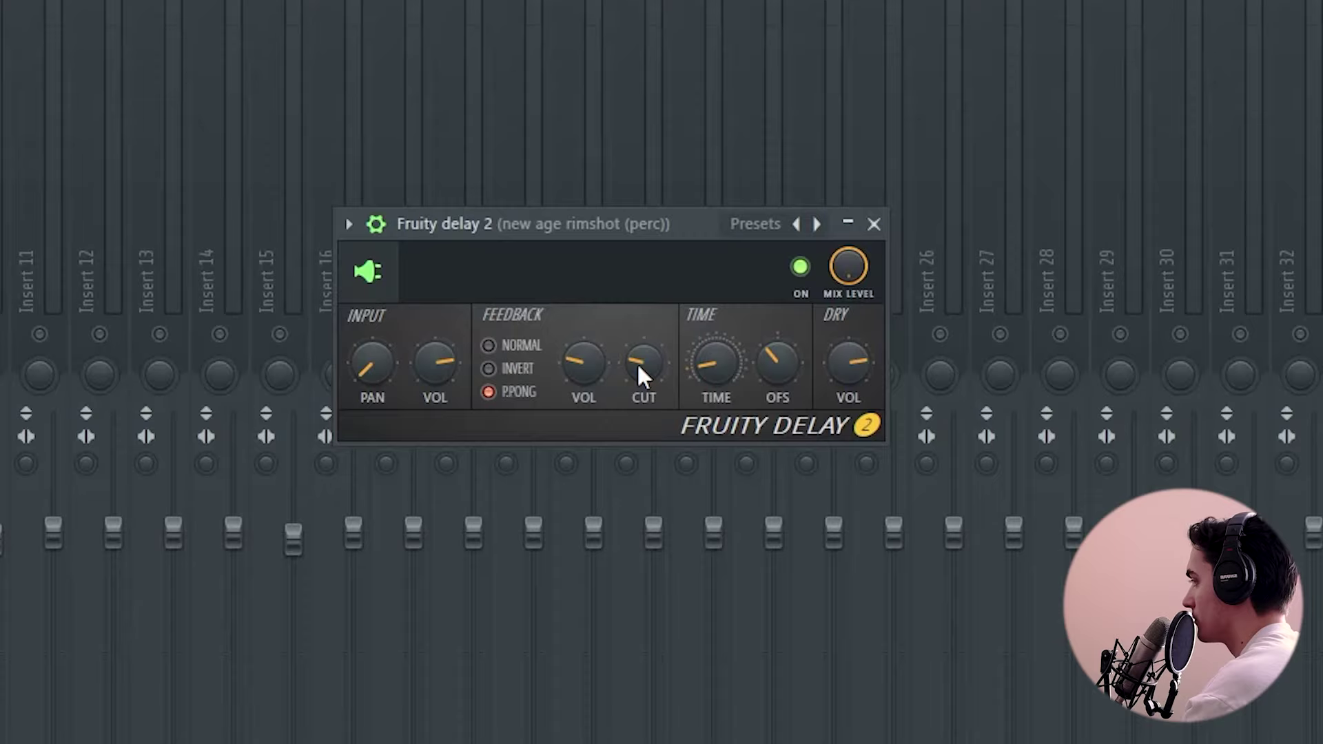
drag(637, 362, 636, 372)
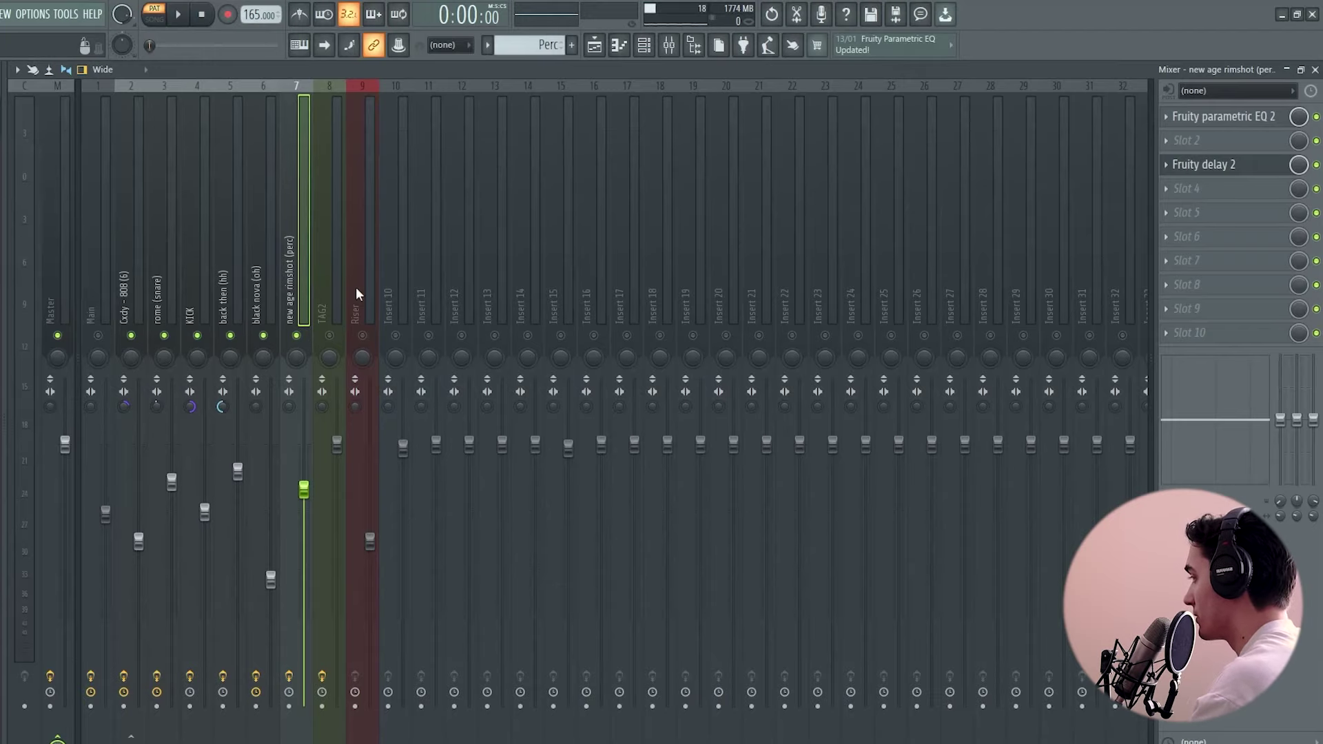
Switch to song mode to audition the rimshot in the mix, and load Fruity Reeverb 2 into slot 4.
key(l)
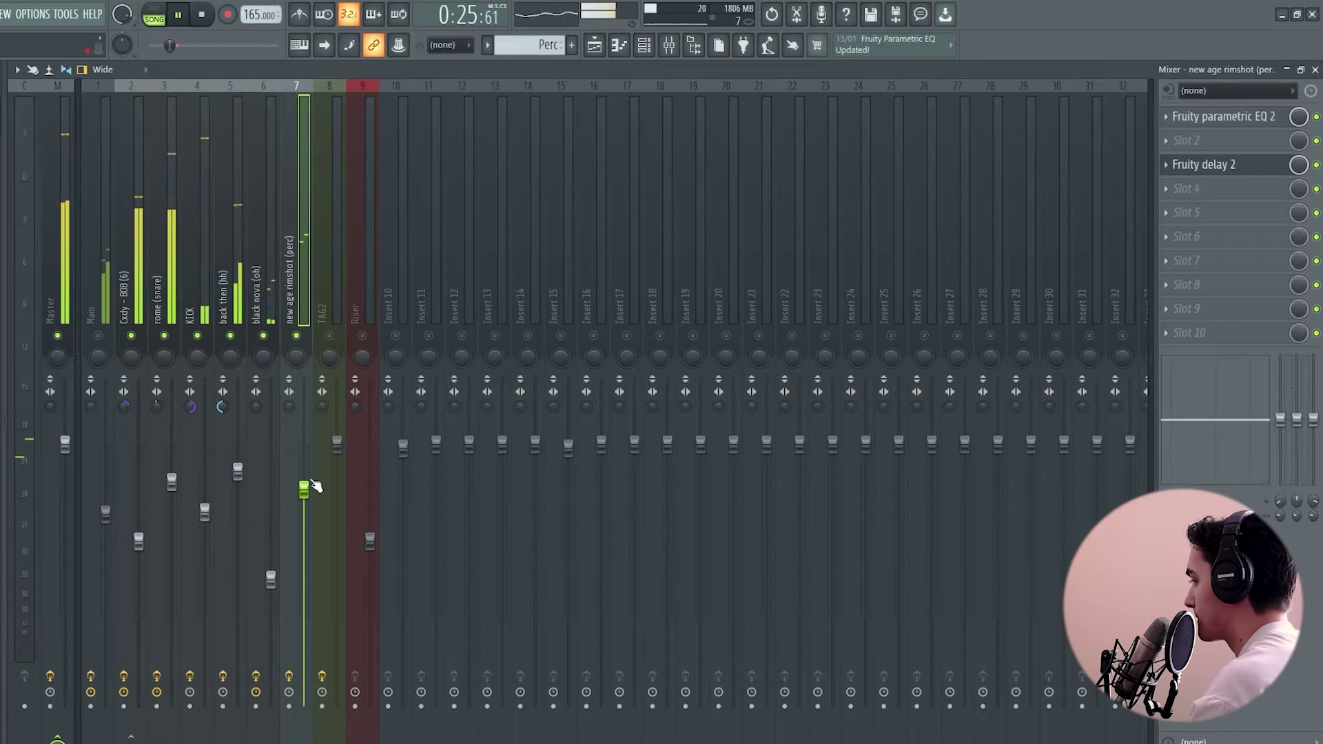
key(space)
click(1218, 187)
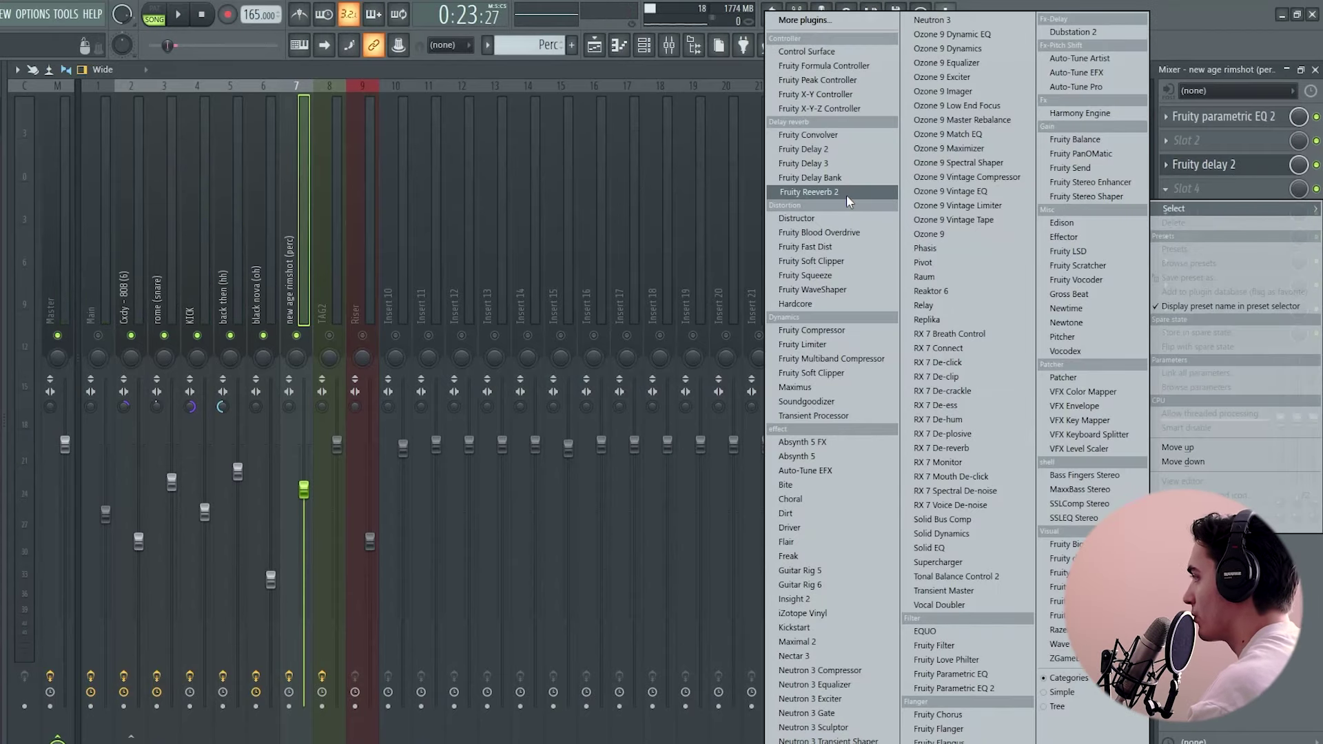
click(846, 195)
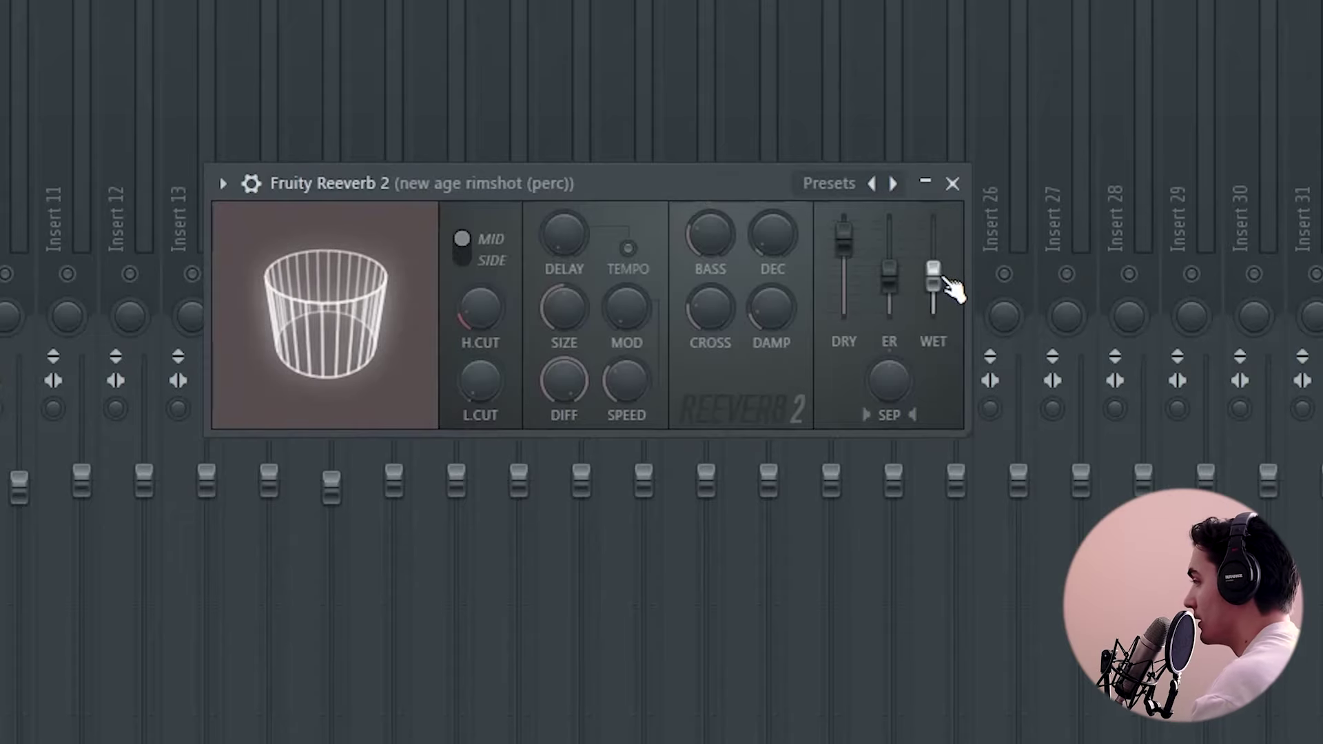
Lower the wet level of the rimshot's Fruity Reeverb 2 and adjust its stereo separation.
drag(953, 289, 953, 310)
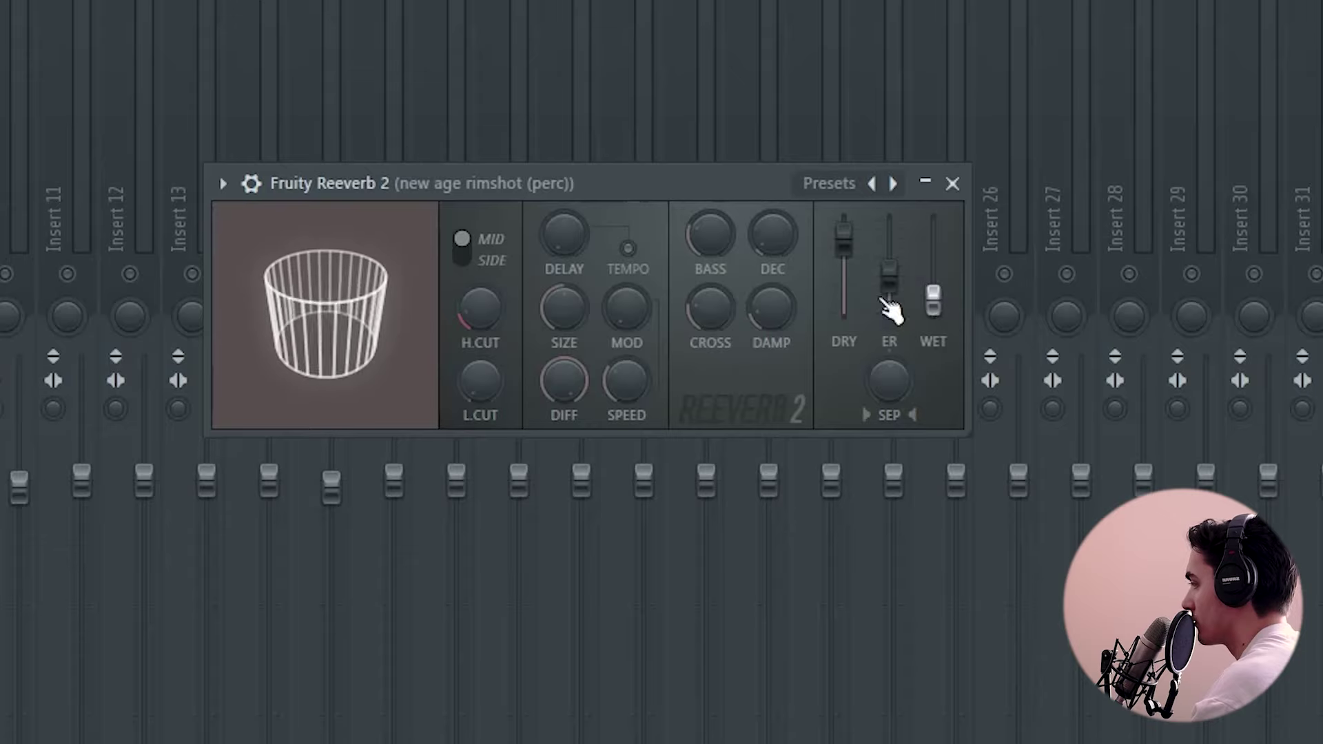
drag(694, 183, 697, 176)
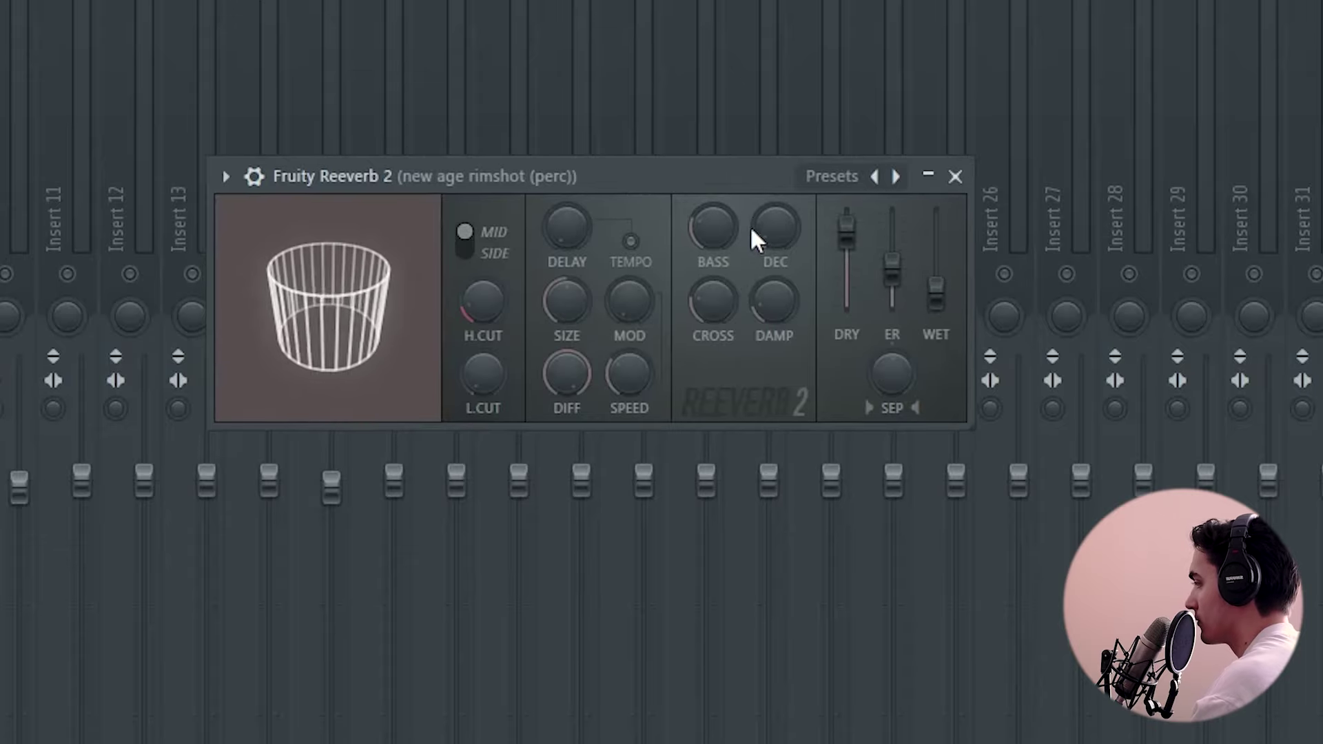
drag(898, 376, 892, 370)
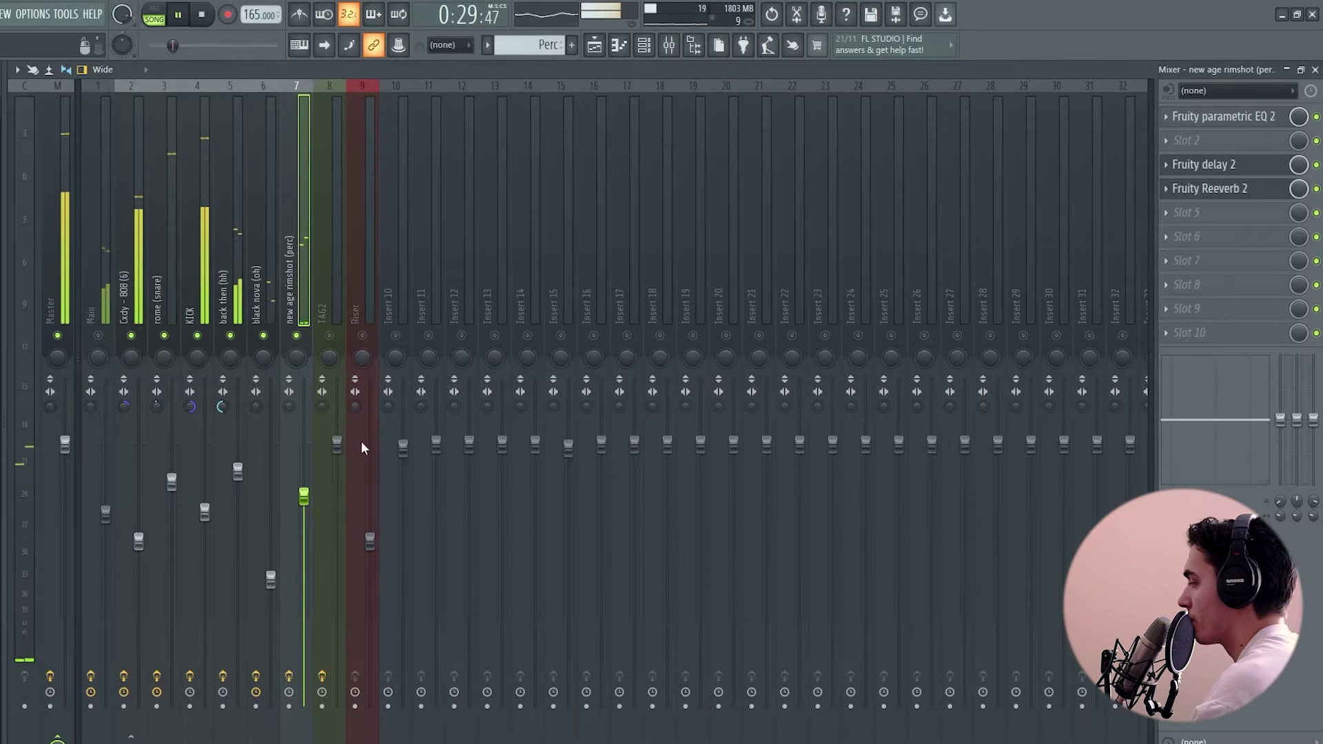
Lower the new age rimshot (perc) track's level during playback, and lower the back then (hh) track's level.
drag(299, 493, 308, 523)
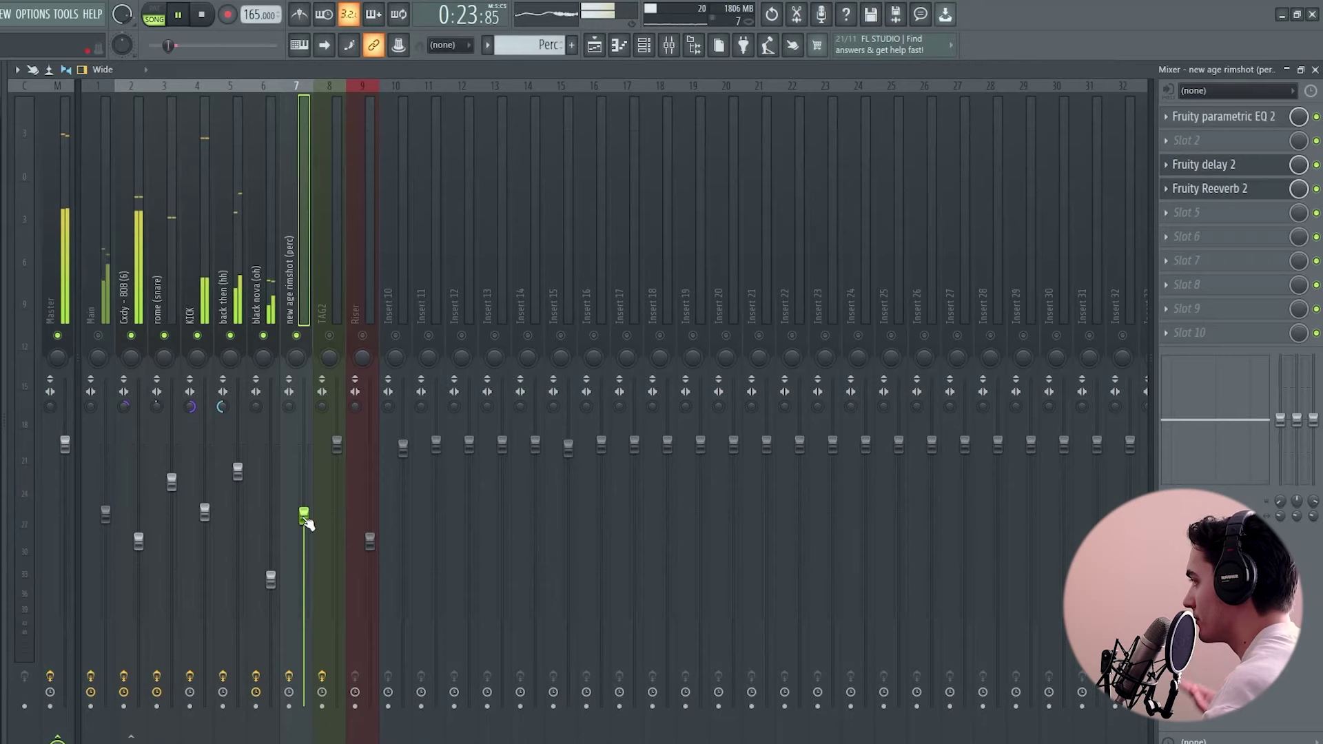
key(space)
key(Left)
key(Left)
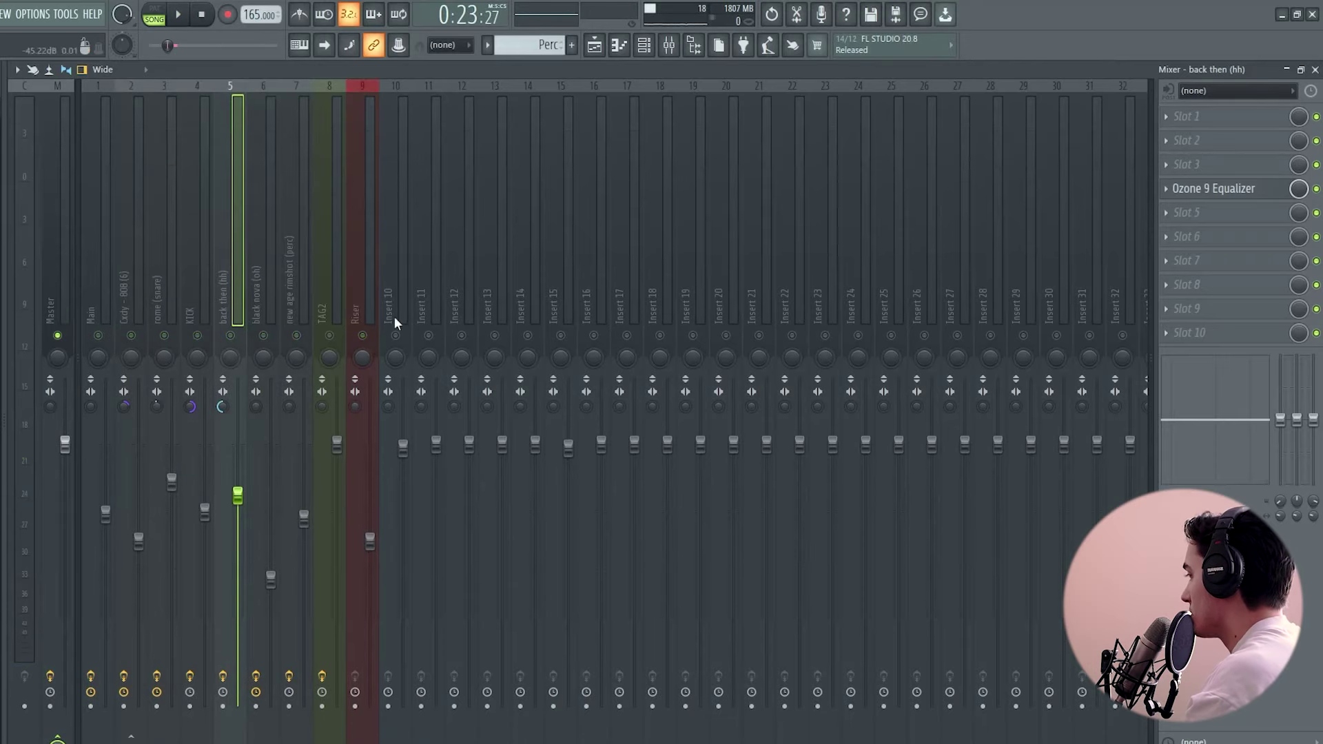
Import the Cxdy - Fx Transition sample from the project folder into the playlist at about bar 8, below the hi hats.
key(F5)
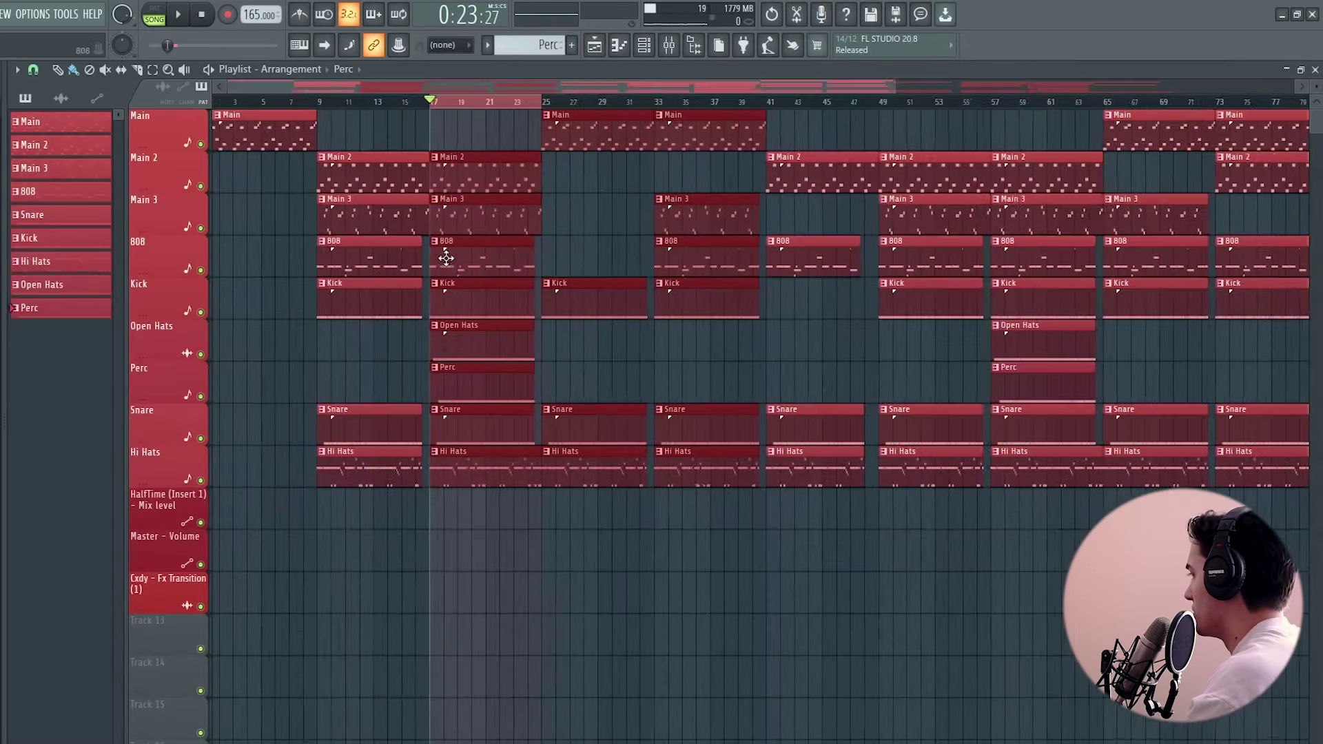
scroll(257, 311, down, 4)
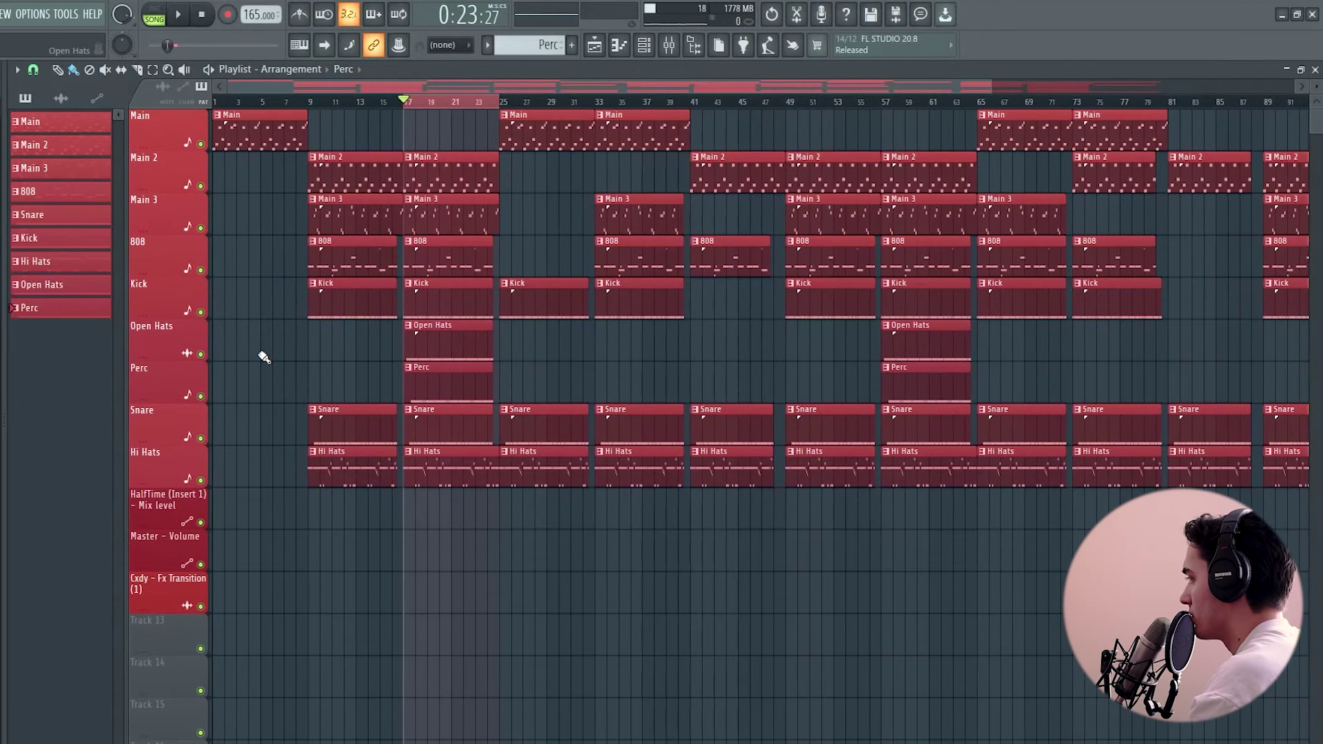
scroll(264, 357, down, 2)
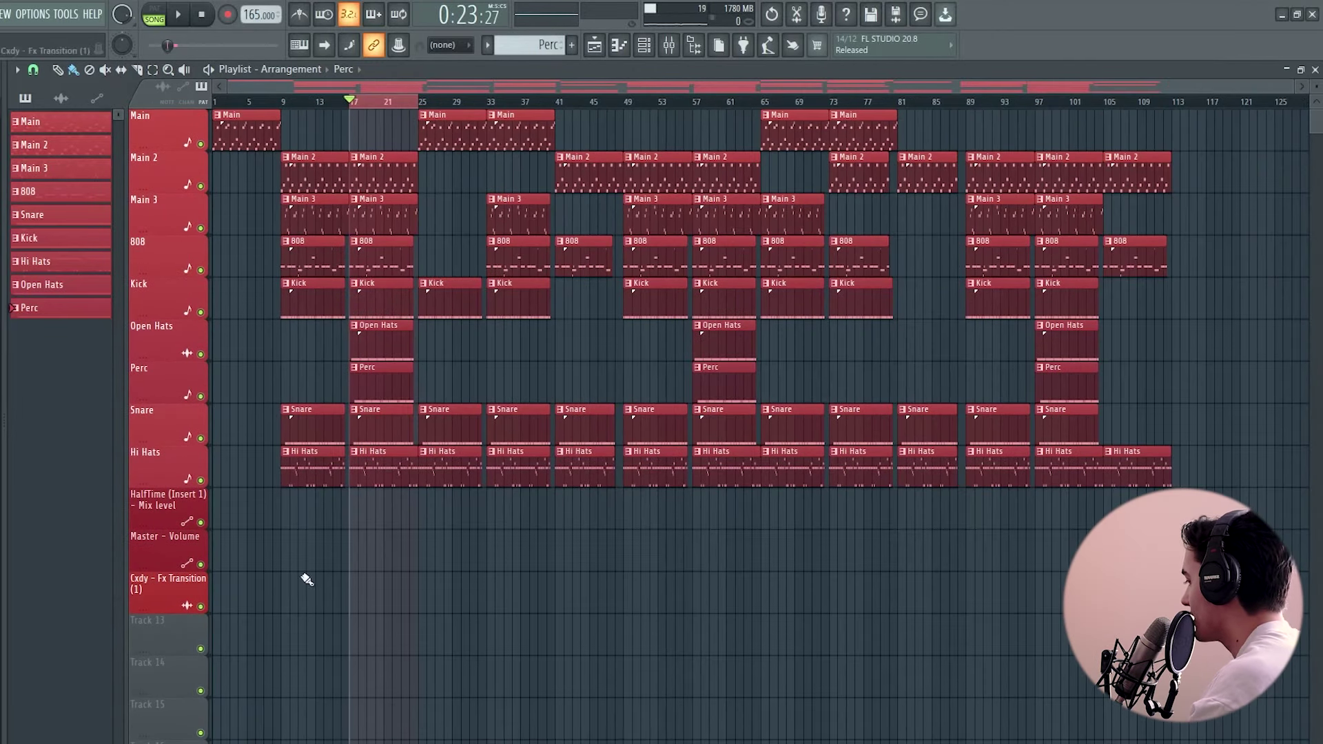
click(644, 45)
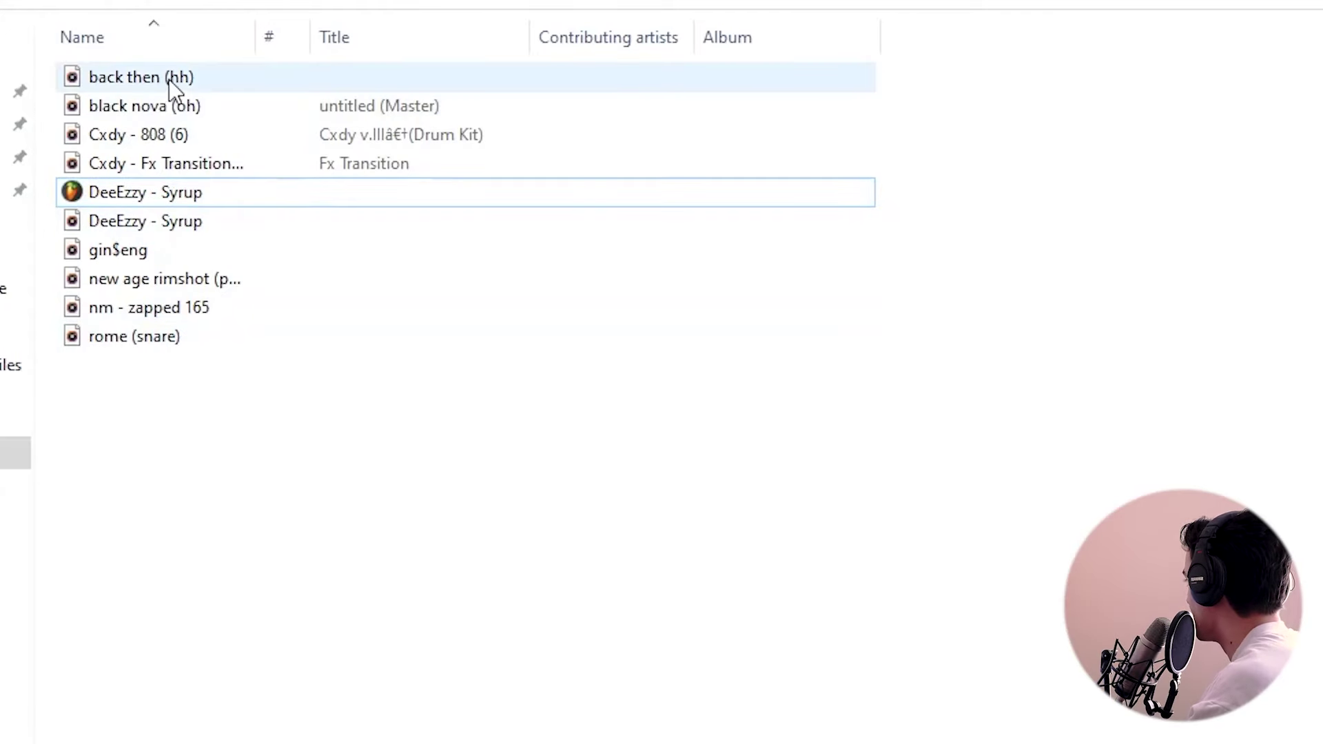
click(68, 148)
drag(68, 148, 369, 662)
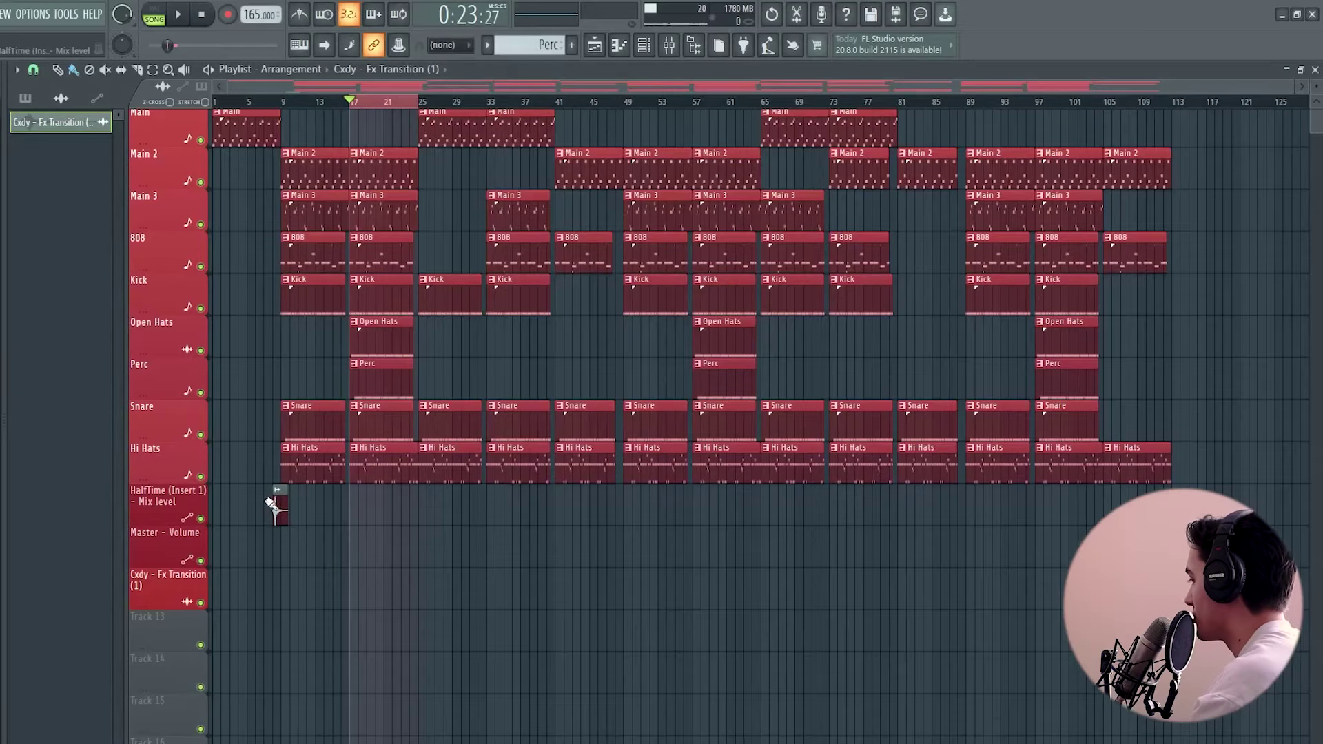
Open the Fx Transition clip's channel settings and route it to mixer track 9 (Riser).
scroll(256, 508, up, 3)
double_click(403, 517)
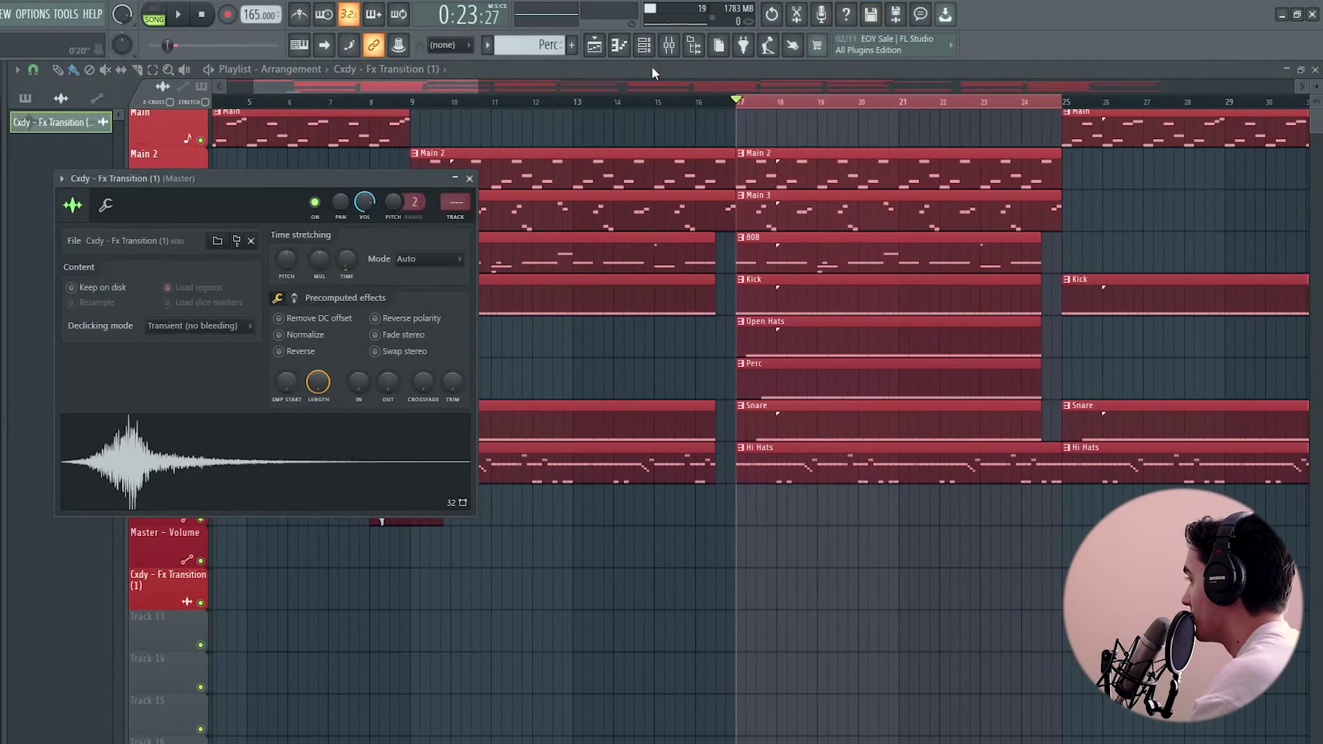
click(668, 45)
click(594, 45)
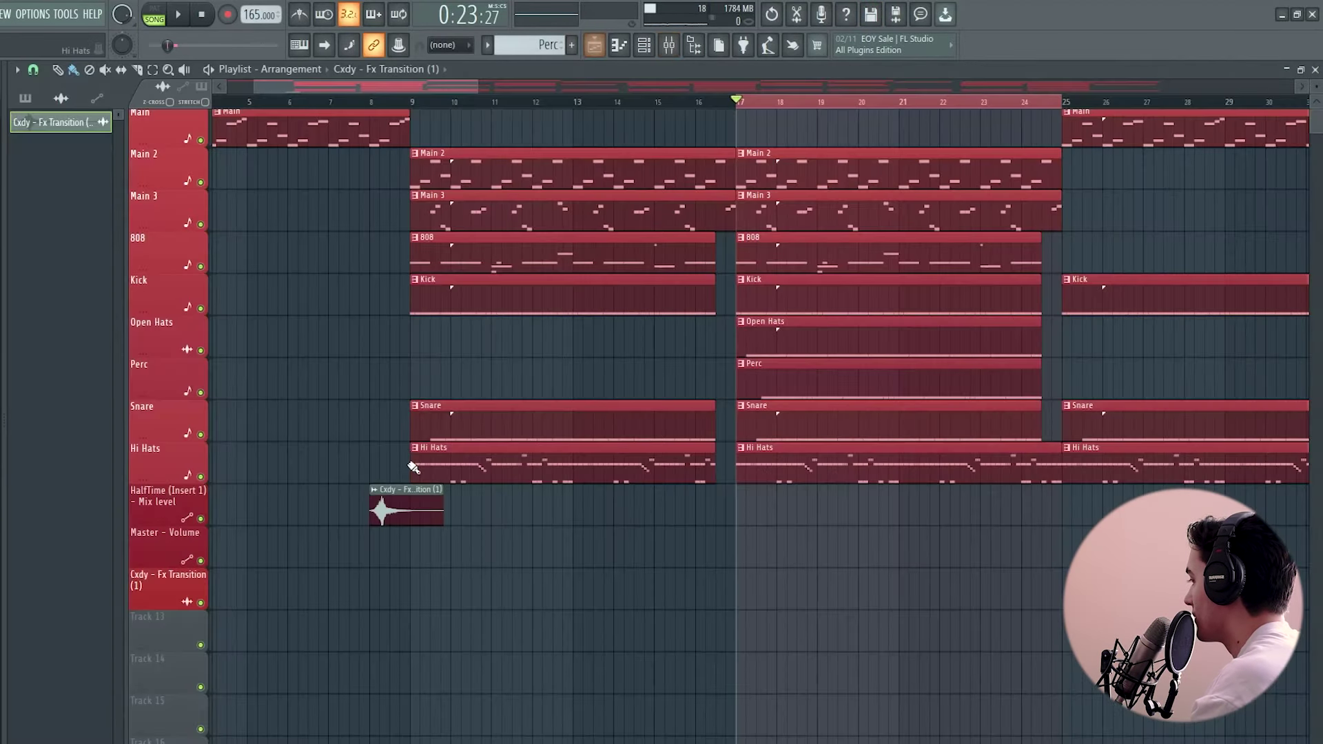
double_click(401, 494)
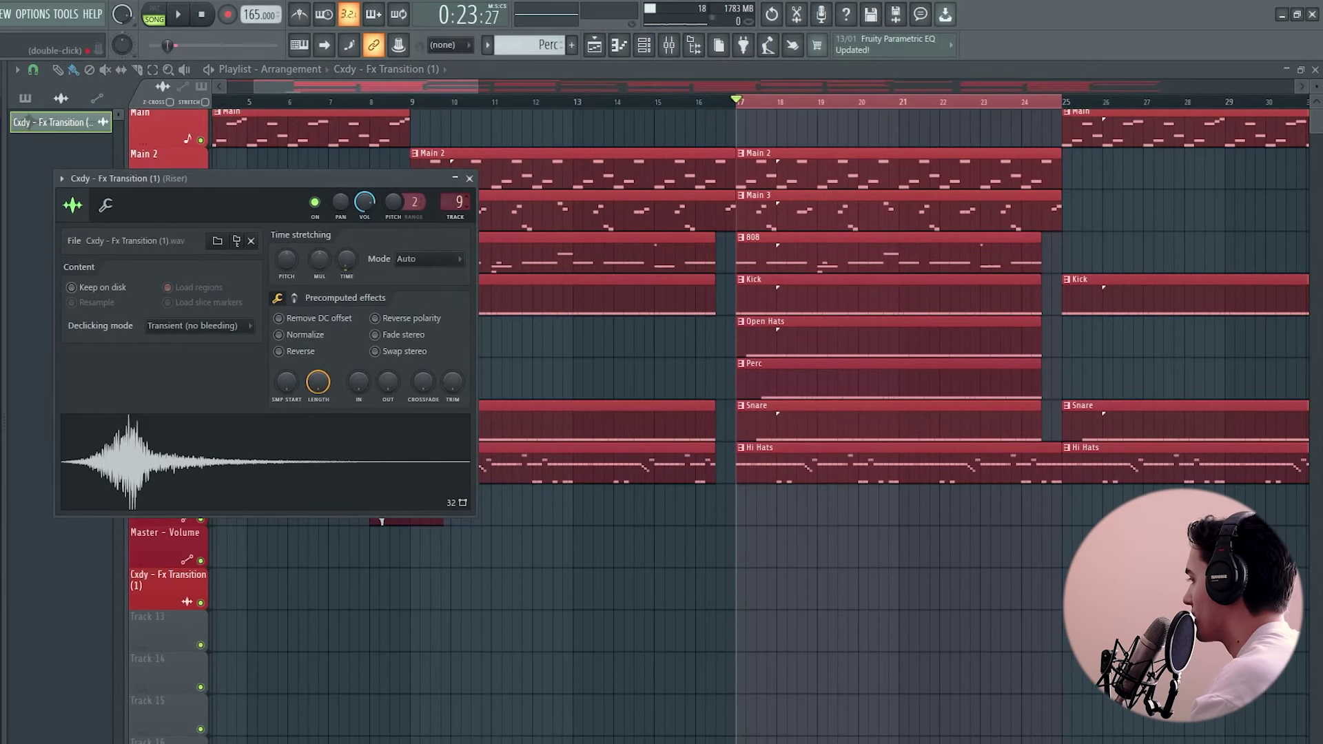
Play the arrangement from about bar 7.5 and shift the Fx Transition clip to start at about bar 8.5.
click(469, 179)
click(348, 103)
key(space)
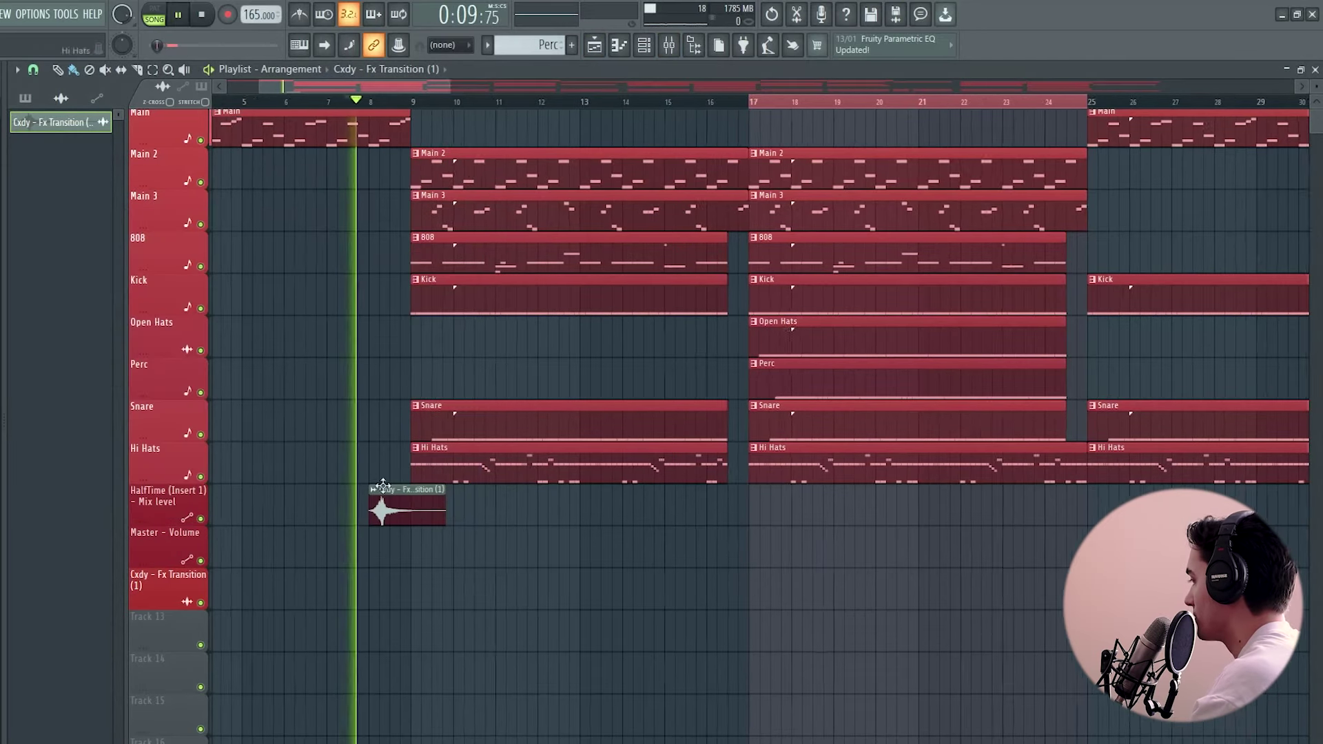
scroll(413, 510, up, 3)
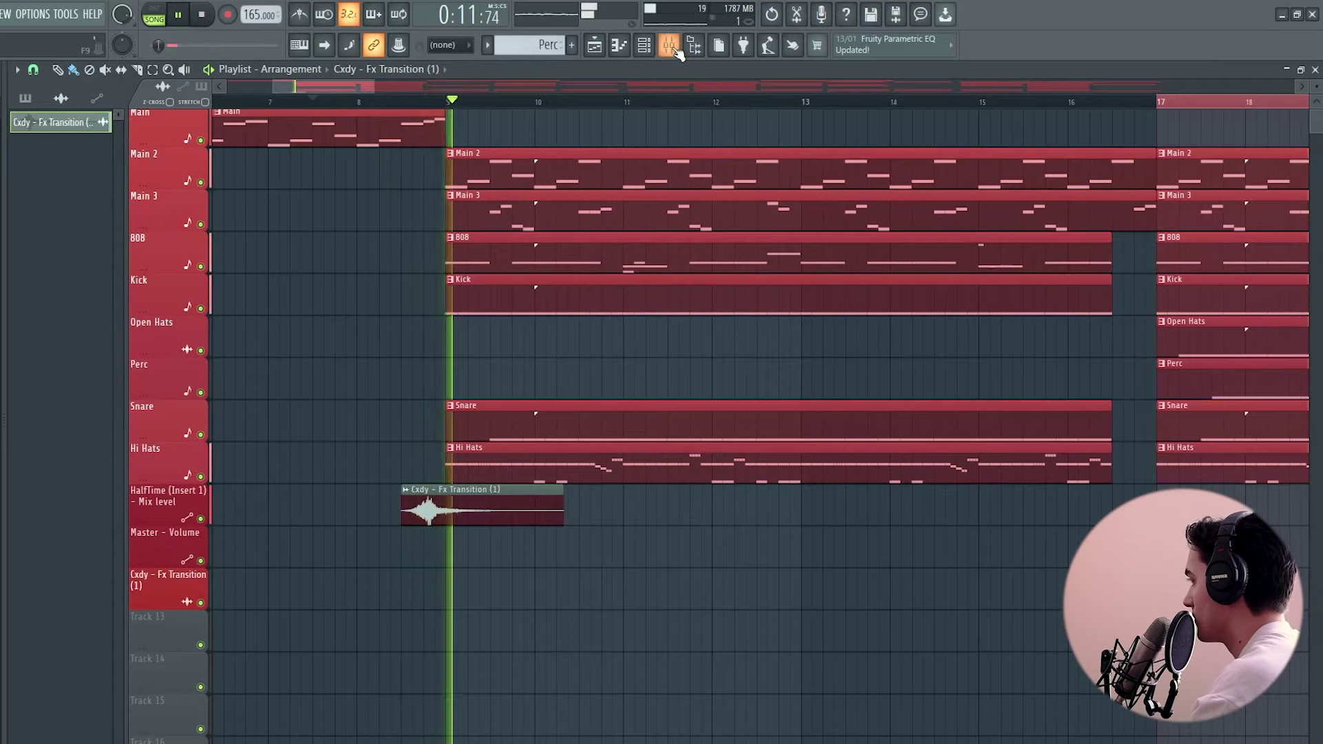
key(F9)
key(space)
key(F9)
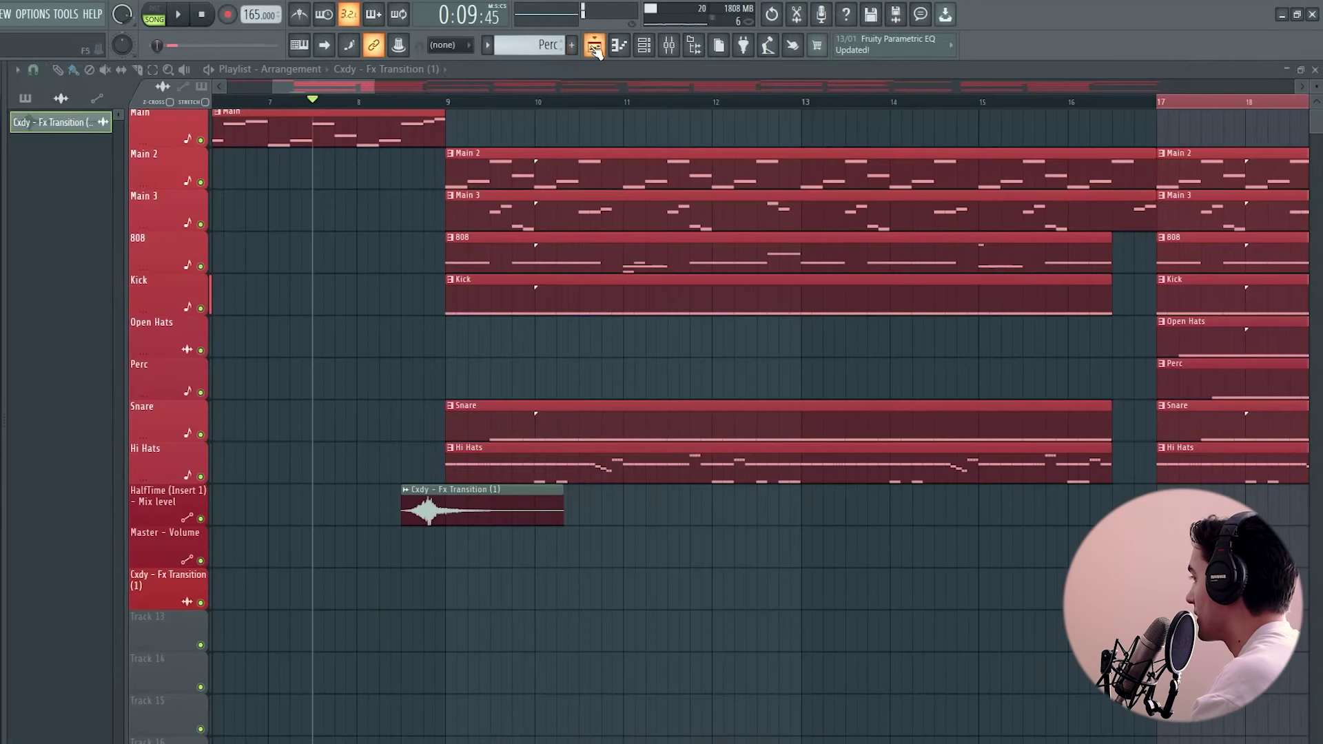
key(space)
Nudge the Fx Transition clip later during playback so that its waveform peak lines up with the drop at bar 9.
scroll(399, 526, up, 2)
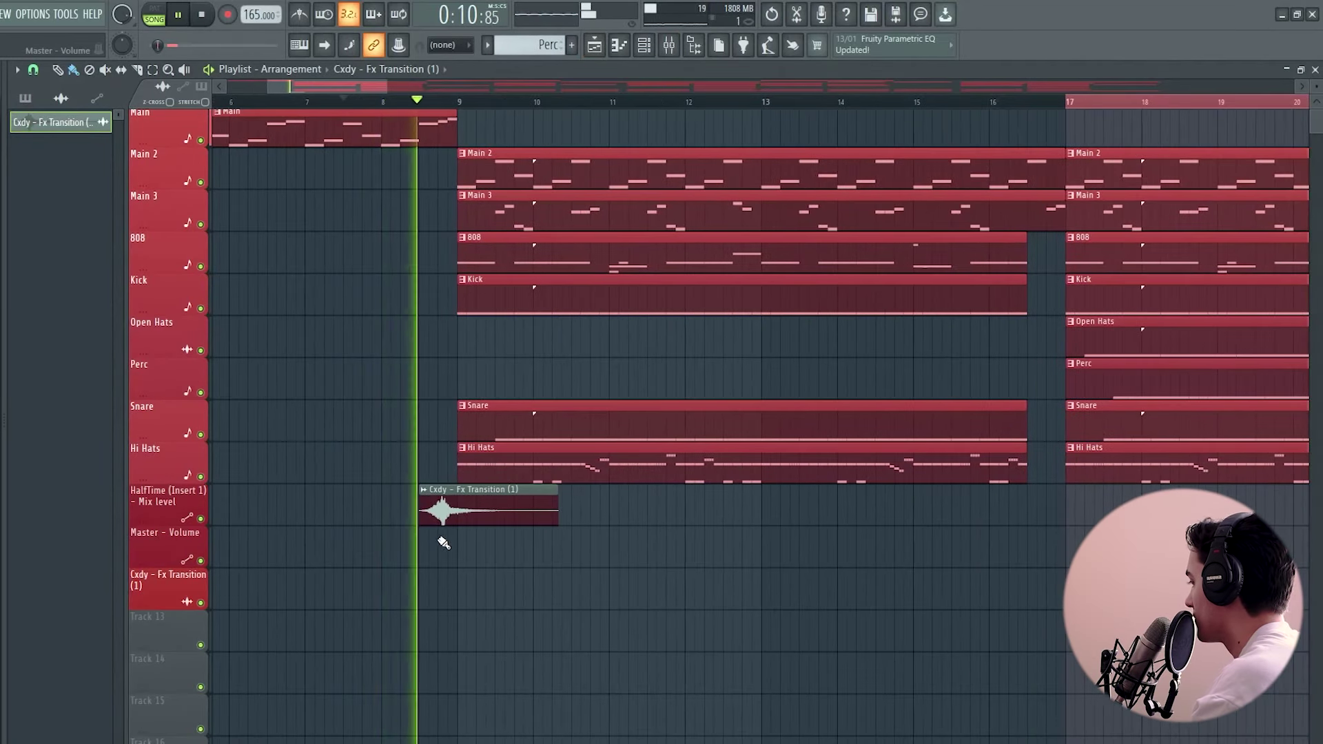
drag(443, 525, 451, 525)
key(space)
key(space)
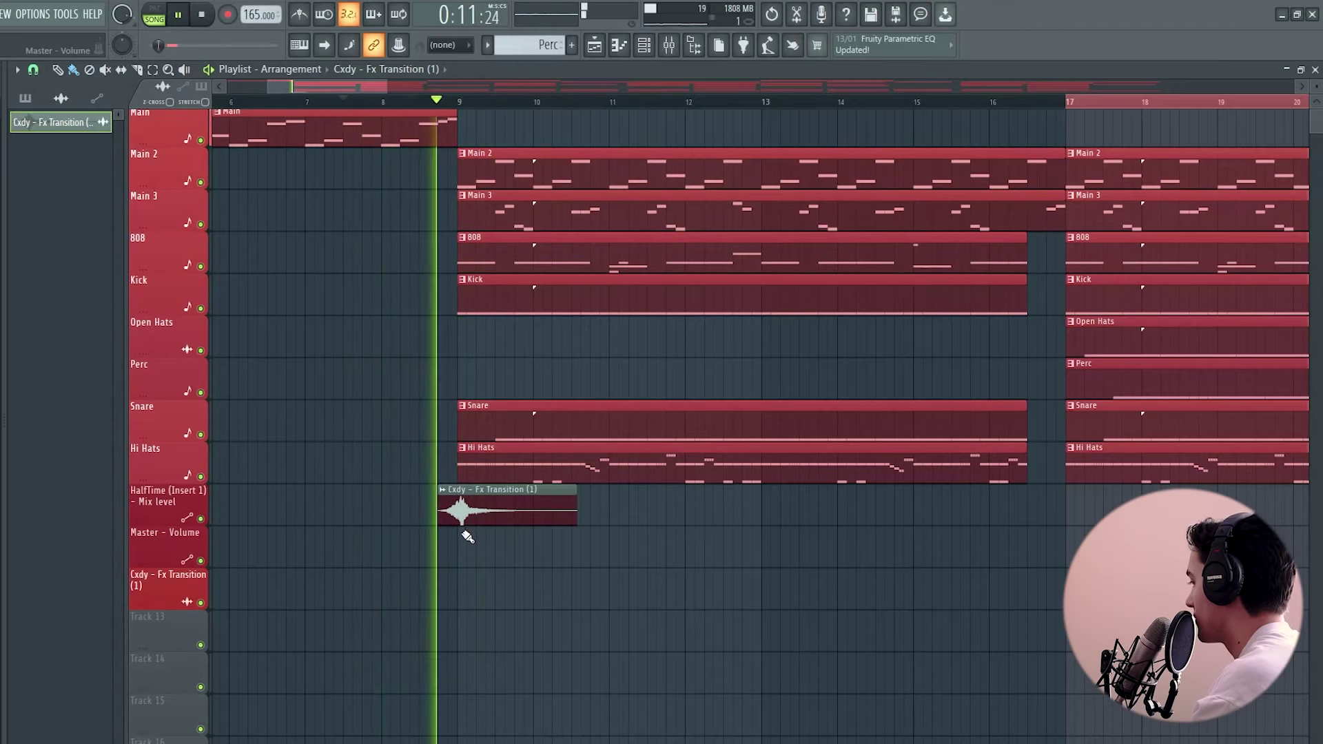
scroll(467, 537, up, 5)
key(space)
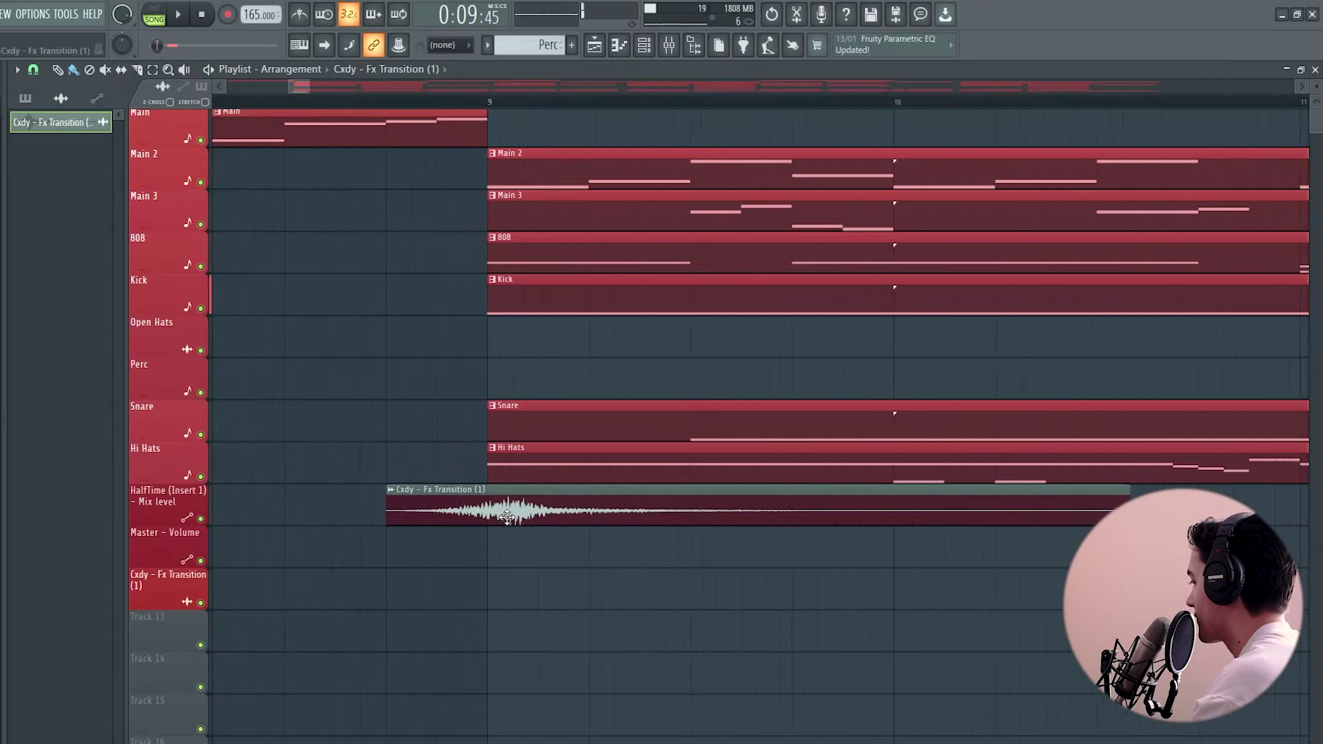
scroll(488, 516, down, 4)
Set the time-stretching mode of the Fx Transition sample to Stretch.
double_click(470, 514)
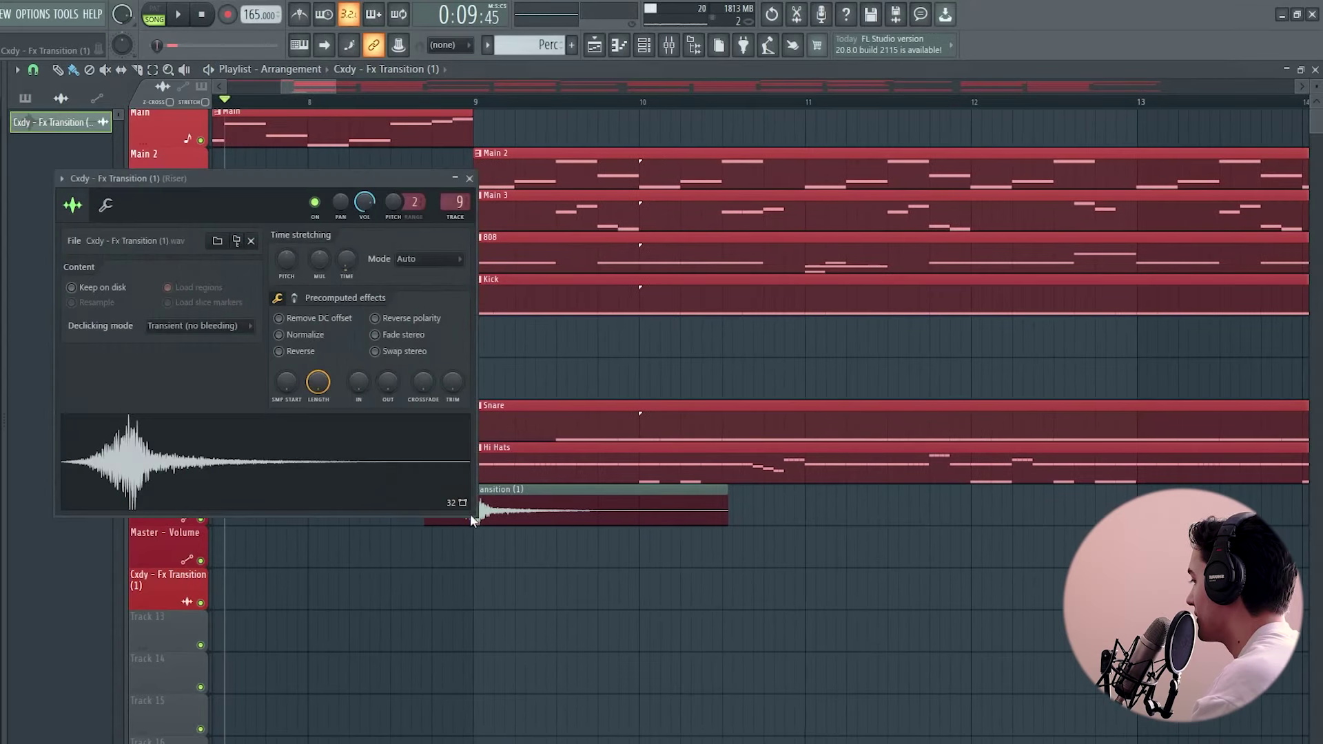
click(425, 260)
click(398, 305)
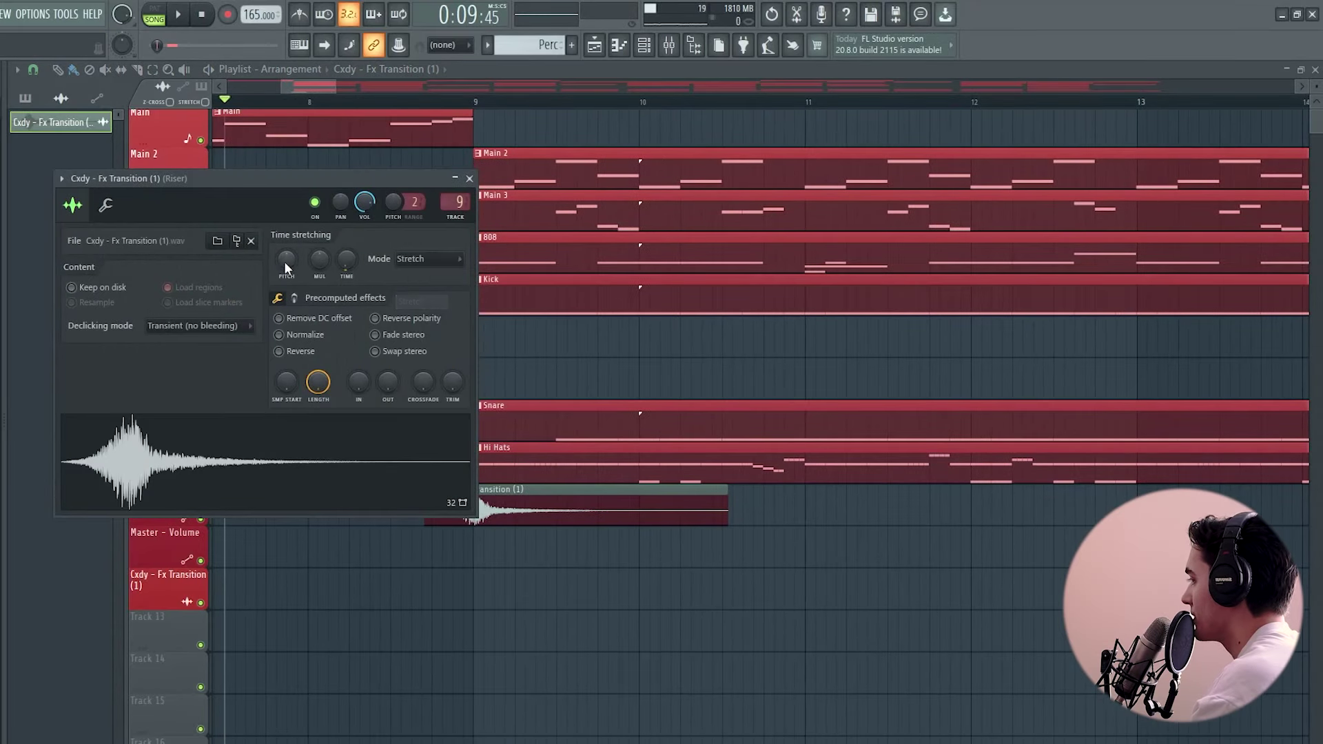
Raise the Fx Transition sample's time-stretching pitch while playing the transition, and close its channel settings.
key(space)
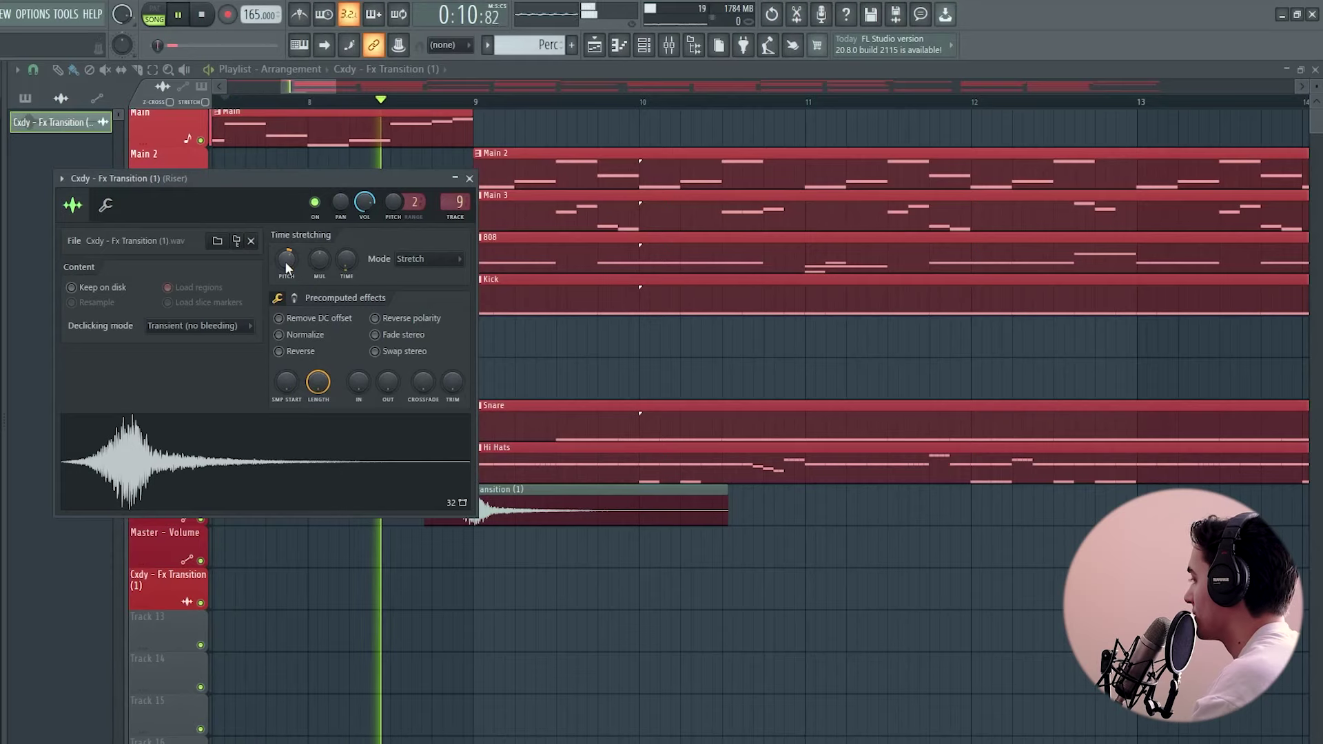
key(space)
key(space)
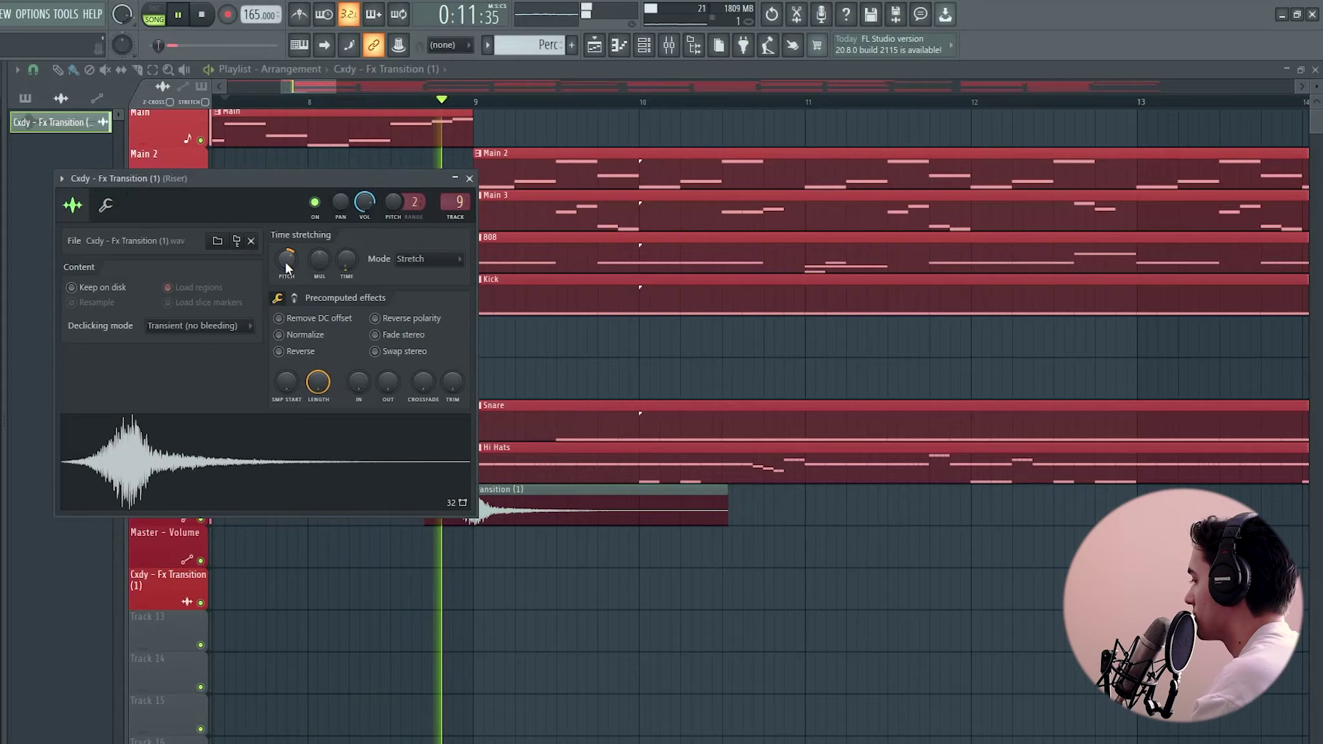
key(space)
key(space)
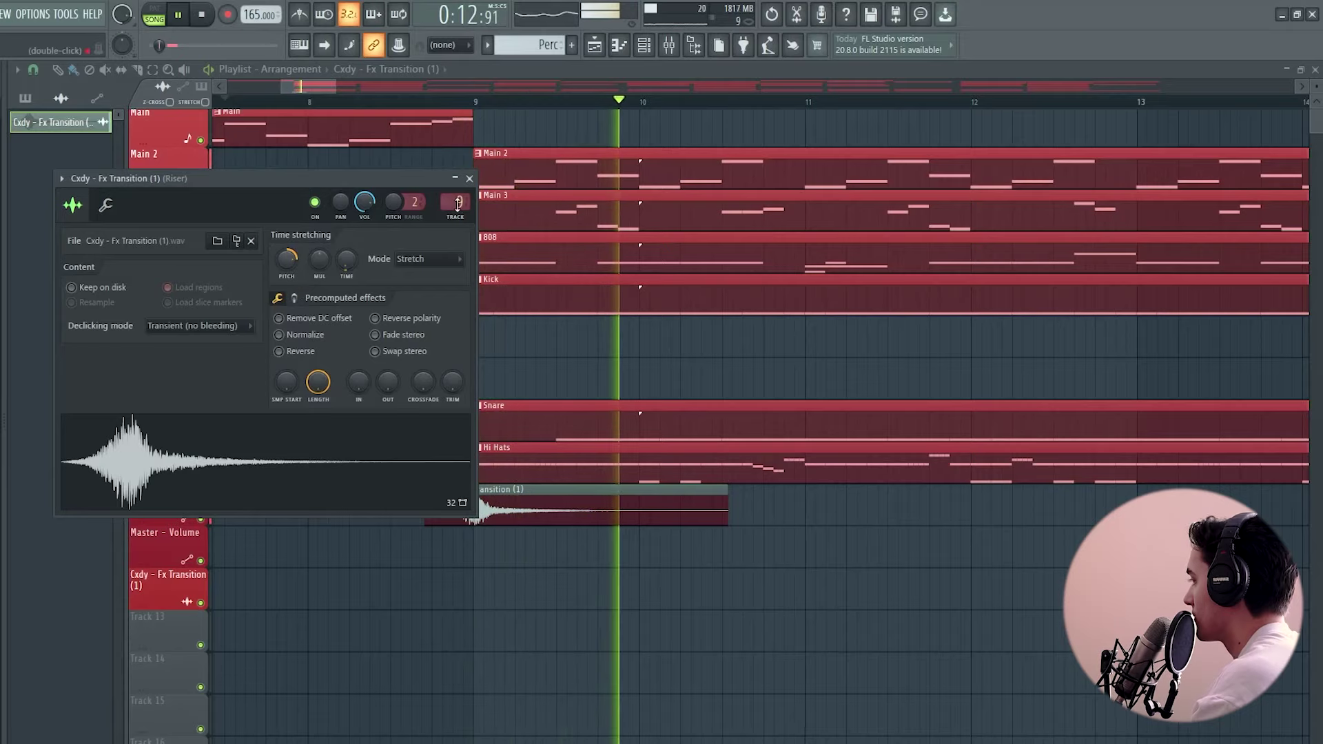
click(469, 179)
key(space)
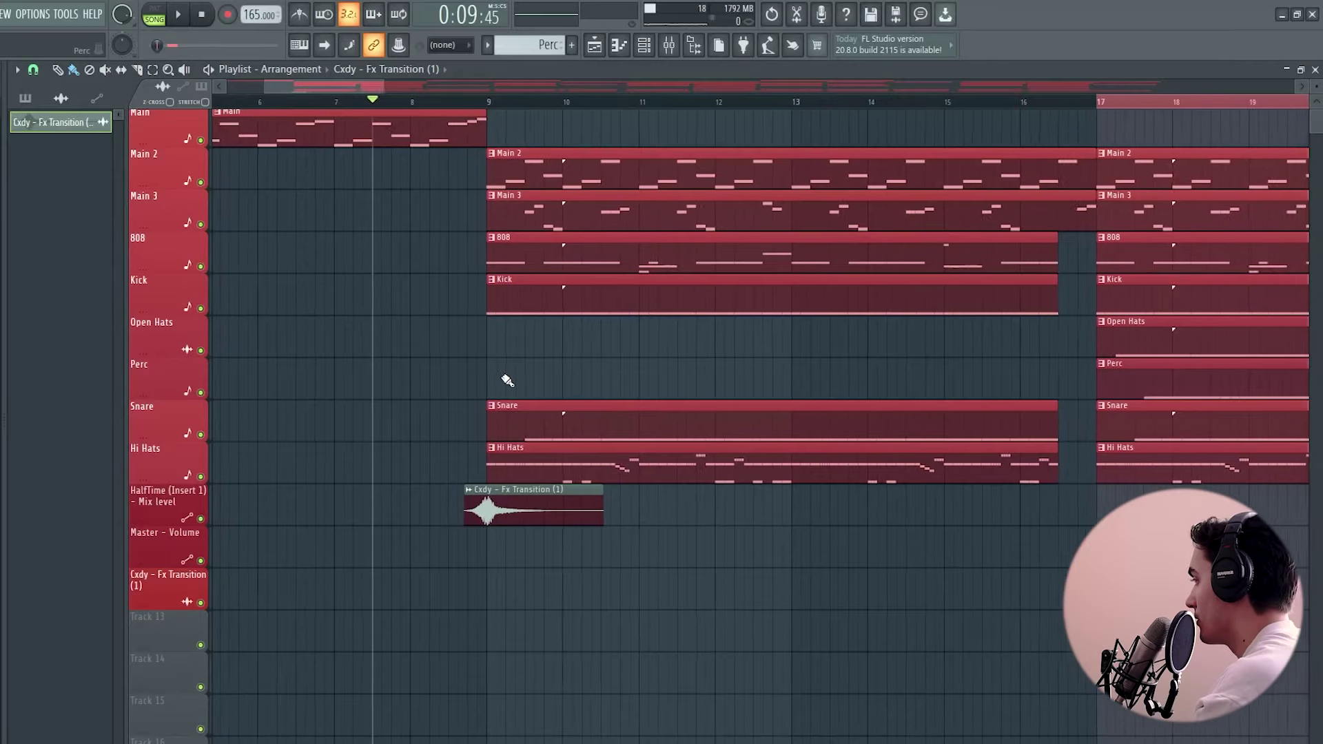
Insert Fruity Parametric EQ 2 on the Riser mixer track and cut its low frequencies with band 1.
scroll(605, 375, up, 2)
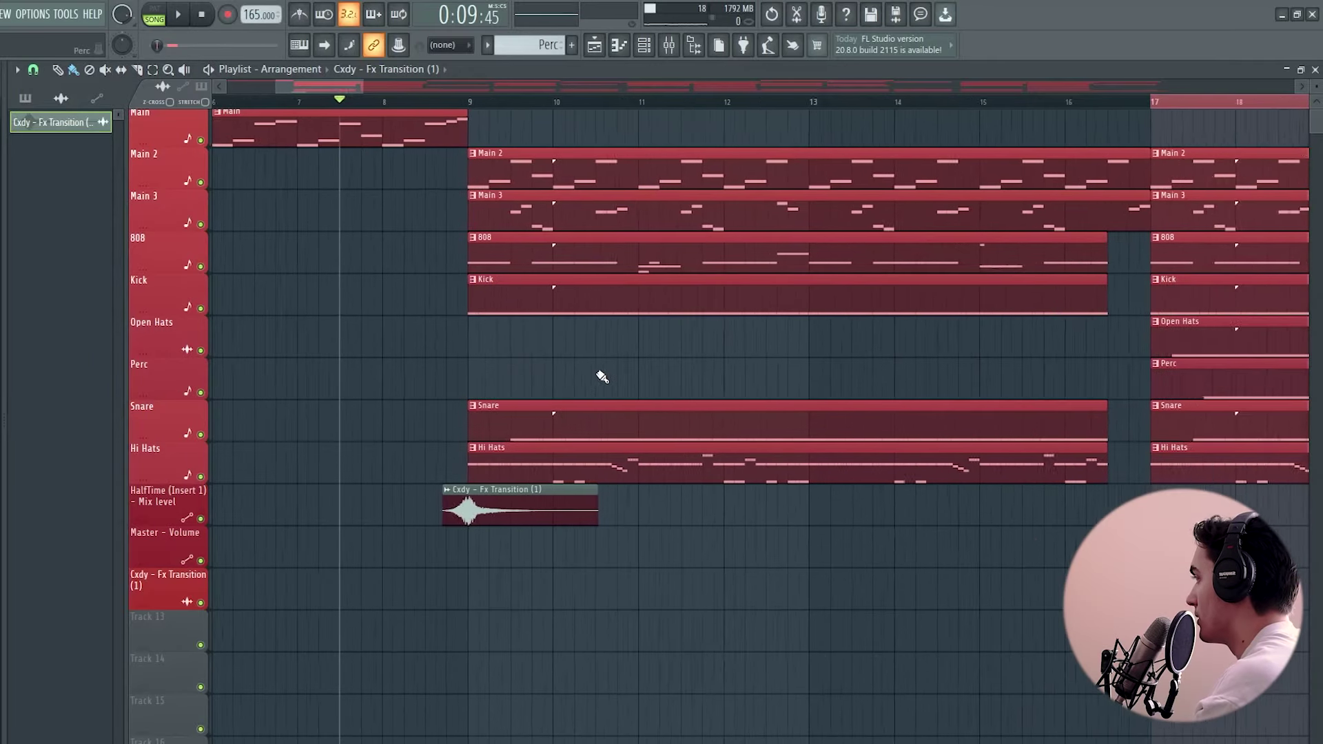
click(671, 49)
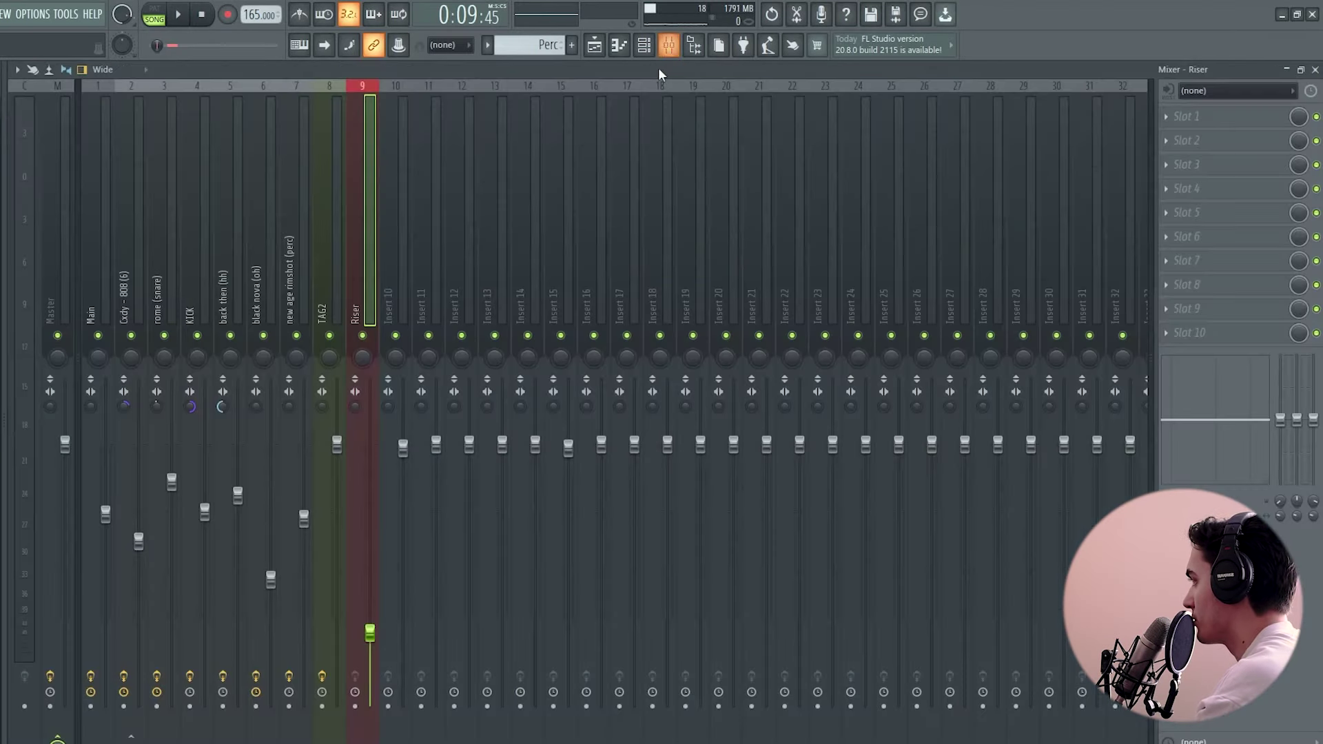
click(1214, 210)
click(959, 689)
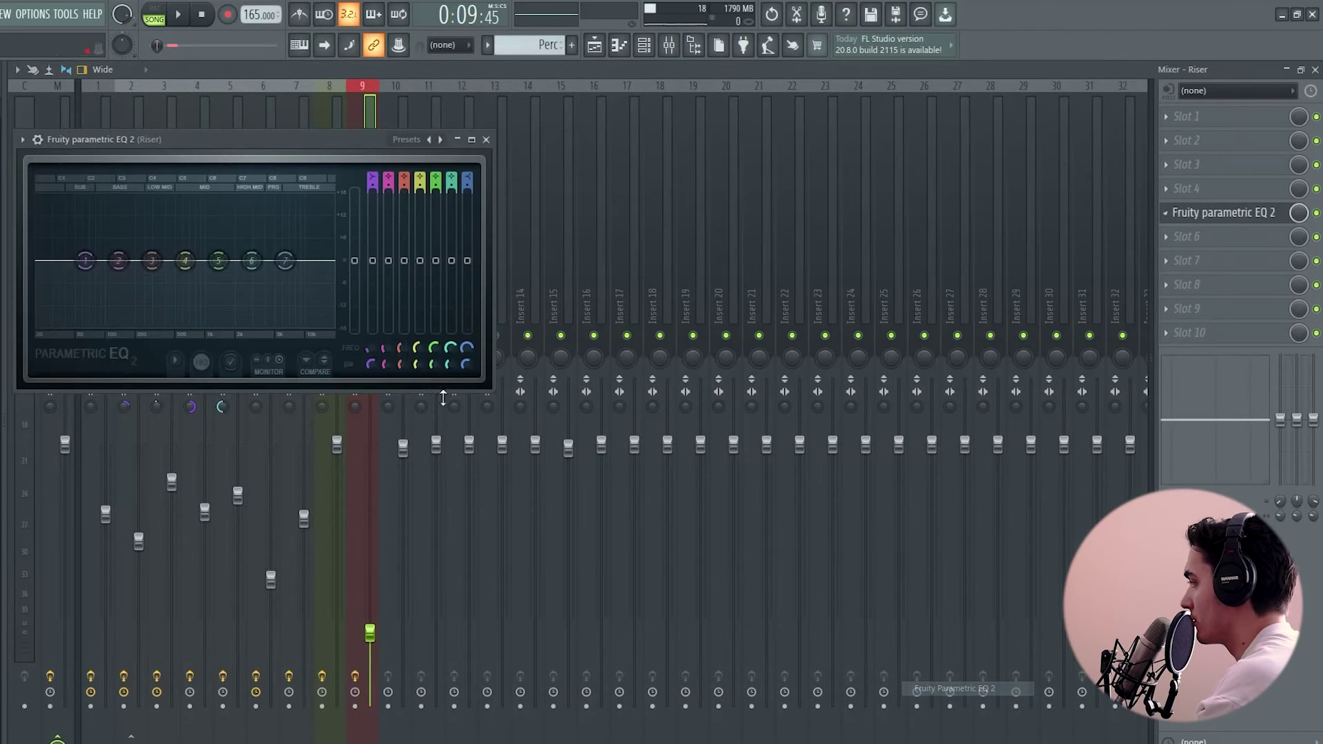
drag(223, 143, 573, 295)
key(space)
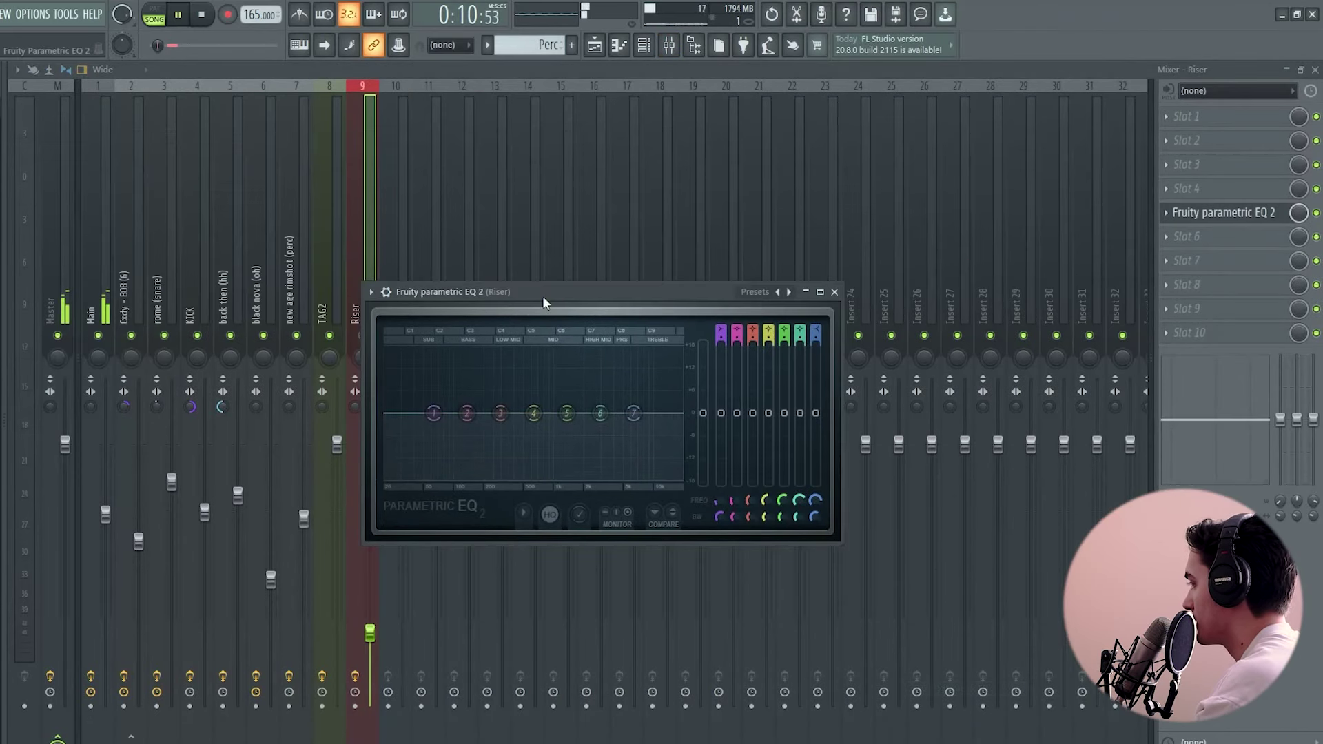
key(space)
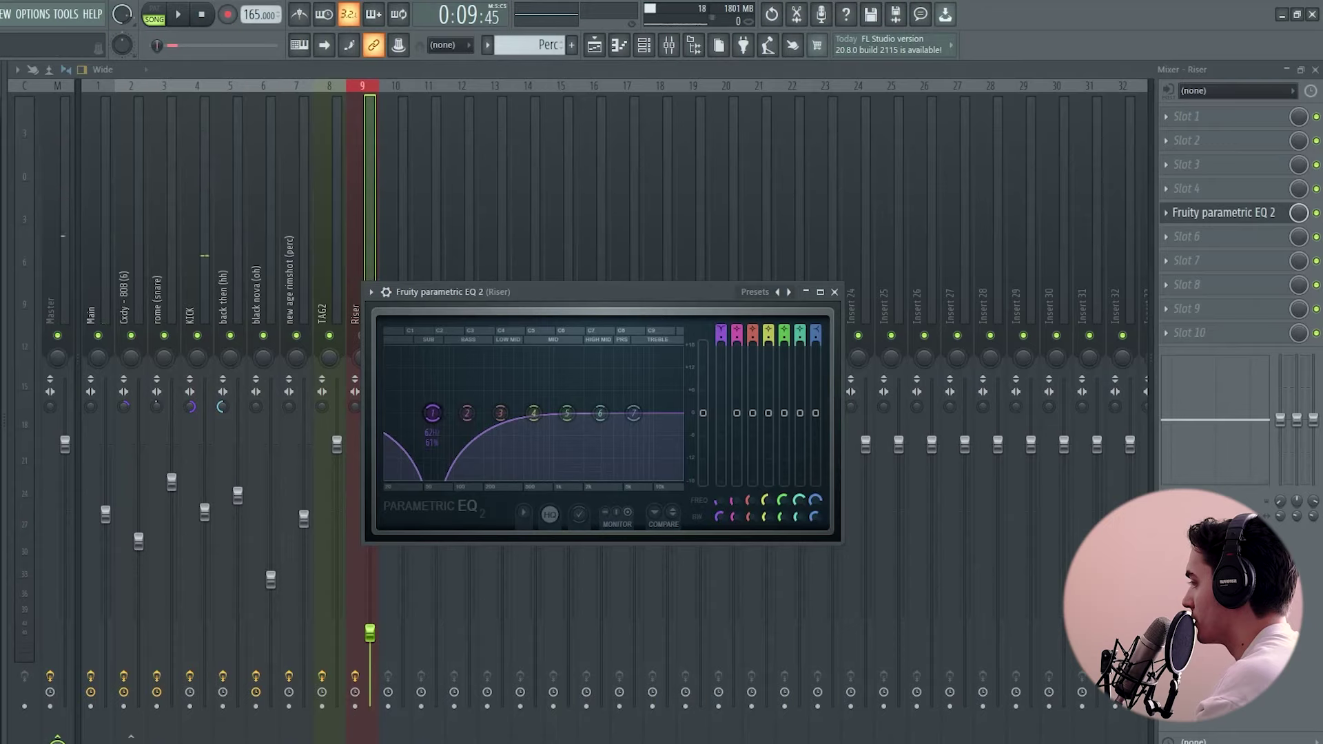
scroll(720, 334, down, 1)
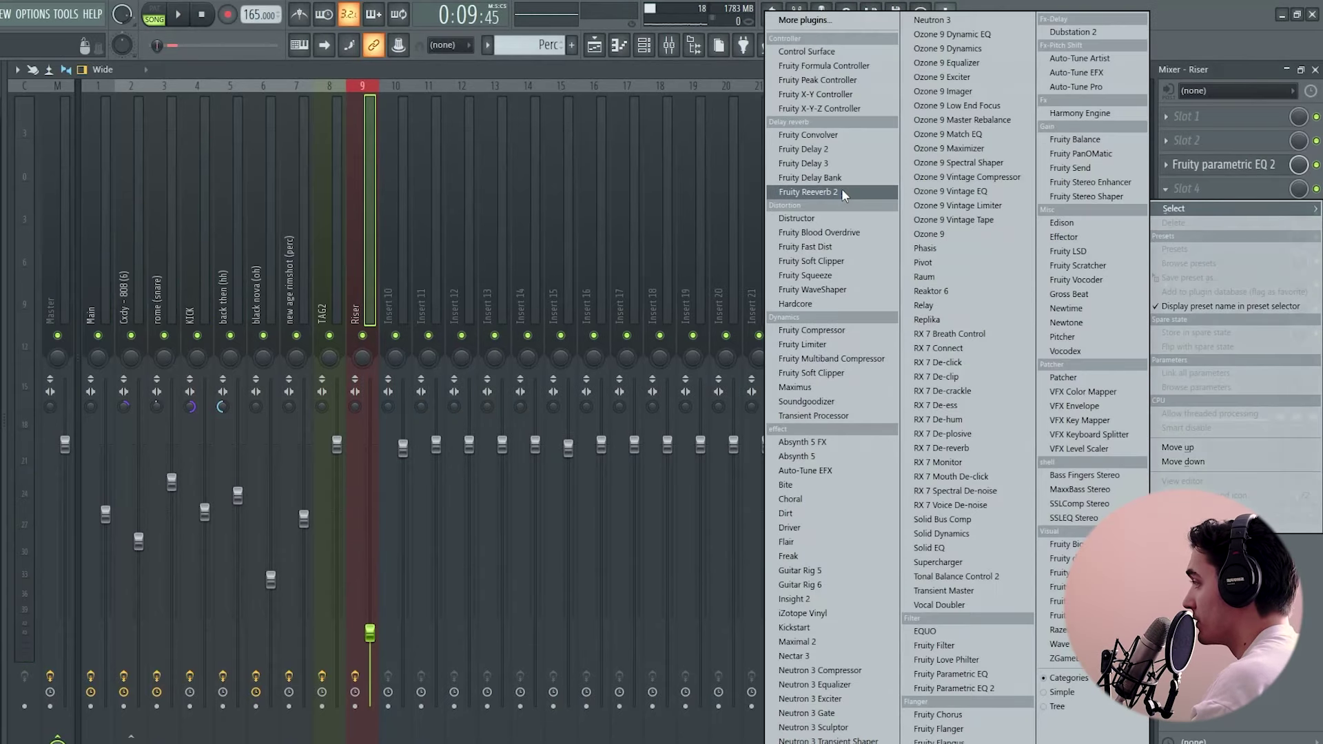
Load Fruity Reeverb 2 in the Riser track's fourth effect slot, replace it with Raum, and set Raum's mix to 33.5 %.
click(819, 191)
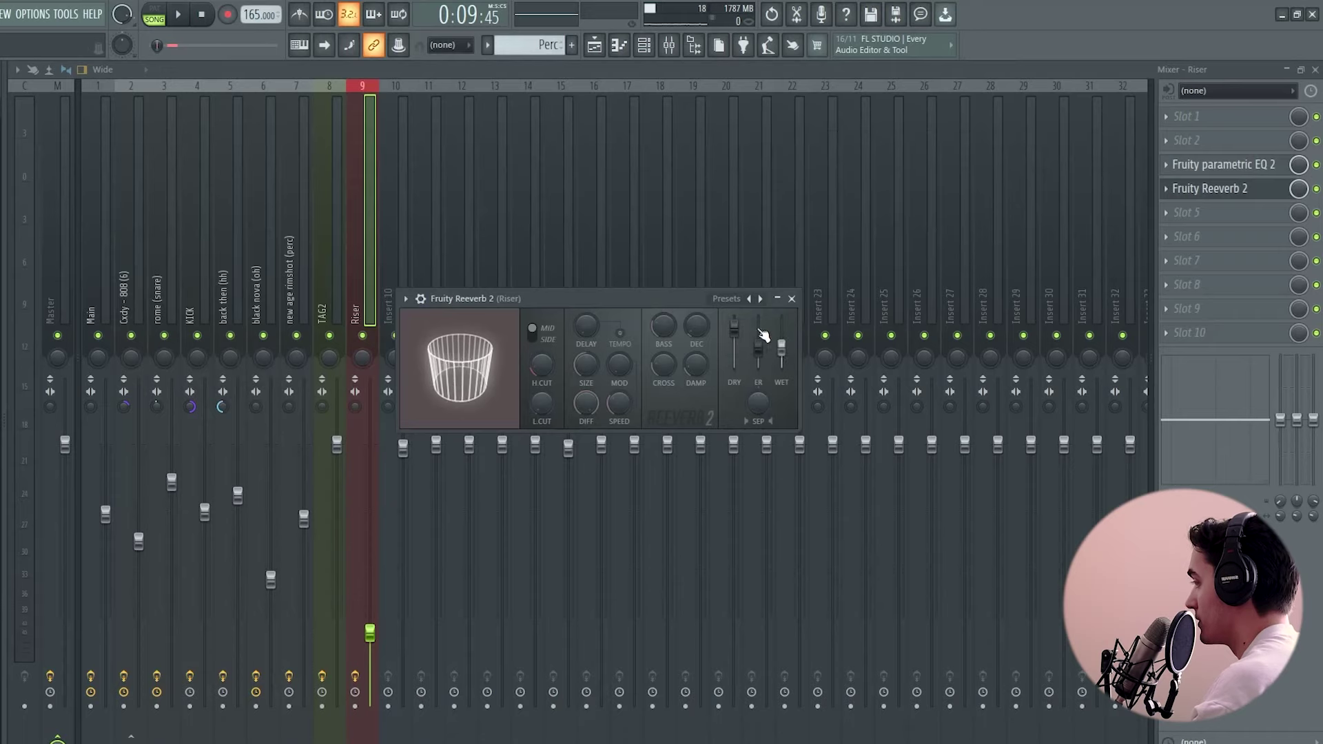
click(1166, 188)
mouse_move(1176, 215)
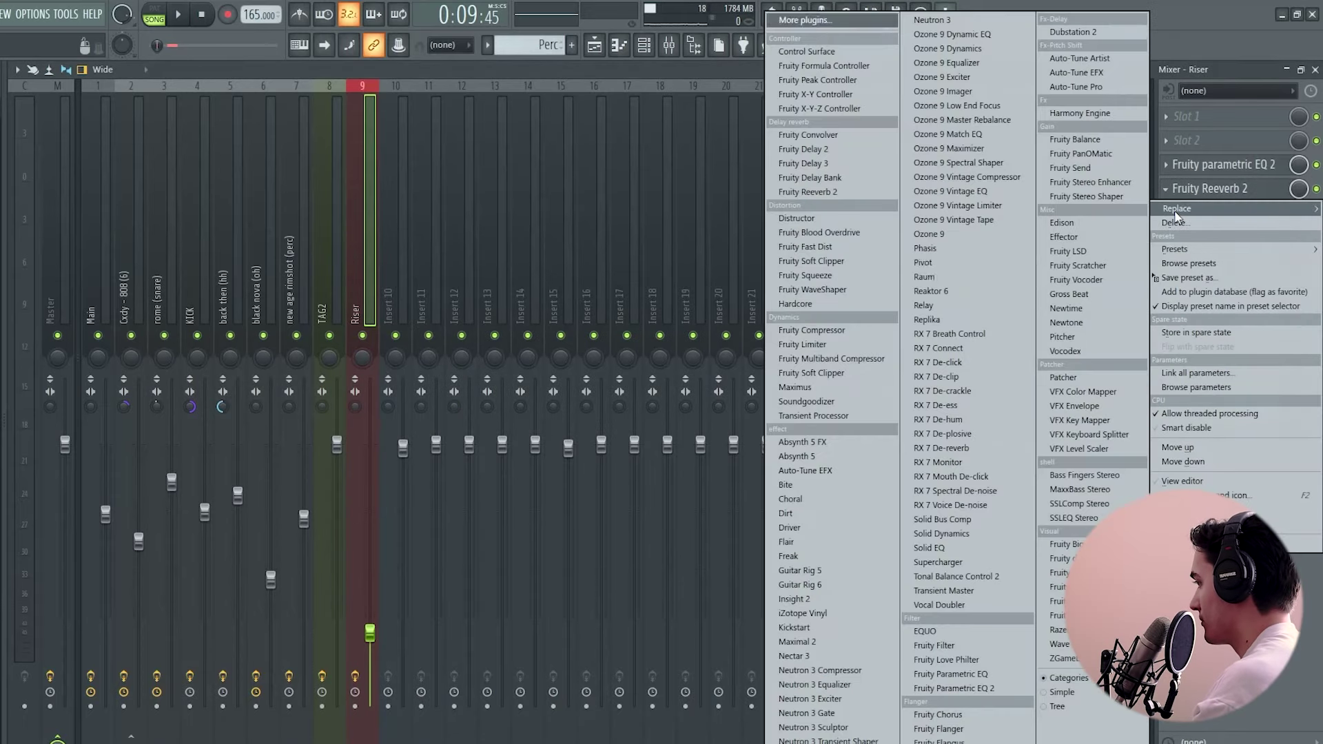
click(924, 276)
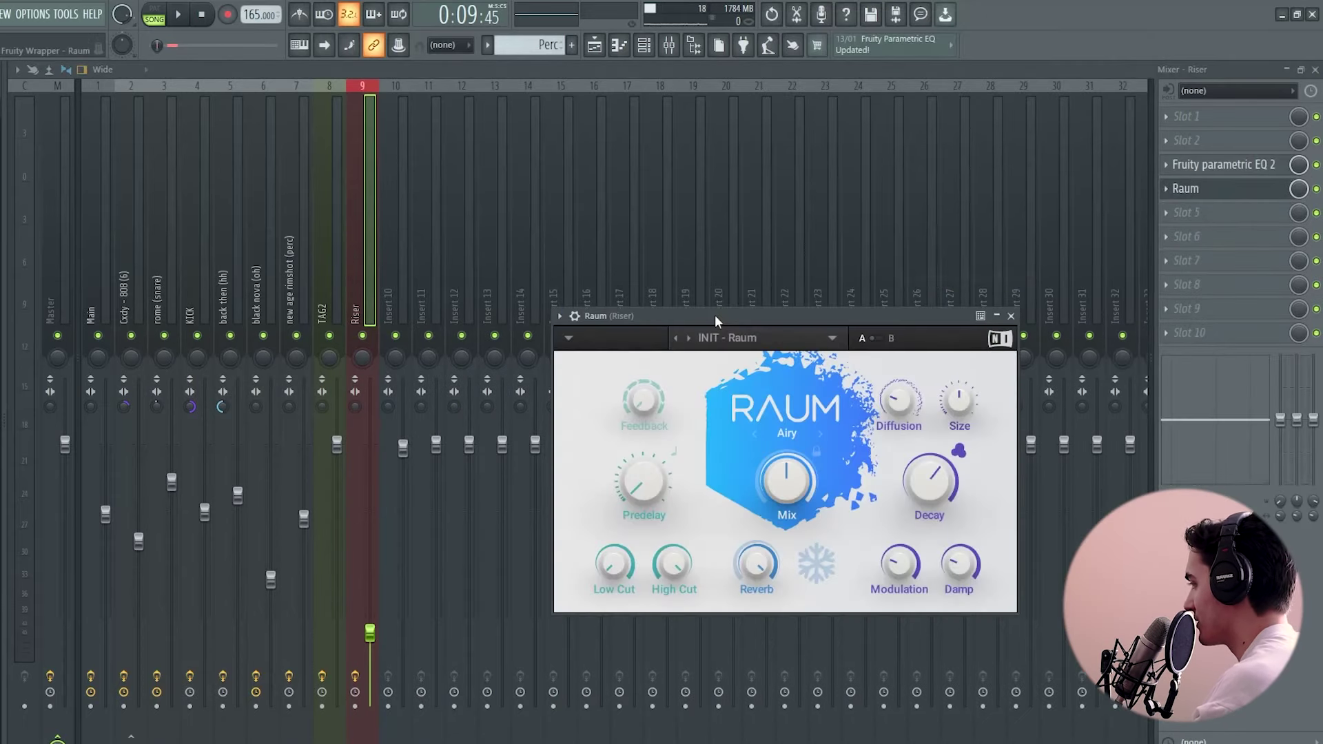
drag(716, 316, 723, 249)
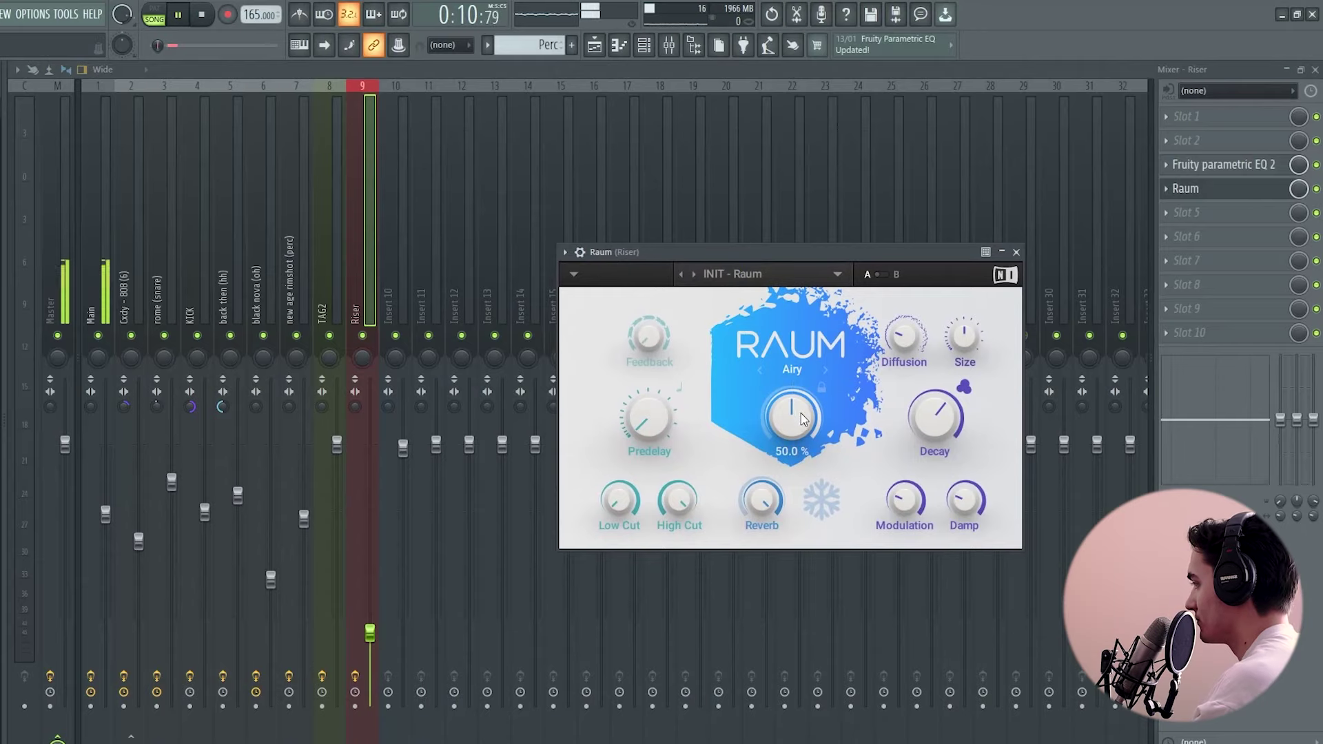
drag(792, 417, 802, 420)
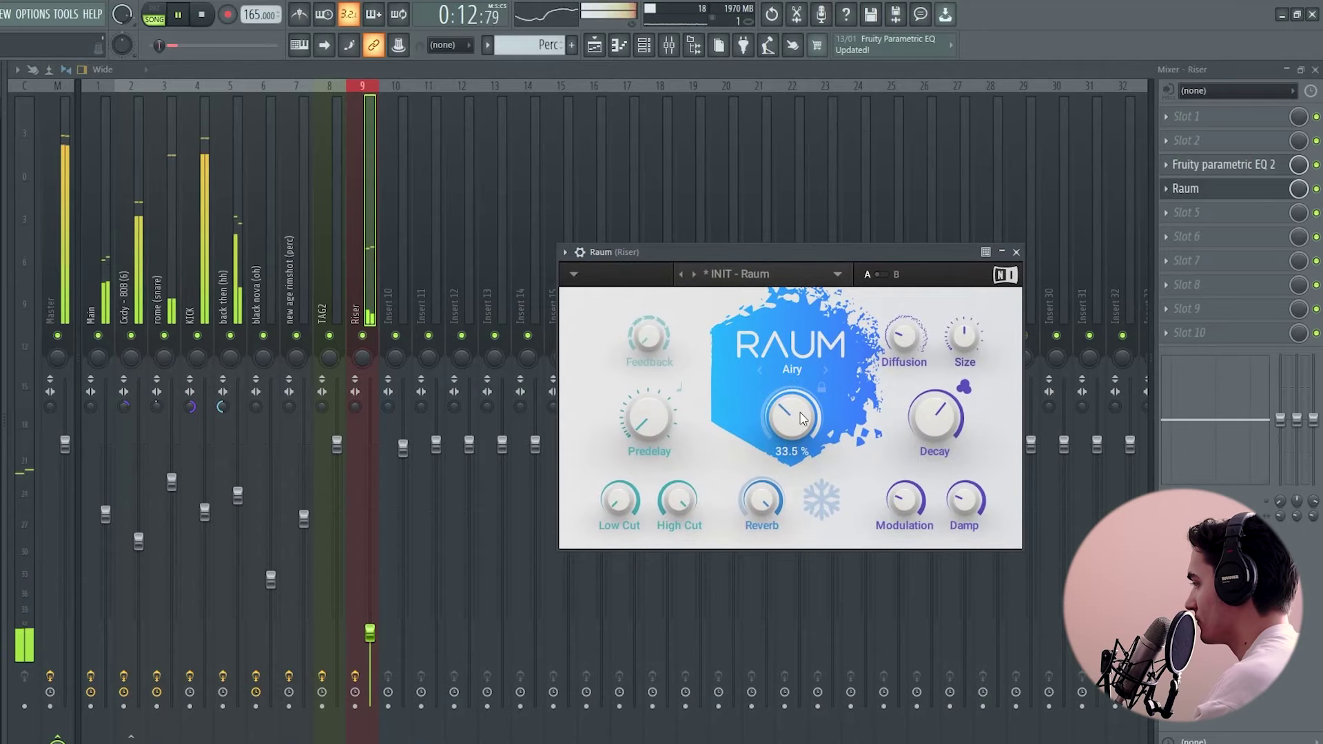
Replay the transition from about bar 8.5, slightly raising the Riser track's level and increasing Raum's decay.
click(668, 45)
click(594, 45)
click(367, 101)
key(space)
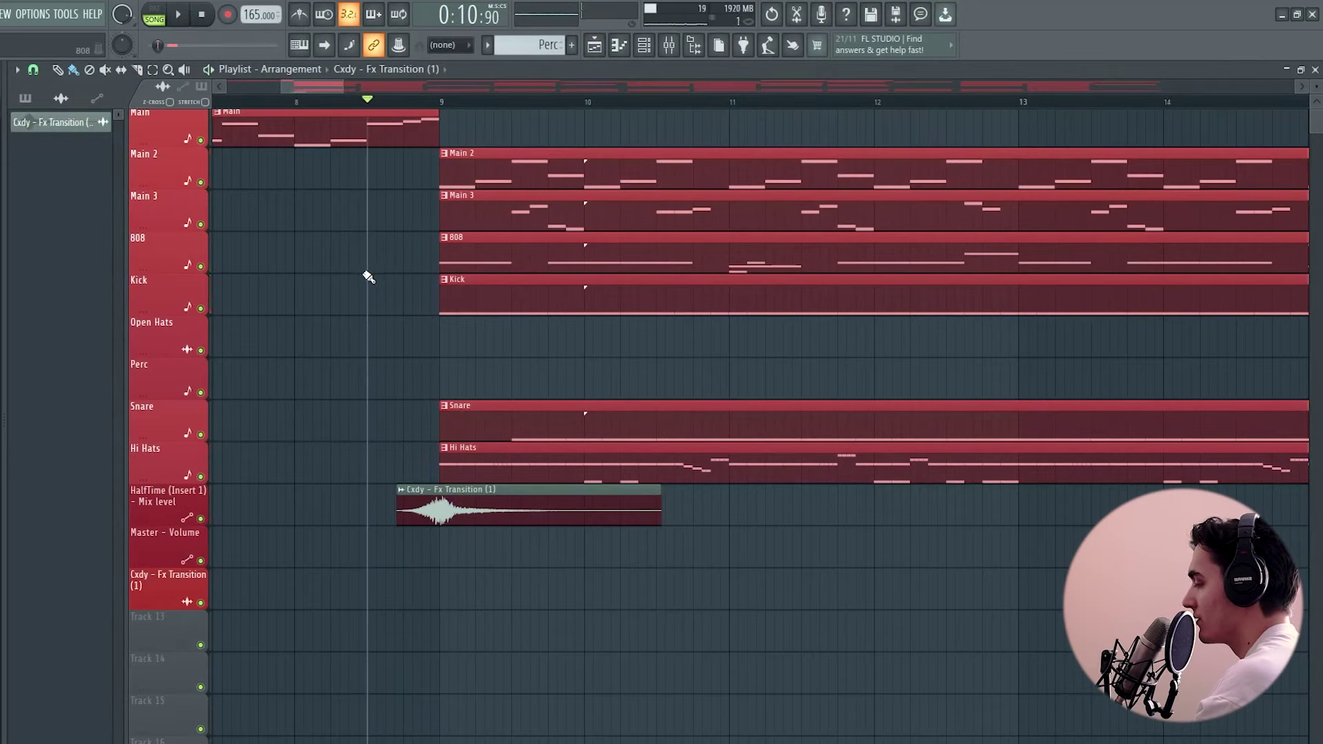
scroll(376, 289, down, 3)
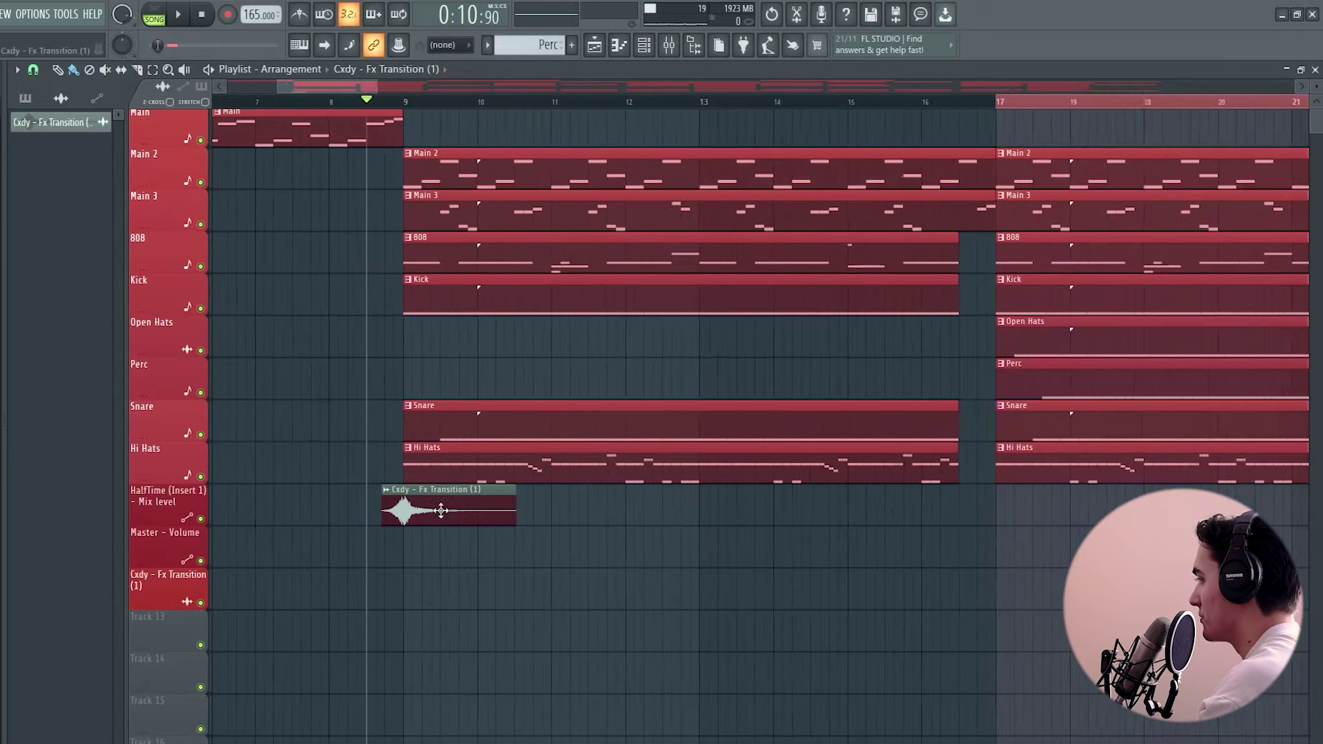
scroll(441, 511, up, 3)
scroll(441, 510, down, 2)
key(space)
key(F9)
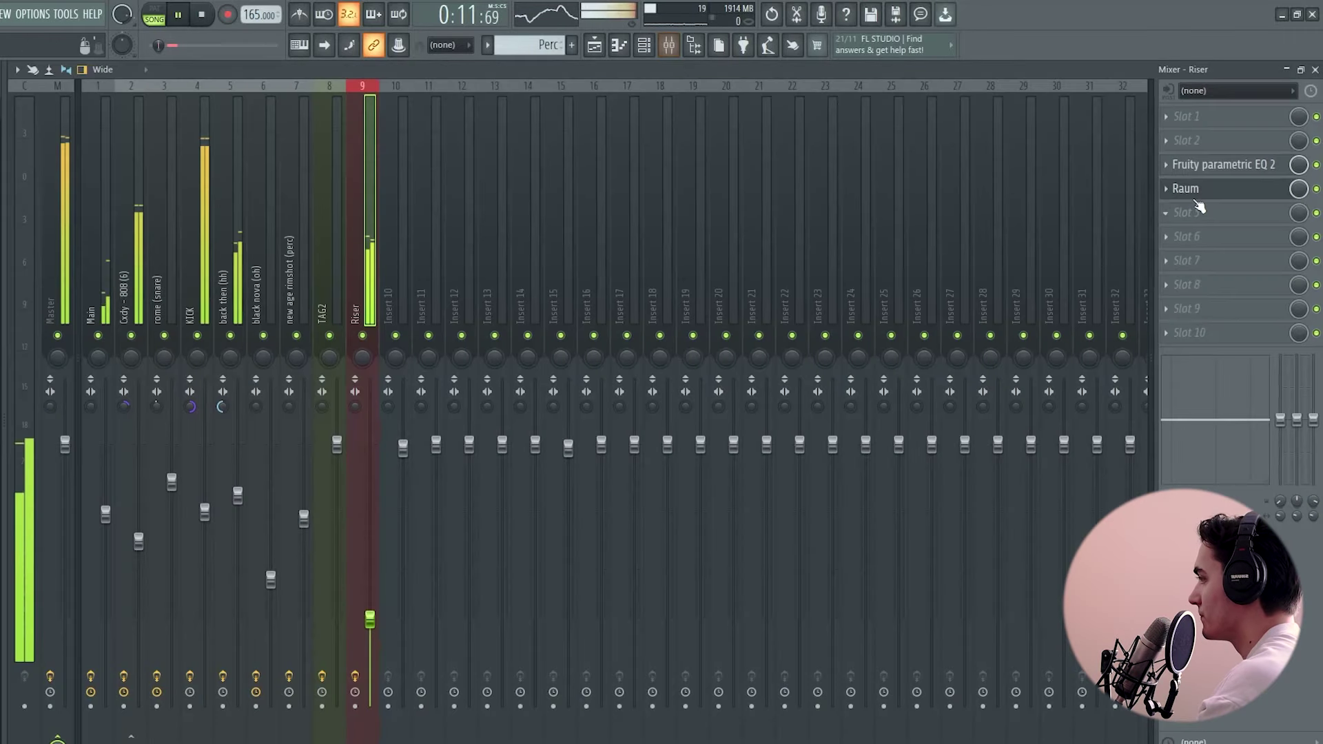
click(1234, 193)
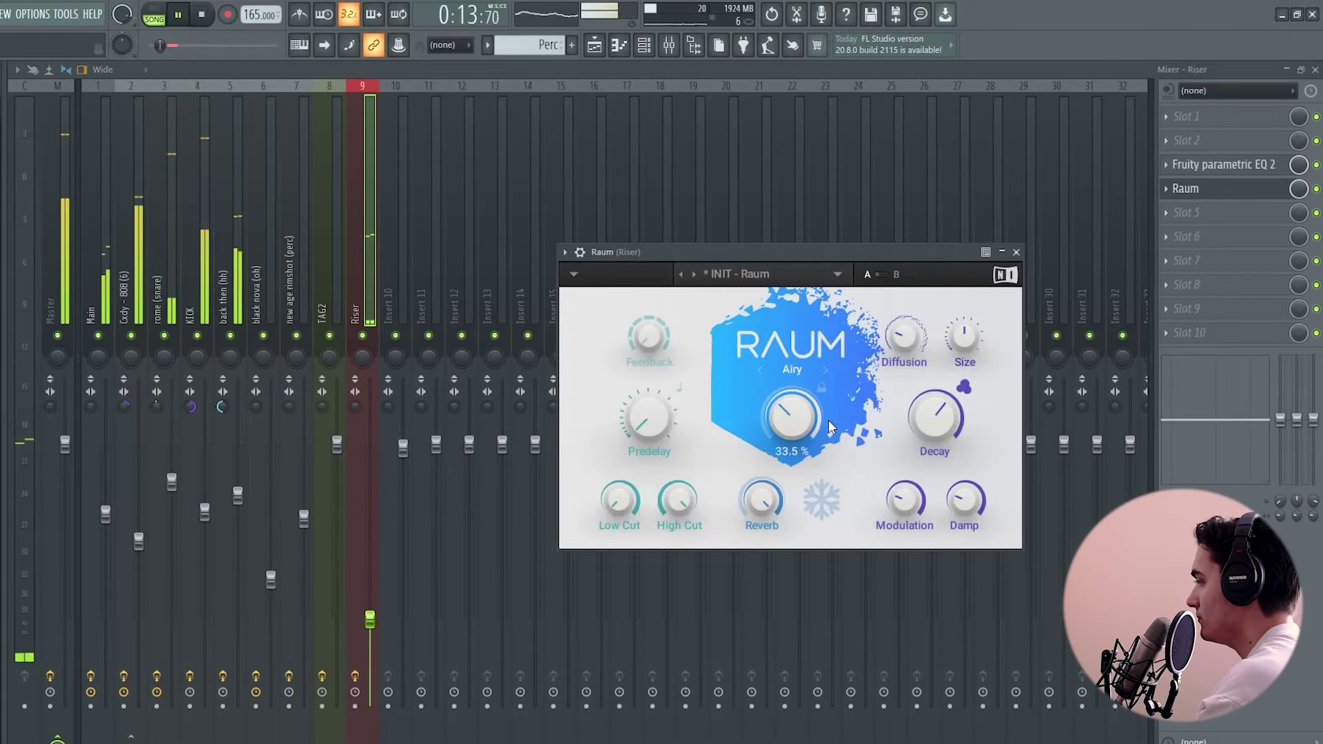
key(space)
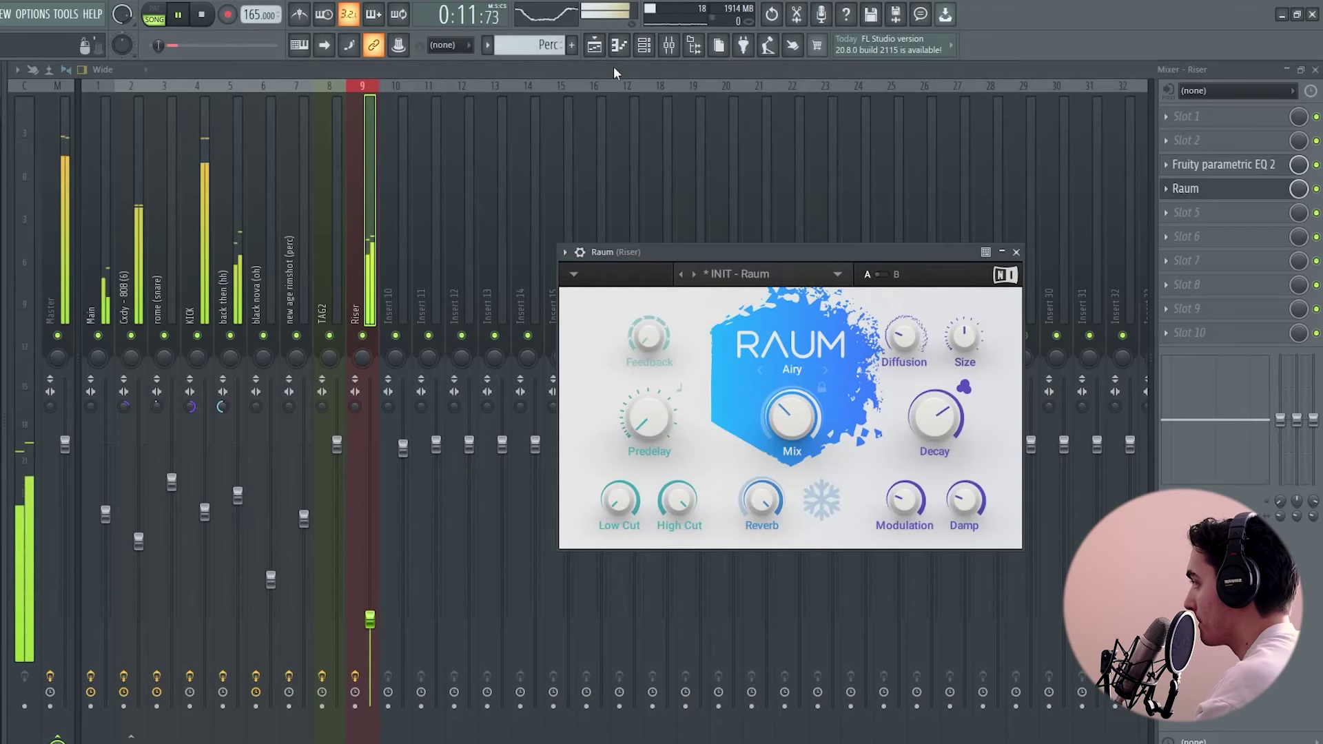
Listen to the transition in the playlist and review the full arrangement.
click(596, 47)
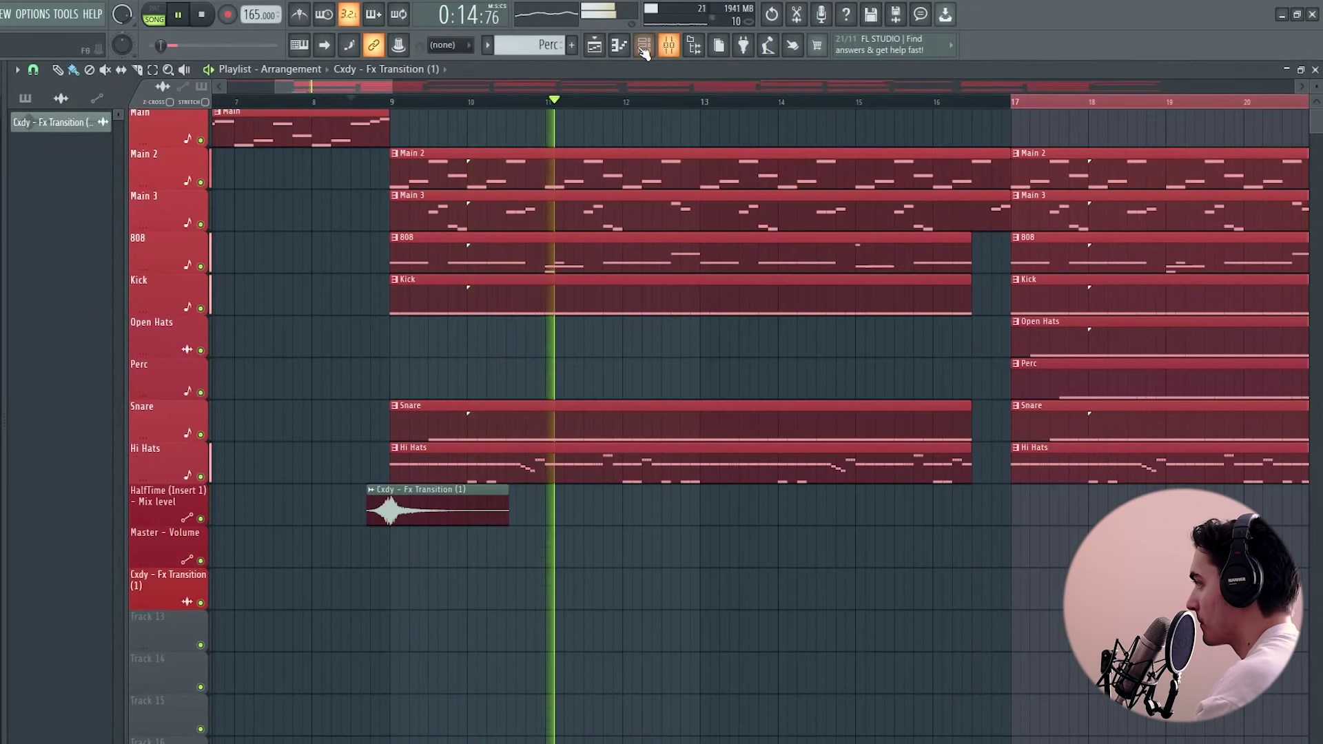
key(space)
click(1, 14)
key(Escape)
scroll(434, 349, down, 3)
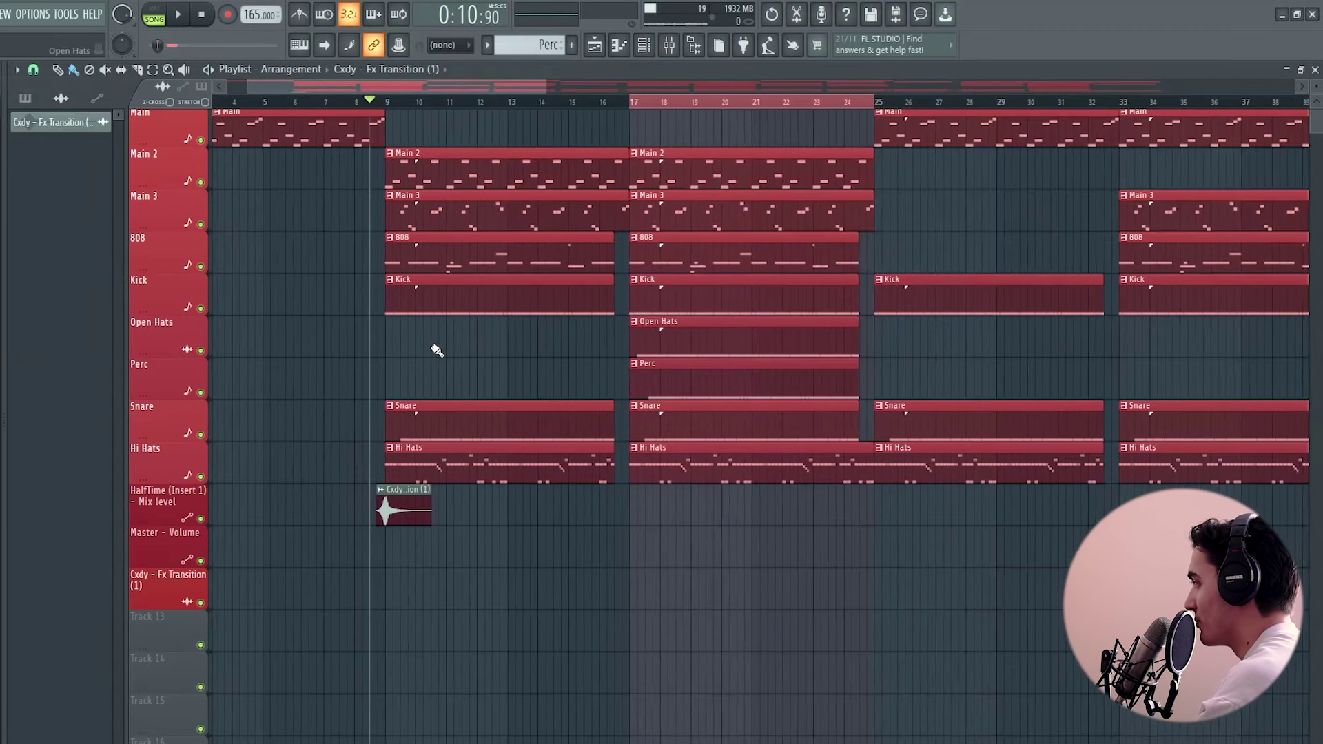
scroll(387, 372, down, 4)
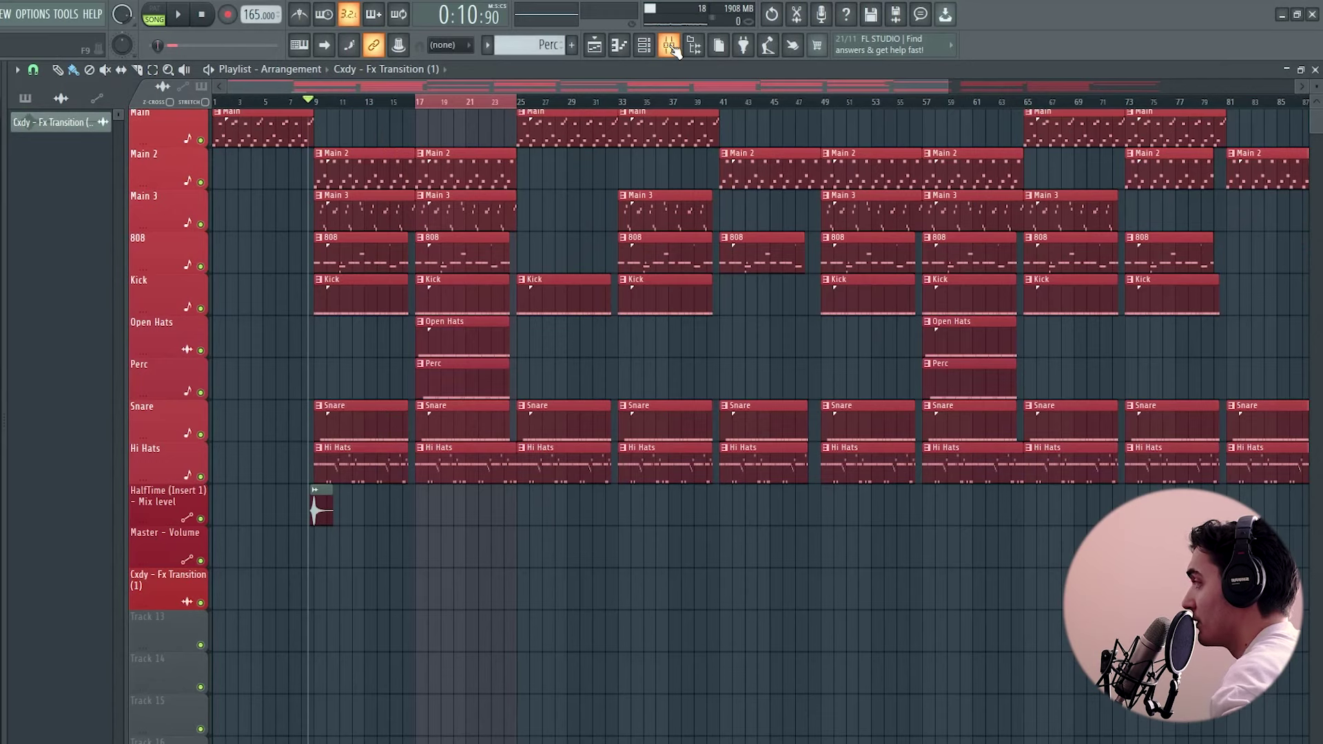
click(669, 47)
click(669, 47)
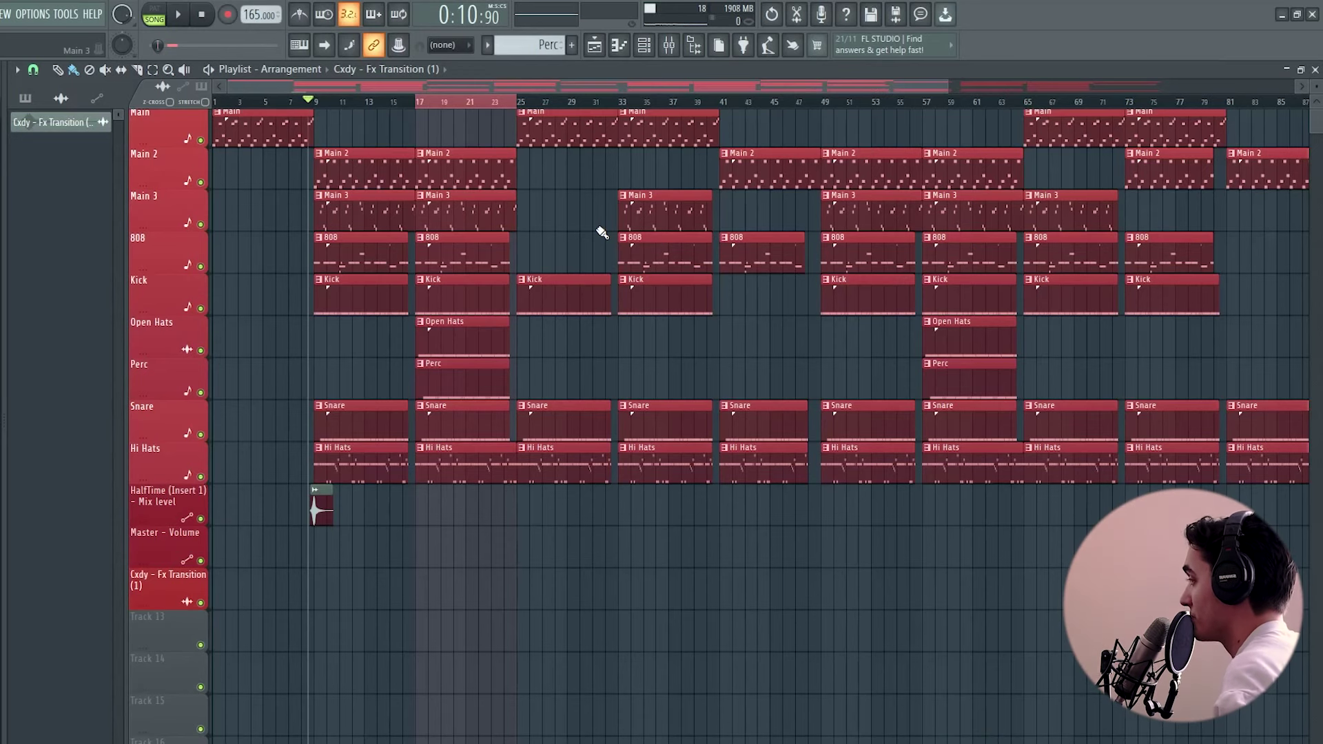
Lower the rome (snare) mixer track's level and play the arrangement from about bar 17.
key(F9)
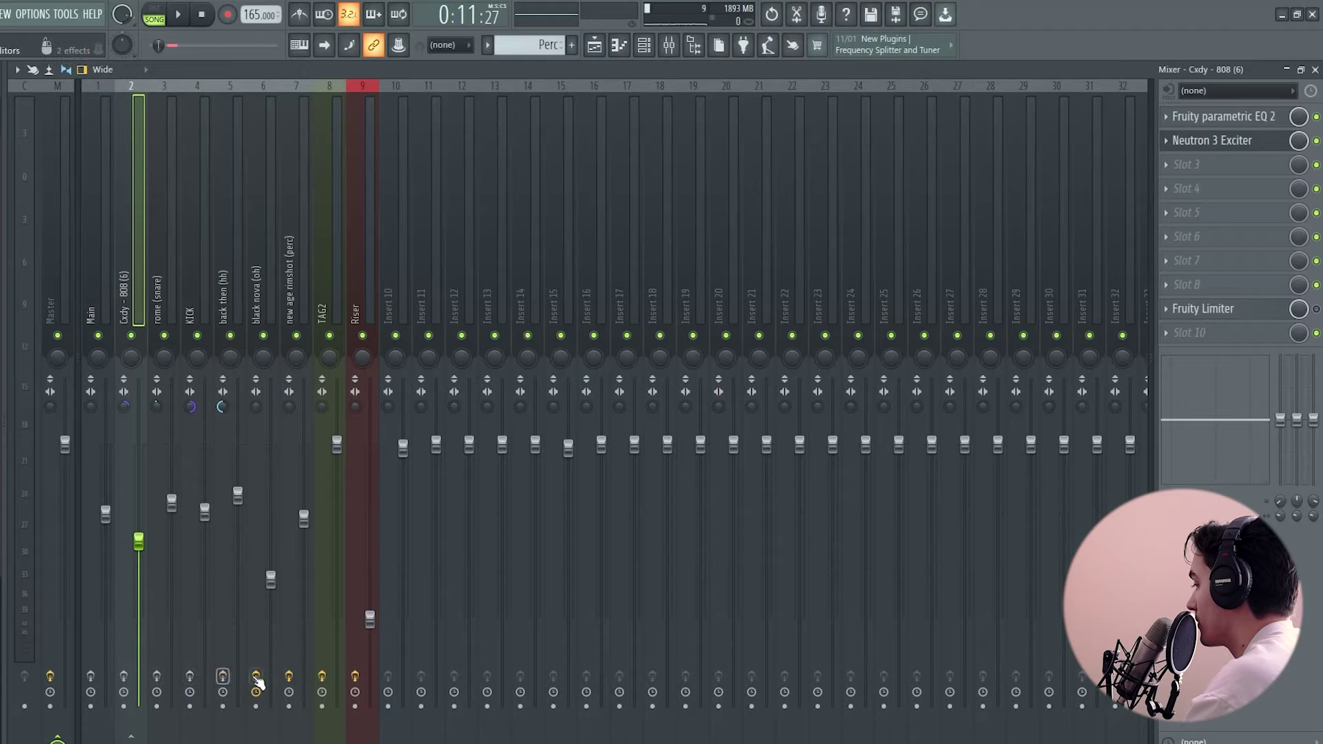
key(F9)
scroll(307, 113, down, 4)
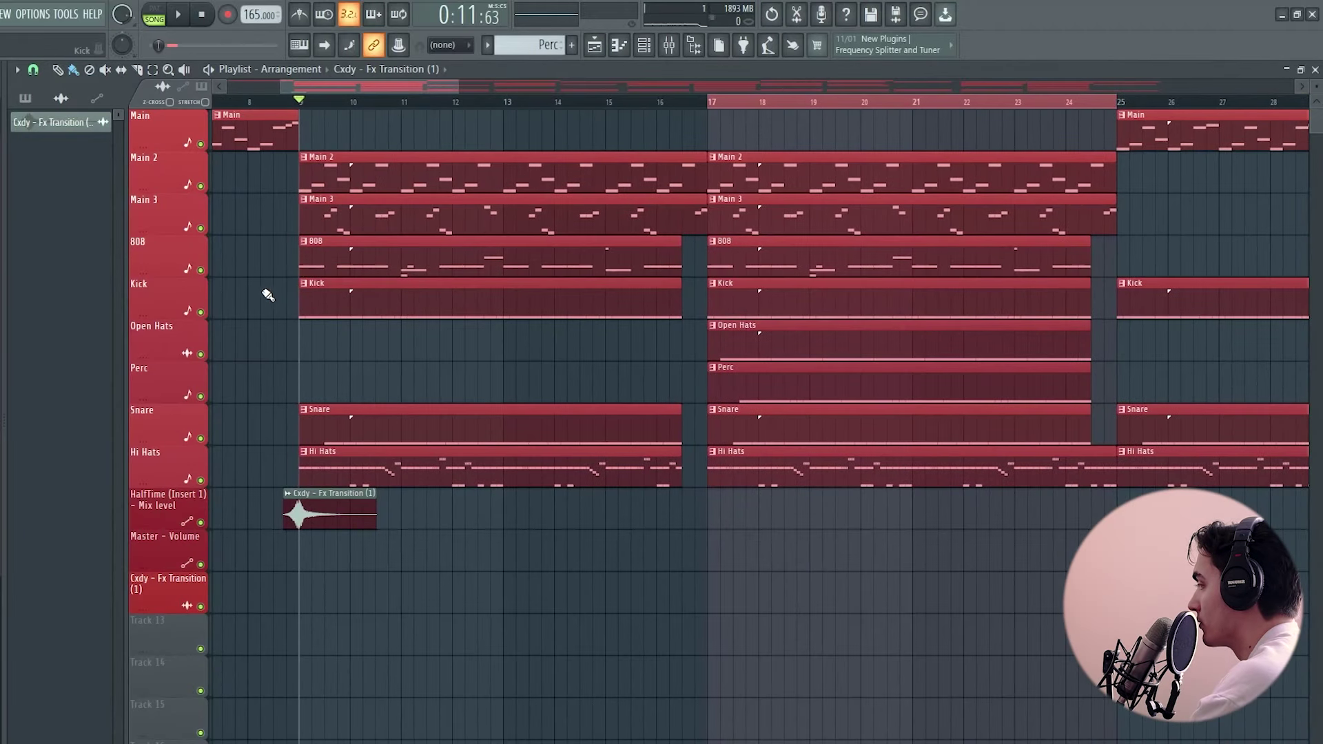
click(551, 105)
key(space)
scroll(689, 200, up, 3)
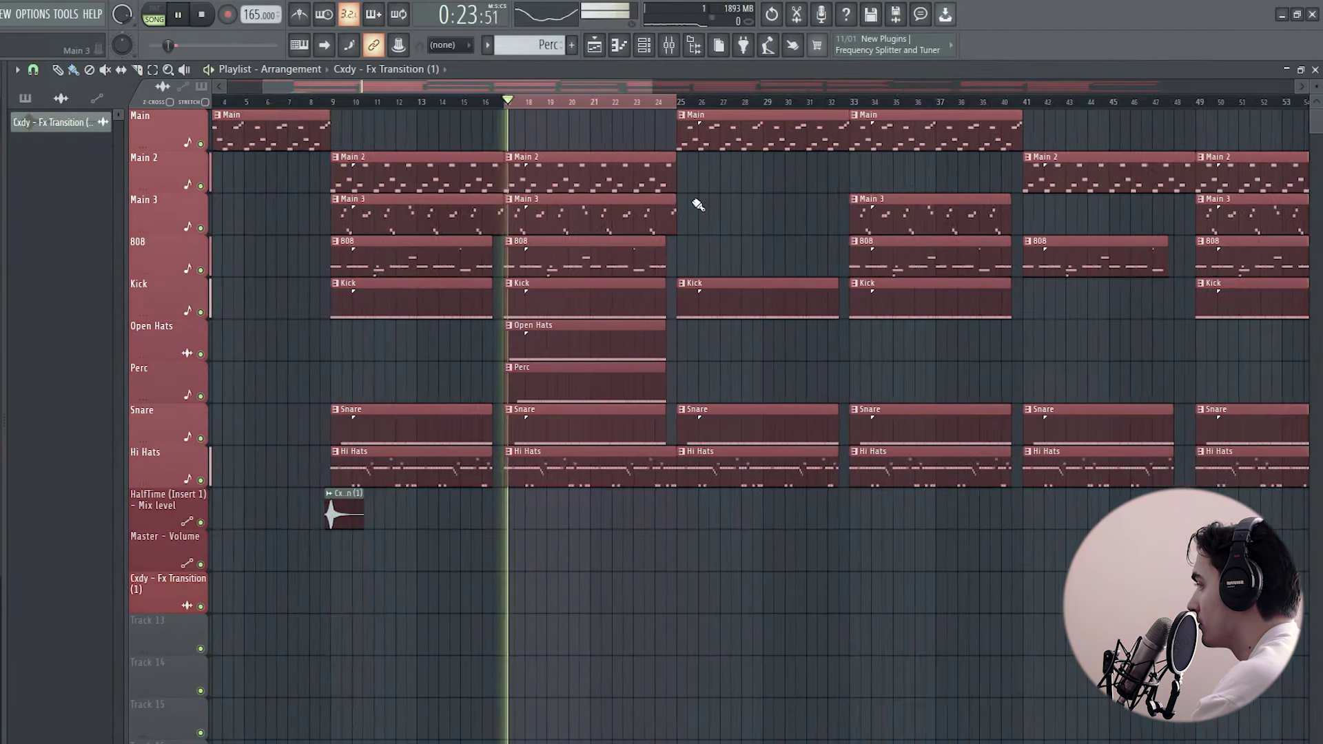
Stop playback, switch the effect slots on for mixer tracks 1 to 9, and play the section from bar 17.
scroll(606, 198, up, 2)
scroll(472, 251, down, 2)
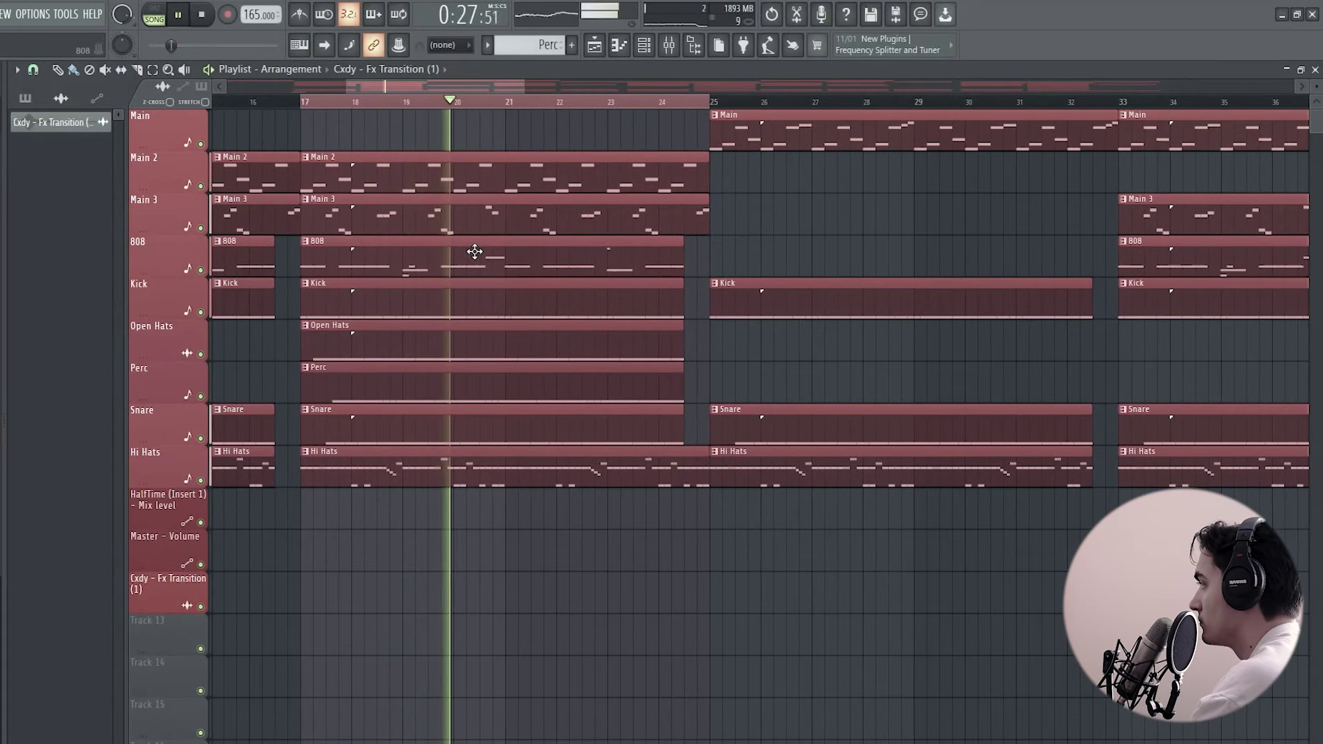
key(space)
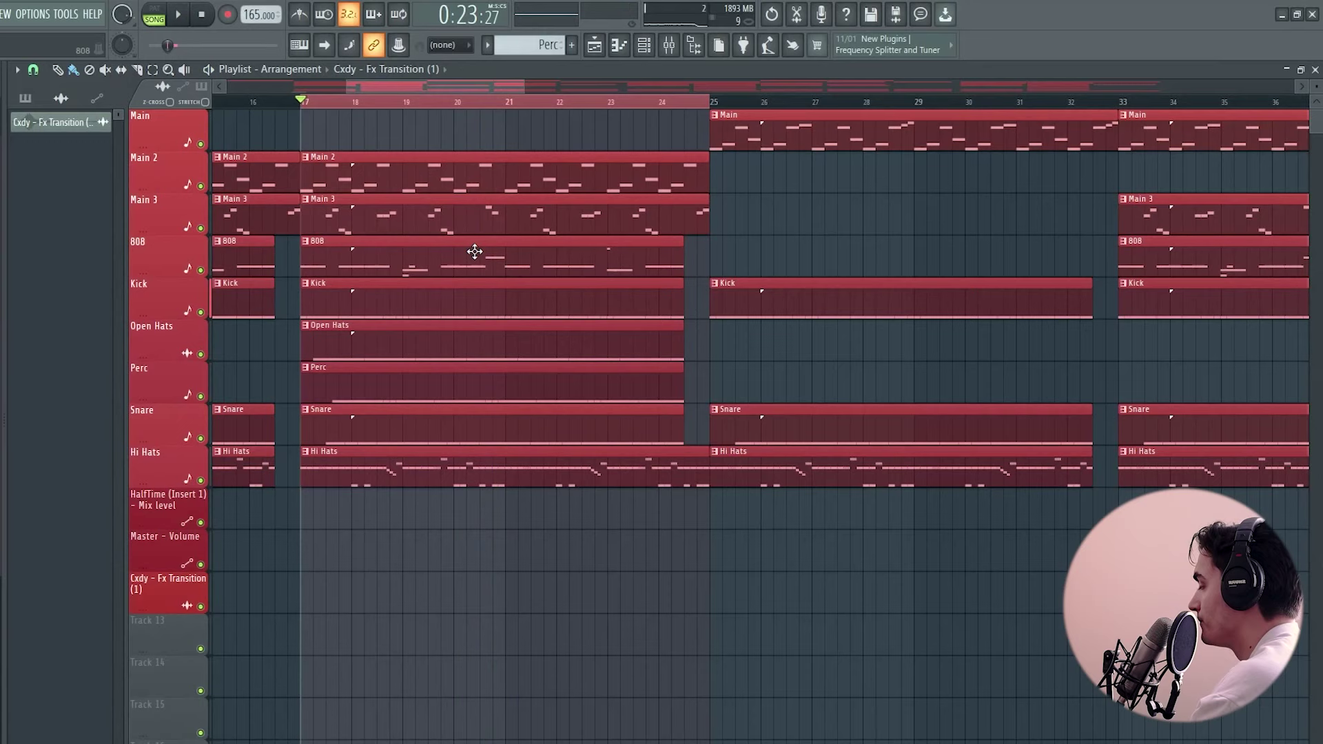
click(668, 45)
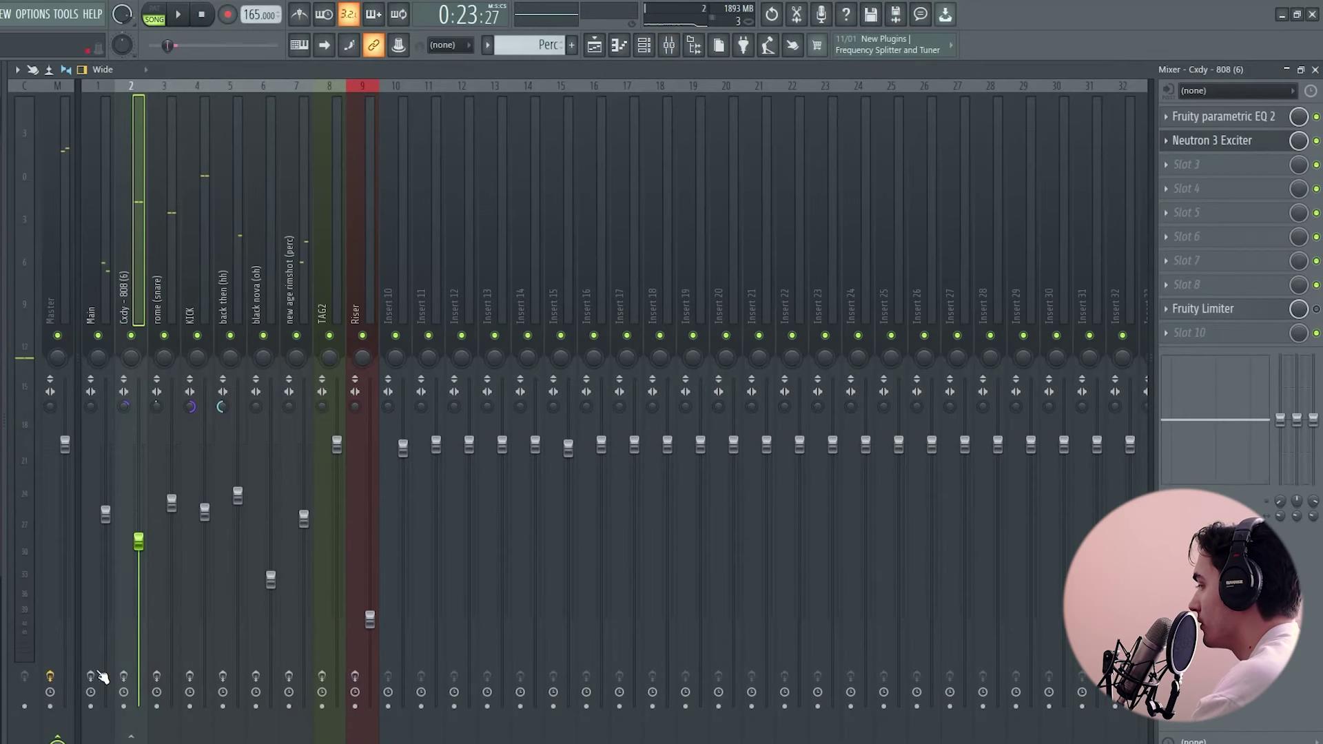
click(125, 676)
click(189, 678)
click(223, 677)
click(255, 677)
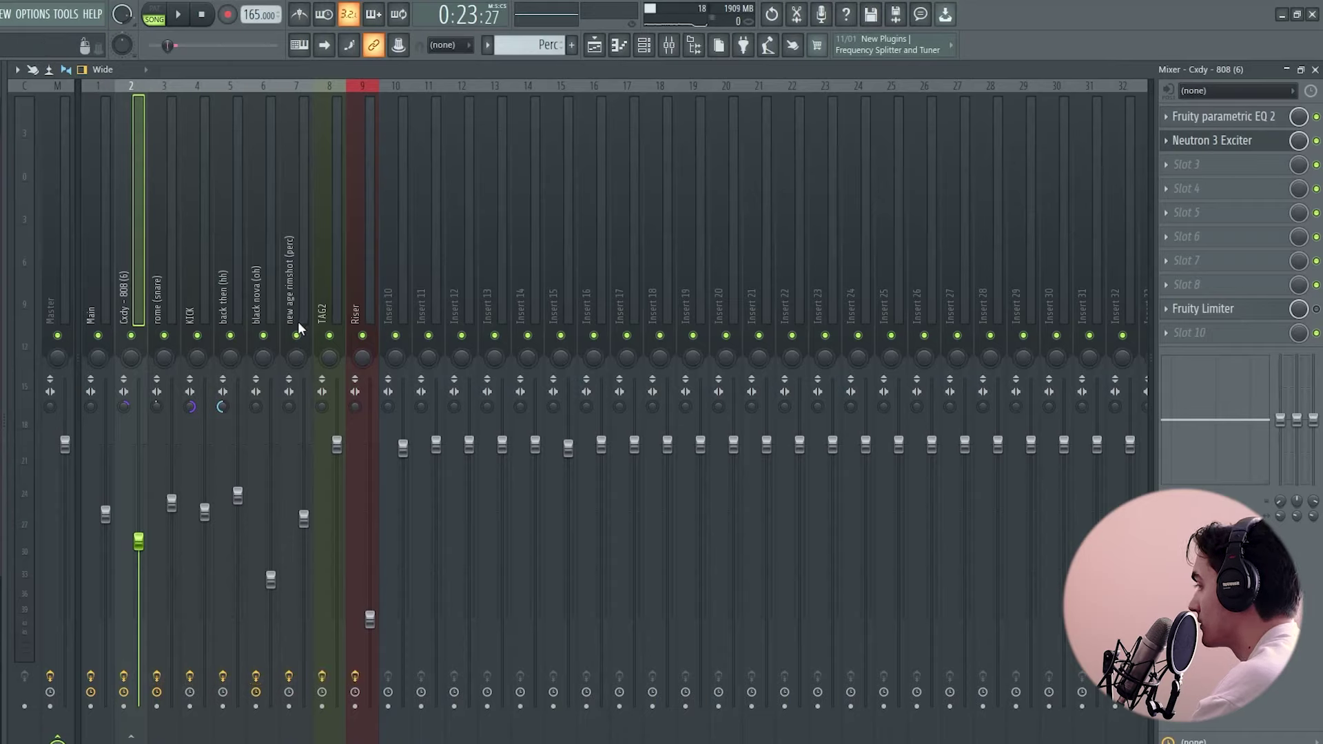
key(space)
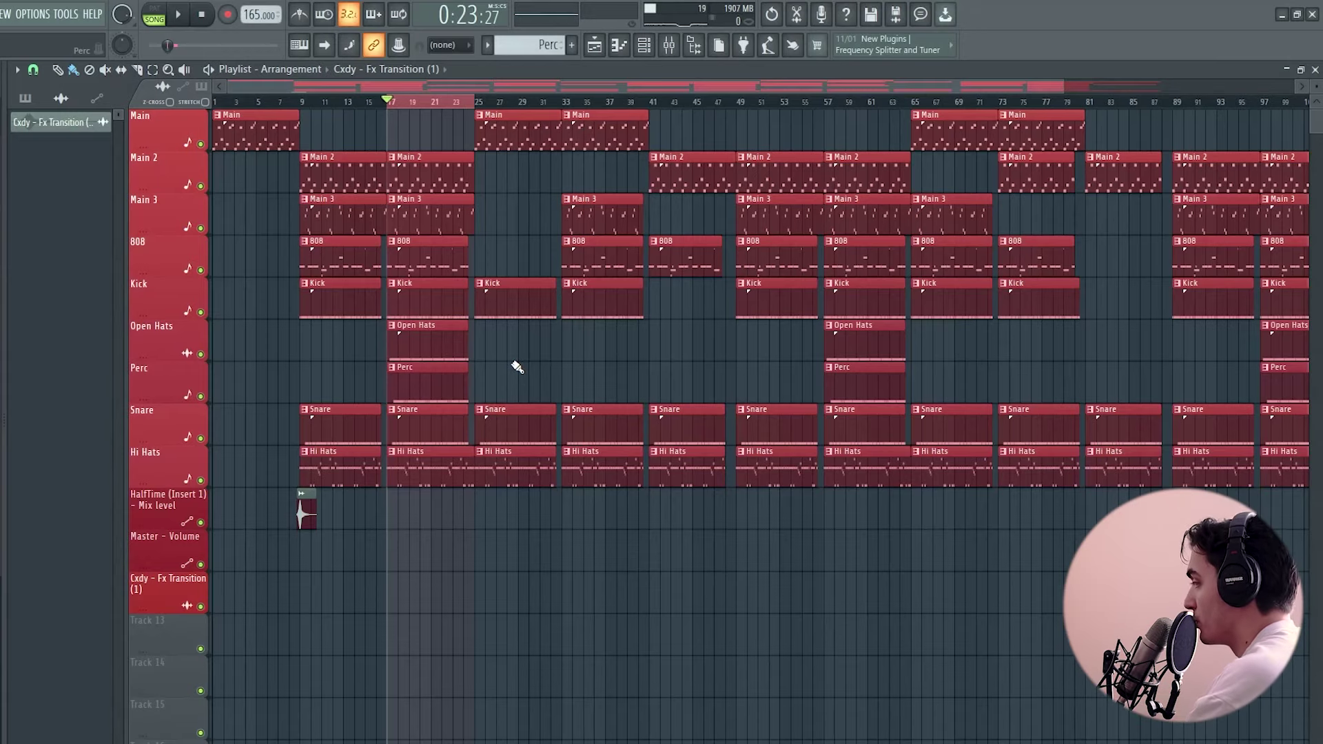
Place a Main 3 clip at bar 1 so it spans the intro up to bar 9, and play the intro.
scroll(393, 325, up, 5)
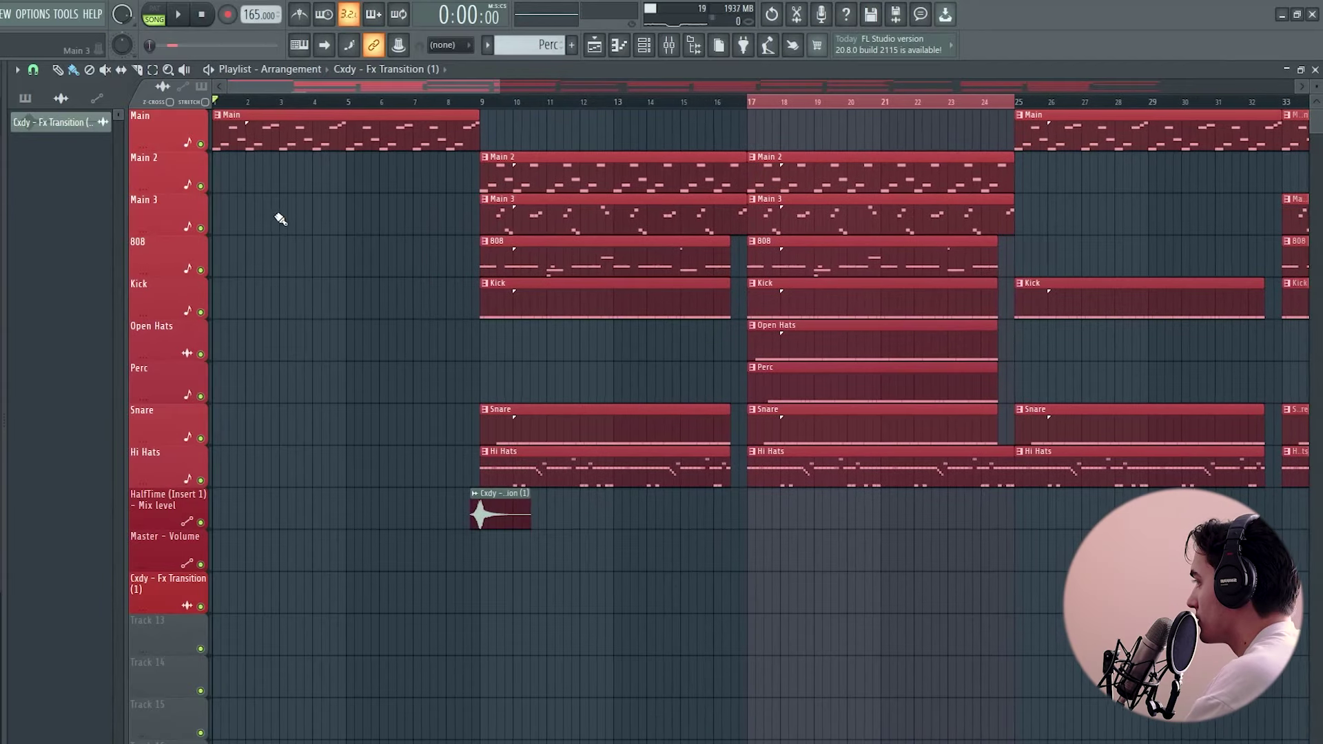
drag(441, 207, 269, 188)
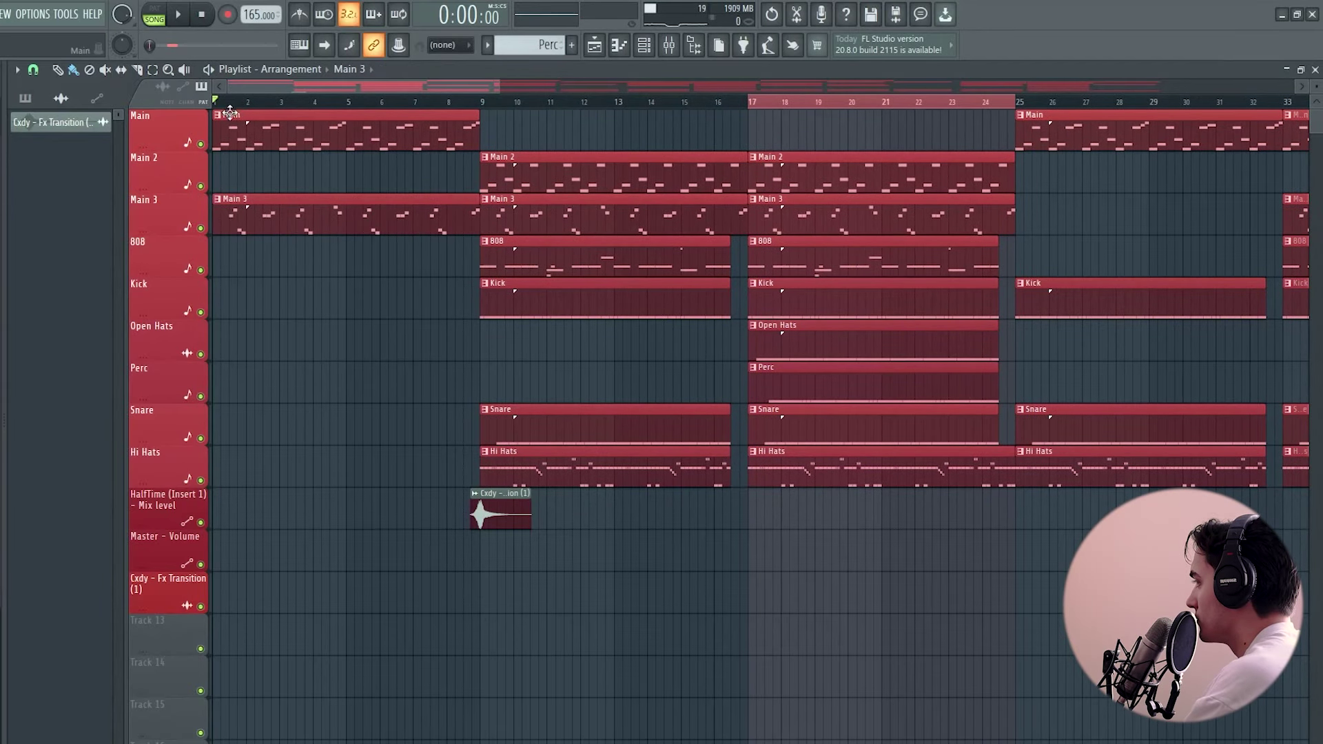
key(space)
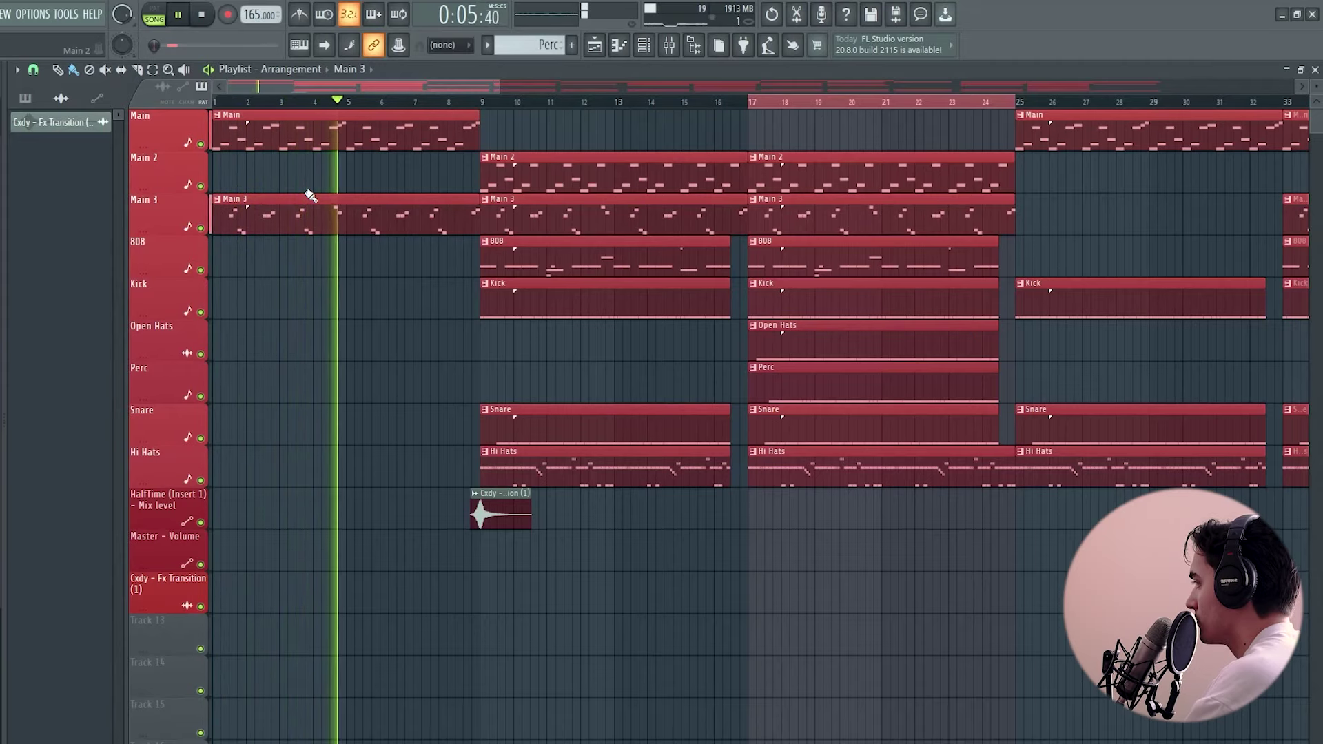
key(space)
Slice the intro's Main 3 clip and delete the pieces around bars 2.4 to 3.1 and bars 6.2 to 7.2.
scroll(254, 236, up, 5)
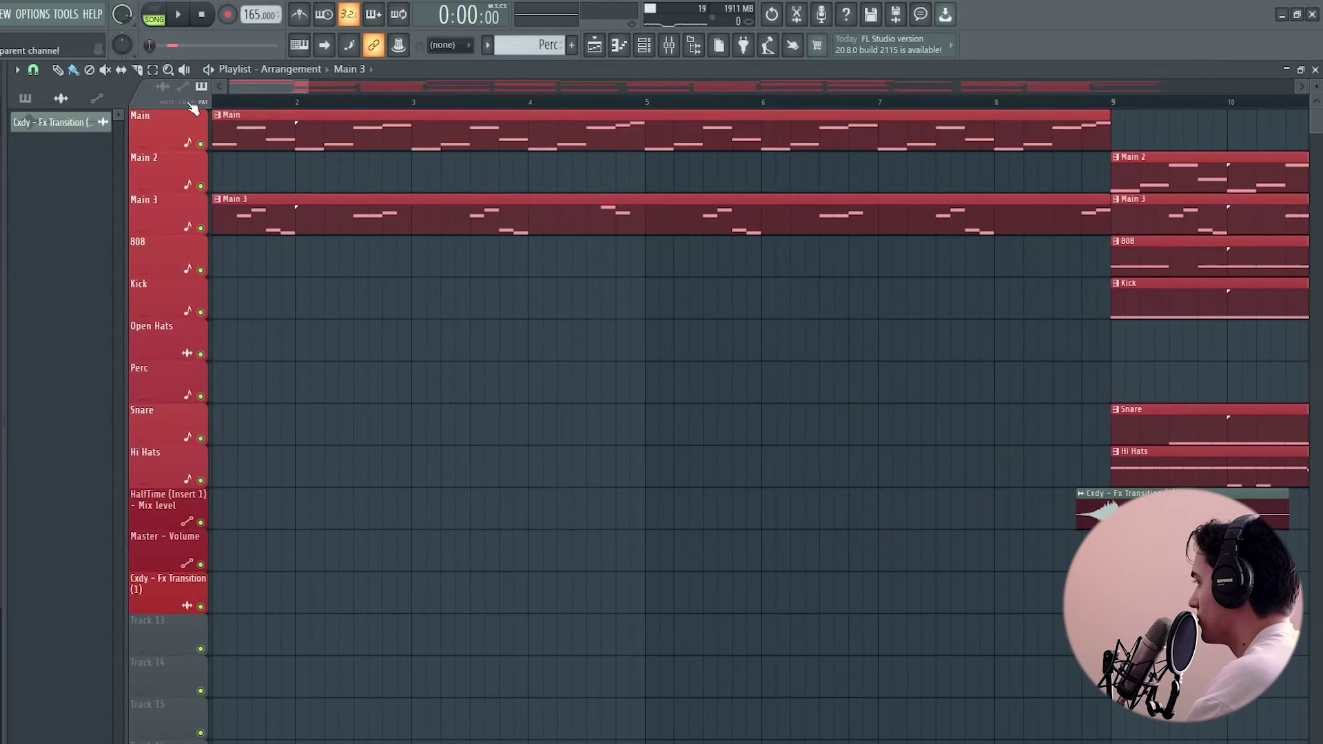
click(347, 229)
key(space)
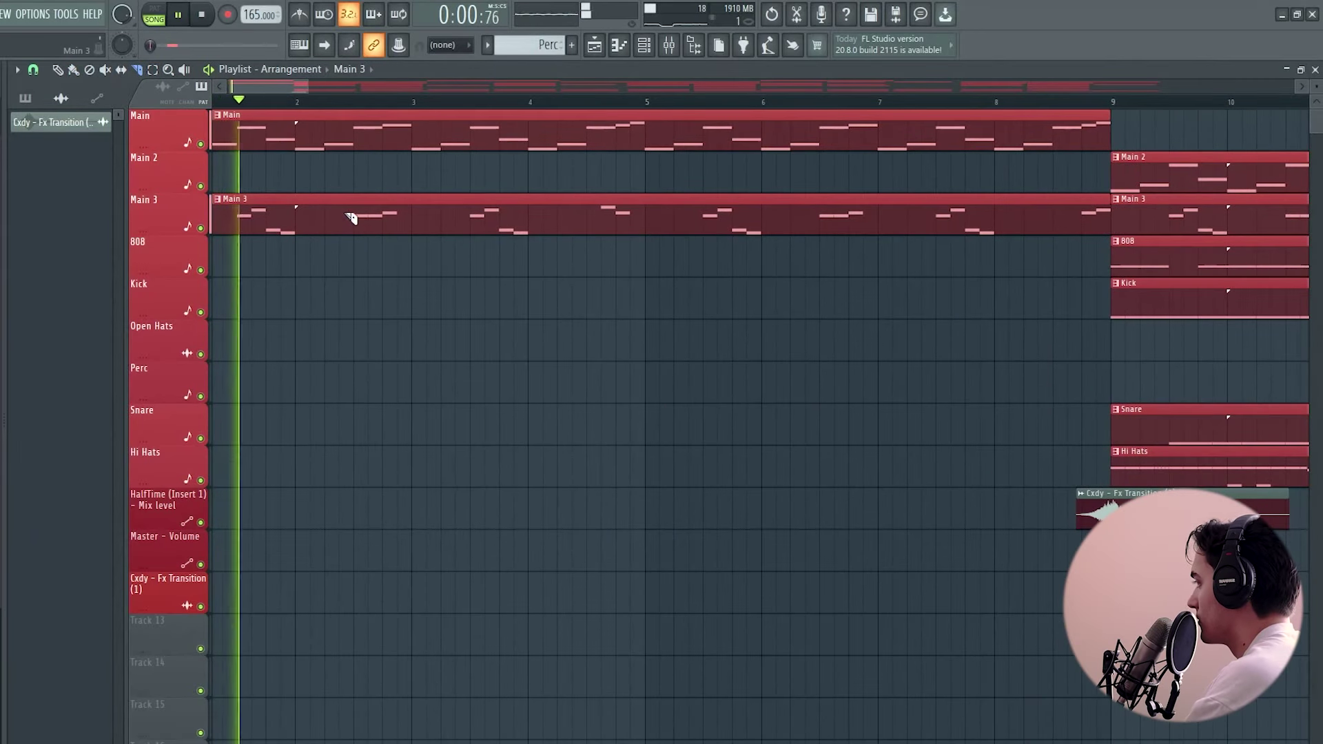
drag(428, 220, 429, 253)
key(space)
click(796, 210)
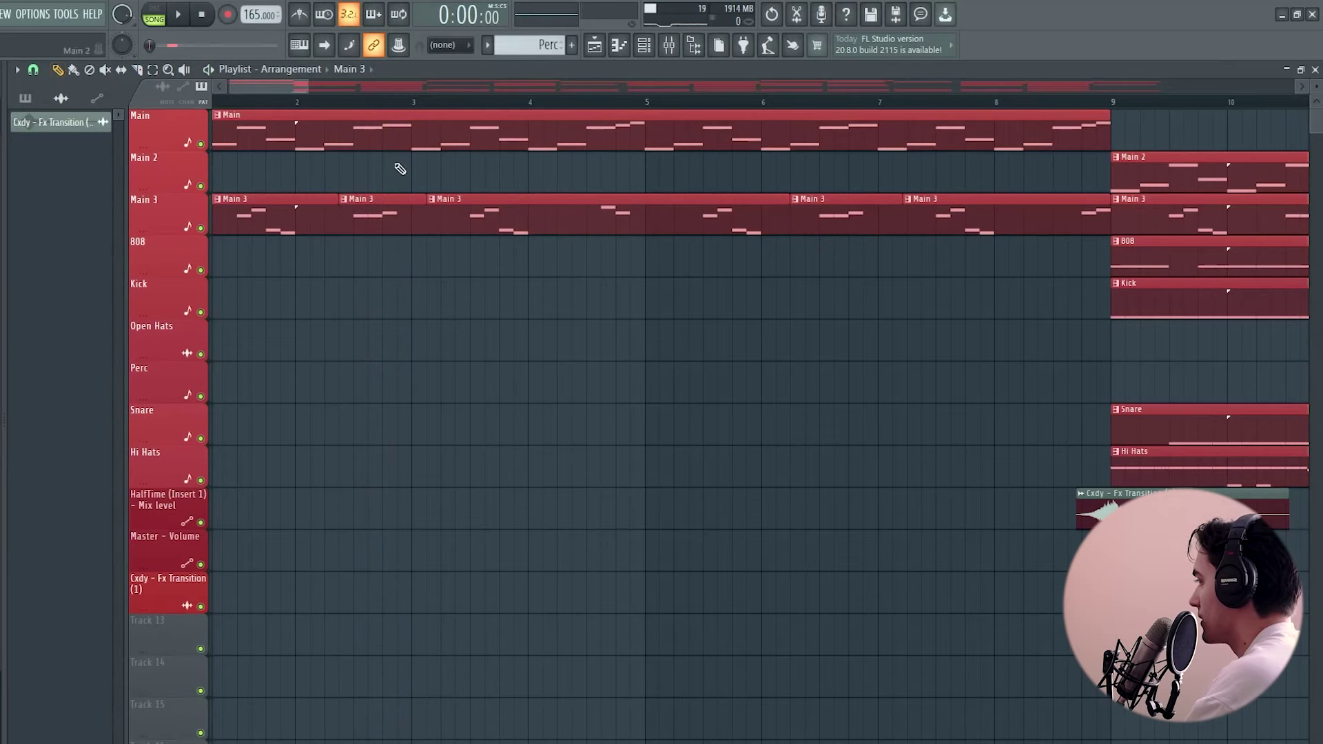
scroll(389, 190, down, 3)
right_click(341, 215)
right_click(653, 207)
scroll(493, 200, down, 2)
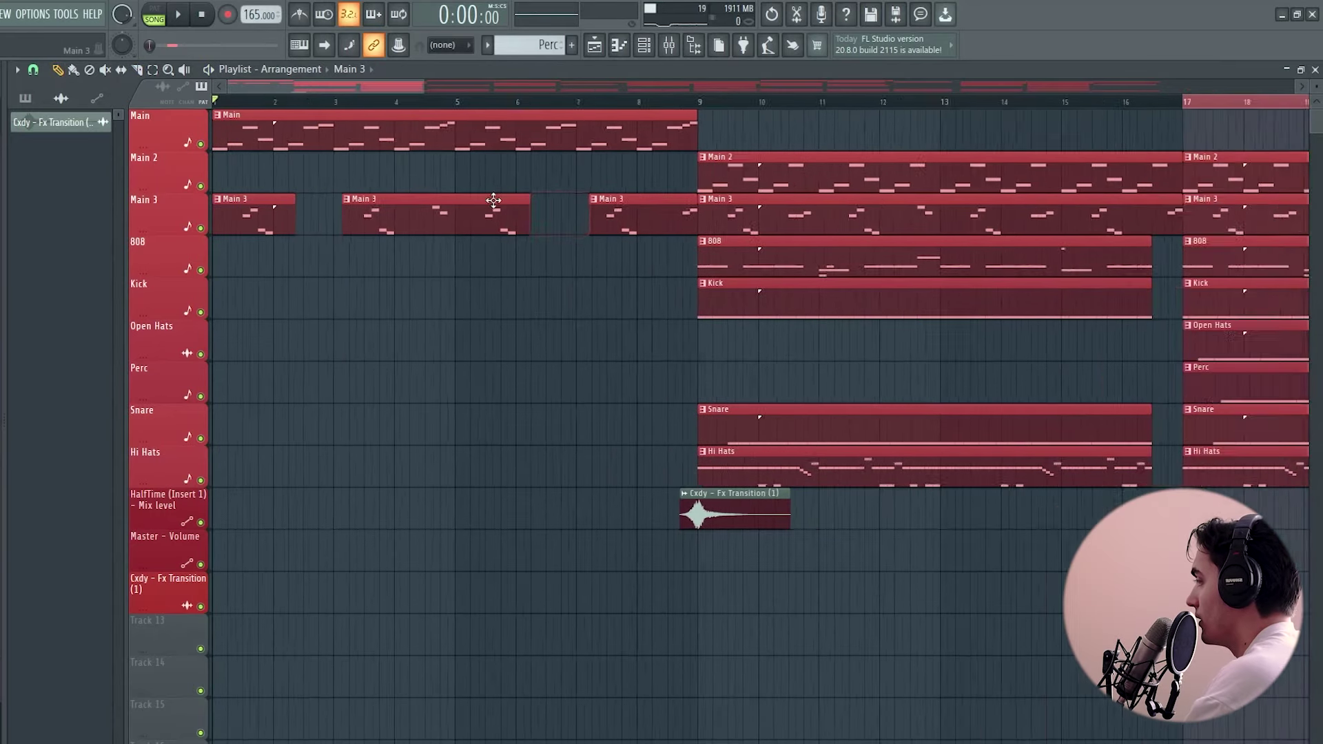
Play the arrangement from bar 1 to check the intro with the gaps in Main 3.
scroll(495, 207, down, 1)
scroll(281, 178, up, 3)
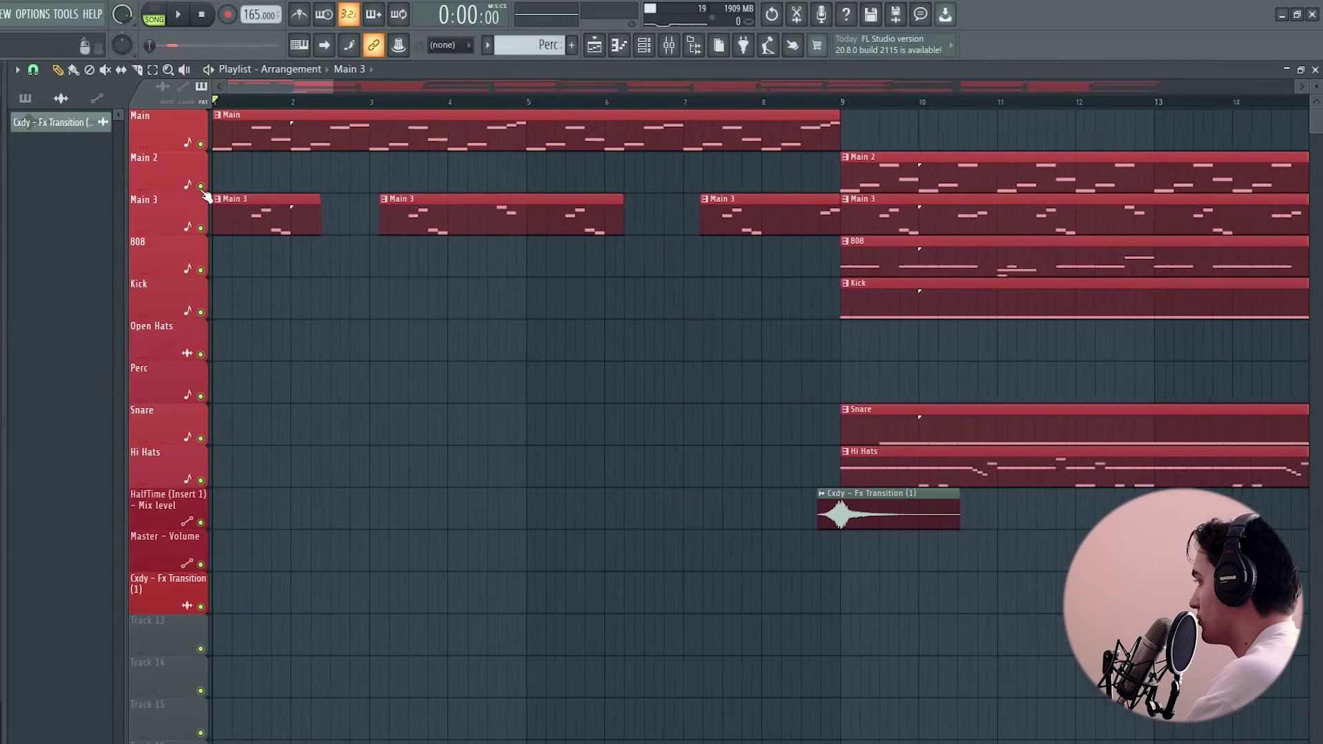
key(space)
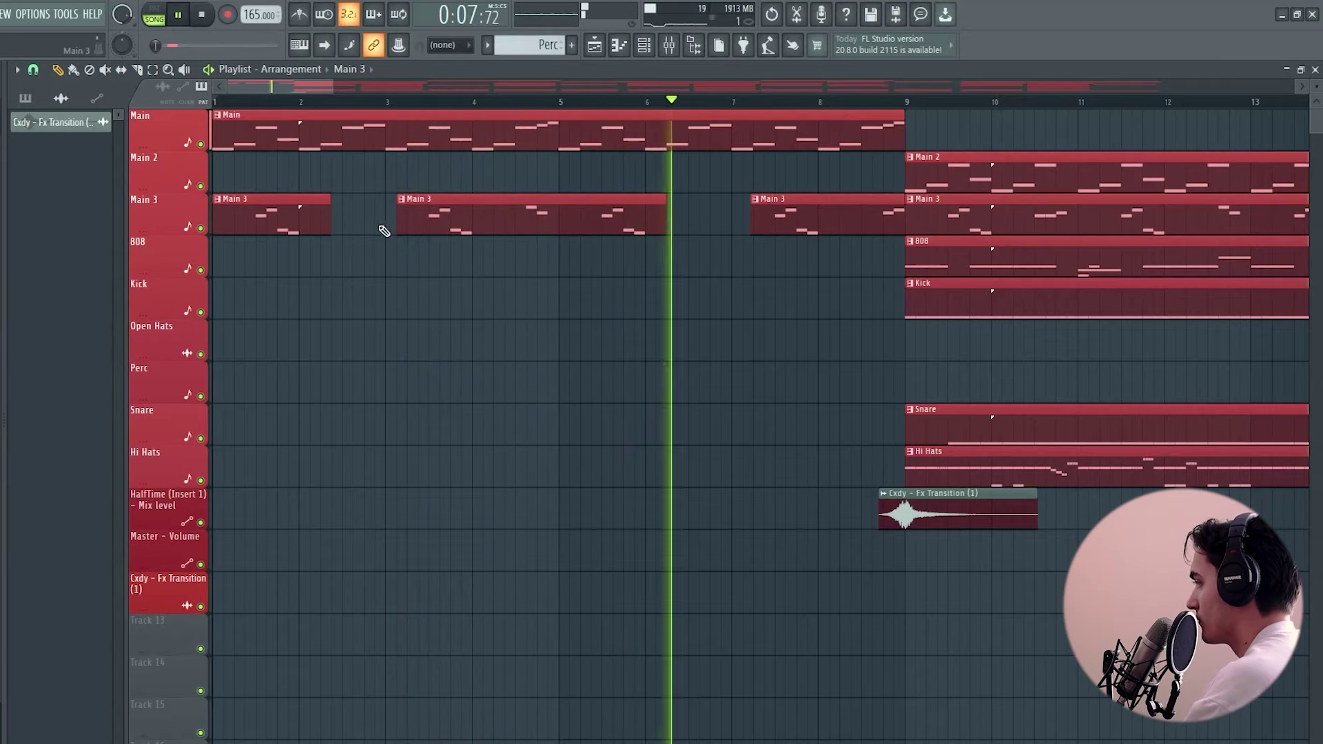
scroll(393, 236, down, 4)
scroll(495, 306, up, 2)
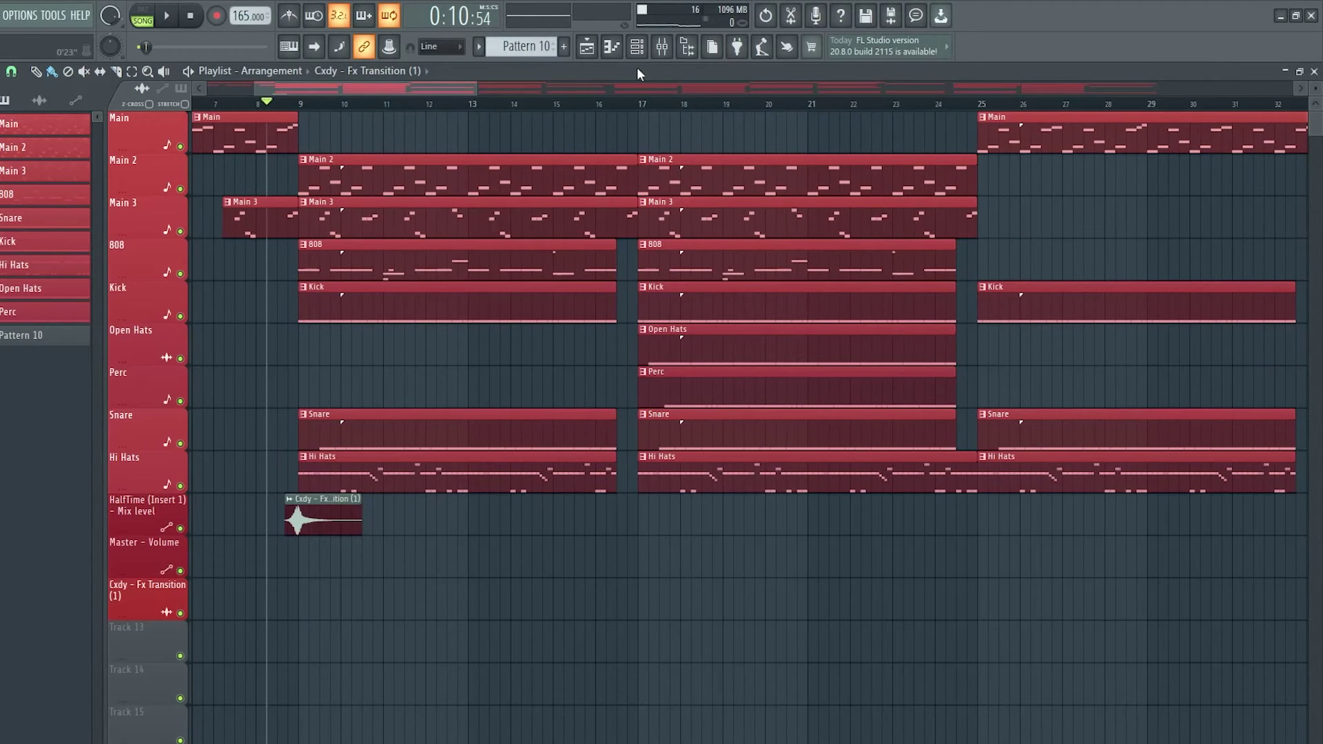
Load Ozone 9 in the Master track's third effect slot and review the modules that can be added to its chain.
click(662, 46)
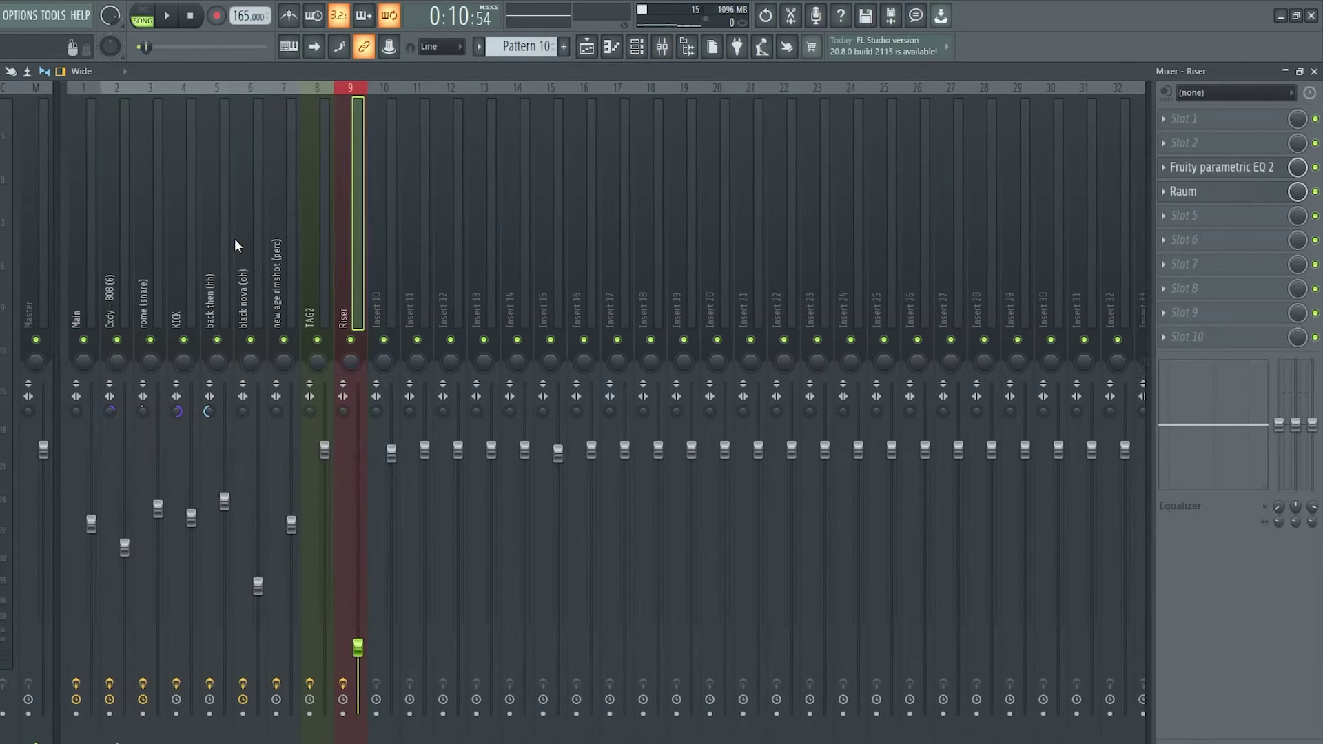
click(31, 240)
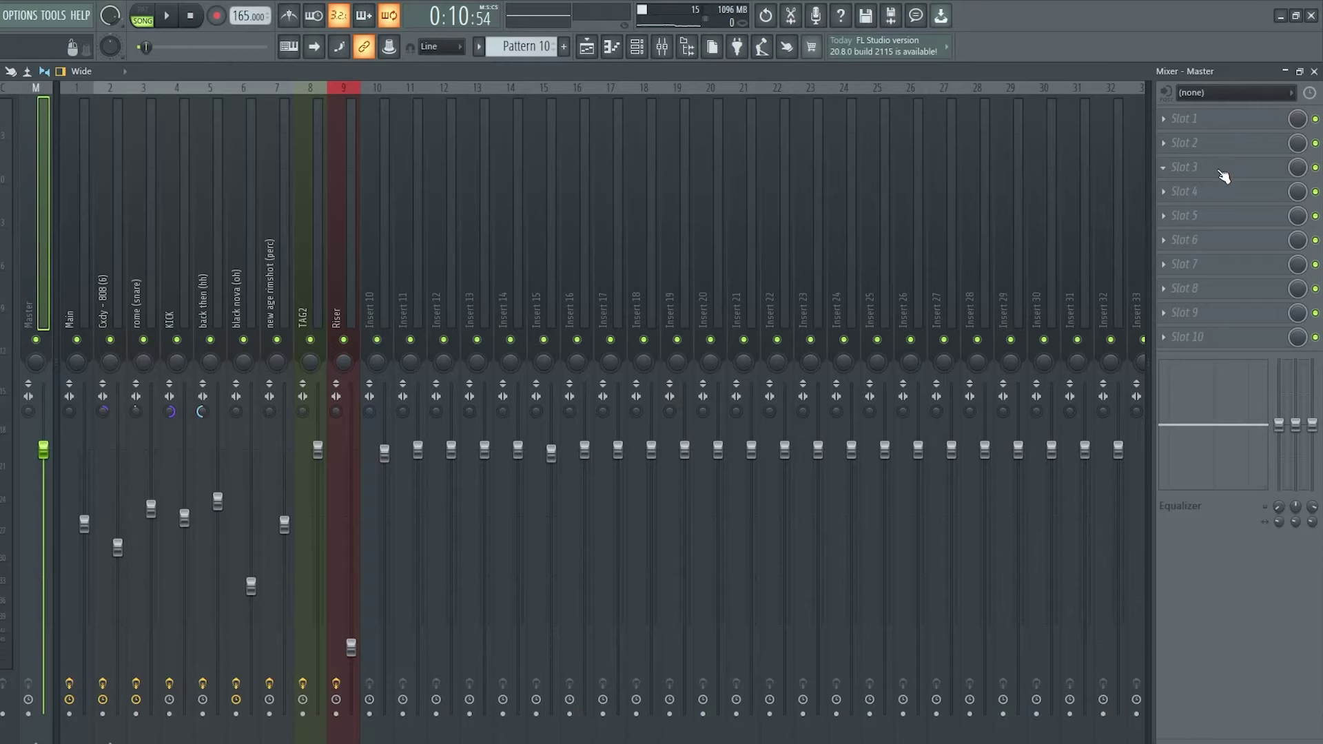
click(1218, 174)
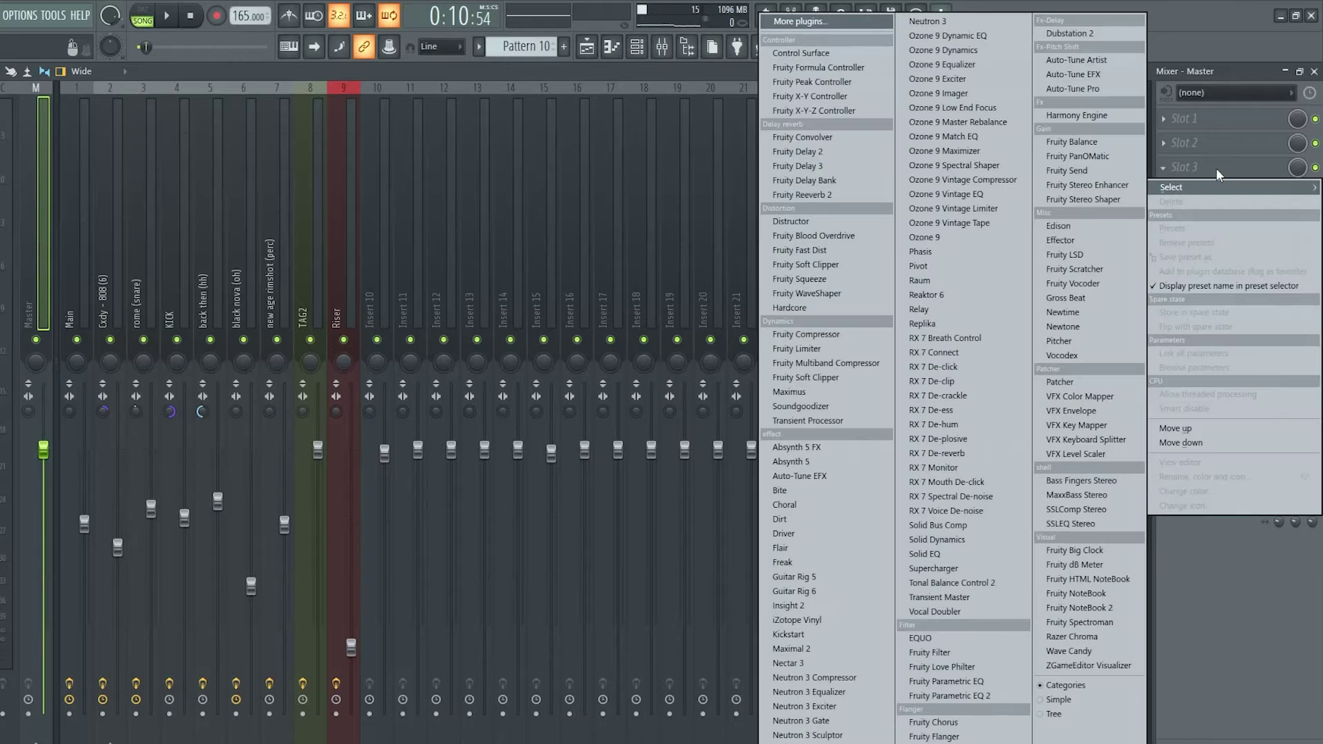
click(921, 237)
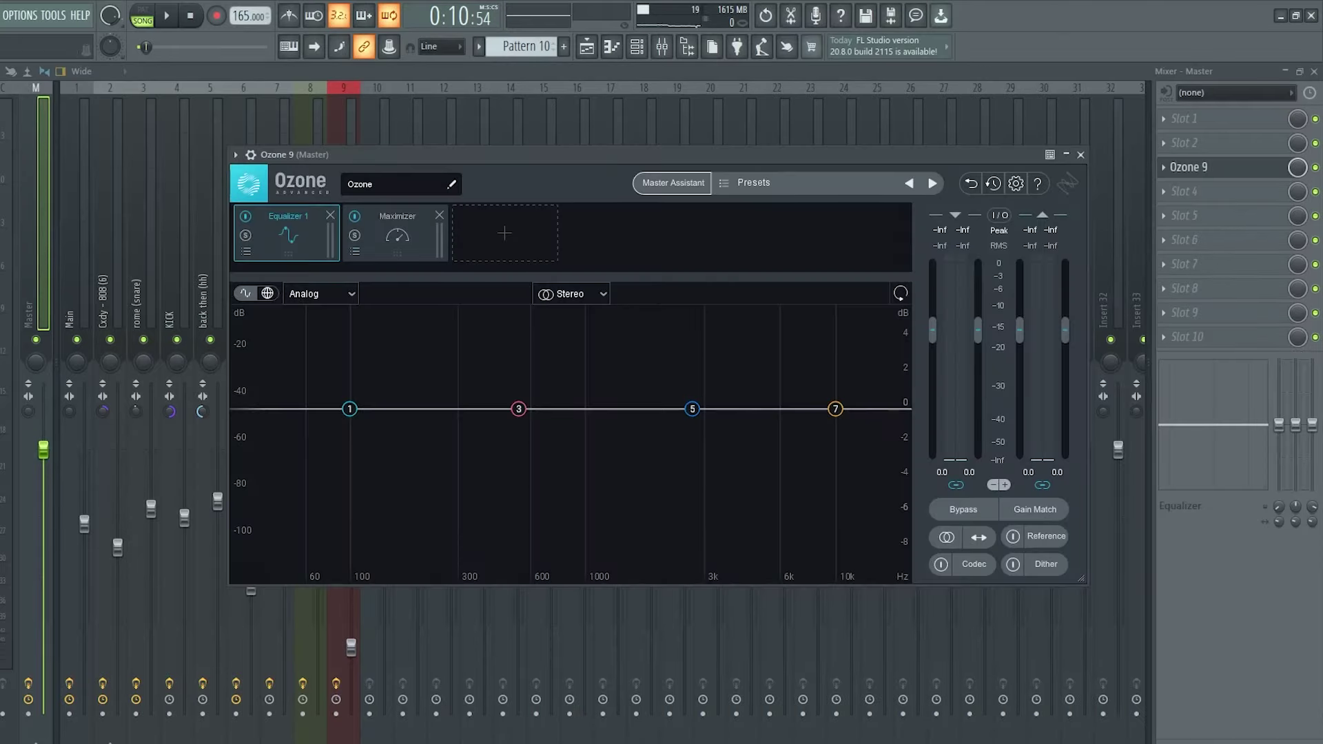
drag(527, 159, 515, 156)
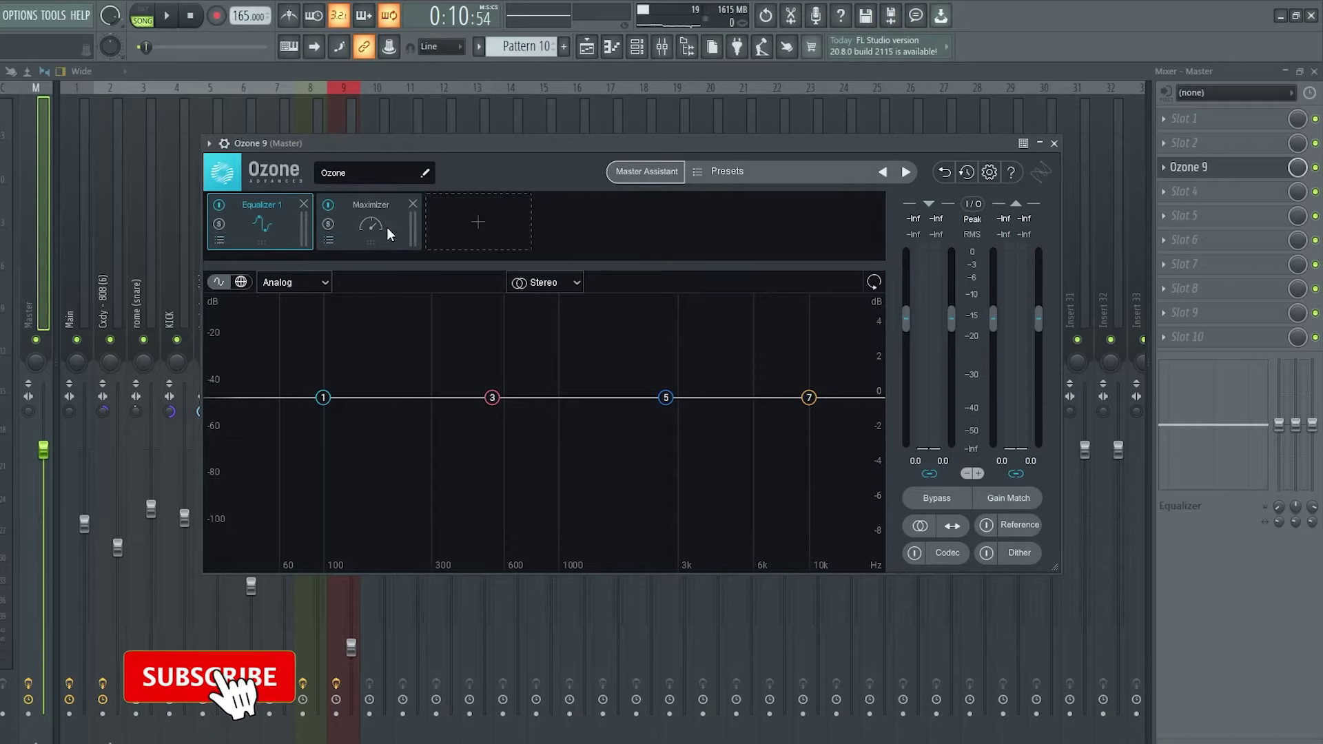
click(465, 228)
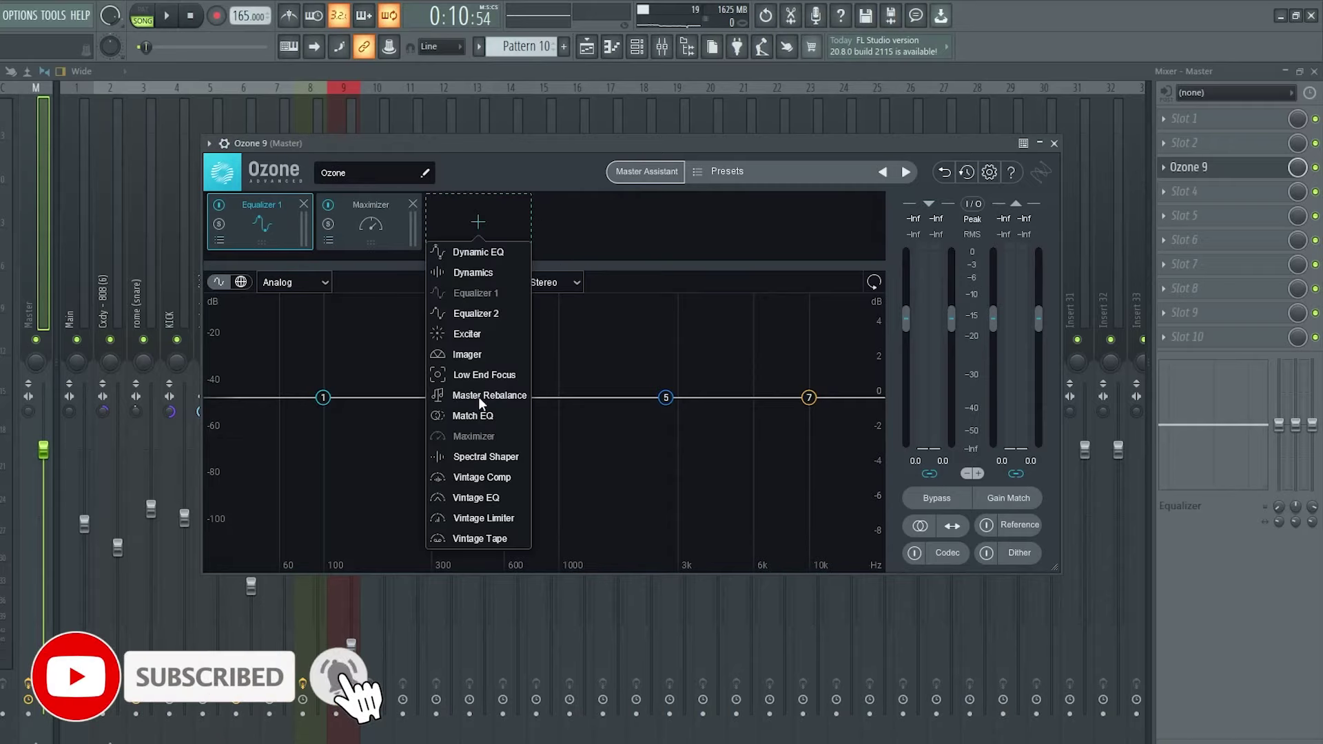
click(586, 243)
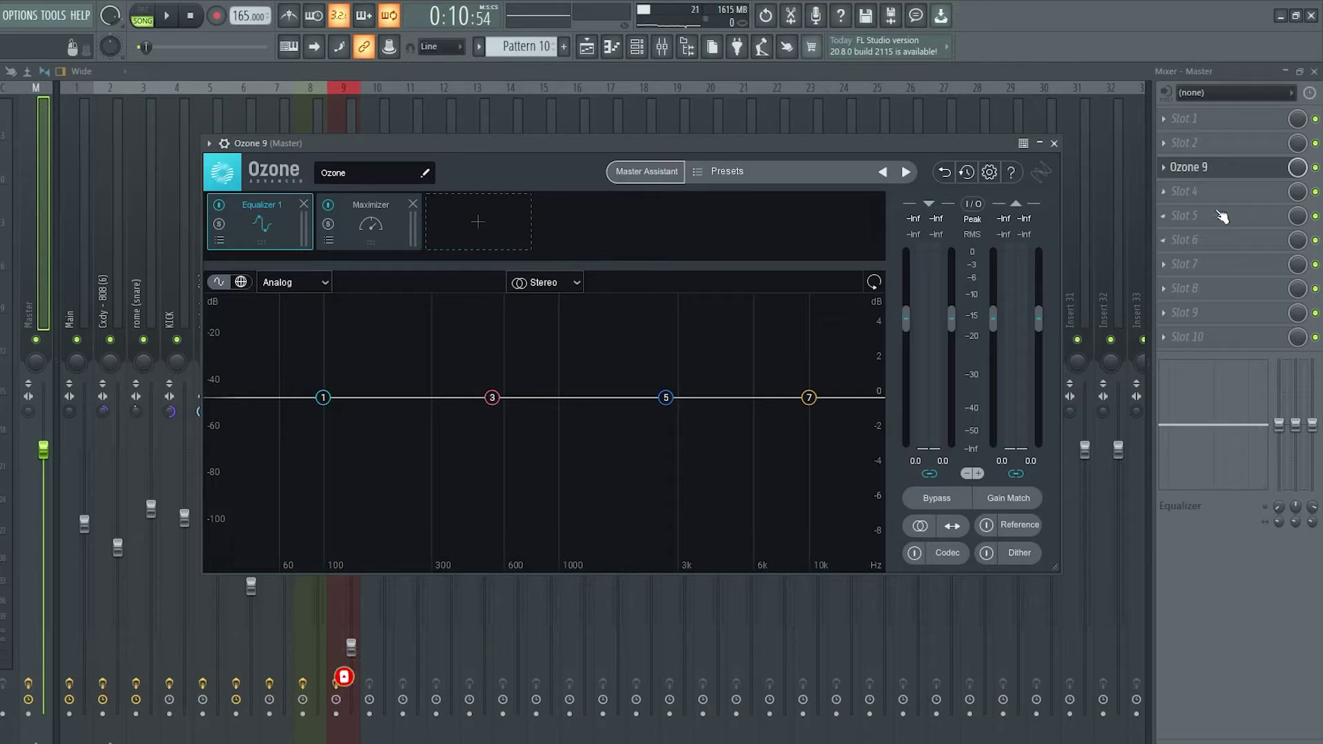
drag(544, 155, 575, 151)
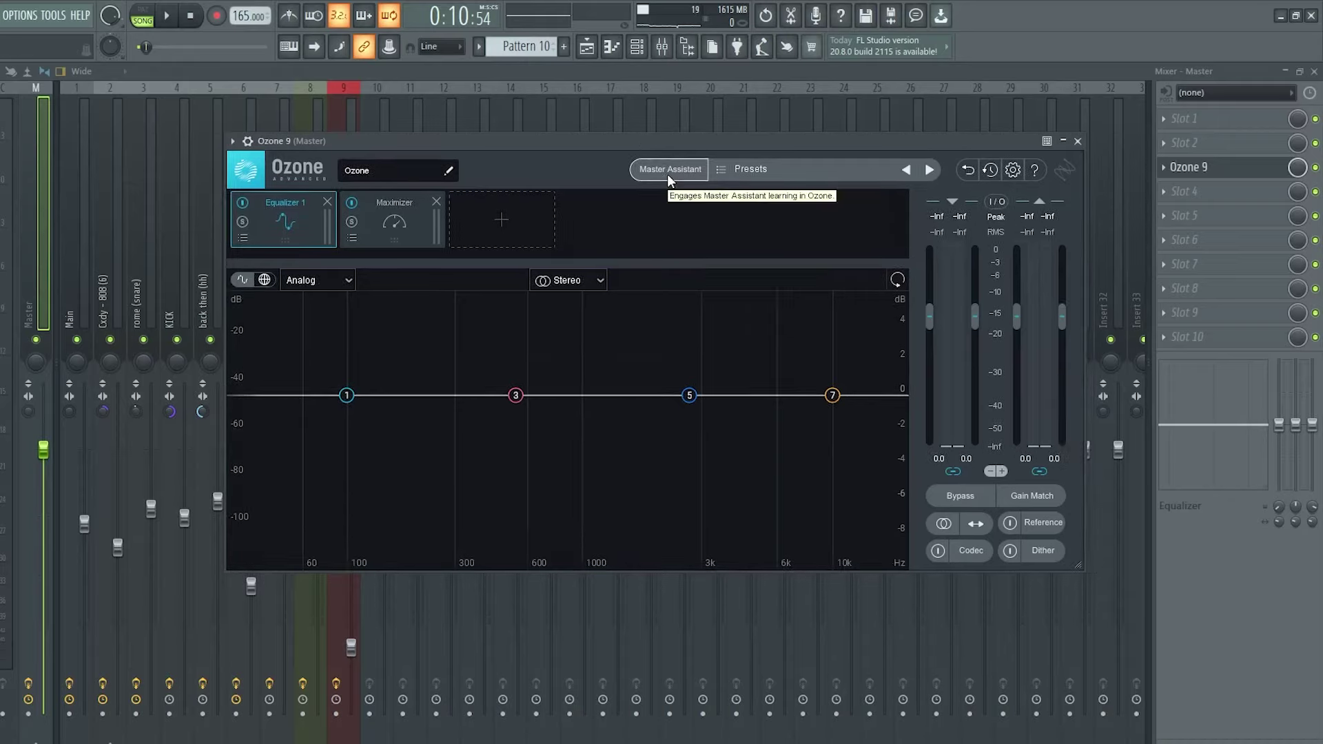
Run Ozone's Master Assistant with Modern modules and Streaming destination while playing the selected loudest section, bars 17 to 25.
click(666, 175)
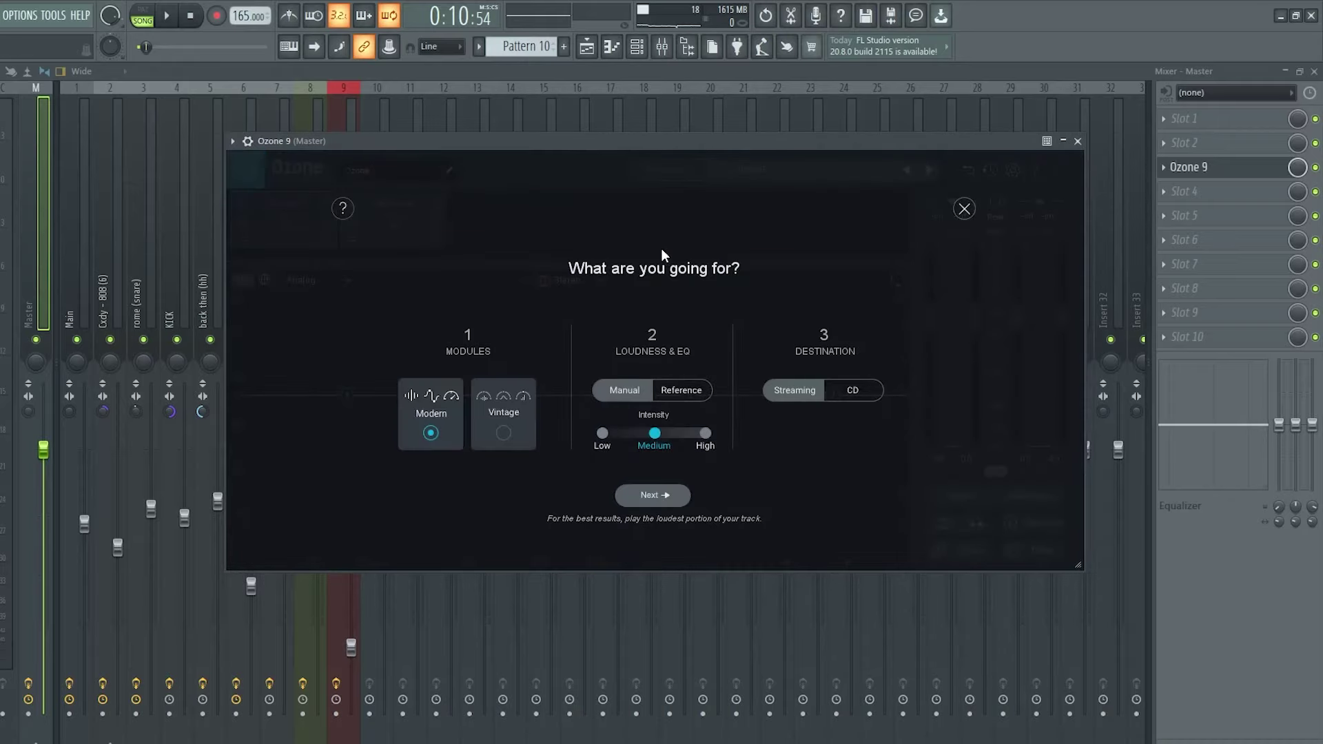
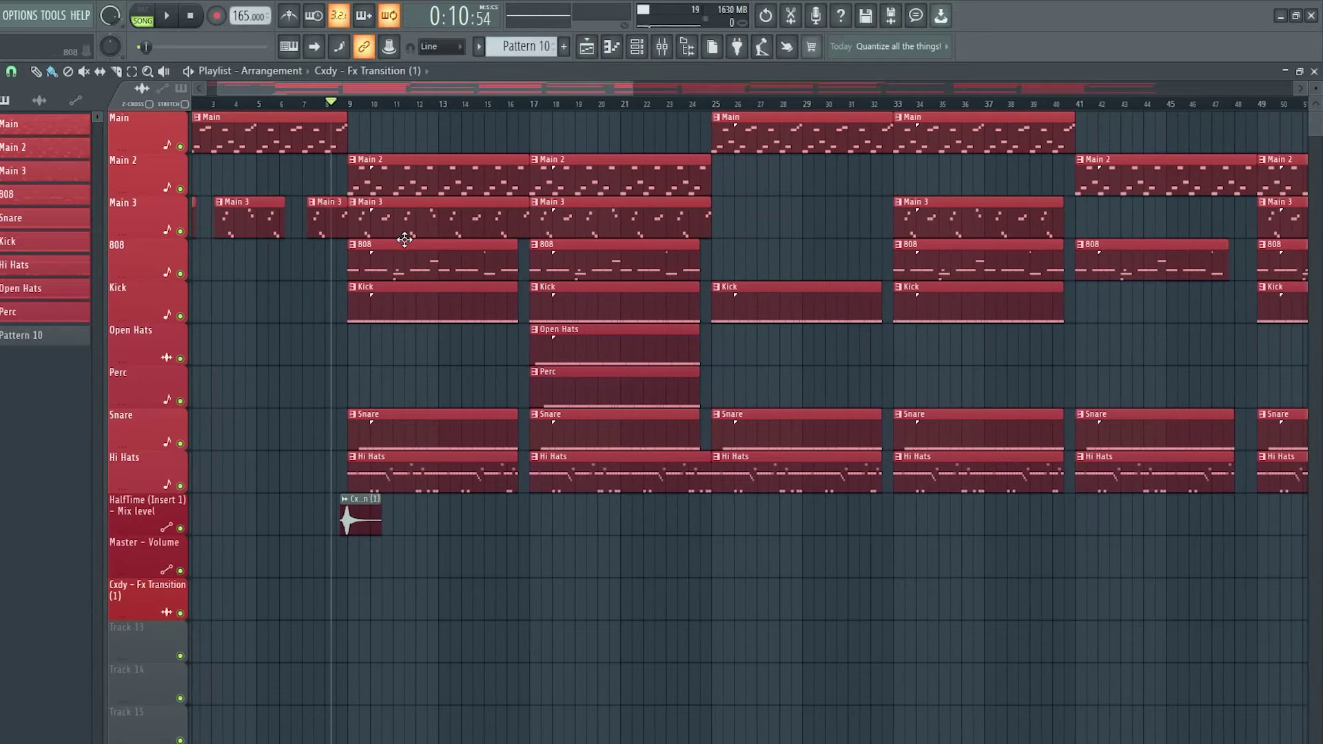
ctrl+scroll(561, 213, up, 2)
drag(558, 110, 762, 124)
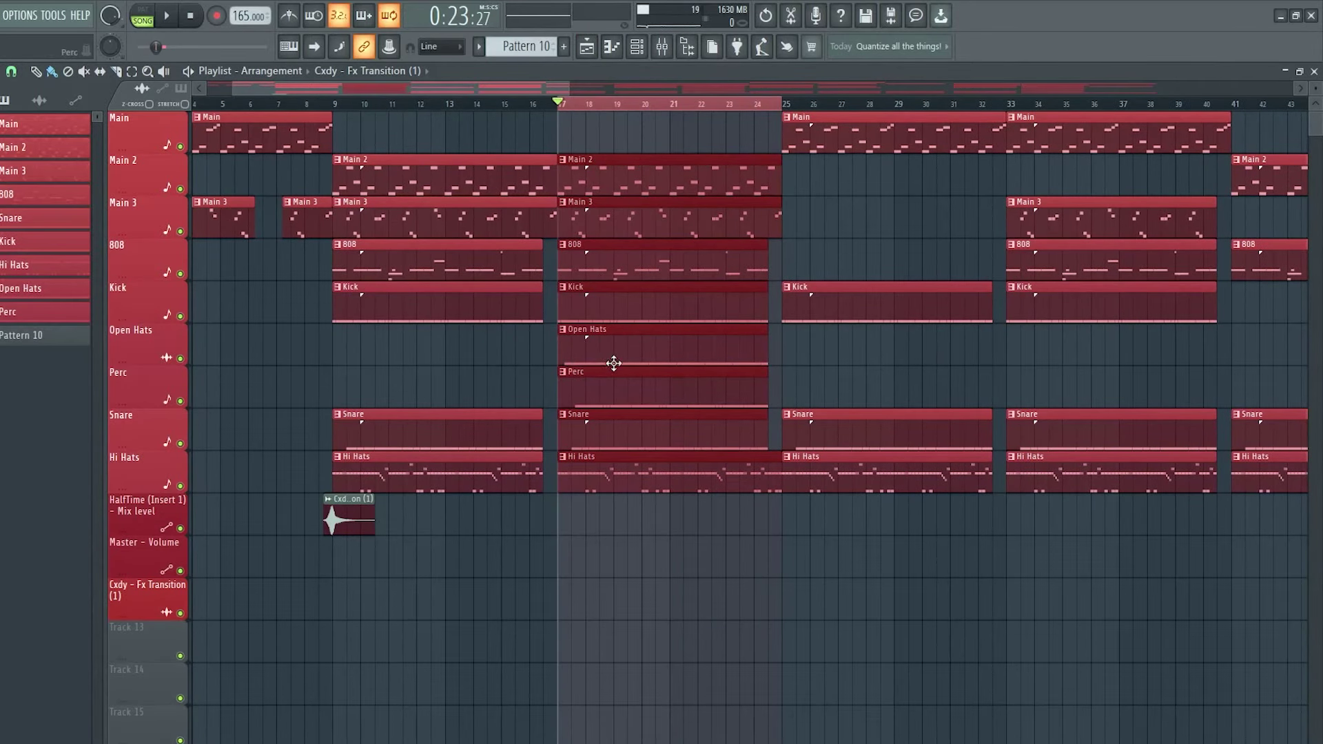
ctrl+scroll(611, 296, up, 3)
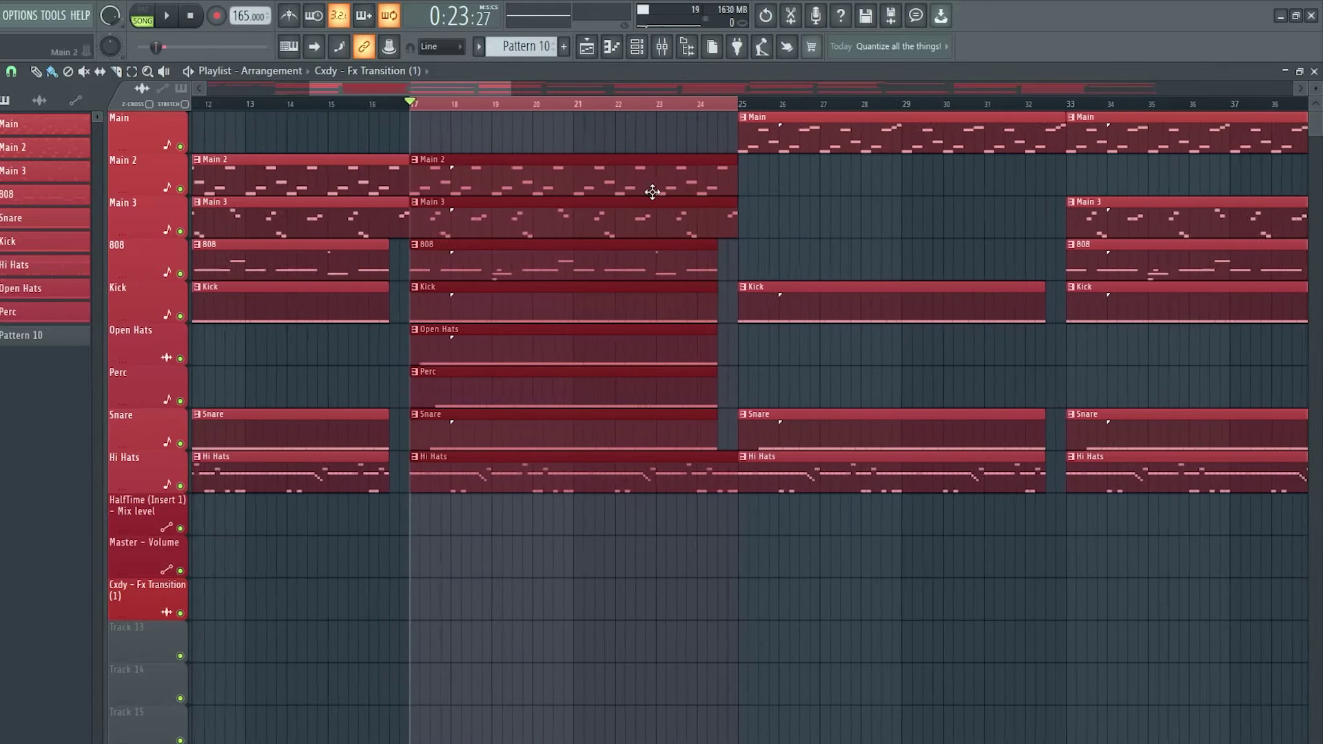
click(666, 51)
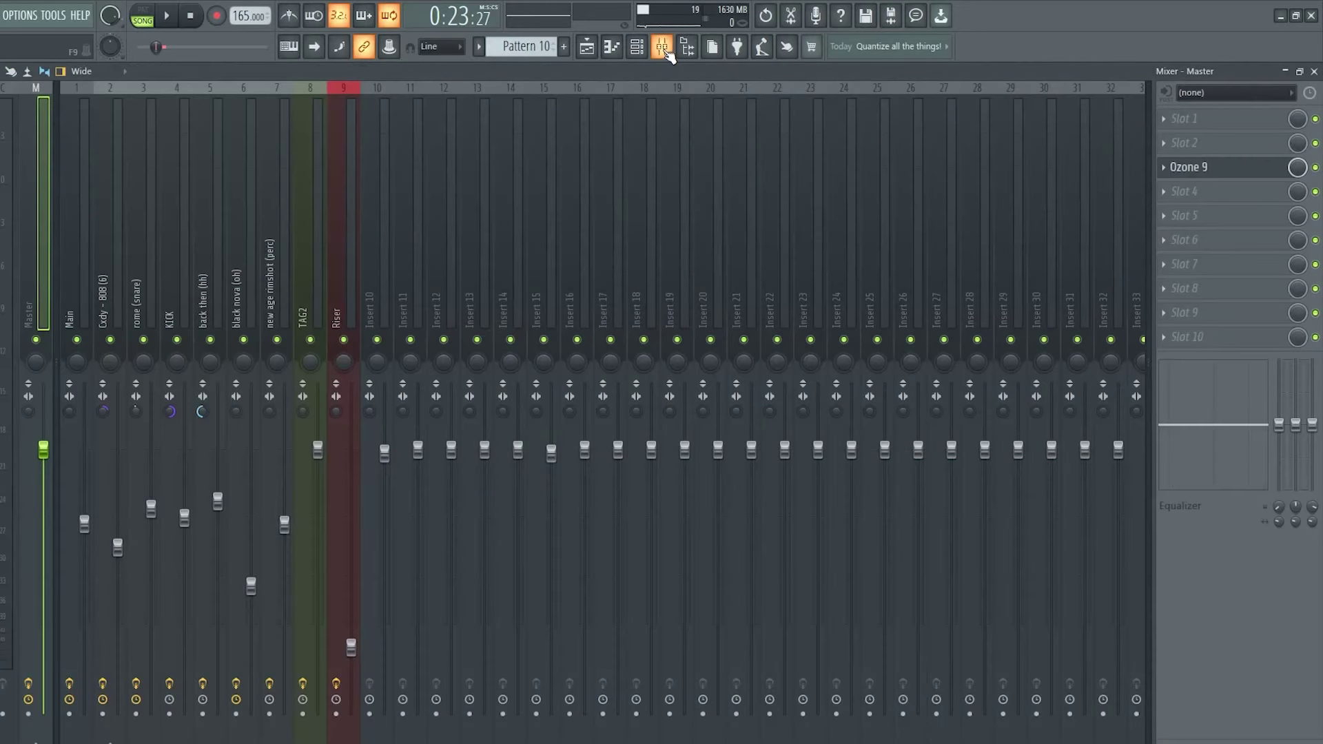
click(666, 51)
key(space)
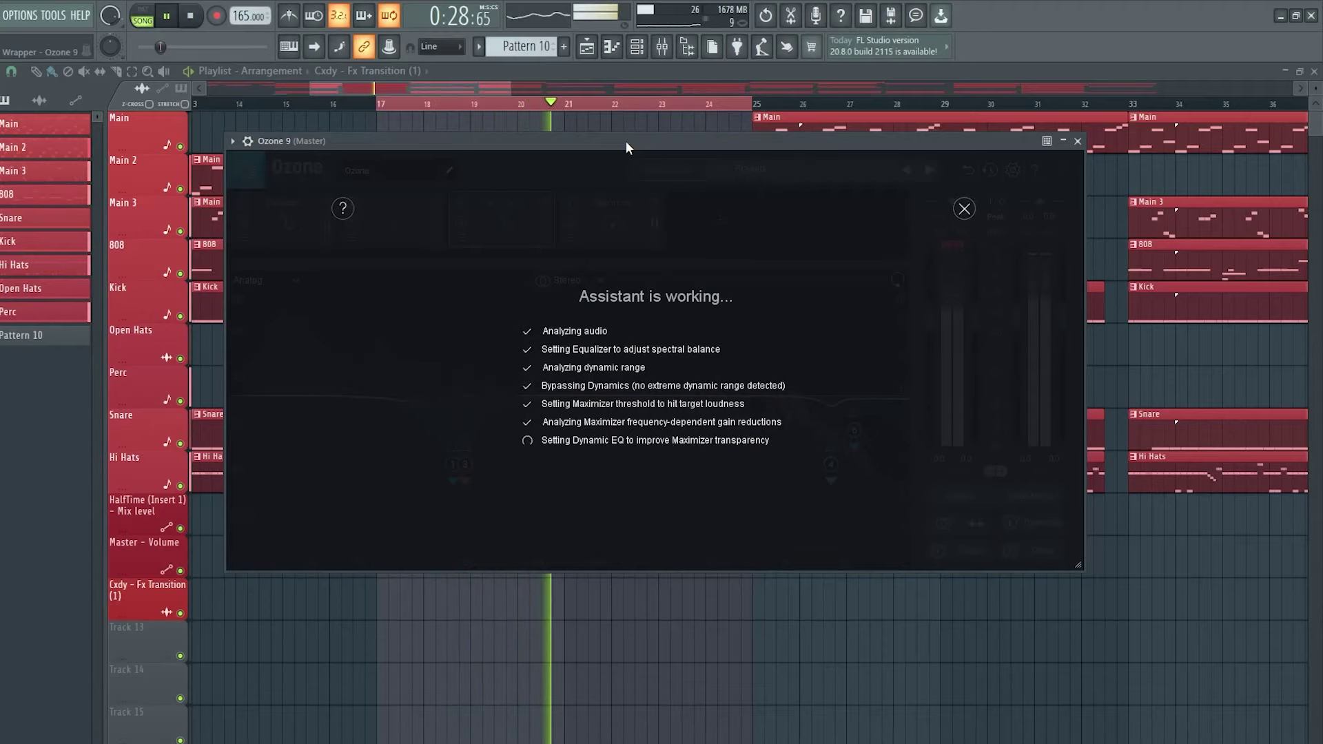
key(space)
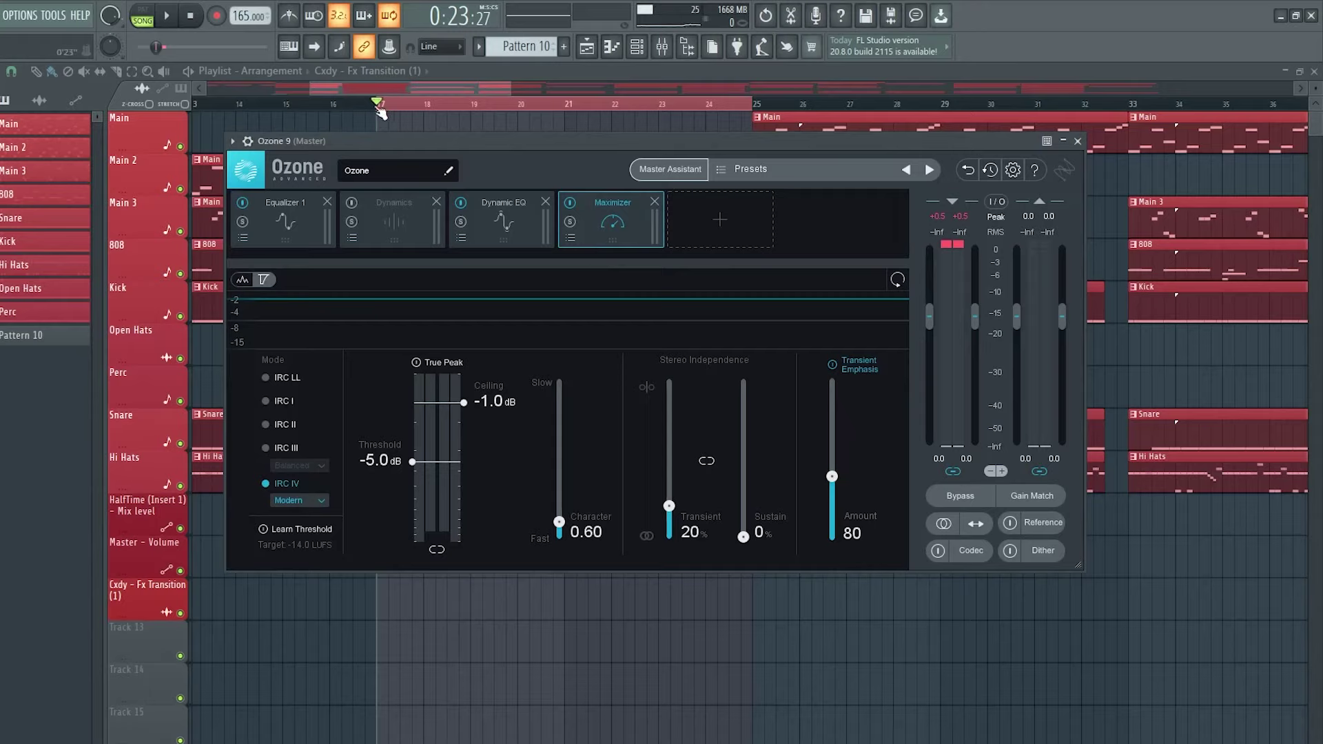
Examine the Maximizer, Dynamic EQ and Equalizer 1 settings that Master Assistant generated in Ozone.
drag(482, 137, 449, 102)
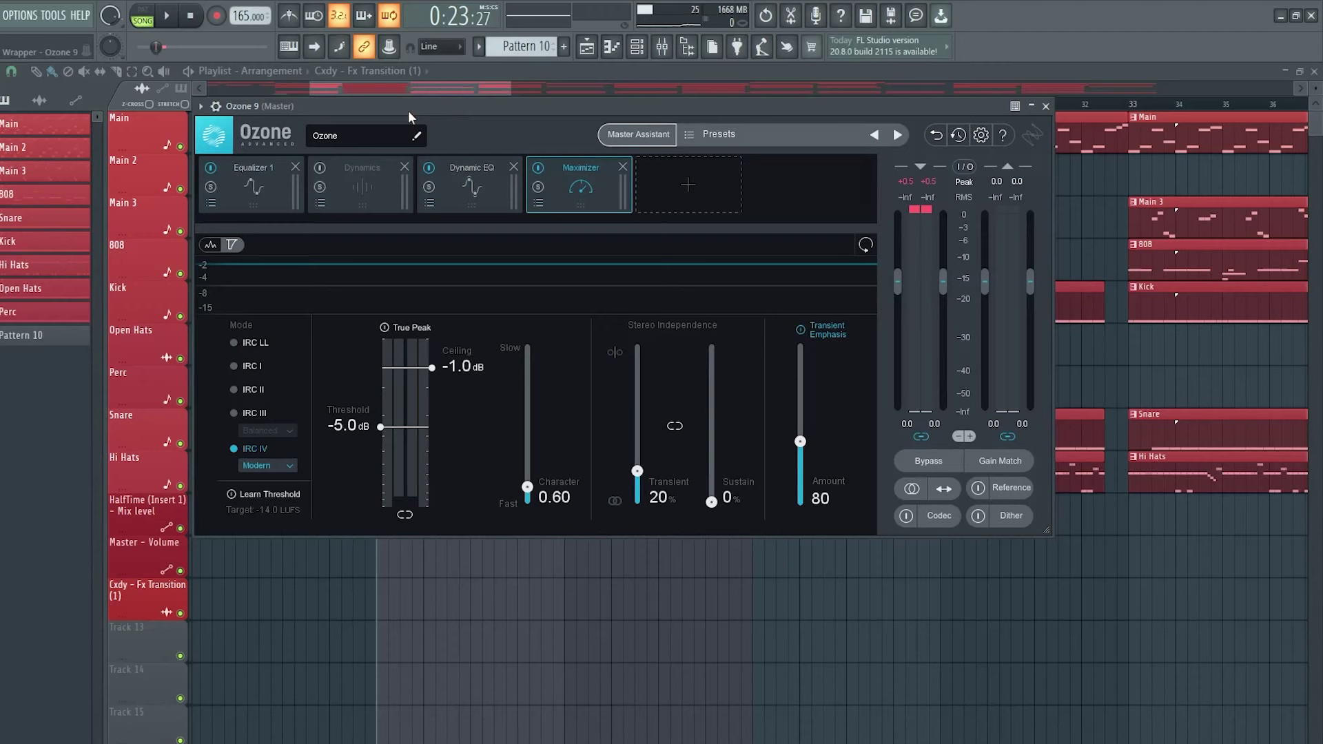
click(523, 188)
click(644, 196)
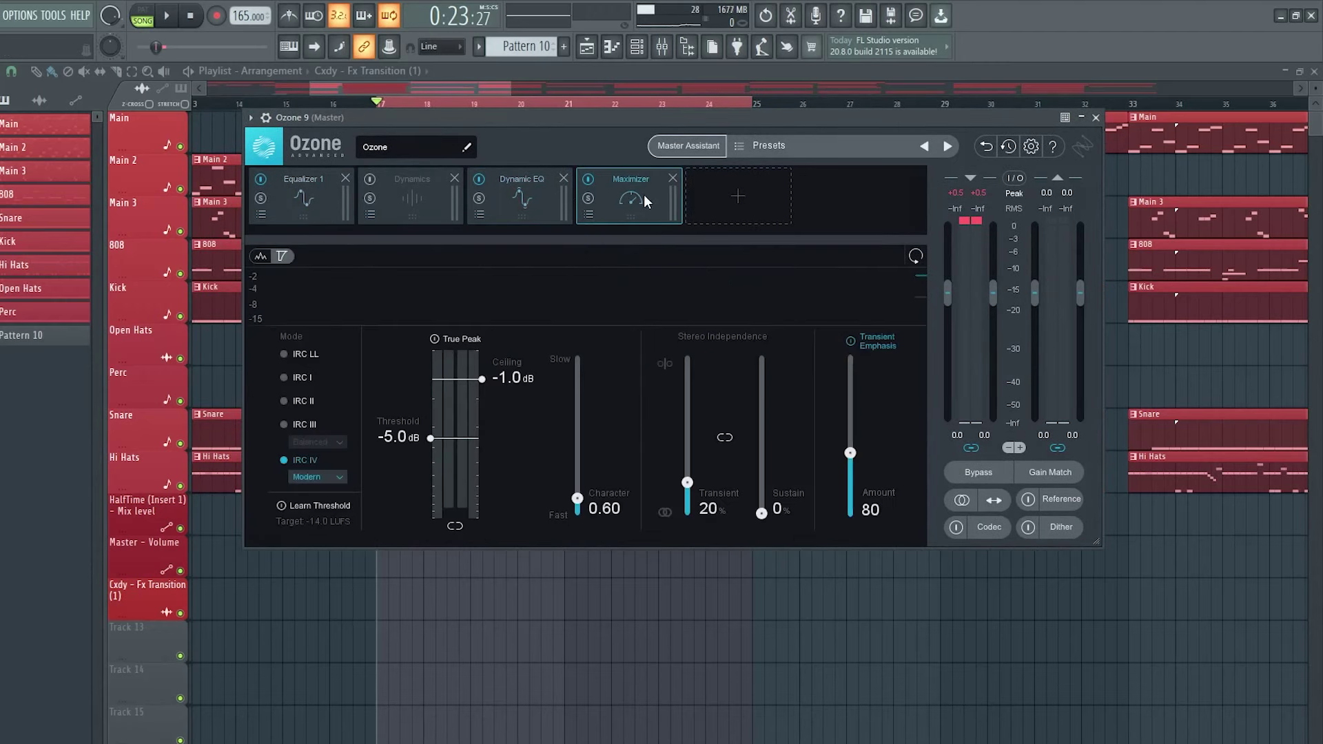
click(323, 195)
click(541, 190)
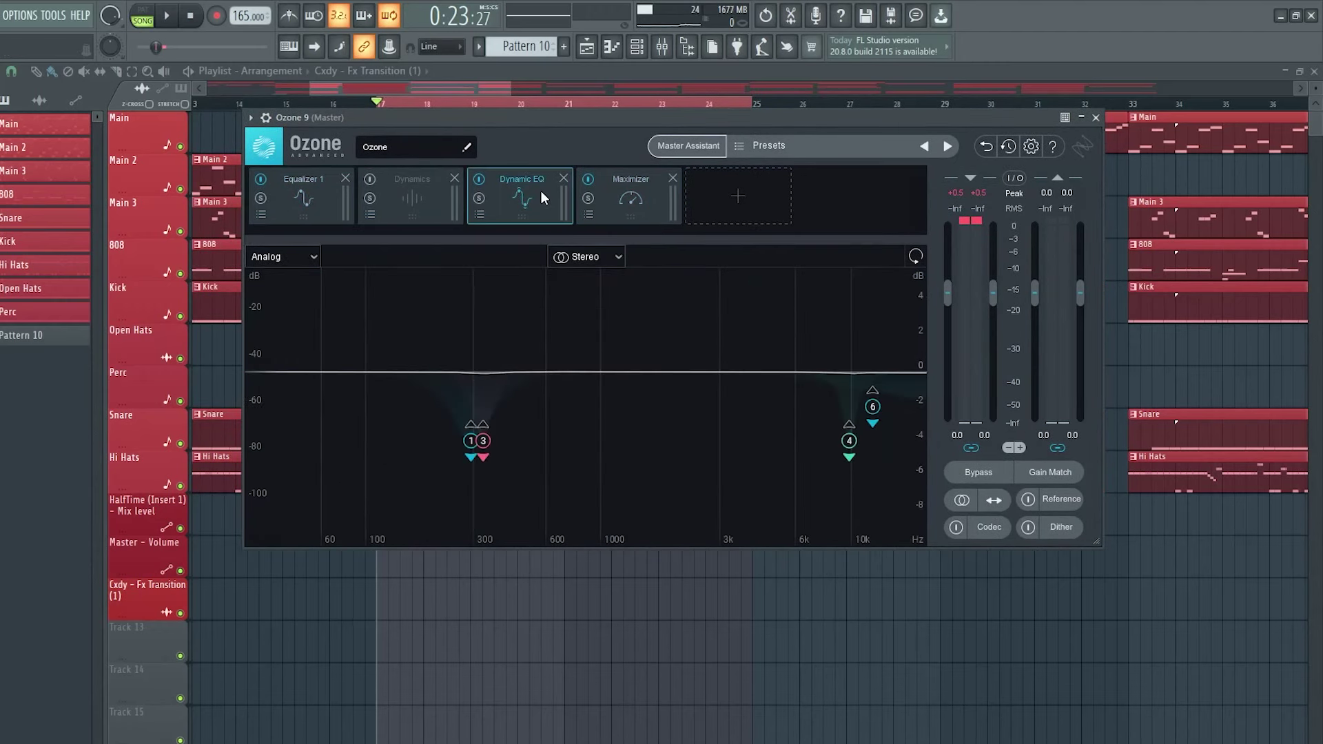
click(620, 197)
click(347, 215)
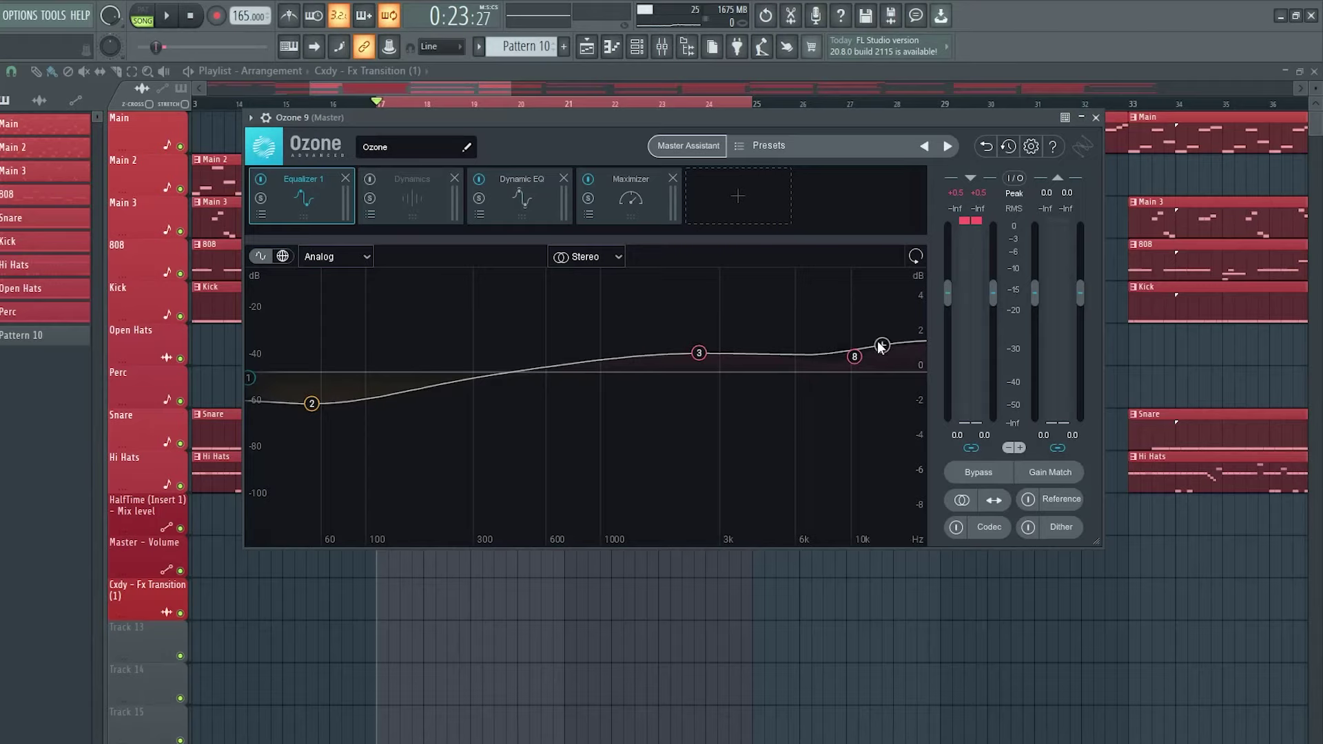
Bypass Ozone's Dynamic EQ, Maximizer and Equalizer 1 modules and play from bar 17 to hear the unprocessed mix.
click(485, 181)
click(589, 181)
click(260, 180)
key(space)
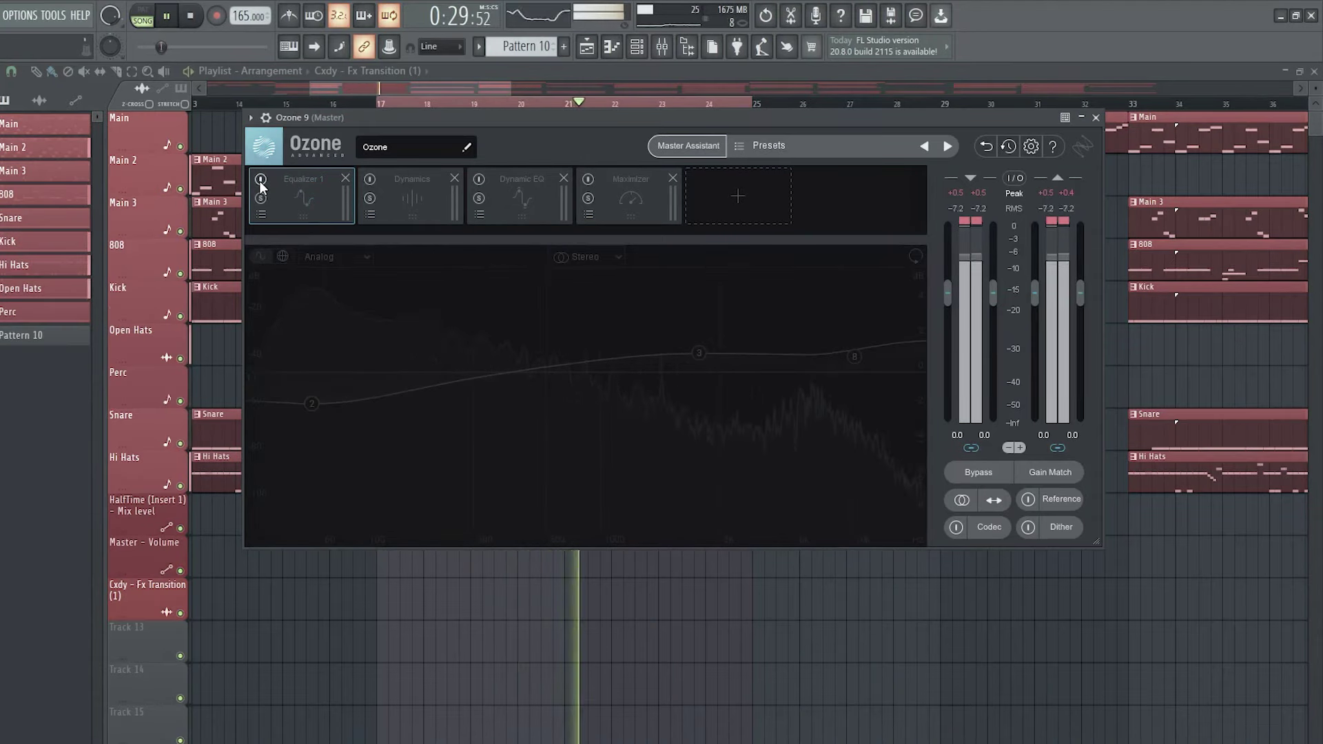
Re-enable Equalizer 1, listen to the section from bar 17, and remove the Dynamics module from Ozone's chain.
click(261, 180)
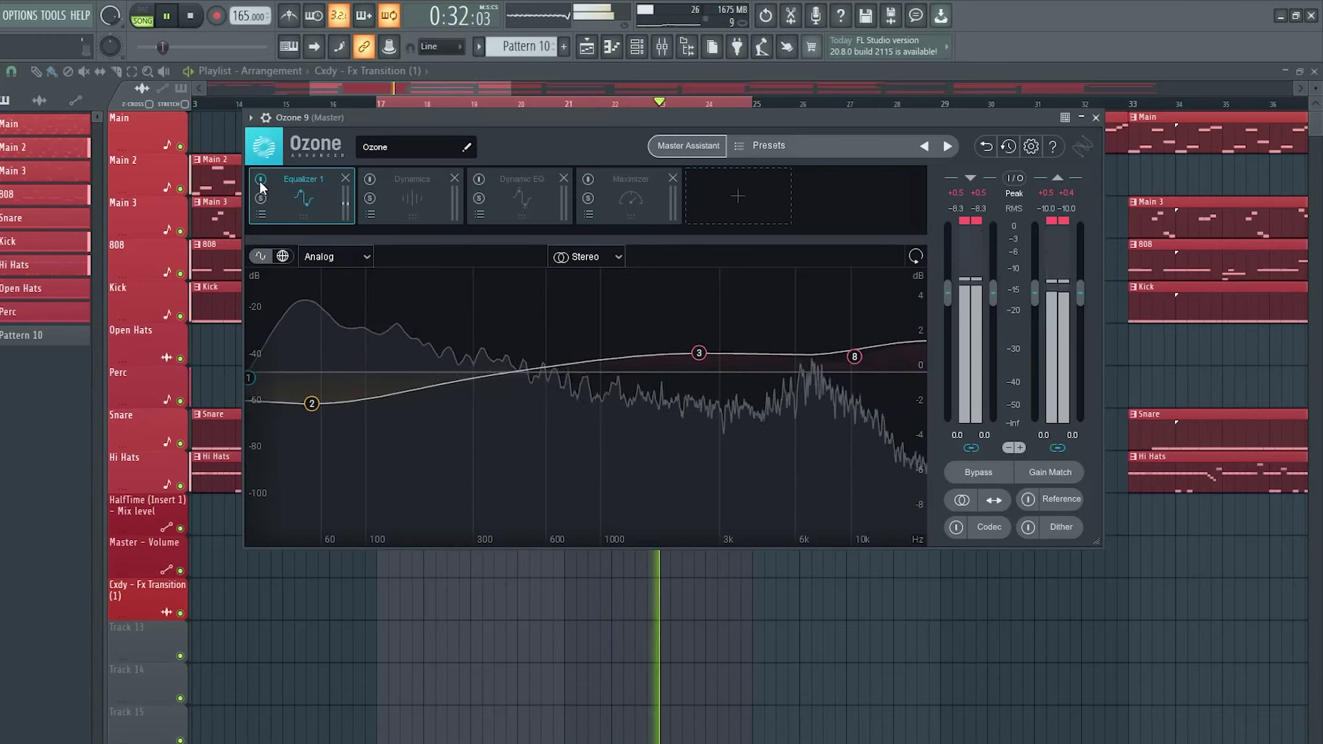
key(space)
click(418, 207)
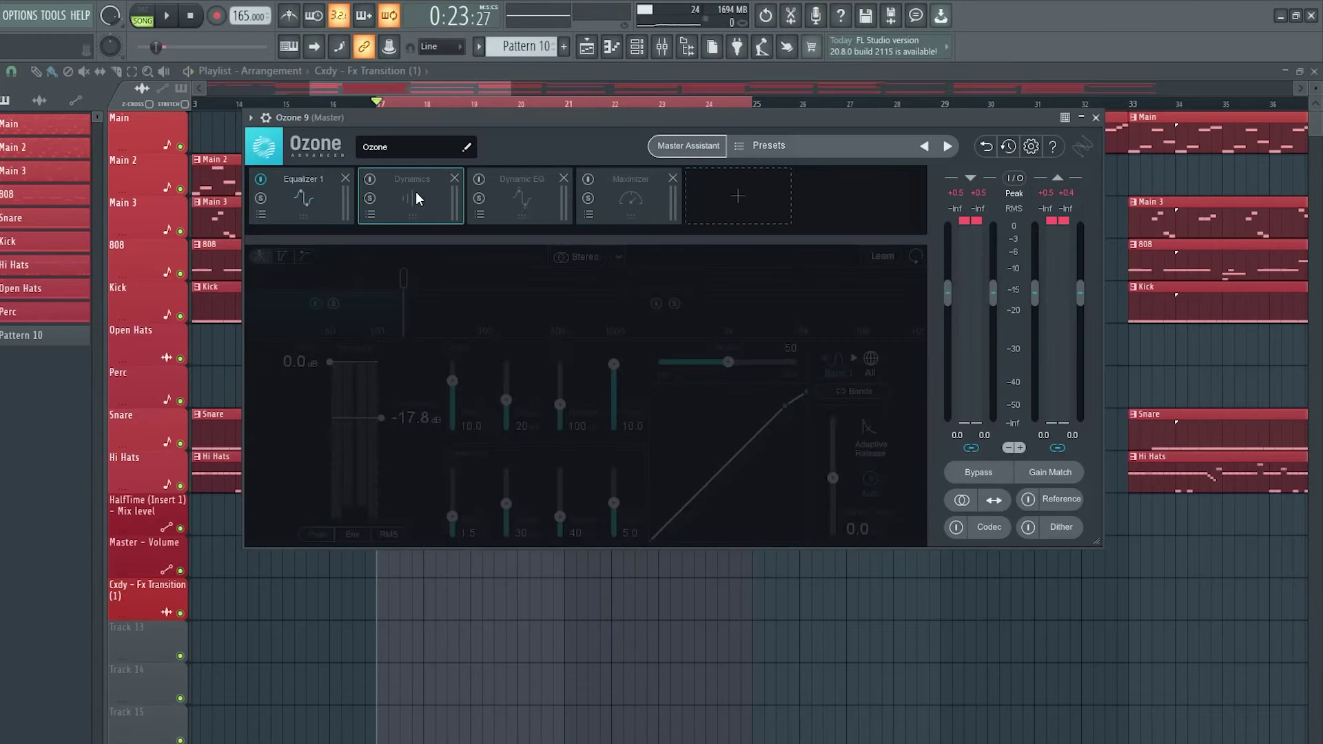
click(454, 178)
click(407, 204)
Re-enable the Dynamic EQ and Maximizer modules in Ozone, auditioning the section from bar 17 with Dynamic EQ active.
click(520, 201)
click(379, 193)
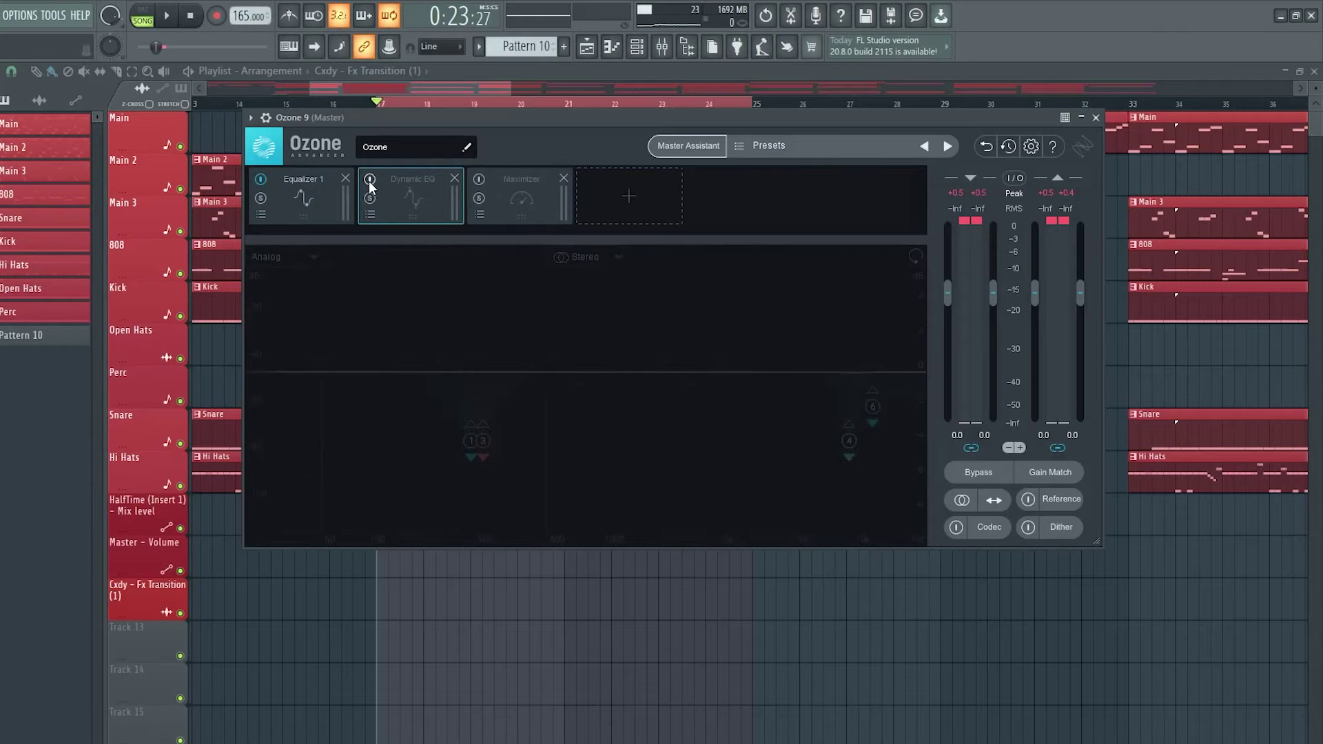
click(370, 181)
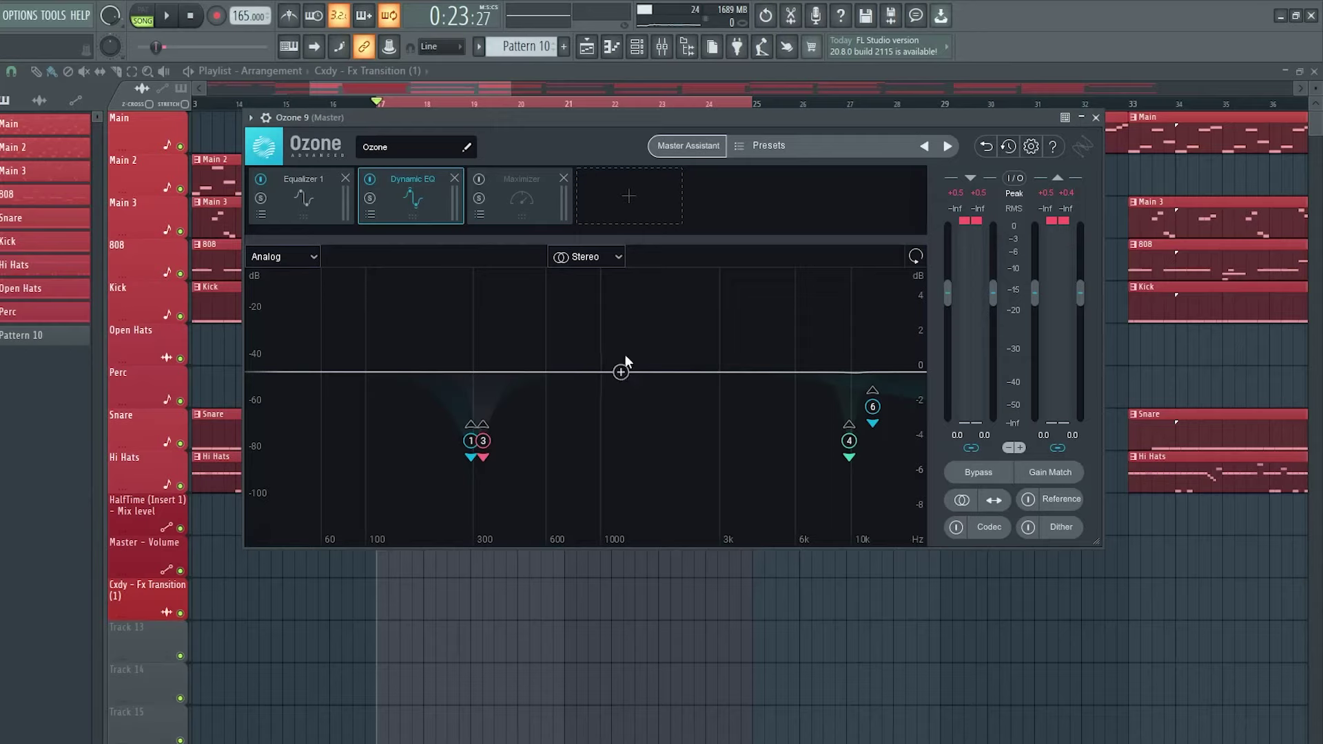
key(space)
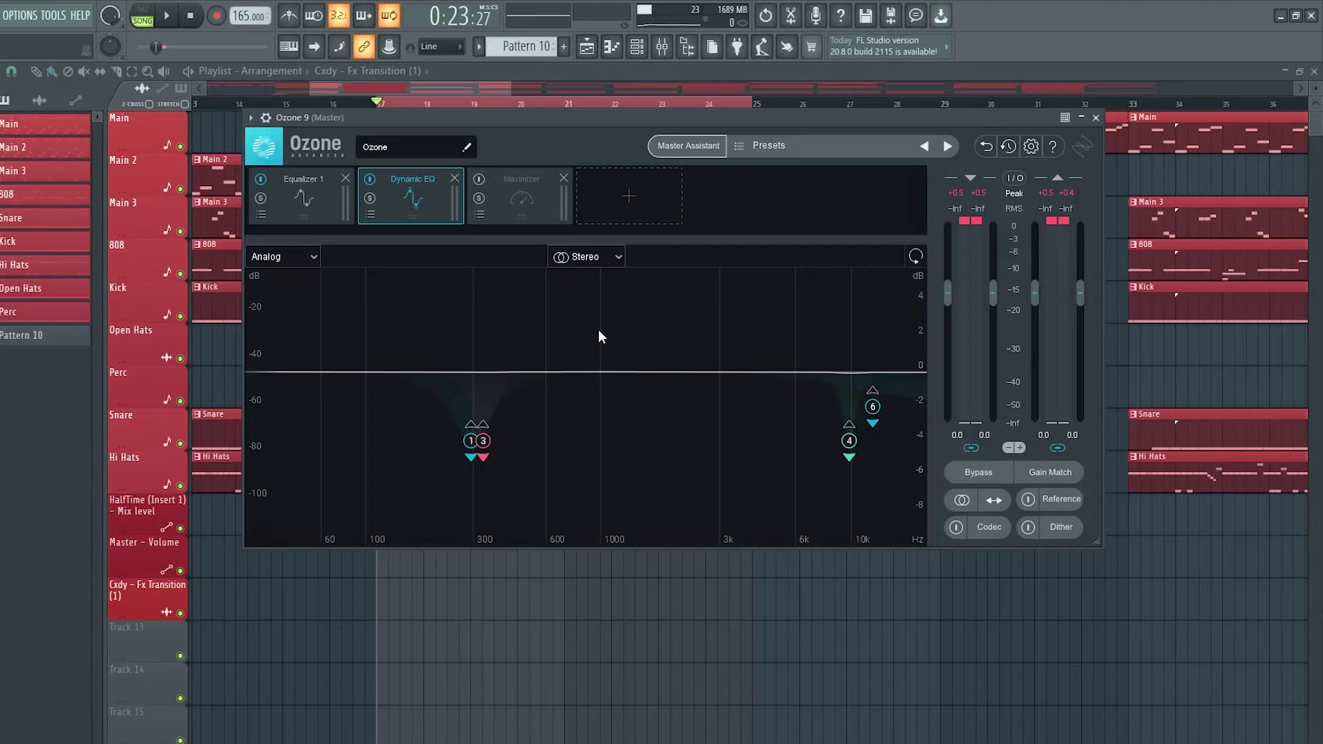
click(496, 204)
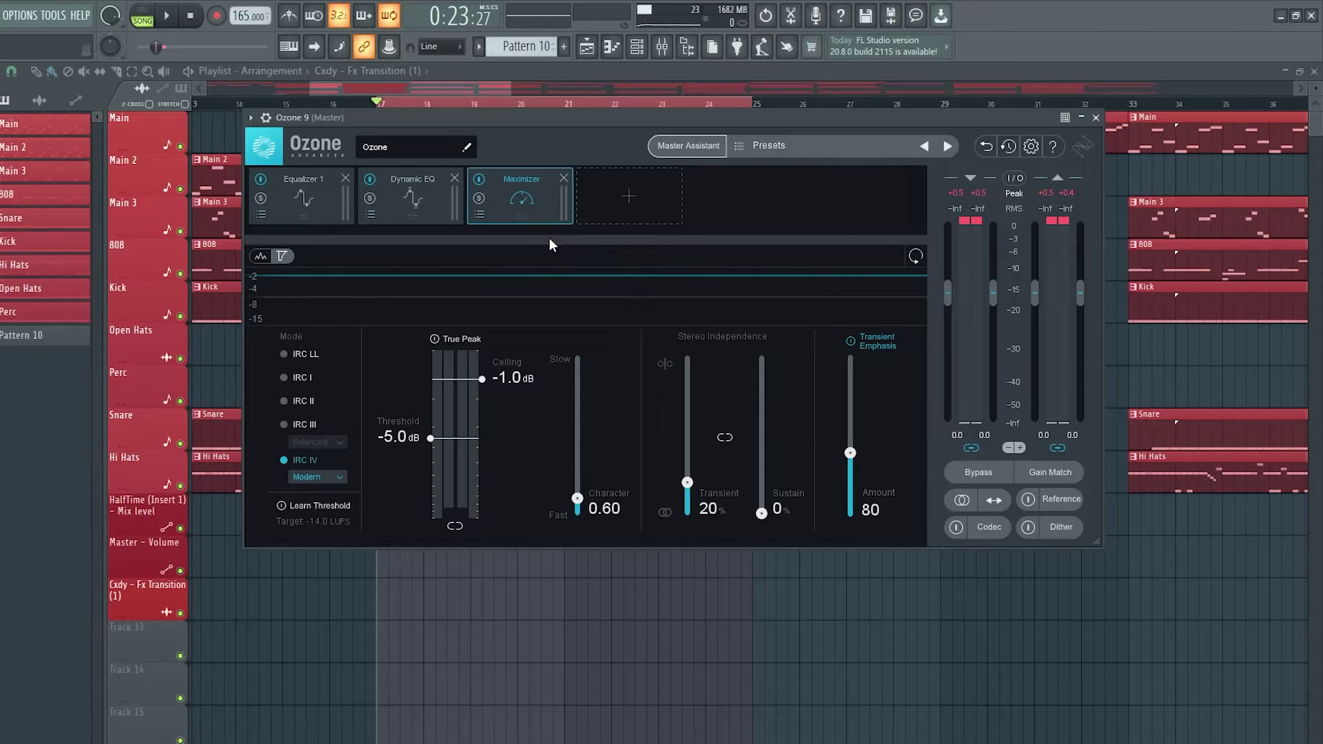
drag(487, 122, 500, 175)
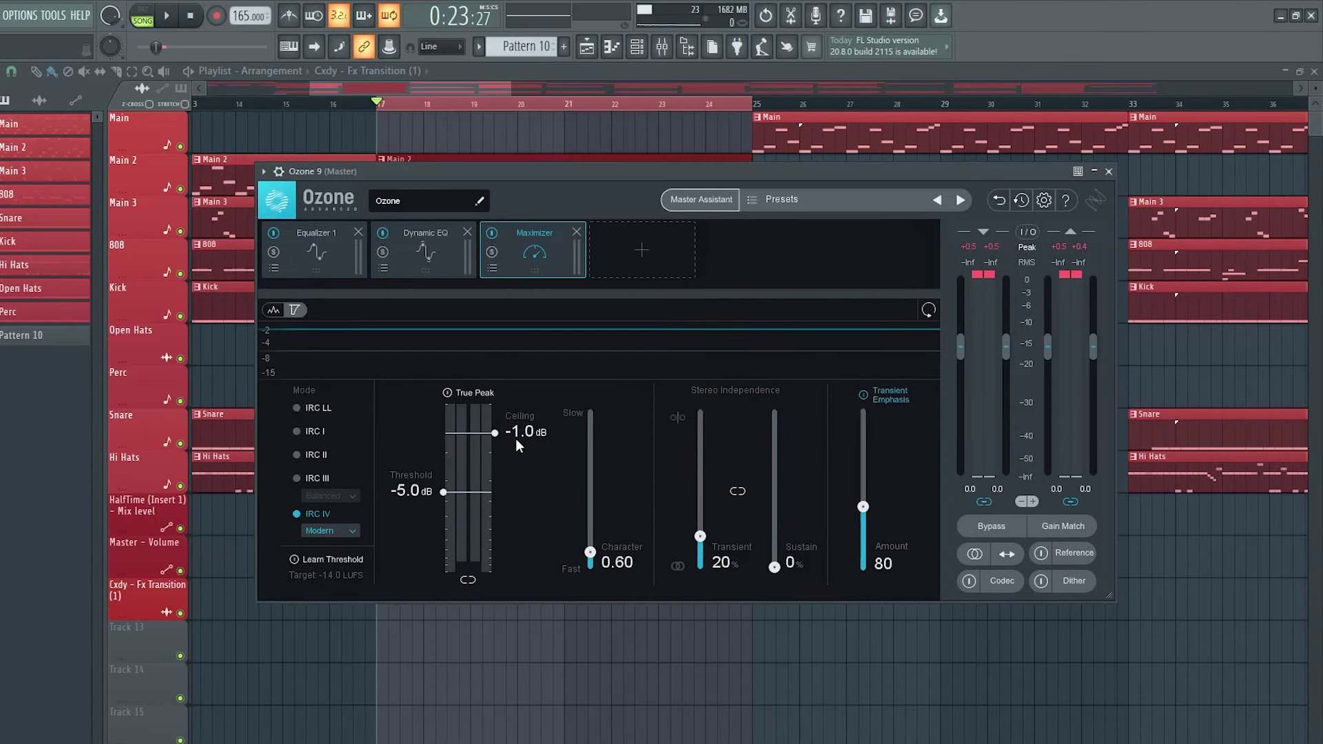
Compare the Master's peak level in the mixer during playback, starting with the Master track's effects disabled.
click(662, 47)
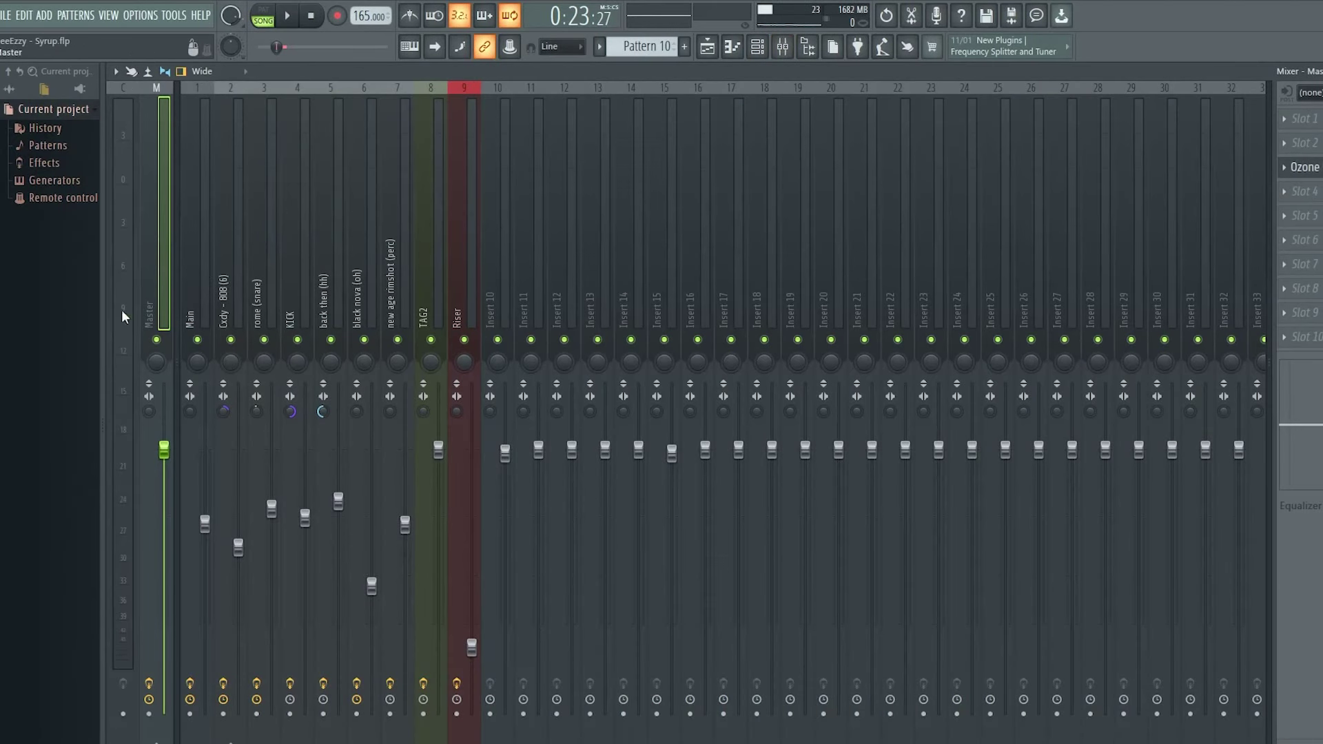
click(149, 684)
key(space)
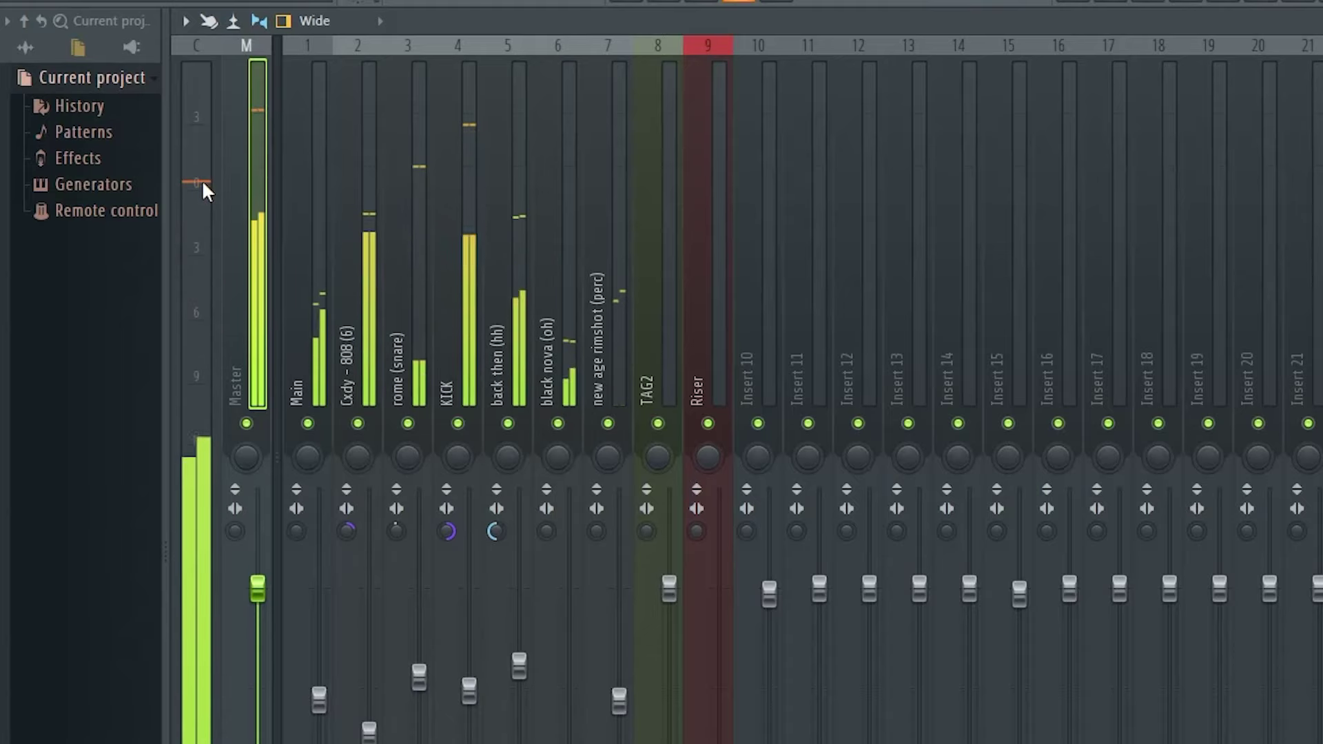
key(space)
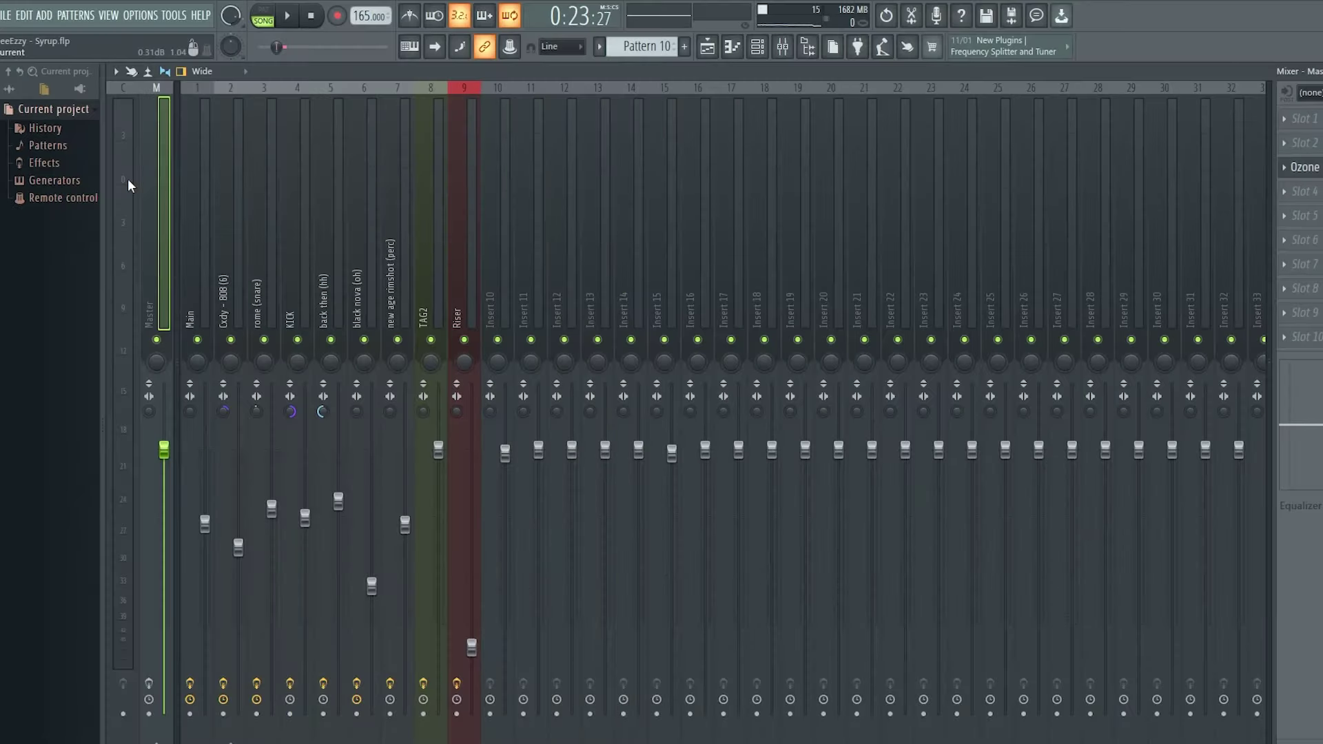
key(space)
key(space)
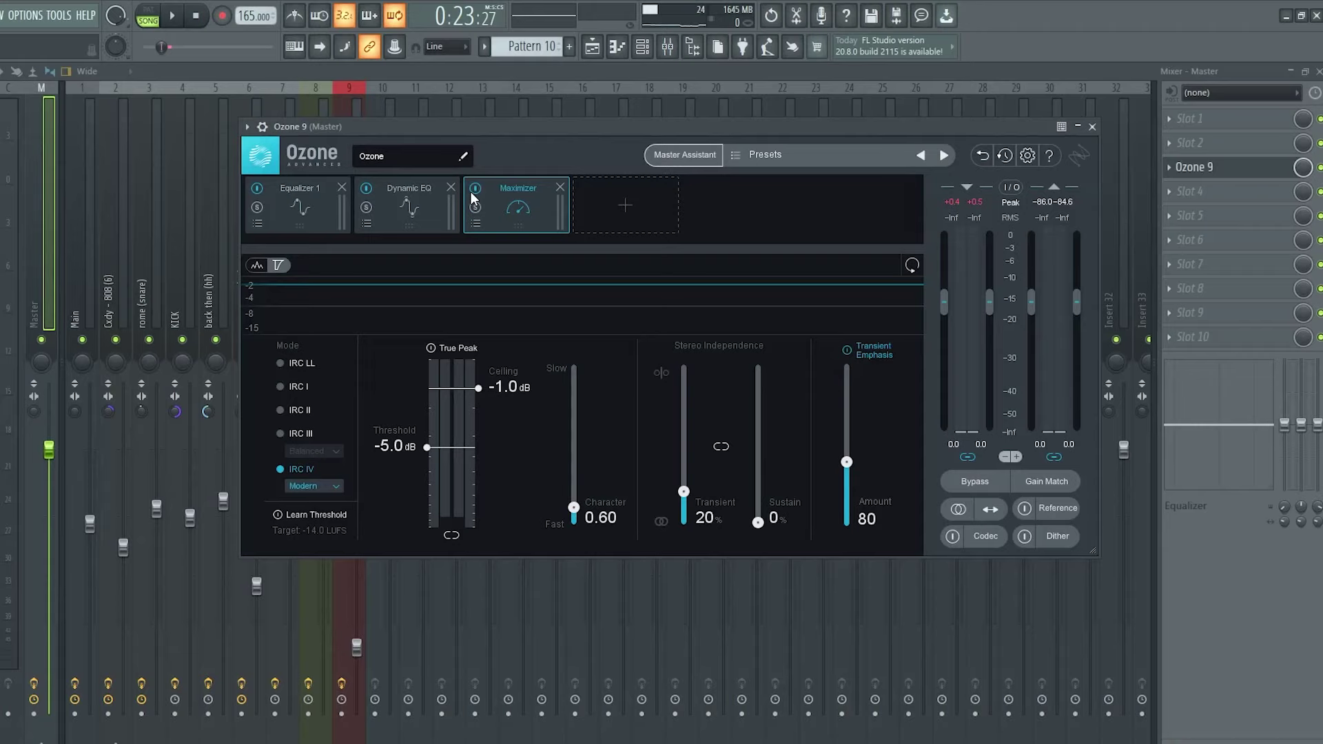
Add a Low End Focus module after the Maximizer in Ozone's chain, keeping its band up to 250 Hz.
click(603, 204)
drag(556, 129, 533, 142)
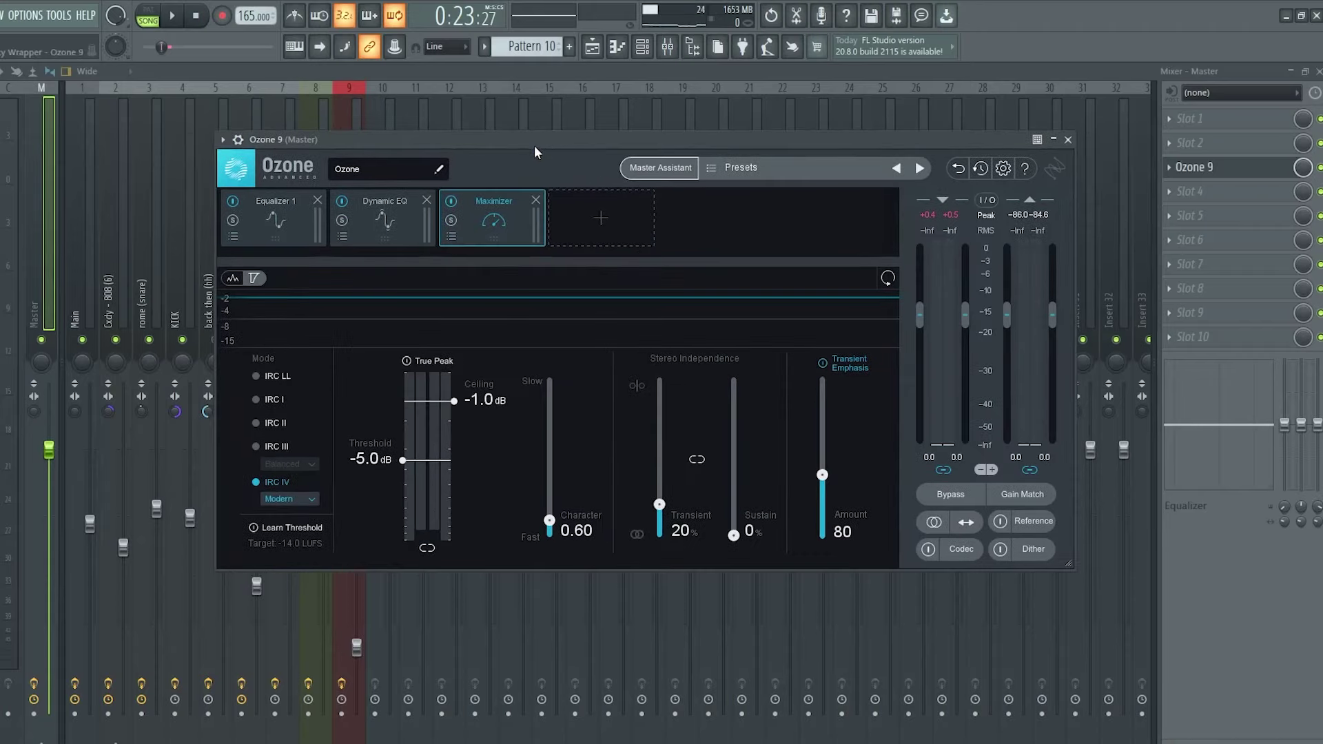
click(605, 222)
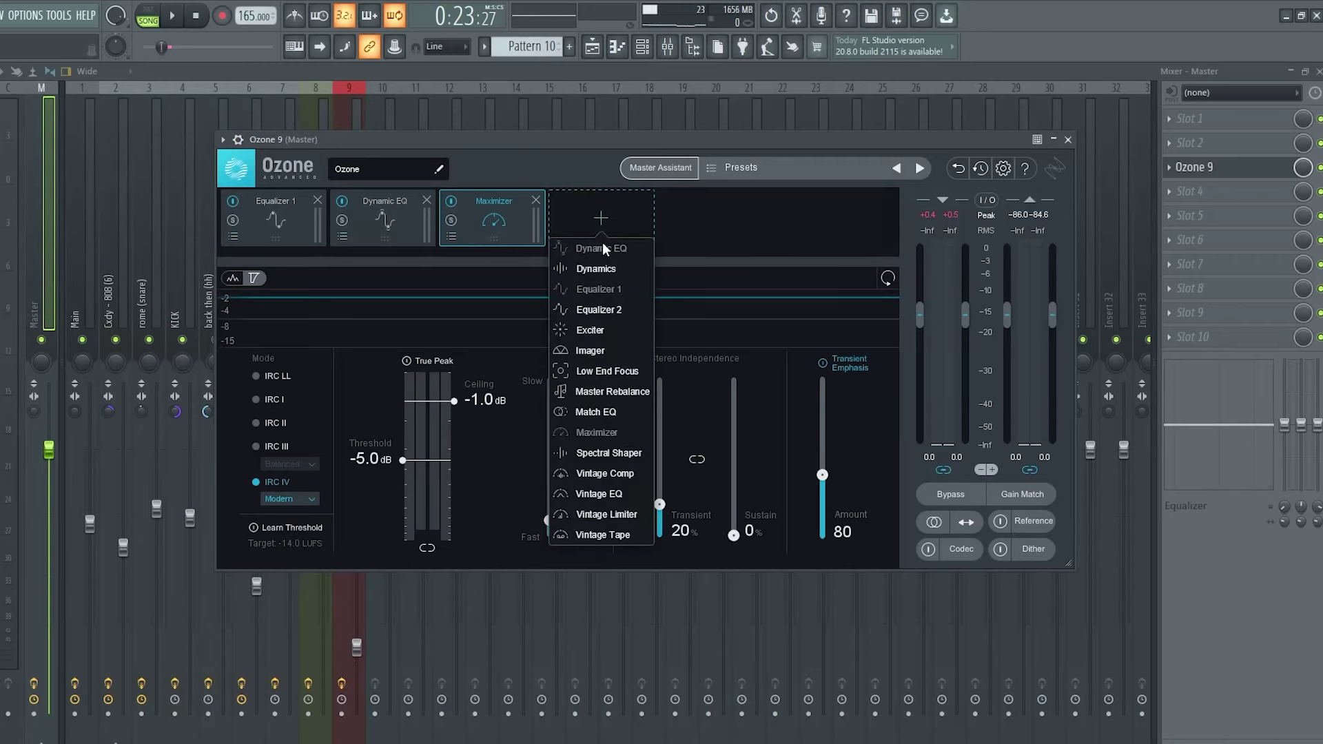
click(607, 372)
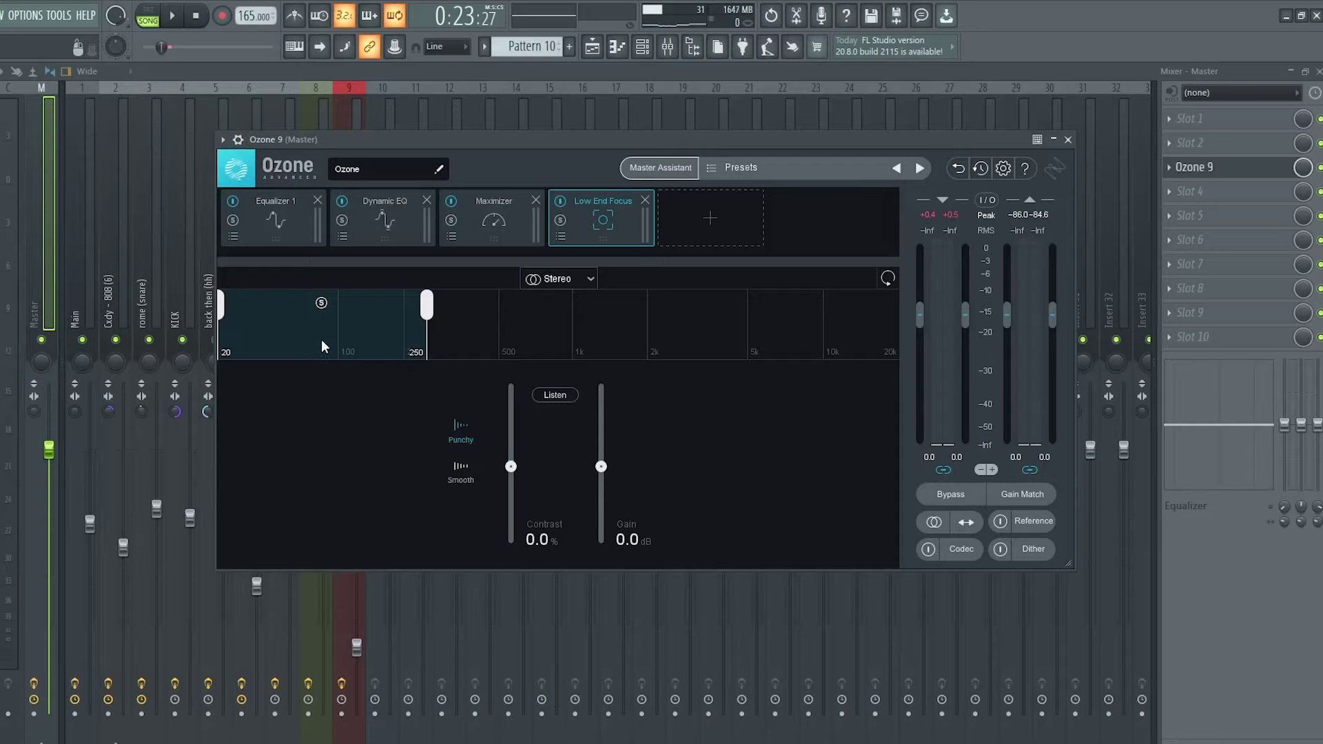
mouse_move(433, 309)
mouse_down()
mouse_move(452, 310)
mouse_move(407, 313)
mouse_move(429, 313)
mouse_up()
Audition different Low End Focus contrast amounts up to 100% during playback and settle on 46.2% in Punchy mode.
key(space)
drag(505, 466, 510, 386)
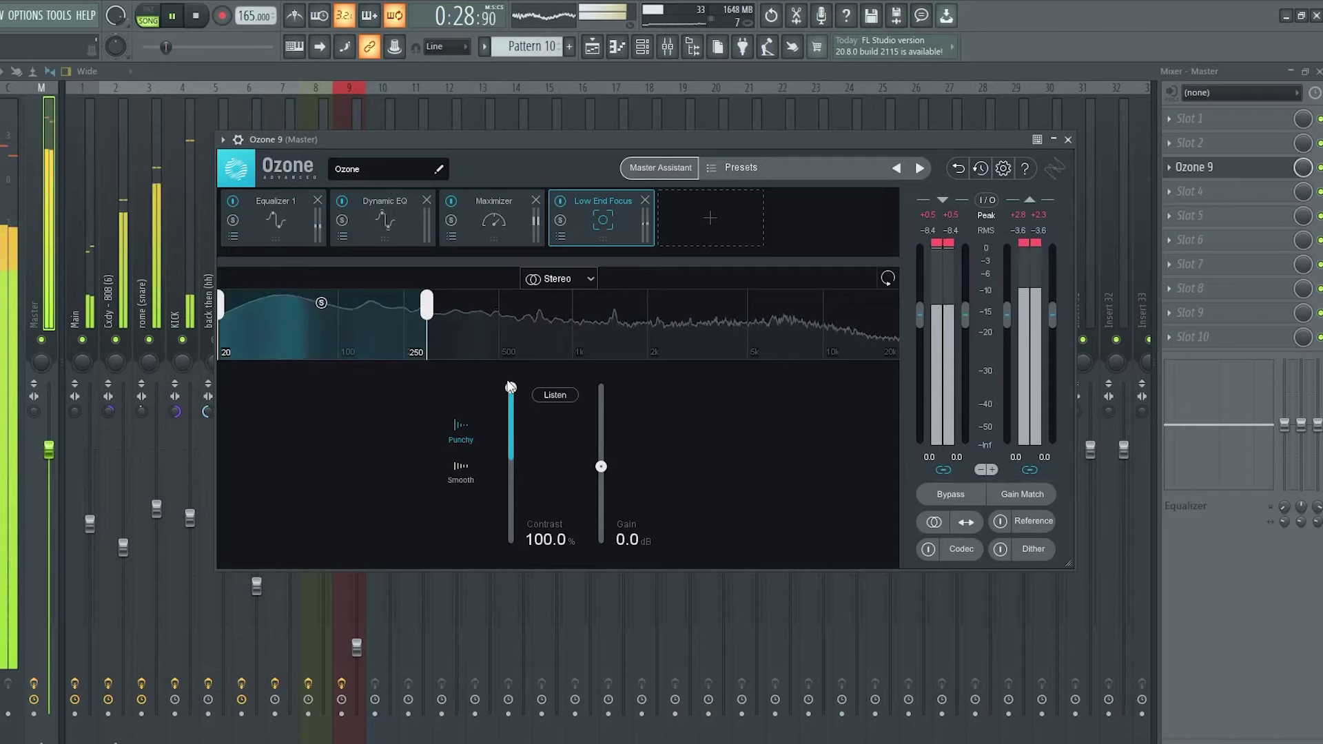
drag(511, 386, 511, 460)
key(space)
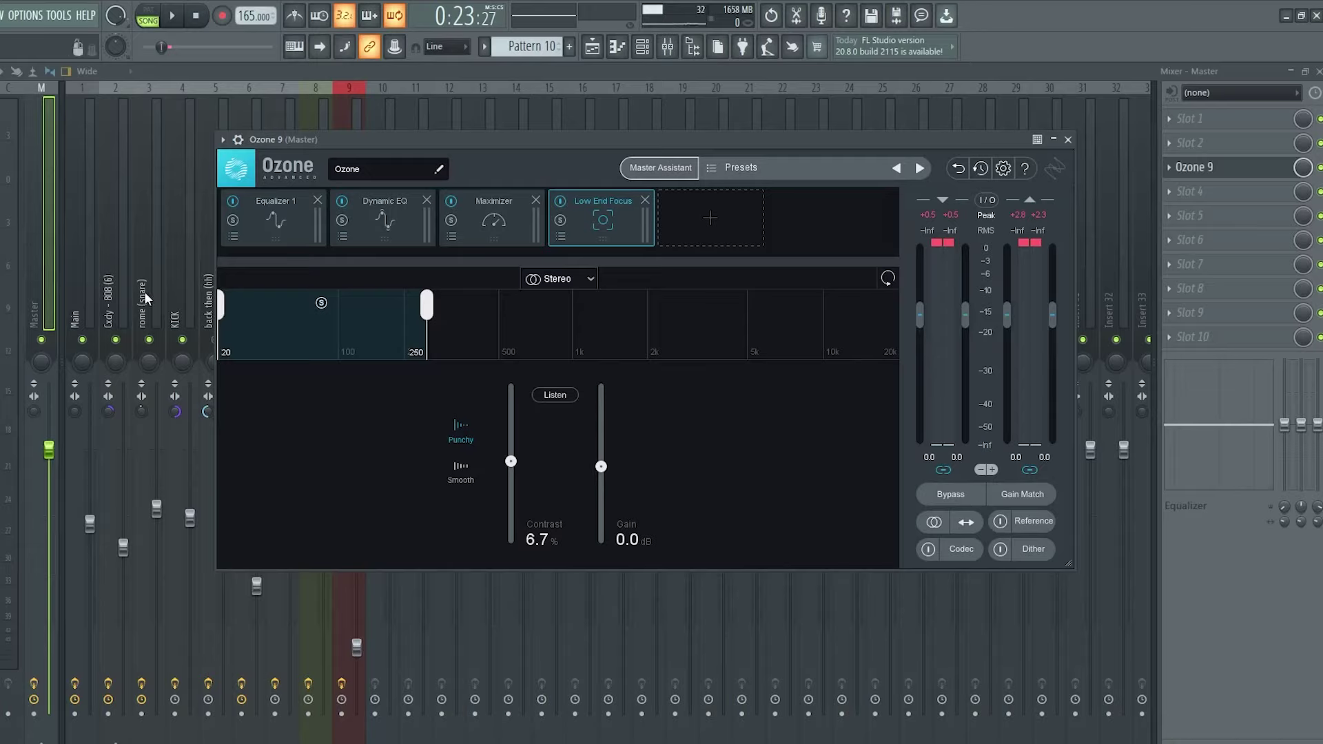
key(space)
drag(512, 463, 514, 430)
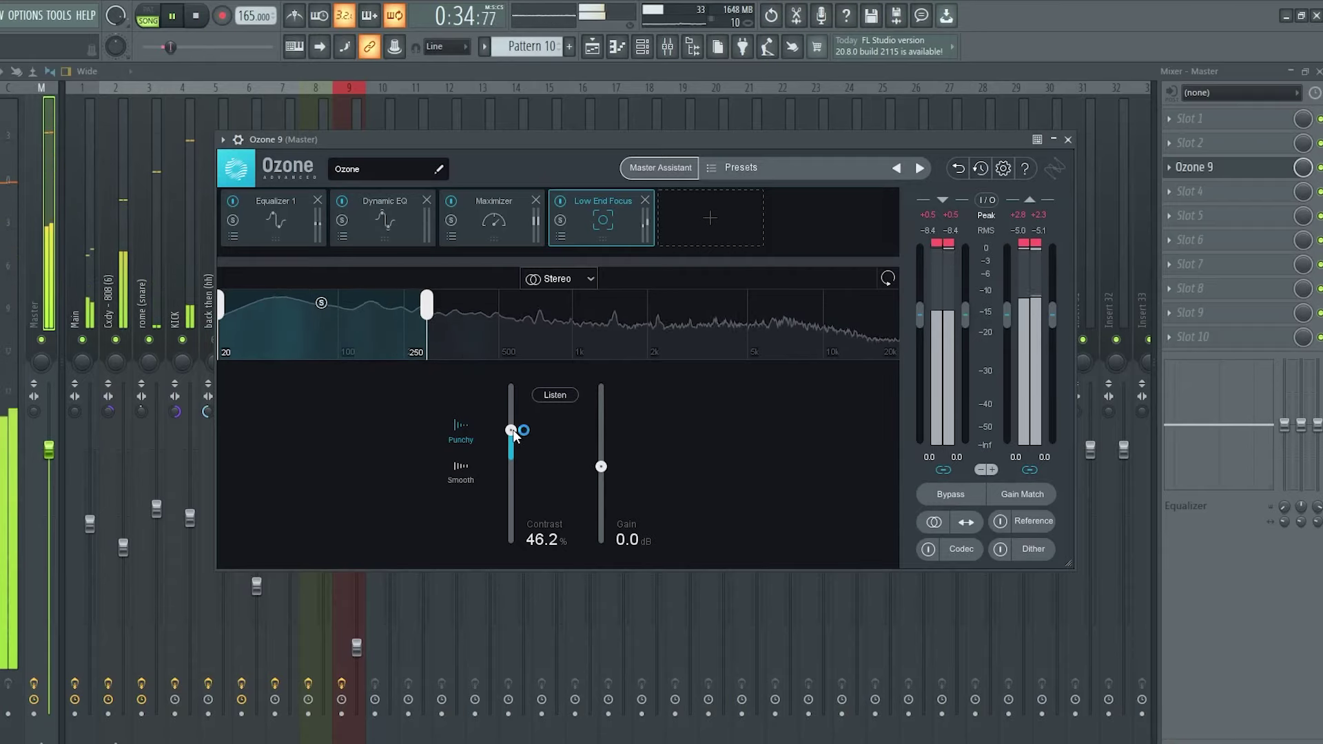
key(space)
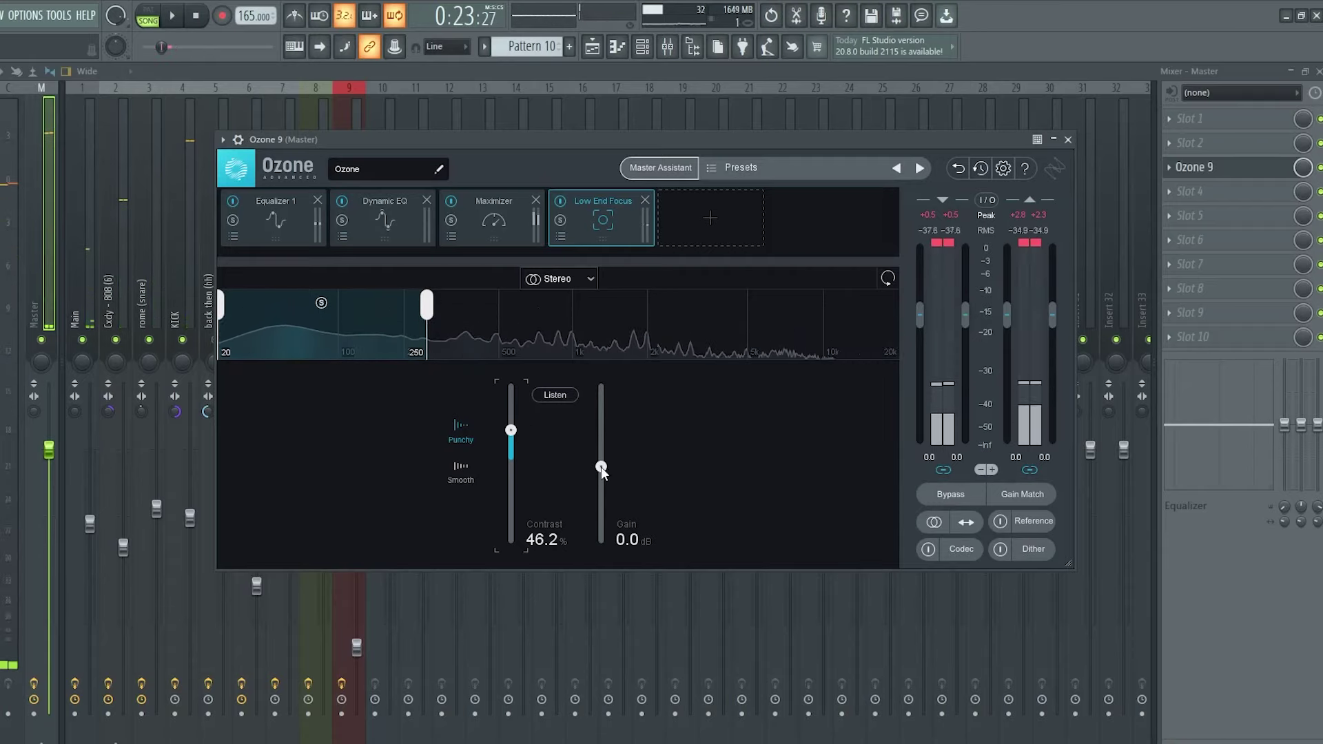
Raise the Low End Focus gain to 0.9 dB while playing the section from bar 17.
drag(601, 466, 601, 463)
key(space)
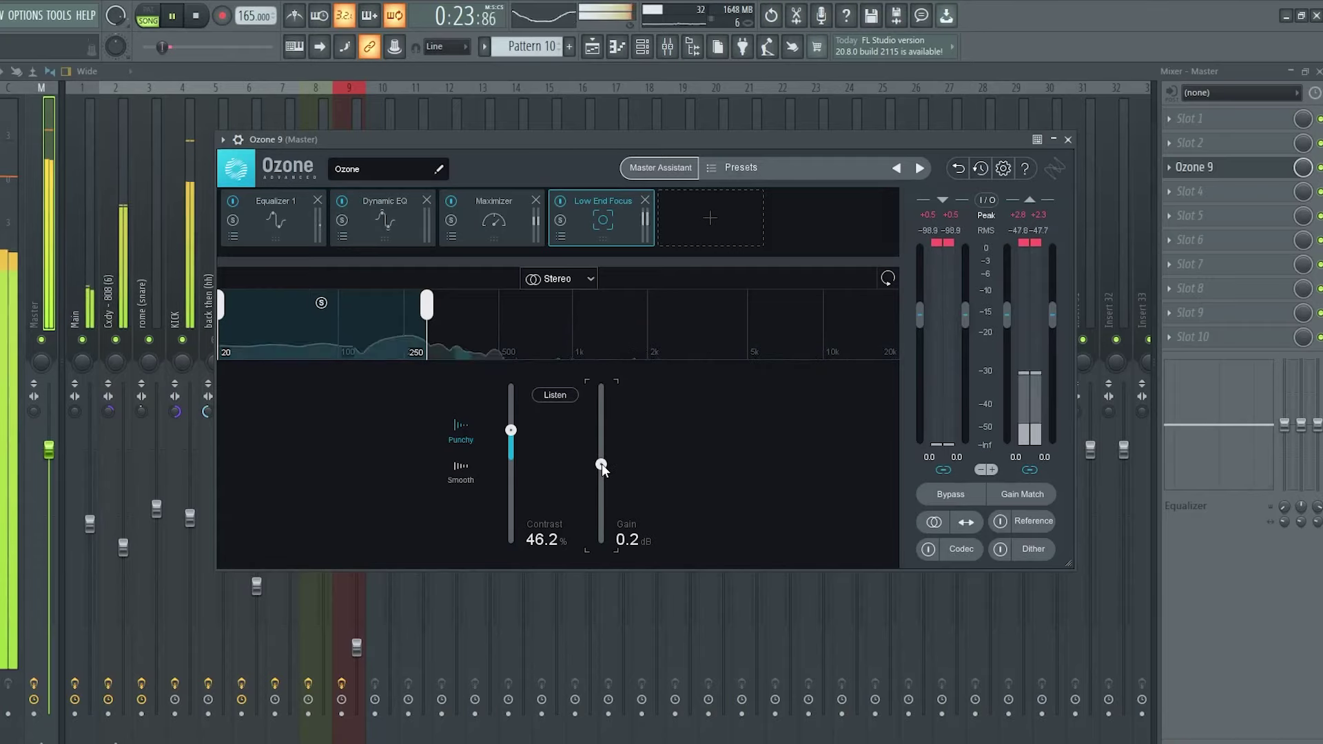
key(space)
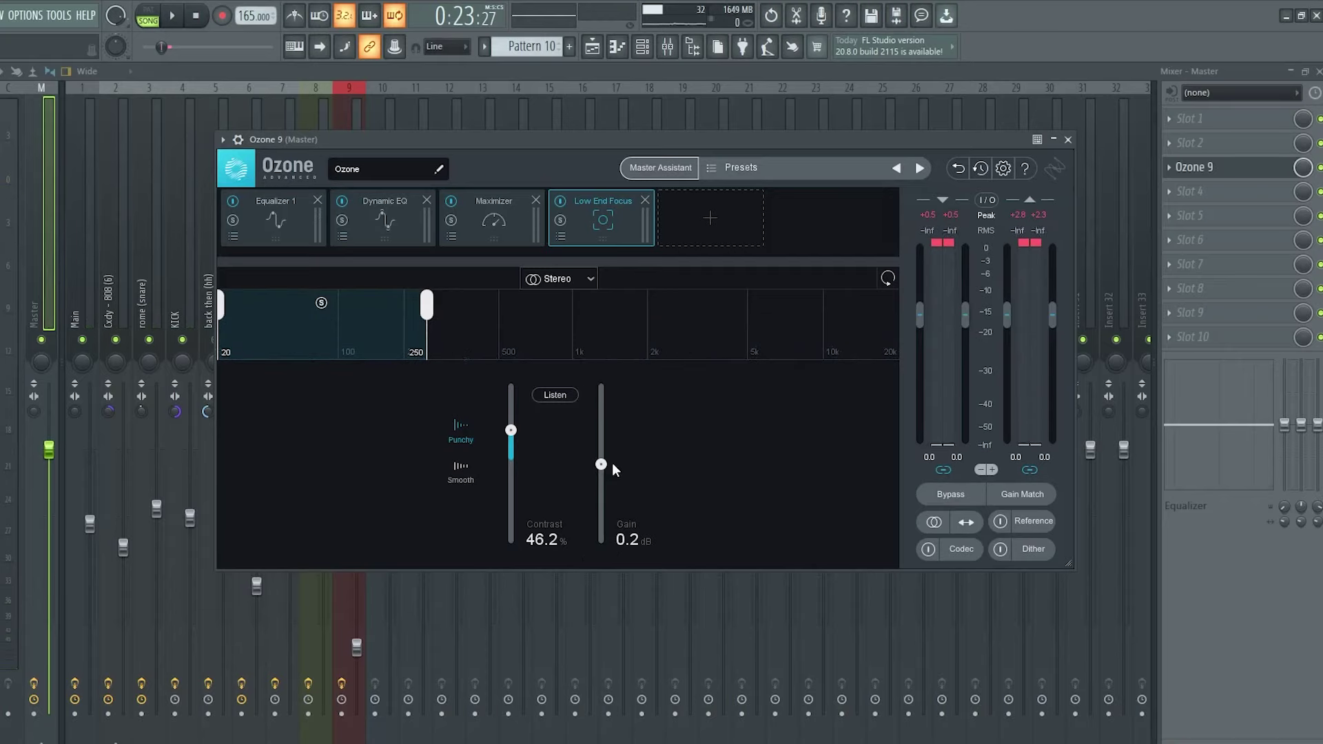
key(space)
mouse_move(601, 465)
mouse_down()
mouse_move(605, 398)
mouse_move(610, 454)
mouse_up()
key(space)
Check the Maximizer's ceiling and play the section to compare it with the peak level on the mixer meter.
click(494, 217)
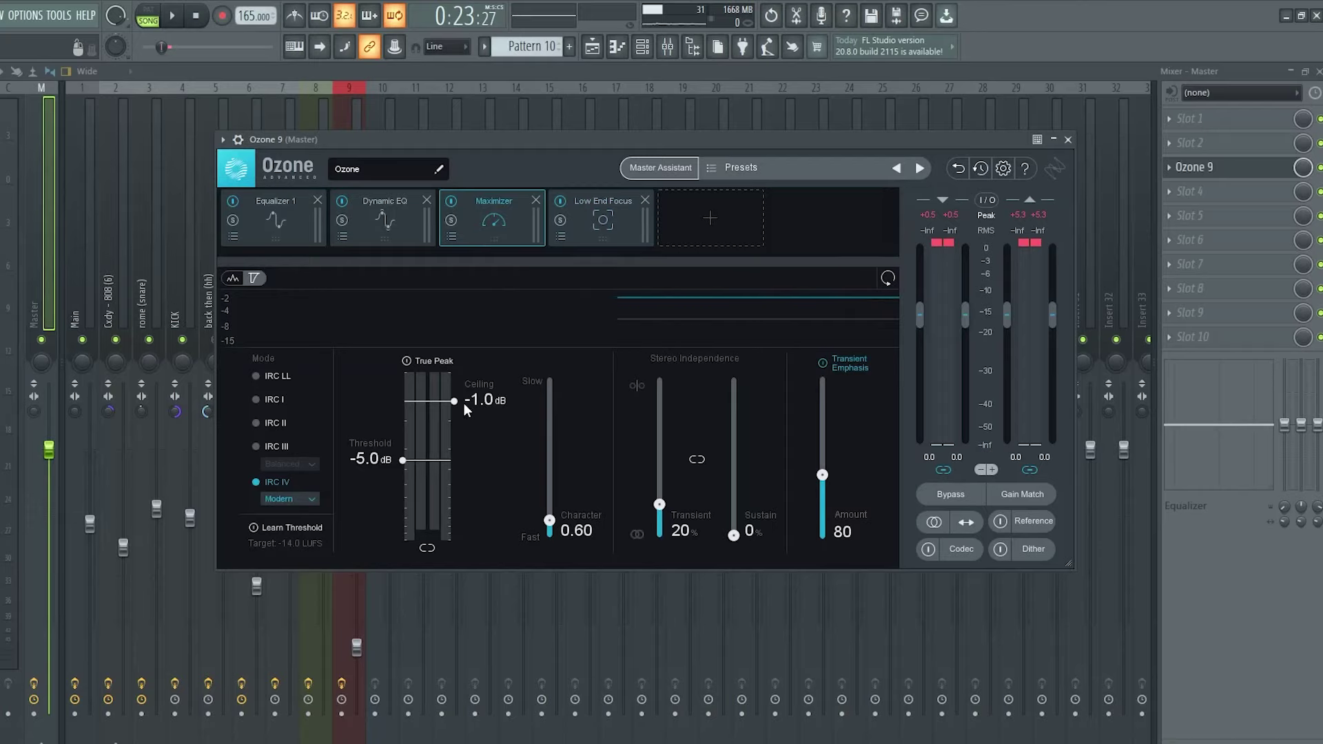
click(585, 225)
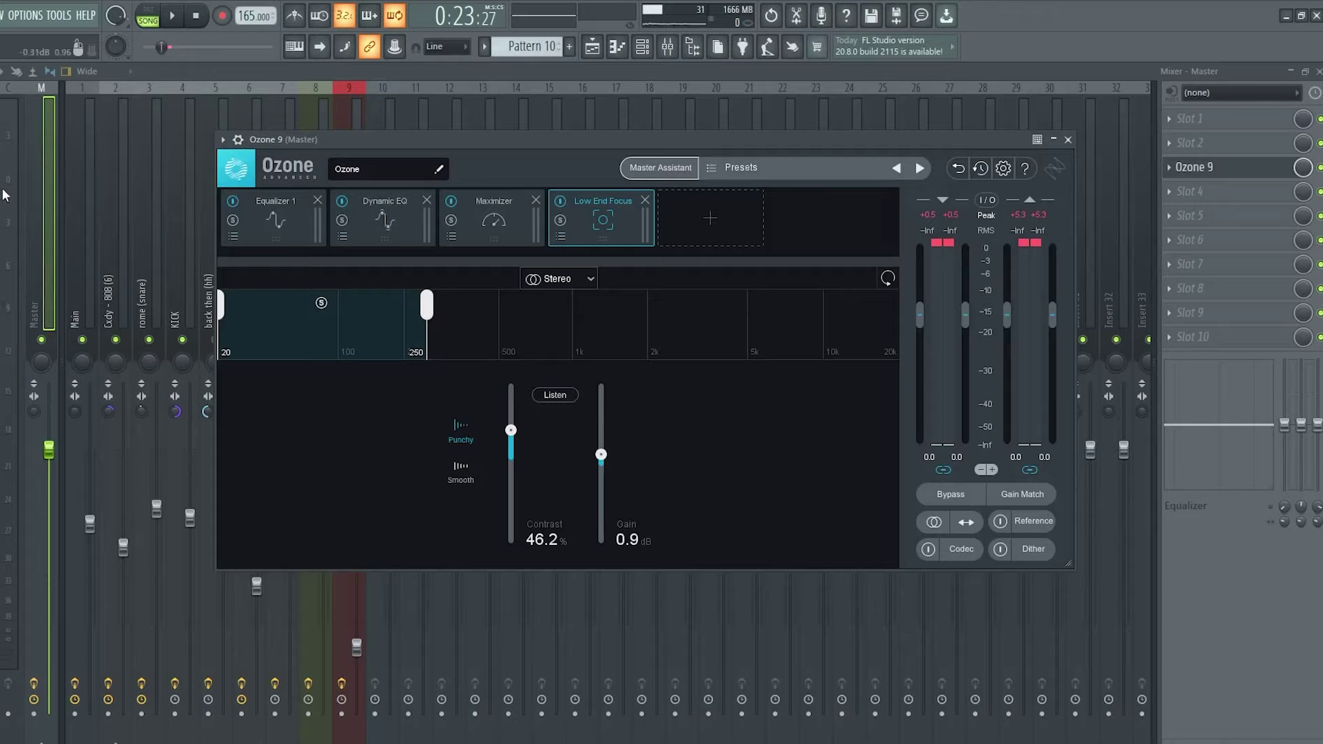
key(space)
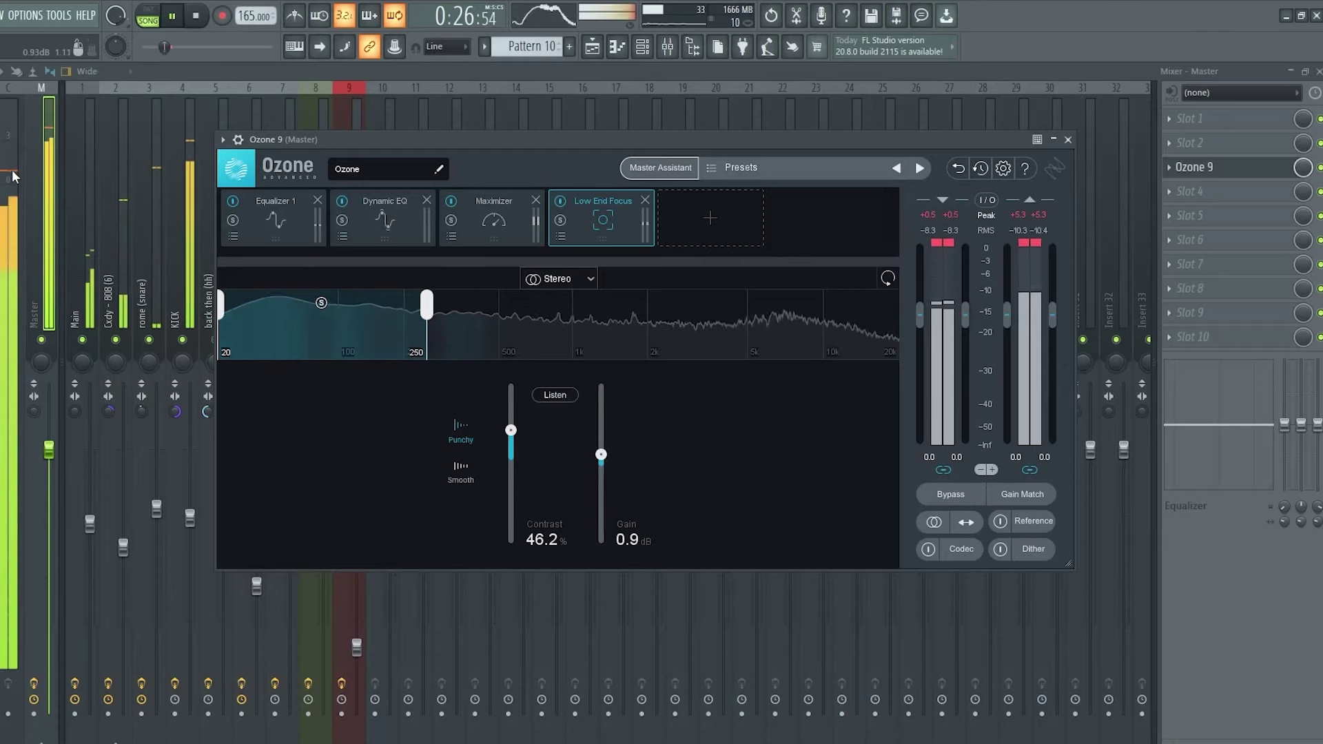
key(space)
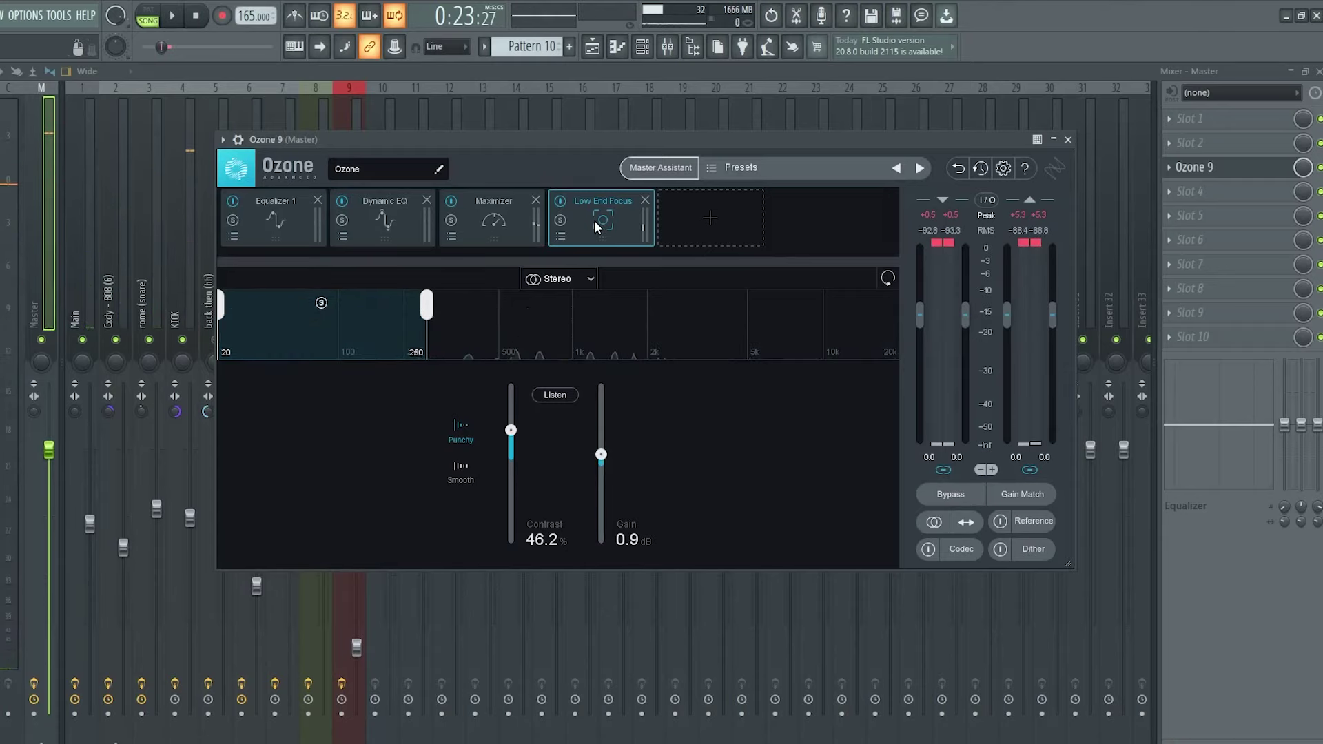
Move Low End Focus ahead of the Maximizer in Ozone's chain and play the section to check the level.
drag(614, 221, 499, 210)
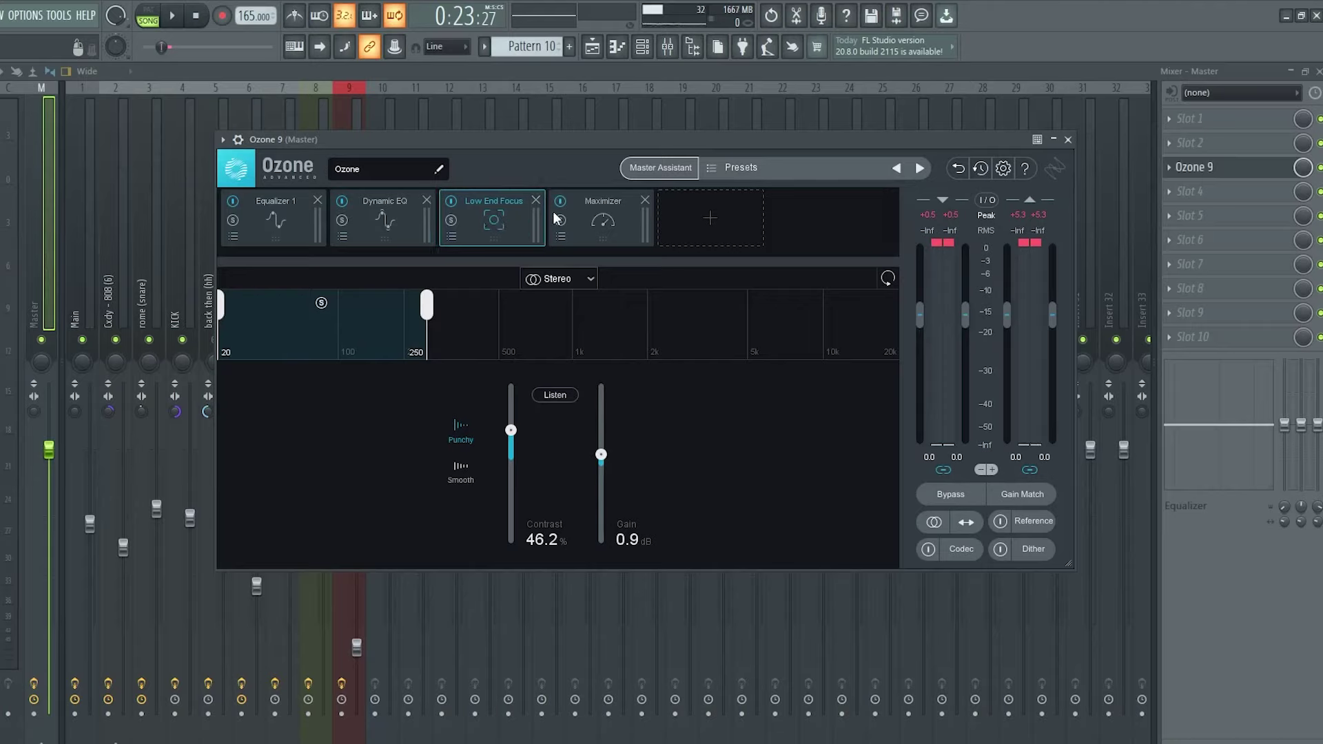
key(space)
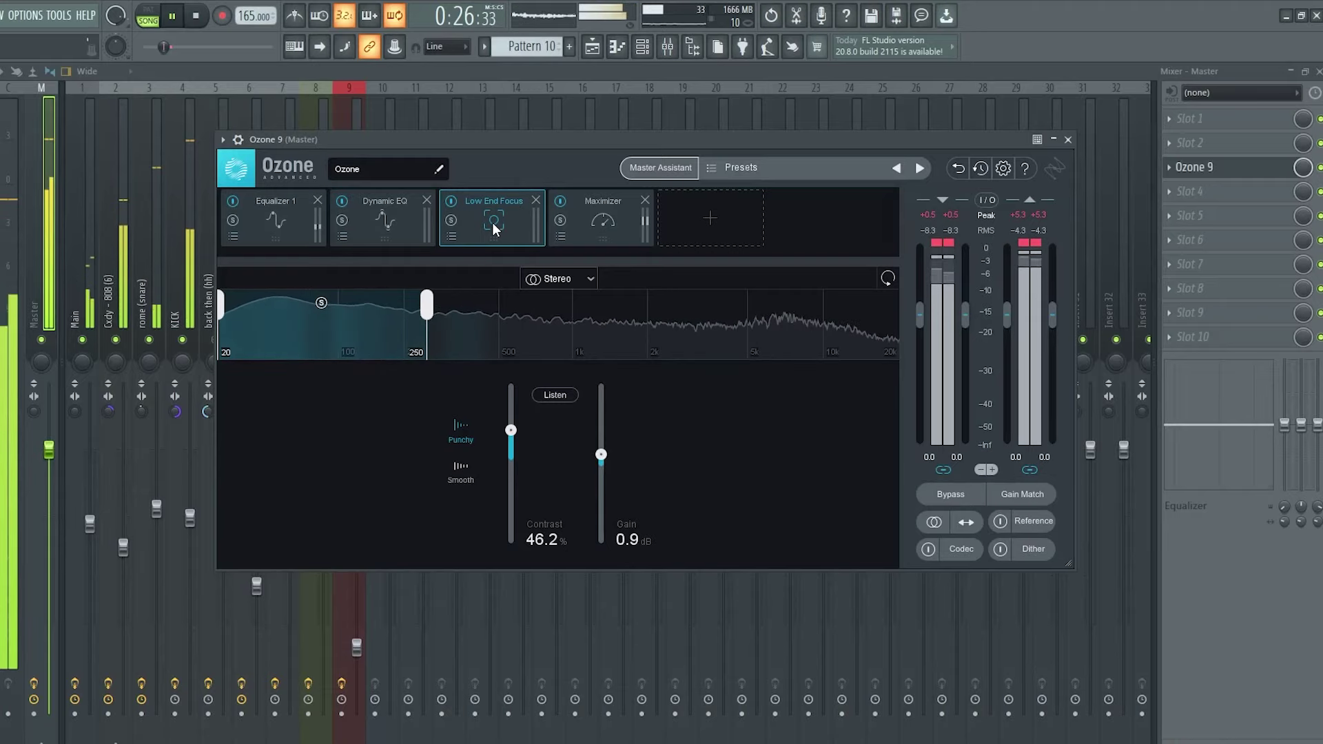
key(space)
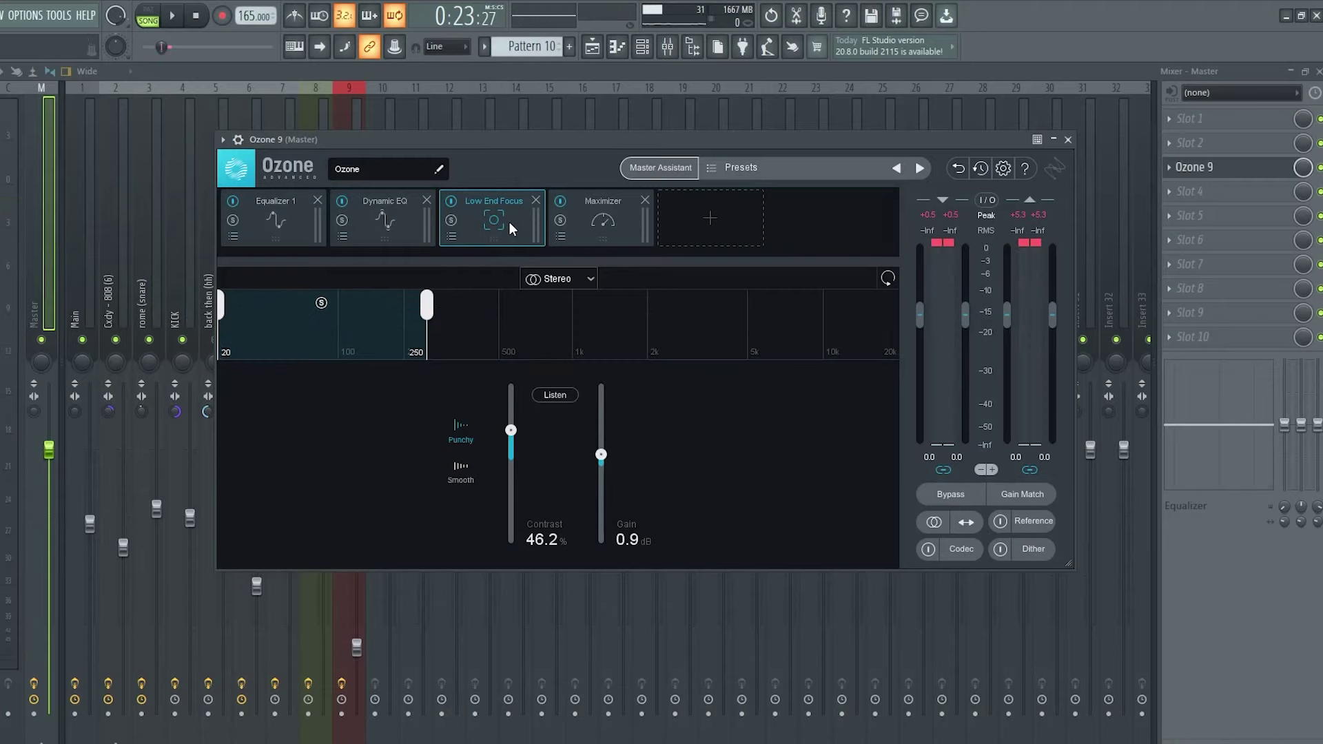
Add an Imager module after the Maximizer and split it into three bands, with crossovers just below 300 Hz and 3 kHz.
click(709, 225)
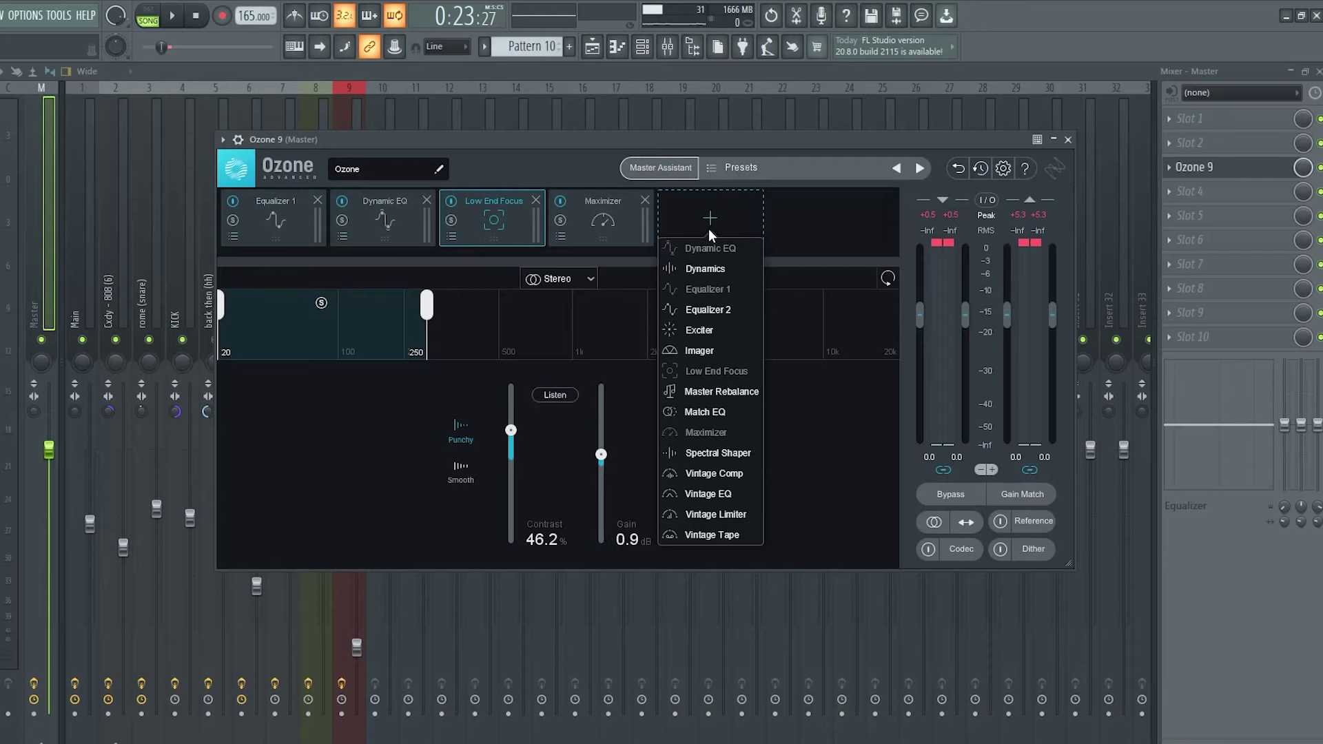
click(708, 353)
drag(625, 138, 602, 119)
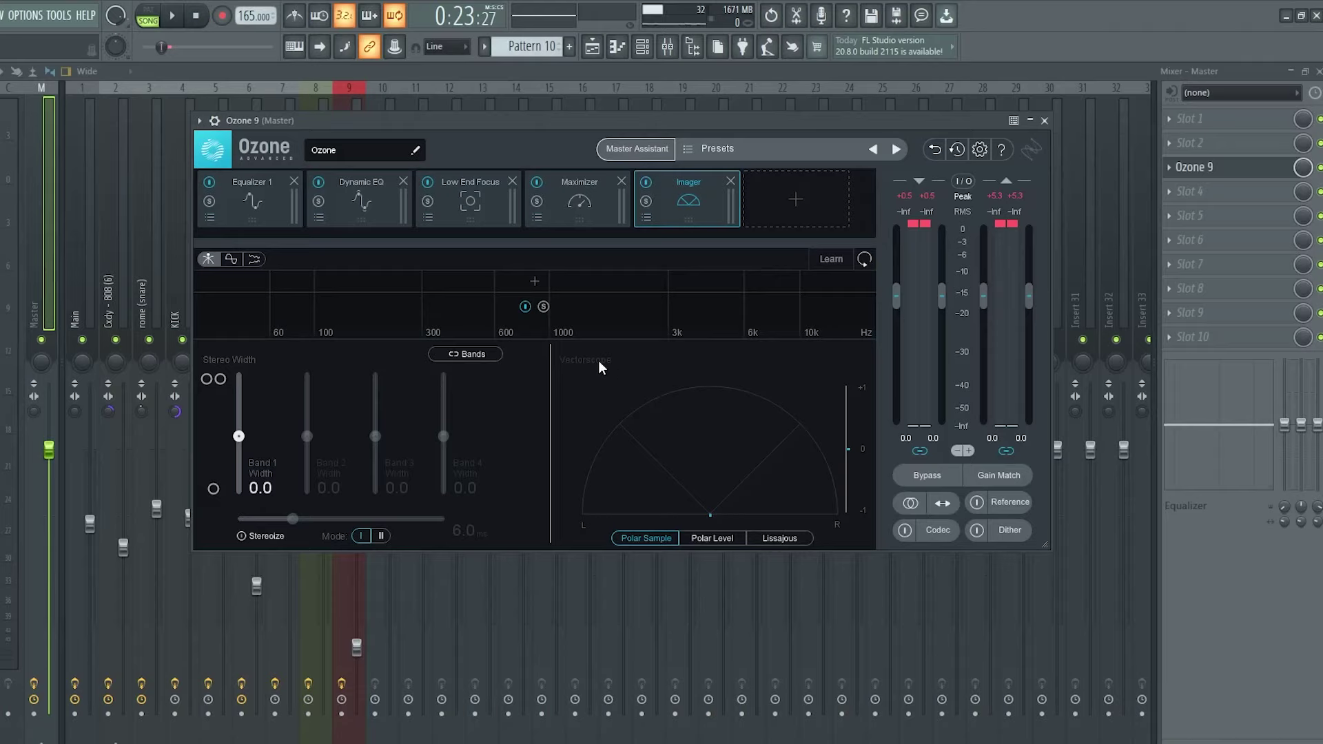
click(379, 281)
click(660, 283)
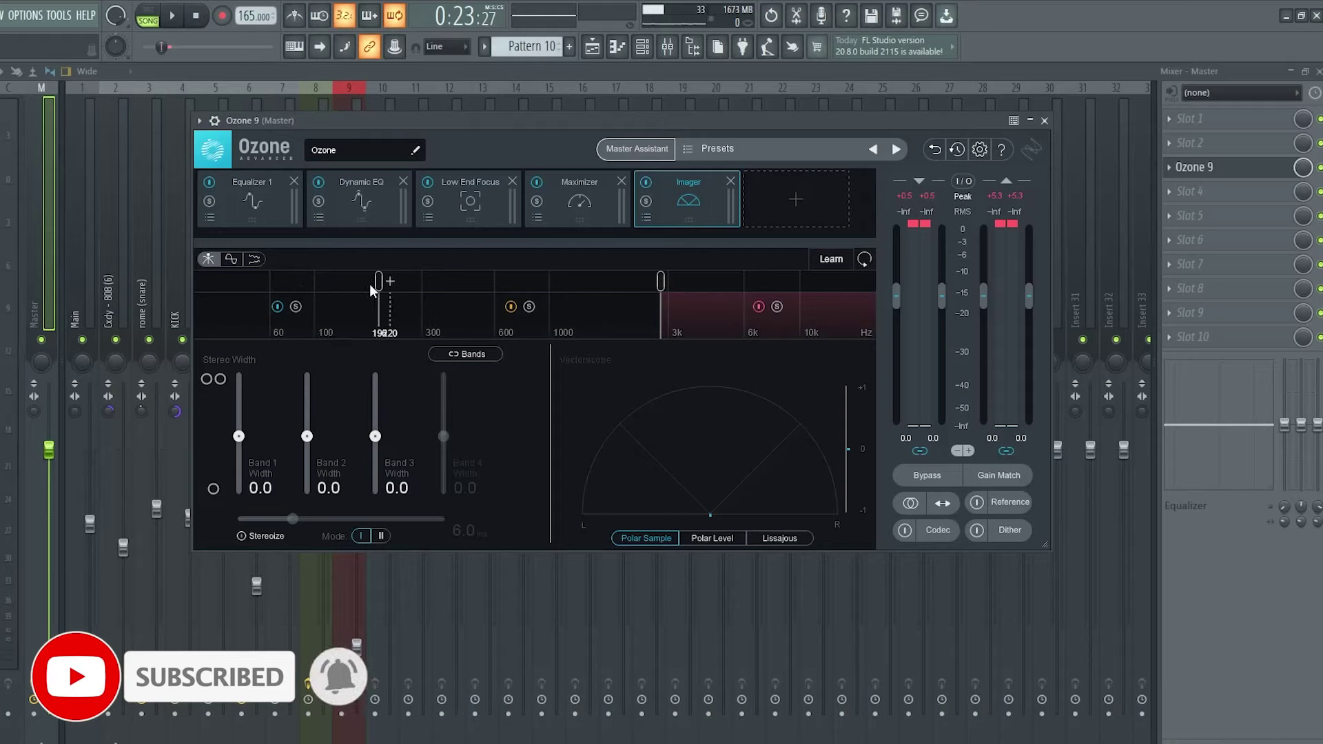
drag(378, 283, 403, 282)
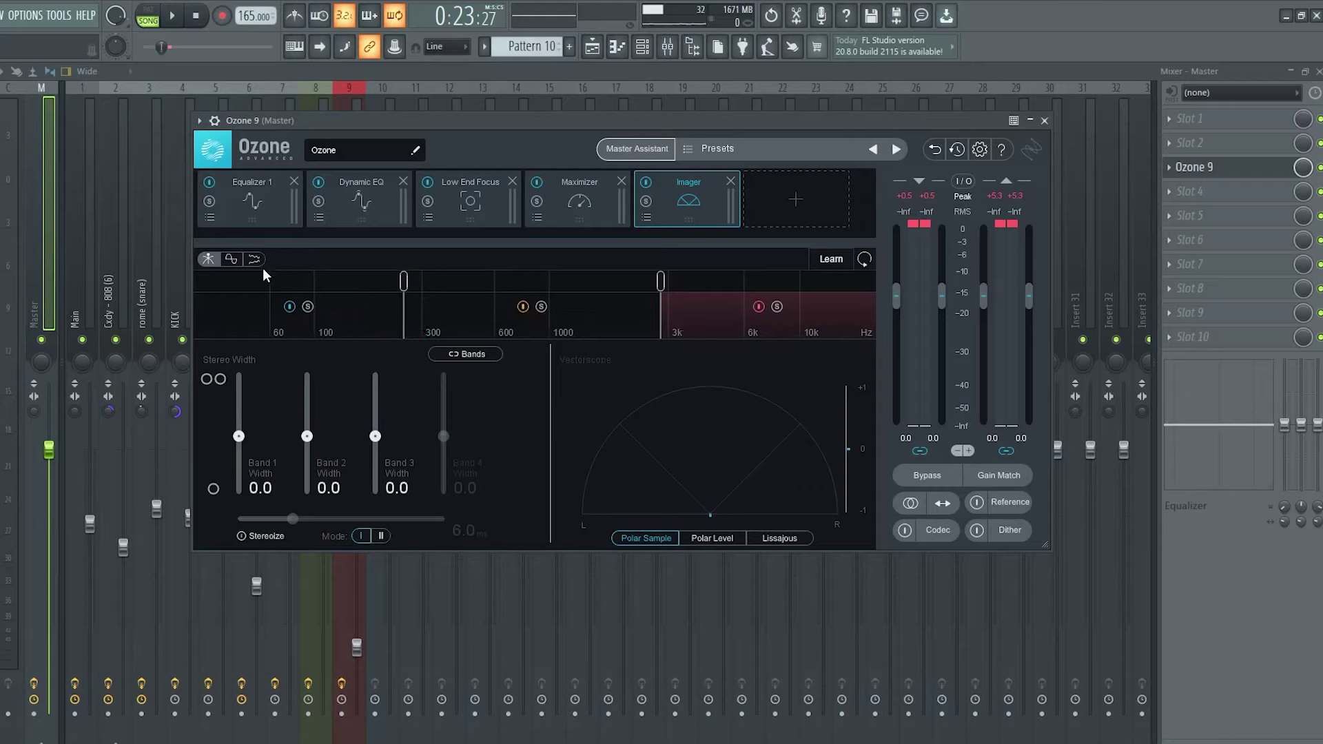
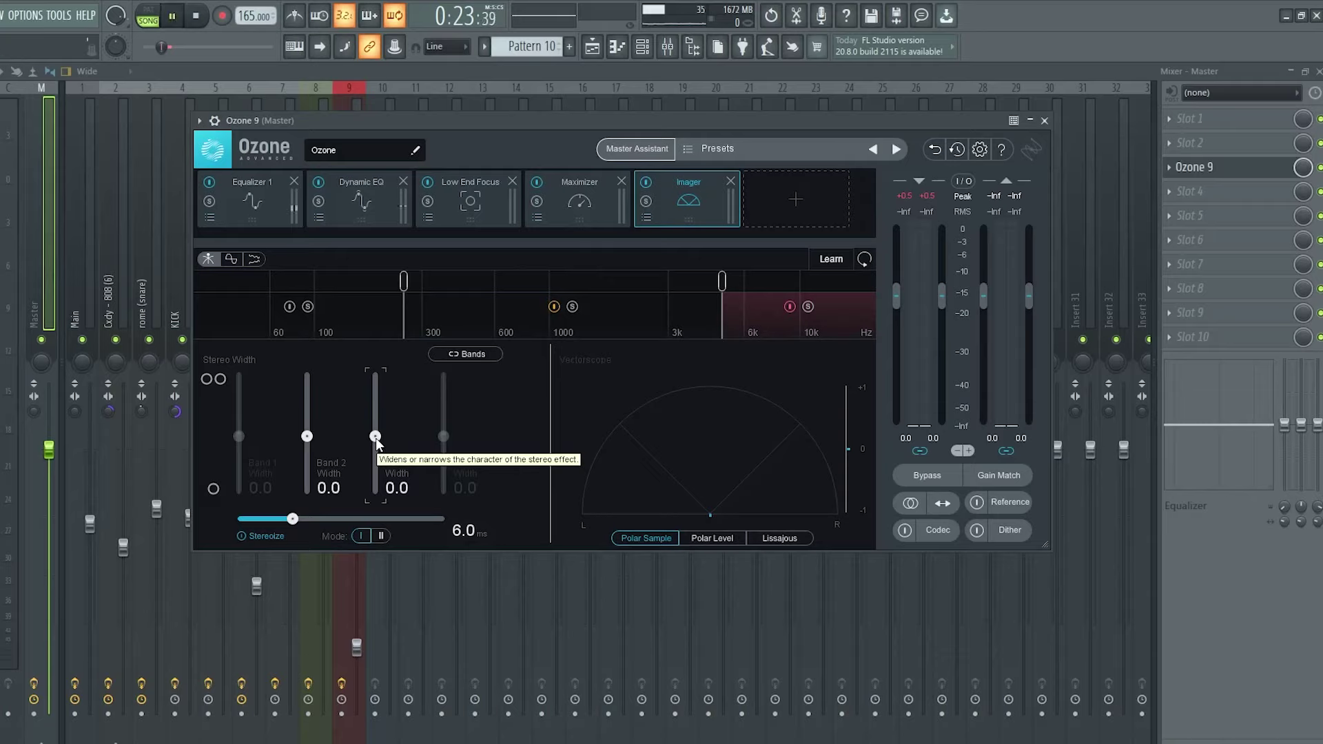
Try widening the Imager's high band and its middle band to a stereo width of 100 while playing the section.
drag(377, 440, 383, 374)
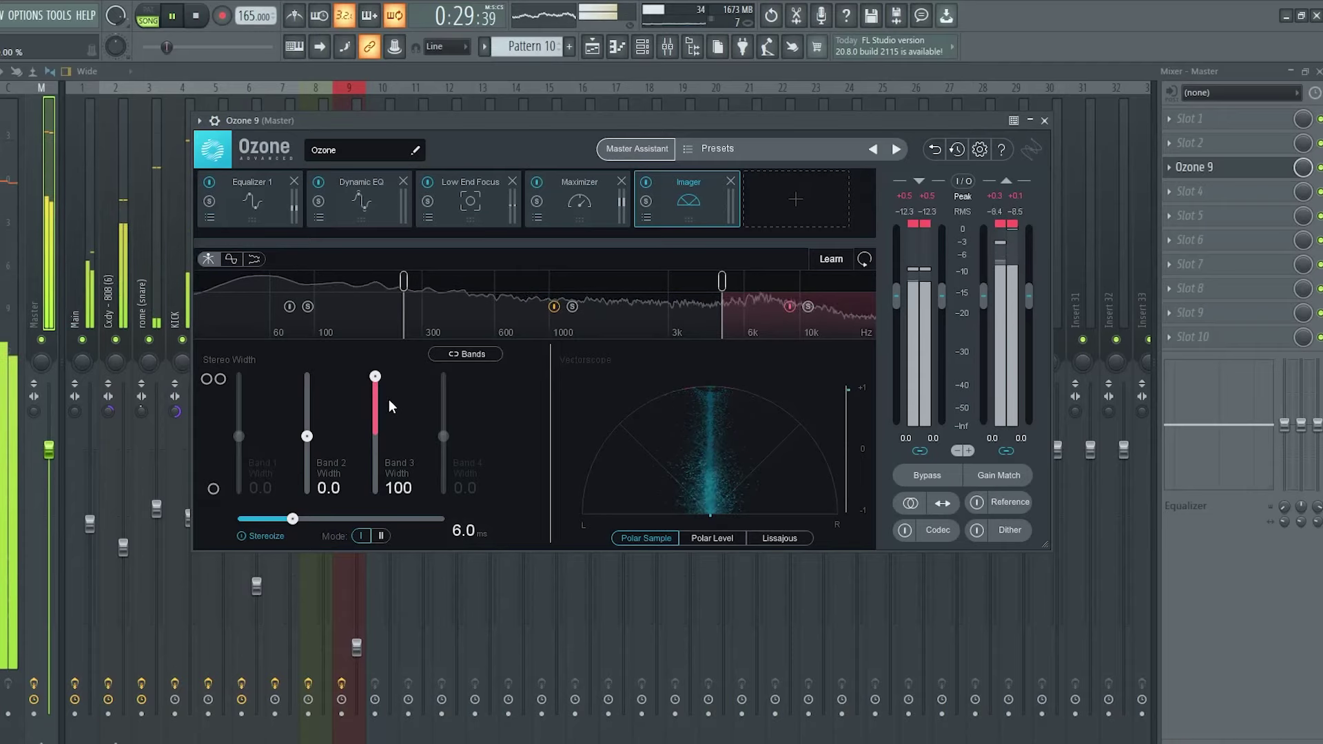
key(space)
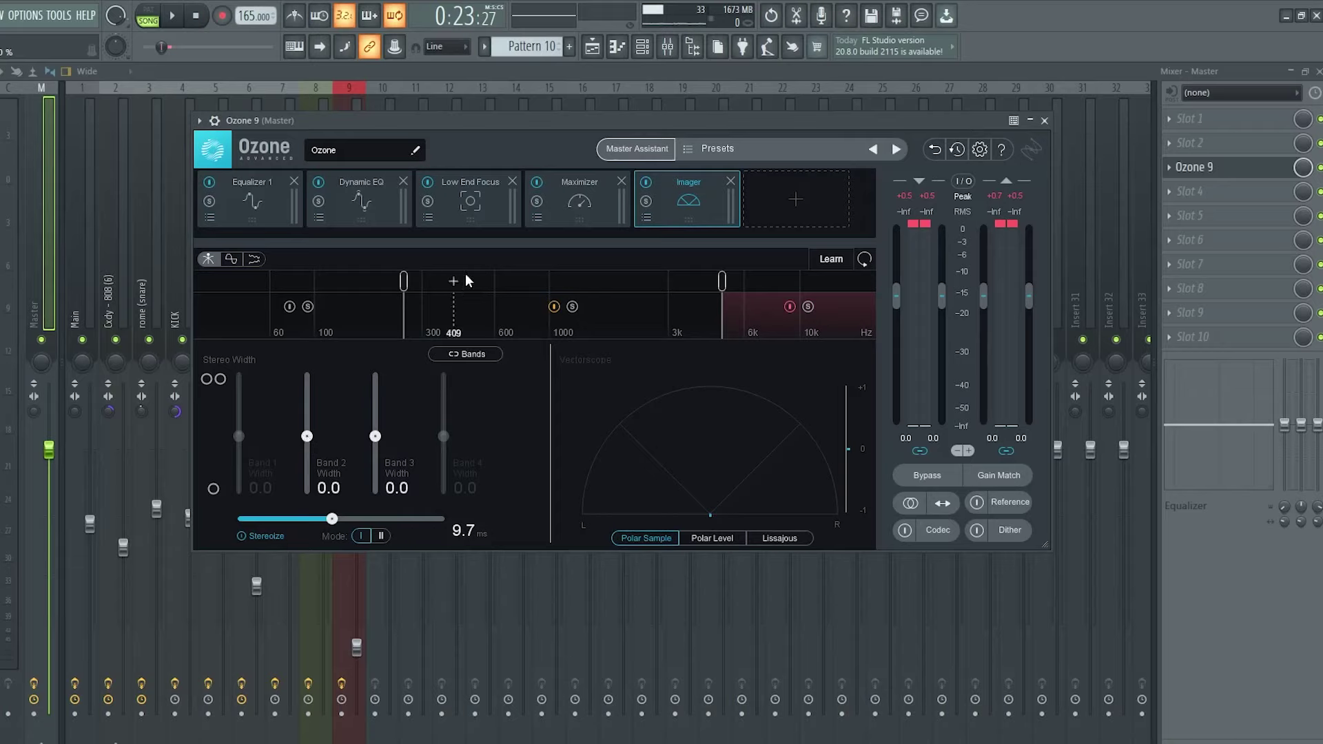
key(space)
drag(308, 437, 329, 370)
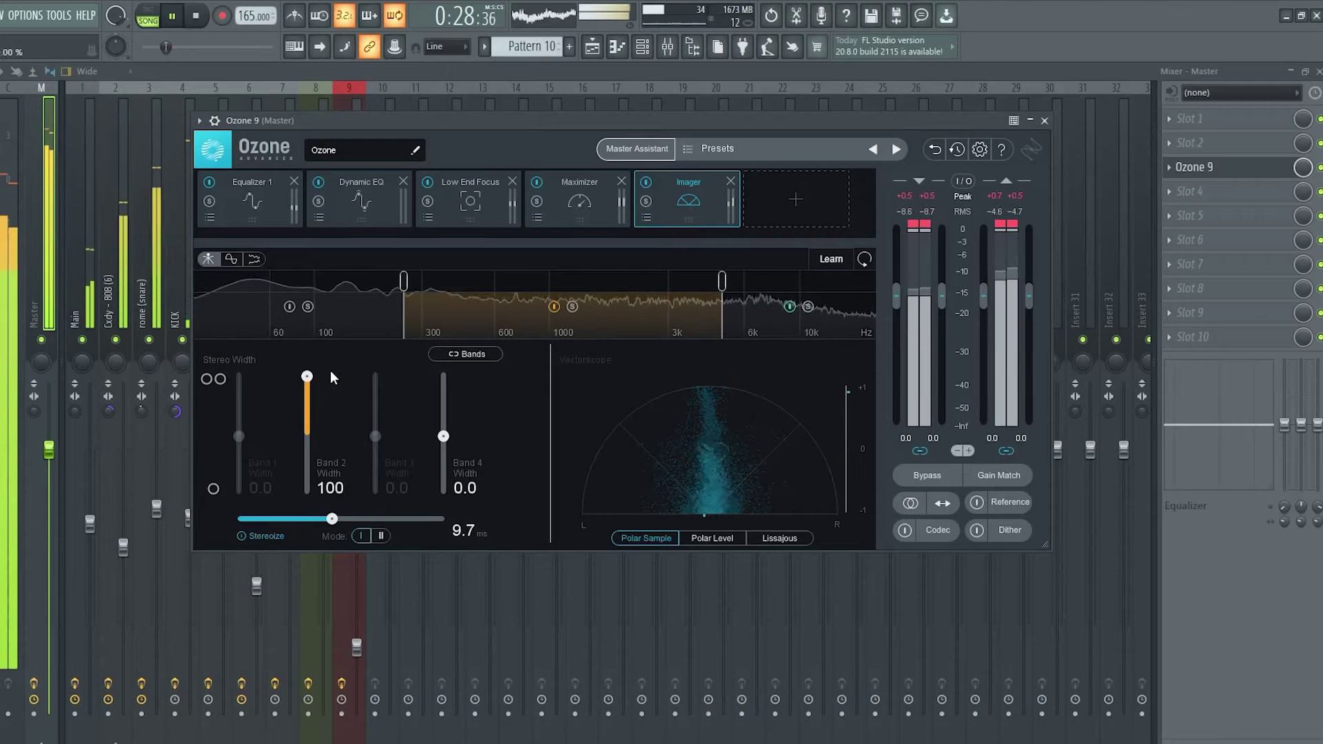
key(space)
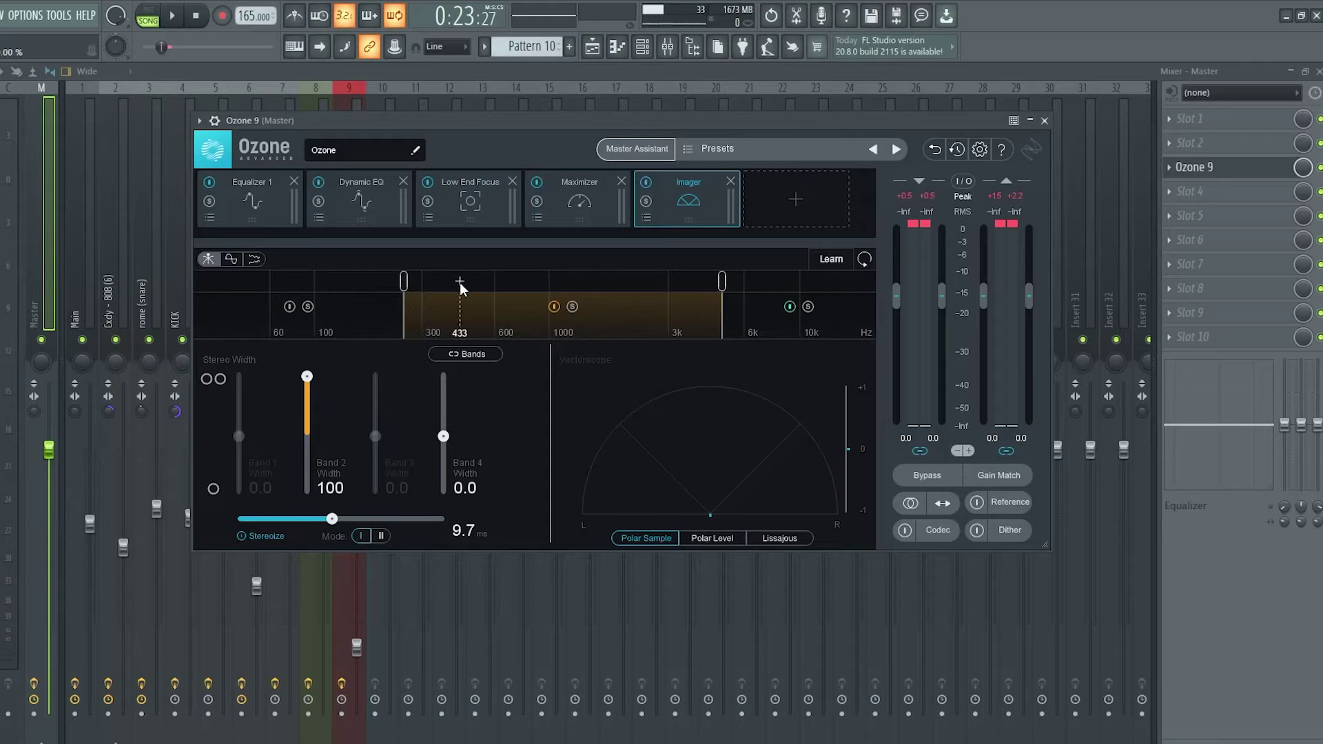
Set the Imager's high band width to 57.0, the middle band width to 21.5 and Stereoize to 8.0 ms during playback.
drag(443, 437, 443, 418)
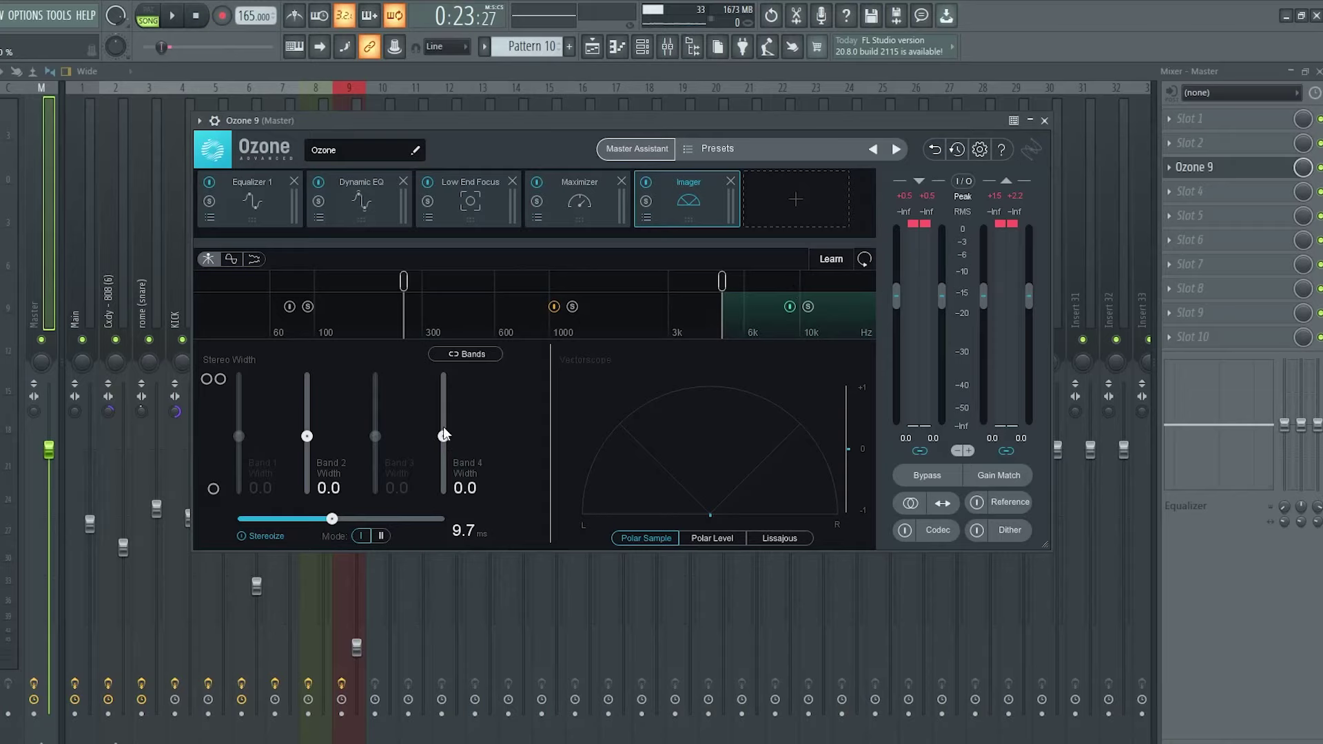
drag(444, 436, 445, 411)
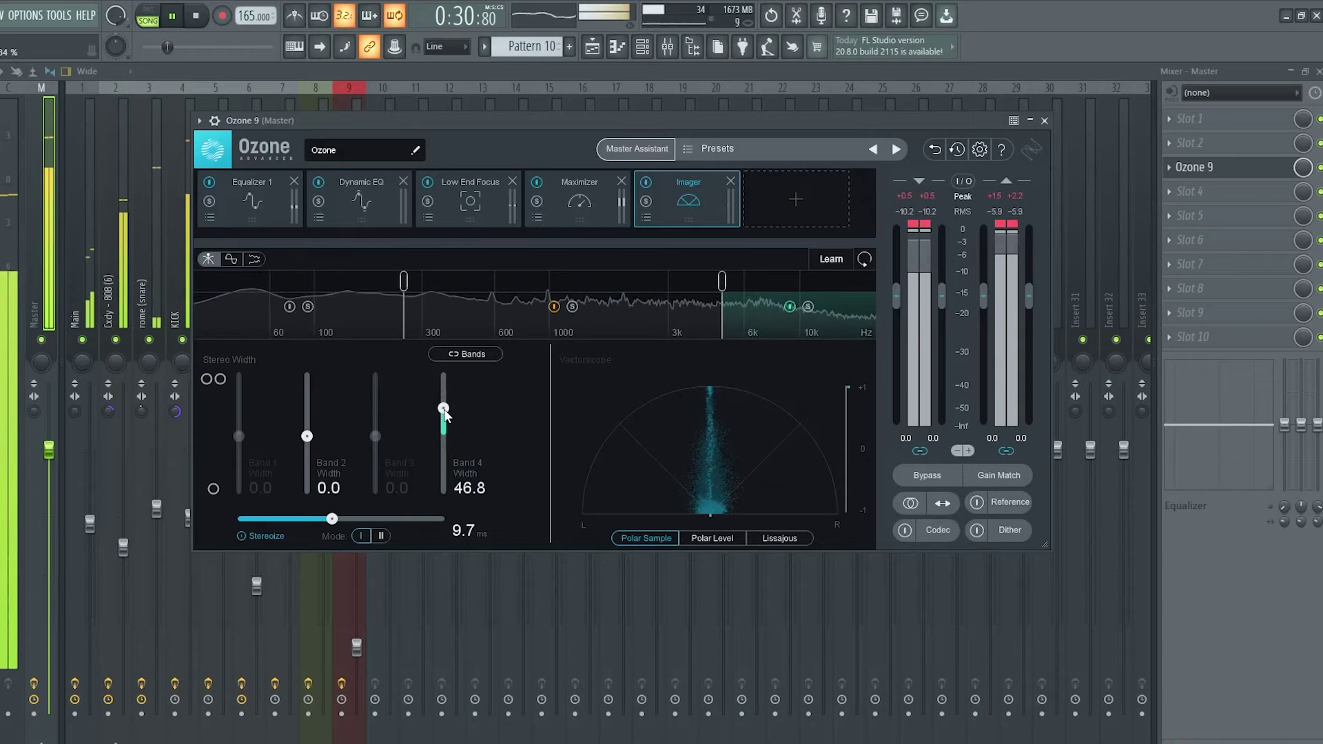
drag(332, 524, 313, 524)
drag(443, 412, 447, 423)
drag(307, 436, 311, 427)
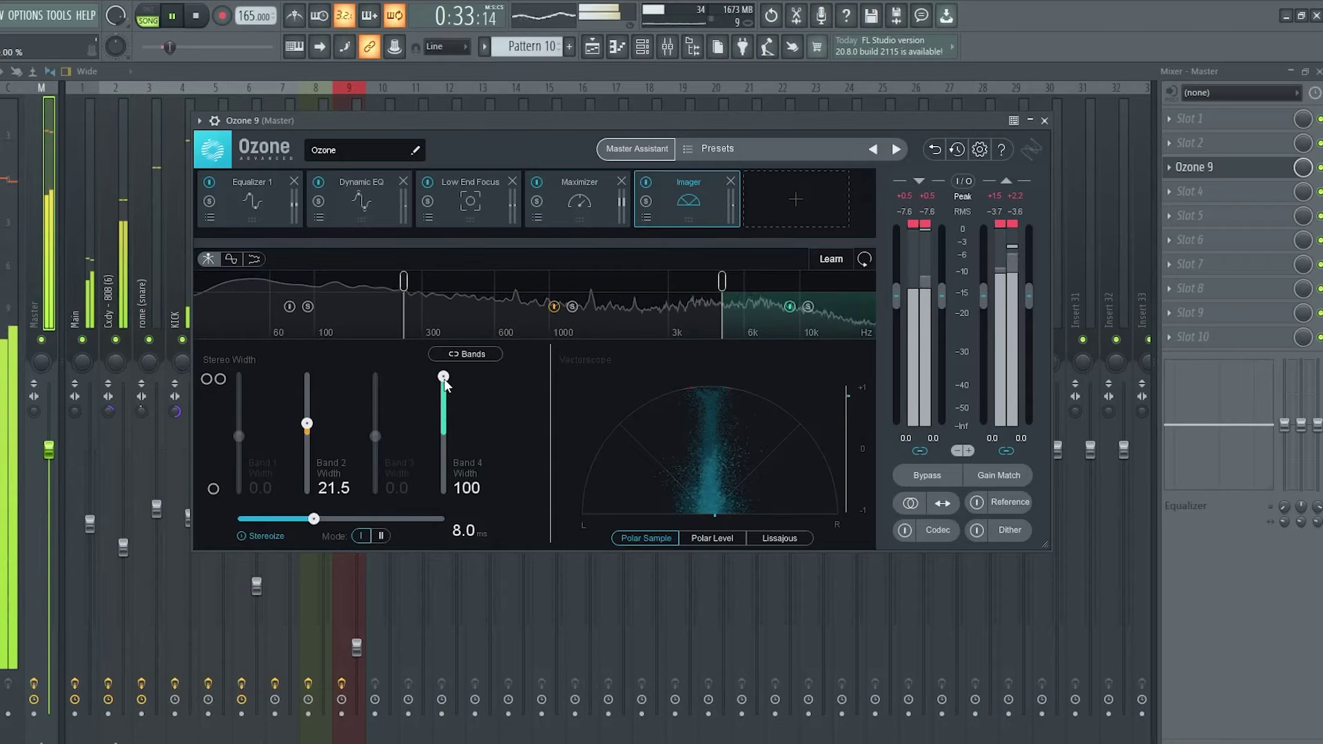
drag(444, 410, 445, 411)
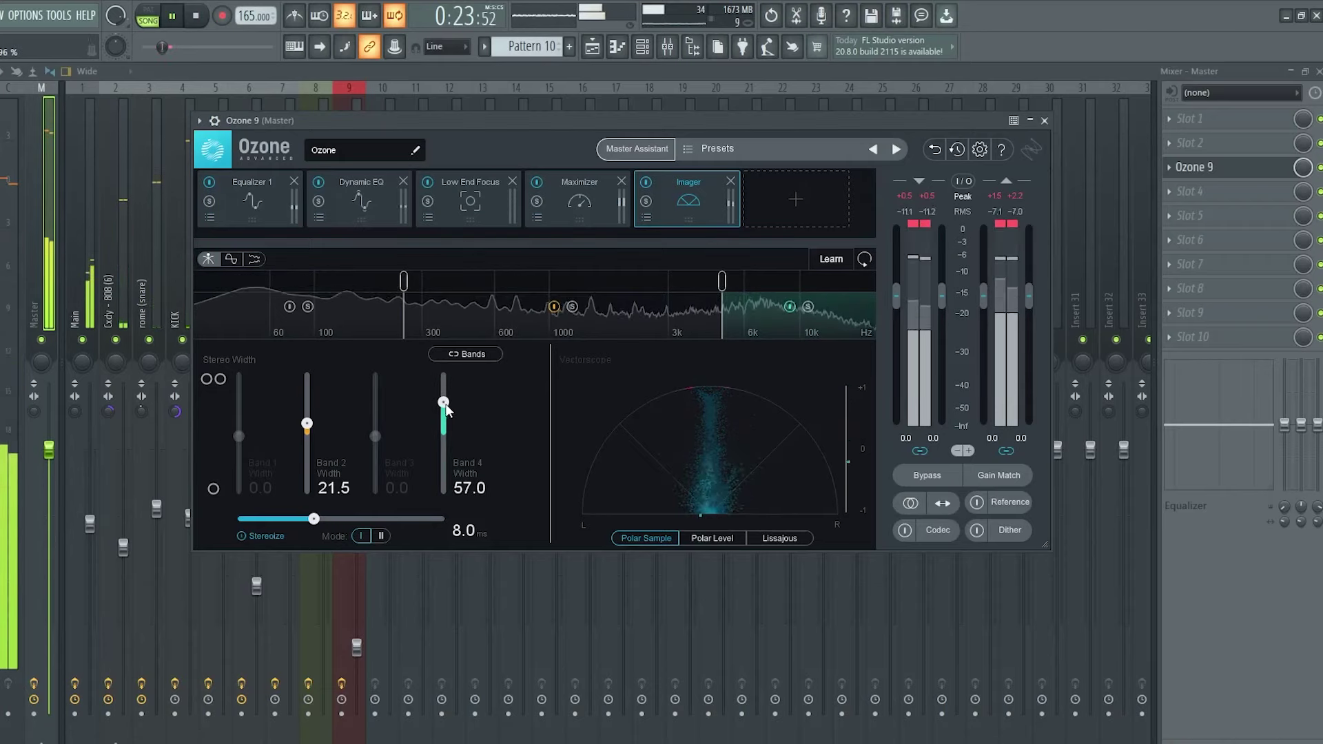
Try Stereoize at 20.0 ms, settle it at 9.2 ms, and reduce the high band's width to 50.6.
drag(313, 520, 454, 530)
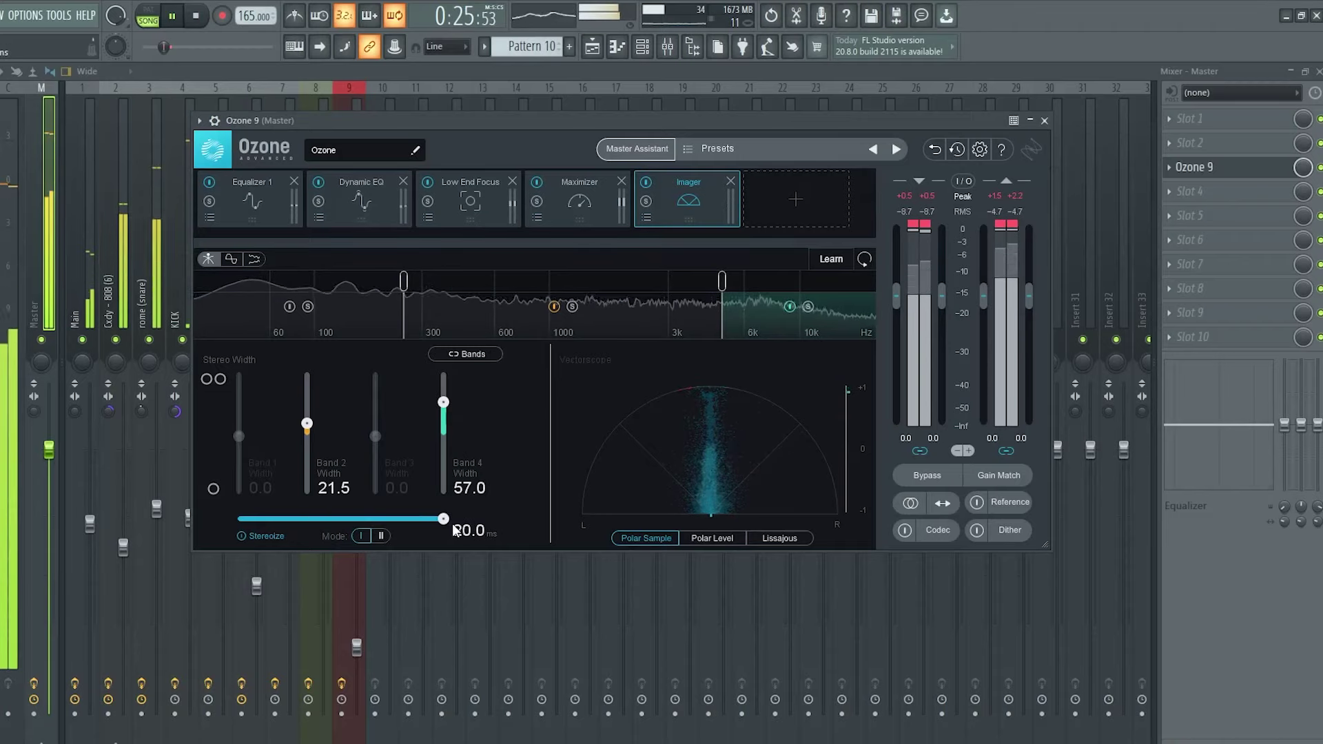
mouse_move(334, 518)
mouse_down()
mouse_move(242, 519)
mouse_move(328, 522)
mouse_up()
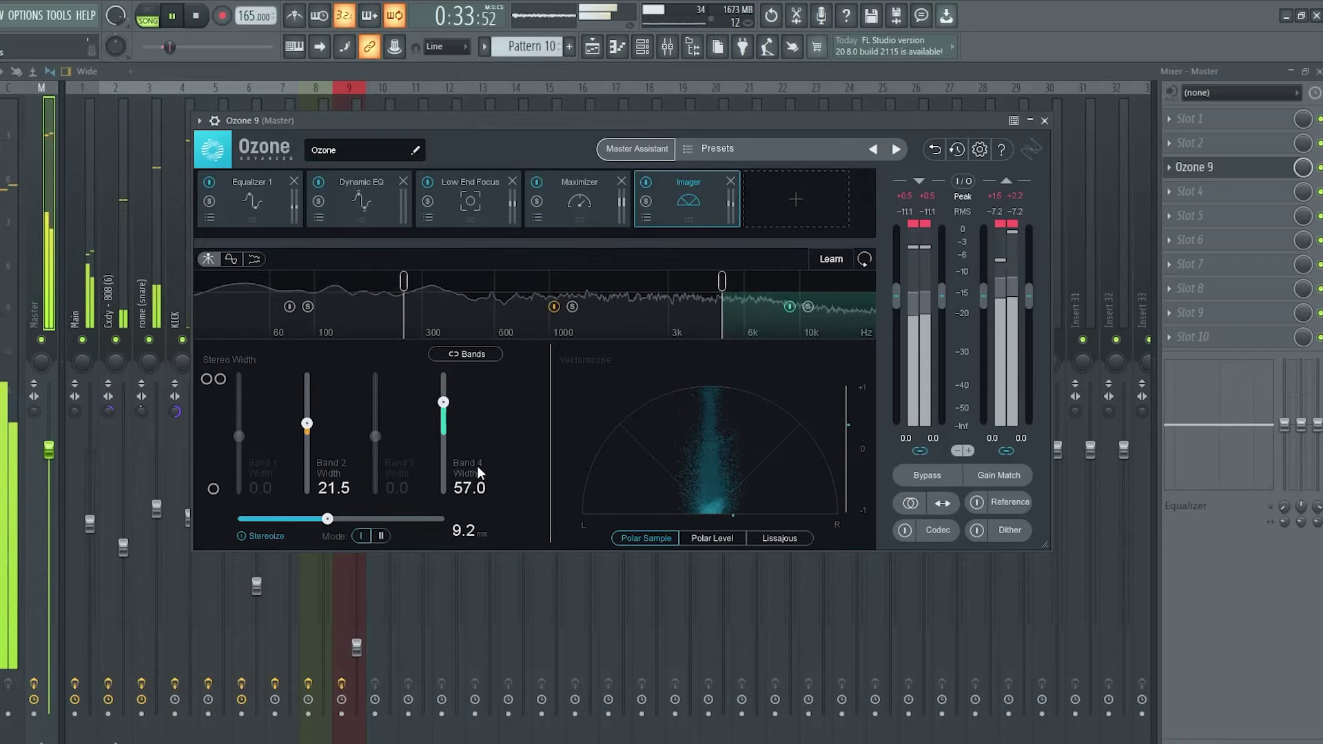
drag(443, 402, 447, 416)
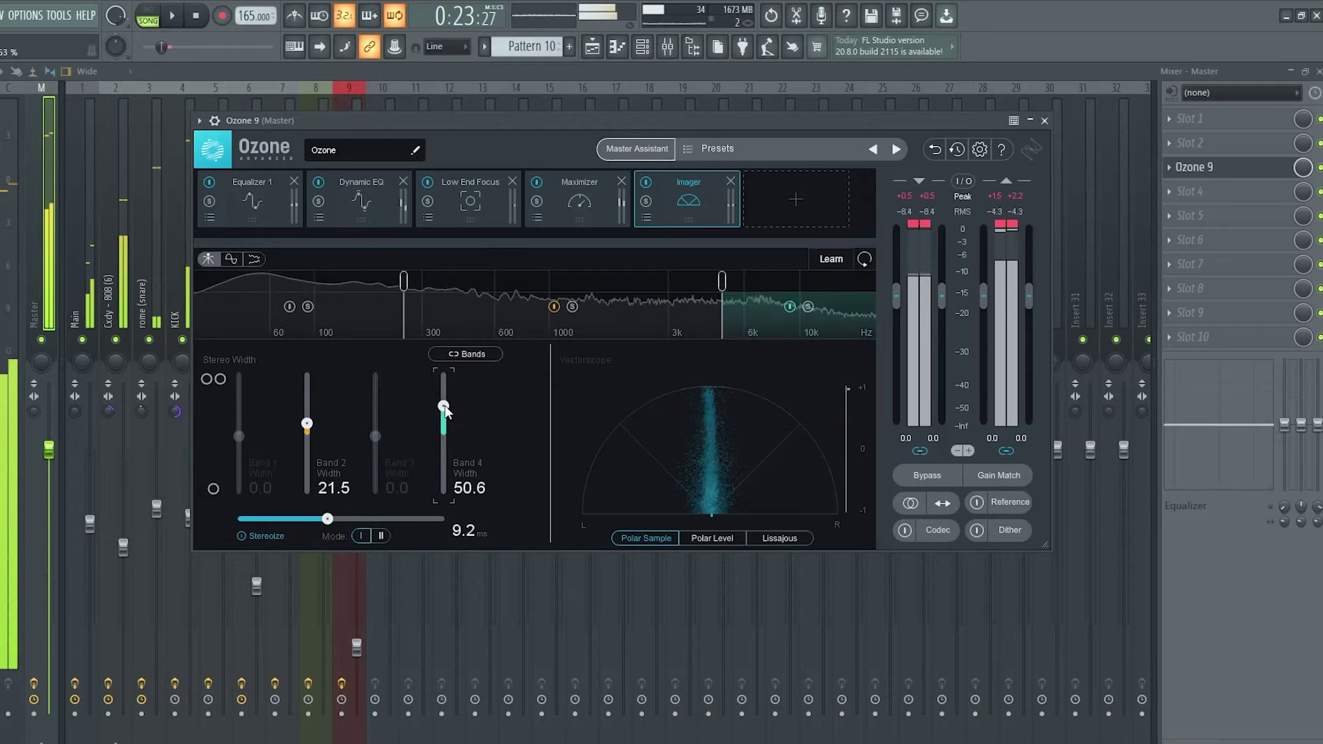
key(space)
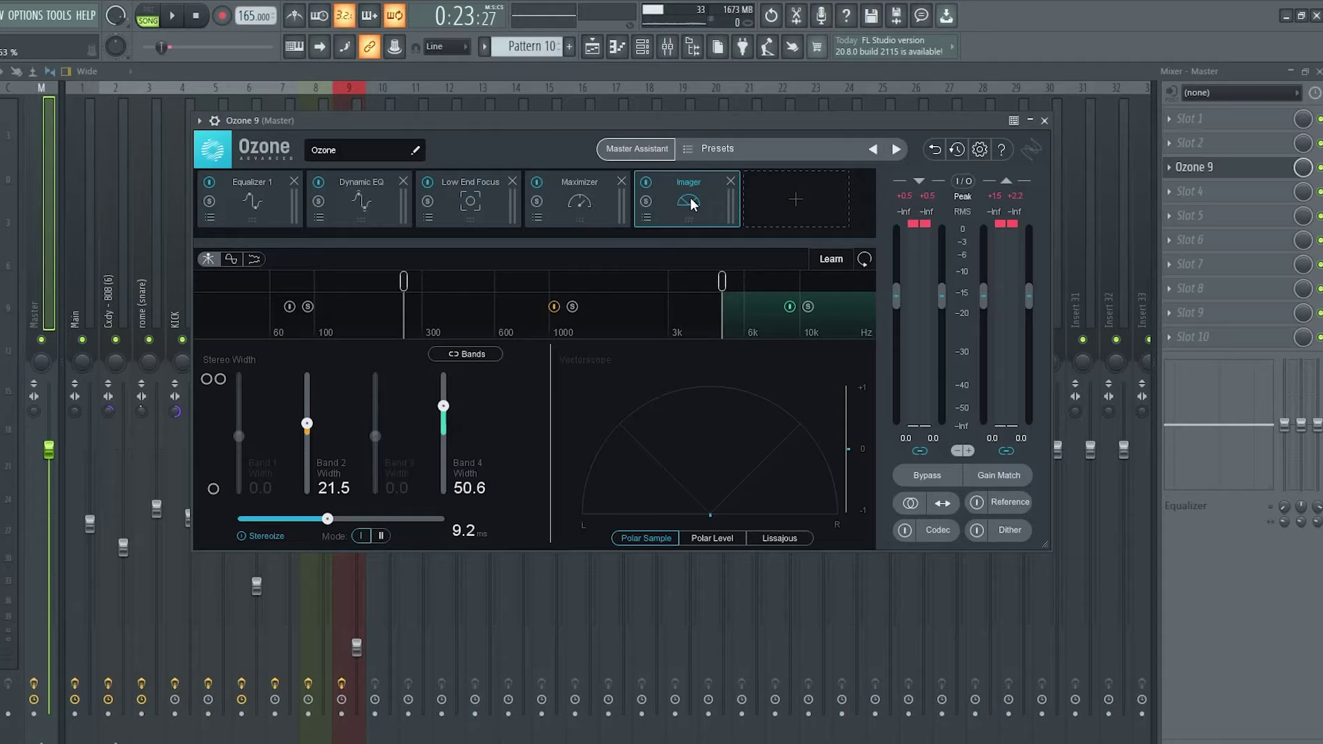
Move the Imager directly after Equalizer 1 in Ozone's chain and play the section.
drag(687, 198, 365, 193)
click(471, 205)
click(375, 217)
key(space)
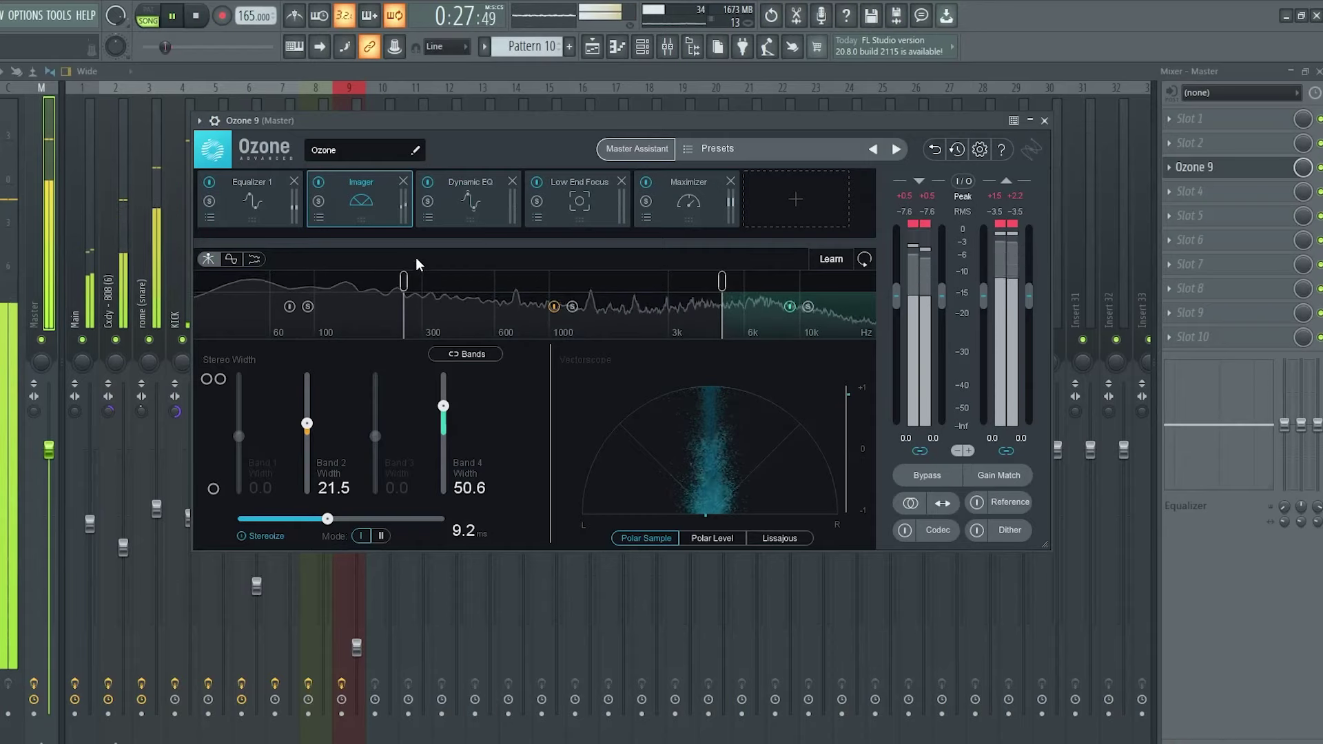
Compare the sound with the Imager bypassed, re-enable it, and lower its upper crossover to 4.2 kHz.
click(319, 182)
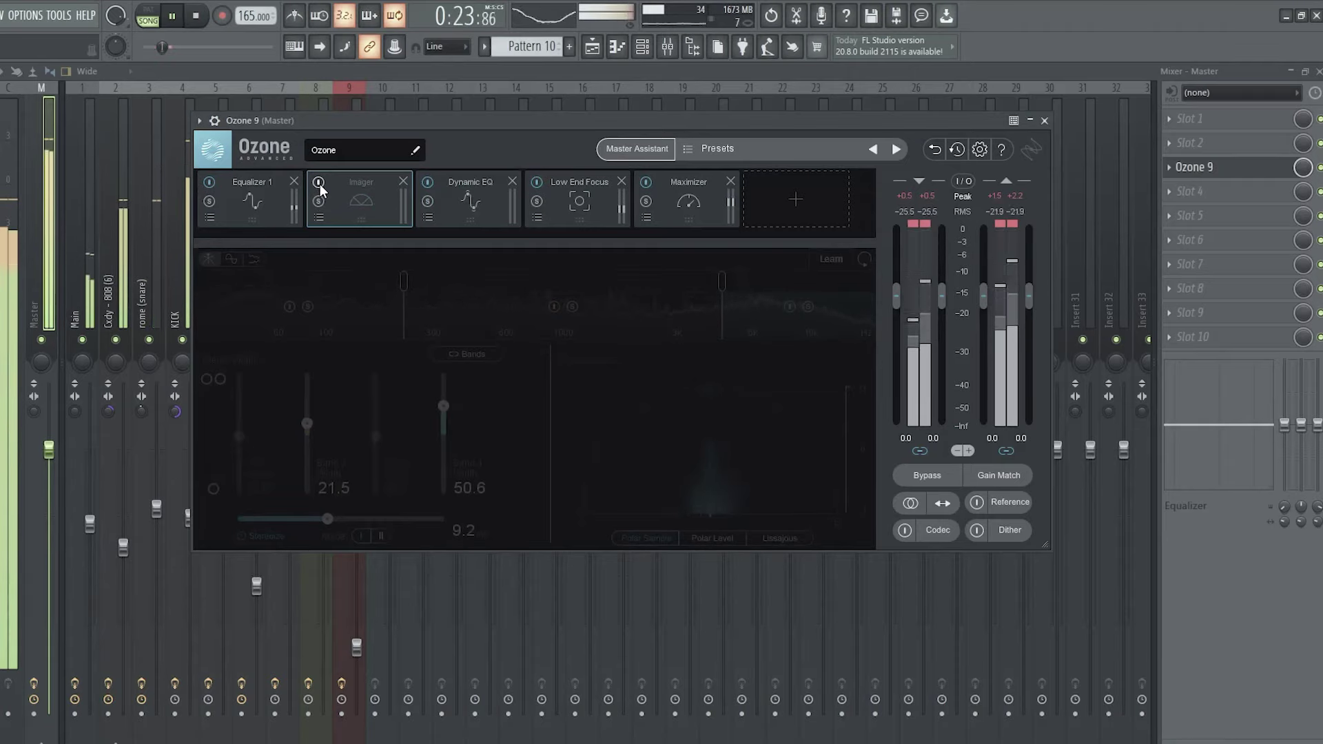
click(319, 182)
drag(722, 281, 705, 282)
key(space)
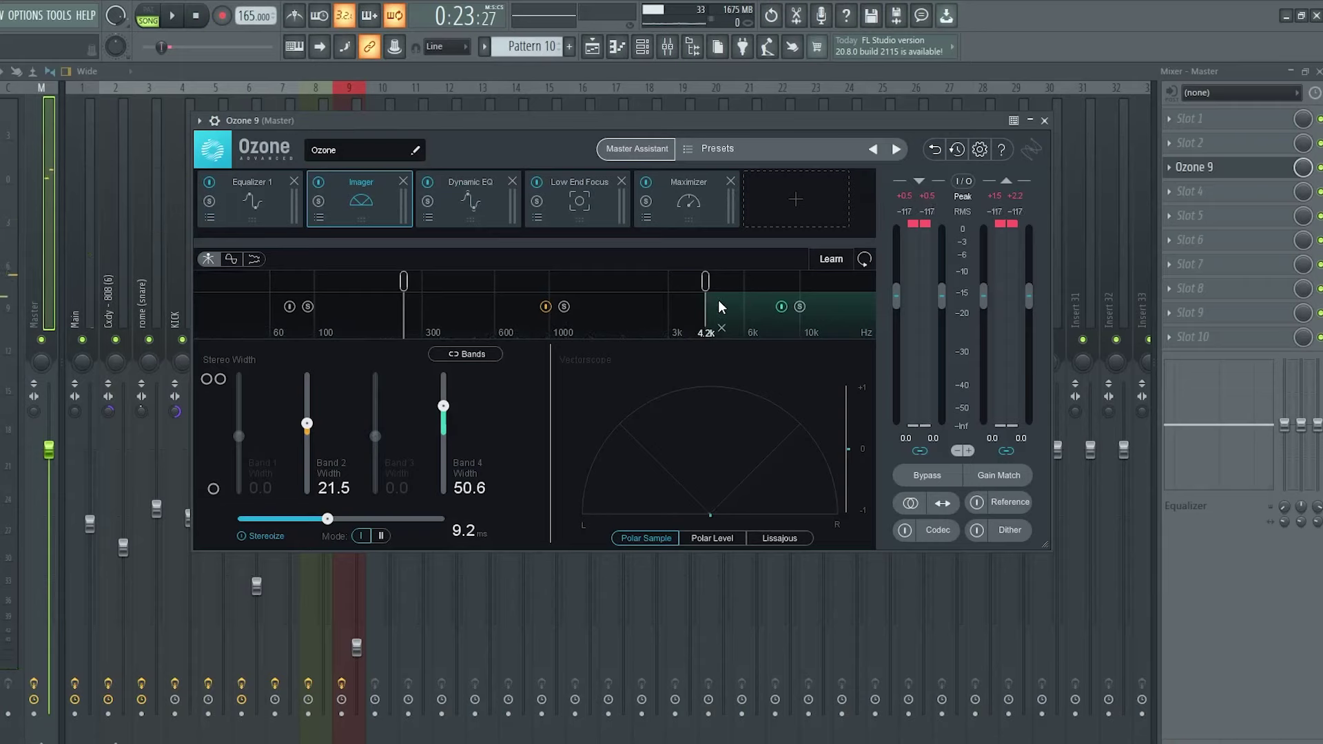
Add an Exciter module to Ozone's chain and place it directly before the Maximizer.
click(795, 206)
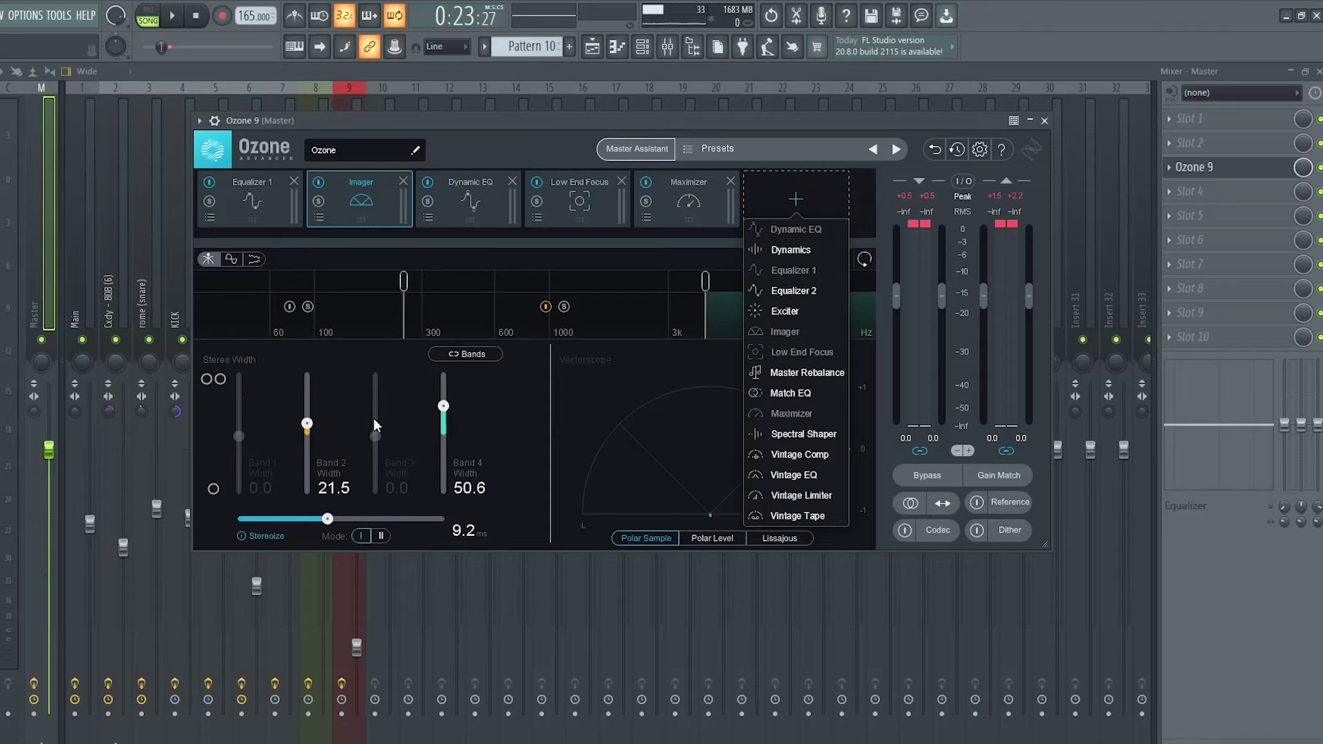
click(796, 311)
drag(702, 205, 582, 212)
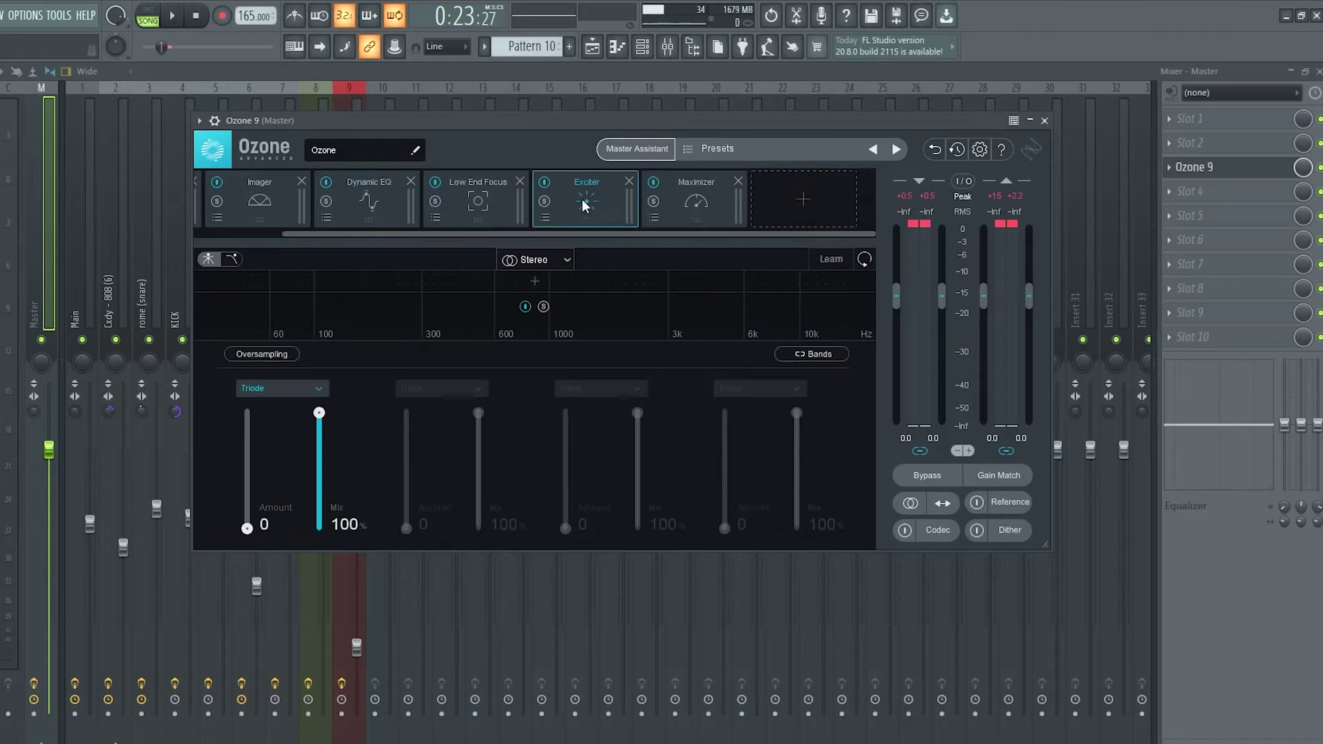
Split the Exciter into three bands, with crossovers just above 200 Hz and at about 3 kHz.
click(383, 286)
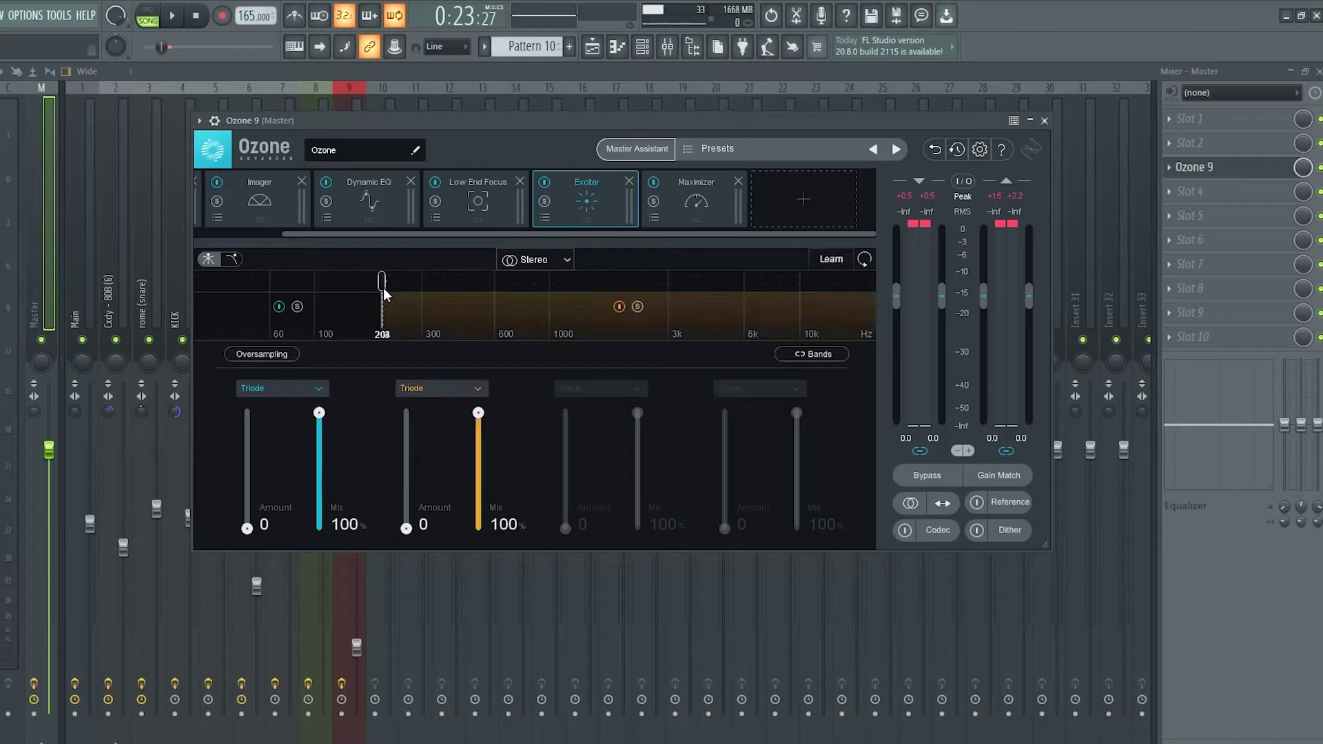
click(681, 282)
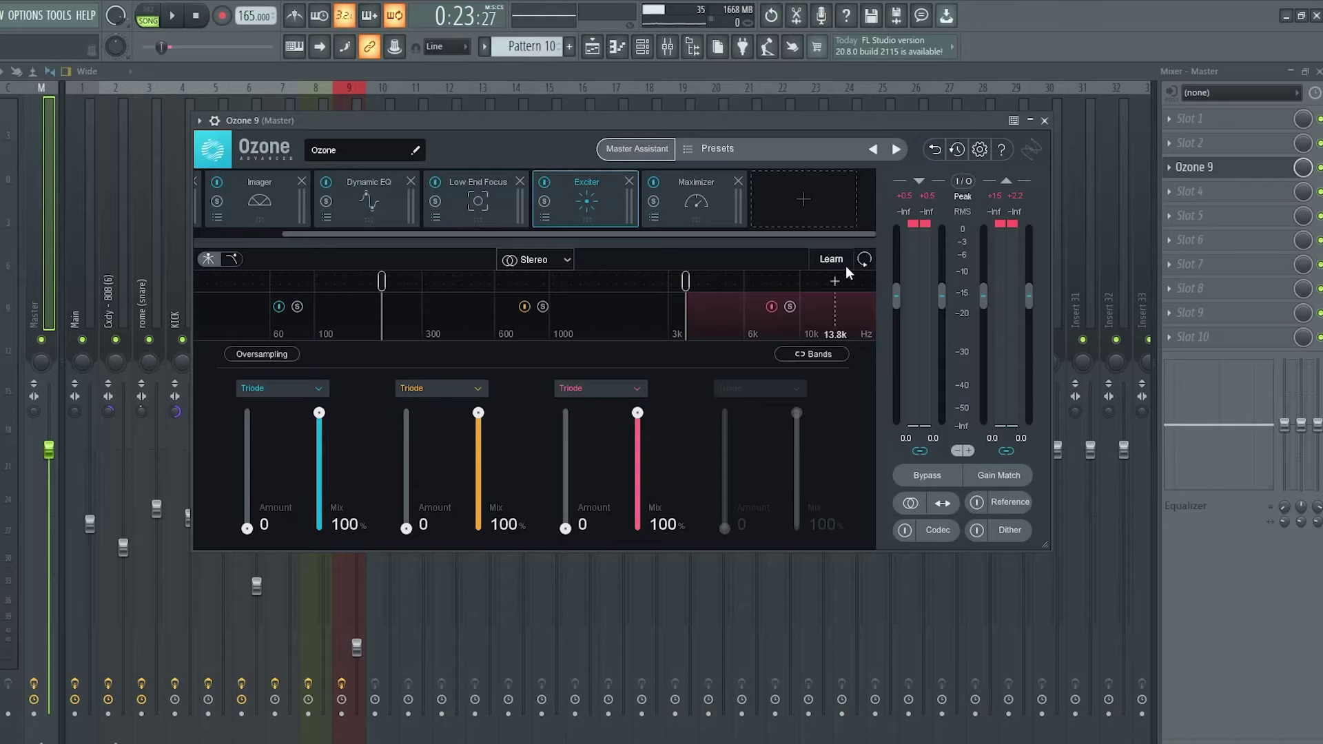
click(598, 281)
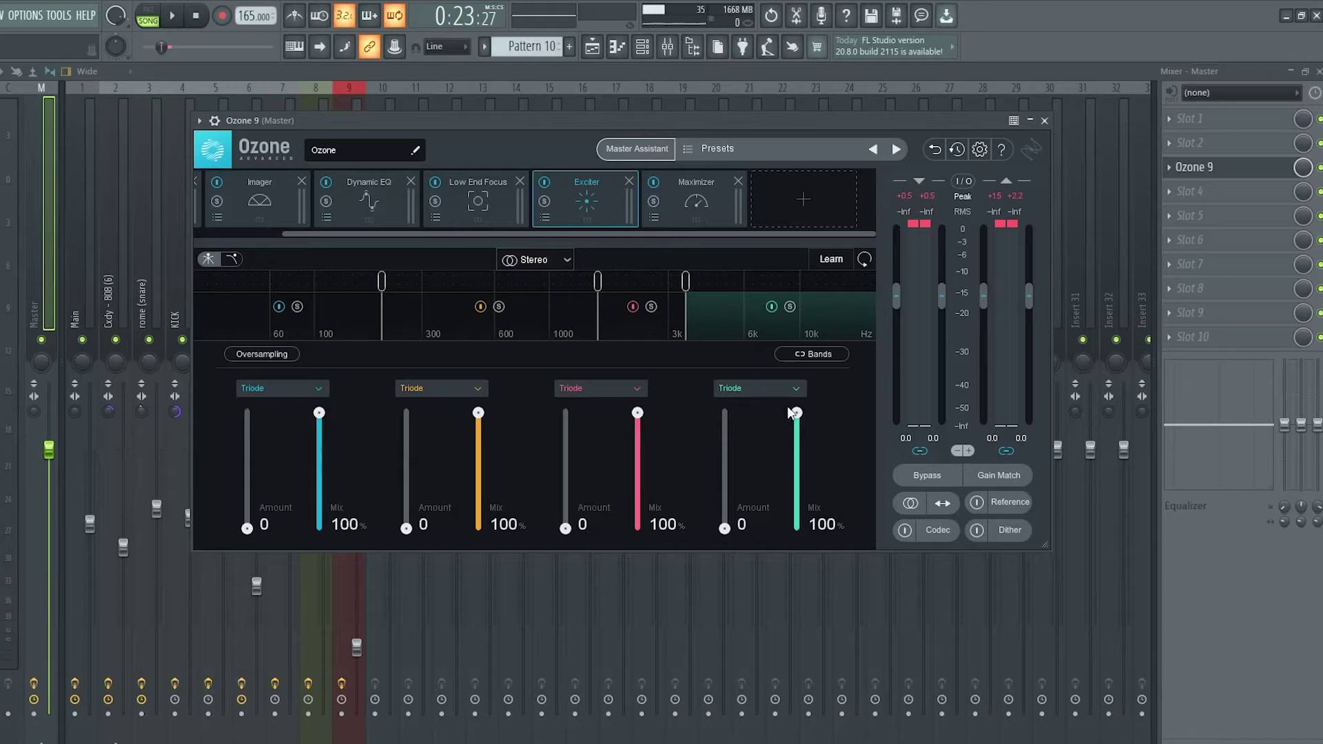
click(613, 330)
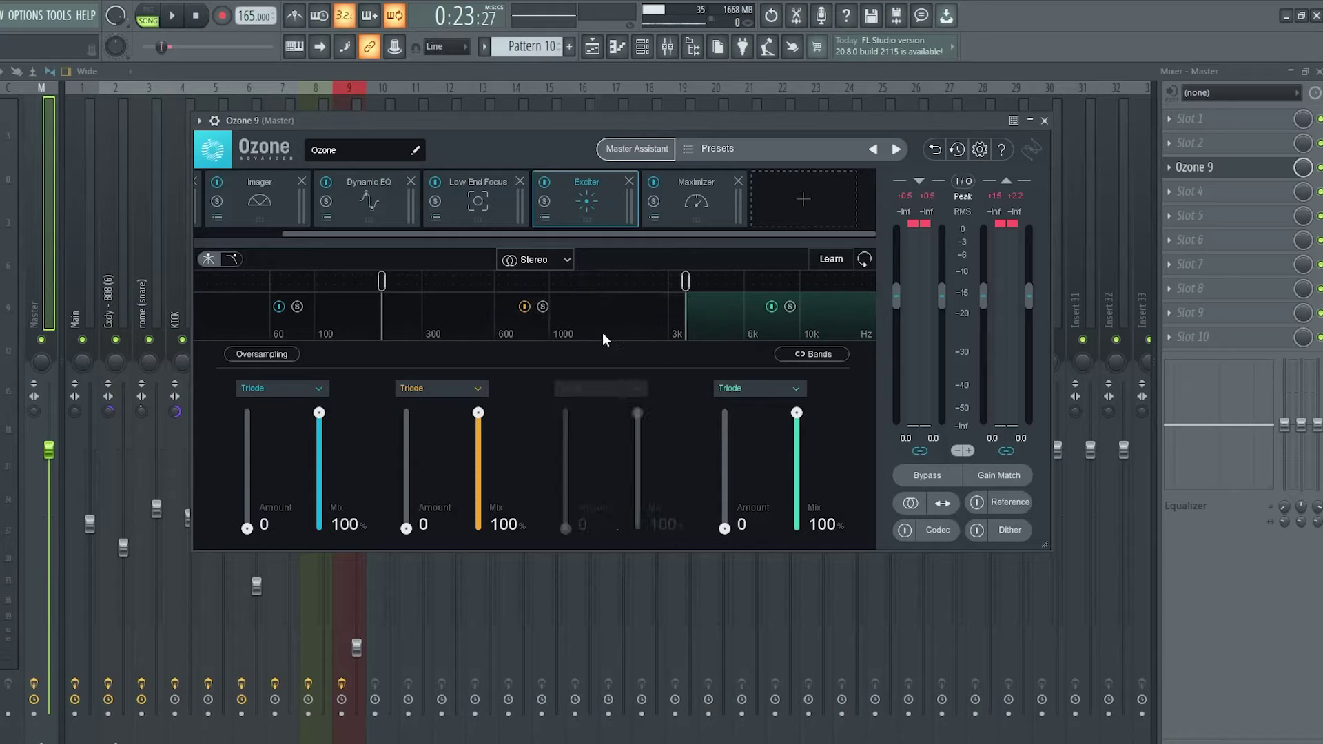
drag(687, 280, 672, 262)
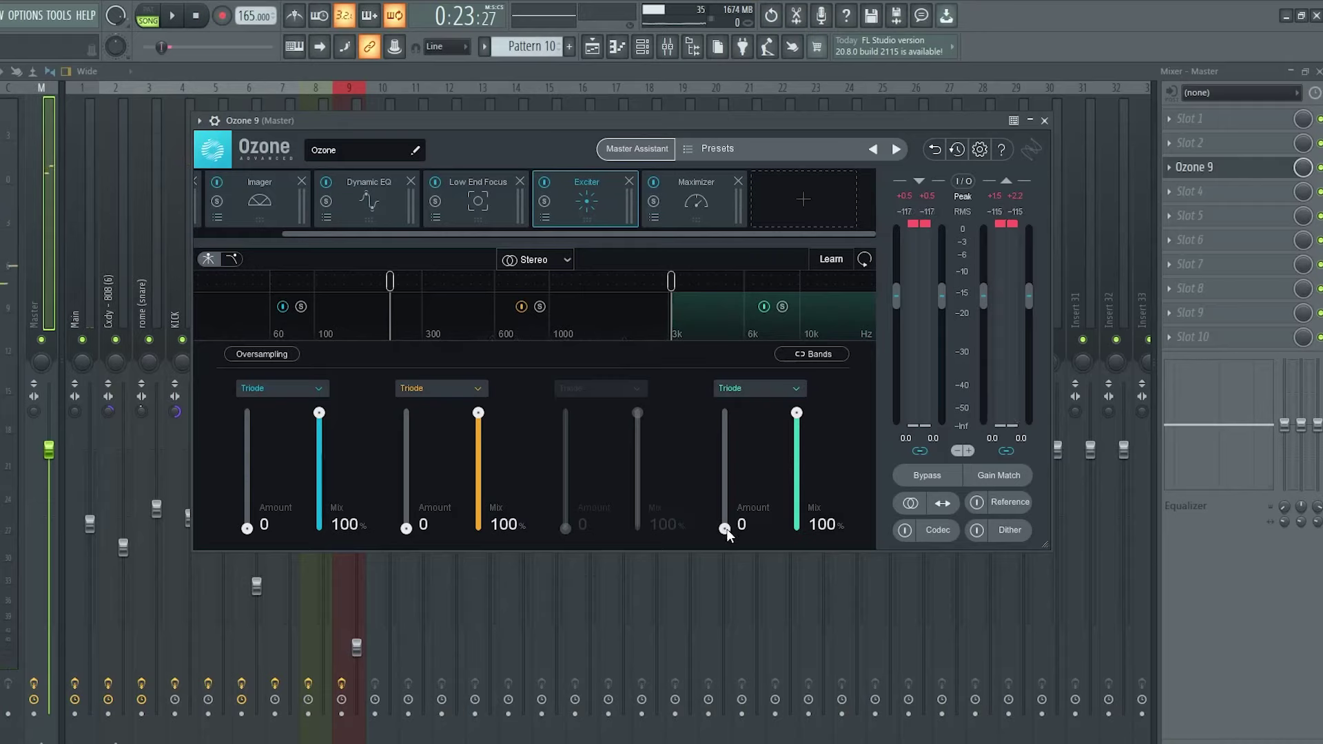
Try the Exciter's high band in Triode mode with an amount of 5.4 and in Retro mode with an amount of 9.6.
drag(731, 528, 732, 489)
key(space)
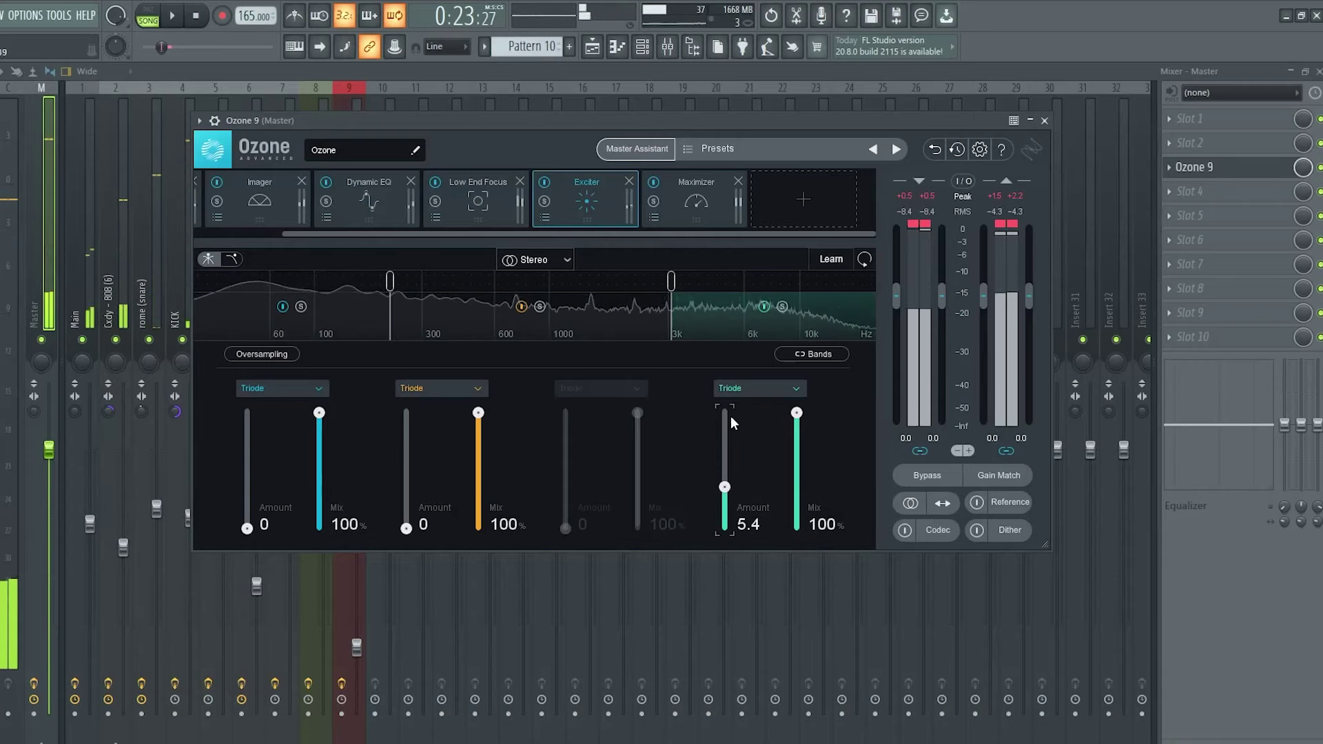
click(765, 390)
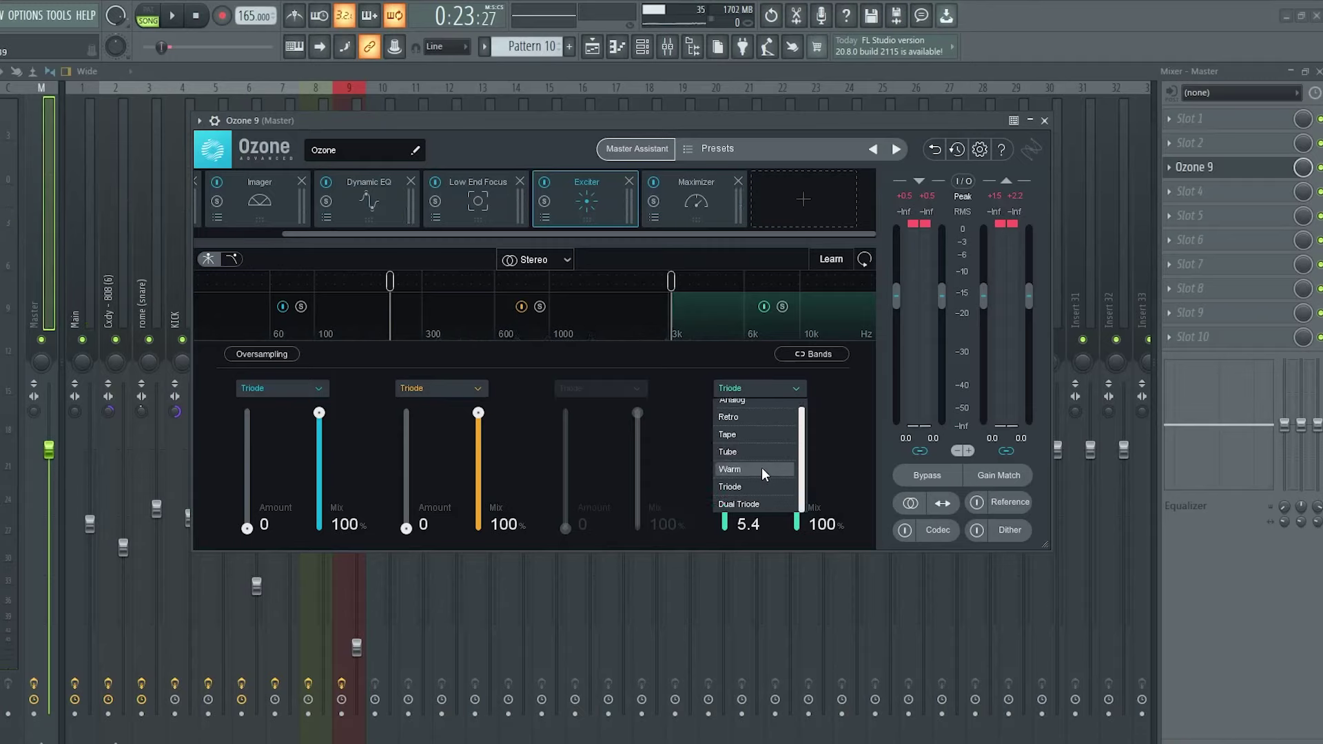
scroll(763, 473, up, 1)
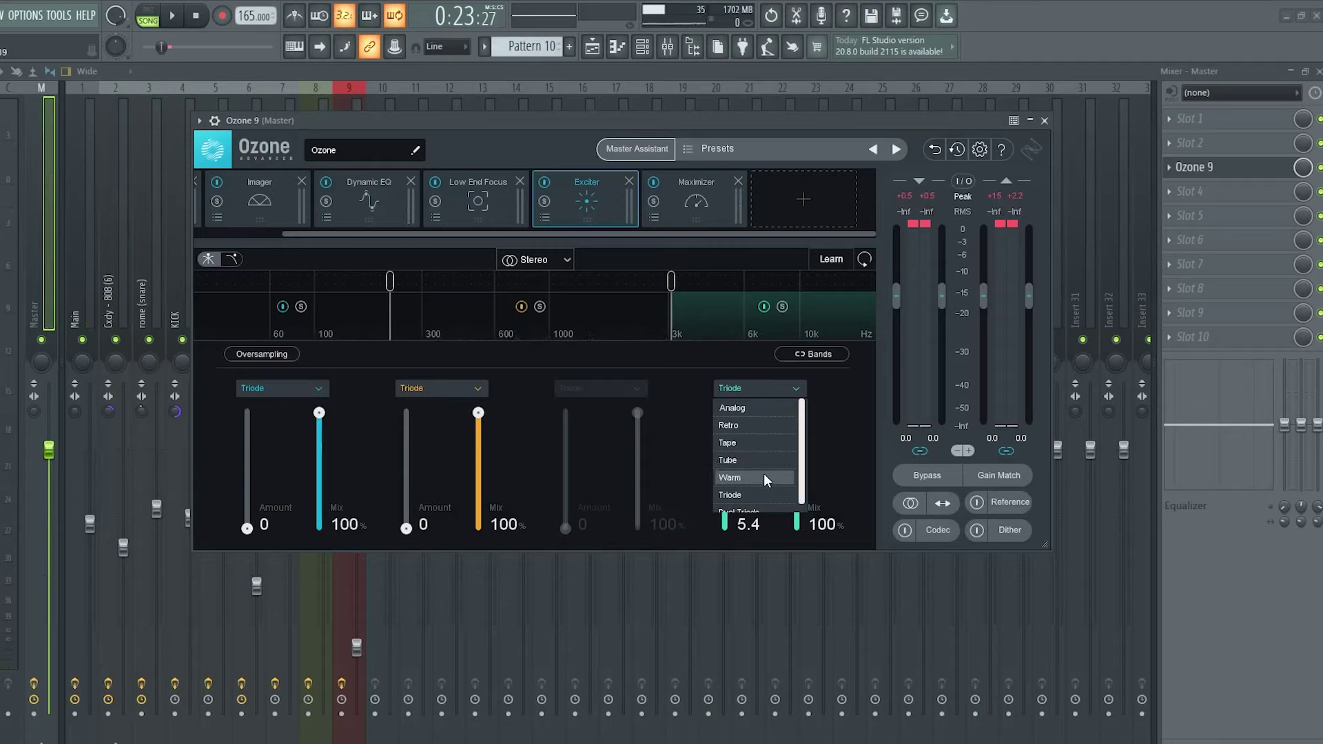
click(745, 425)
drag(724, 477, 724, 455)
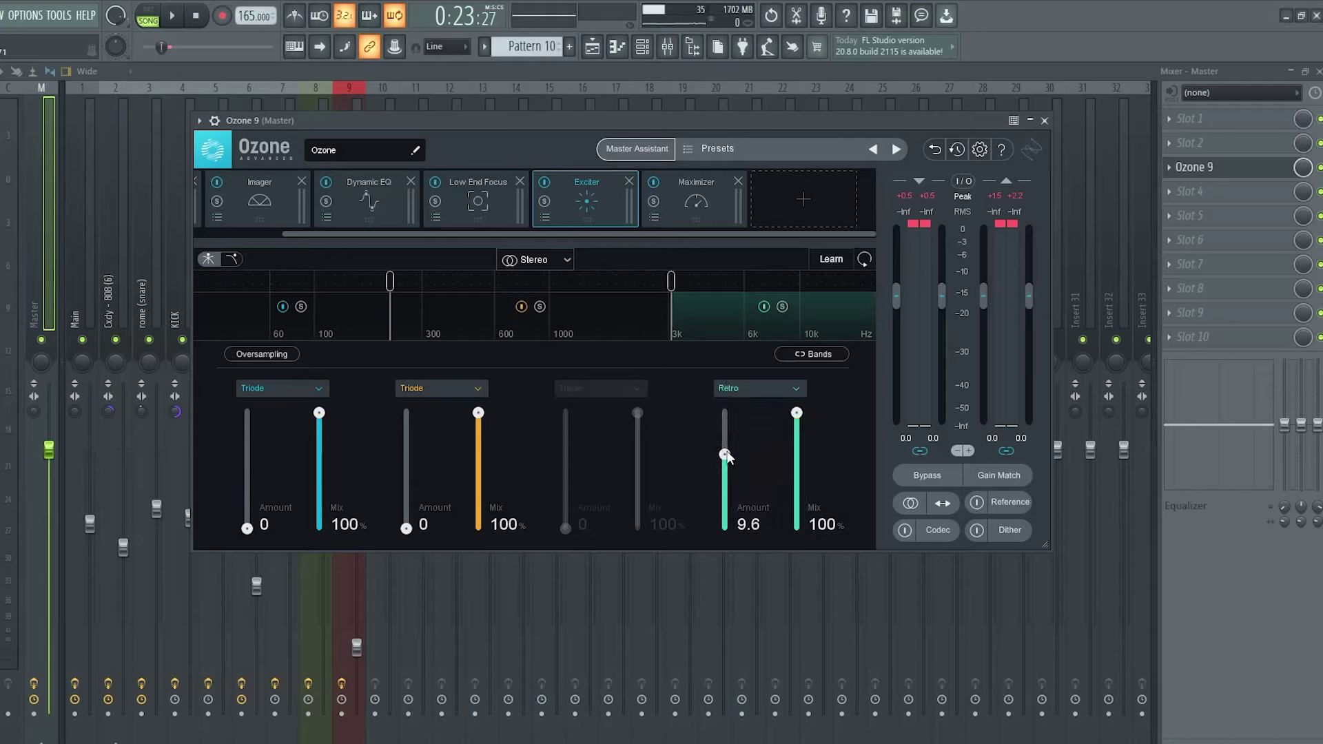
Audition the Tape and Tube modes on the Exciter's high band at an amount of 15, and return the amount to 0.
click(763, 390)
click(760, 441)
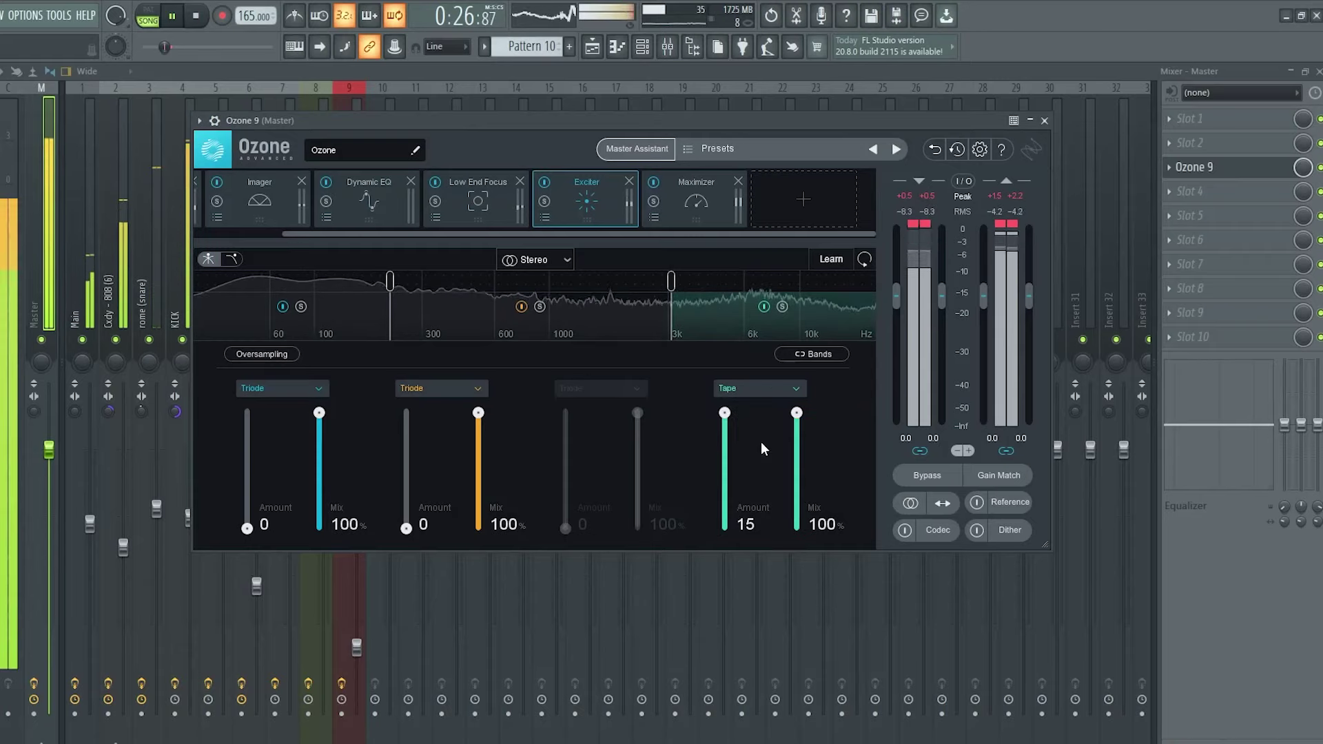
click(762, 390)
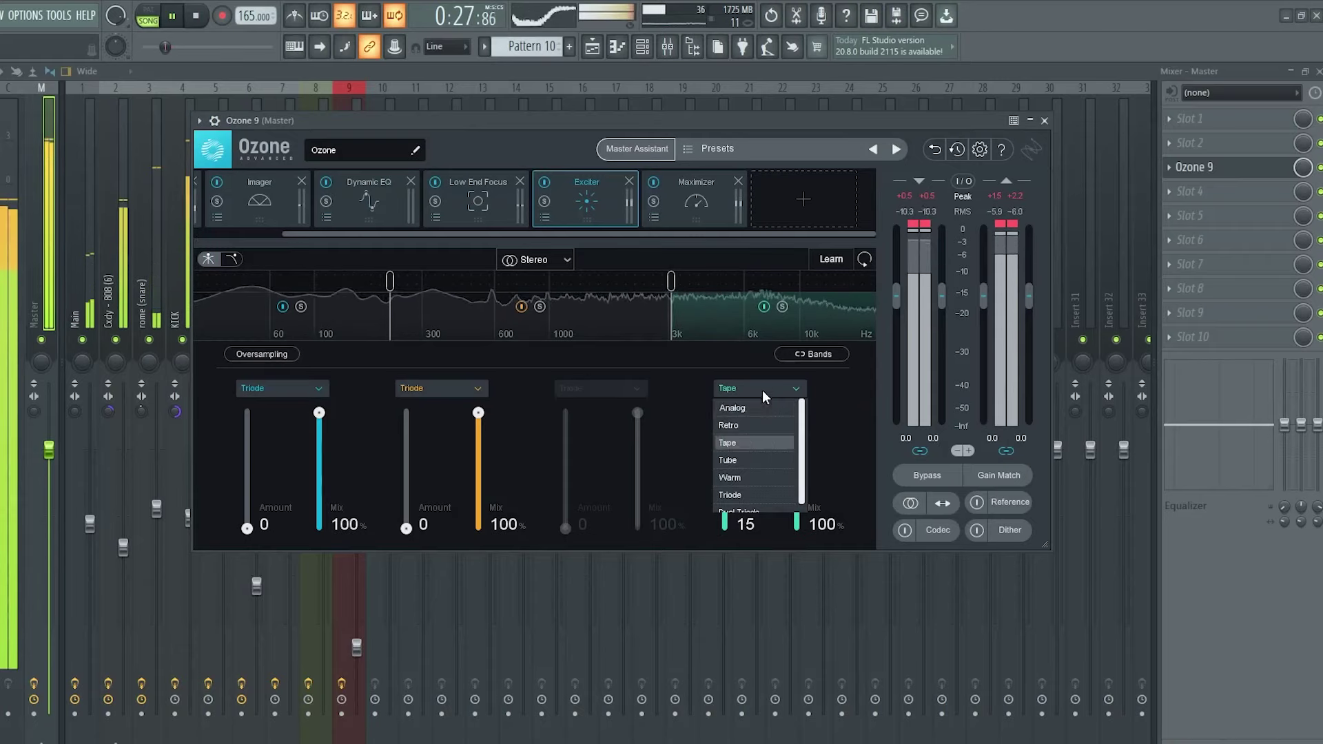
click(761, 463)
drag(725, 412, 729, 543)
key(space)
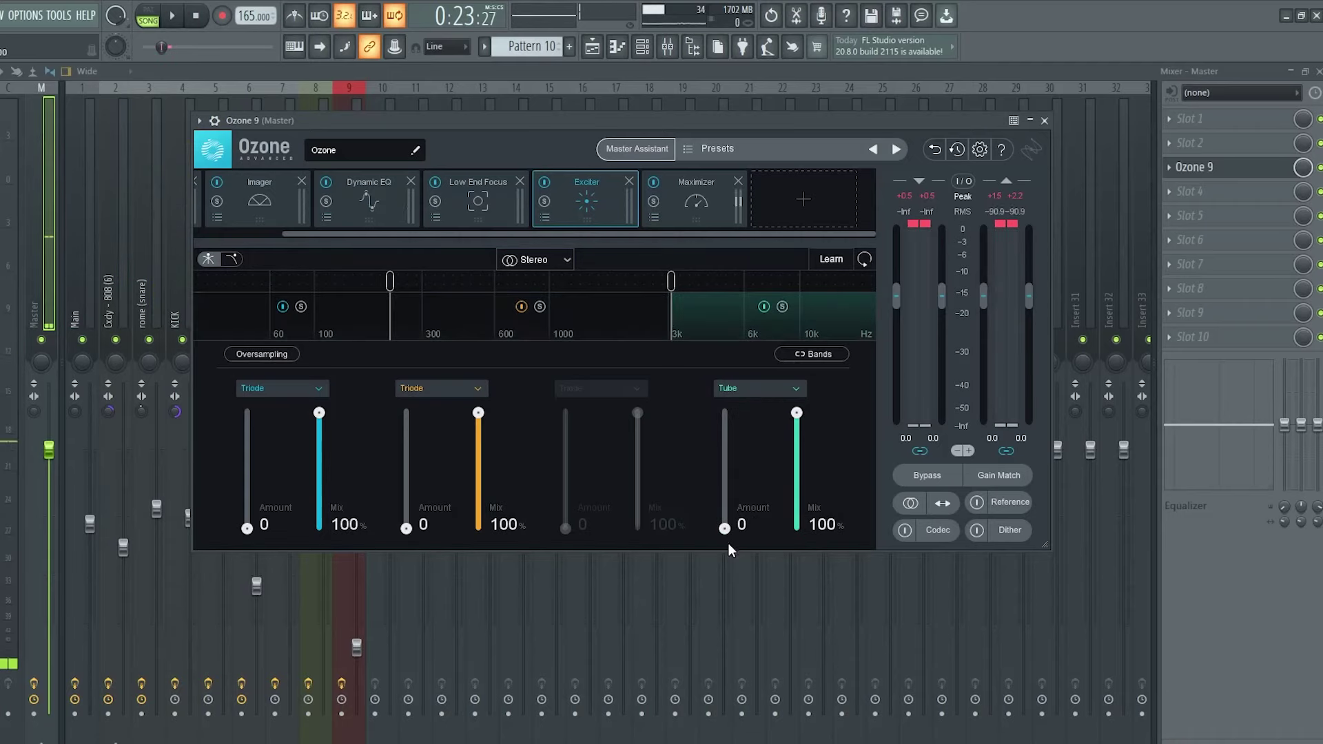
Set the Exciter's high band to Retro mode and raise its amount to 3.5 while playing the section.
click(751, 395)
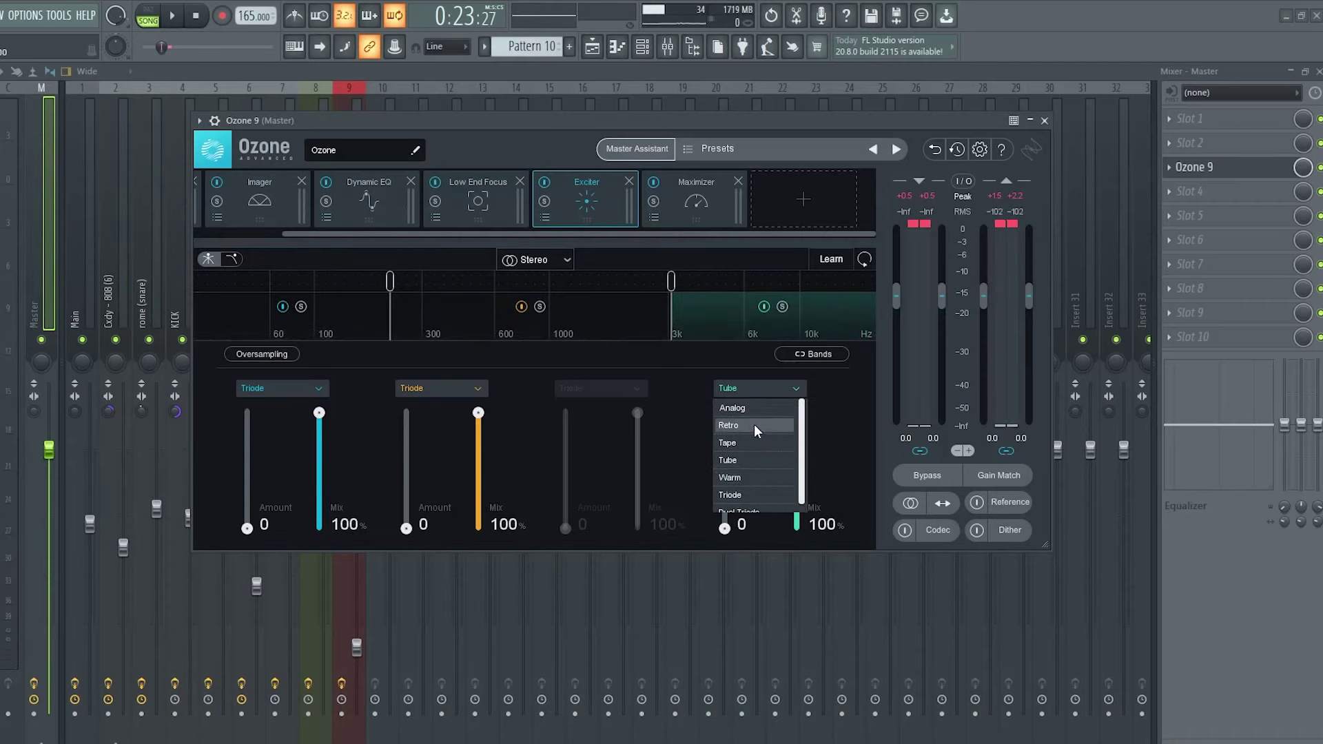
click(754, 427)
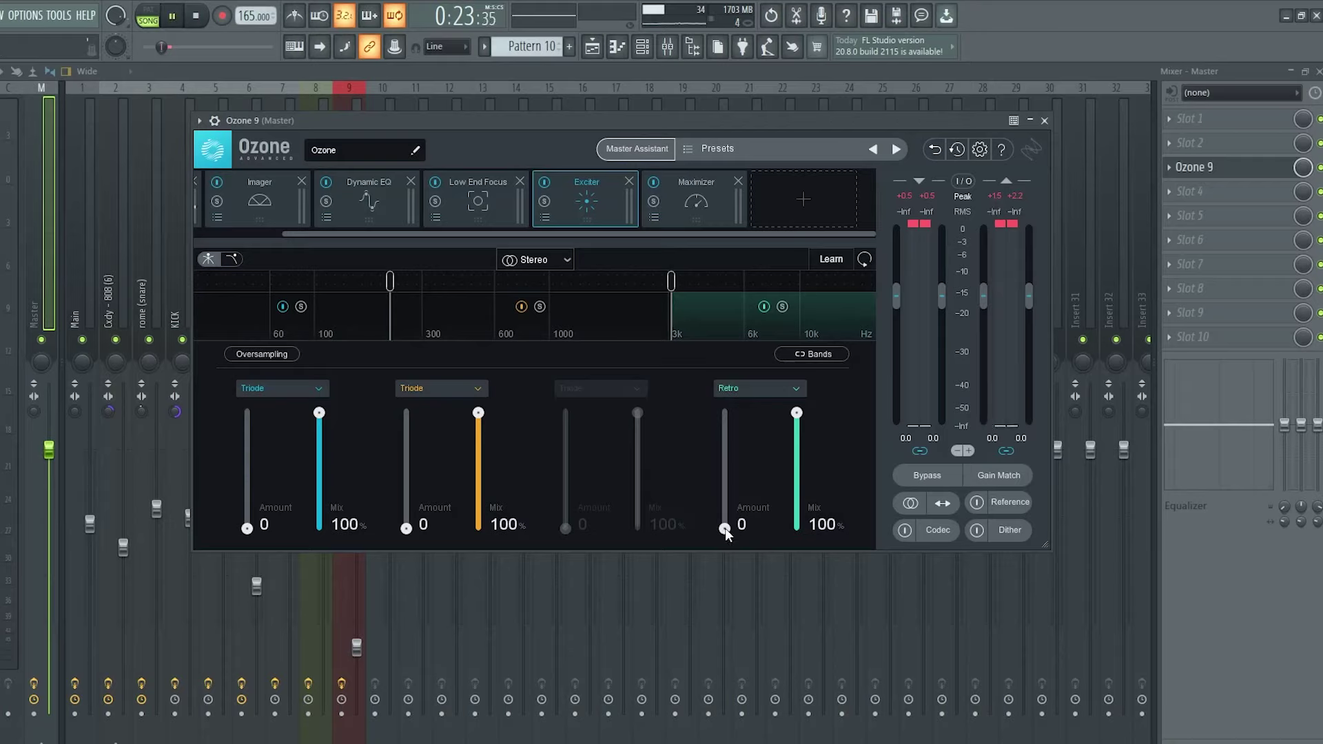
drag(725, 528, 729, 502)
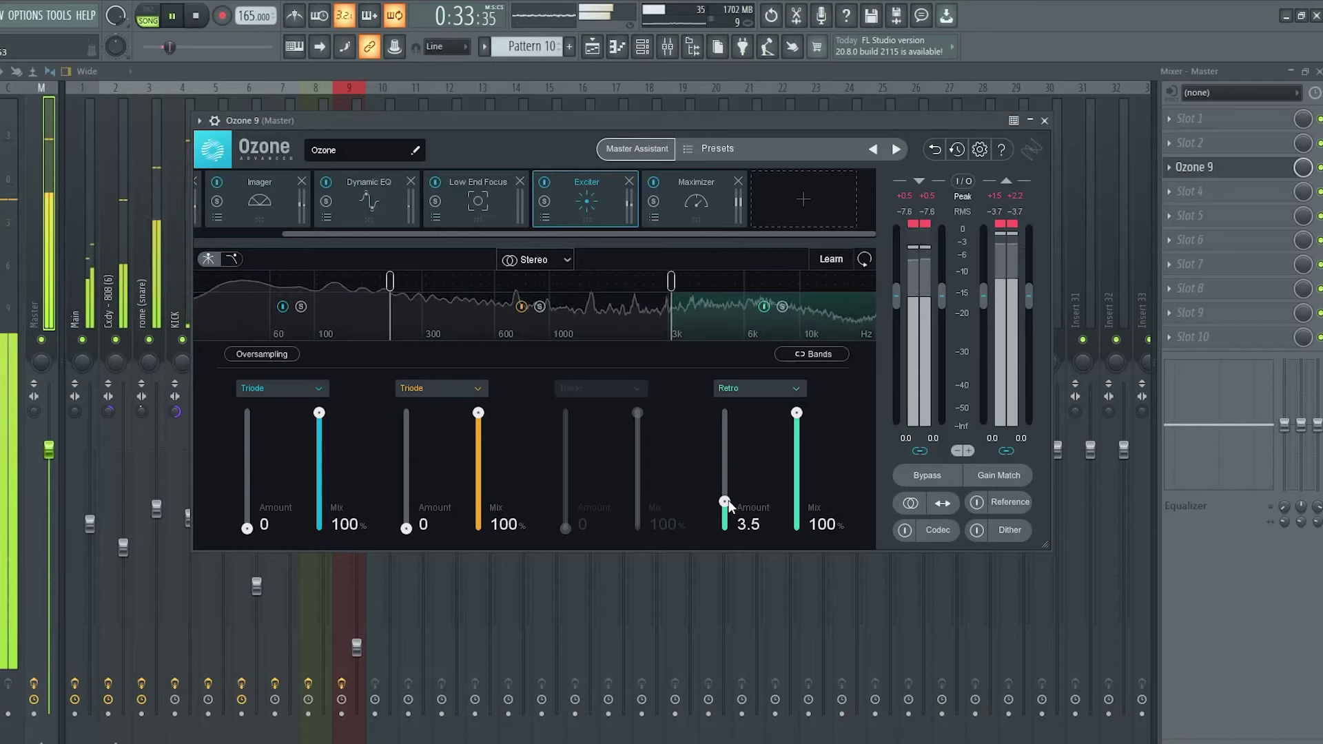
Compare the playback with the Exciter bypassed, re-enable it, and raise the high band's amount to 3.8.
click(545, 183)
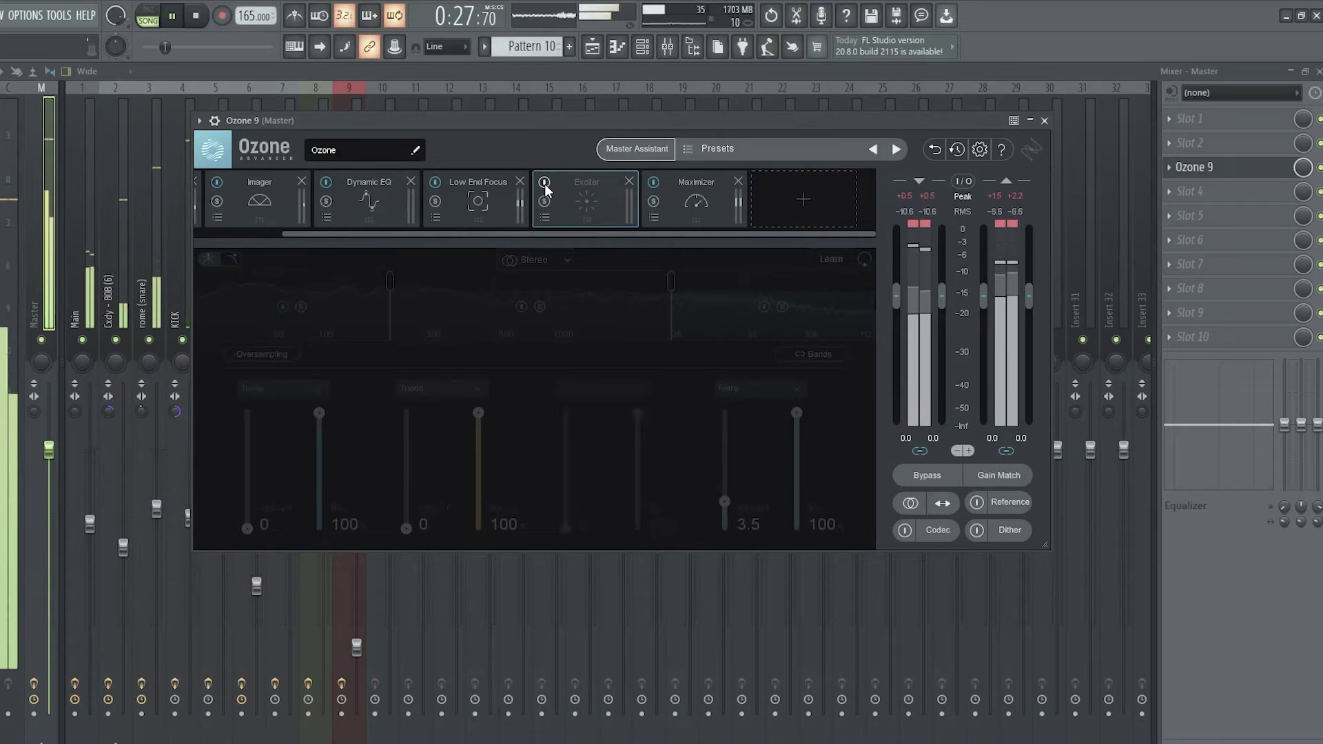
click(544, 184)
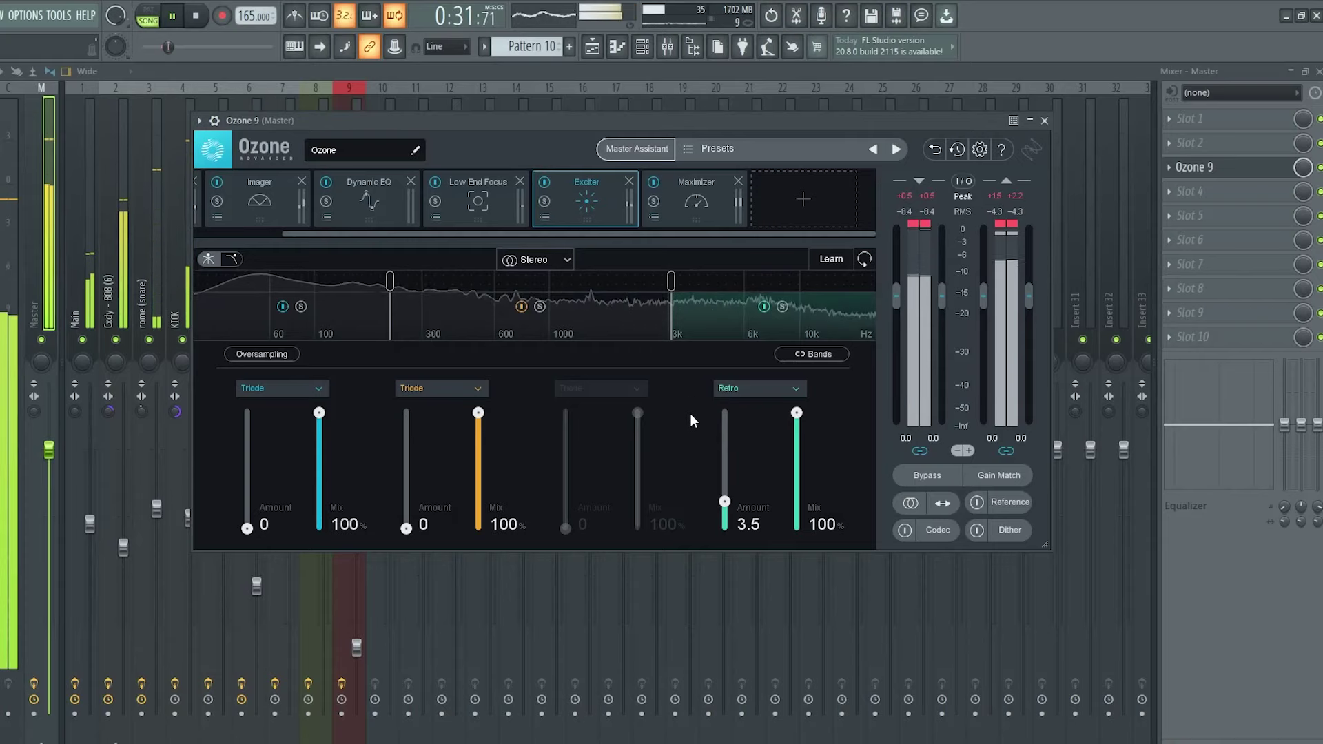
drag(724, 502, 725, 500)
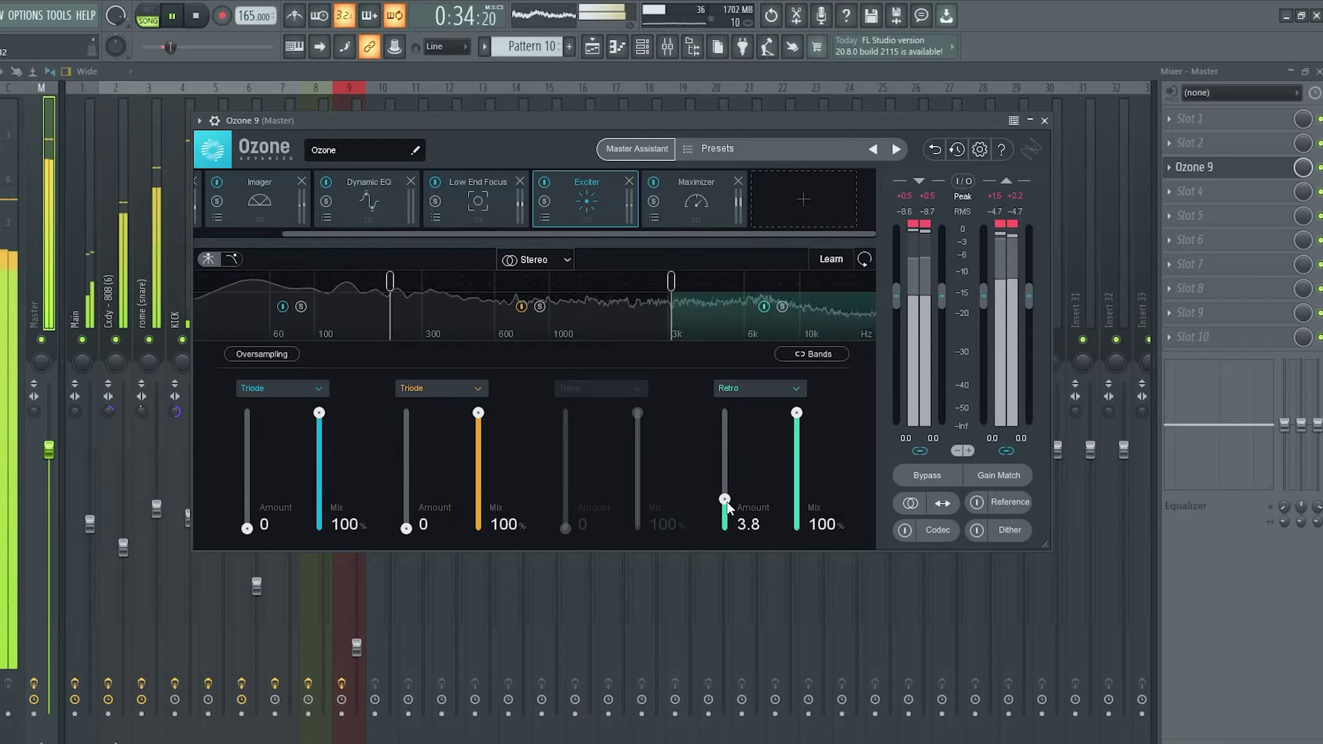
Compare the playback with the Exciter switched off and on, and reposition the Ozone 9 window.
click(544, 185)
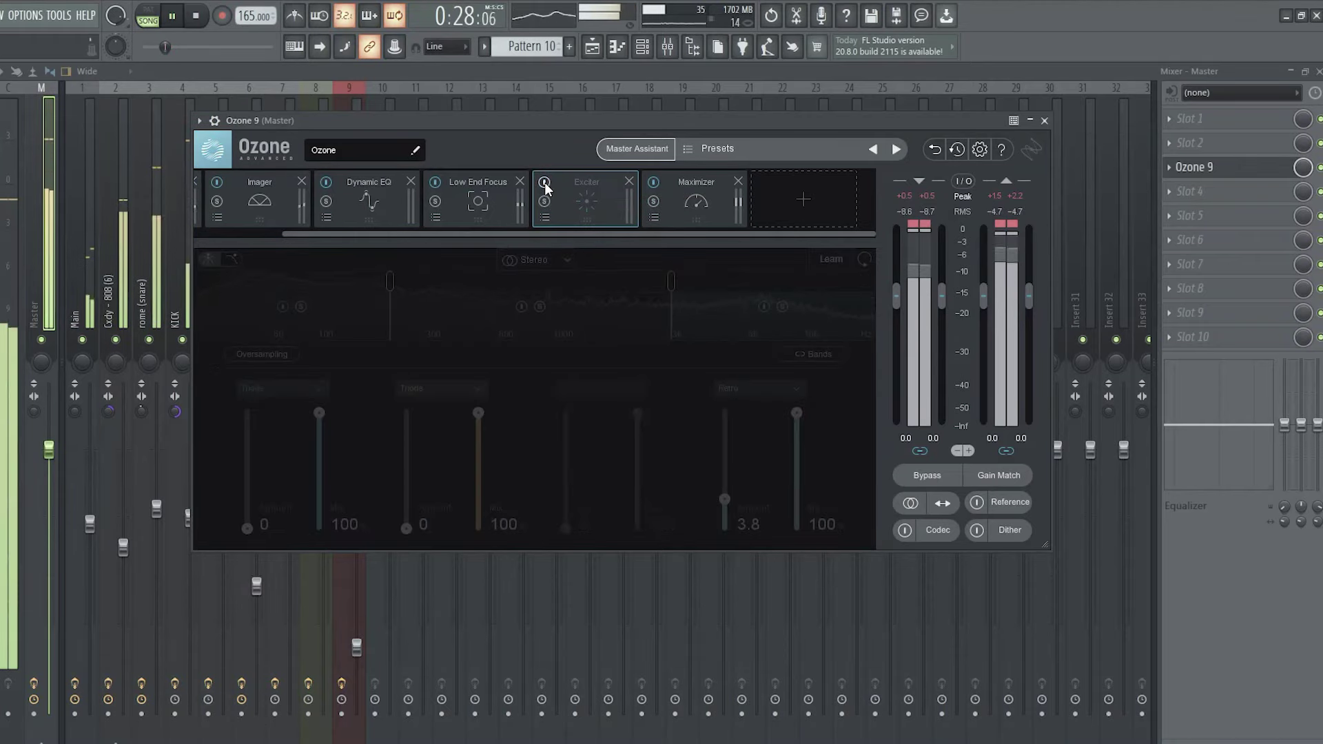
click(545, 183)
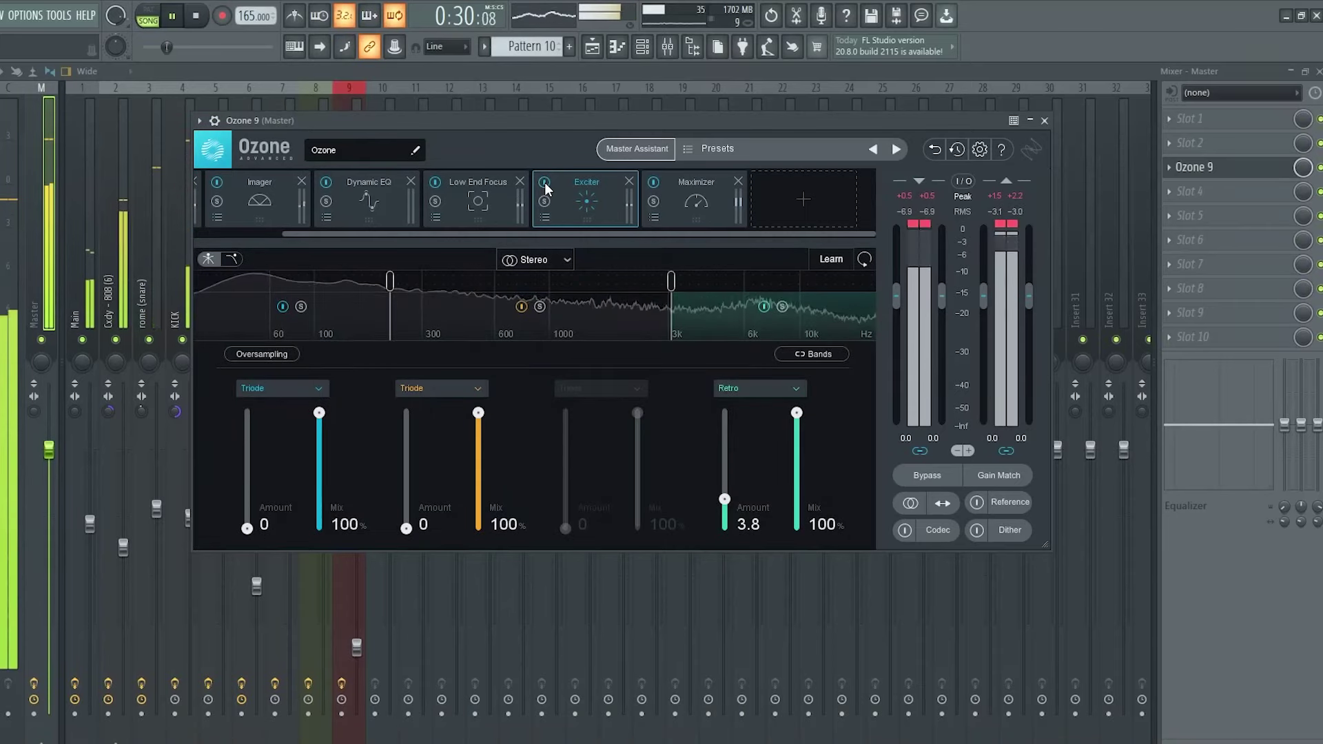
drag(540, 122, 660, 133)
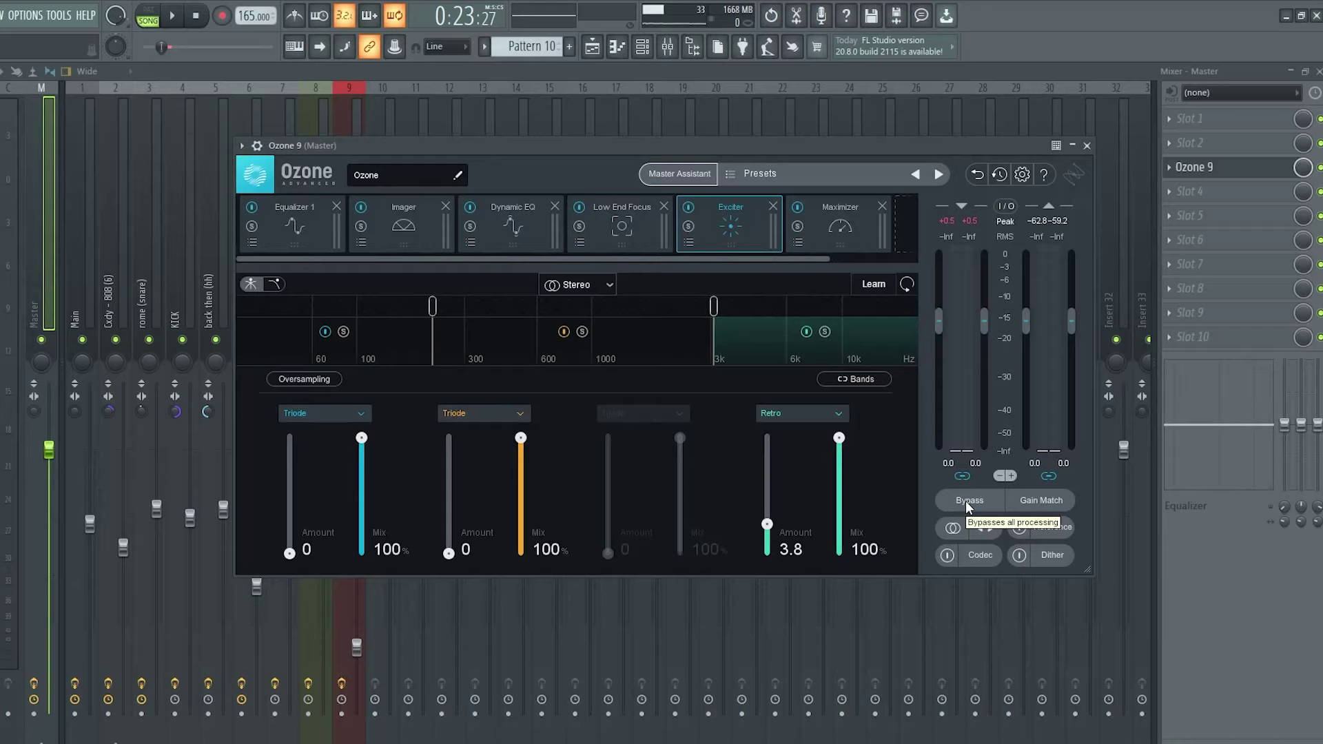
Turn on Gain Match and compare the section's playback with all Ozone 9 processing bypassed and active.
click(1031, 502)
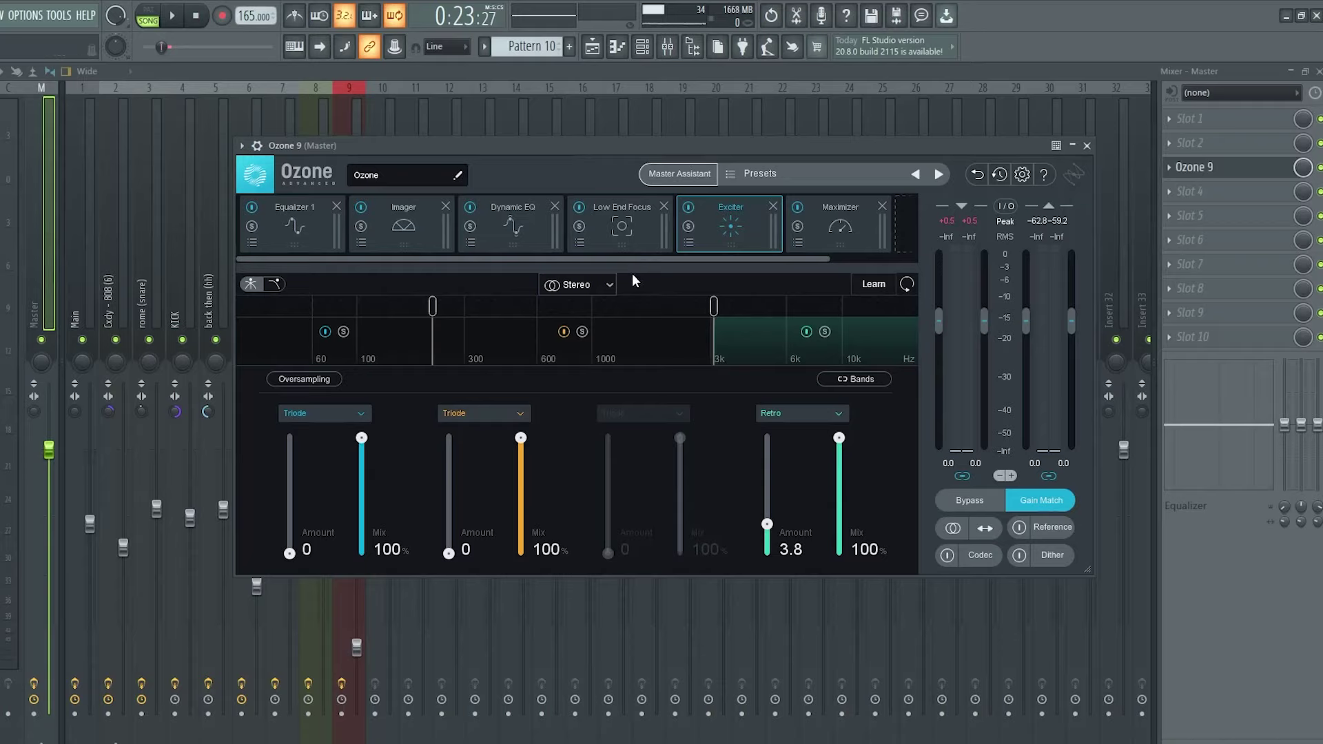
click(835, 222)
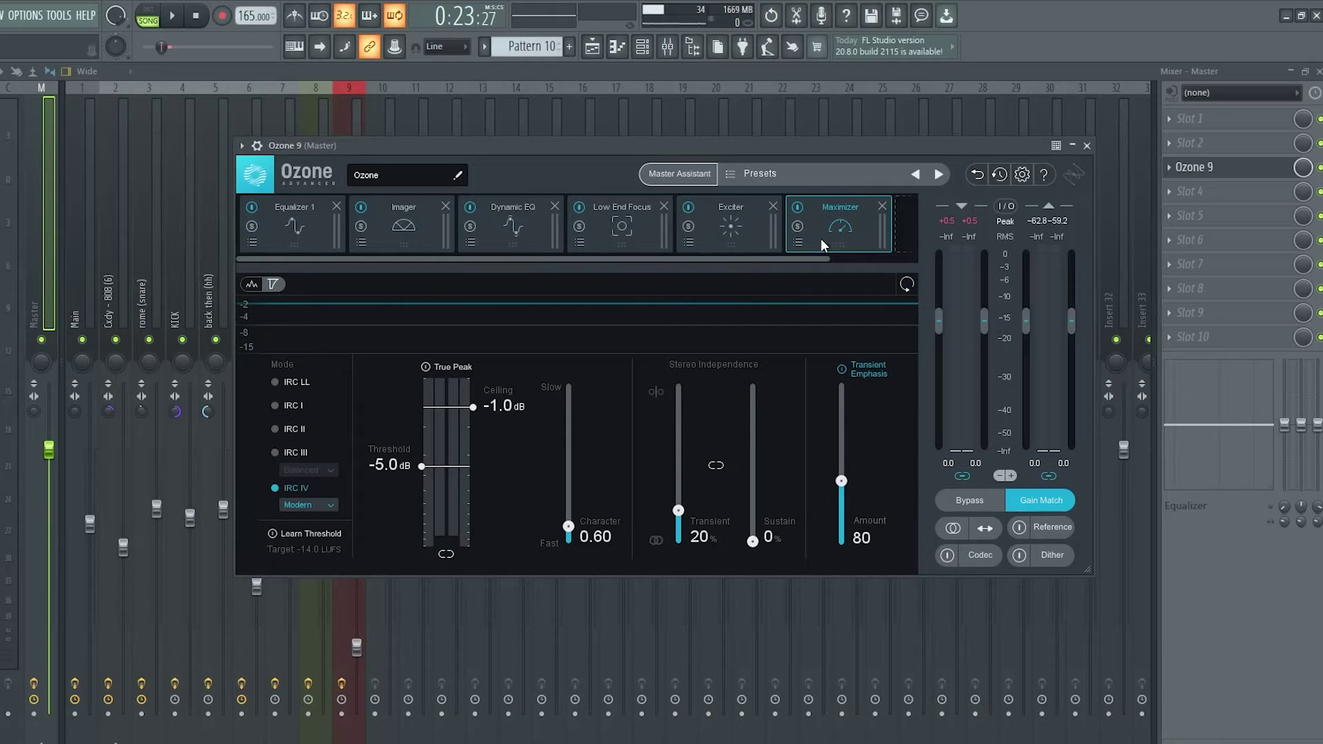
click(973, 501)
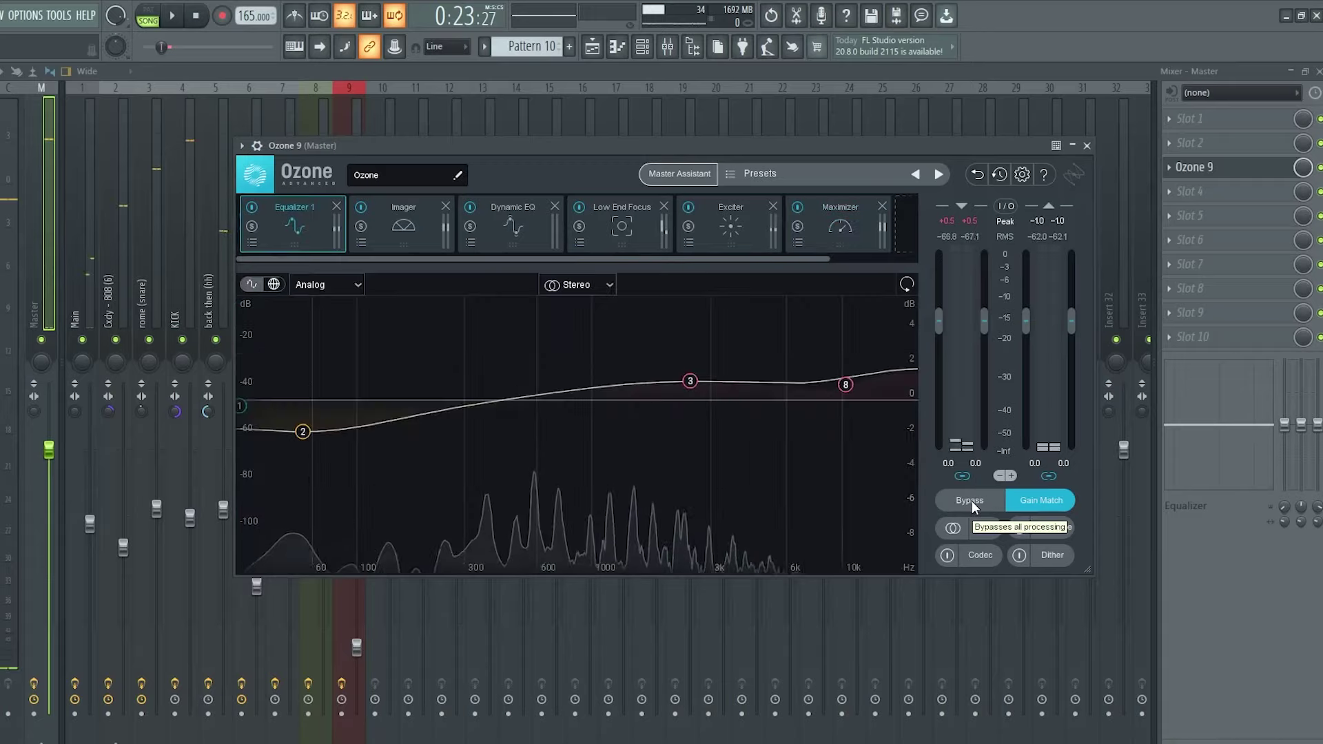
click(972, 502)
key(space)
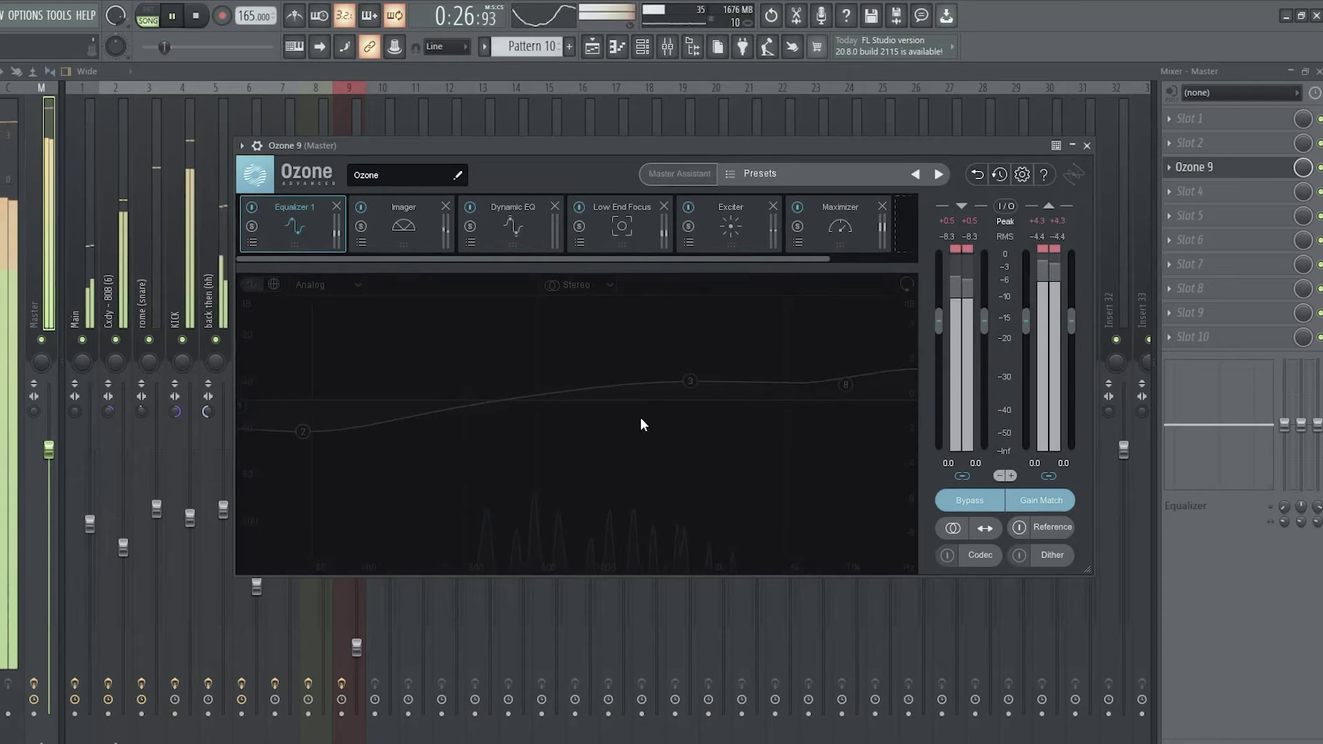
click(977, 503)
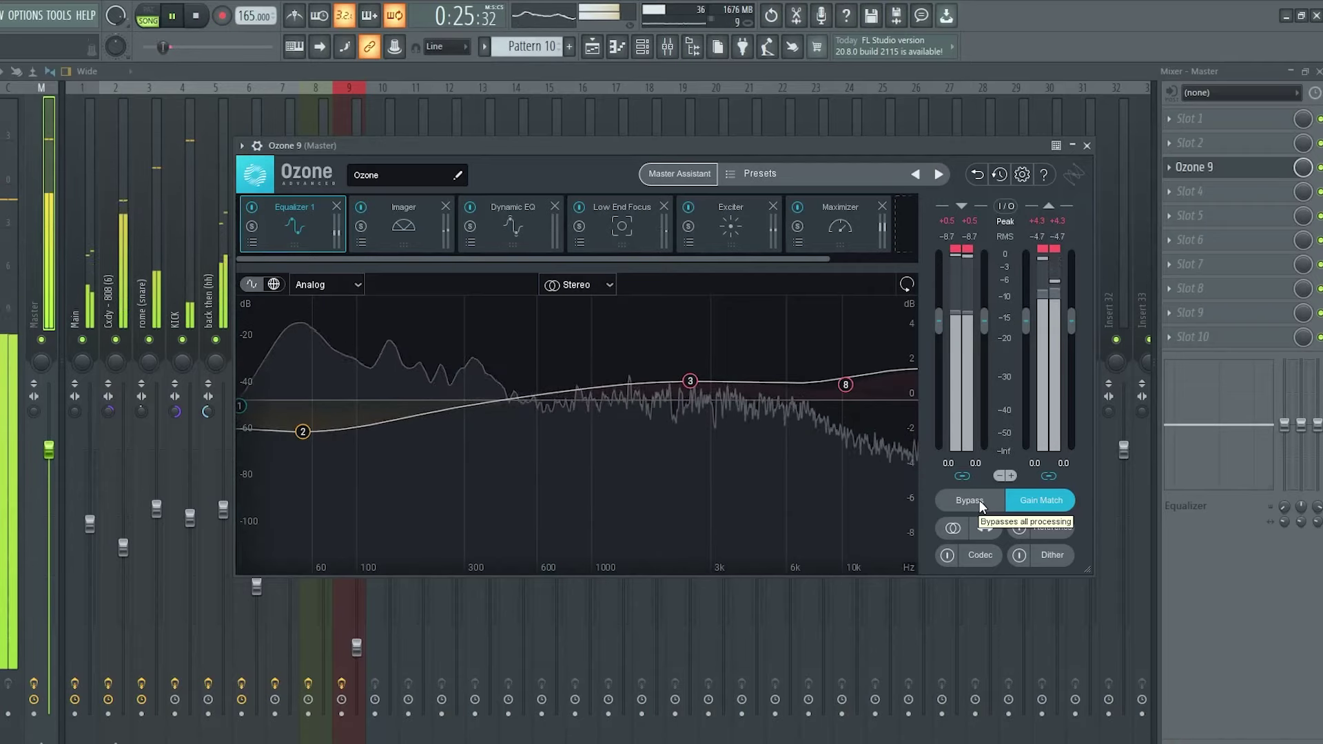
key(space)
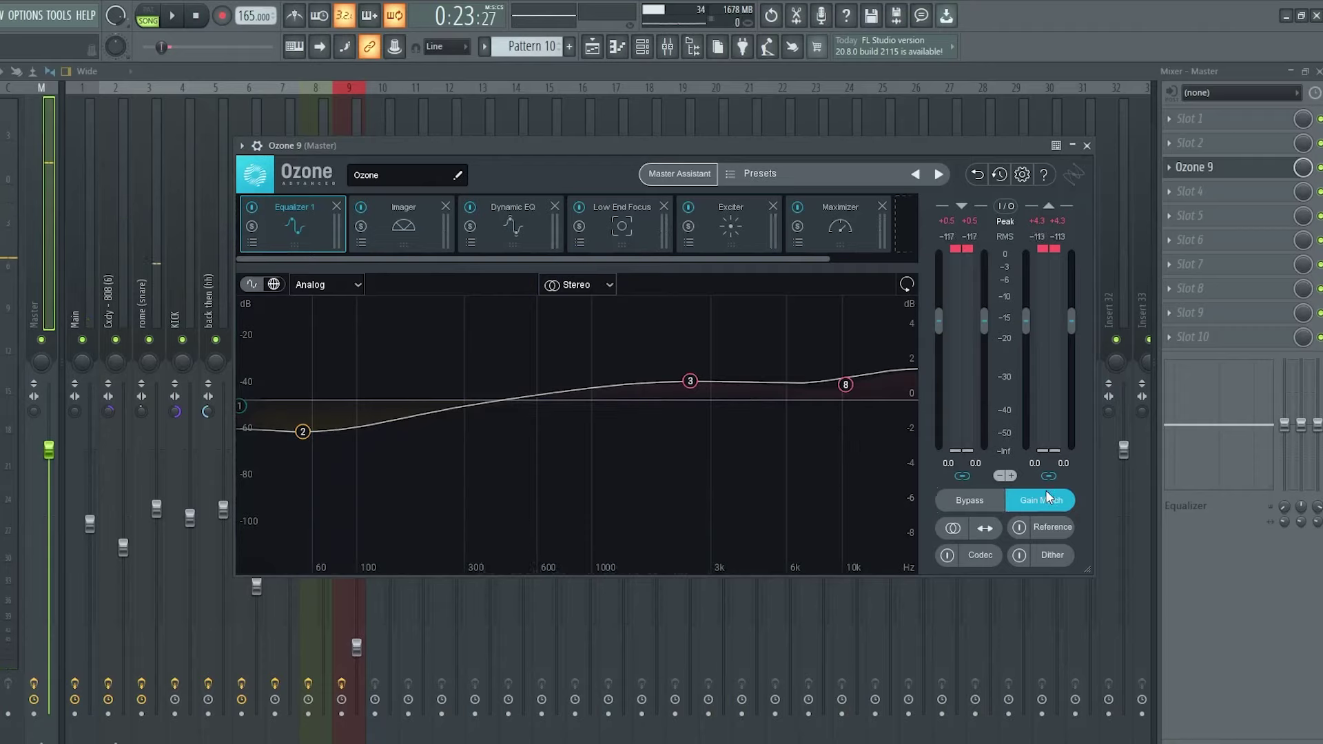
Turn off Gain Match and compare the playback with all Ozone 9 processing bypassed and active.
click(998, 495)
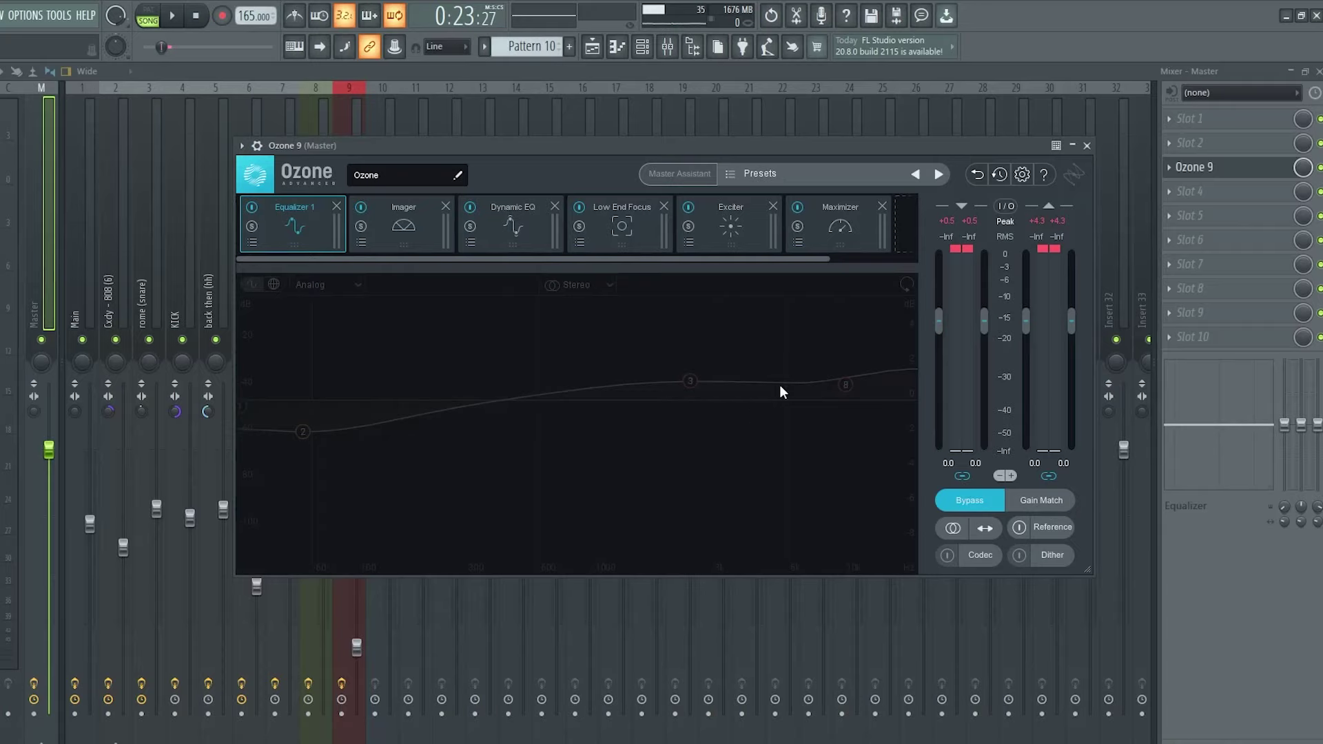
key(space)
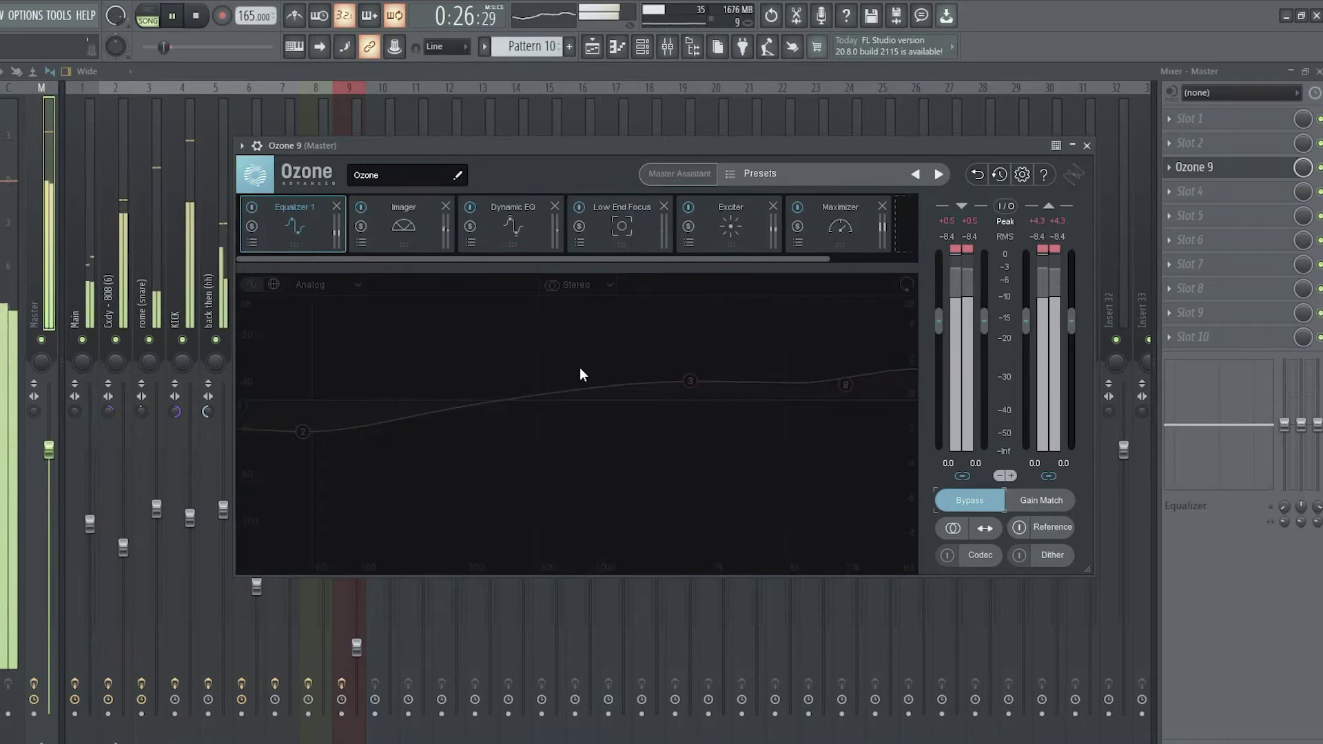
click(973, 501)
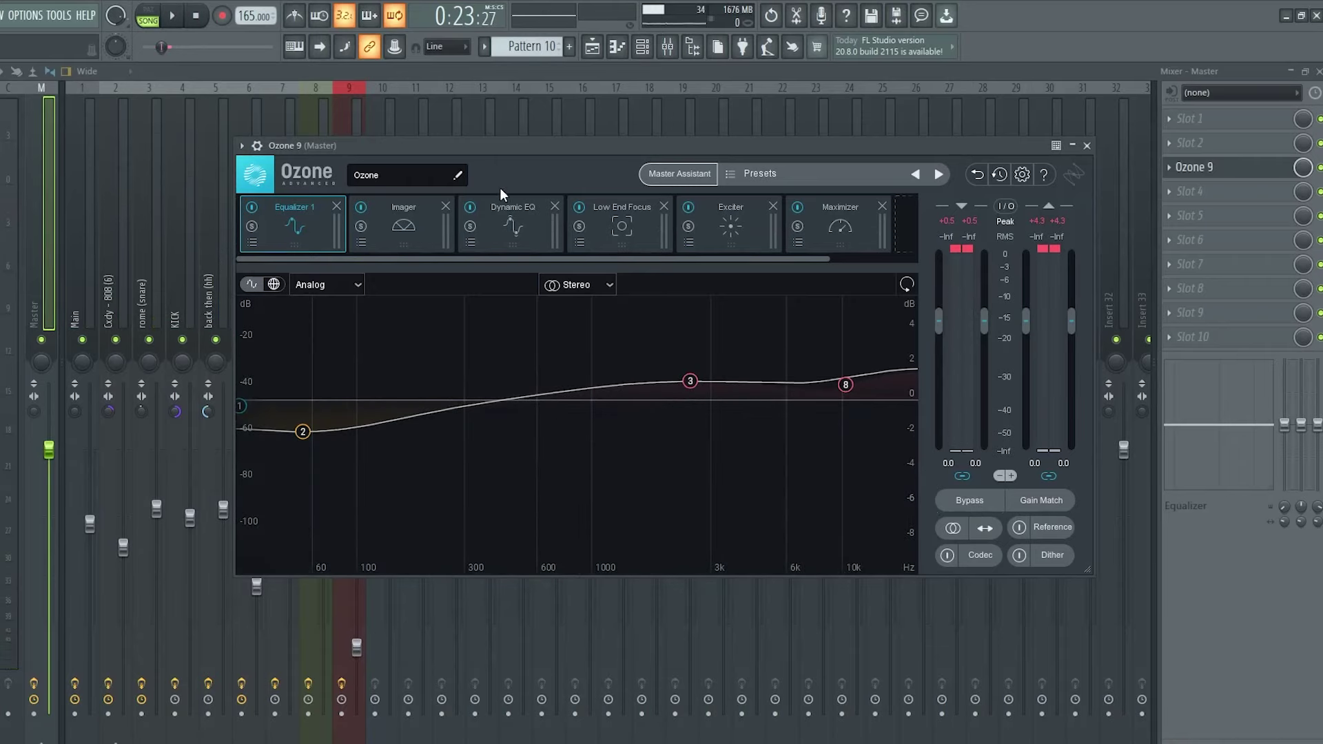
drag(549, 149, 539, 148)
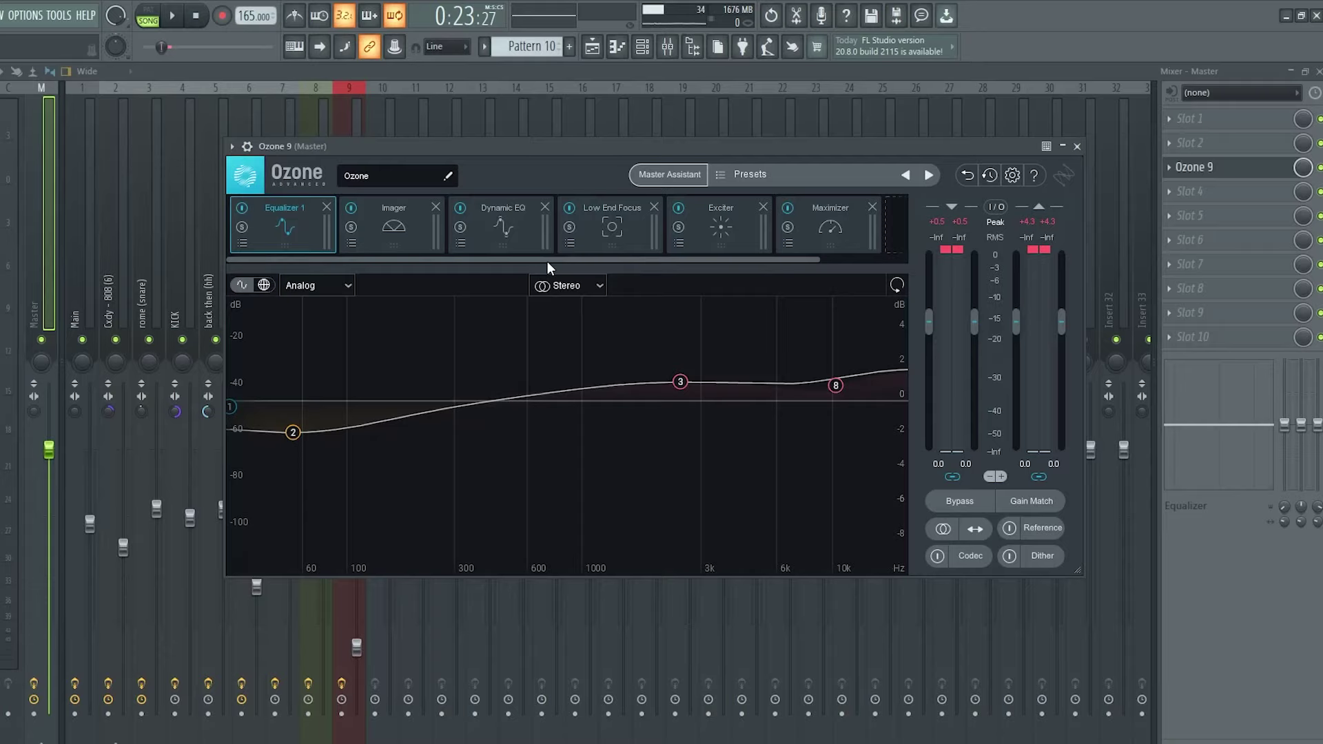
drag(486, 148, 540, 147)
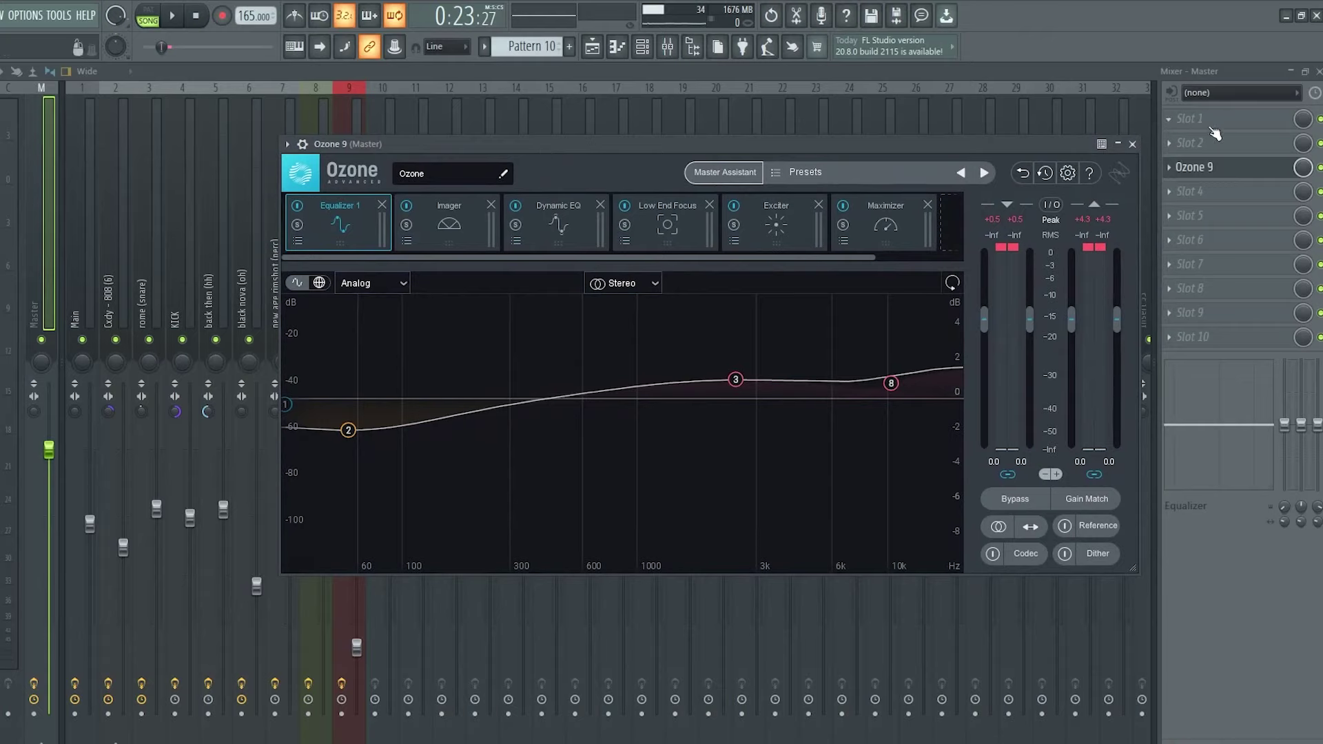
Move Ozone 9 from slot 3 to slot 9 of the Master track's effect chain and open it.
drag(1194, 167, 1218, 319)
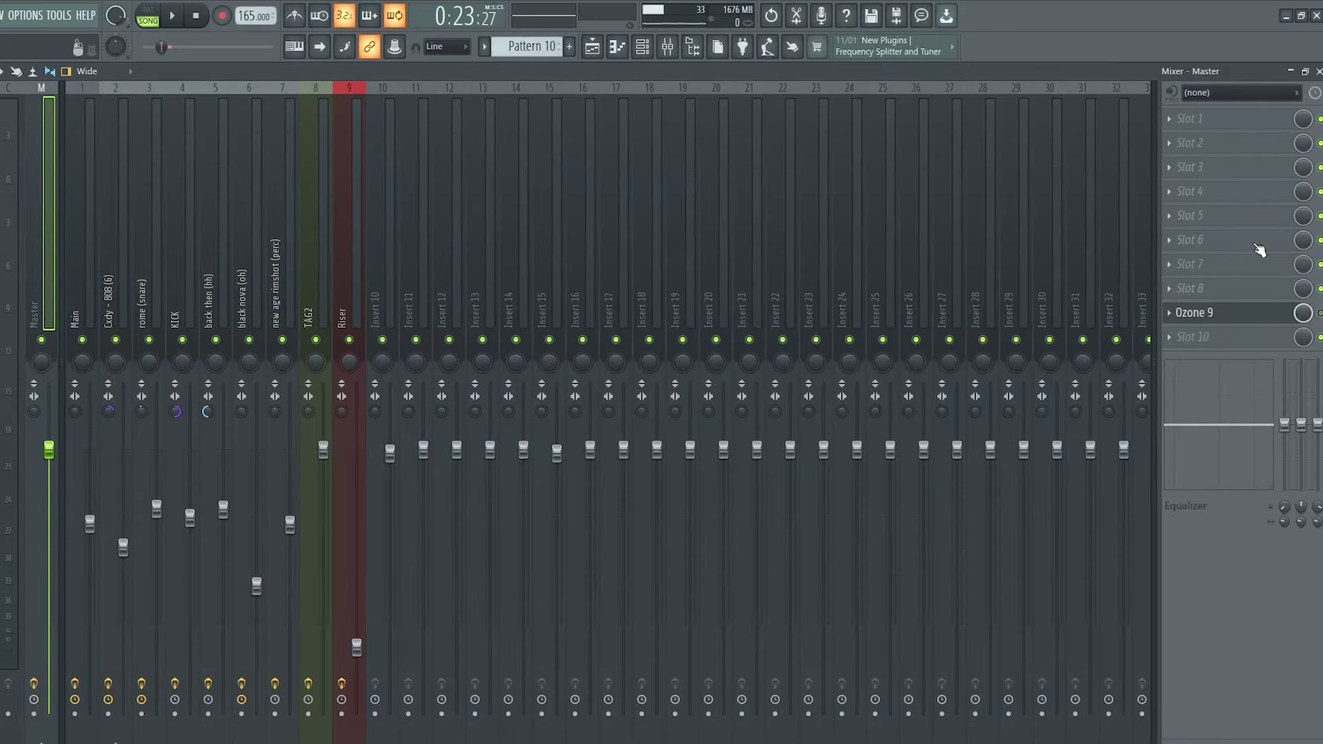
click(1218, 319)
click(1230, 129)
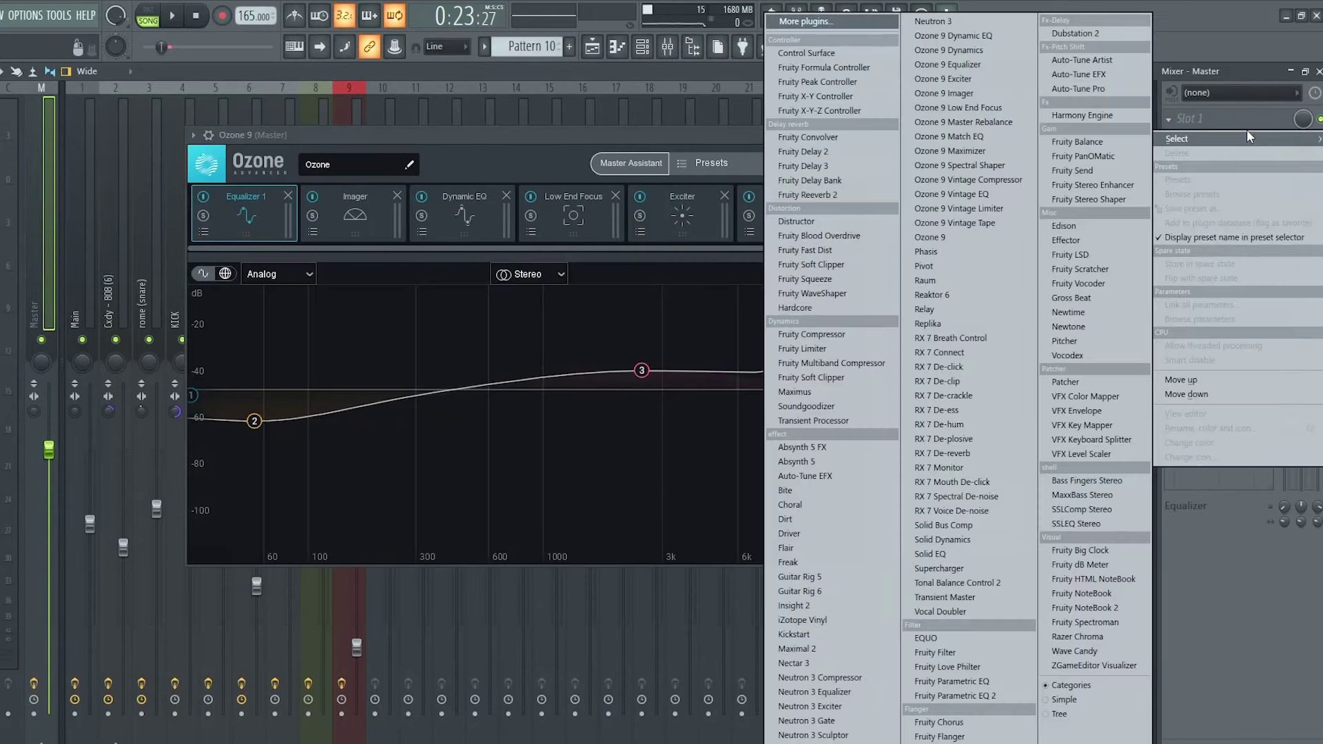
key(Escape)
click(1222, 124)
key(Escape)
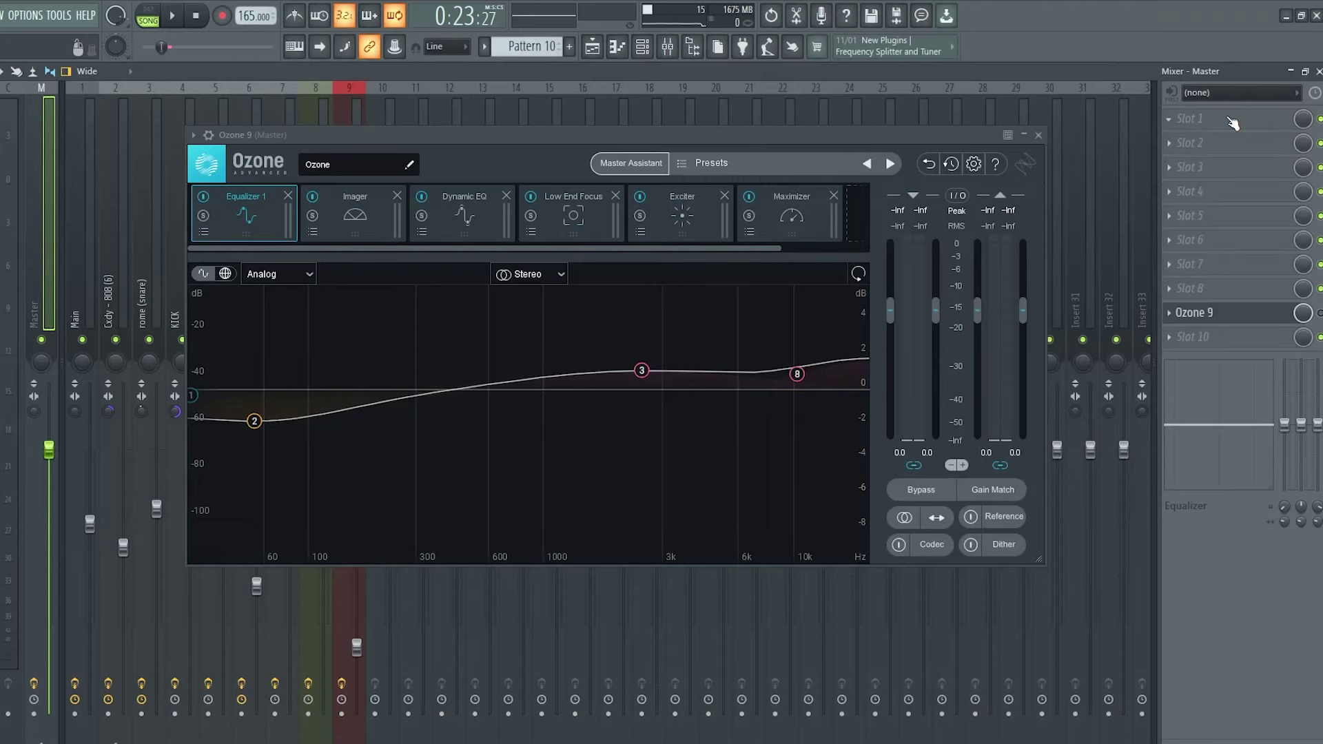
click(1226, 142)
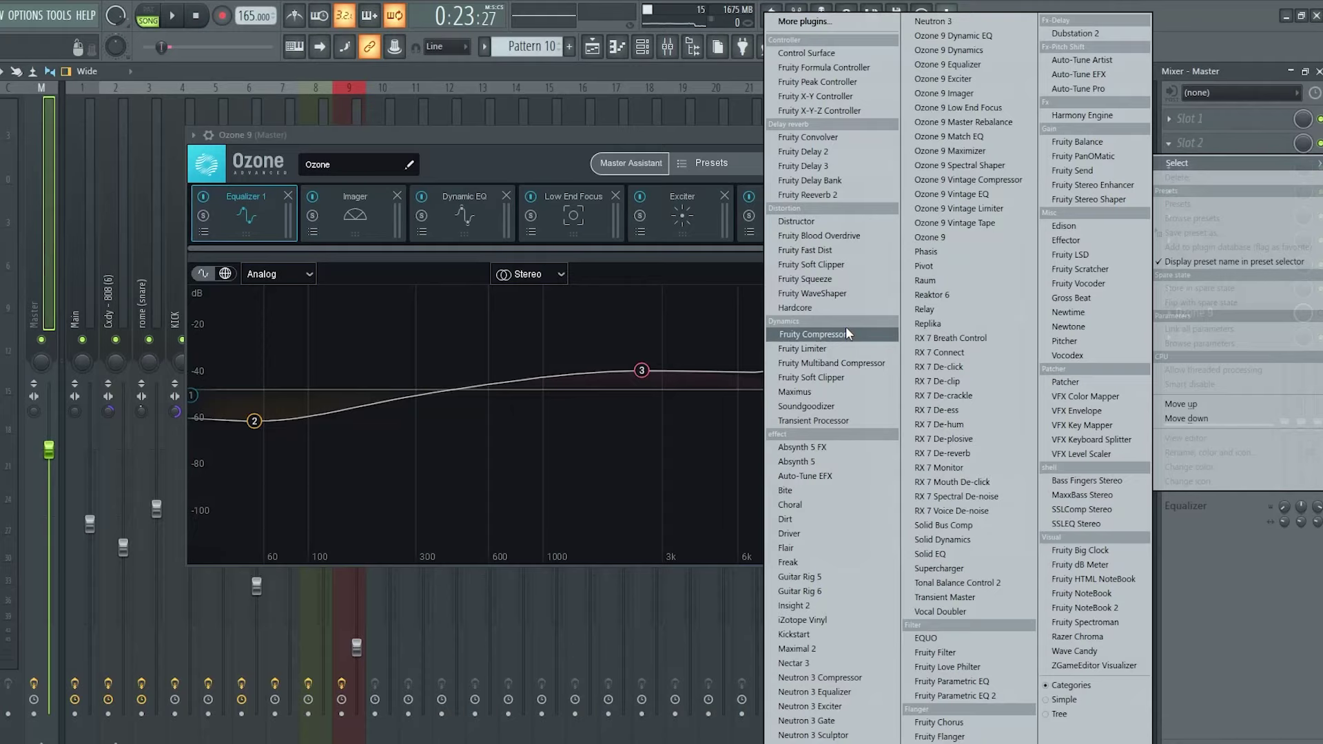
key(Escape)
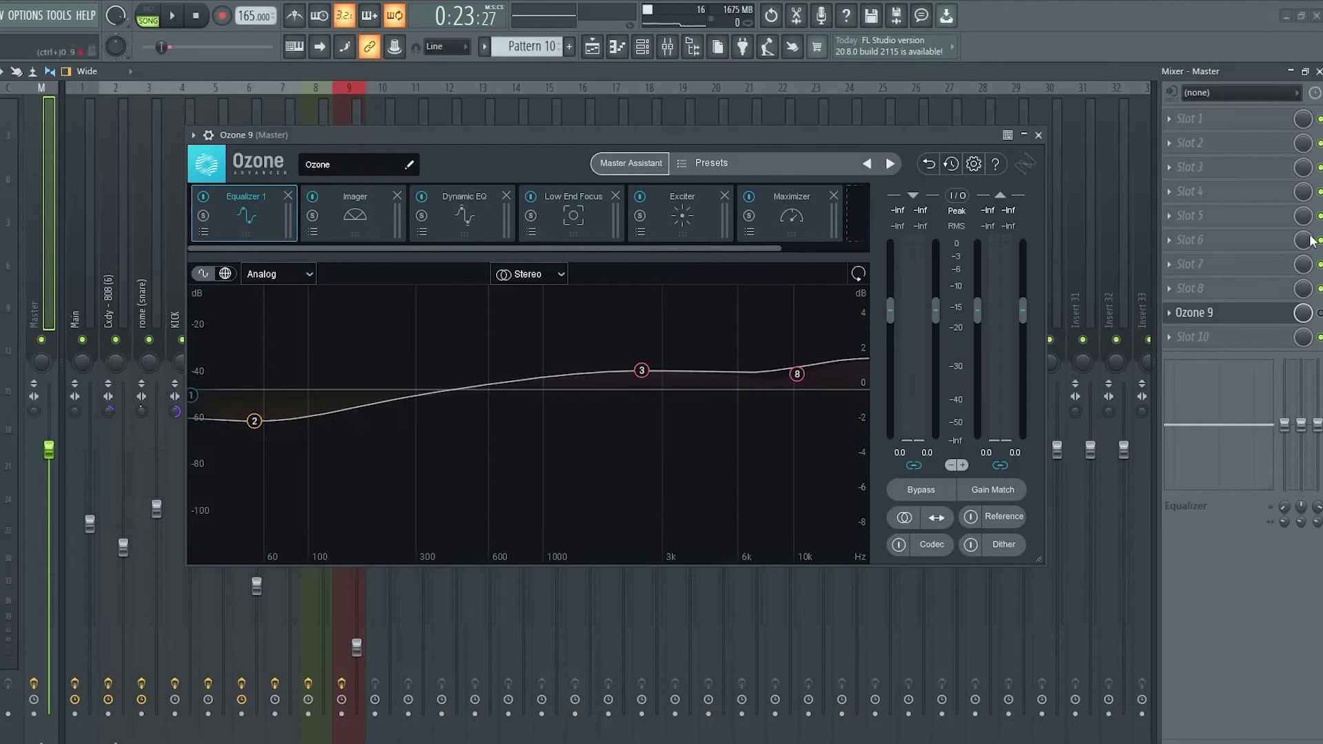
Load Maximus into slot 4 of the Master track and move its window clear of Ozone 9.
click(1228, 193)
click(818, 386)
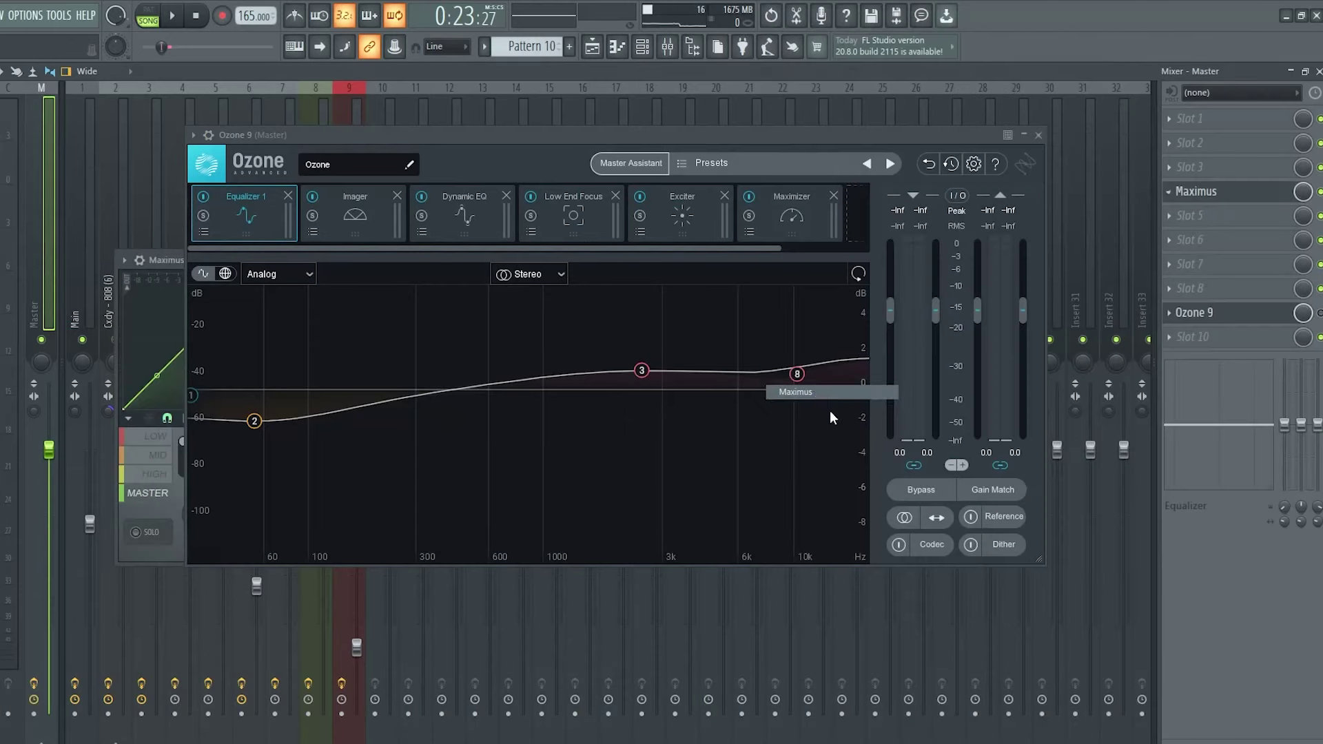
drag(165, 260, 512, 457)
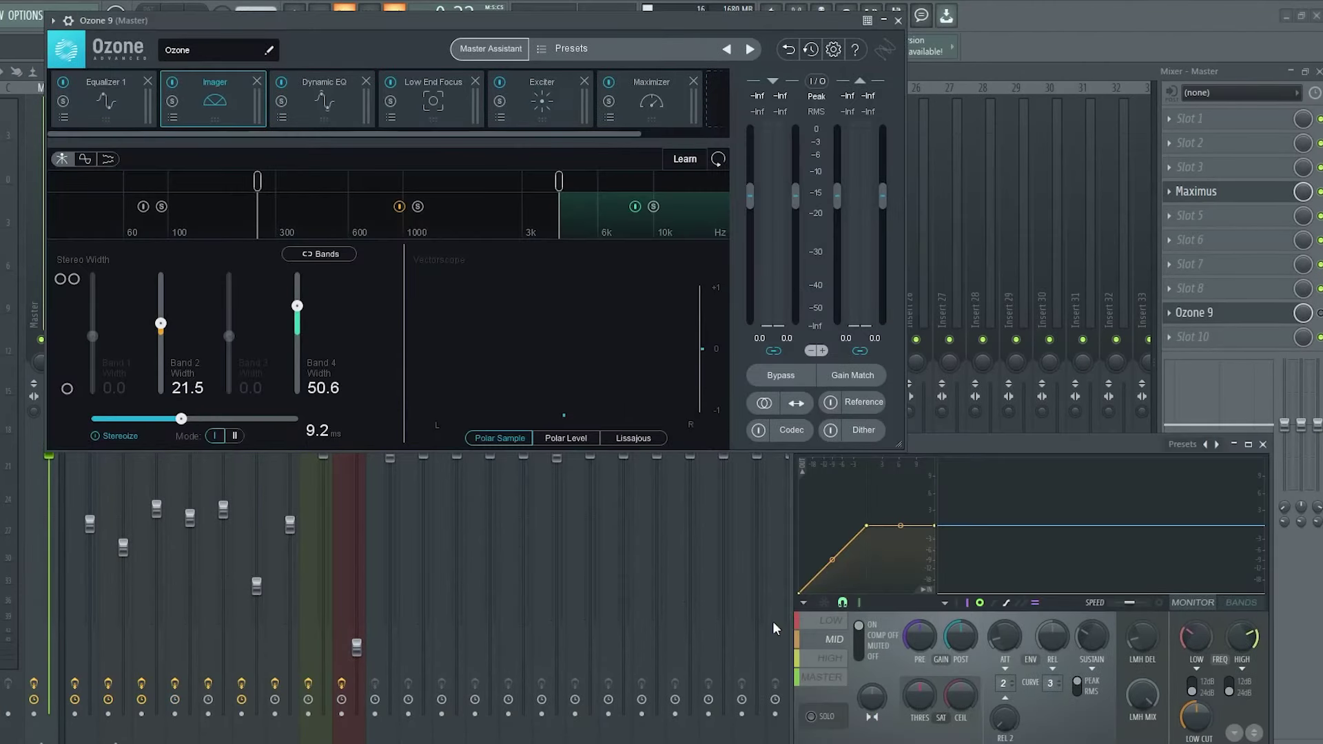
Go through the Low, Mid and High bands of Maximus, point out its stereo separation control, and close the plugin.
click(828, 626)
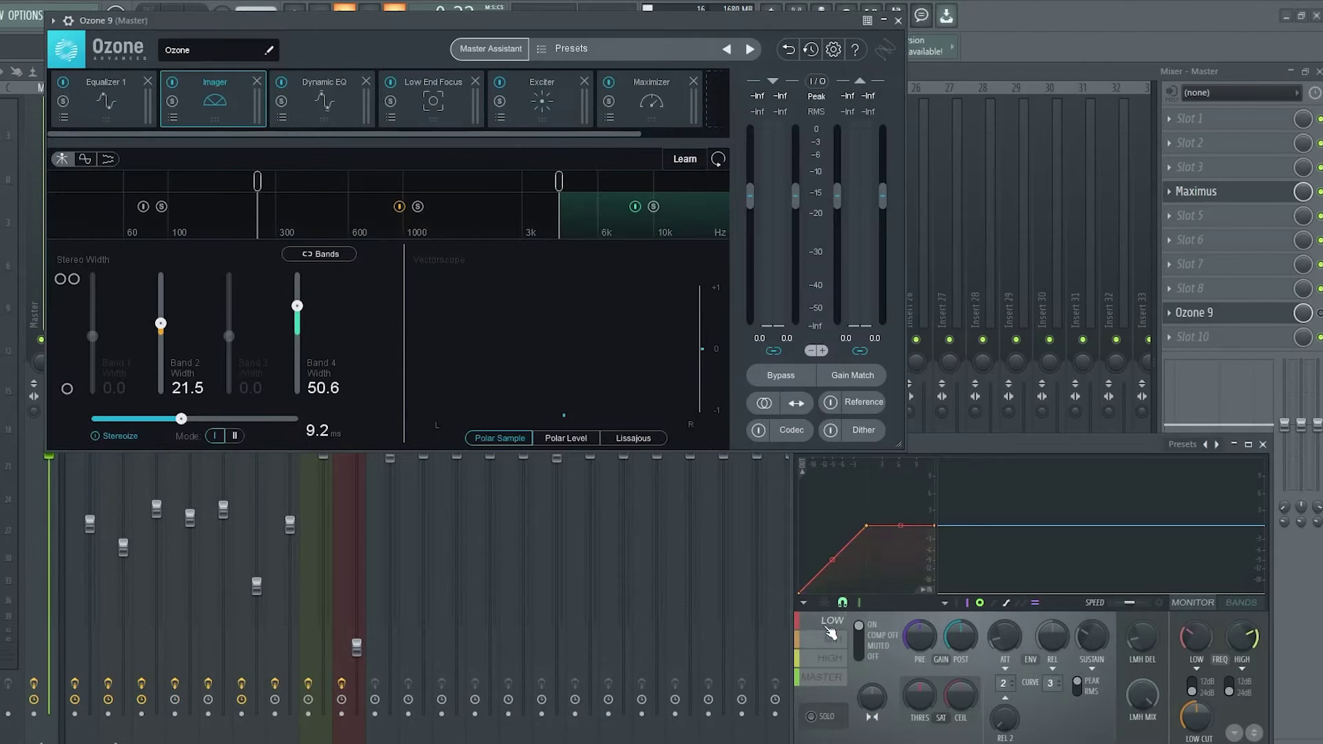
click(833, 639)
click(835, 658)
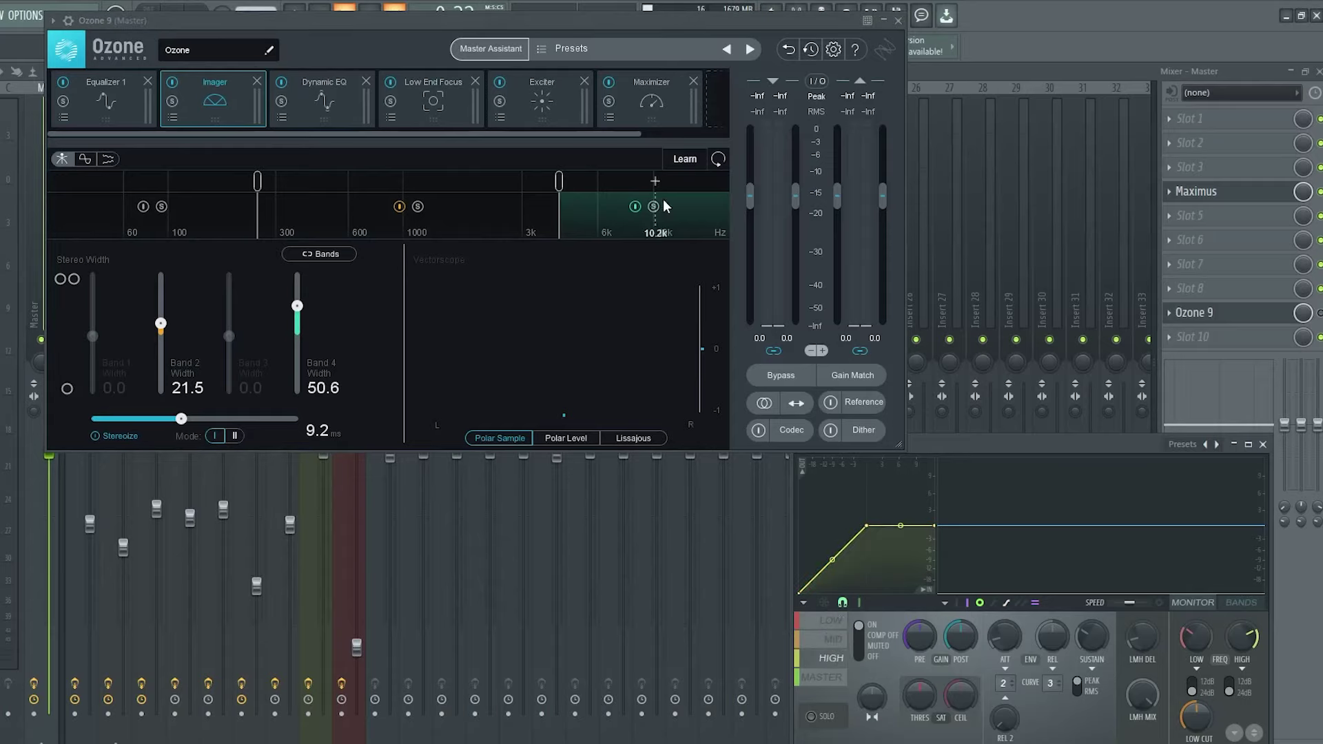
drag(872, 697, 872, 694)
drag(997, 446, 789, 465)
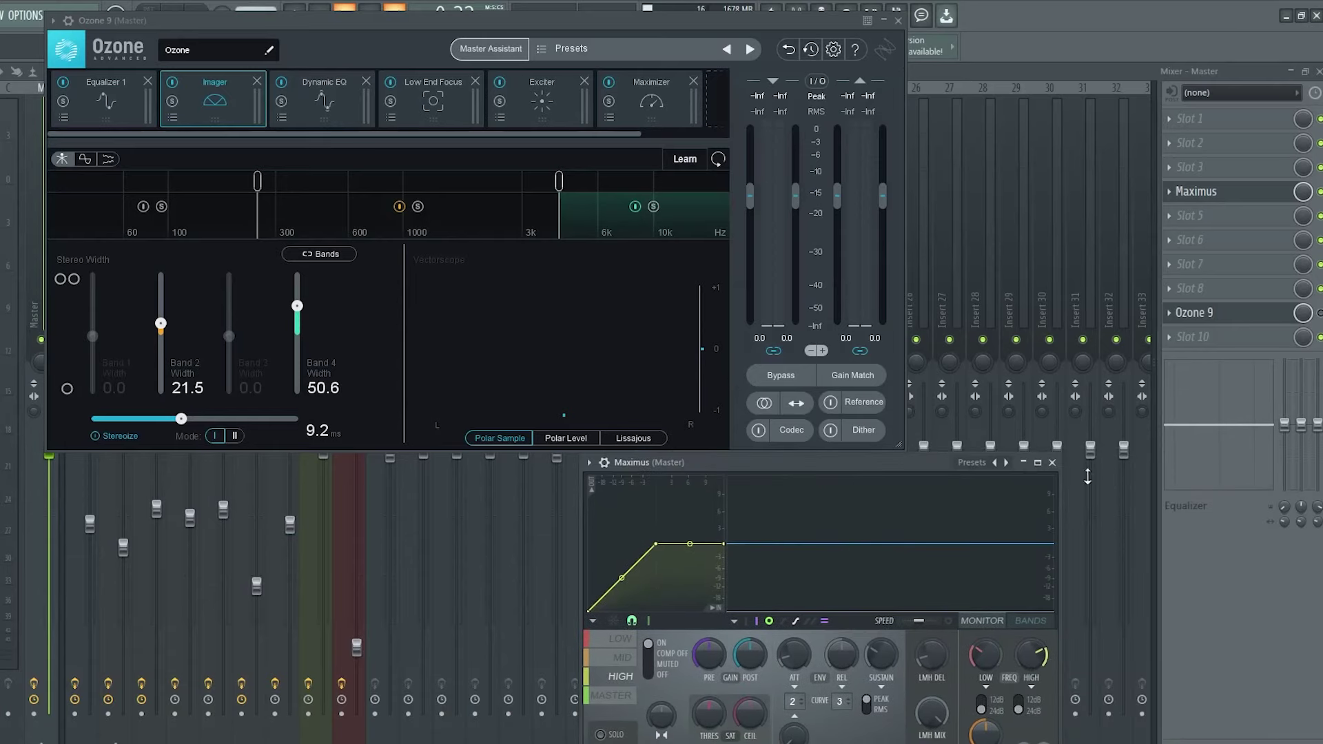
click(1056, 462)
drag(391, 27, 713, 99)
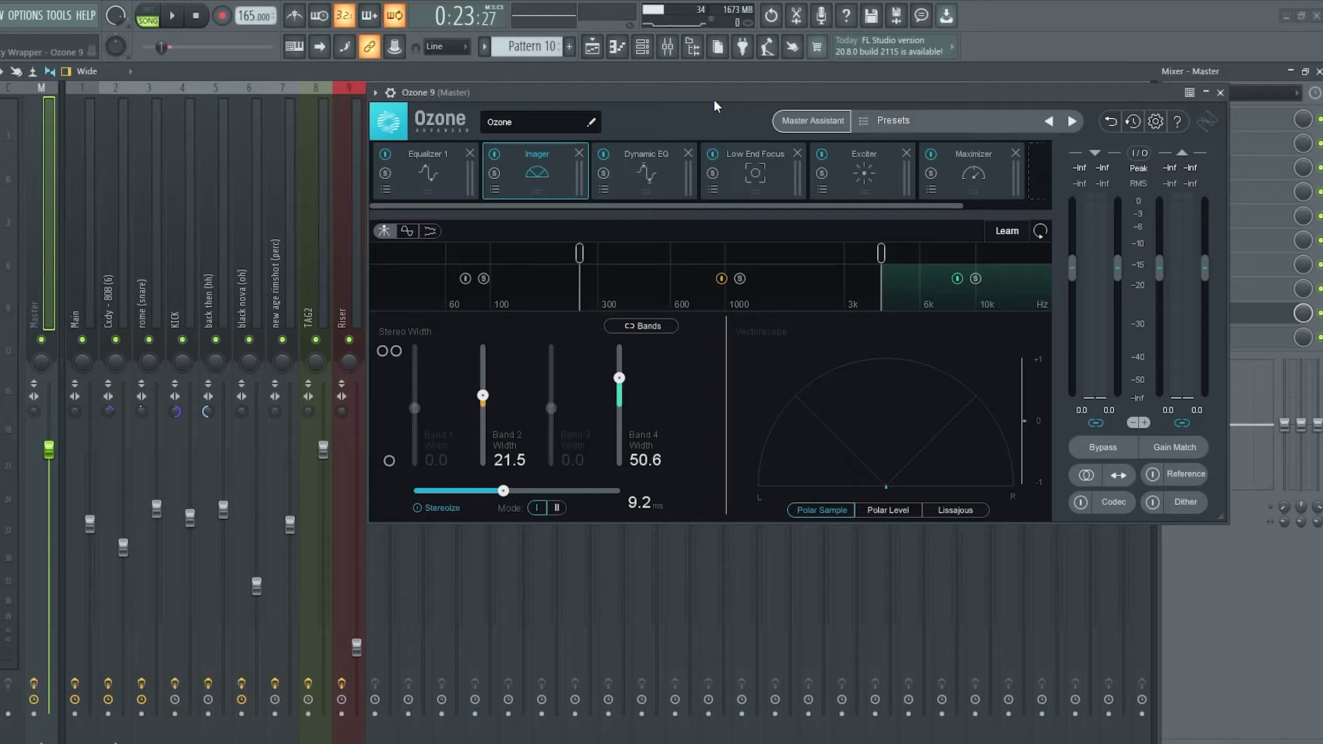
drag(690, 97, 564, 113)
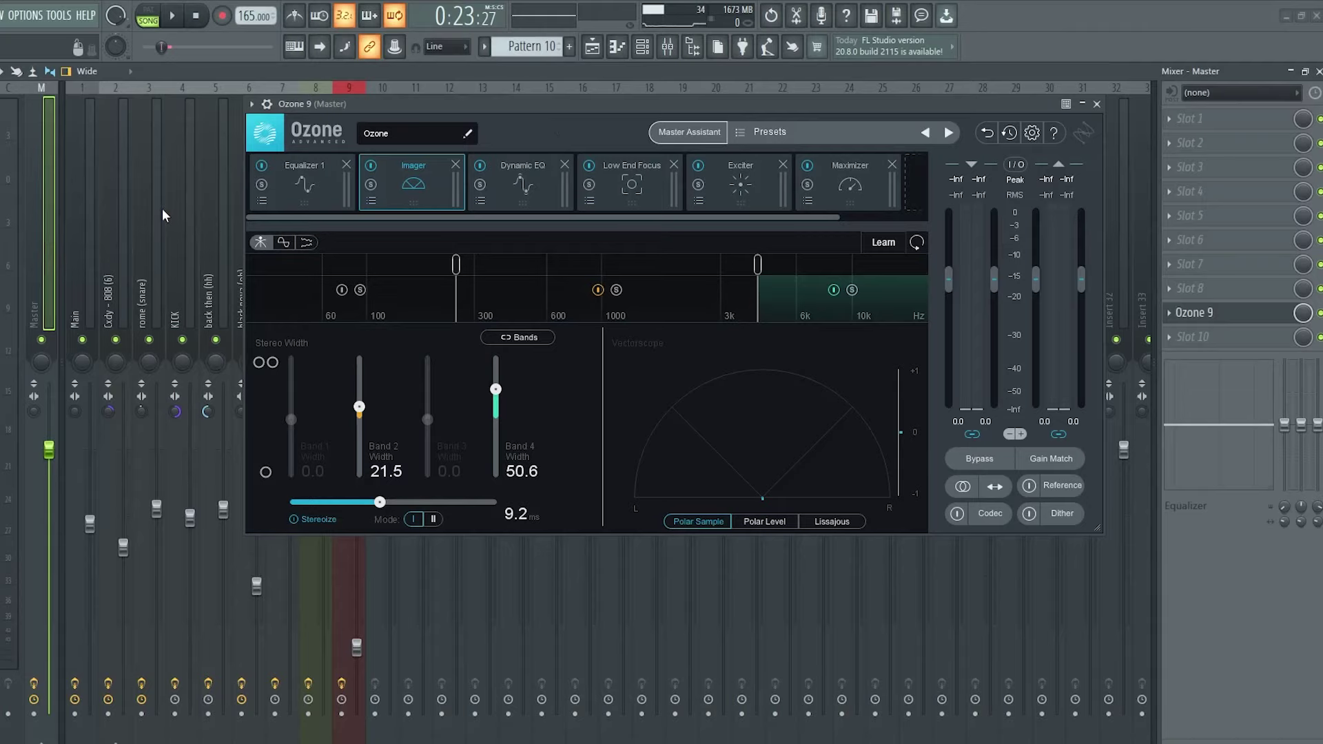
drag(313, 103, 499, 263)
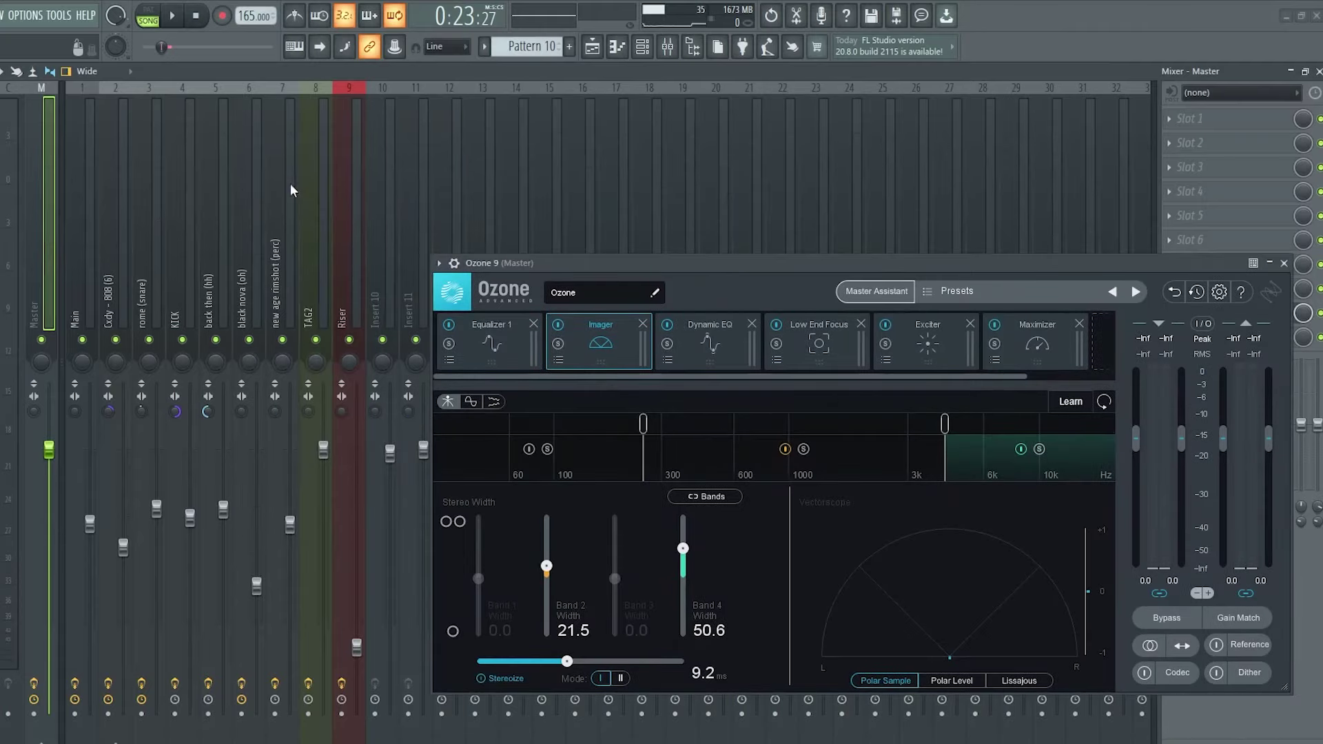
click(289, 255)
click(90, 259)
click(250, 276)
click(45, 262)
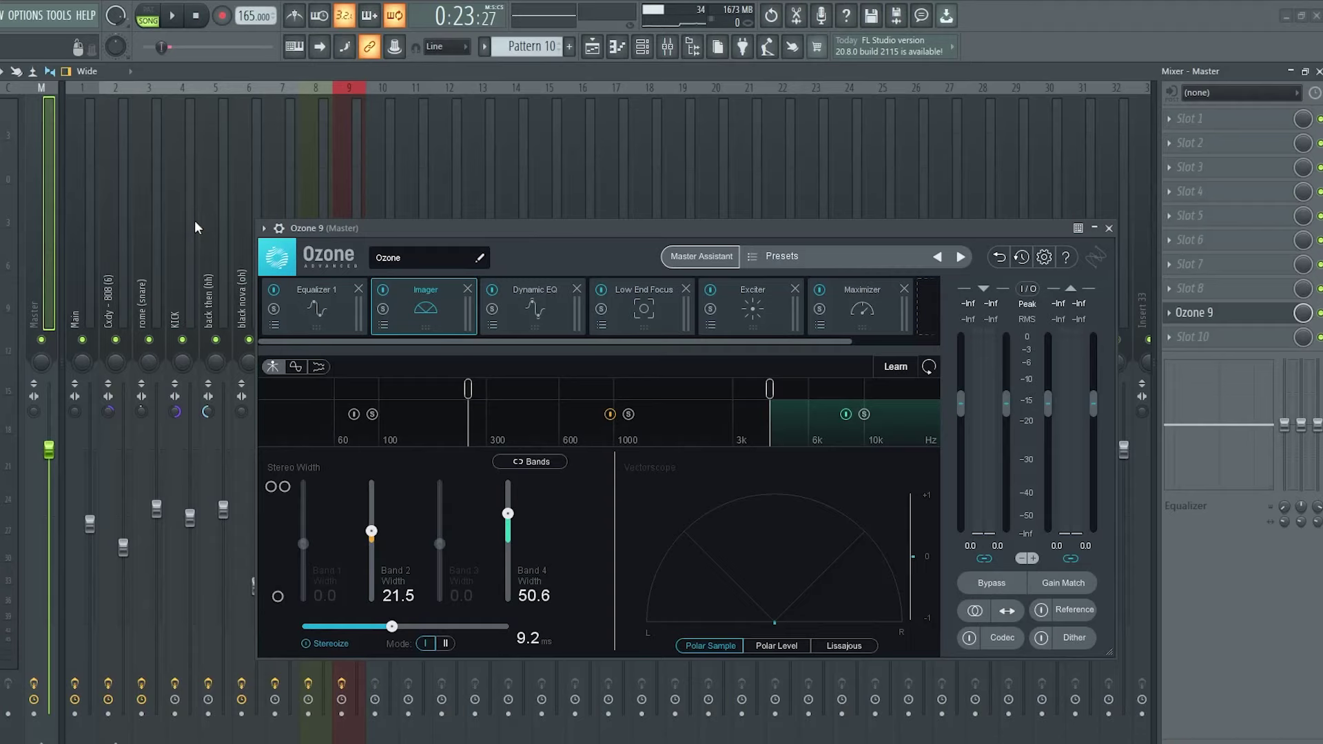
Open the Playlist and review the entire beat arrangement, moving the Ozone 9 window out of the way.
click(592, 46)
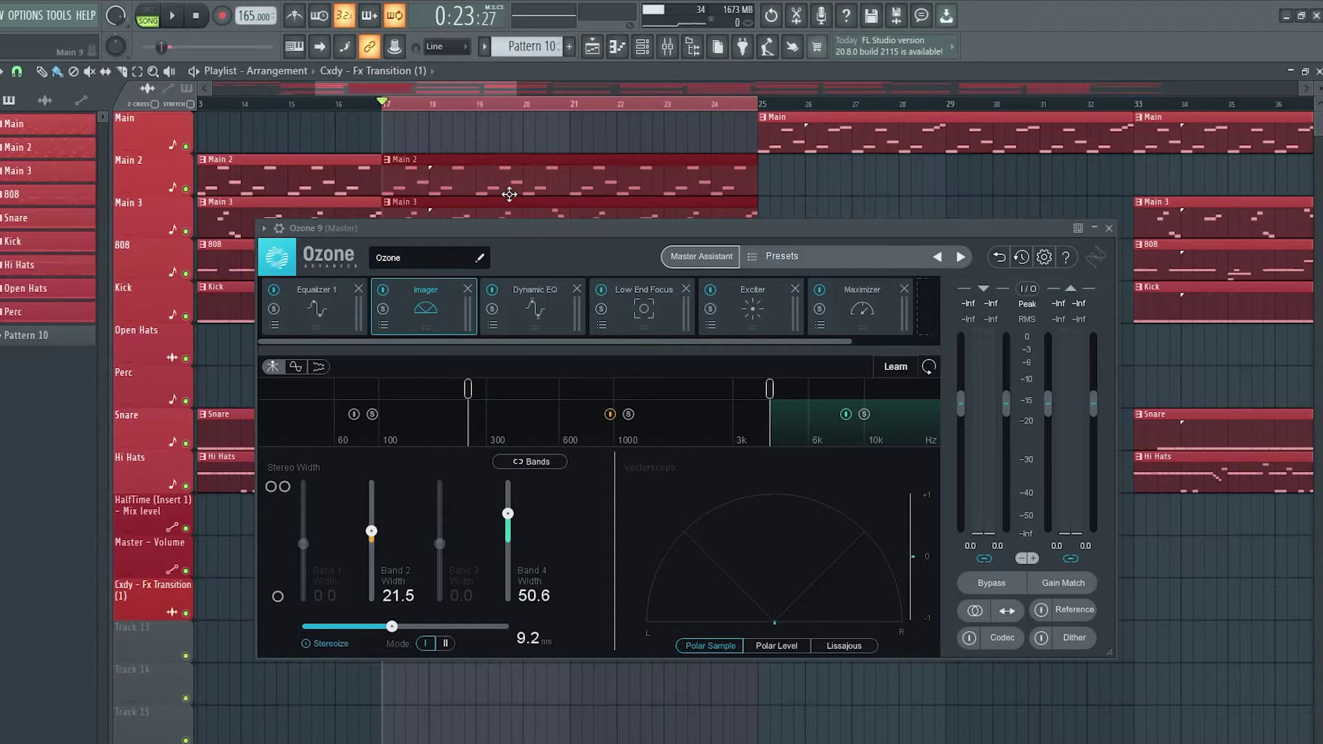
scroll(497, 172, down, 8)
drag(507, 234, 718, 600)
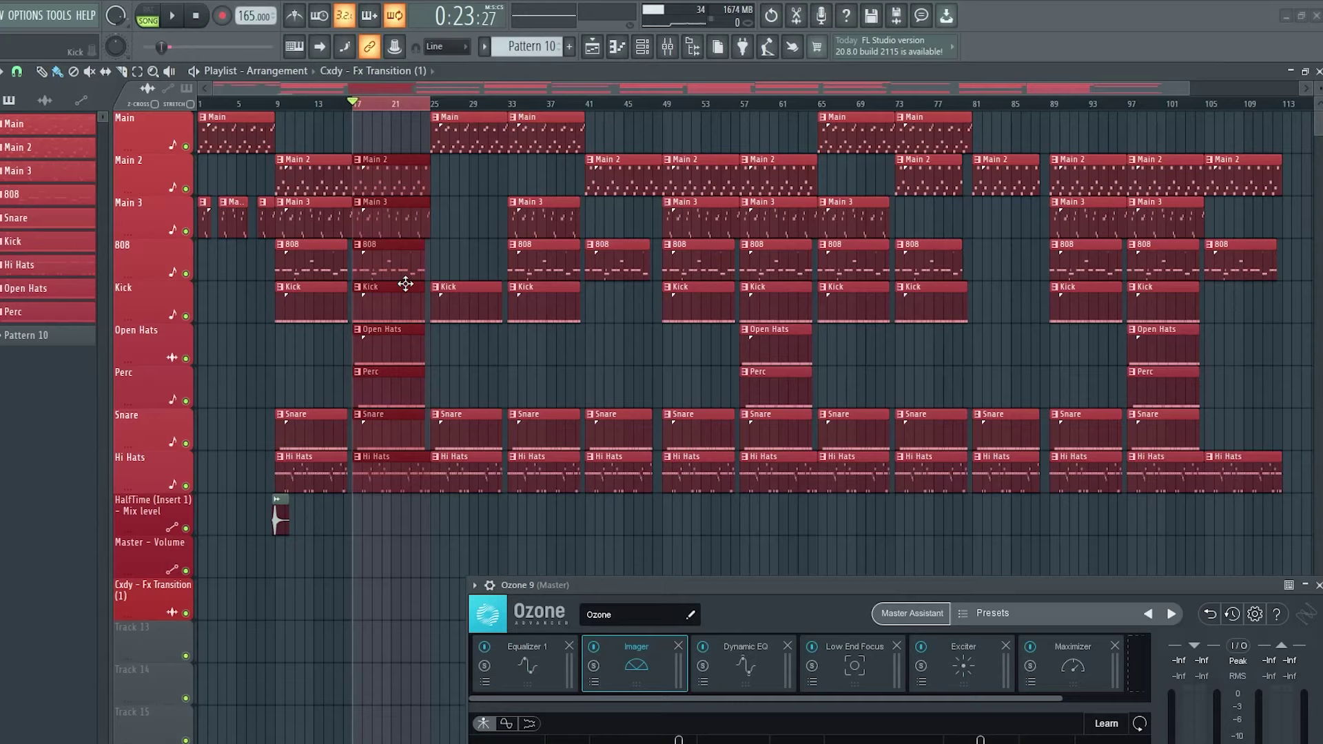
drag(807, 589, 656, 197)
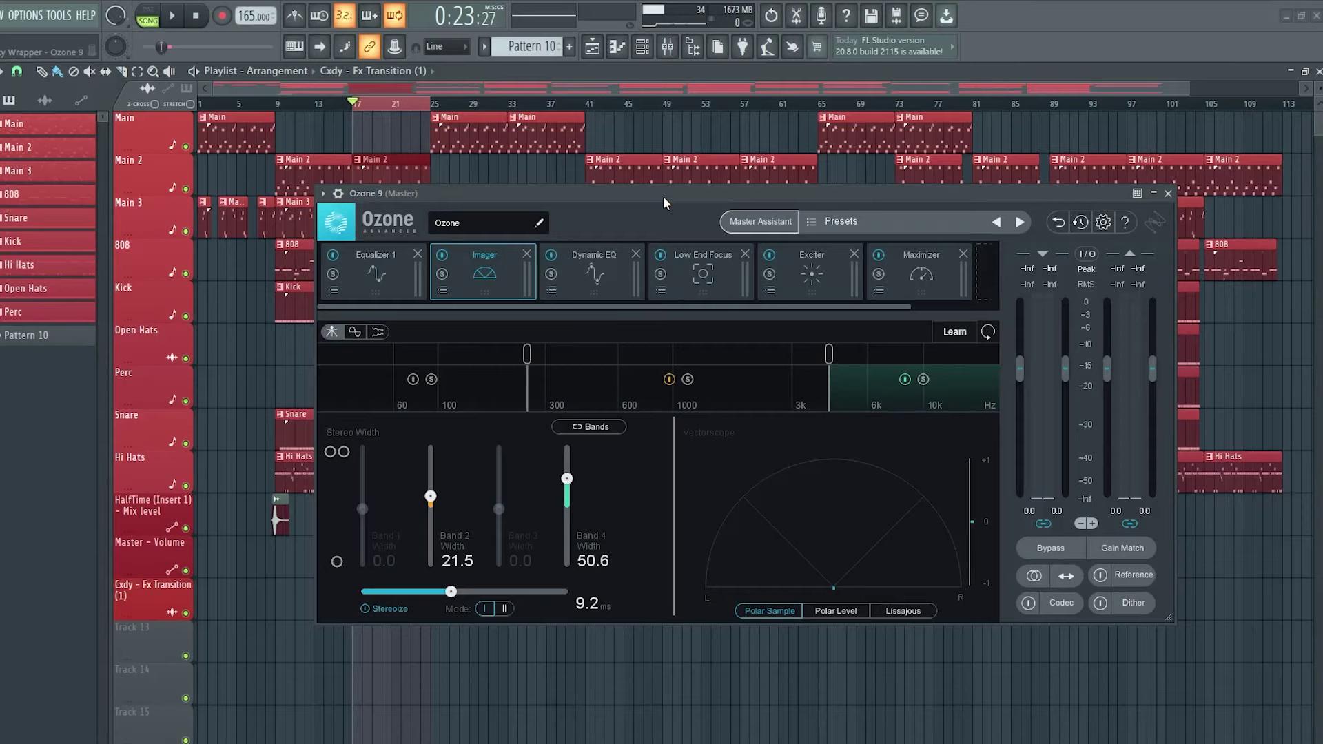
drag(663, 196, 576, 135)
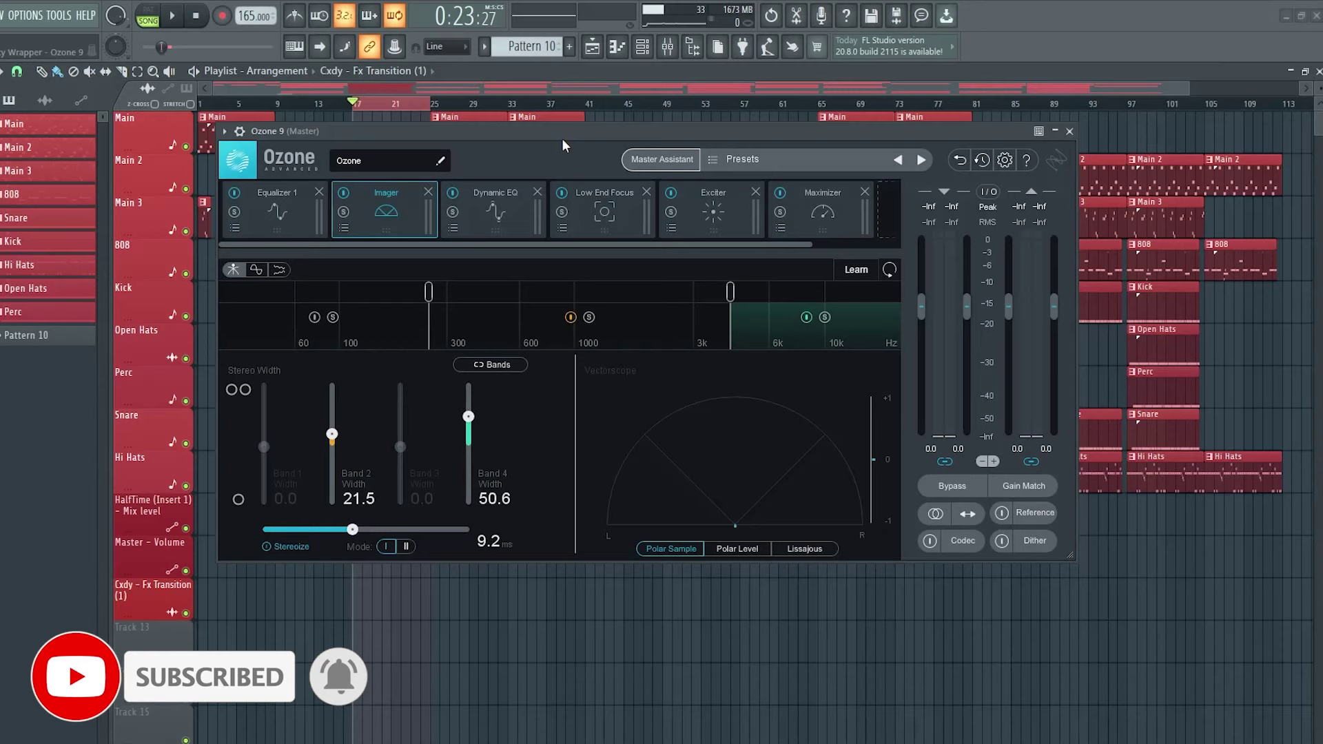
Return from the Mixer to the Playlist and follow the looped section from bar 9 to bar 25 during playback.
key(F9)
click(596, 51)
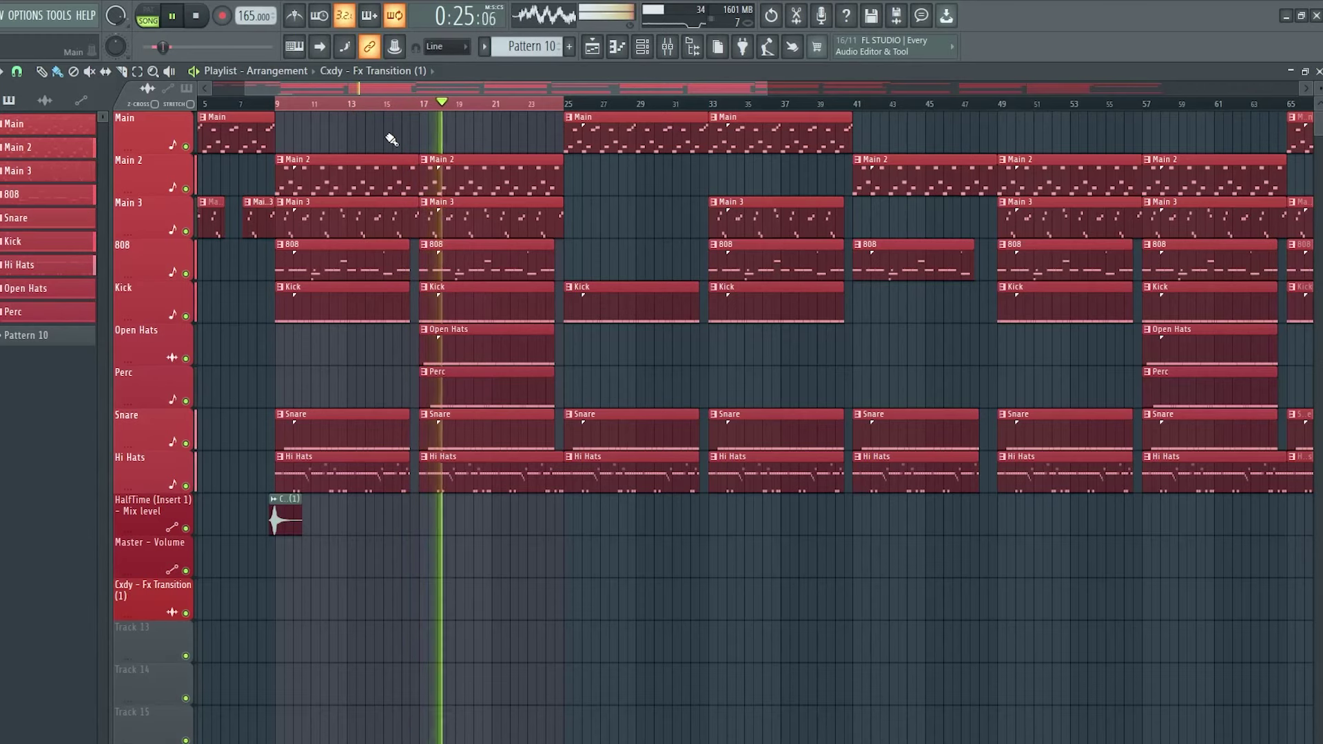
scroll(386, 142, right, 2)
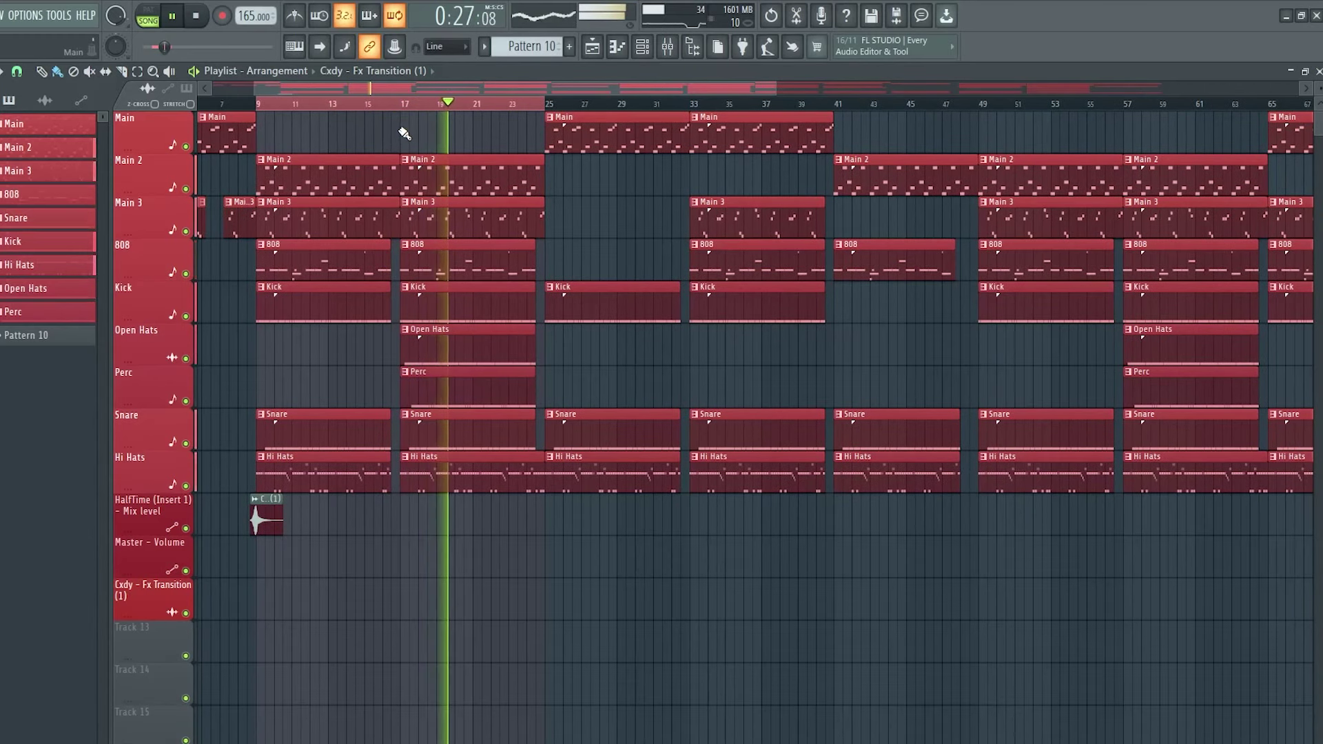